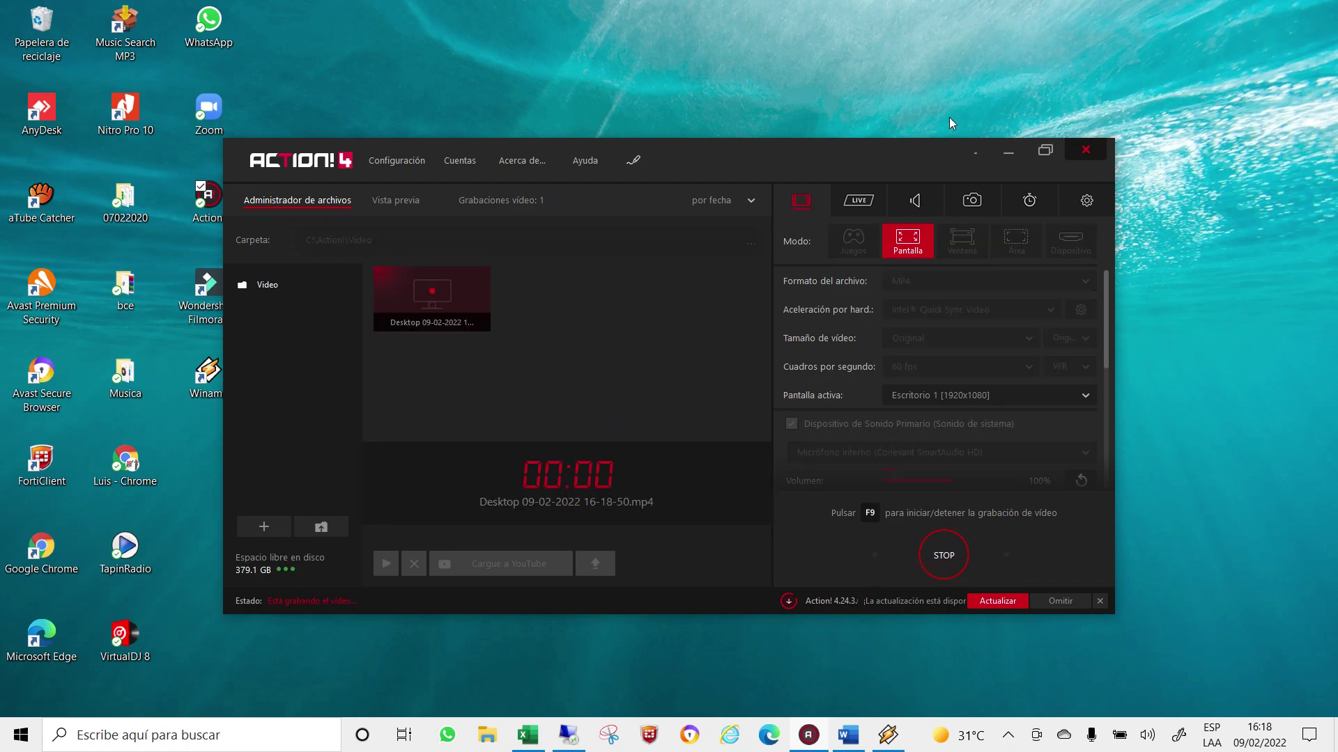
Minimize the Action! recorder window so the desktop is visible.
left_click(1010, 155)
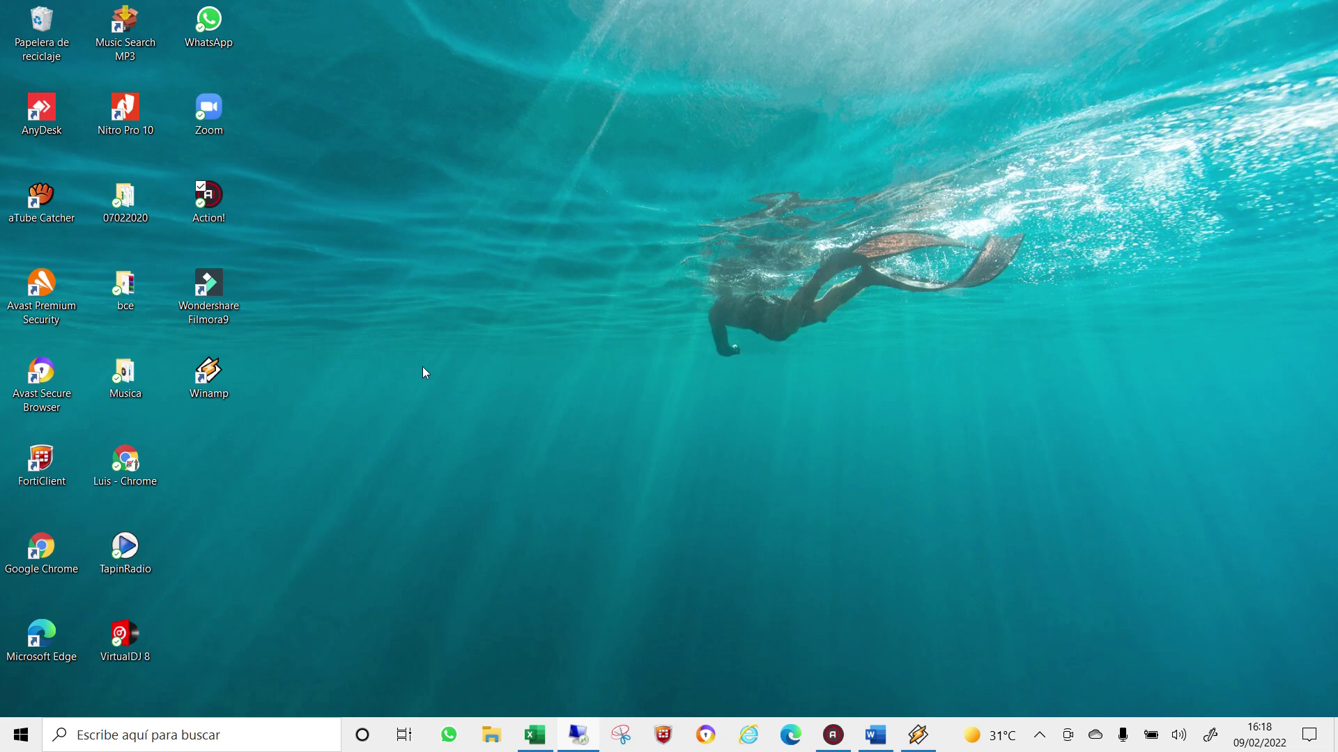
Open 14a.xlsx from Elements (G:) > 2022 Contabilidades > 2022 Plantillas Excel Youtube y Trabajo > SII 2021 At 2022.
left_click(491, 735)
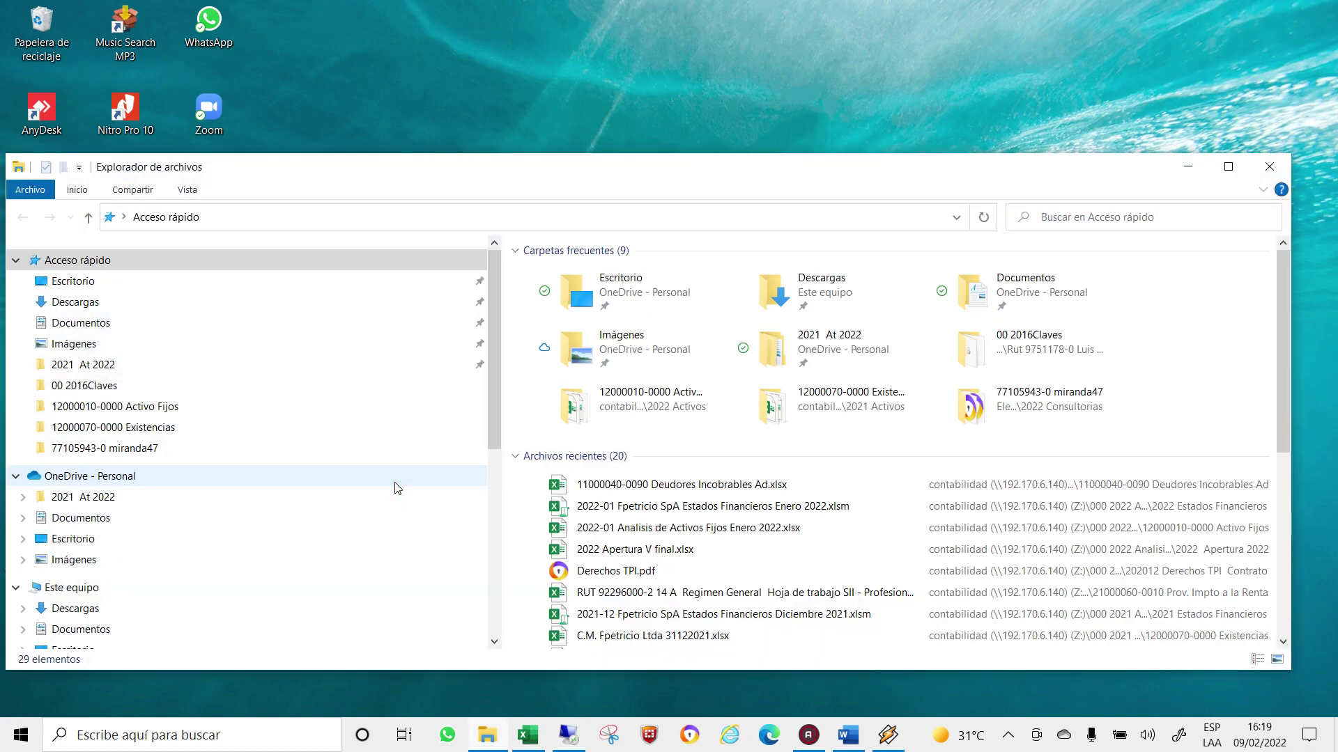
scroll(195, 509, "down", 5)
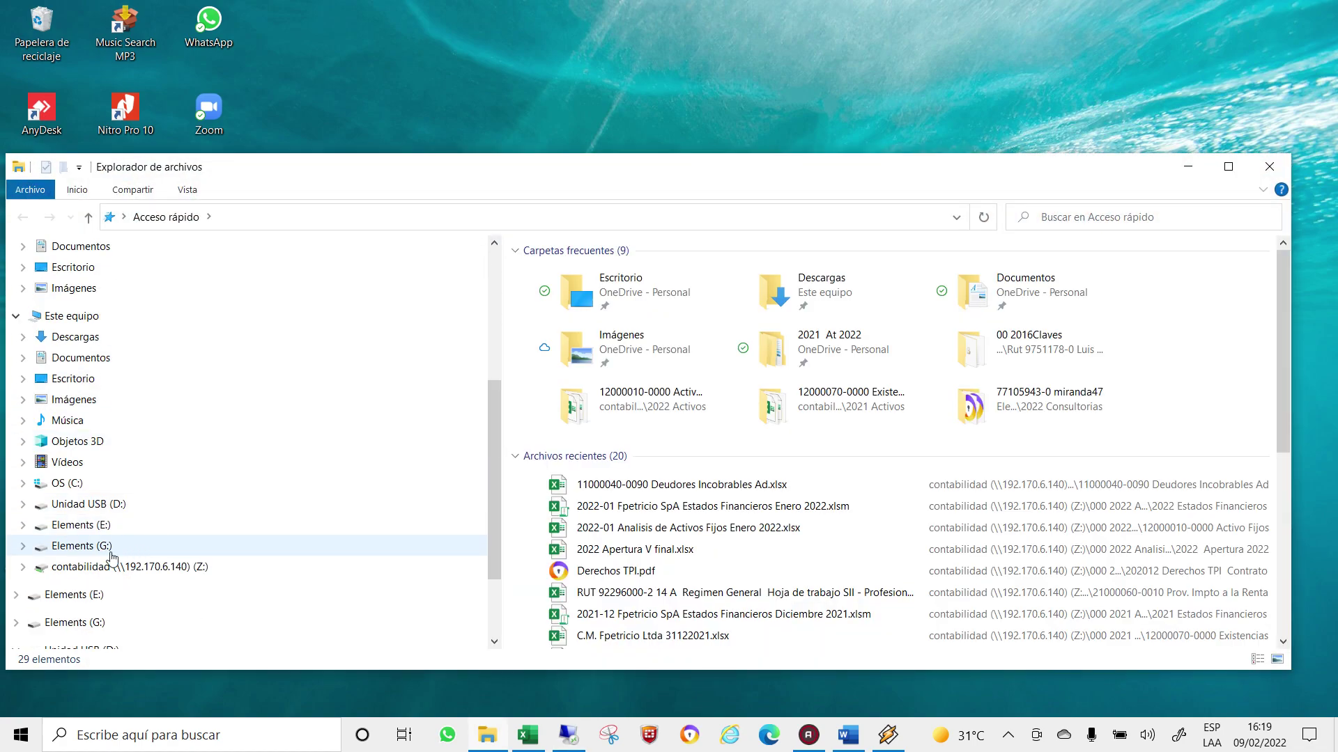
left_click(110, 551)
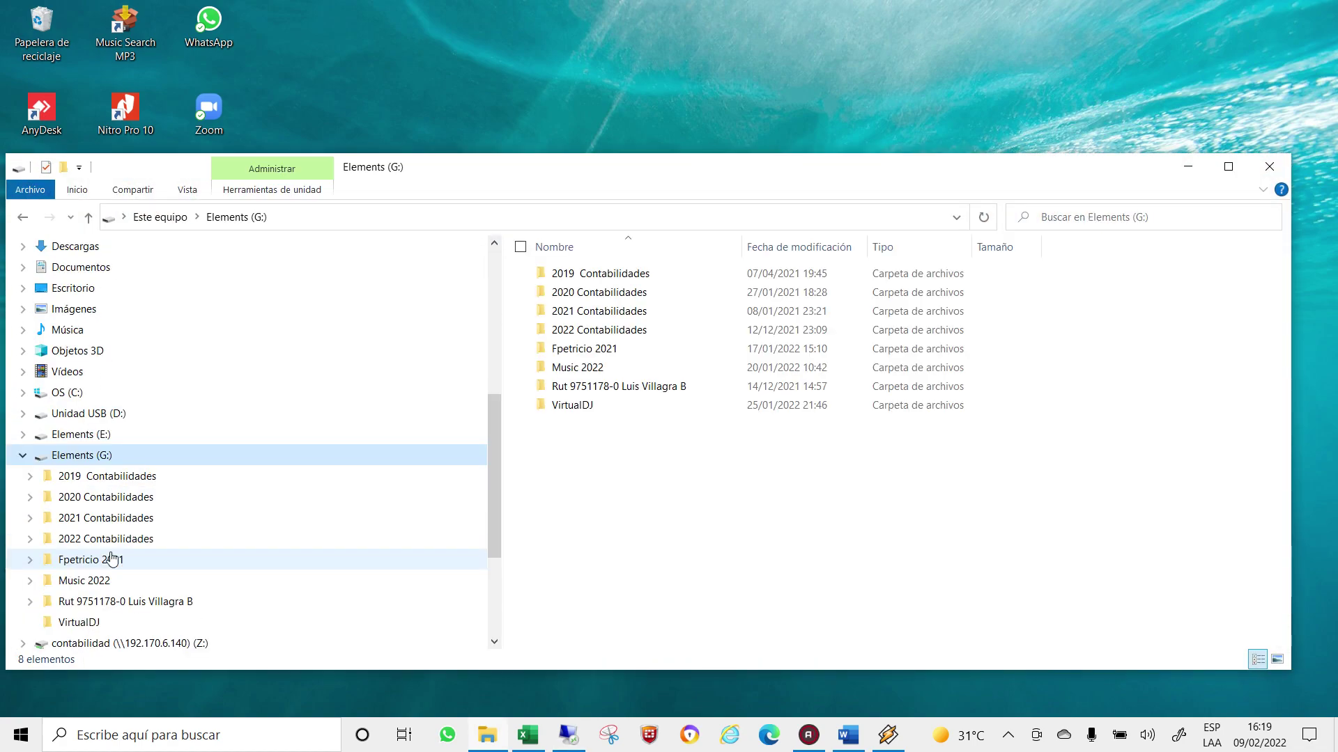
double_click(602, 331)
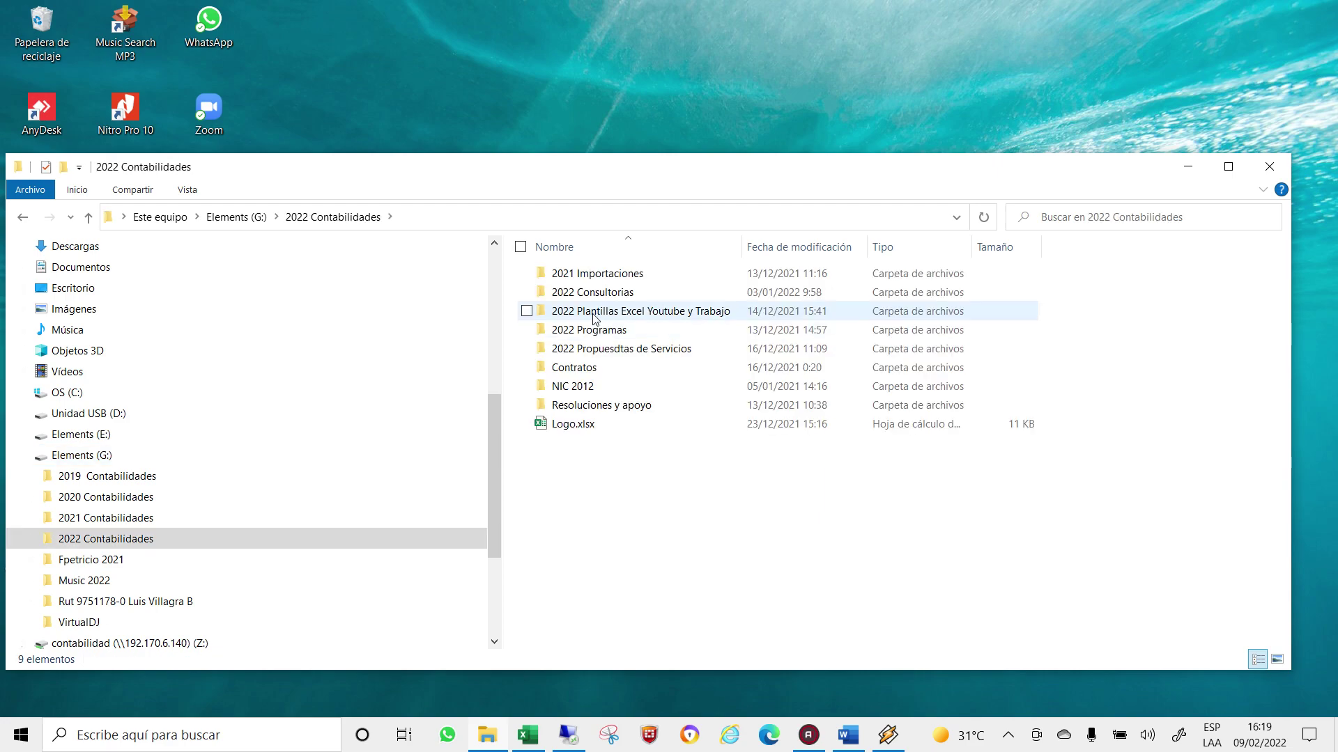
double_click(596, 312)
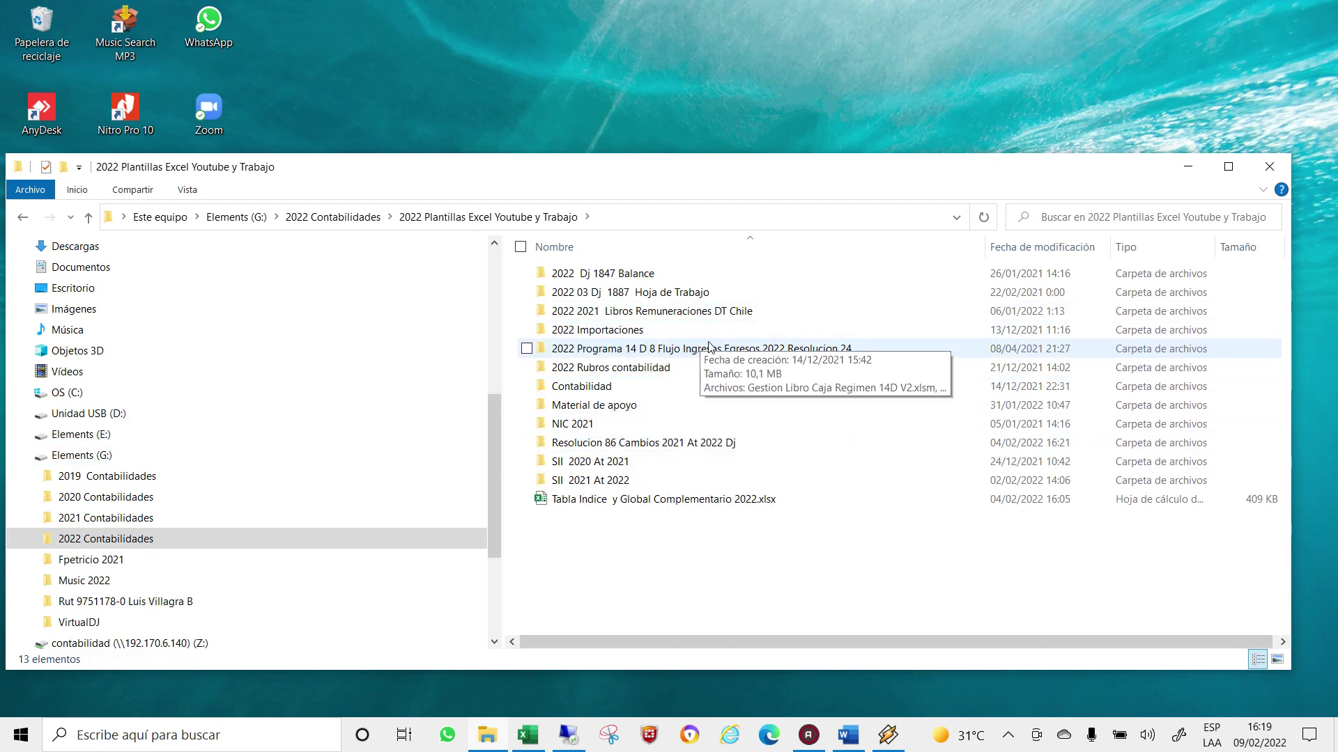
double_click(588, 480)
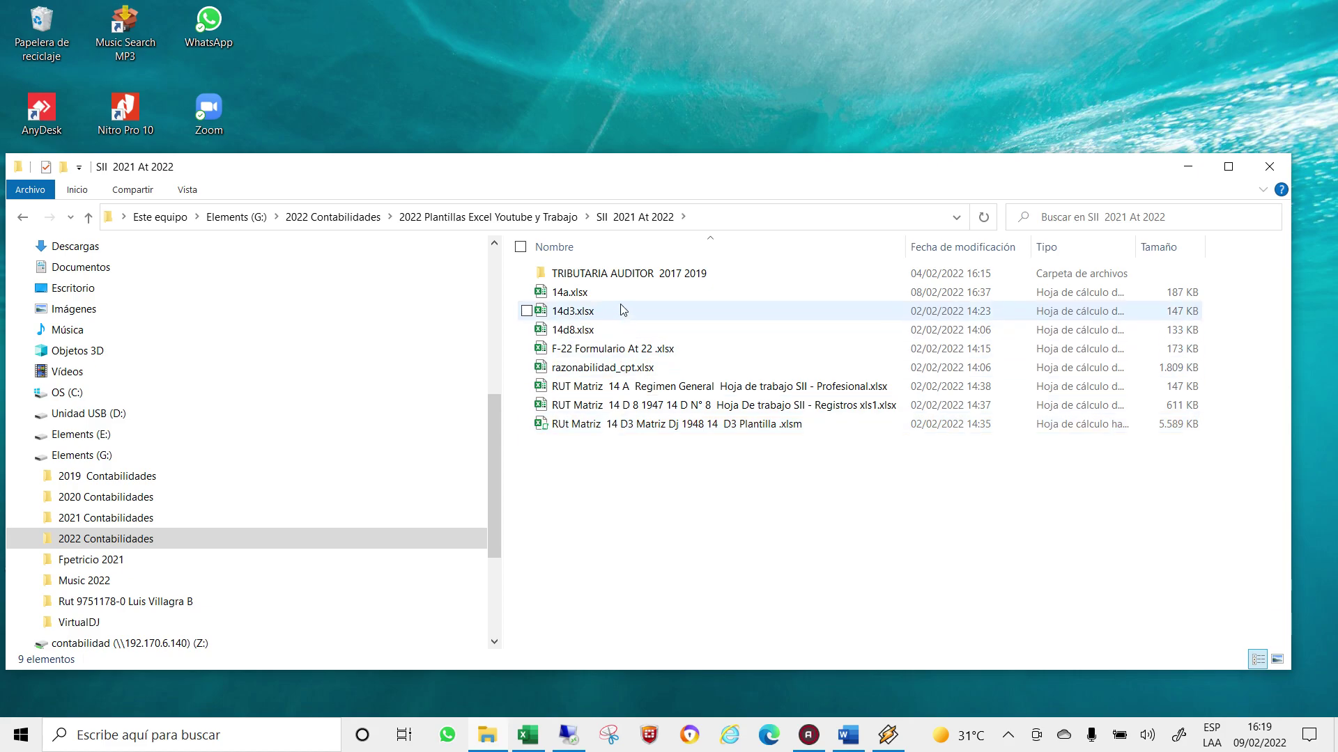
double_click(581, 297)
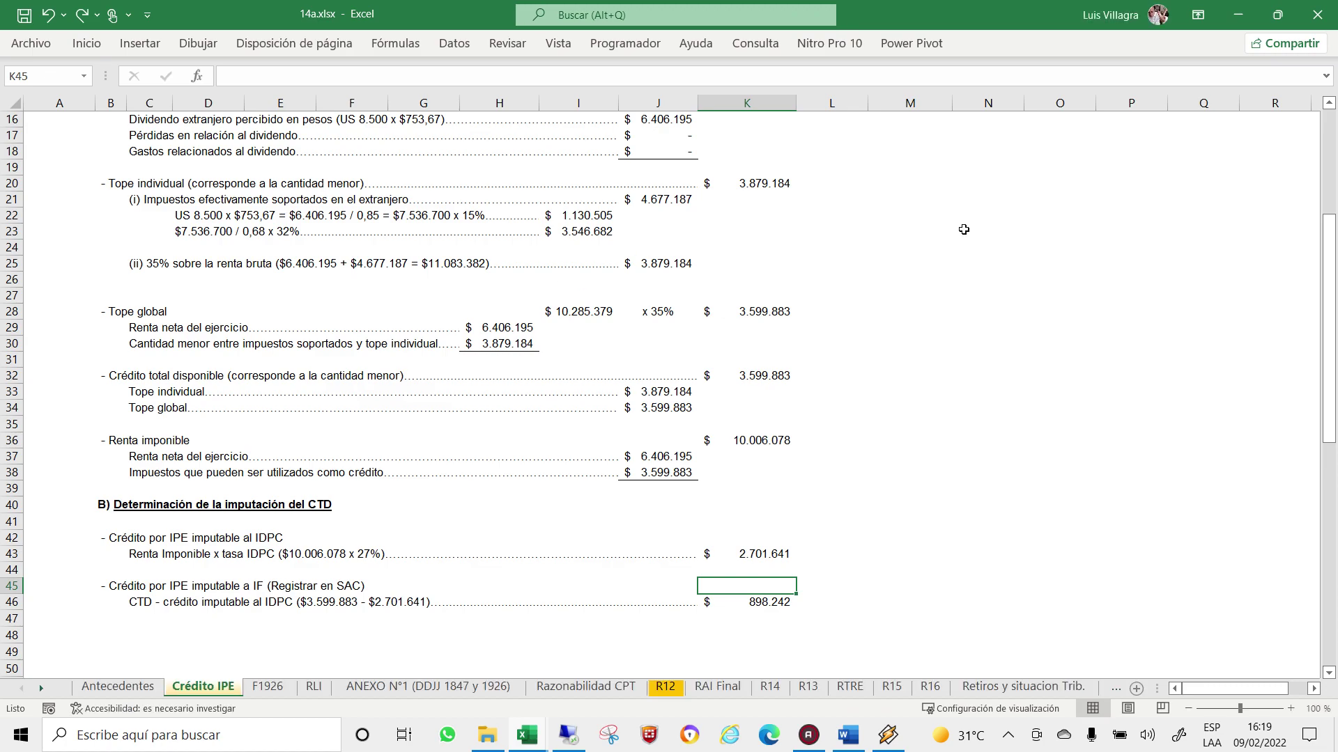
Hide the ANEXO N°1 (DDJJ 1847 y 1926) sheet.
left_click(962, 232)
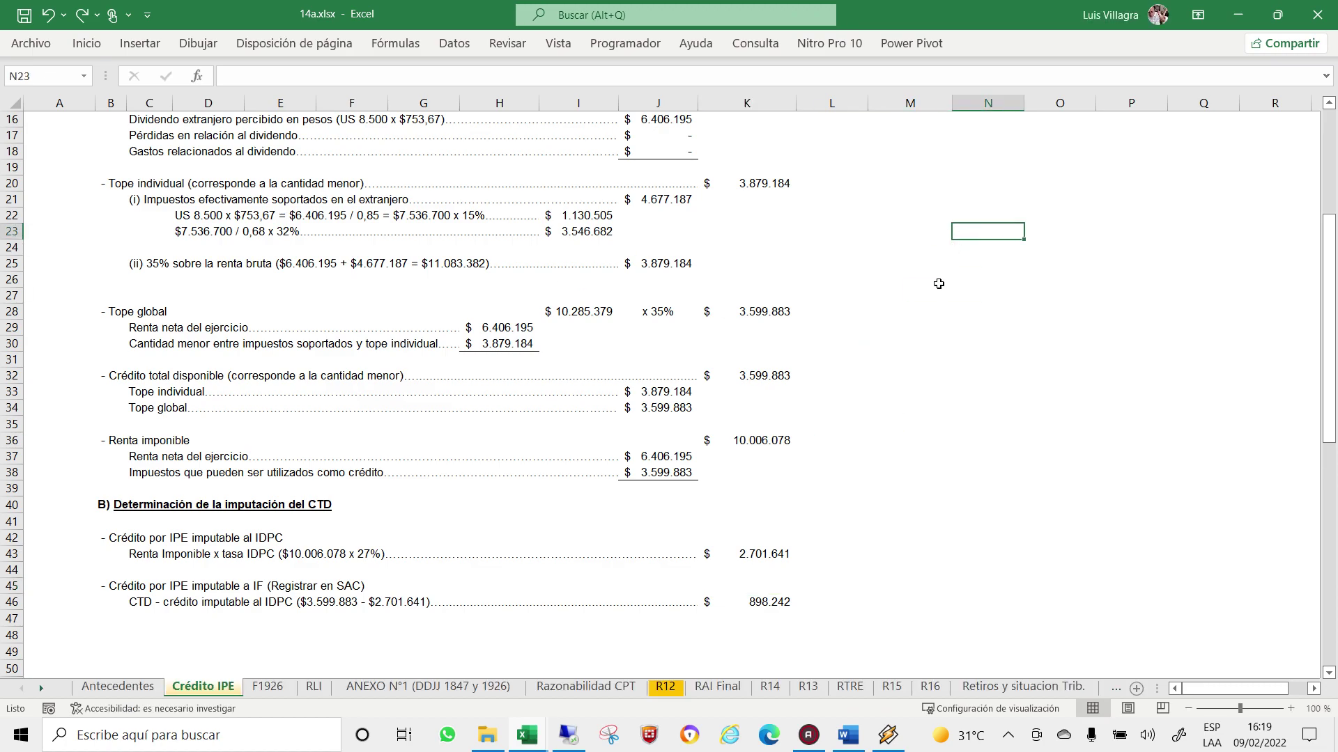
scroll(939, 283, "up", 5)
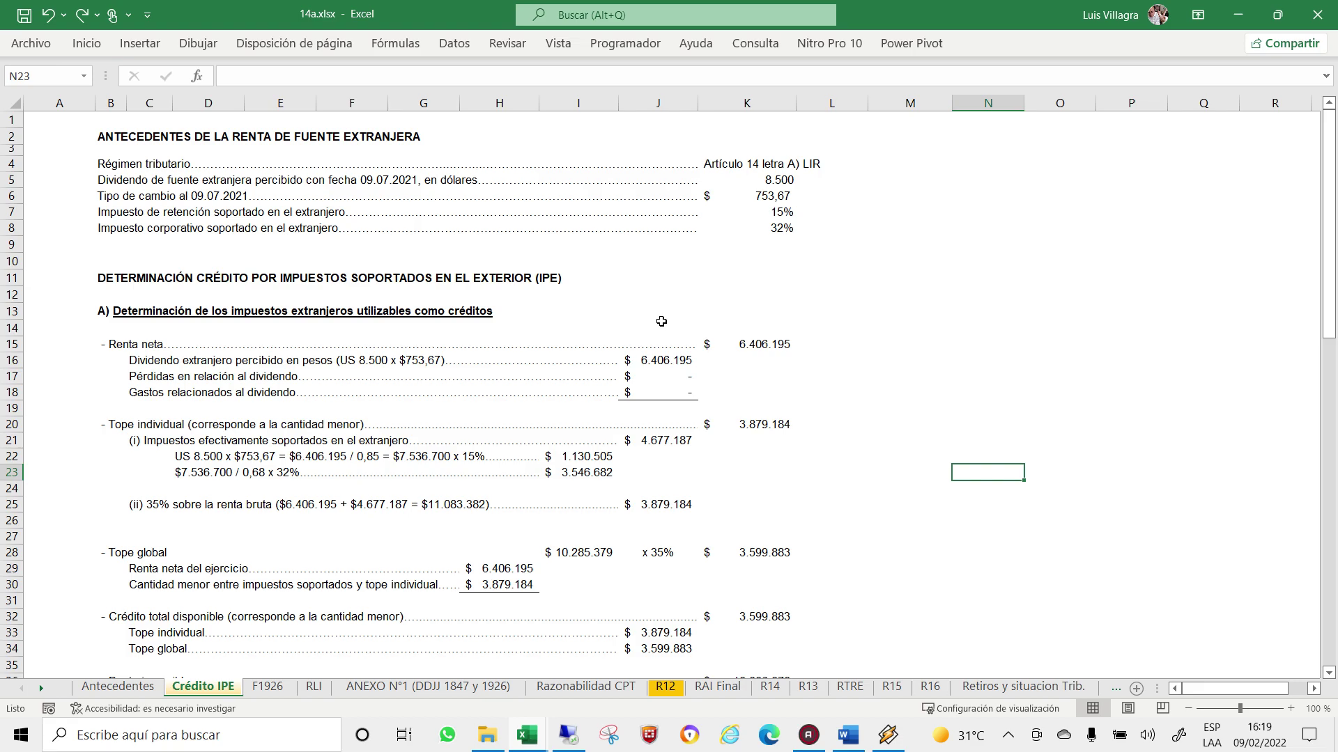
left_click(414, 688)
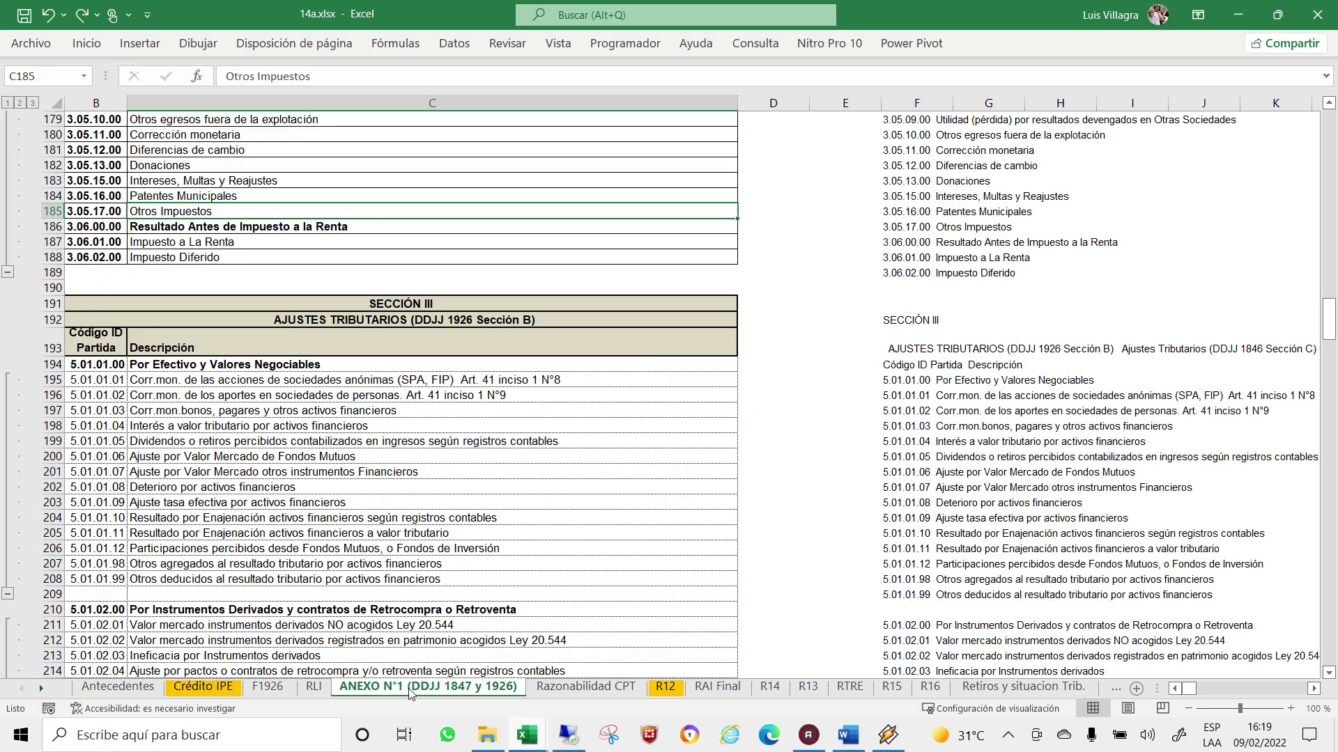
left_click(314, 687)
left_click(390, 690)
right_click(391, 691)
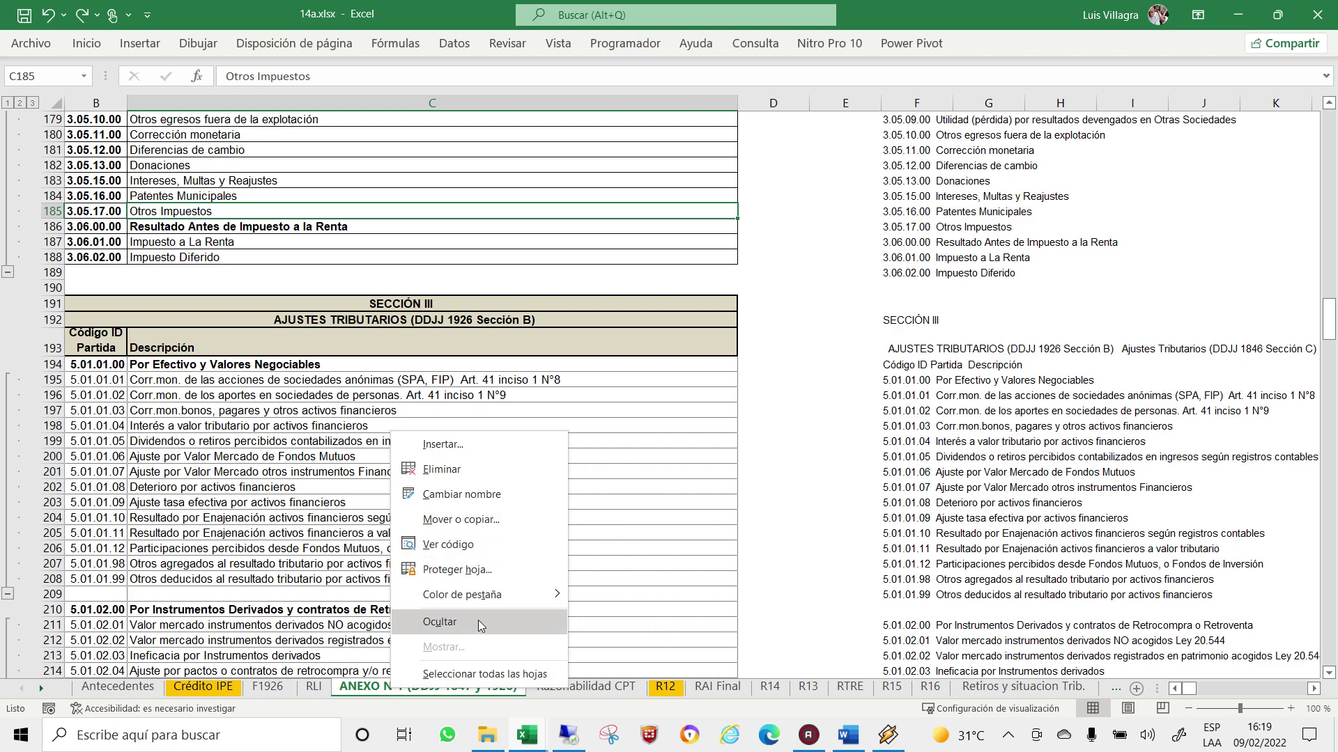
left_click(460, 630)
Unhide ANEXO N°1 to check it, hide it again, and return to the RLI sheet.
right_click(394, 688)
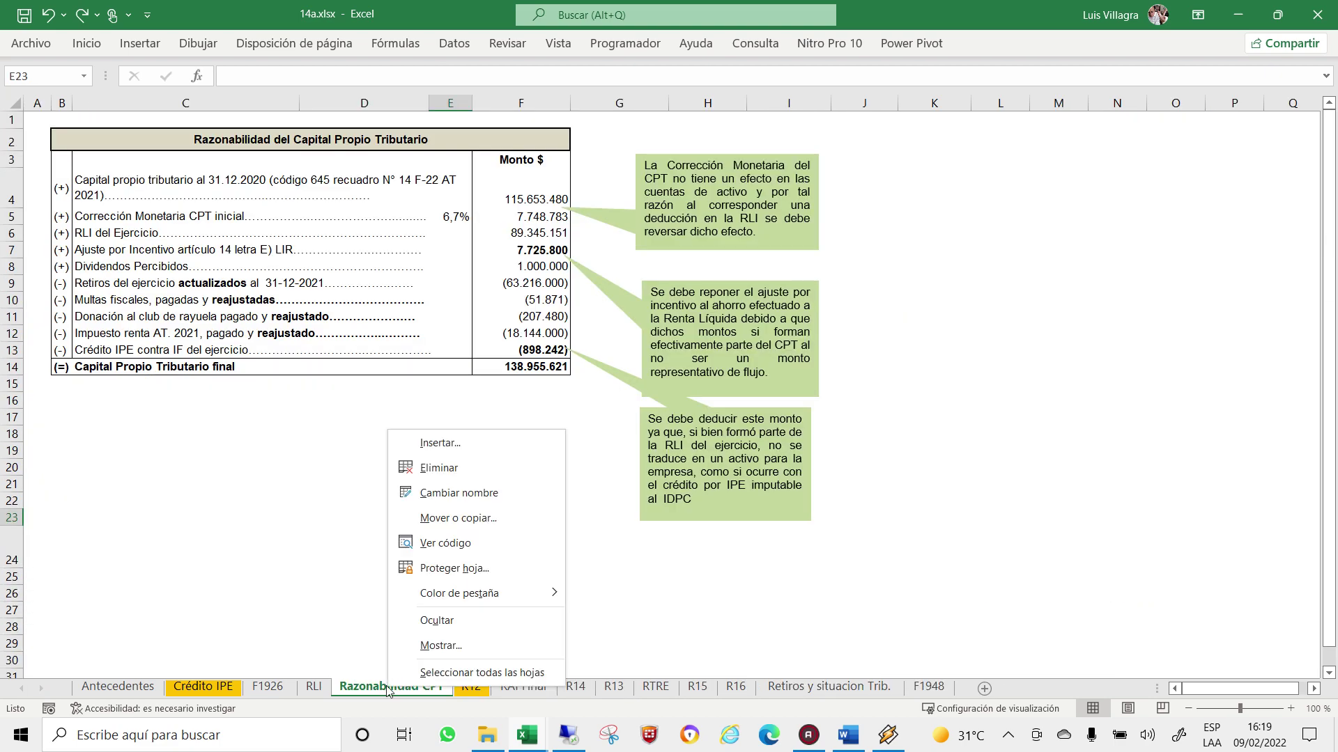
left_click(442, 641)
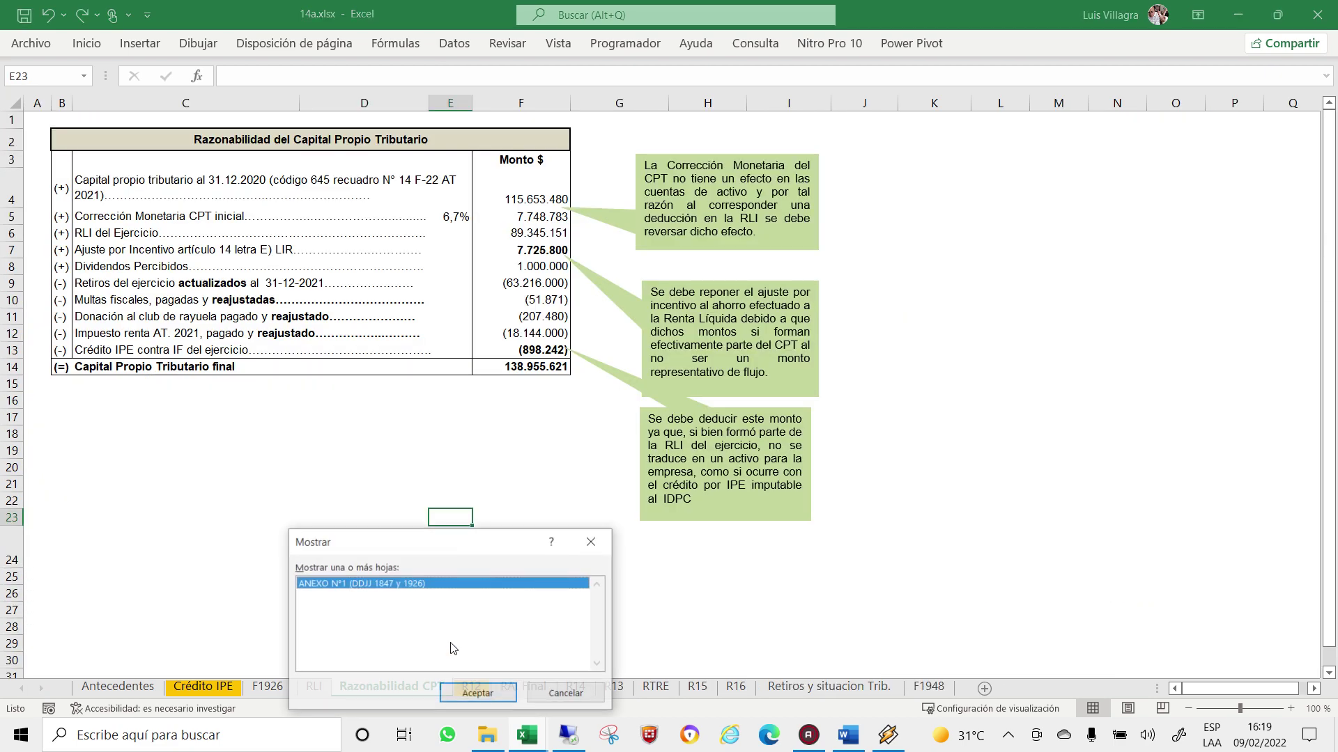
double_click(333, 584)
right_click(411, 694)
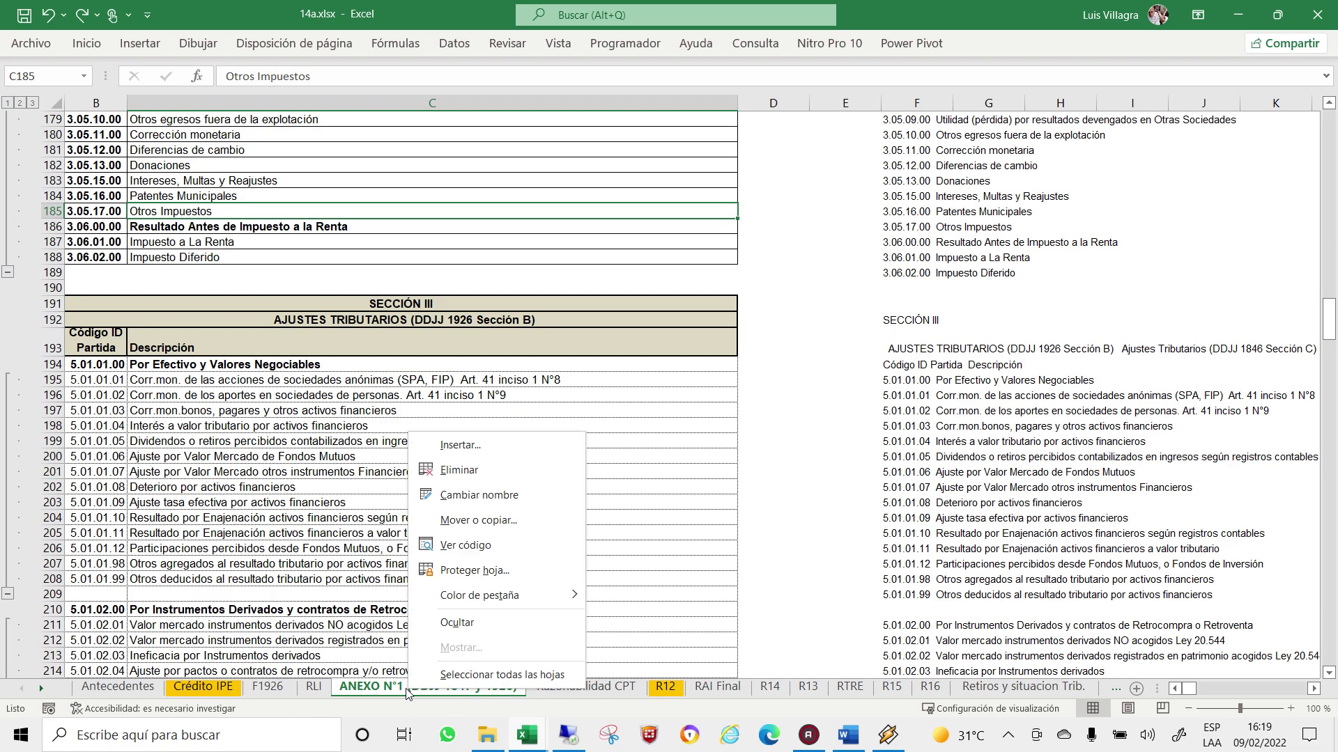
left_click(480, 623)
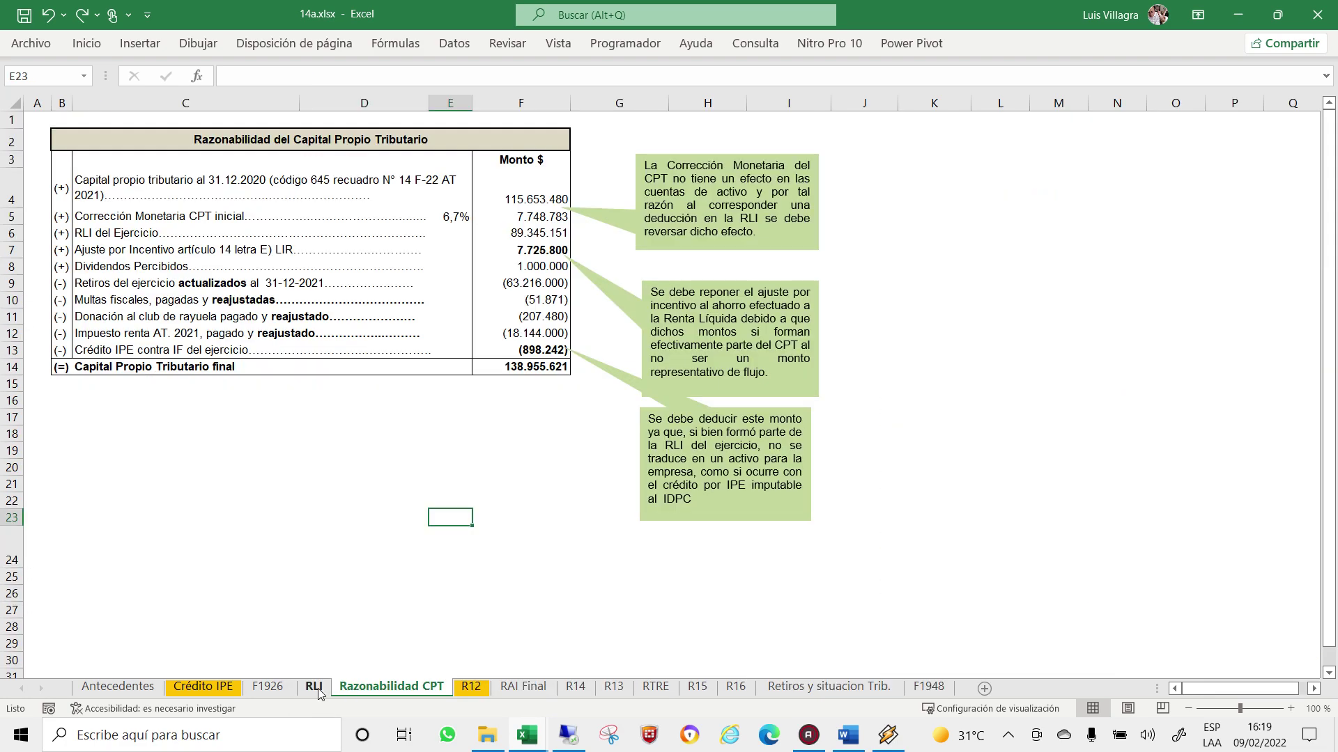
left_click(315, 689)
Insert eight blank rows at rows 12–19 after the agregados items.
scroll(912, 356, "down", 3)
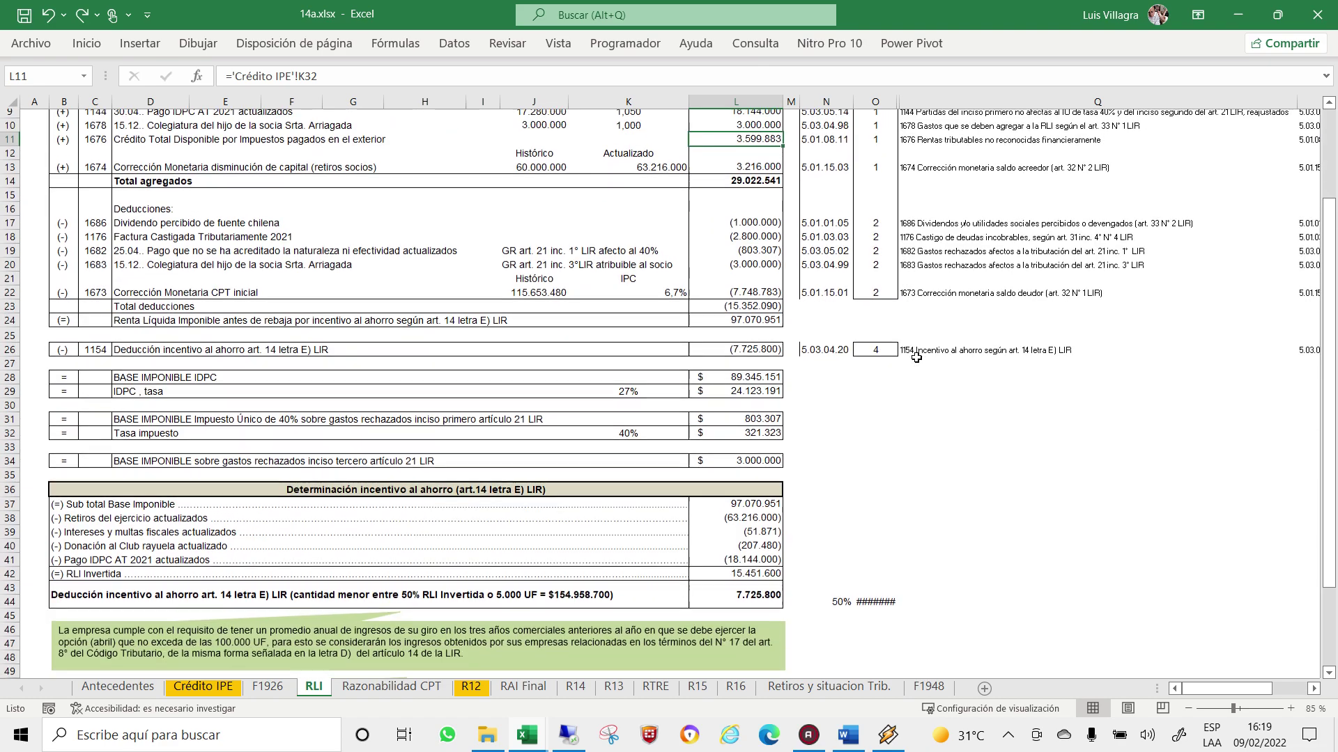
scroll(912, 356, "down", 2)
scroll(912, 356, "up", 1)
scroll(910, 358, "up", 1)
scroll(907, 359, "up", 1)
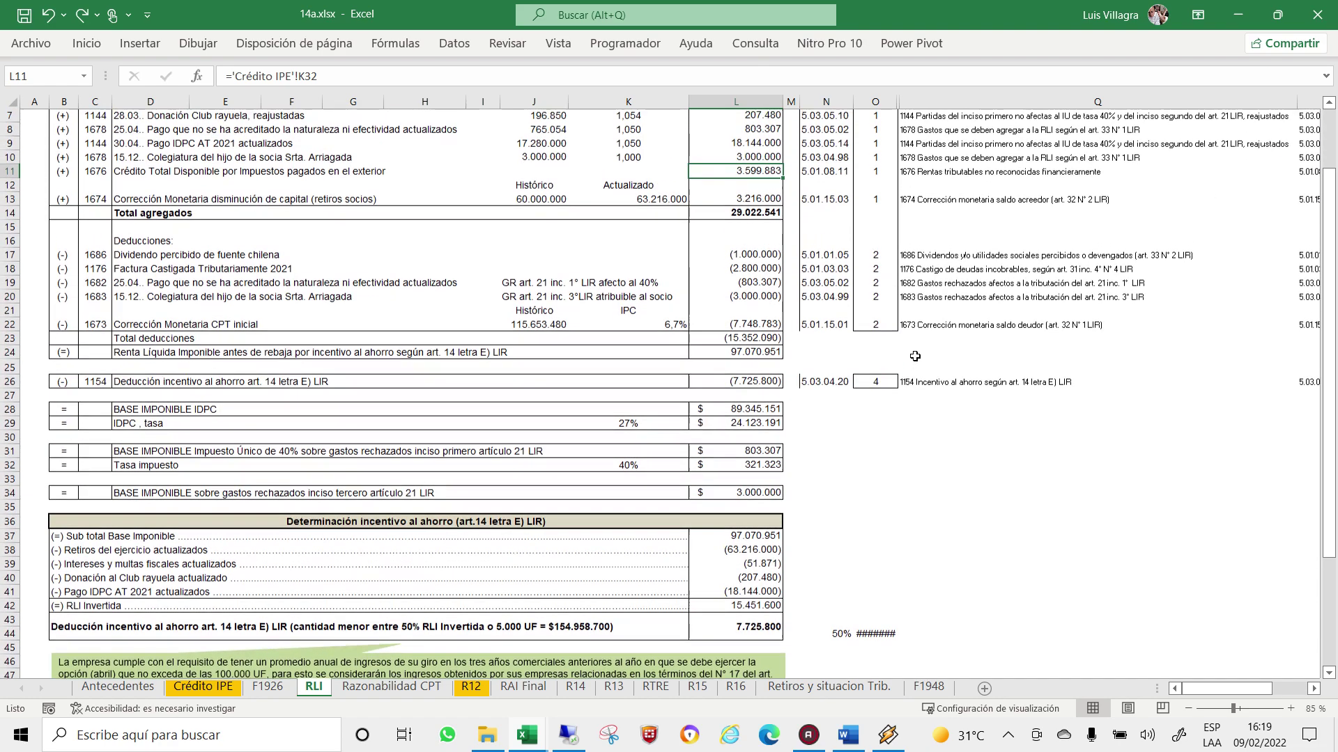
scroll(907, 359, "up", 1)
scroll(903, 360, "up", 1)
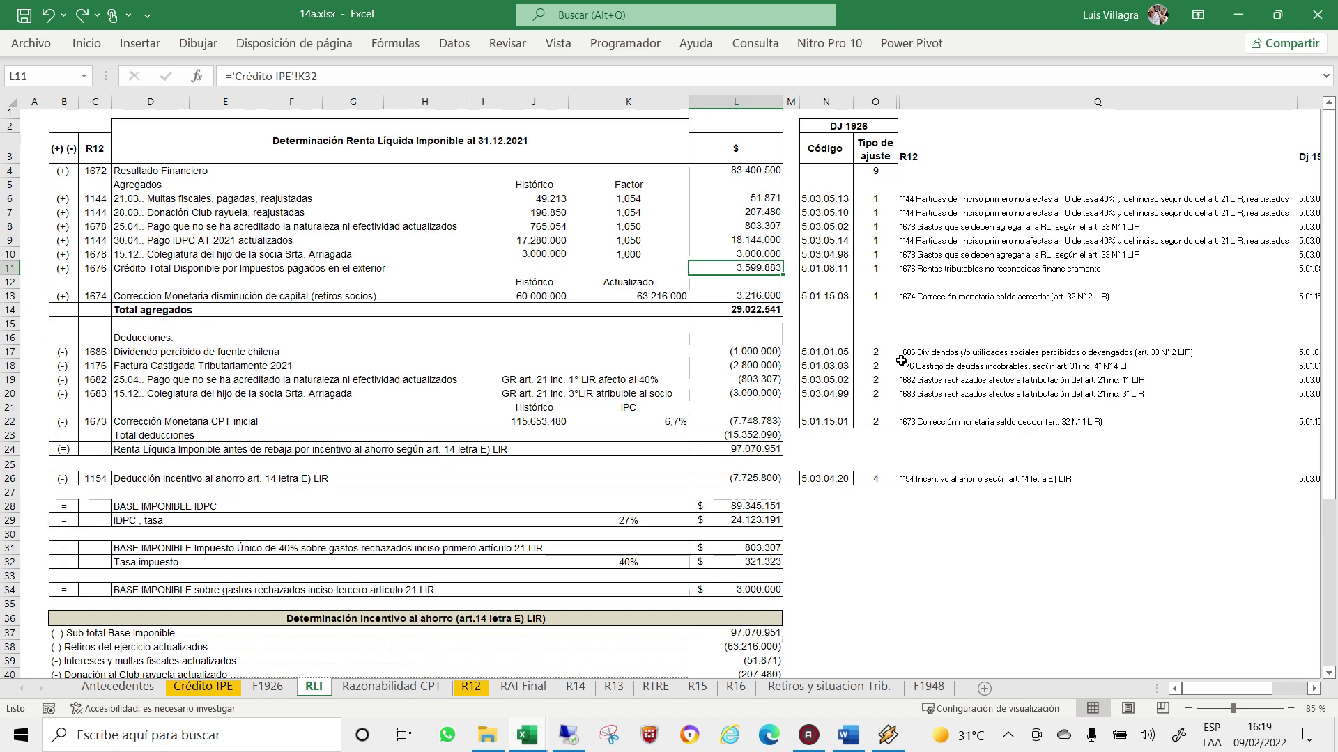
mouse_move(1258, 689)
left_mouse_down()
mouse_move(1300, 686)
mouse_move(1184, 689)
left_mouse_up()
left_click_drag(6, 281, 33, 382)
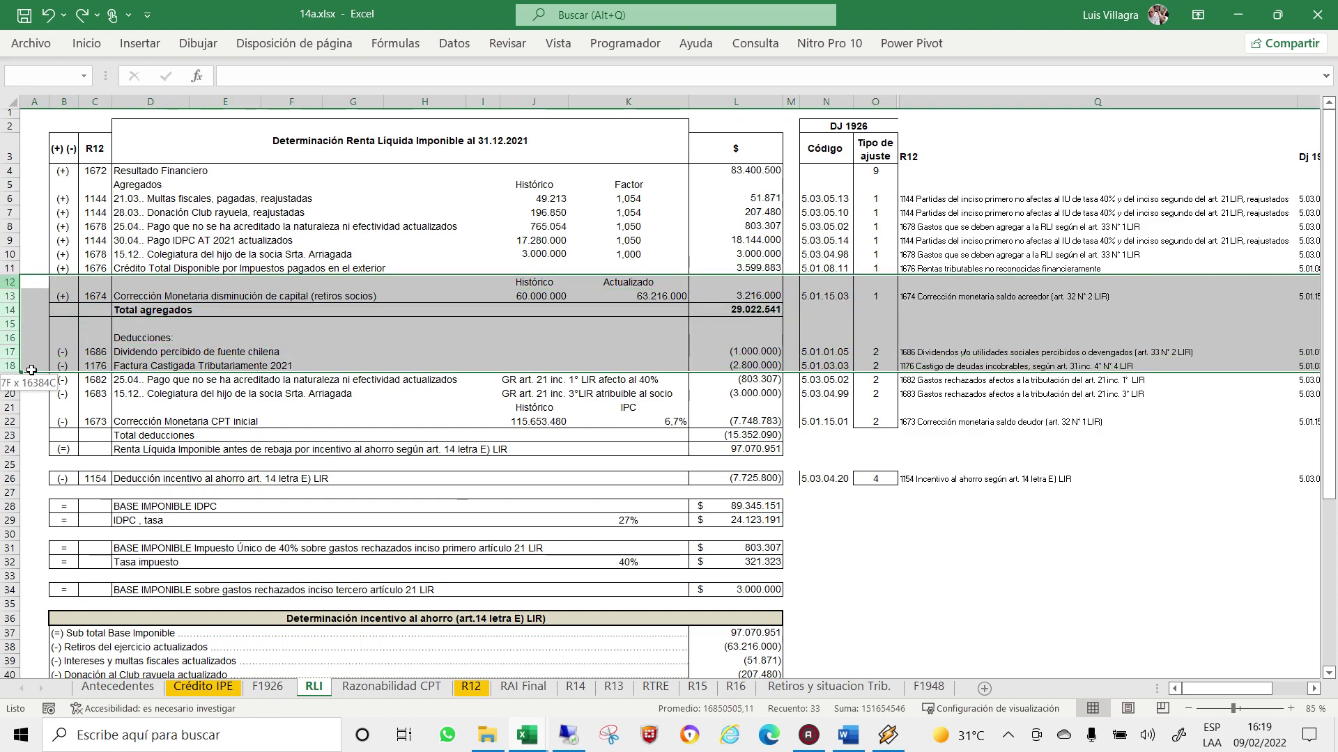
right_click(10, 330)
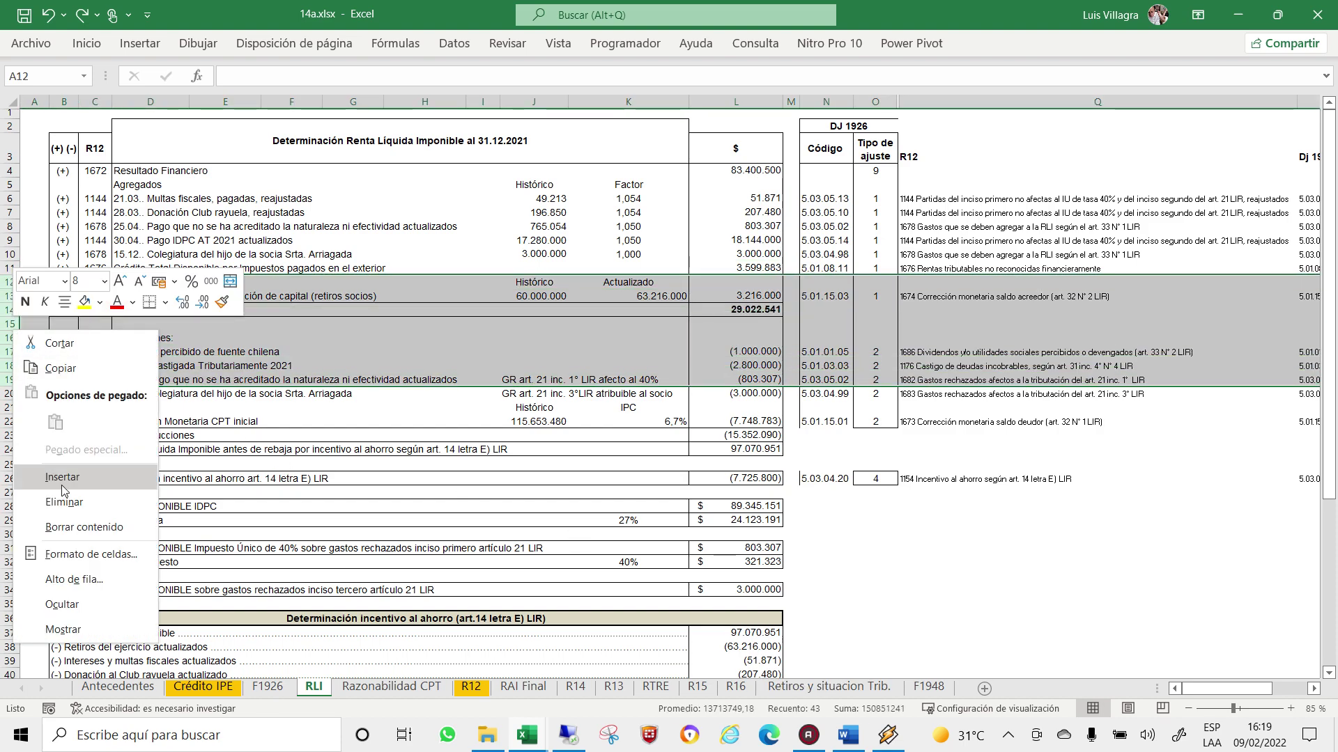
left_click(71, 465)
Insert seven blank rows at rows 29–35, above Corrección Monetaria CPT inicial.
scroll(70, 465, "down", 1)
scroll(12, 427, "down", 1)
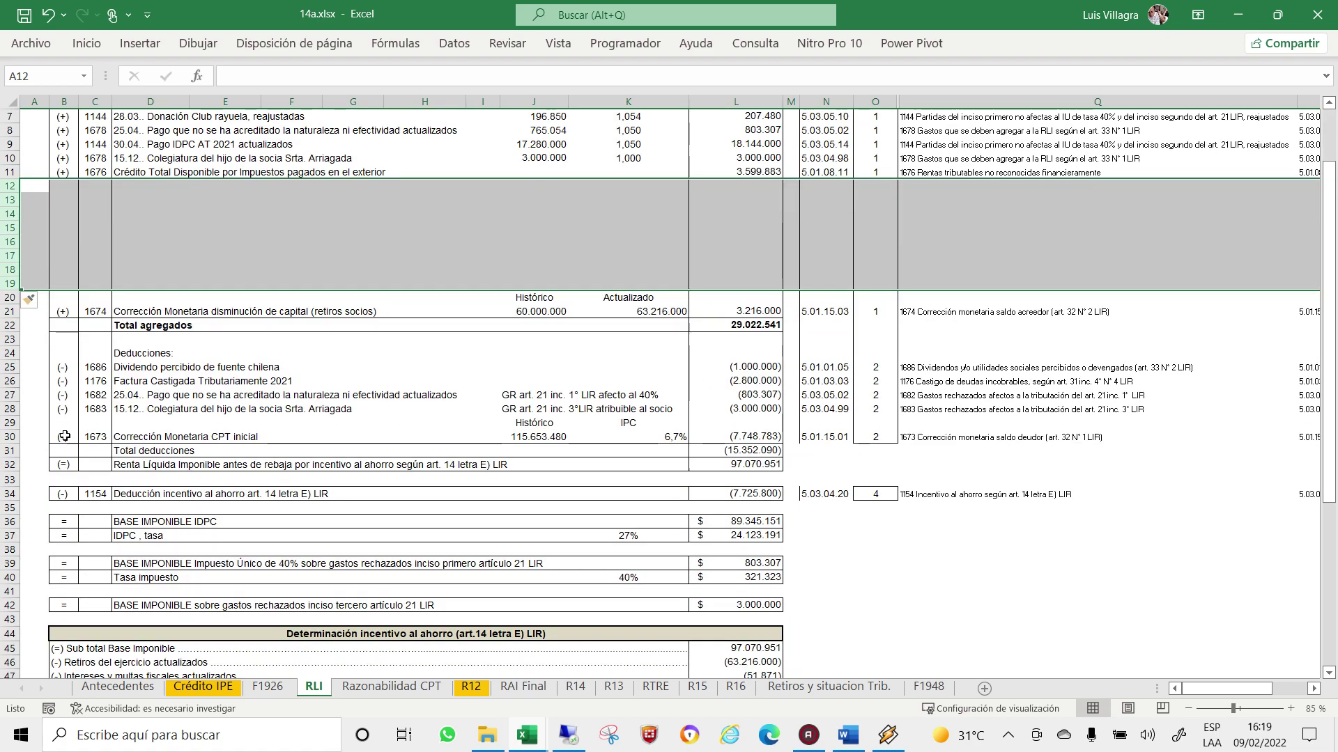
left_click_drag(11, 426, 13, 508)
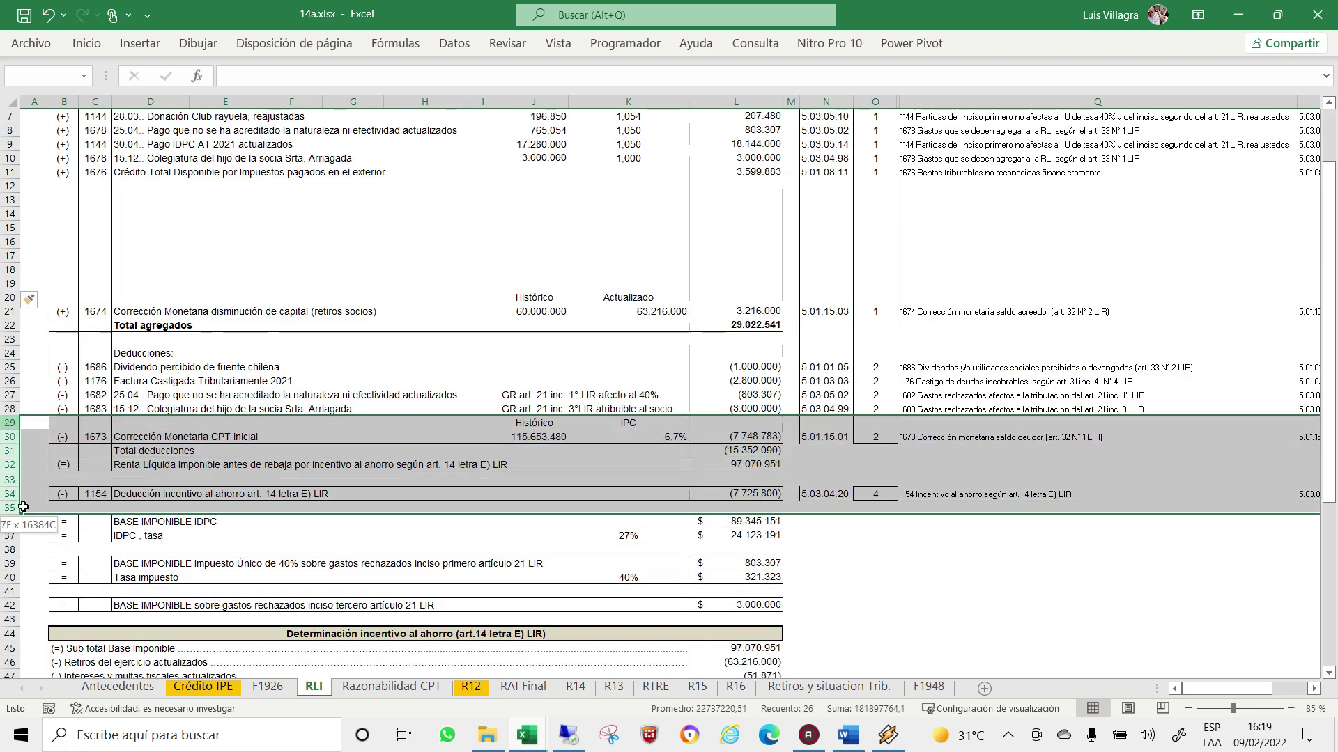
right_click(22, 465)
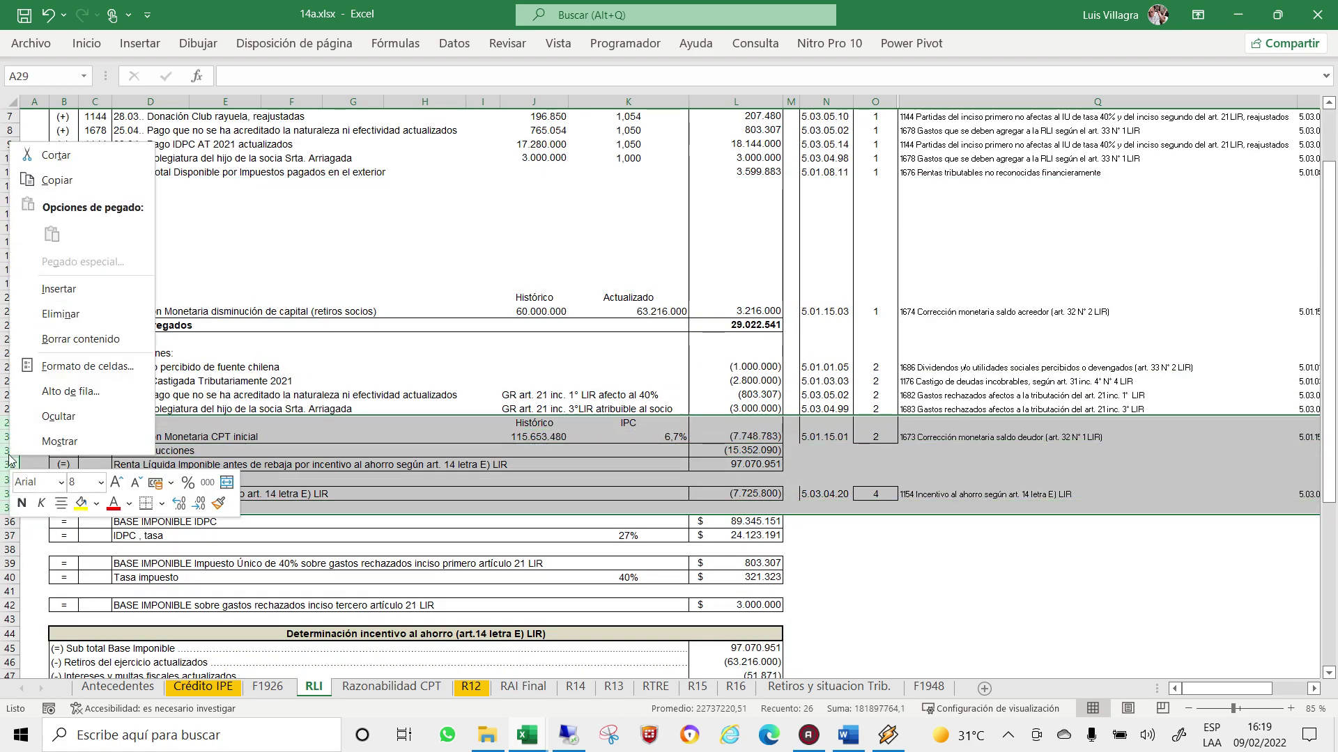
left_click(89, 286)
left_click(225, 242)
scroll(356, 326, "up", 2)
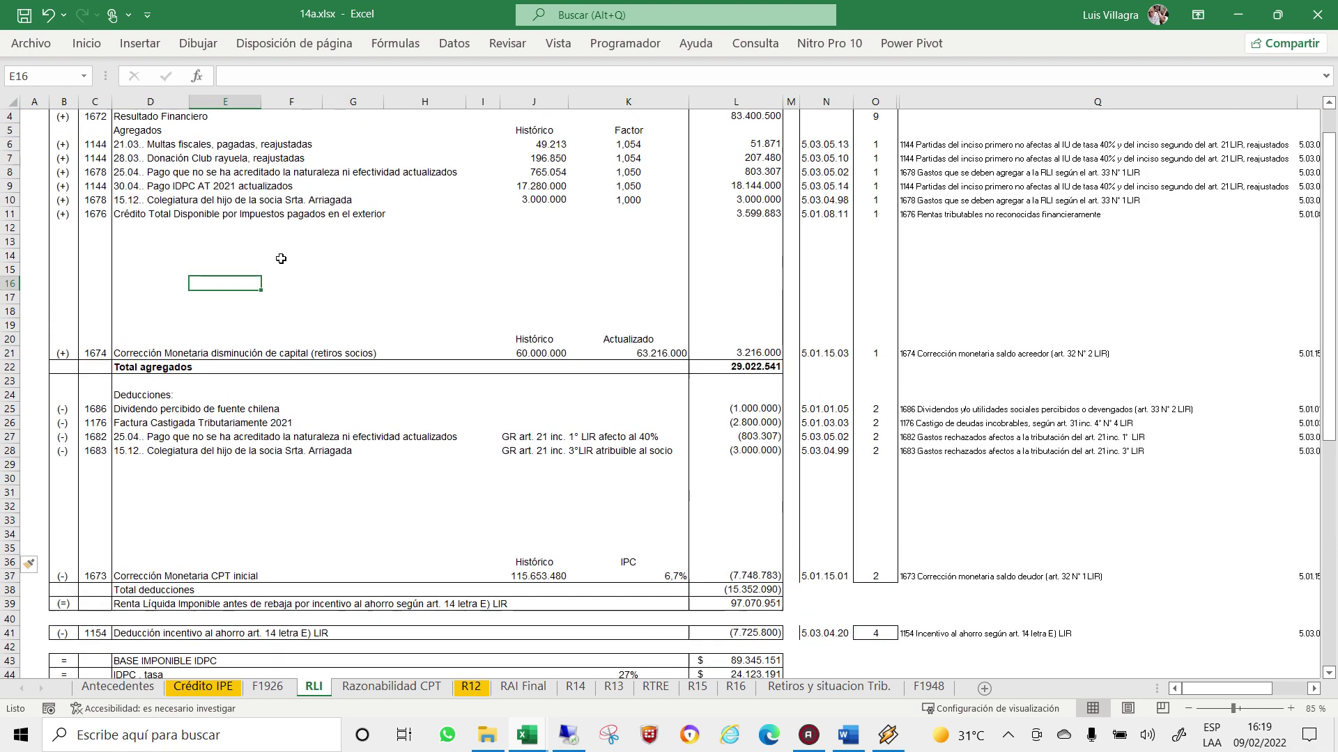
Enter '31.12 Provision Imp. 1ra Categoria Ar 2022' as the description in D12.
left_click(146, 284)
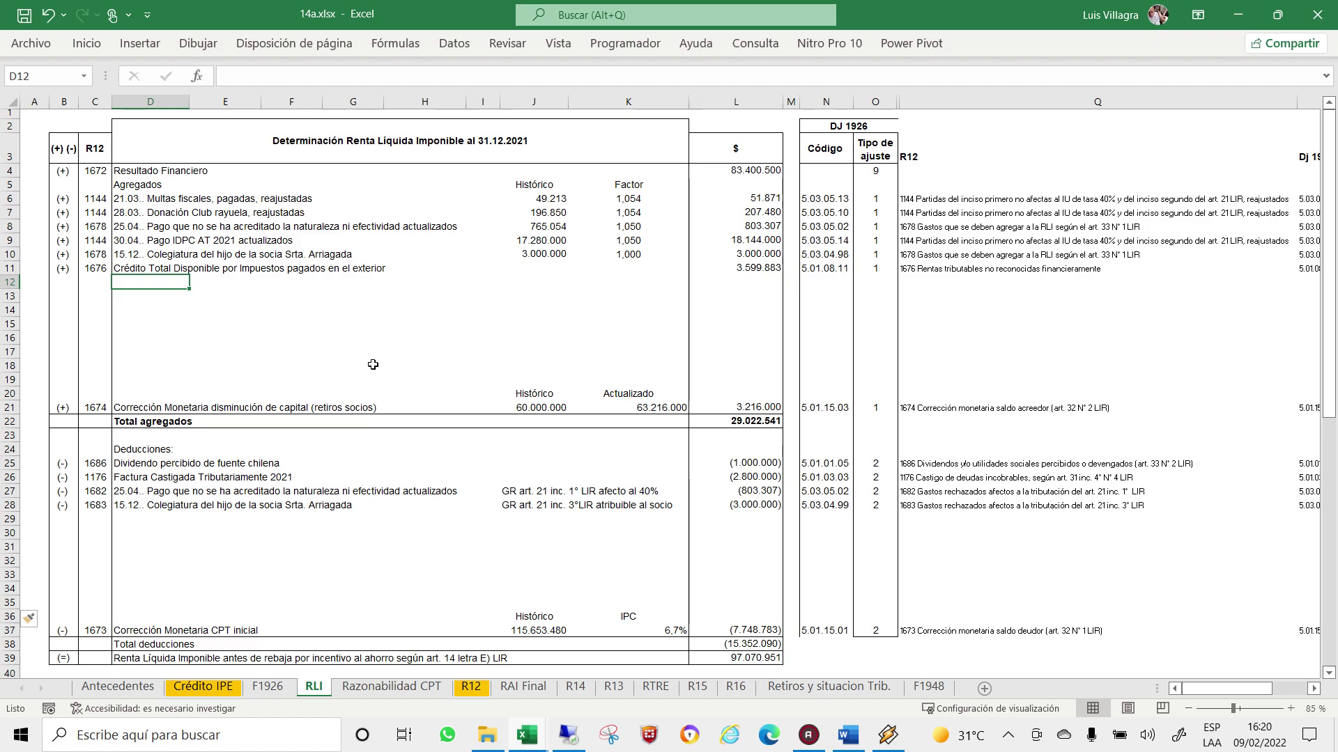
type("31.12")
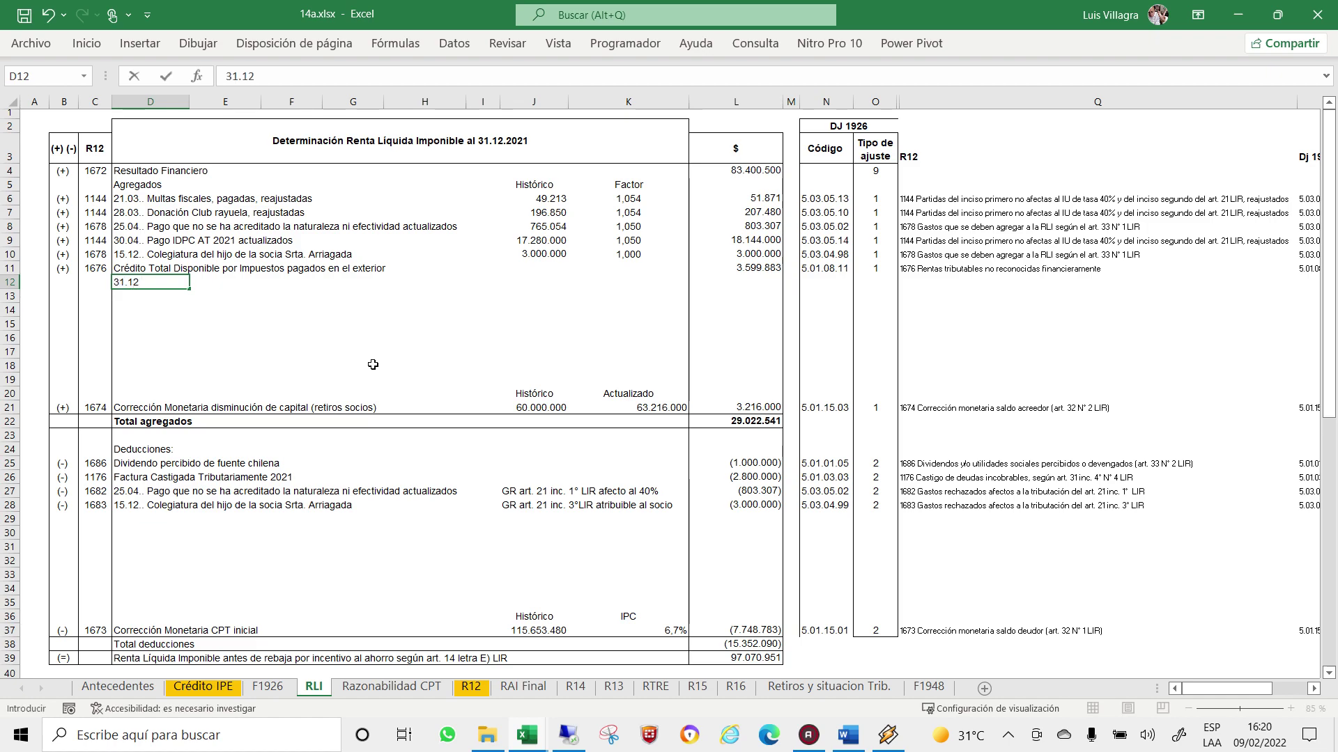
type(" Provision ")
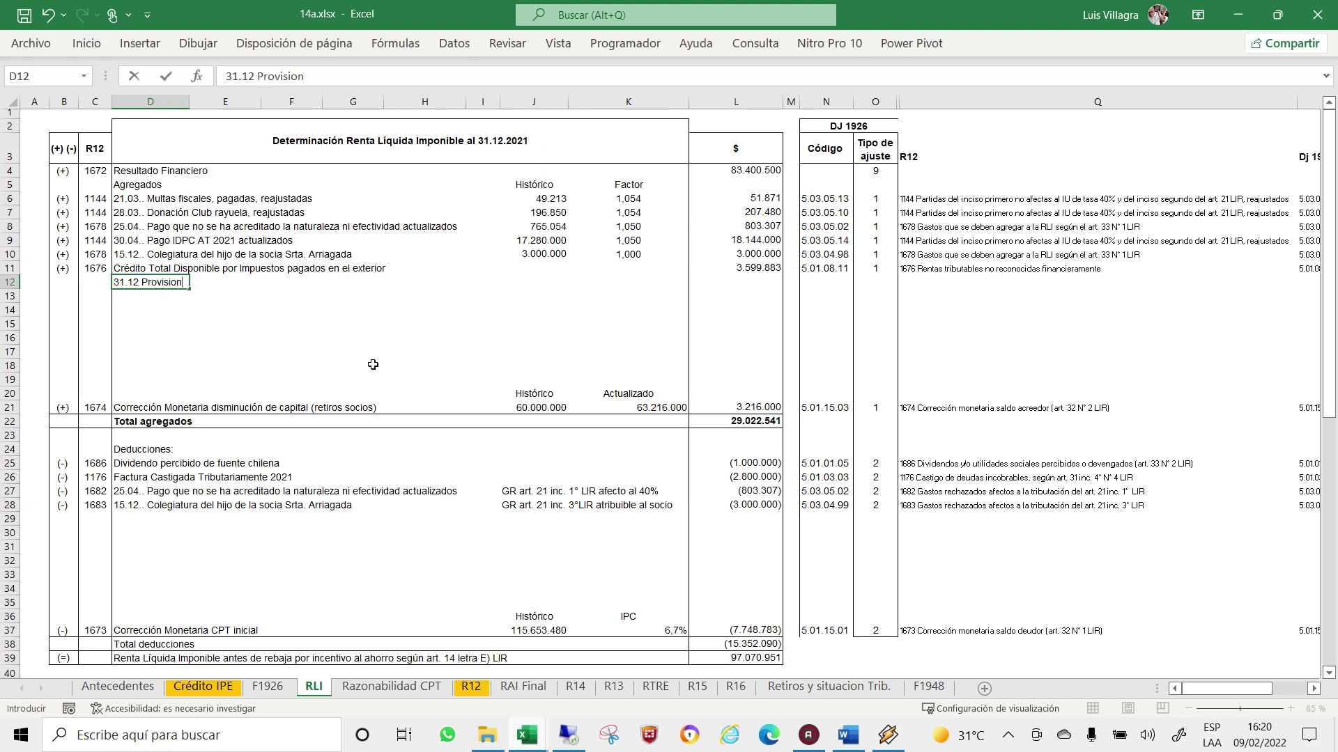
type("Imp")
key("BackSpace")
key("BackSpace")
key("BackSpace")
type("1E")
key("BackSpace")
key("BackSpace")
type("ra  ")
type("Categoria")
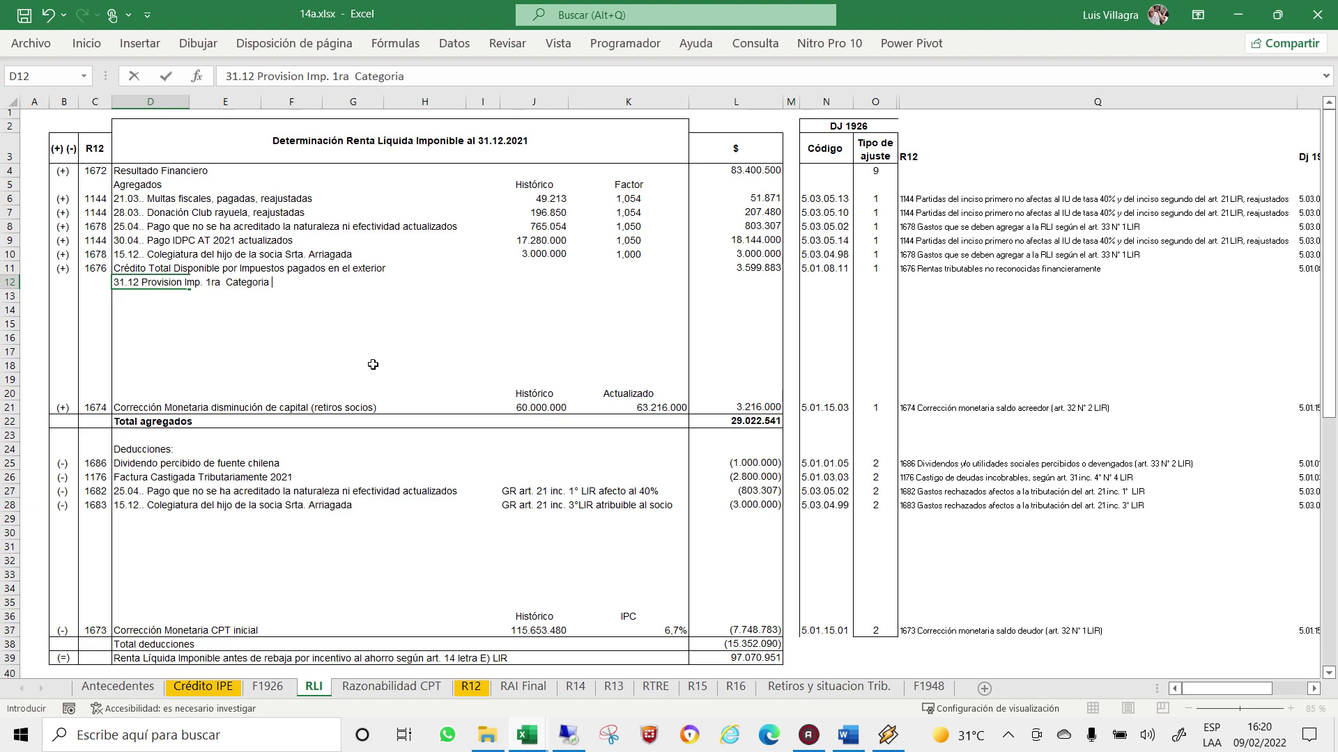
type(" Ar 2")
type("02")
type("2")
key("Return")
Enter 0 as row 12's historical amount and check the factor formula in K9.
key("Up")
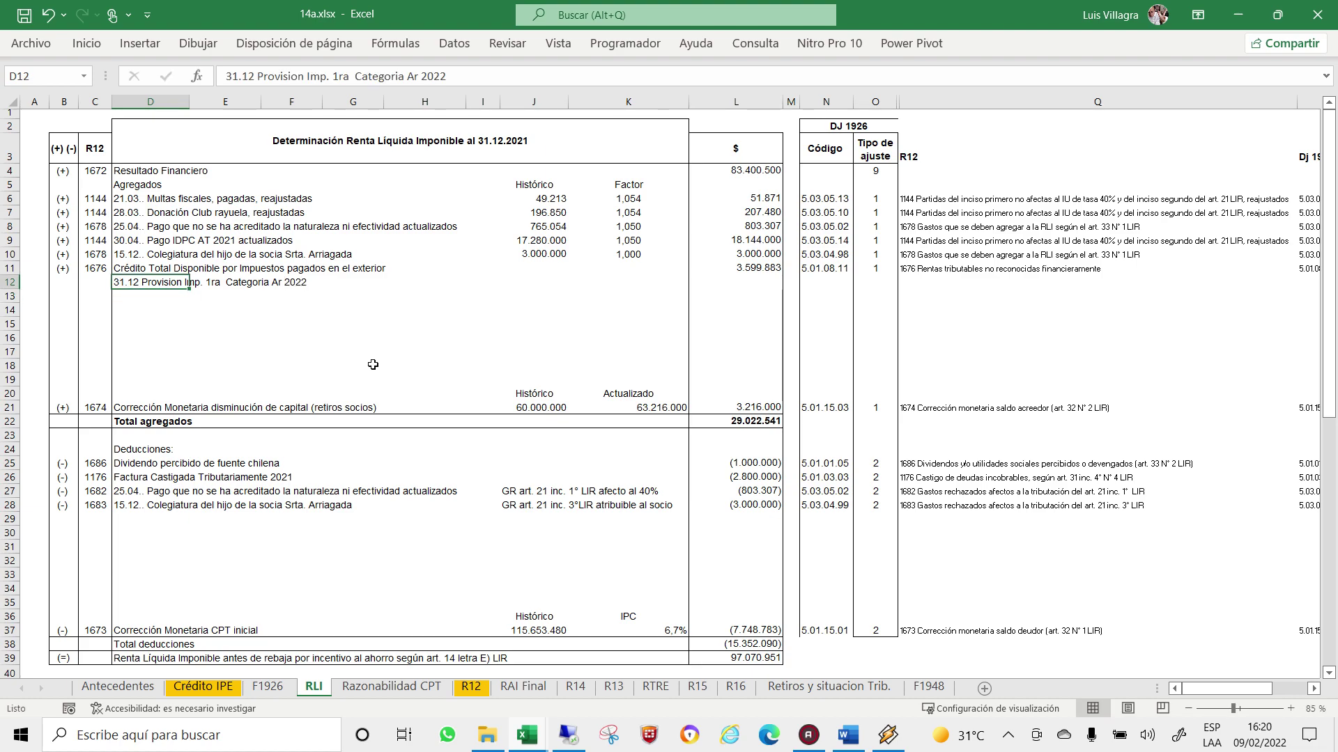
key("Up")
key("Up")
key("Up")
key("Up")
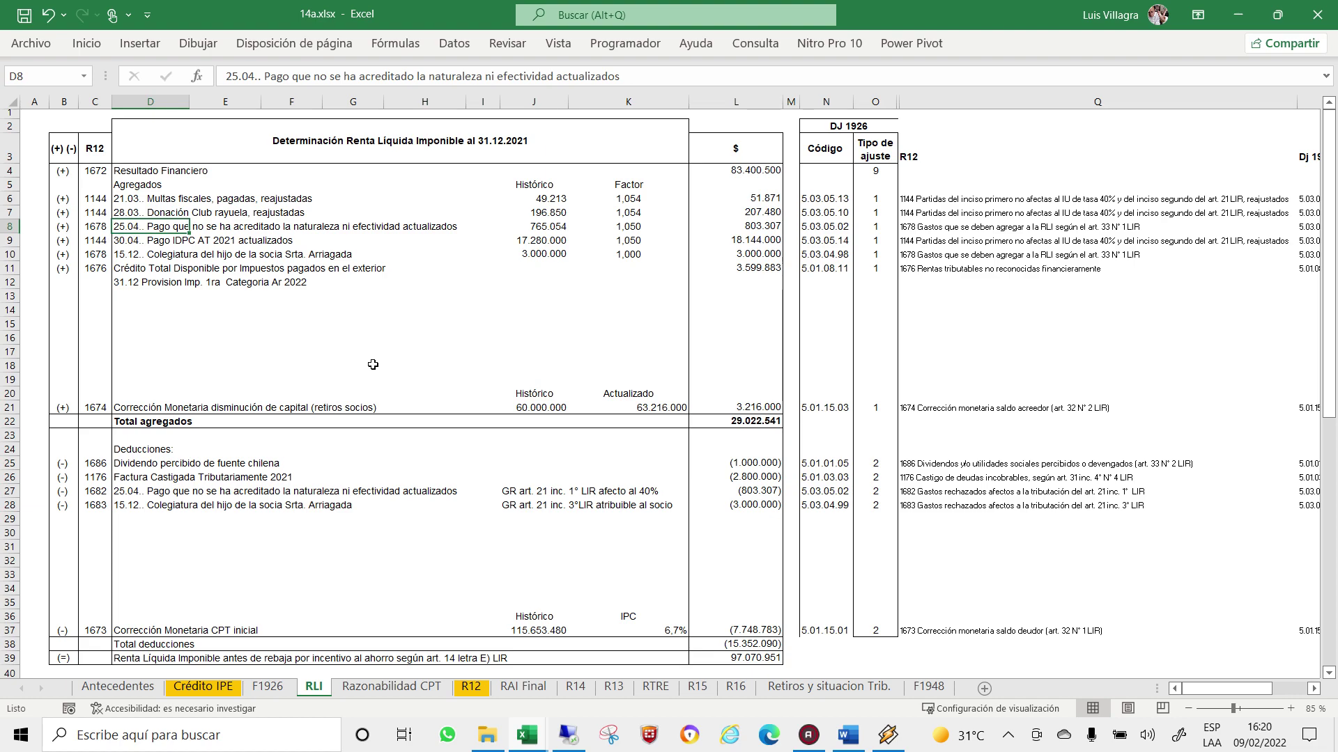
key("Down")
key("Down")
key("Down")
key("Down")
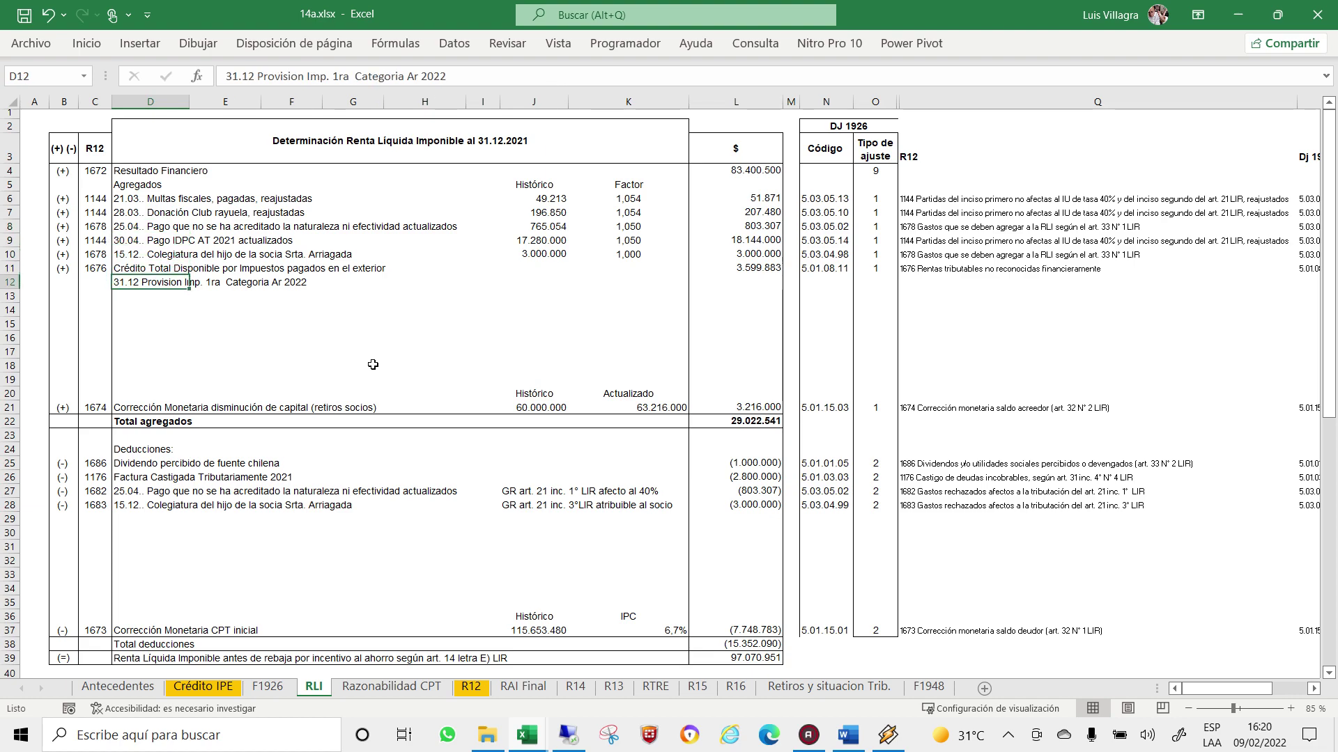
key("Left")
key("Right")
key("Right")
key("Right")
key("Right")
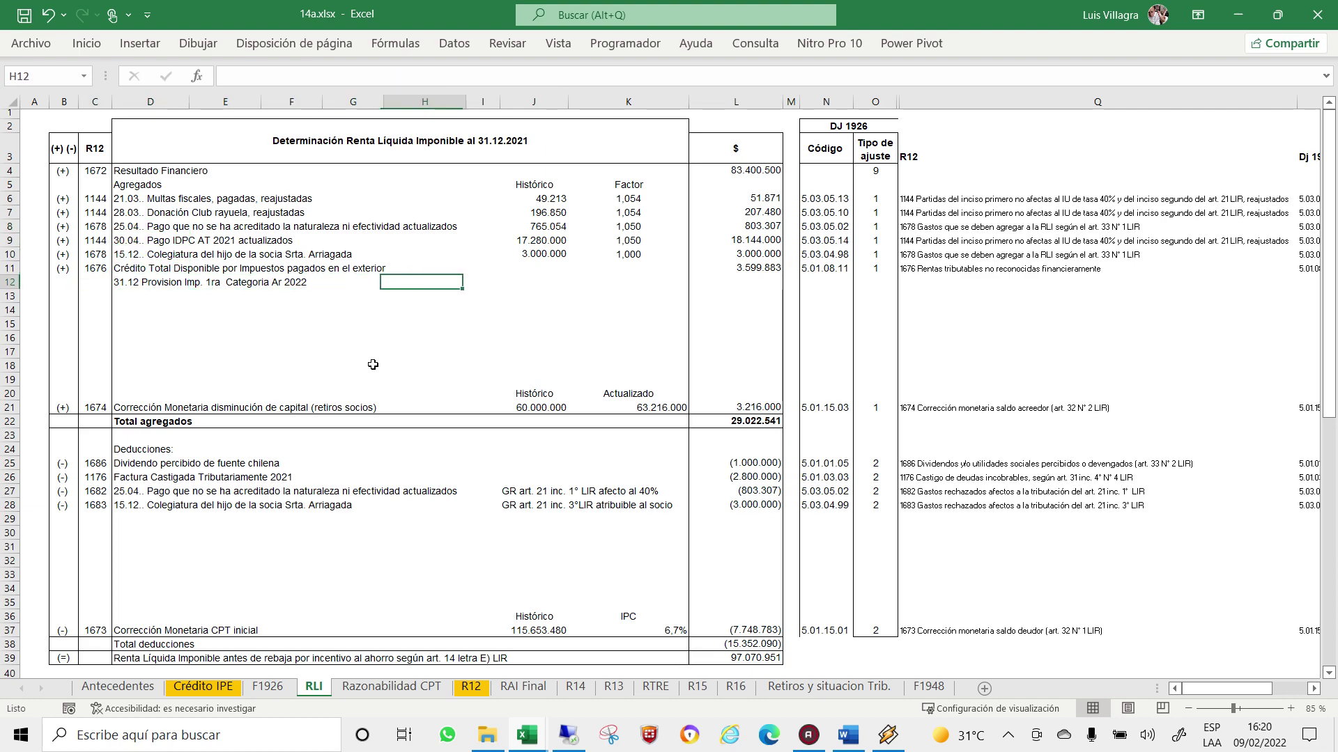
key("Right")
key("Right")
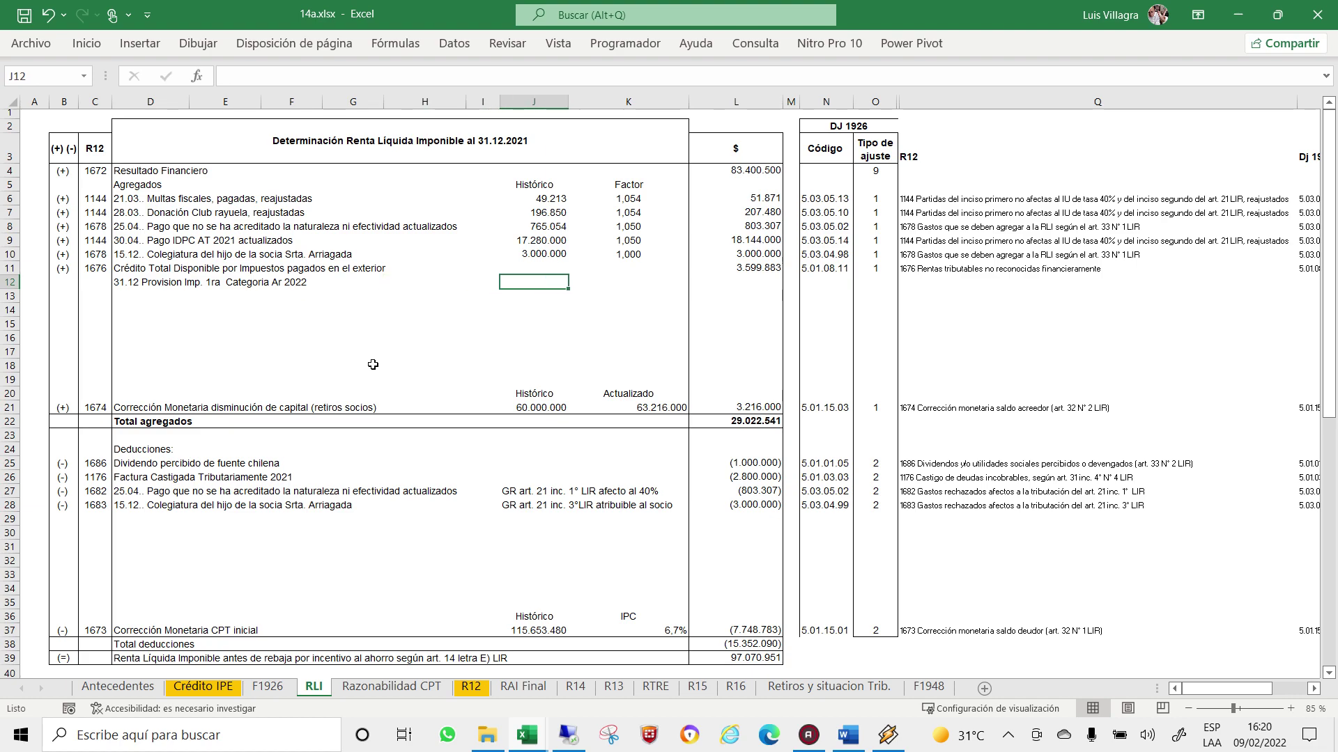
type("0")
key("Tab")
type("1")
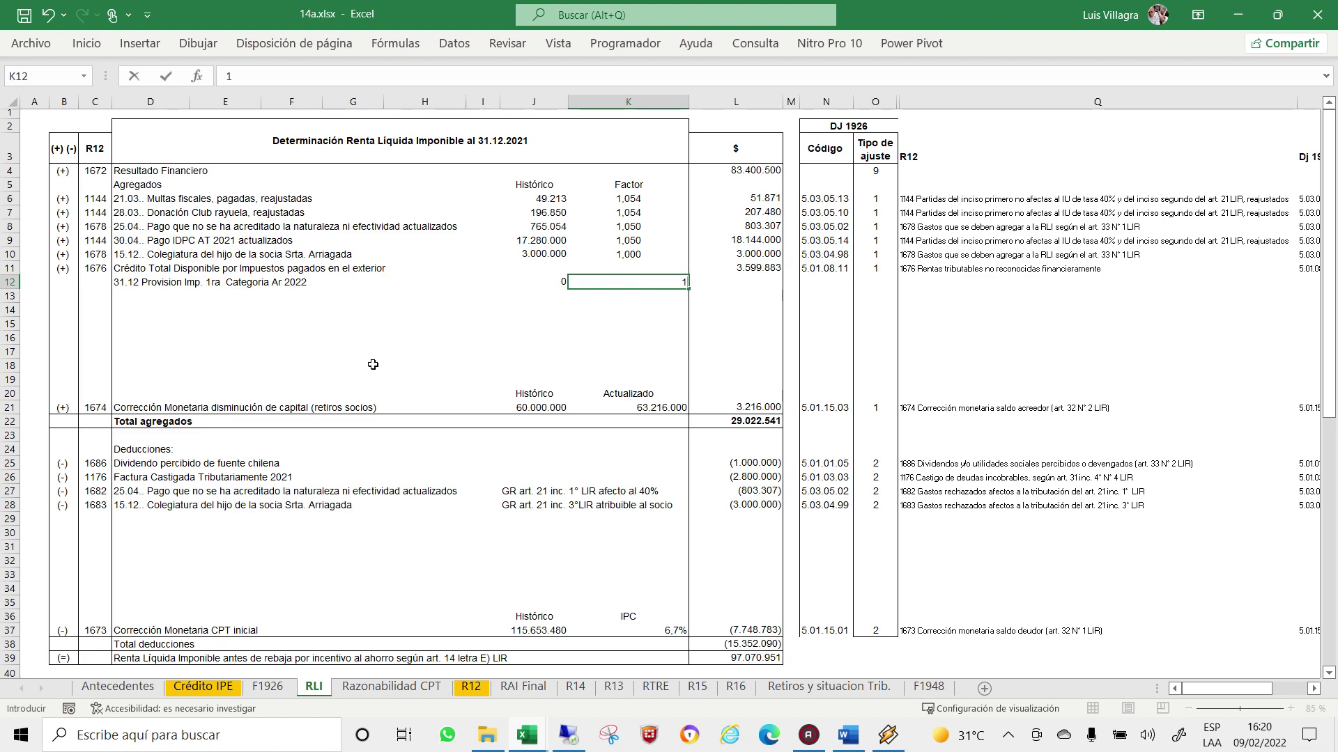
type(",050")
key("Tab")
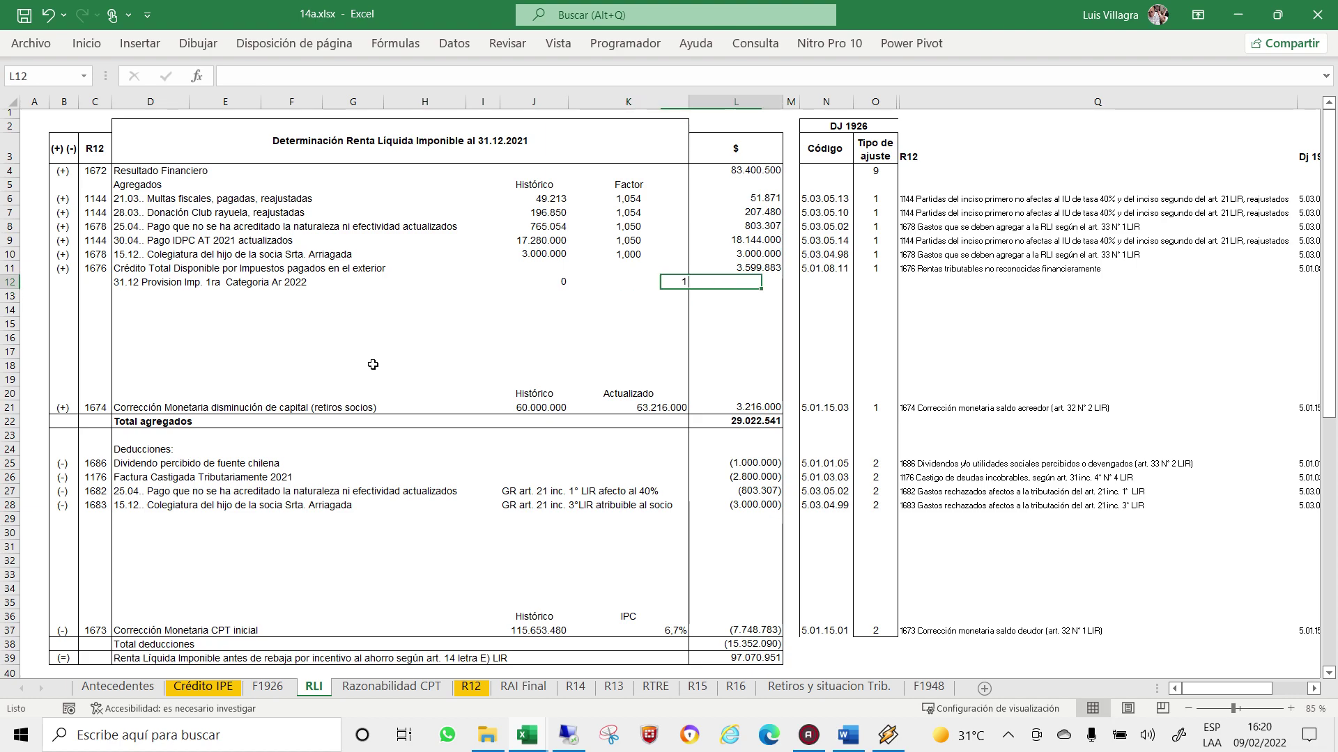
key("Left")
left_click(630, 245)
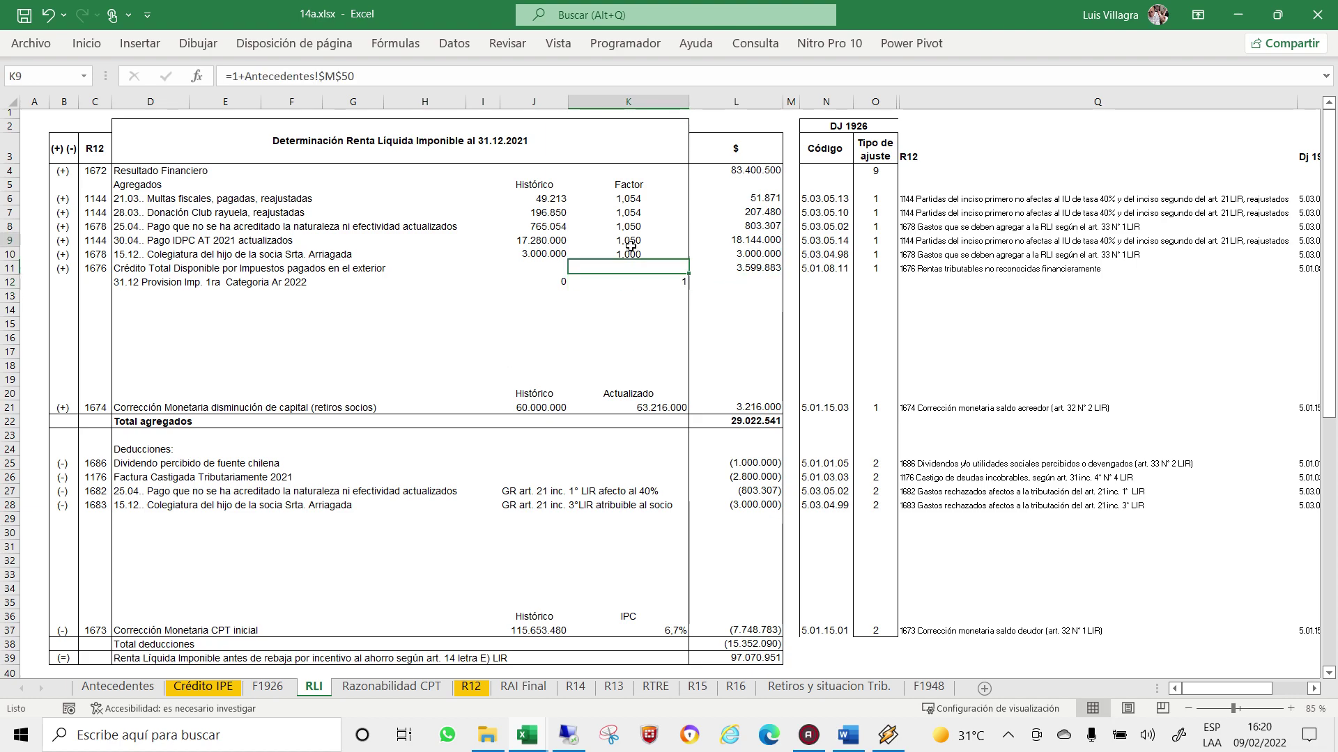
key("Down")
key("Down")
key("Down")
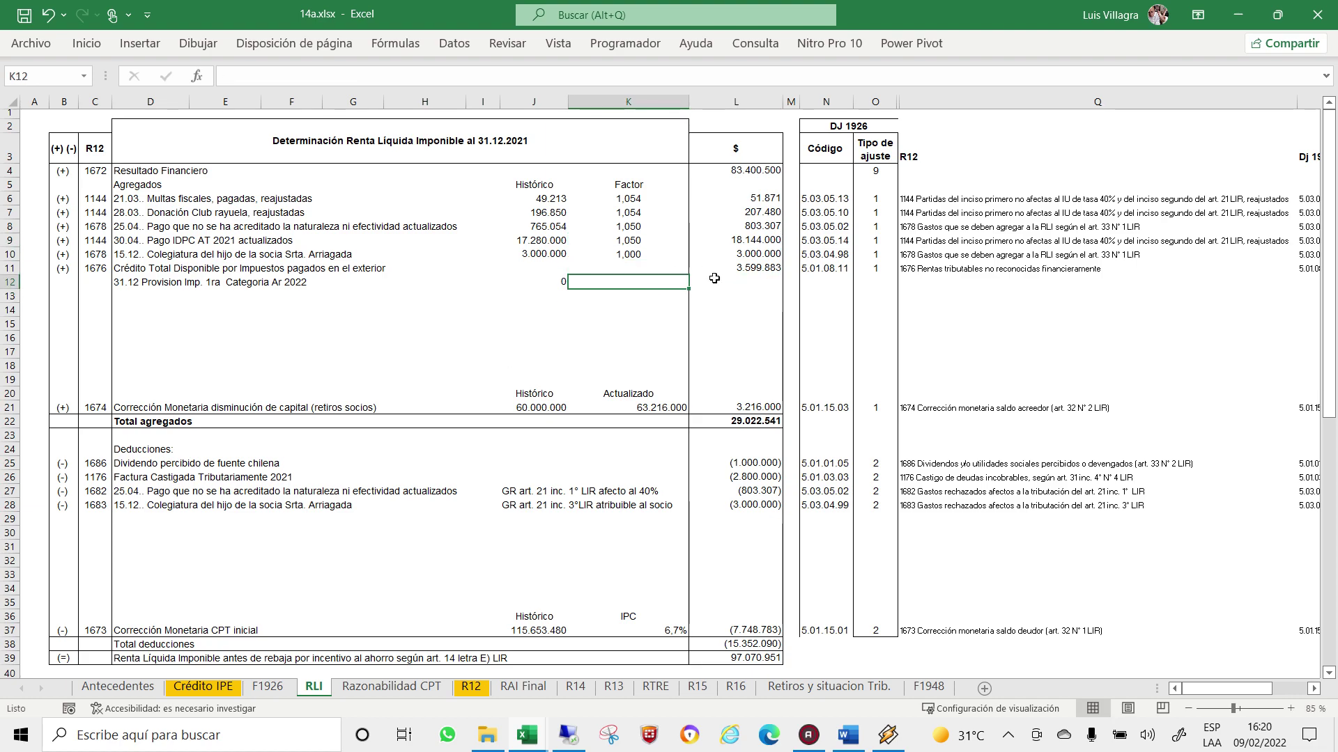
left_click(723, 281)
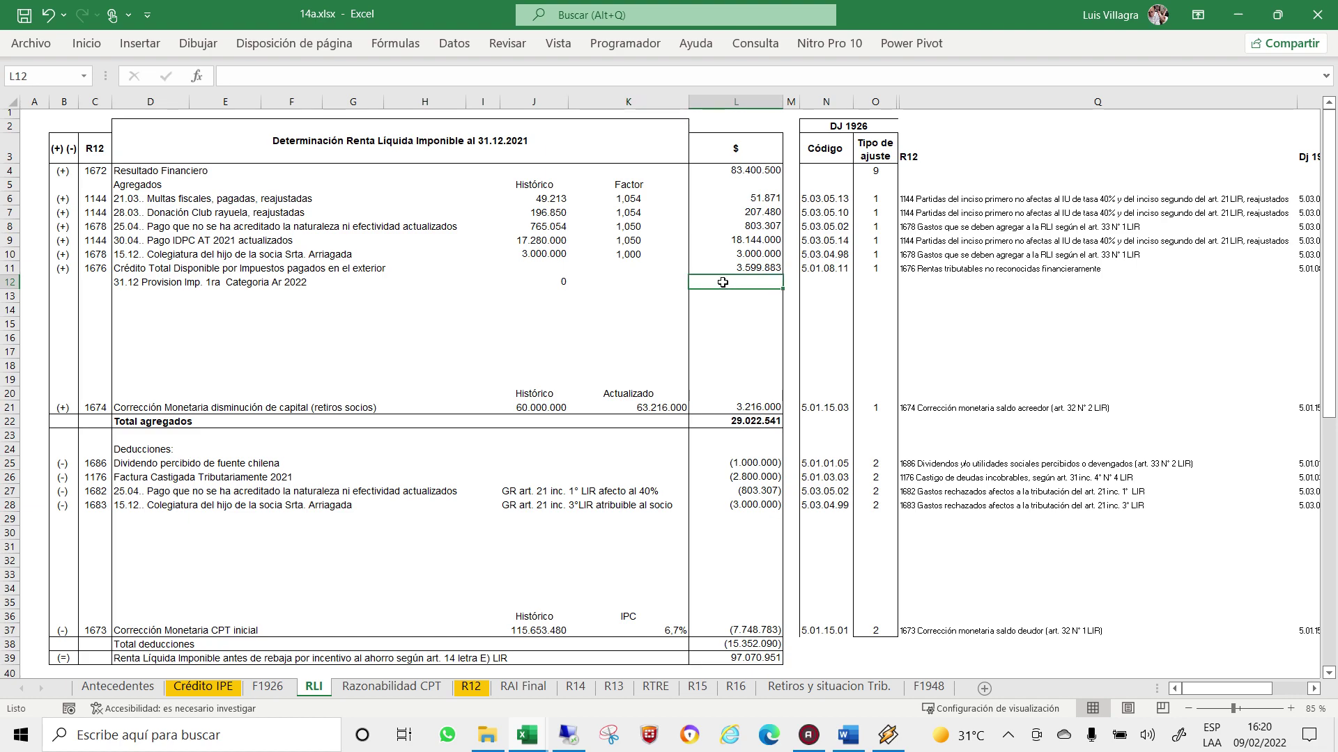
Add 'Provision Impto Unico Art 21 inc 1' in D13 with 0 as its historical amount.
left_click(124, 295)
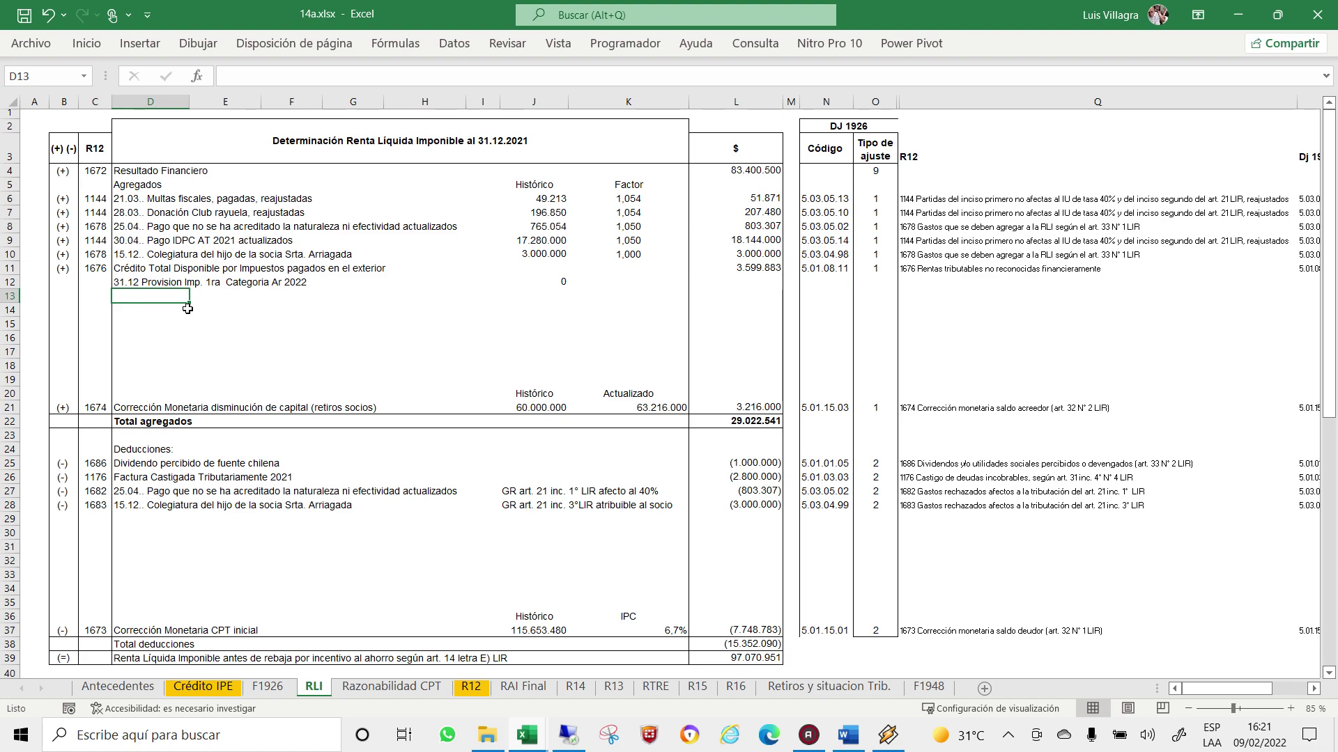
type("Prov")
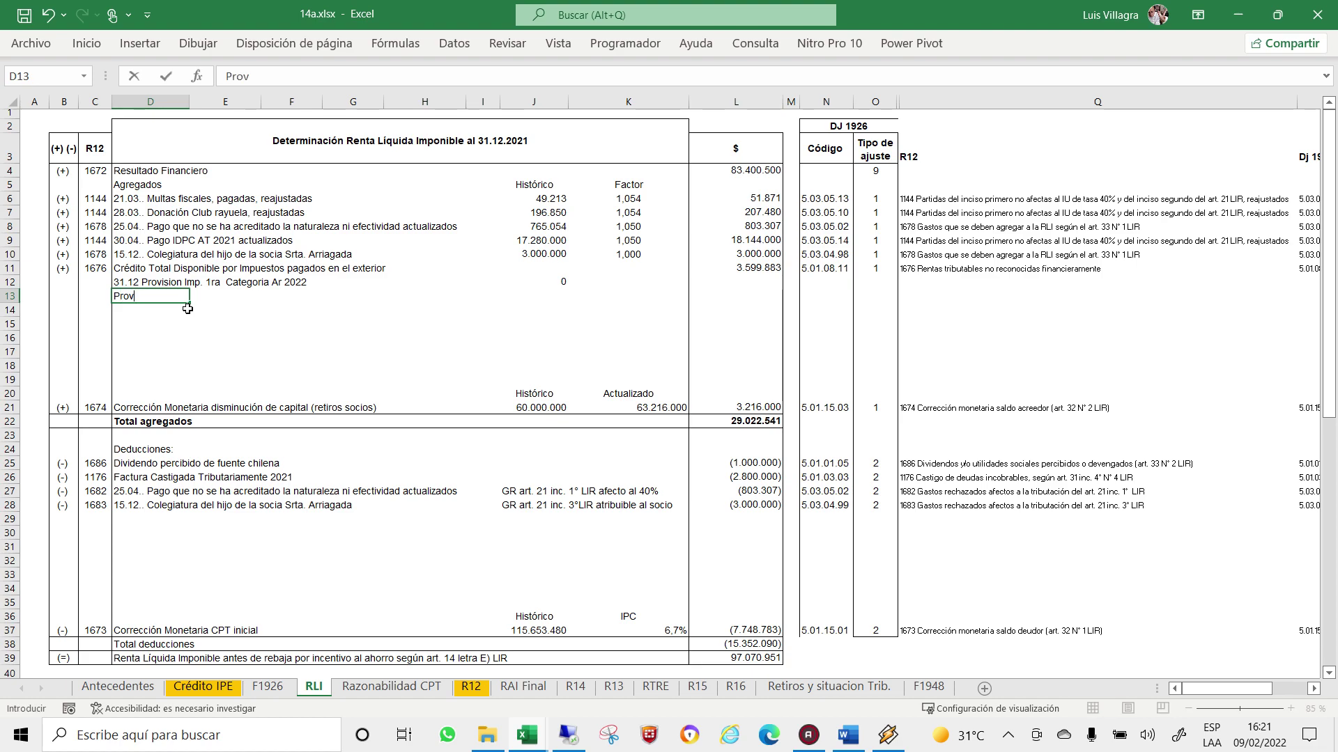
type("ision ")
type("Imp")
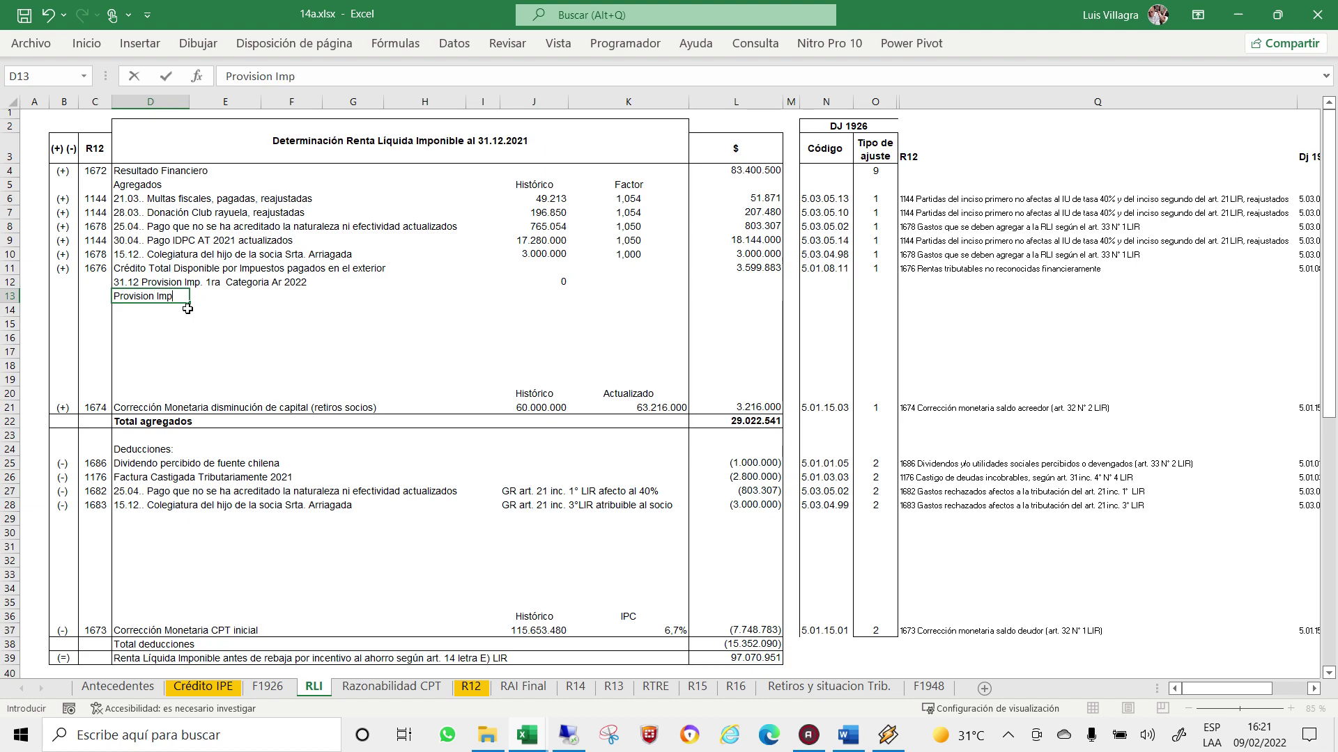
type("to")
type(" Unico ")
type("A")
type("rt 2")
type("1 in")
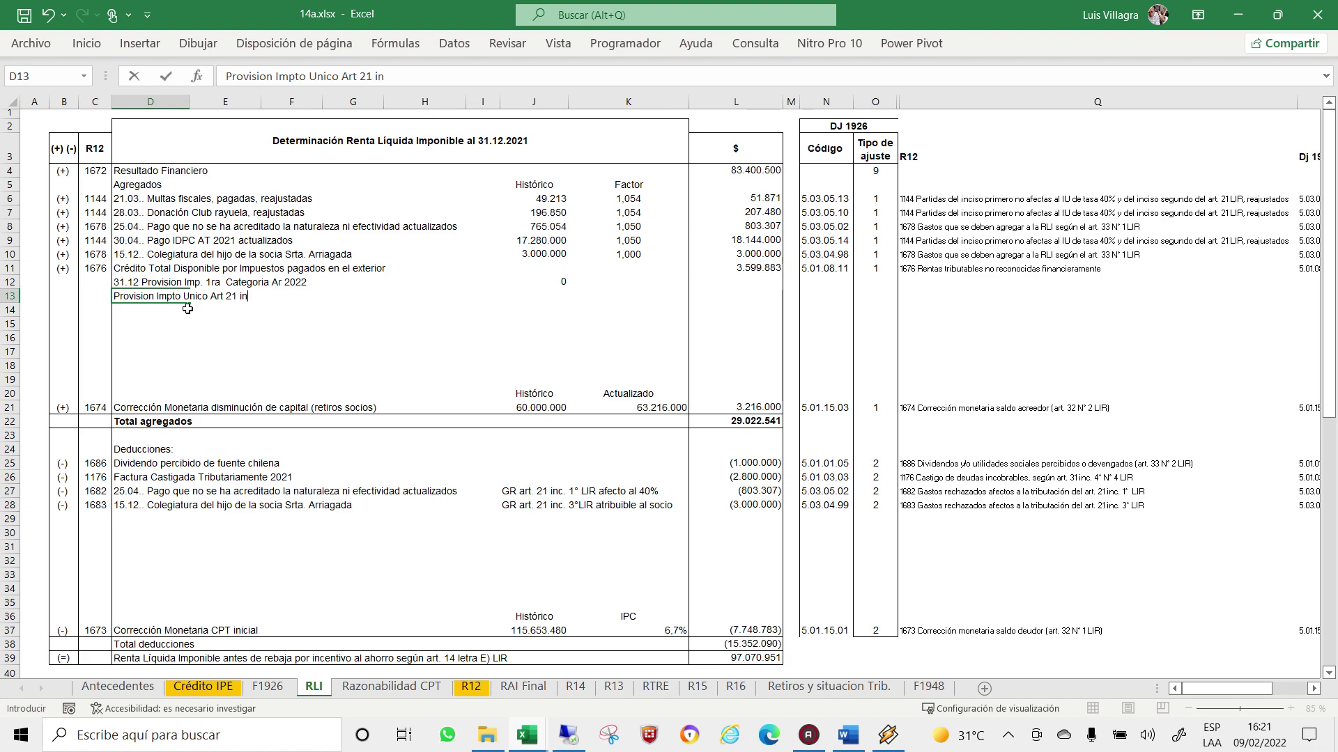
type("c 1")
type("1")
key("BackSpace")
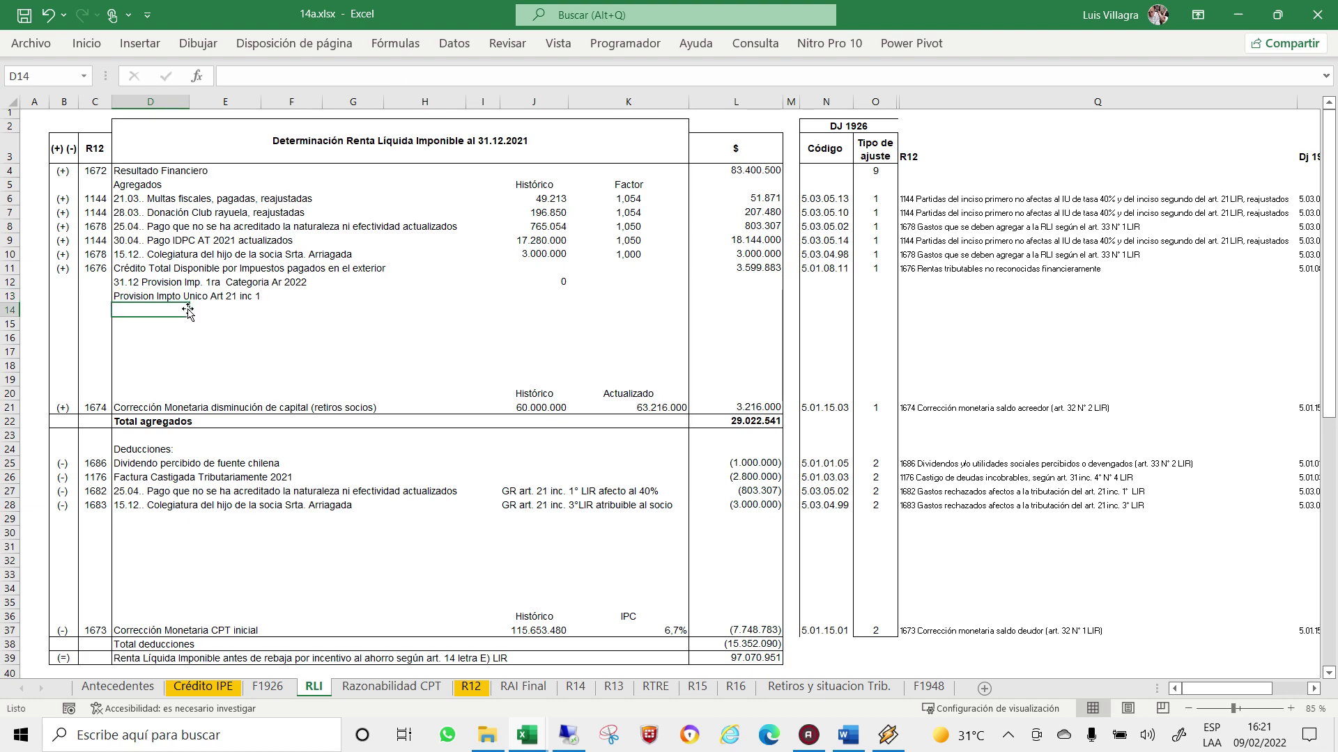
key("Right")
key("Right")
key("Right")
key("Right")
key("Right")
key("Right")
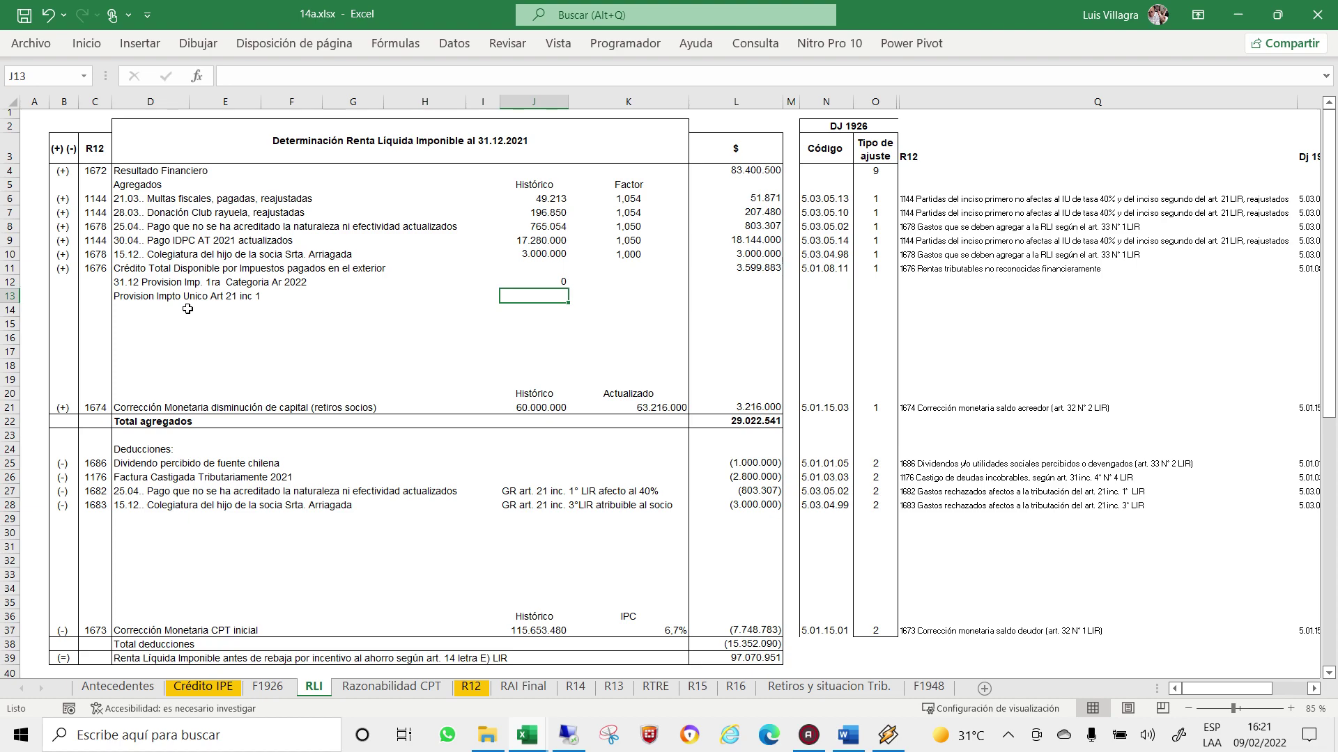
type("0")
key("Right")
key("Right")
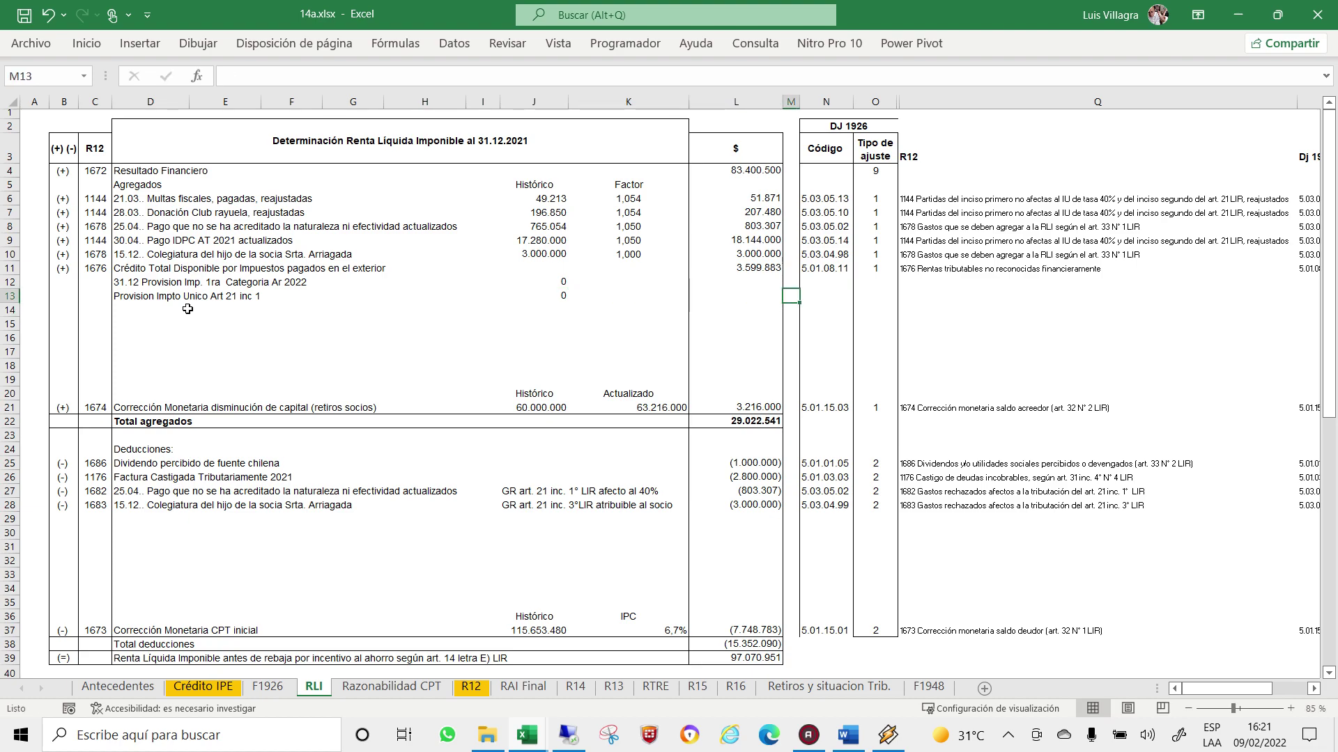
Set L12 to =+J12 and L13 to =+J13 so the $ amounts follow historical values.
key("Up")
type("=")
key("Left")
key("Left")
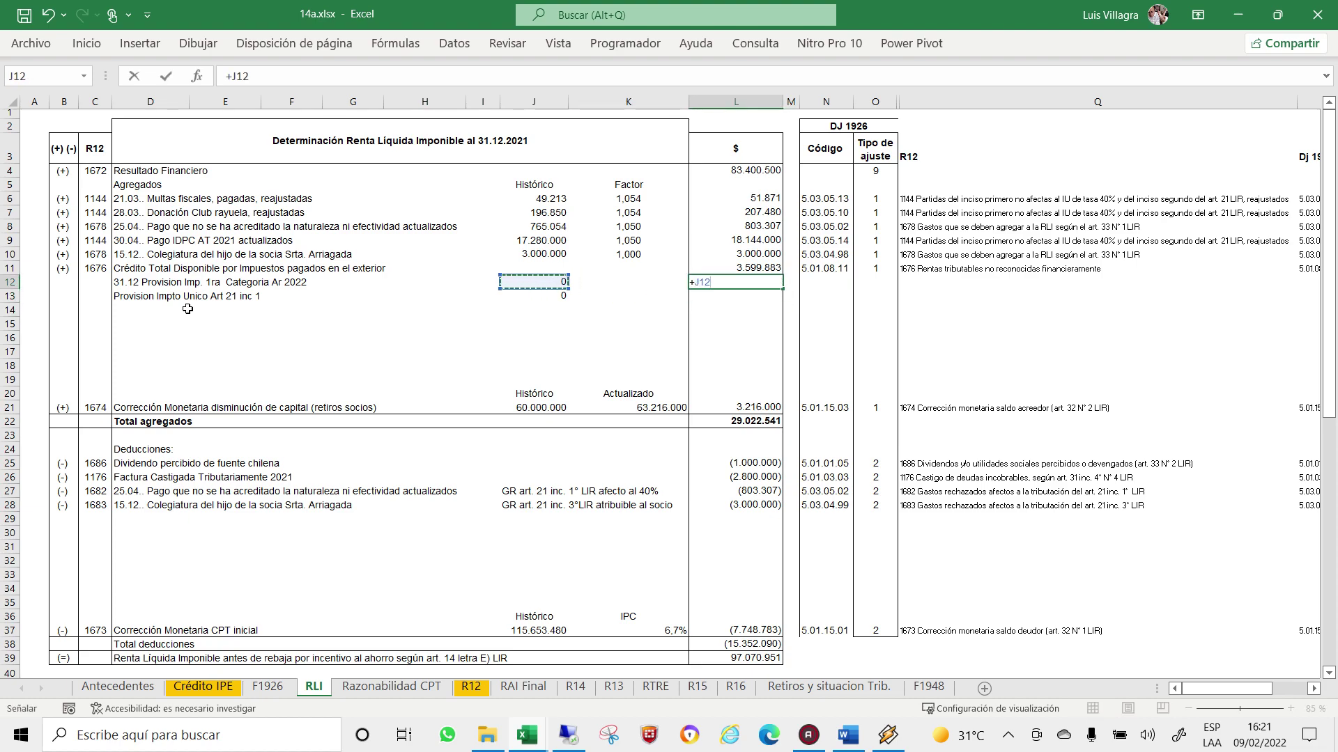
key("Return")
key("Down")
key("Left")
key("Up")
key("Right")
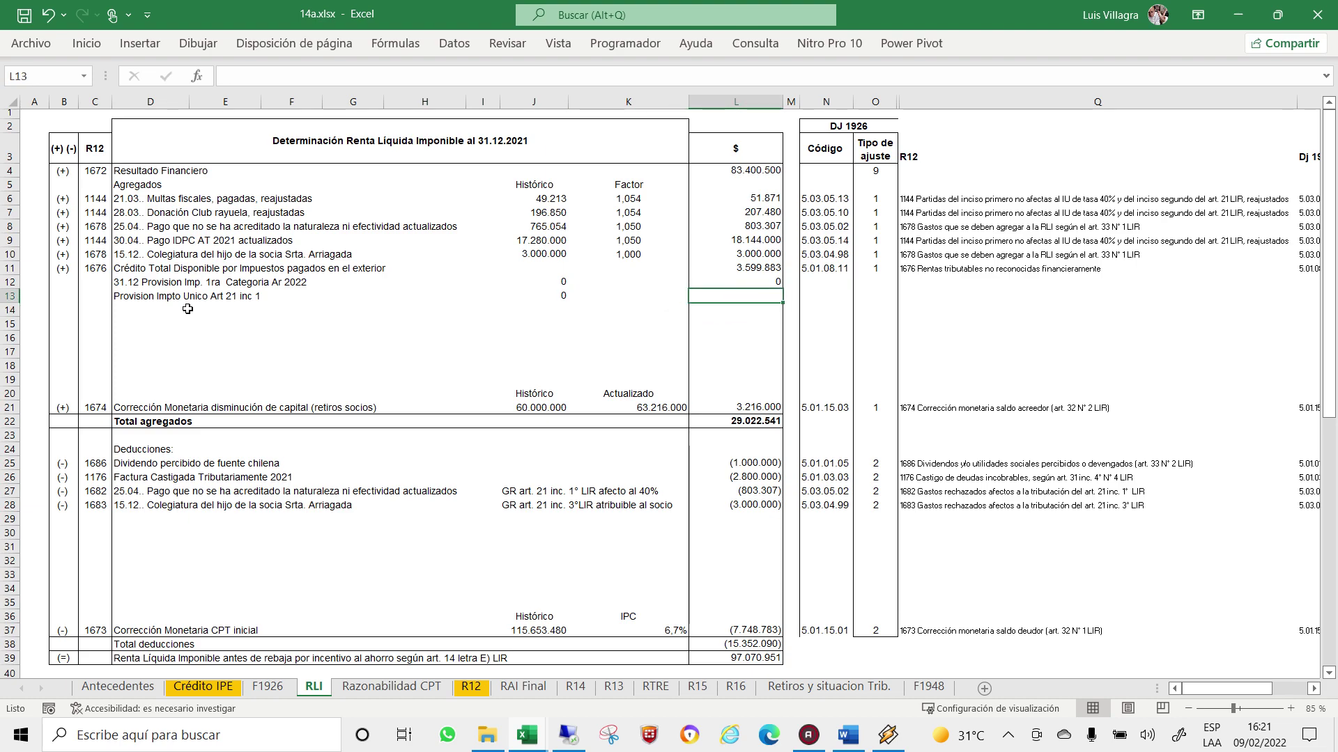
type("+")
key("Left")
key("Left")
key("Return")
key("Left")
key("Left")
key("Left")
key("Left")
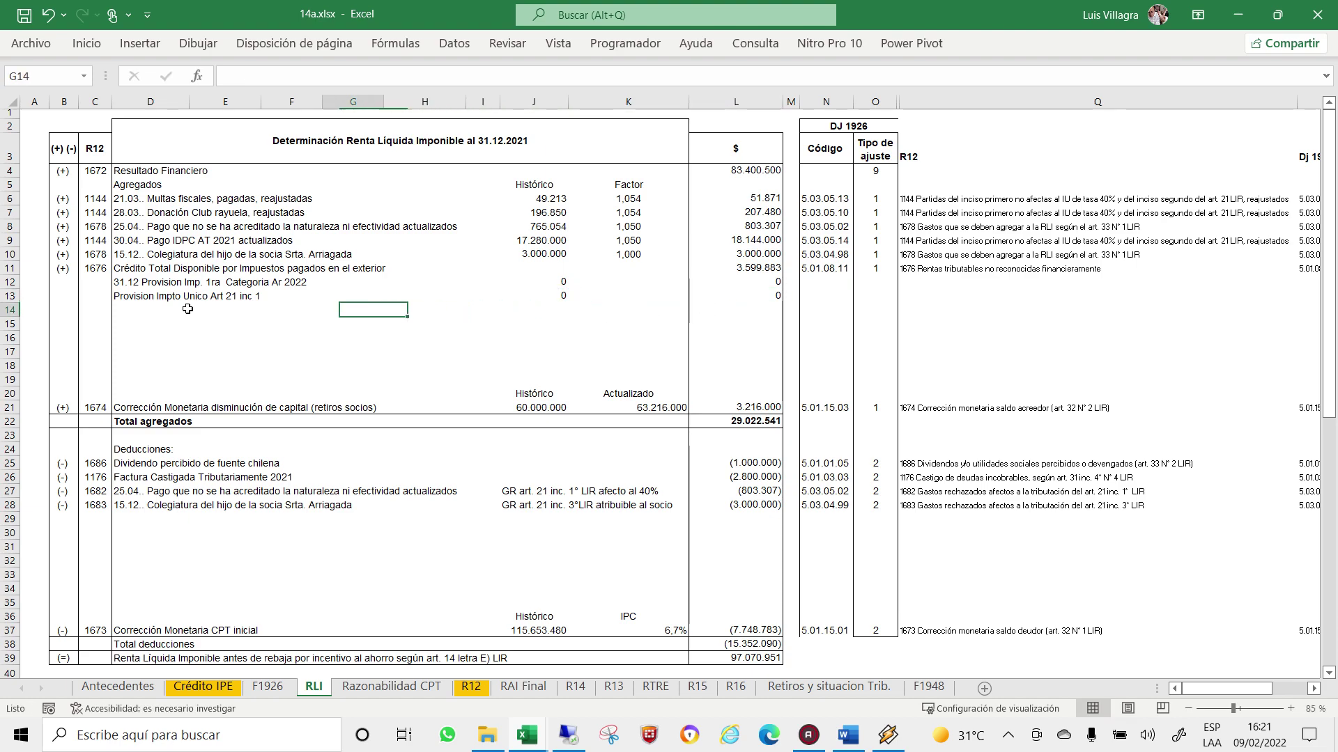
key("Left")
key("Left")
key("Left")
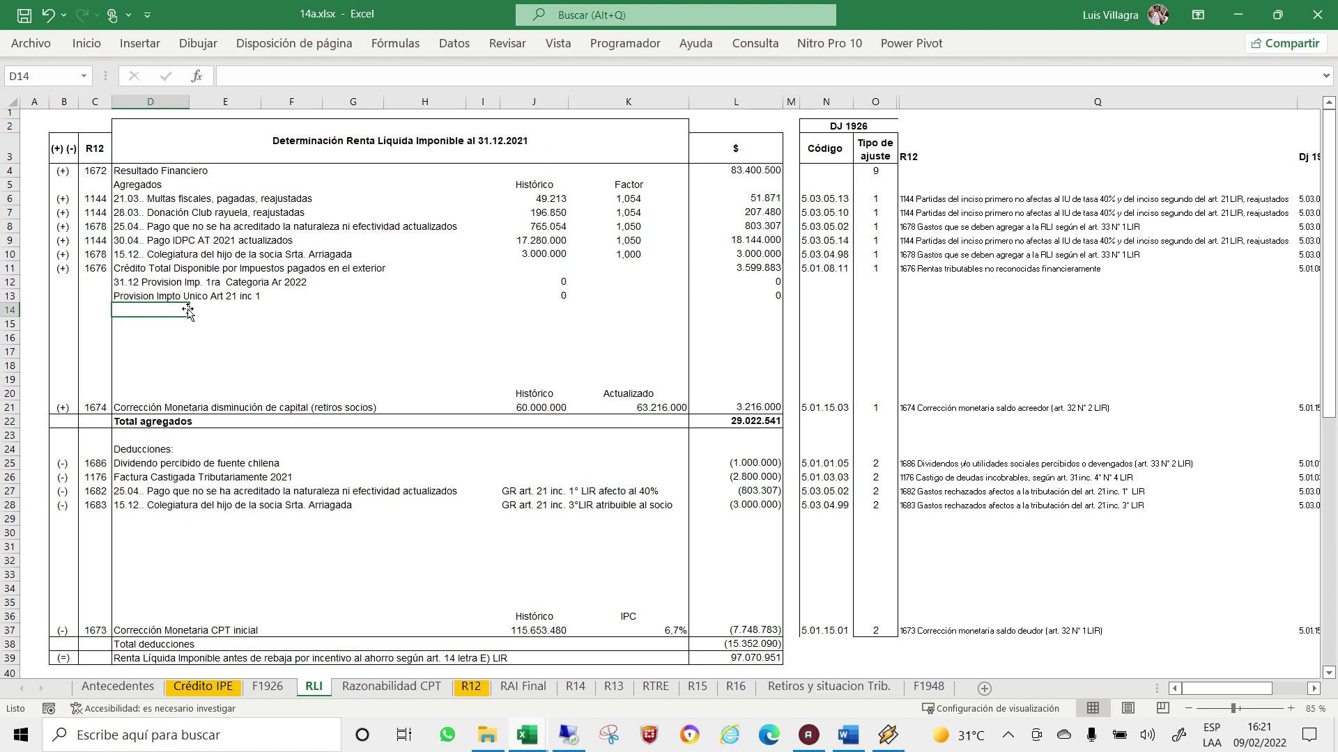
Add the description 'Provision Vacaciones' in D14.
type("Pro")
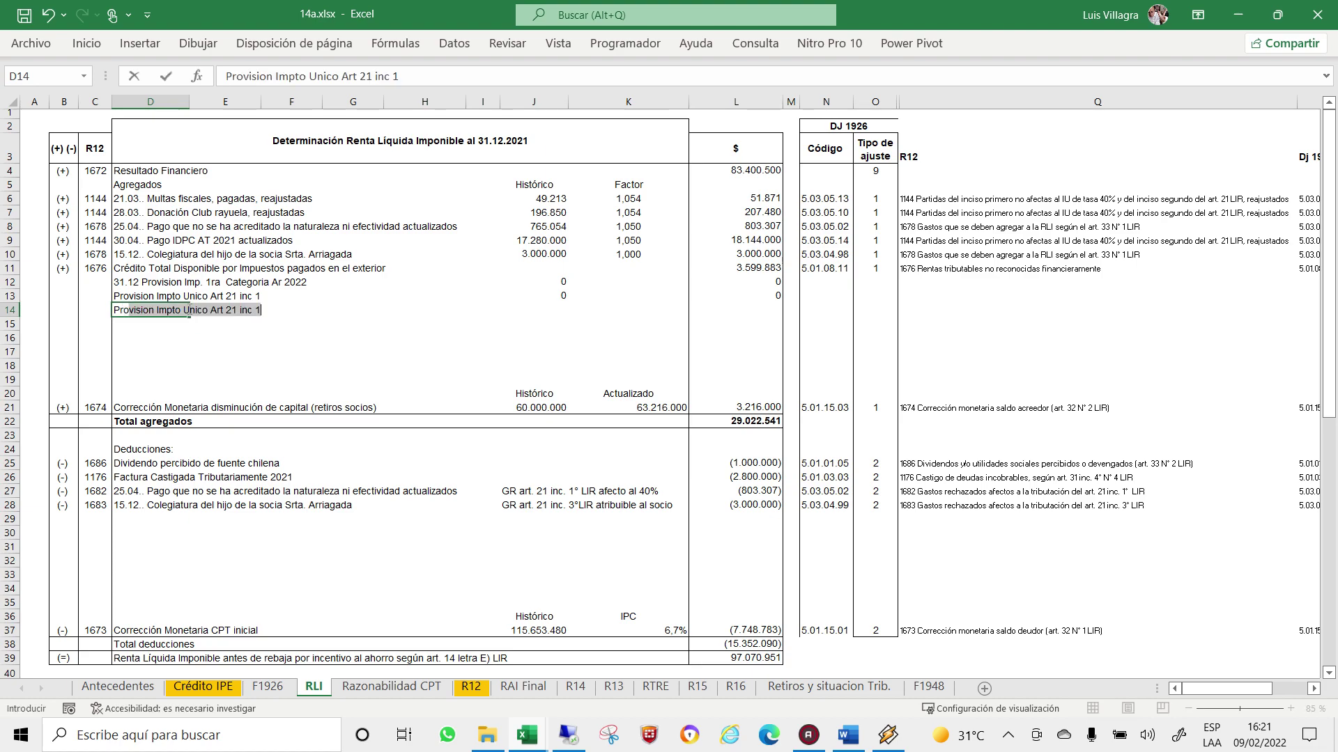
type("vision")
key("BackSpace")
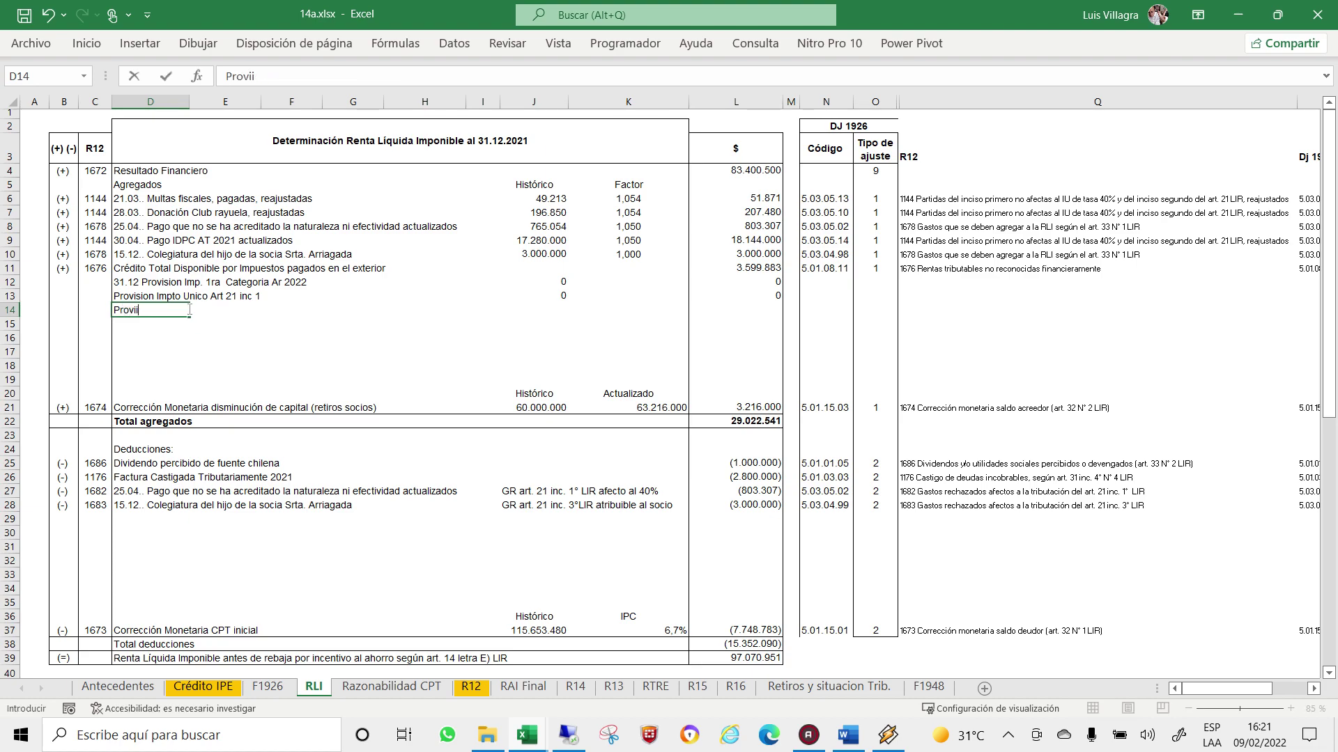
key("BackSpace")
key("BackSpace")
type("sion ")
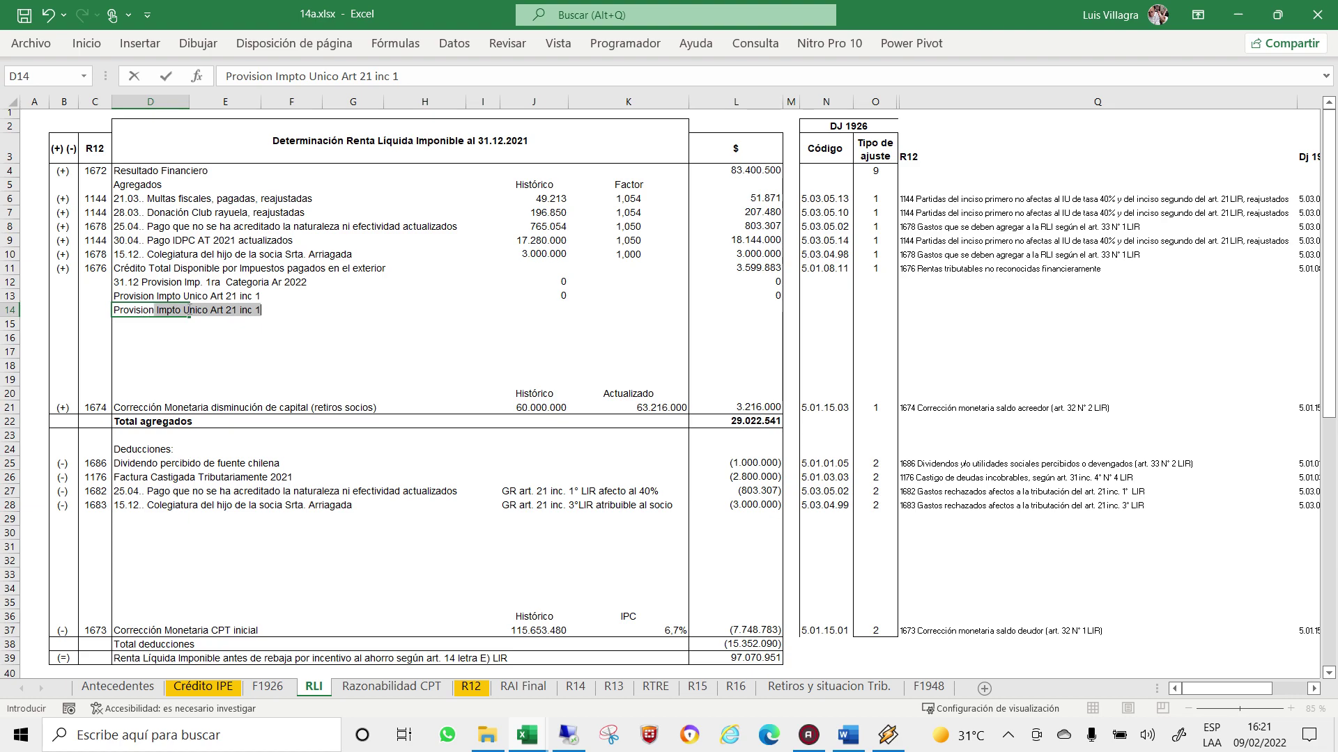
type("Vacacio")
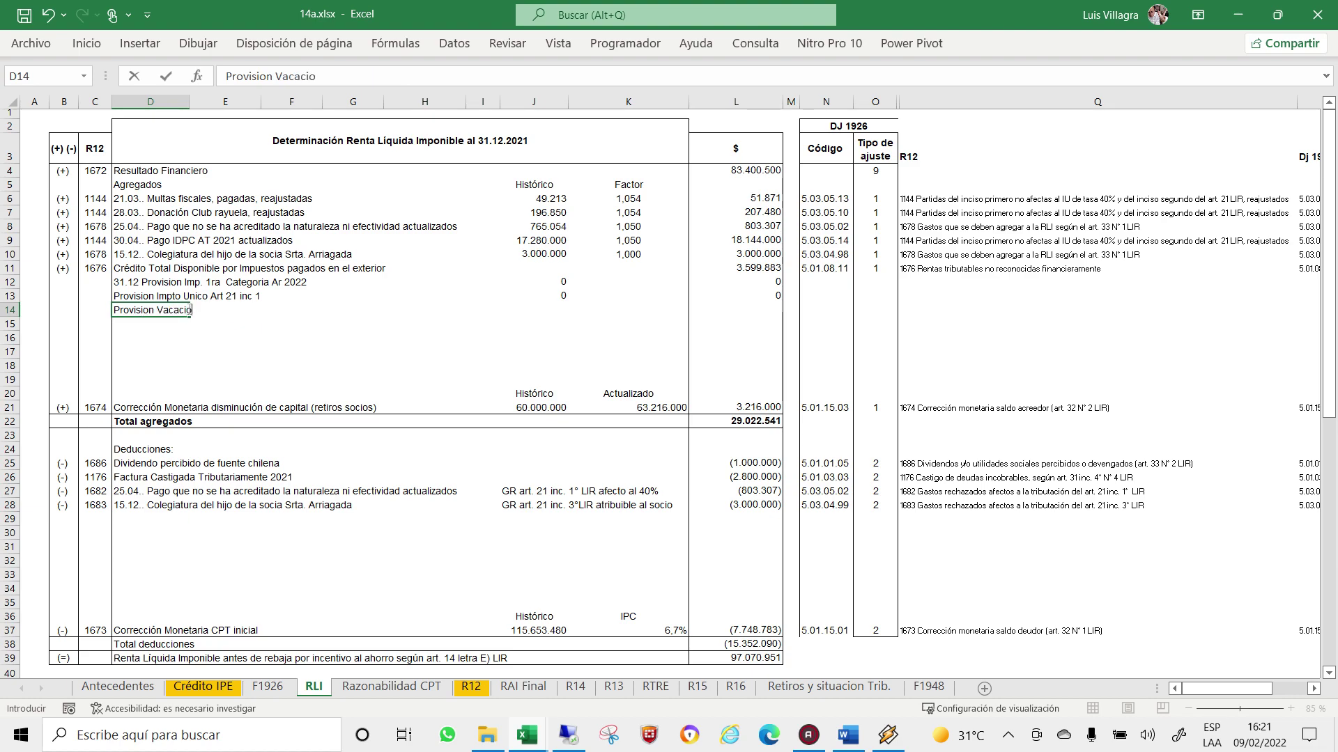
type("nes")
key("Return")
Clear the stray zeros from J12:J13.
key("Up")
key("Right")
key("Right")
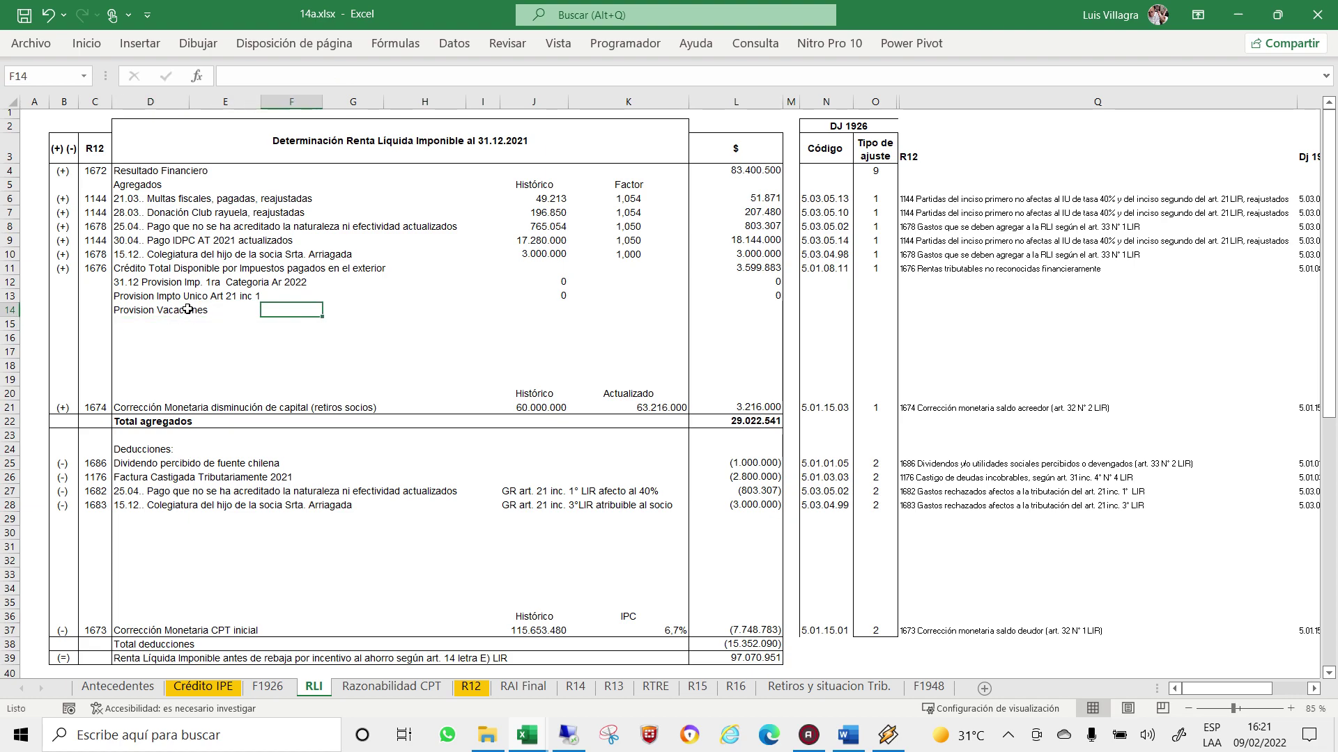
key("Right")
key("Right")
key("Right")
key("Up")
key("Up")
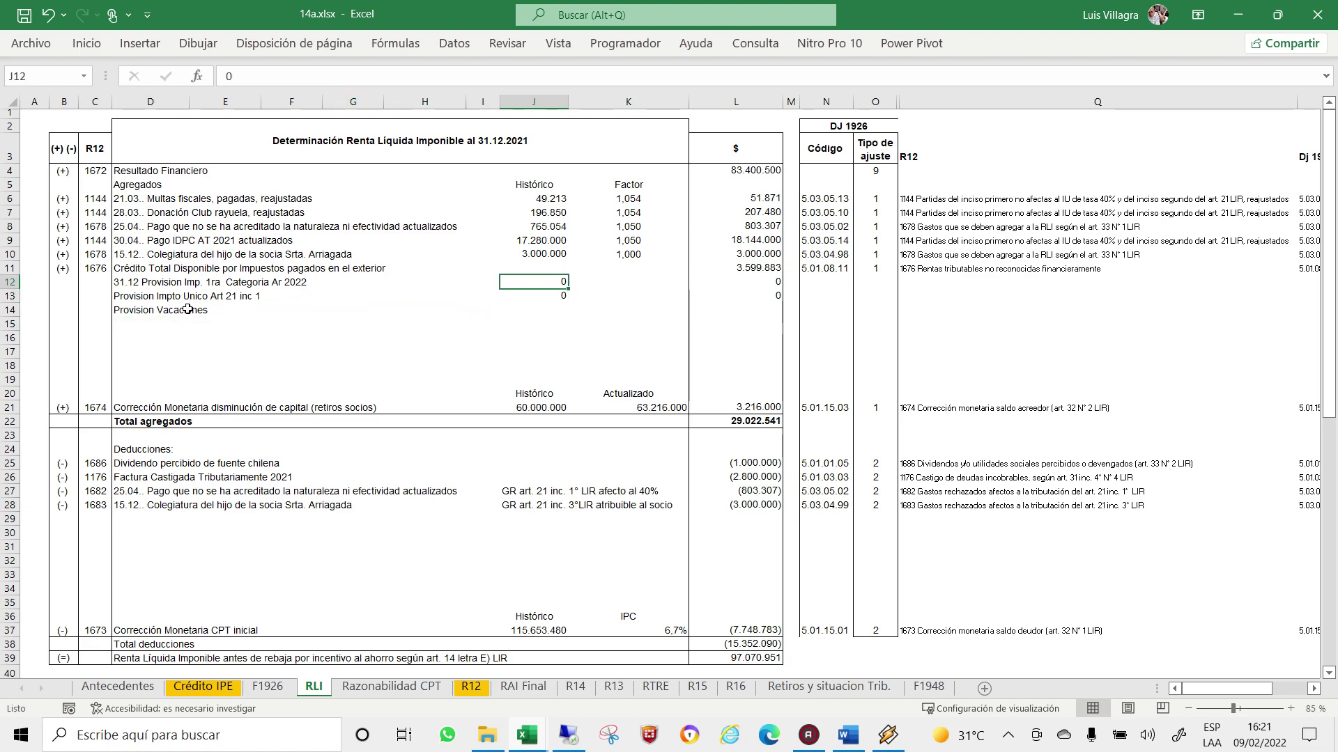
key("shift+Down")
key("Delete")
key("Left")
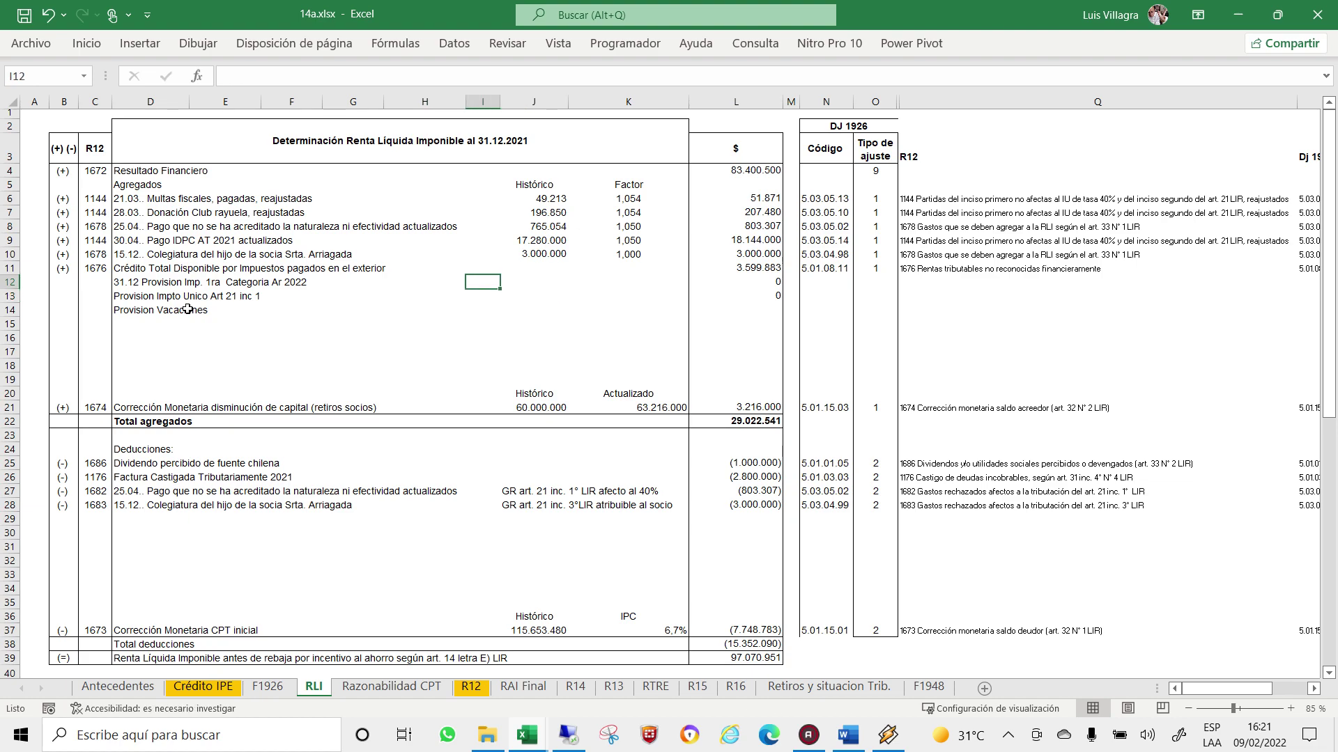
Copy the (+) sign from B11 into B12:B14.
key("Left")
key("Left")
key("Left")
key("Left")
key("Left")
key("Down")
key("Down")
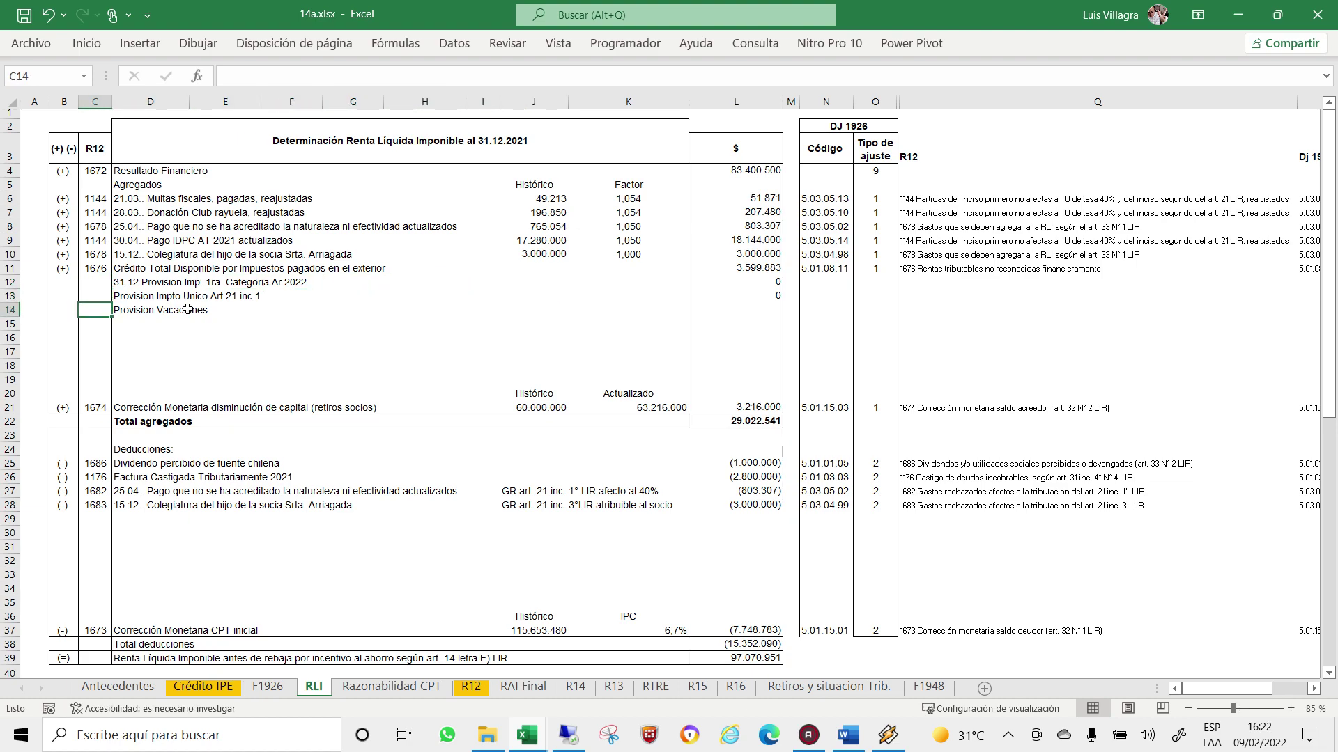
key("Left")
key("Up")
key("Up")
key("Up")
key("ctrl+c")
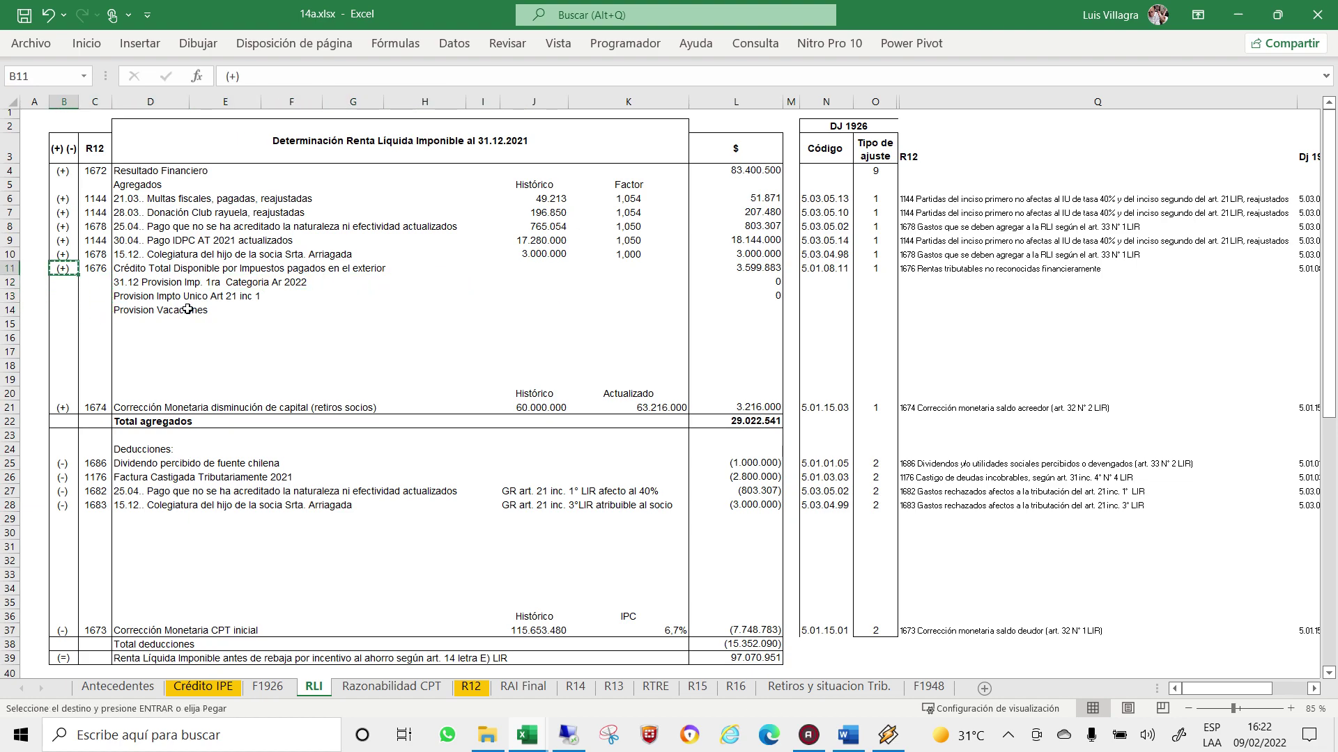
key("Down")
key("Down")
key("Up")
key("shift+Down")
key("shift+Down")
key("Return")
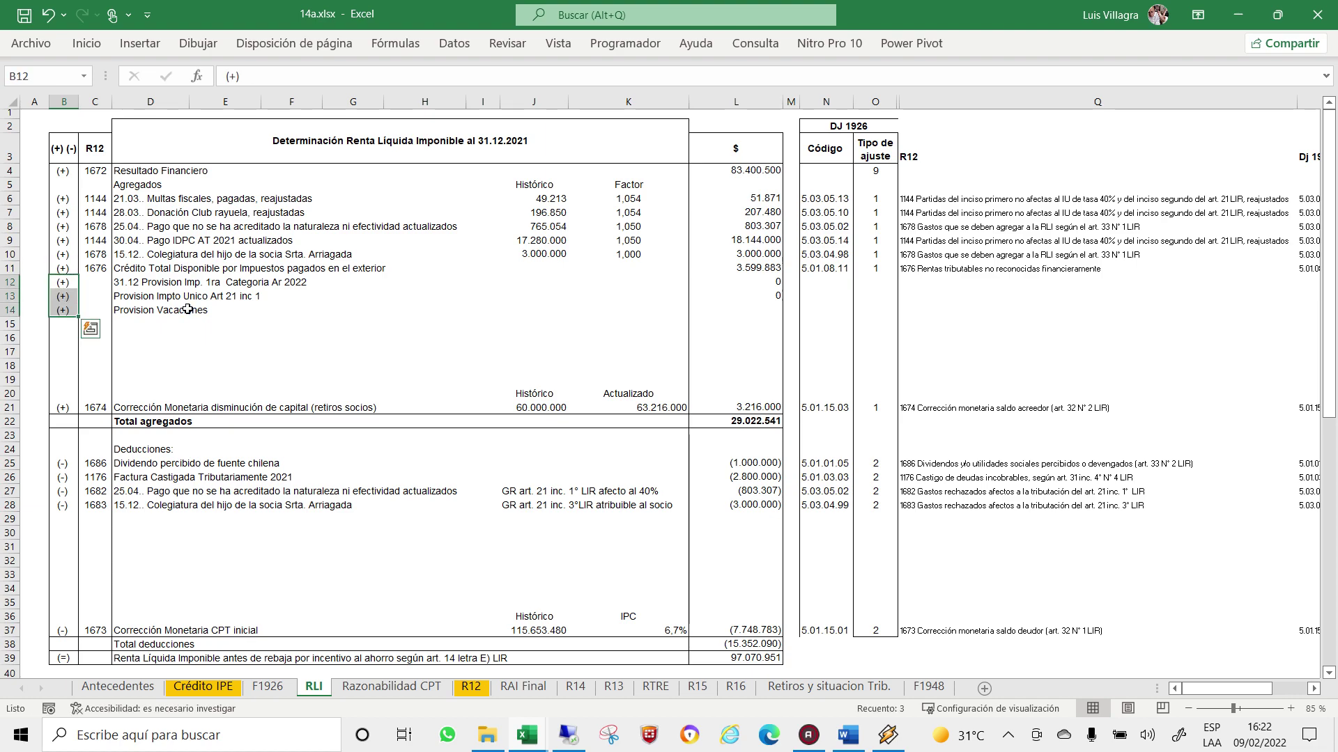
key("Down")
key("Down")
key("Down")
key("Right")
key("Right")
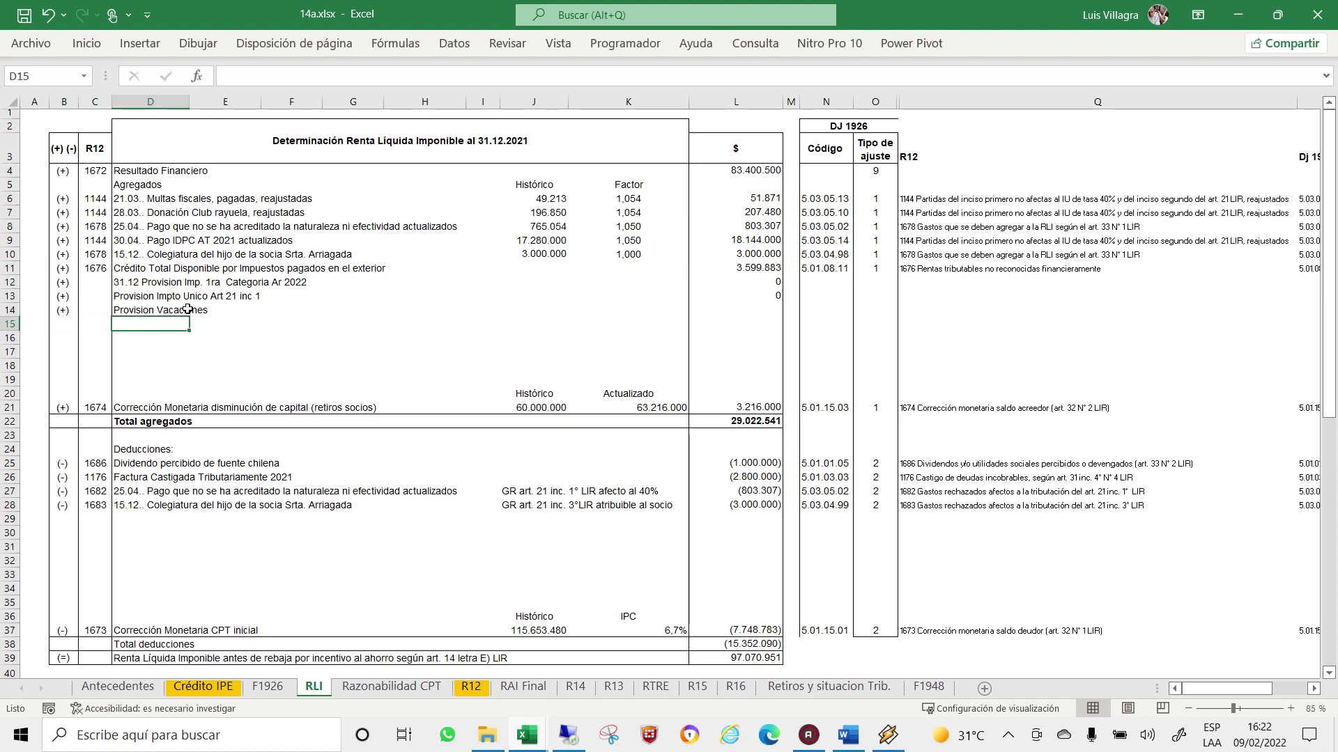
Enter 'Estimacion deudas Incobrables Financieras' in D15, replacing the mistaken word Contable.
type("Est")
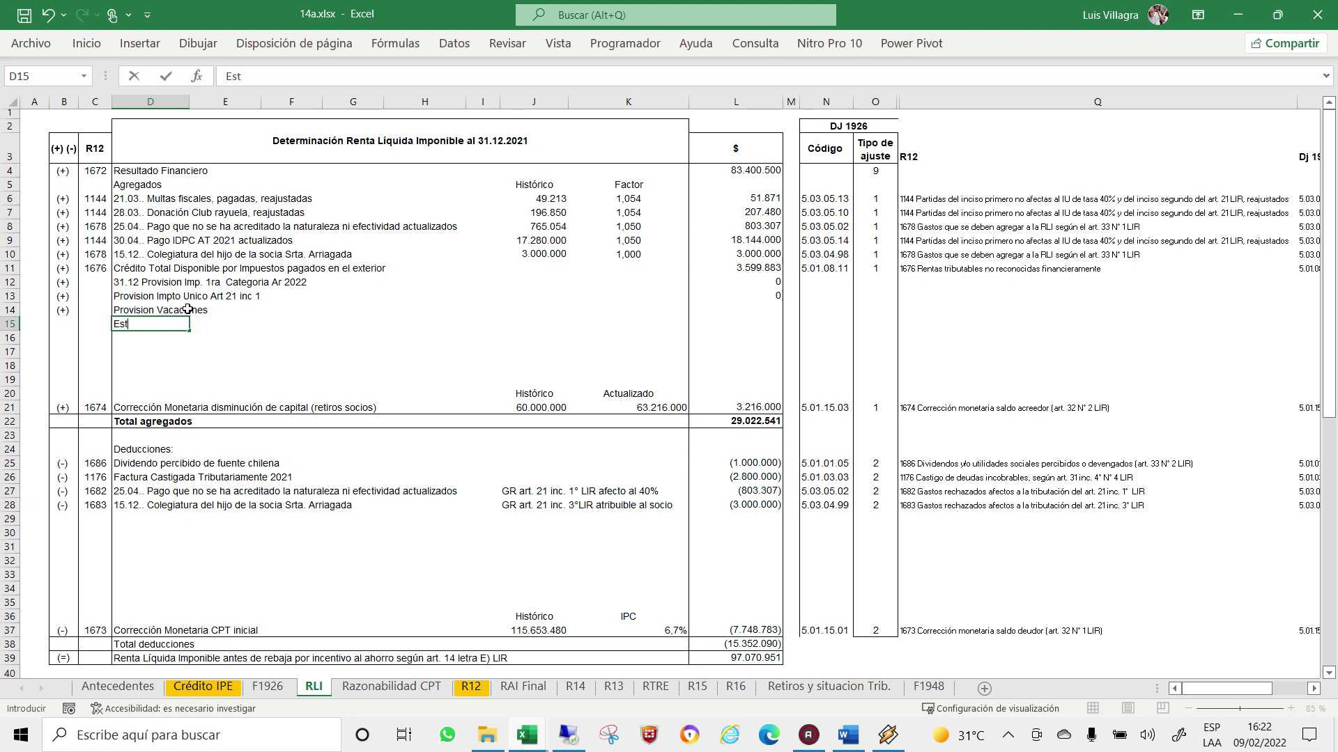
type("ima")
type("cion deudas")
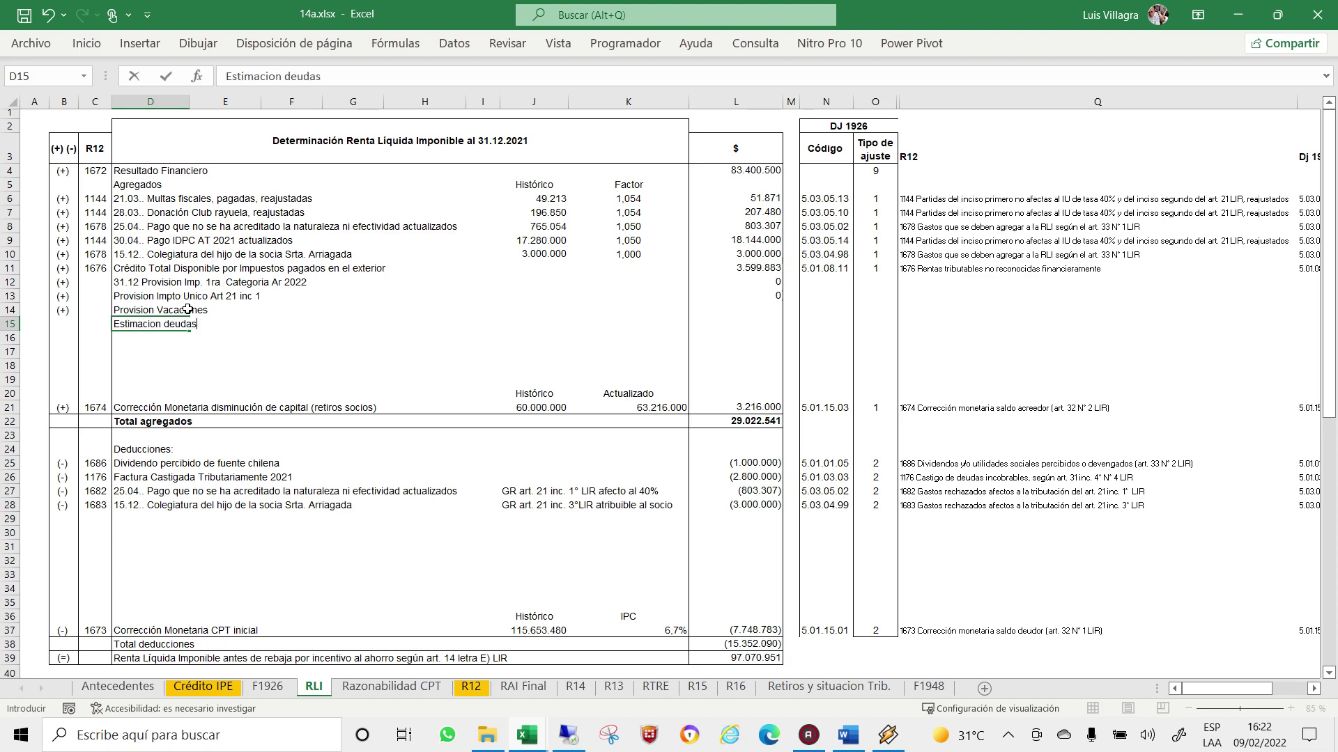
type(" Incob")
type("rables ")
type(" Contab")
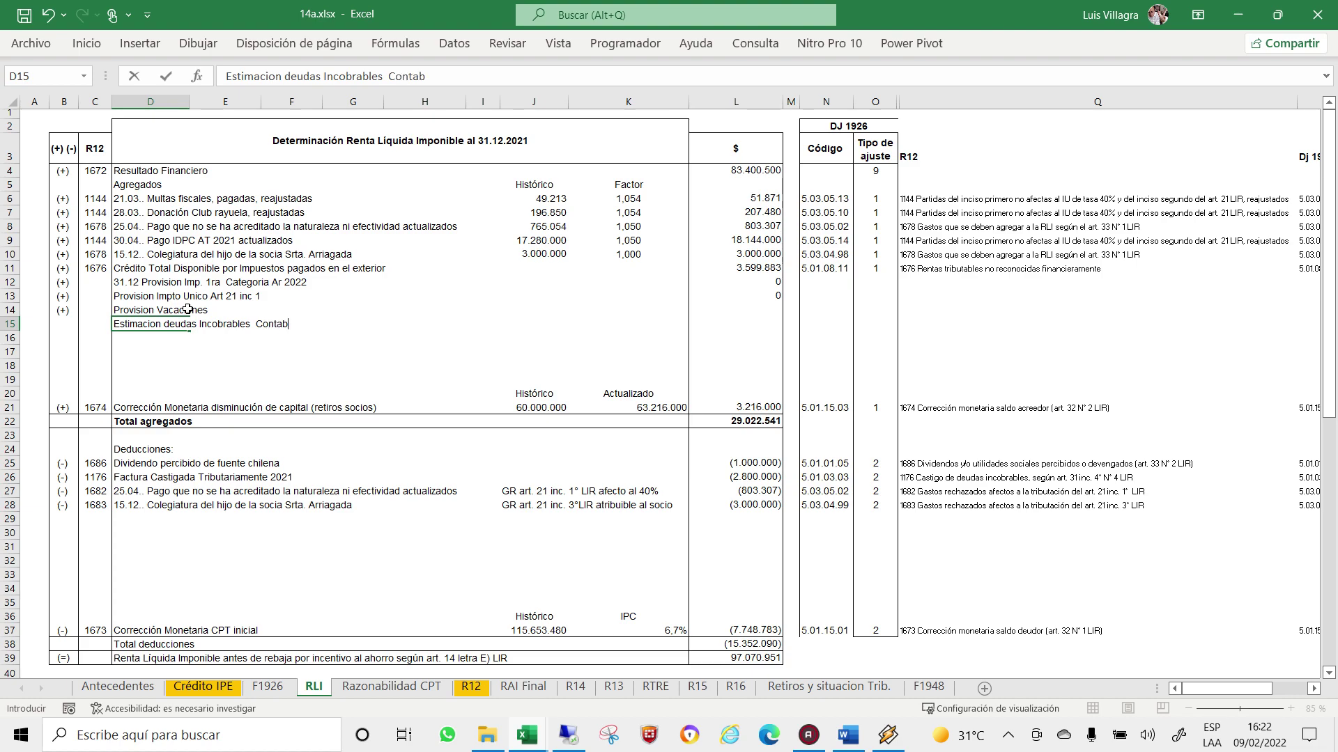
type("le")
key("BackSpace")
key("BackSpace")
key("BackSpace")
key("BackSpace")
key("BackSpace")
key("BackSpace")
key("BackSpace")
key("BackSpace")
type("Financ")
type("ieras")
key("Return")
key("Down")
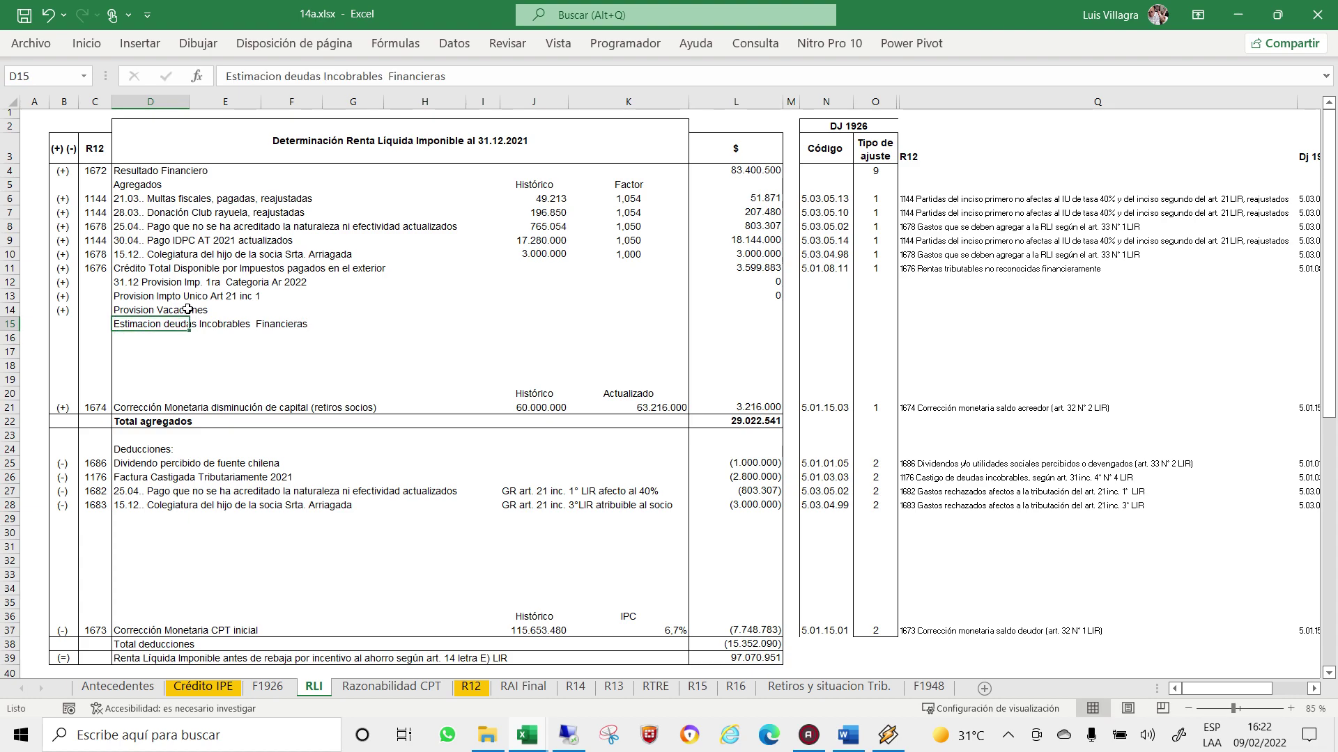
key("Down")
key("Down")
key("Down")
key("Down")
key("Down")
key("Down")
key("Down")
key("Down")
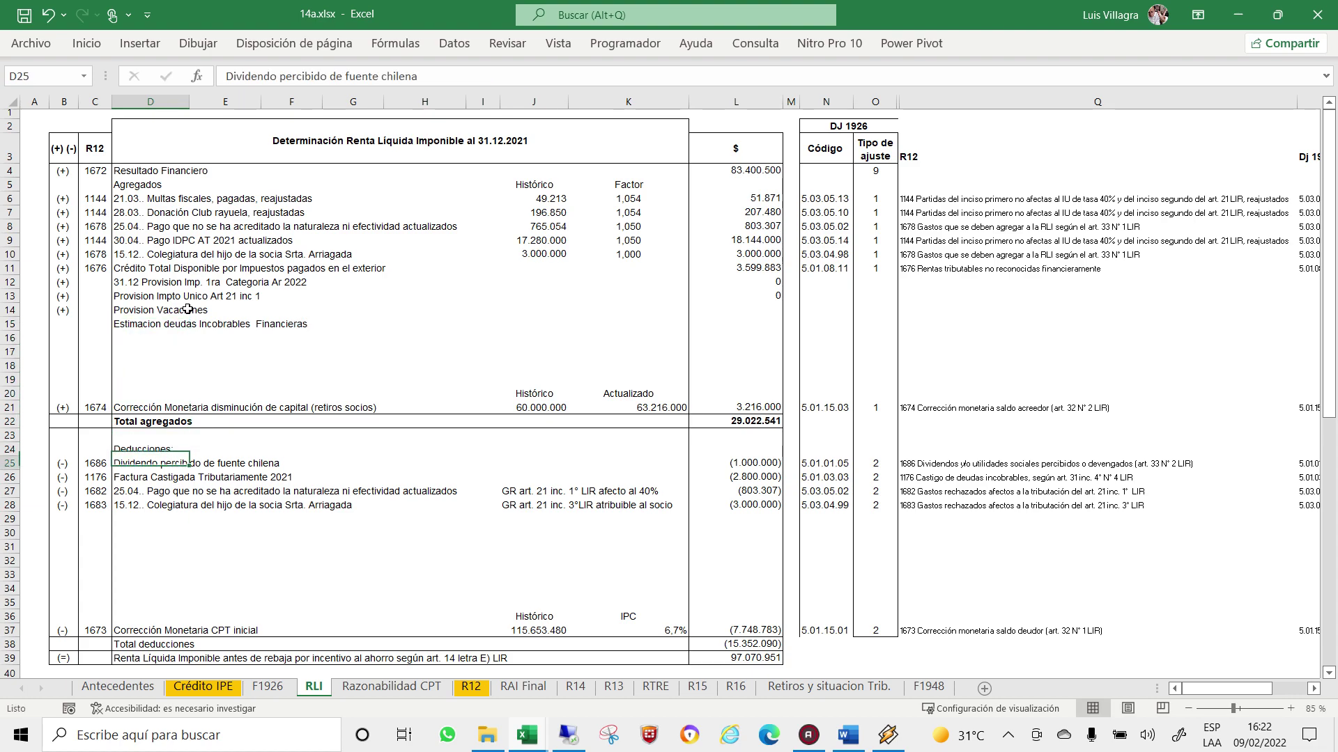
key("Down")
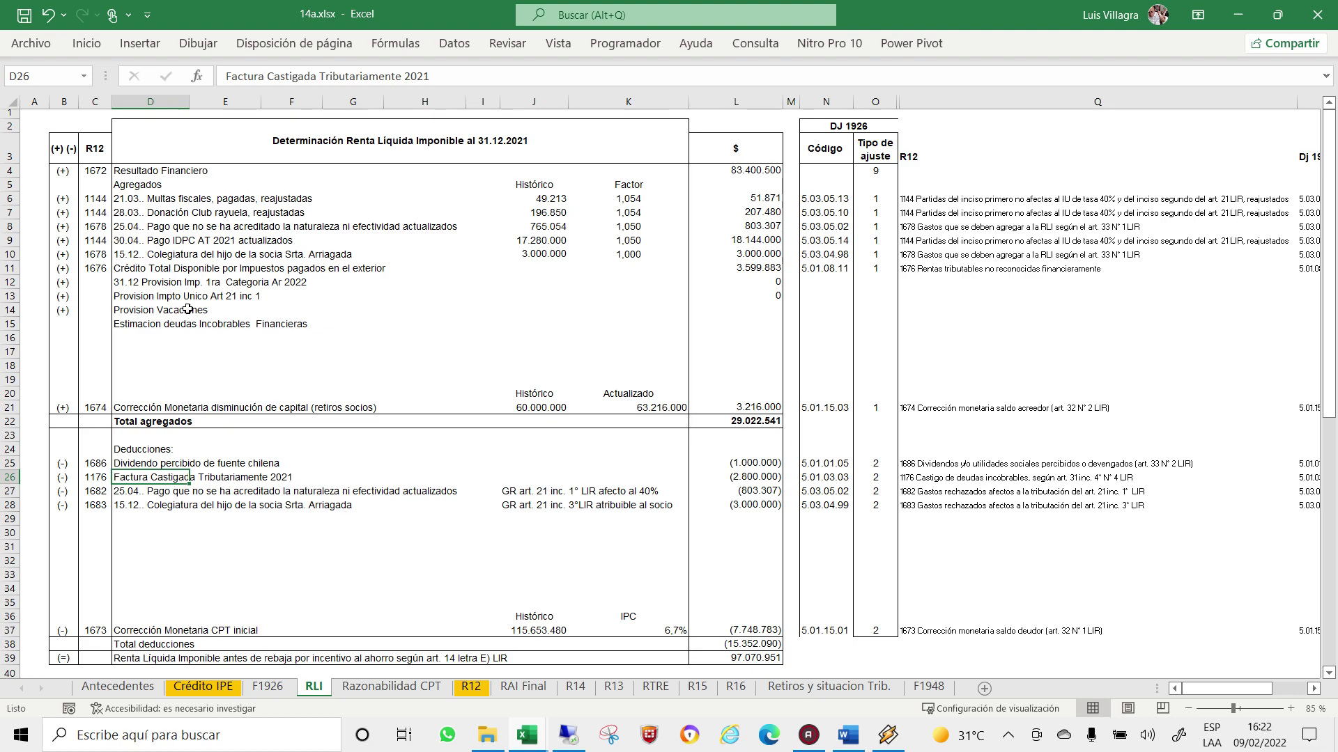
key("Up")
key("Up")
key("Up")
key("Up")
key("Up")
key("Up")
key("Up")
key("Up")
key("Up")
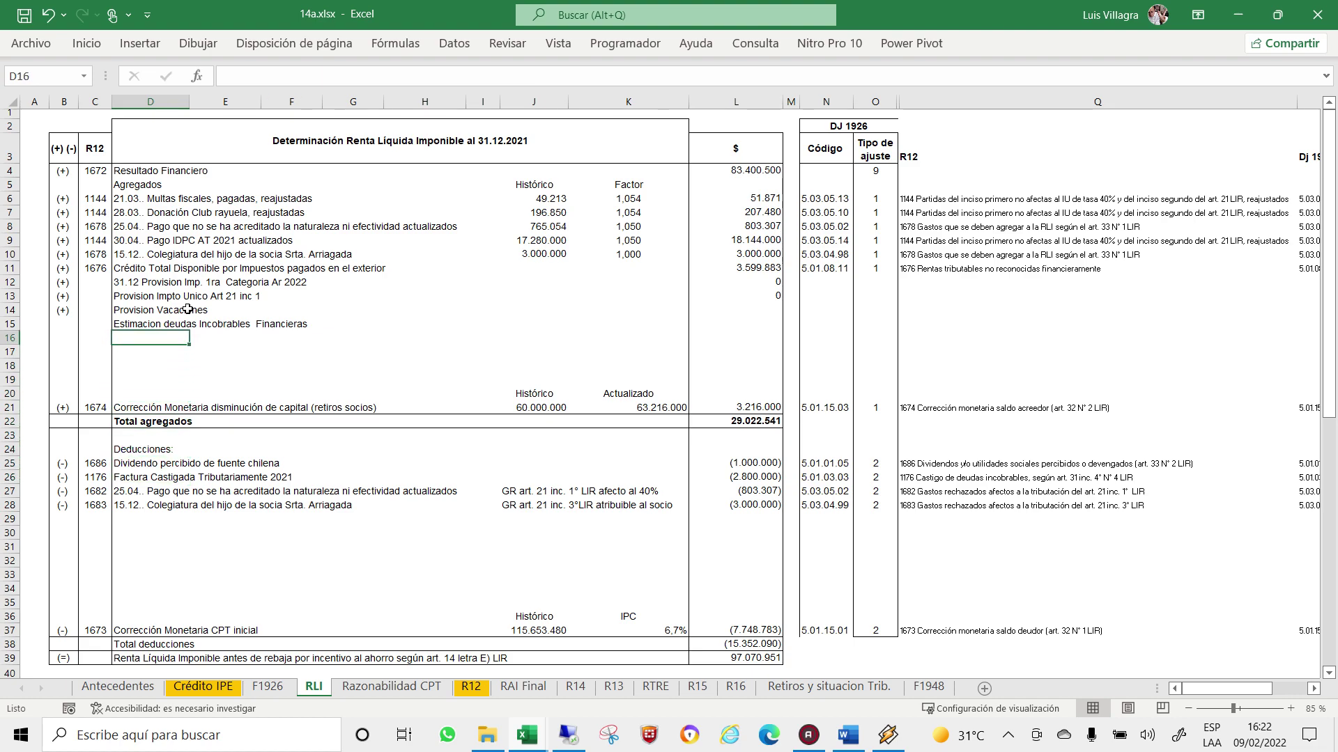
Enter 'Depreciaciones Financieras Activo Fijo' in D16 and 'Depreciacion Financiera Activos Leasing' in D17.
type("Deprecia")
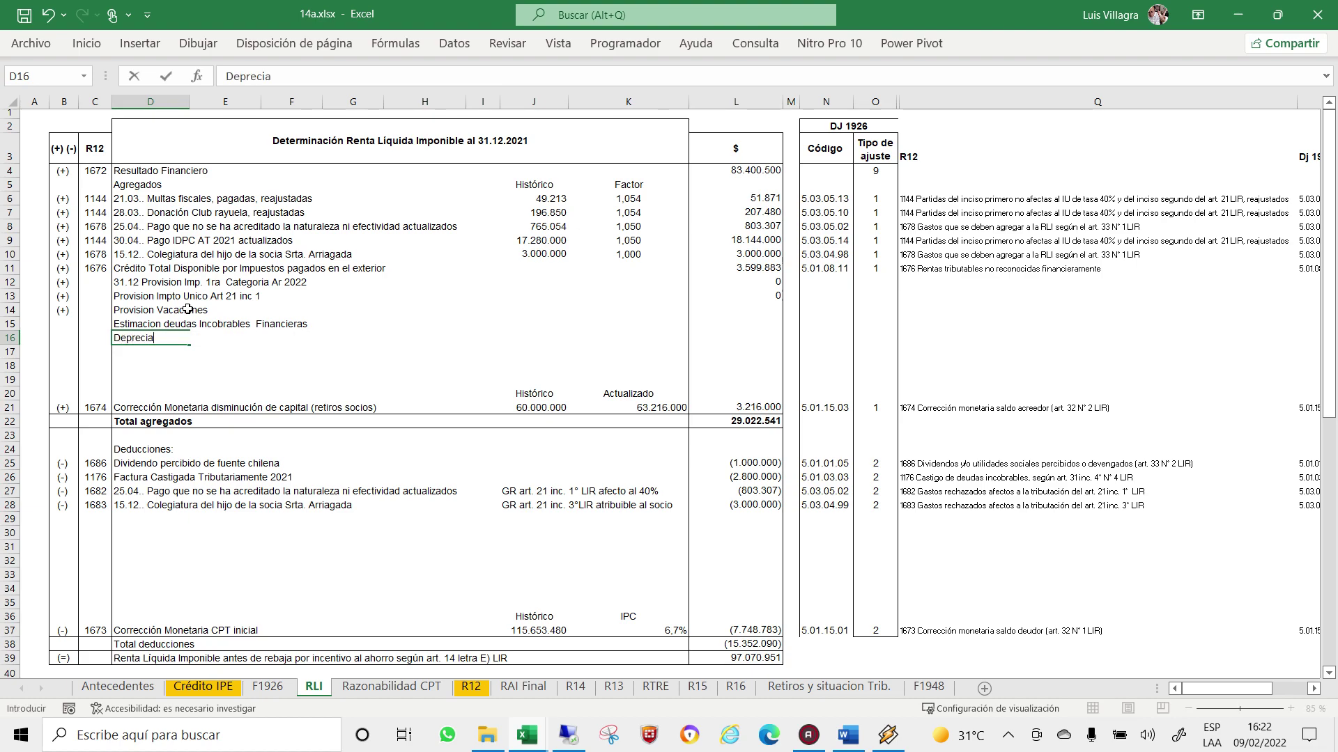
type("ciones ")
type("Finan")
type("cieras A")
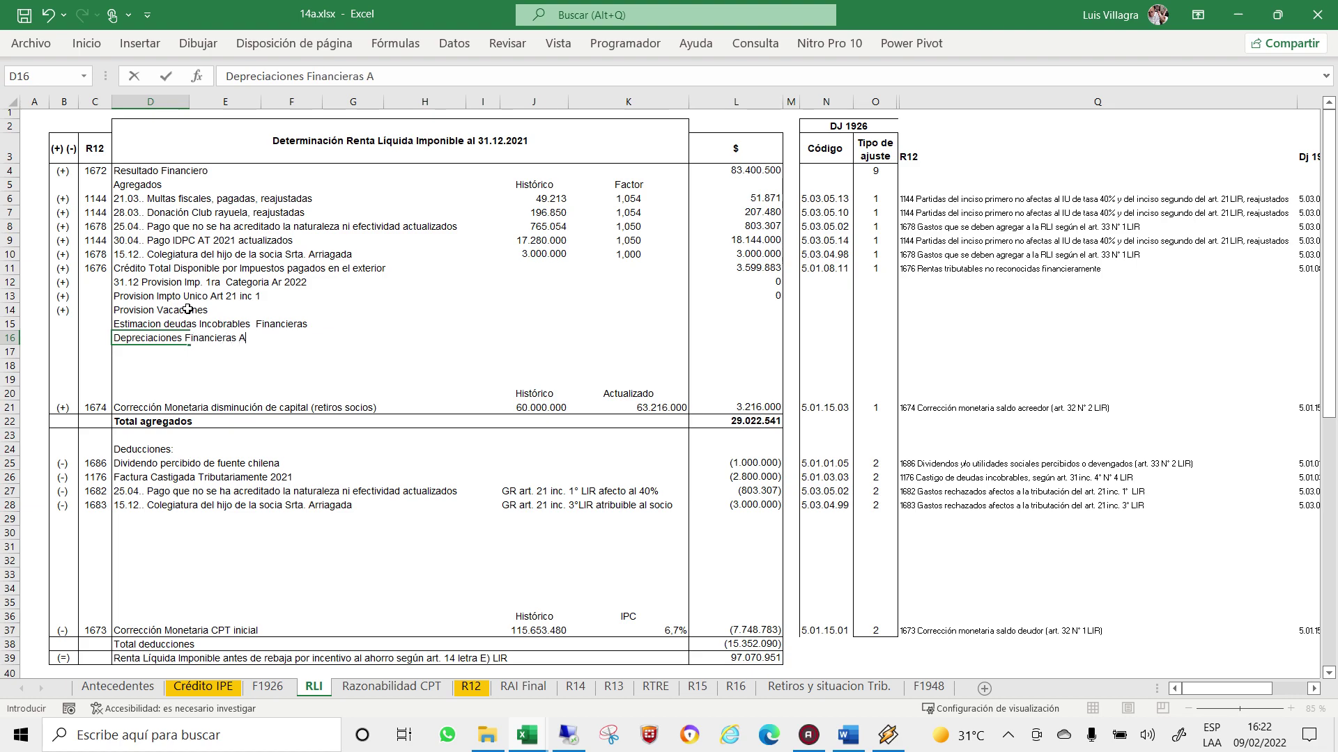
type("ctivo ")
type("Fijo")
key("Return")
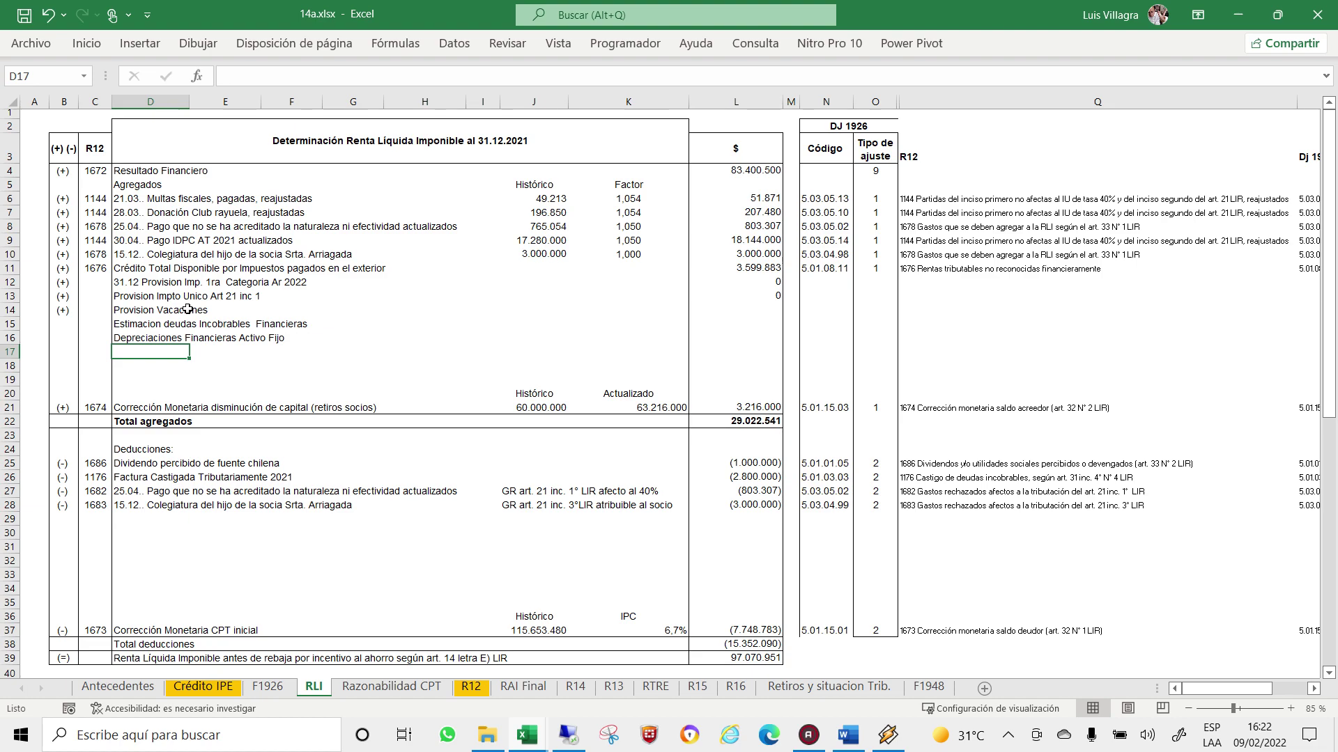
type("Depercaio")
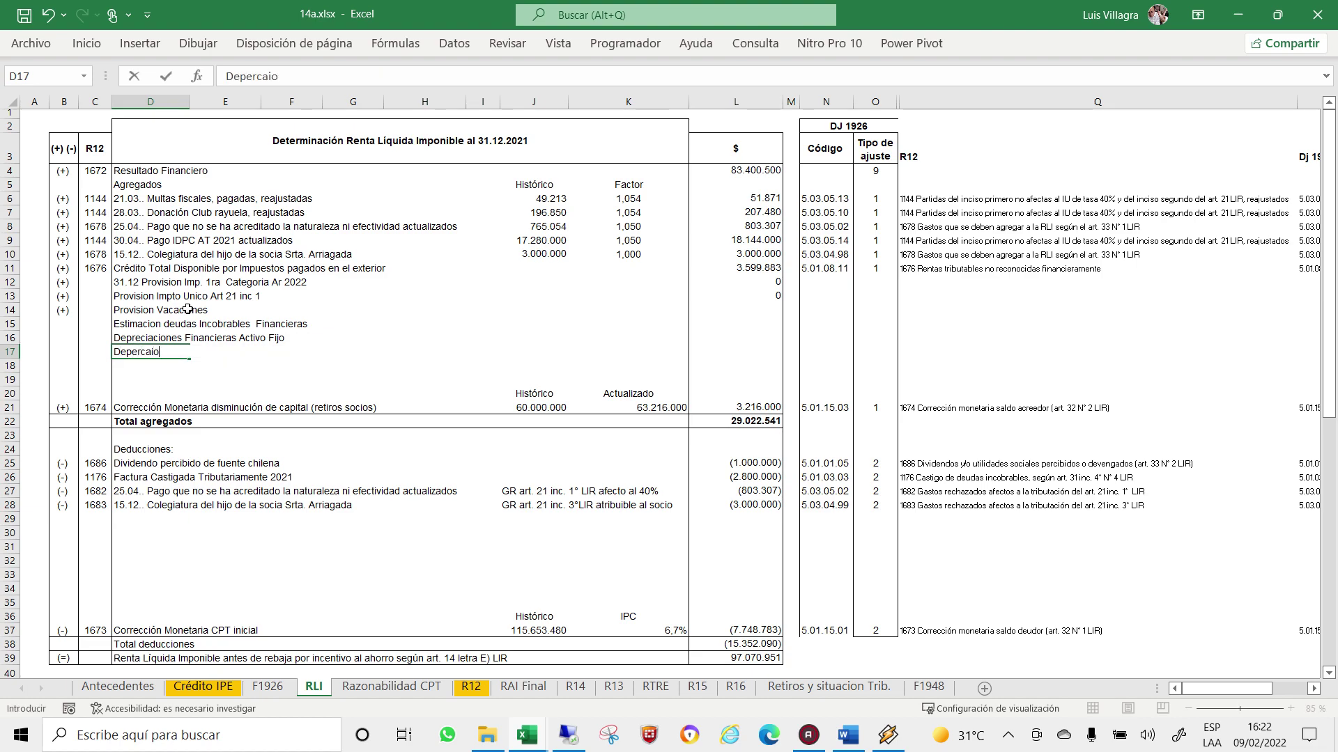
key("BackSpace")
key("BackSpace")
key("BackSpace")
key("BackSpace")
key("BackSpace")
key("BackSpace")
type("reciacione")
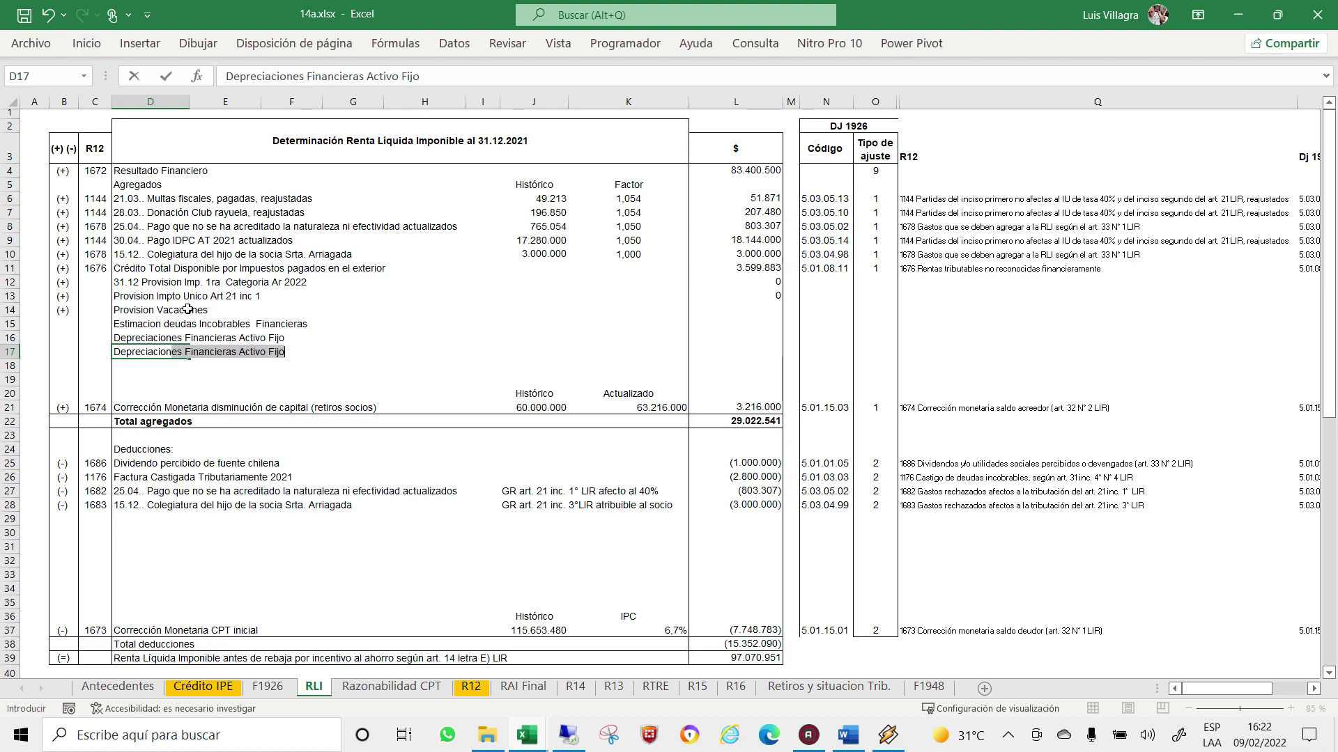
key("BackSpace")
key("BackSpace")
type("F")
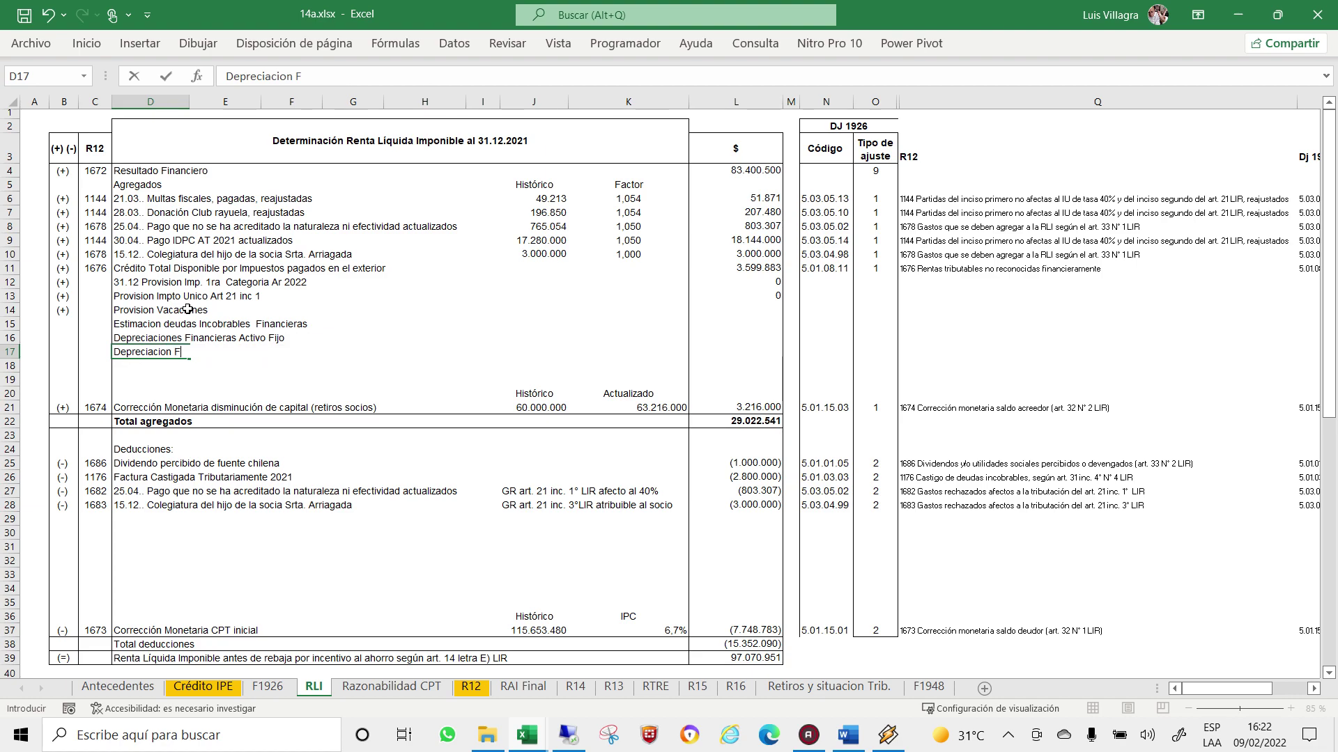
type("inanciera ")
type("Acti")
type("vos Leas")
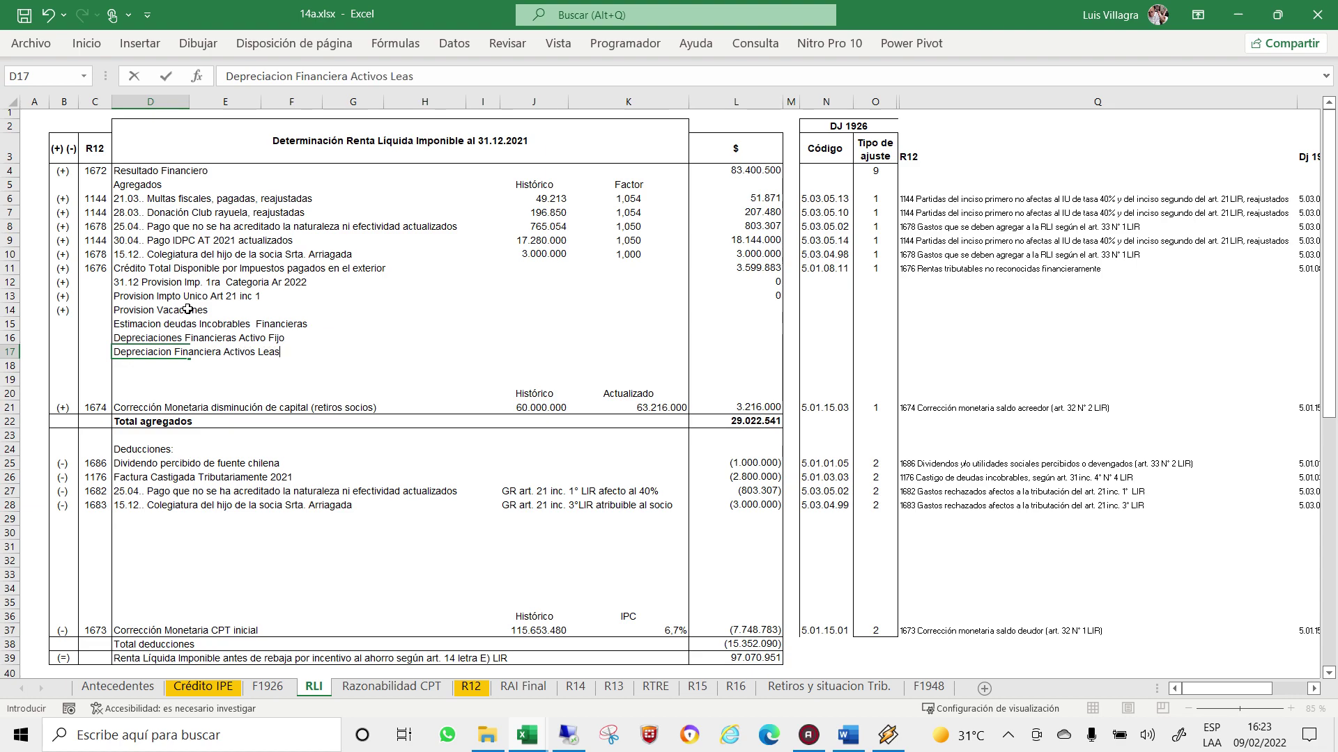
type("ing")
key("Return")
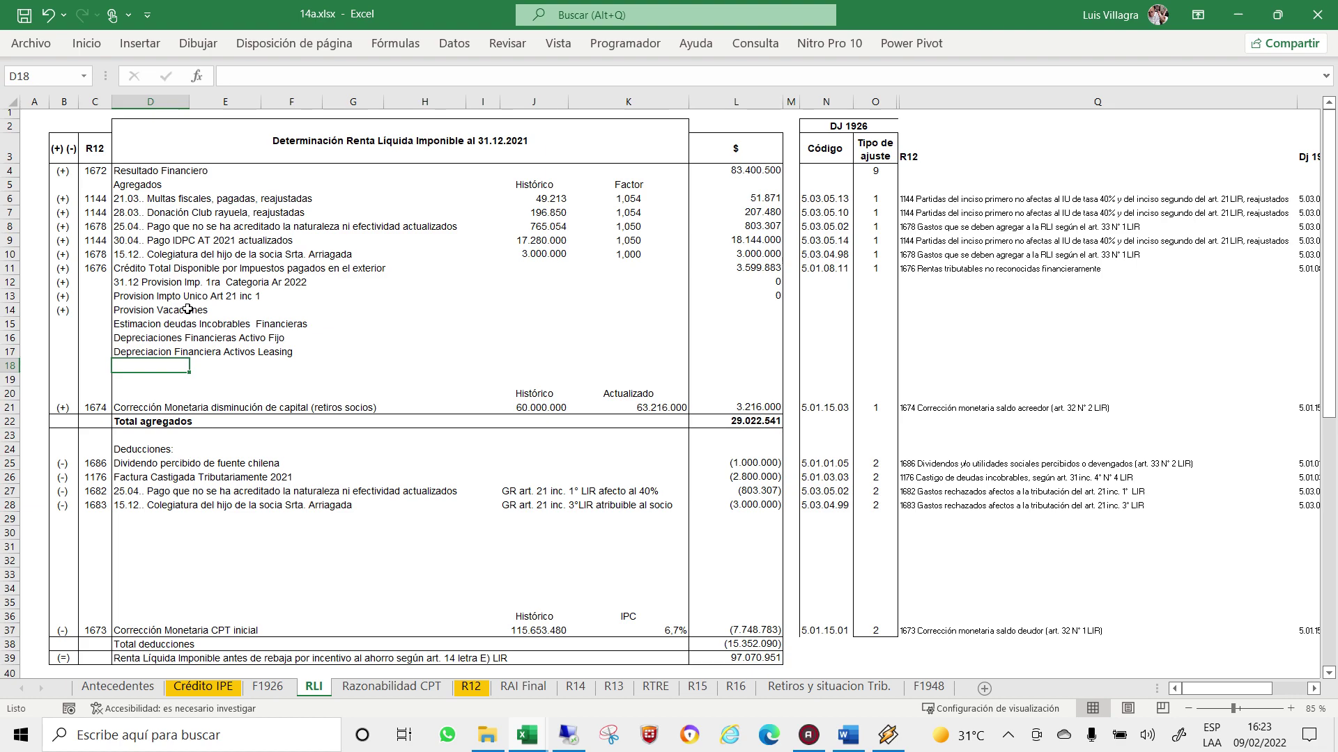
key("Up")
key("Up")
key("Up")
key("Up")
key("Up")
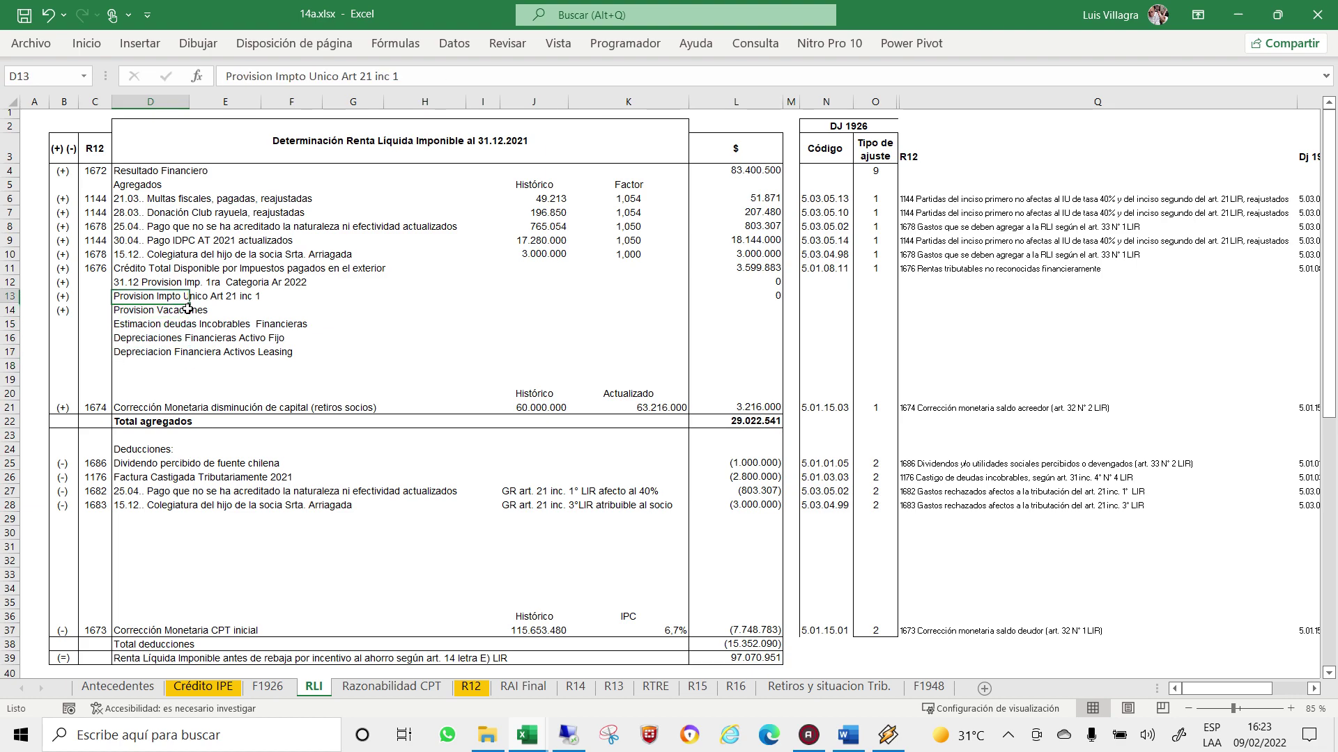
key("Up")
key("Up")
key("Up")
key("Up")
key("Up")
key("Up")
key("Up")
Append ' ( Art 21 , Inc 2°)' to the Multas fiscales description in D6.
key("F2")
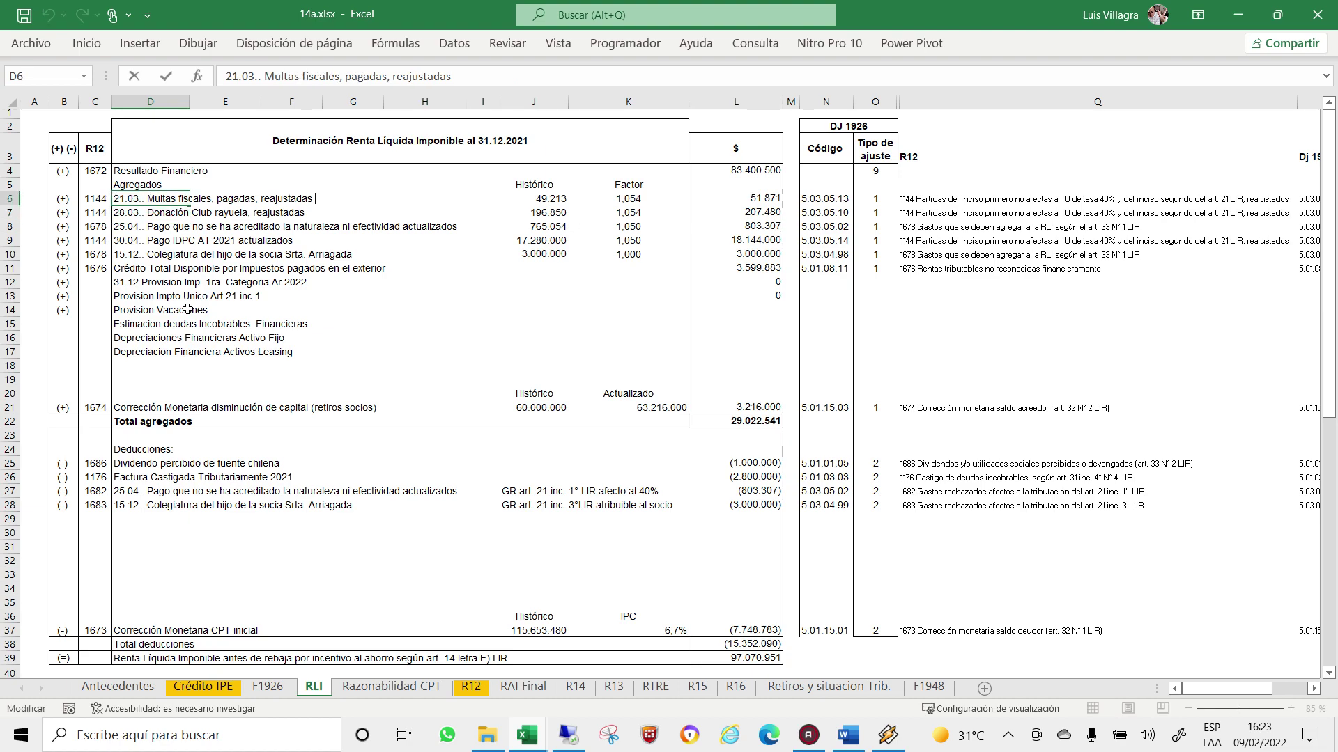
type("( Art")
type(" 21")
type(" , Inc 2¬")
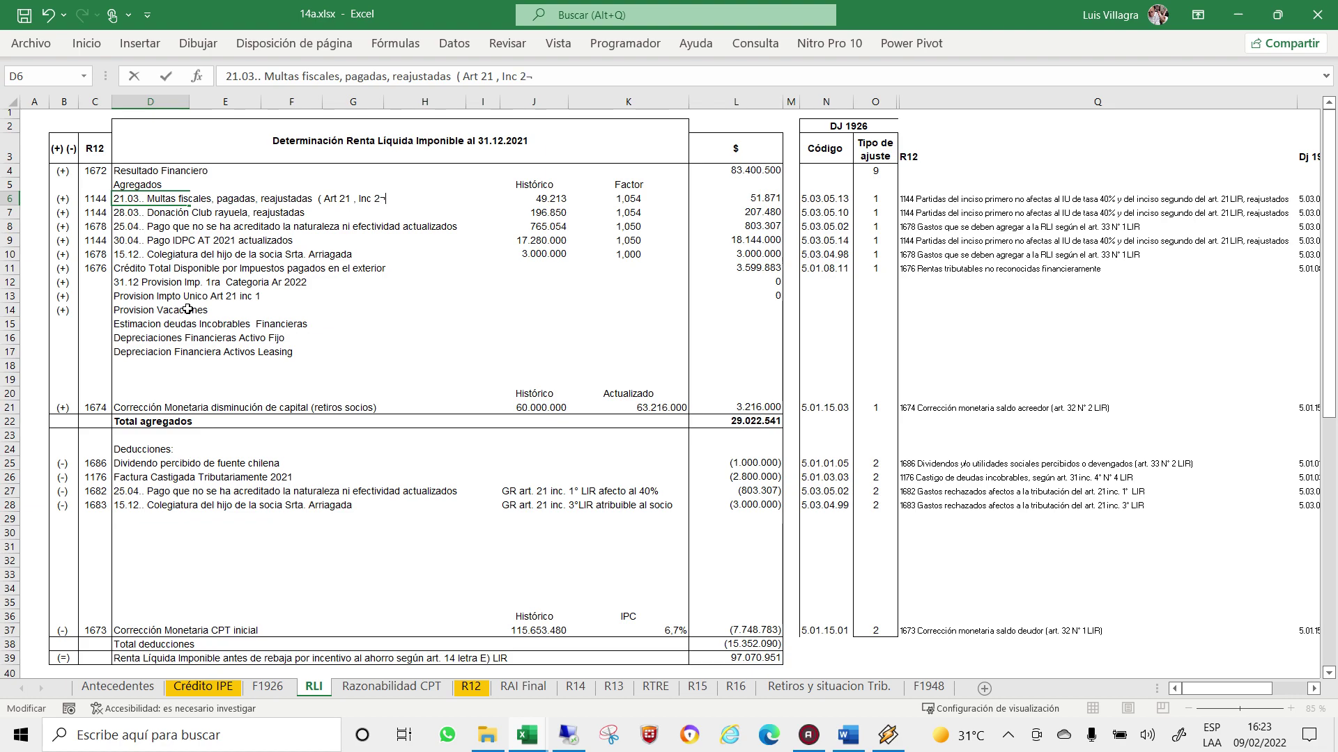
key("BackSpace")
type("°)")
key("Return")
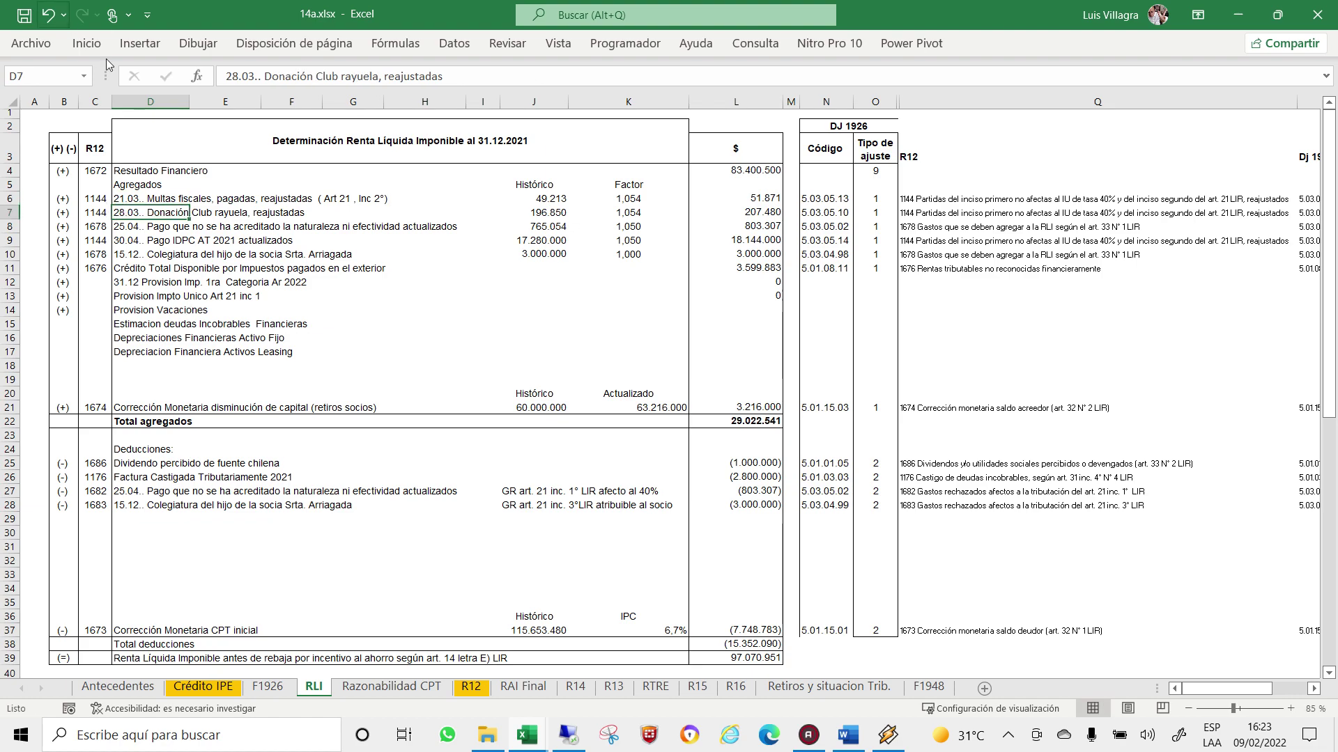
left_click(171, 351)
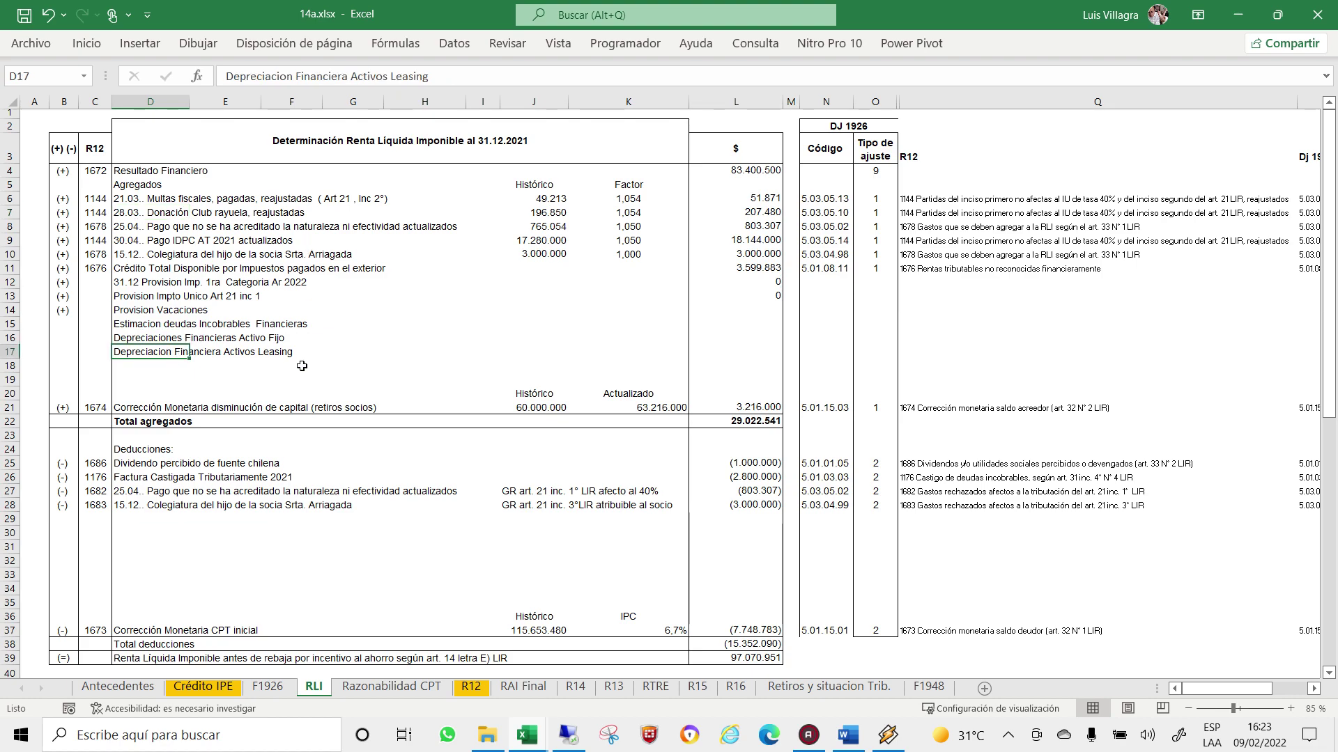
Enter 'C.M. Actijo Fijos (Tributario)' in D18 and 'C.M. Inv Empresa REalacionadas' in D19.
left_click(280, 354)
left_click(161, 367)
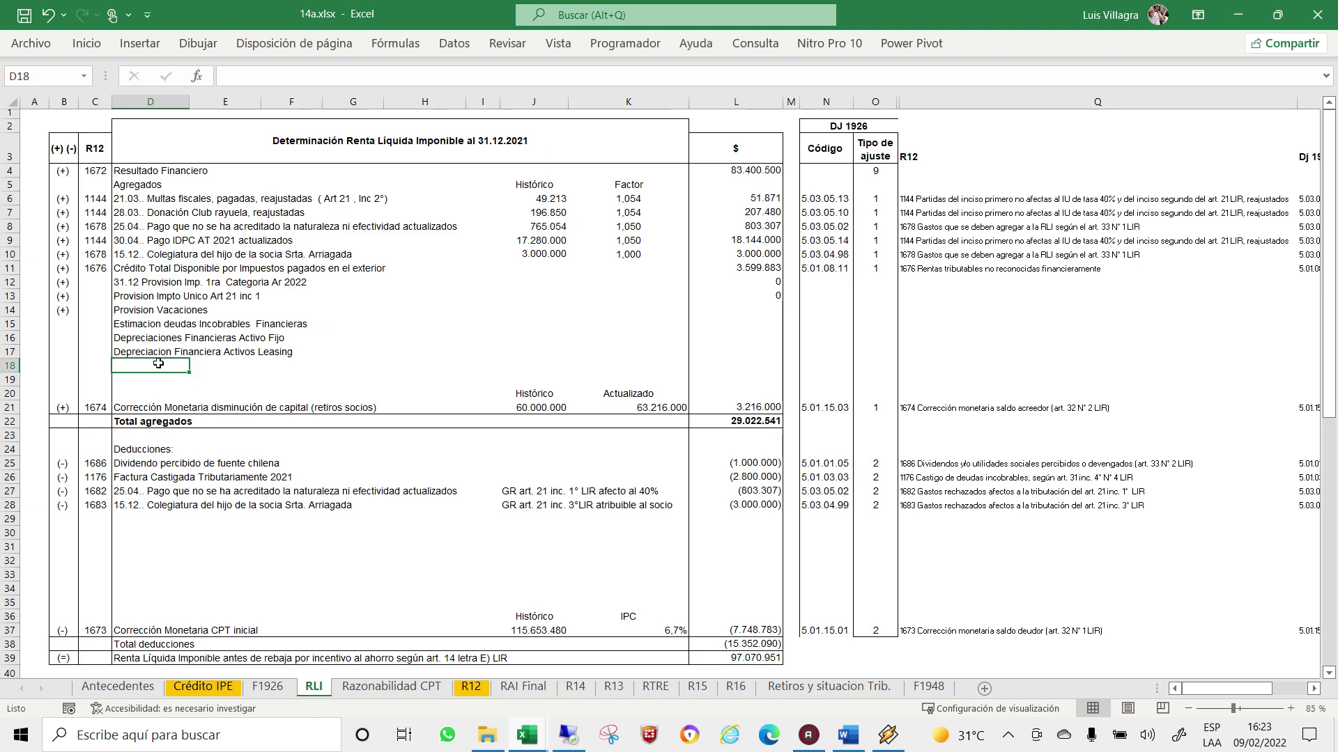
type("crédito Tot")
key("BackSpace")
key("BackSpace")
key("BackSpace")
key("BackSpace")
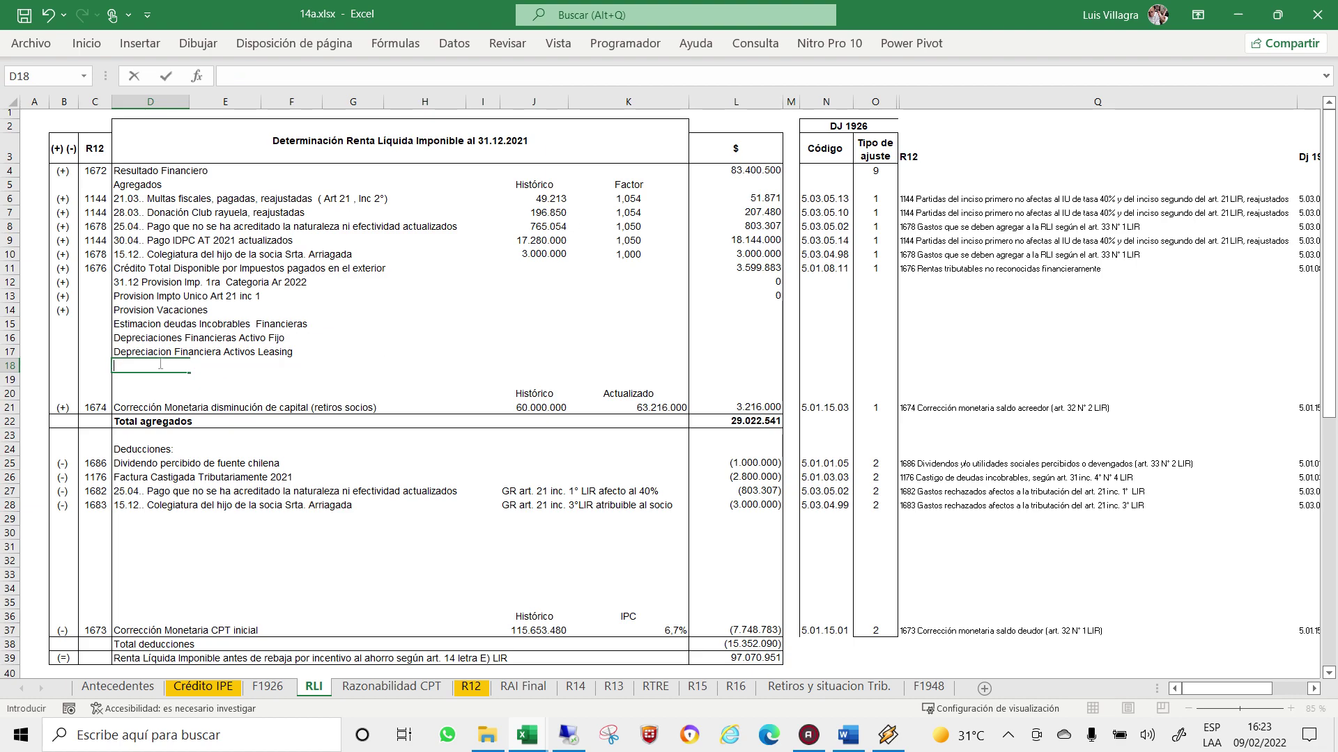
type("C.M.")
type(" Acti")
type("jos")
key("BackSpace")
type("Fijos")
type("r")
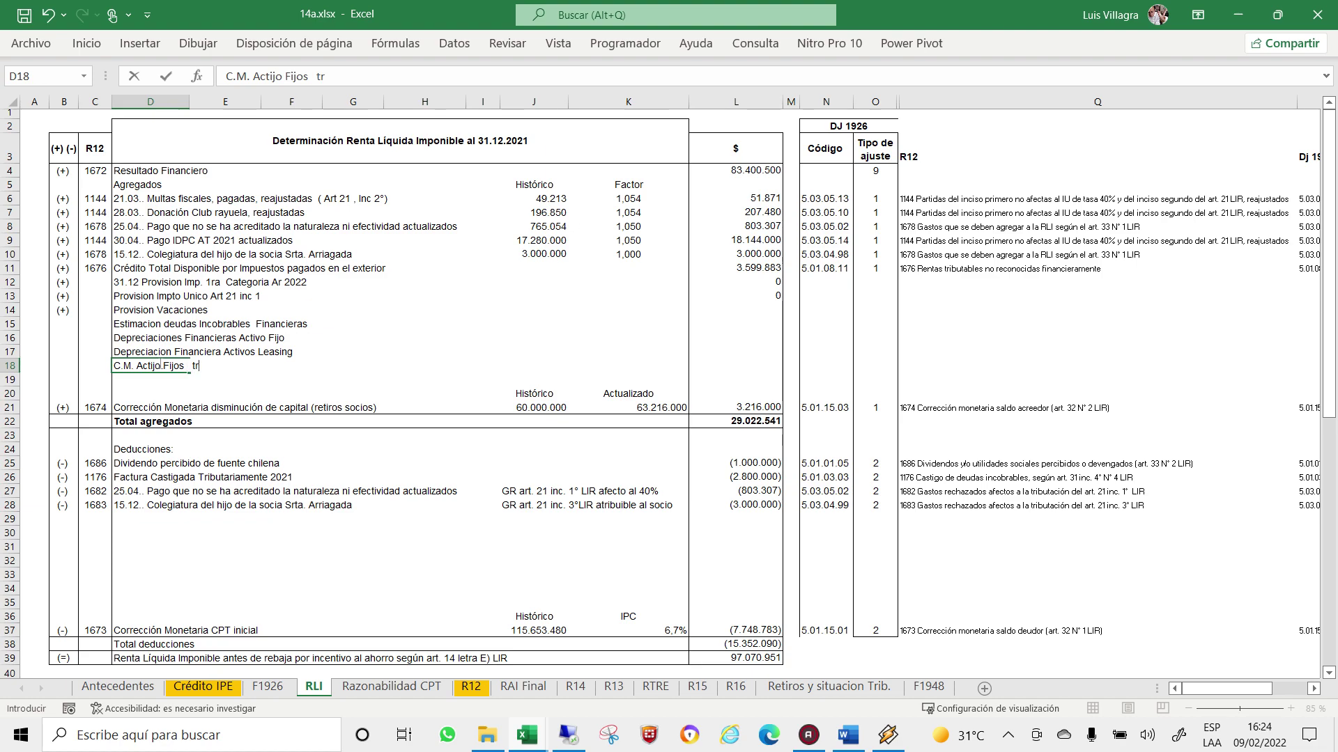
type("ibutar")
key("BackSpace")
key("BackSpace")
key("BackSpace")
key("BackSpace")
key("BackSpace")
key("BackSpace")
key("BackSpace")
key("BackSpace")
type("Tribu")
type("tario")
key("Return")
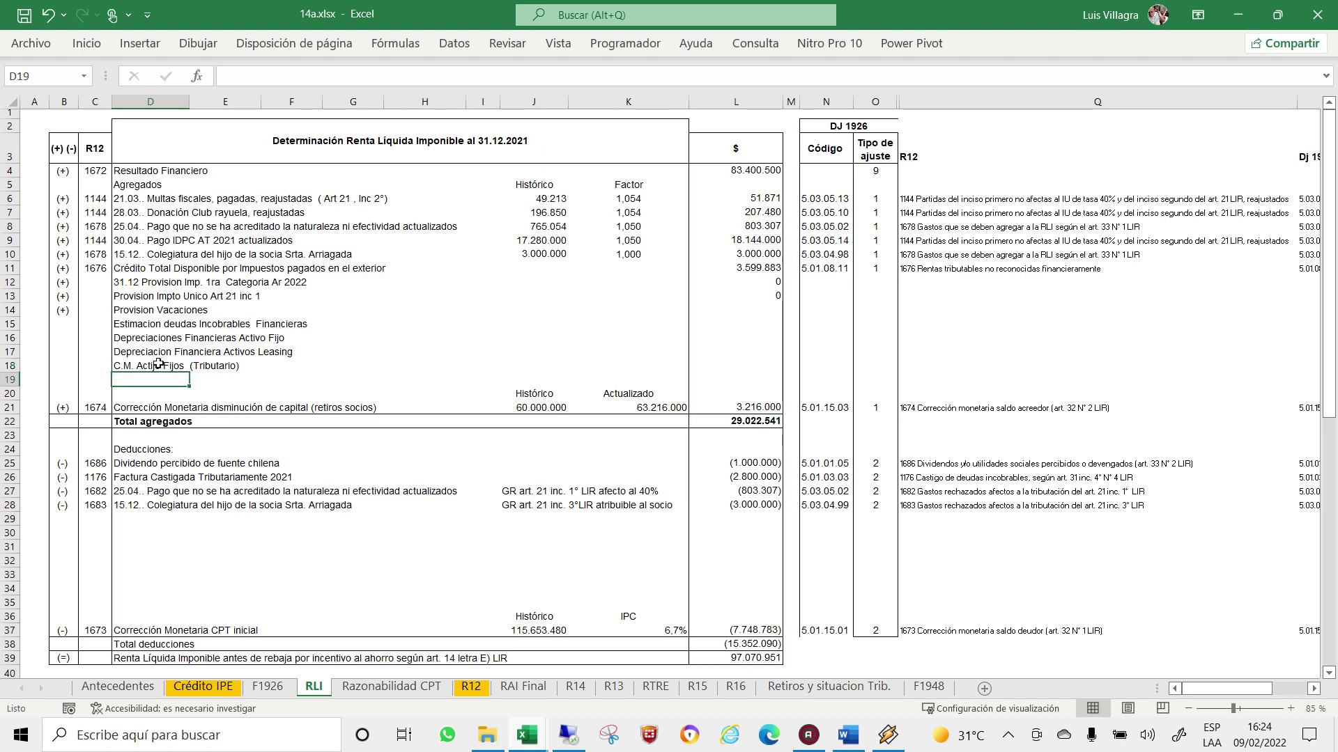
type("C.M")
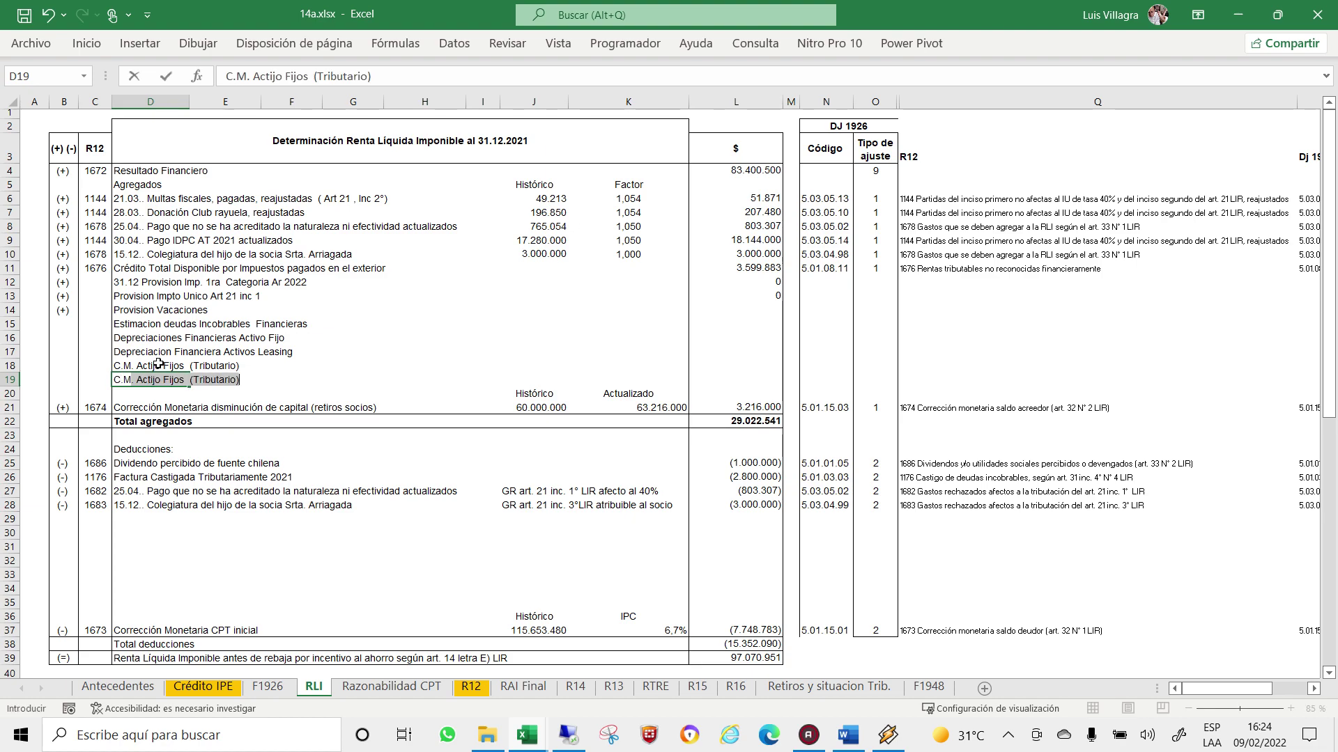
type(". In")
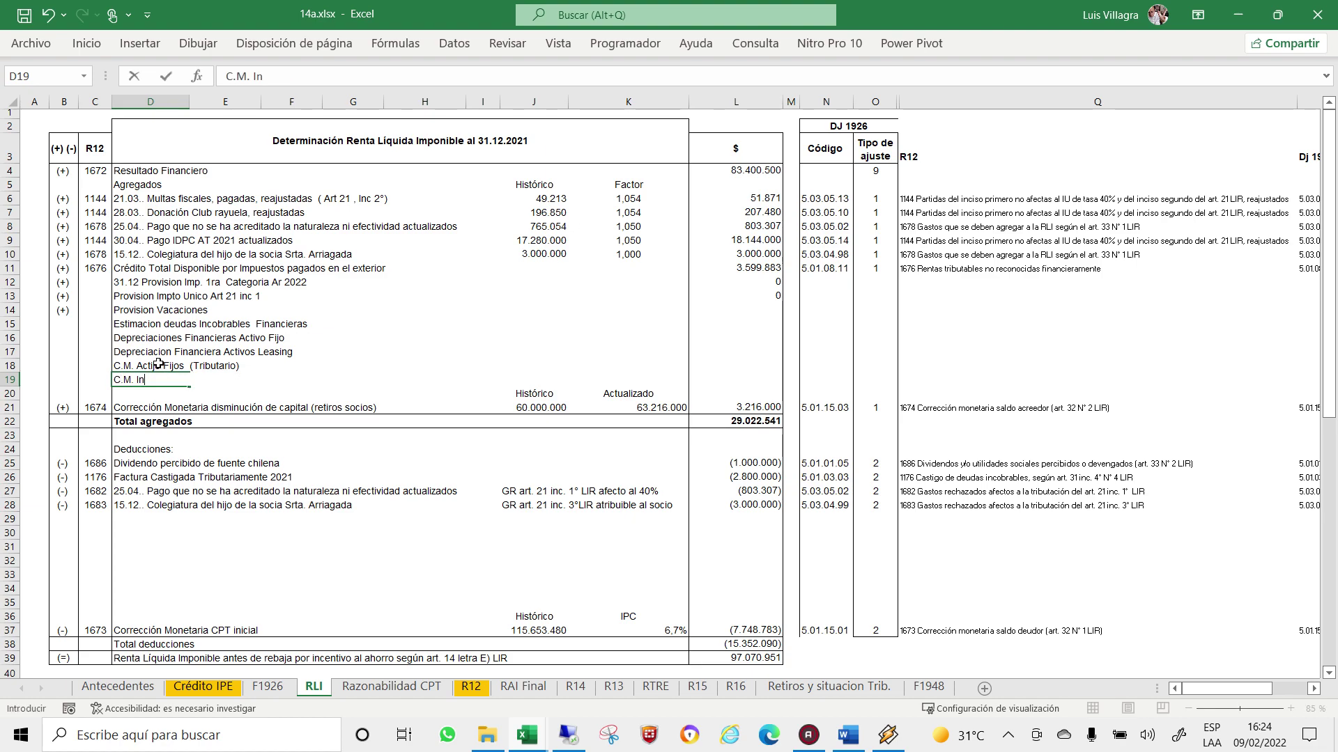
type("v E")
type("mpresa REal")
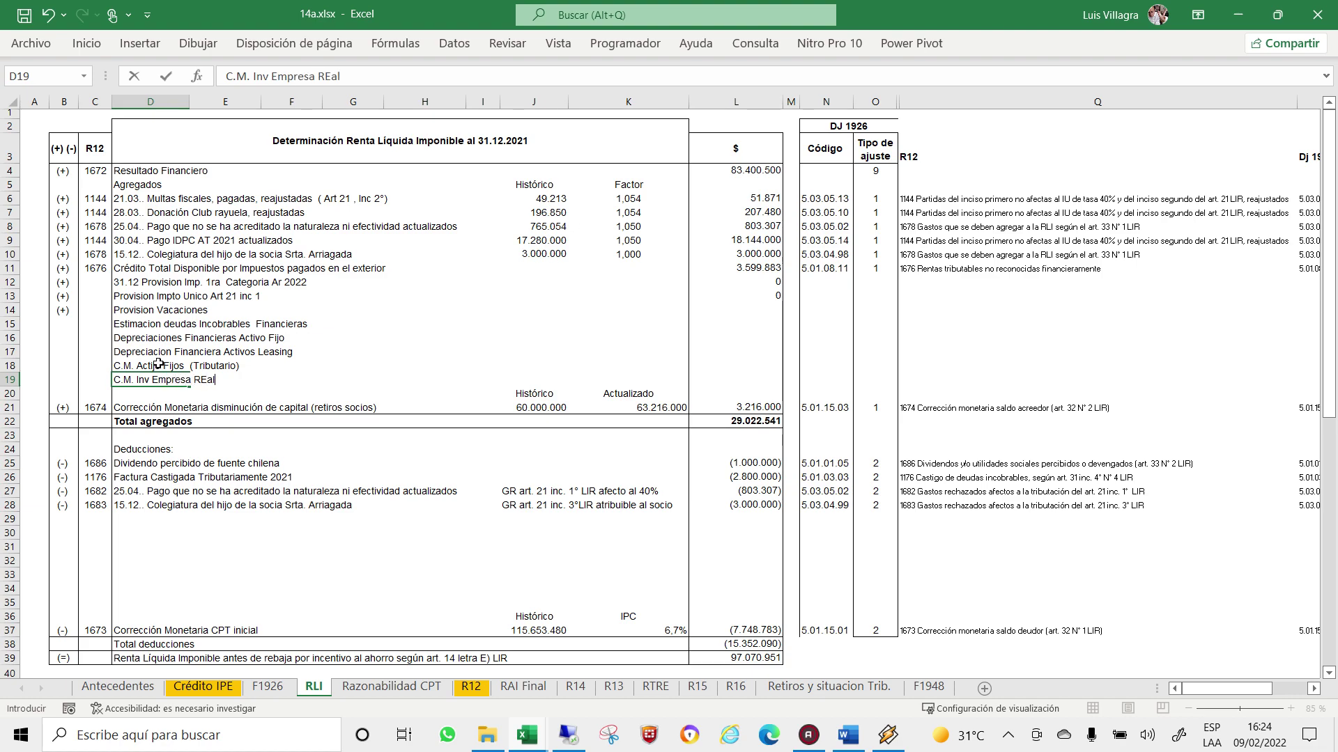
type("acionadas")
key("Return")
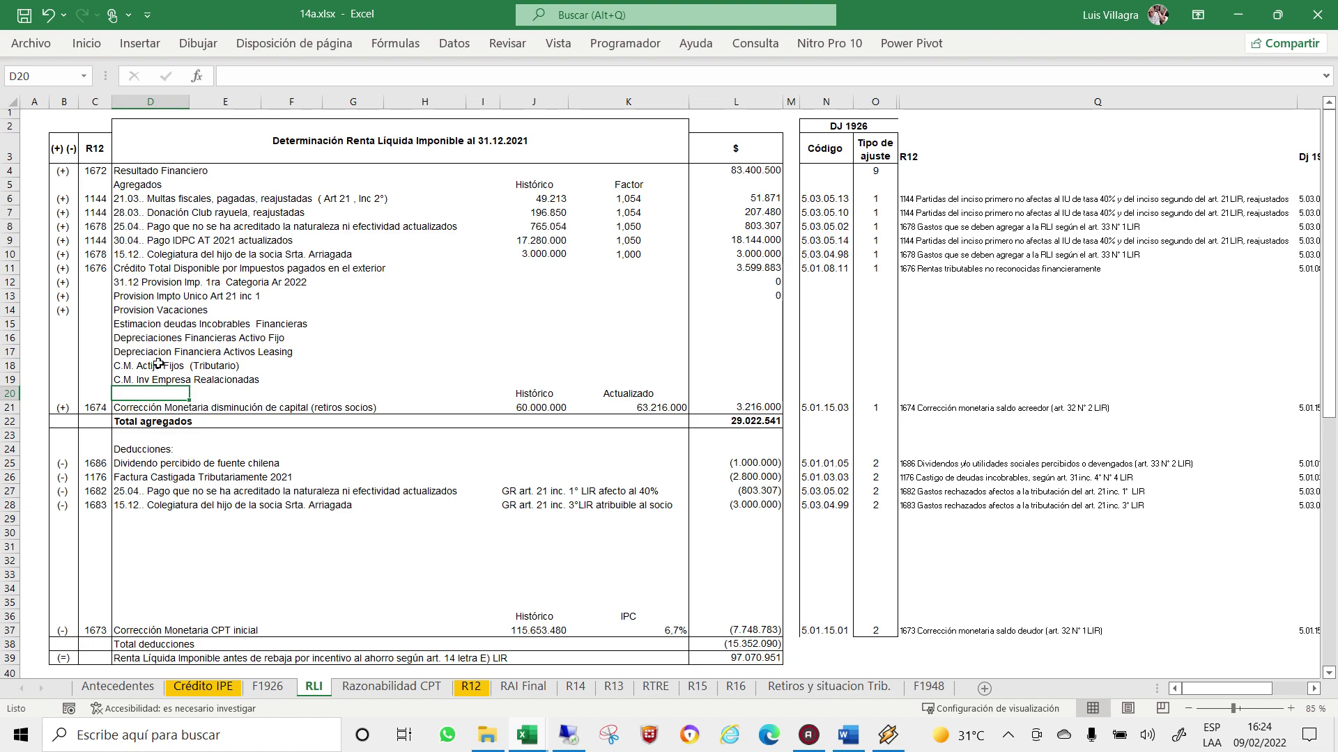
Copy the (+) sign from B14 into B15 through B19.
left_click(174, 299)
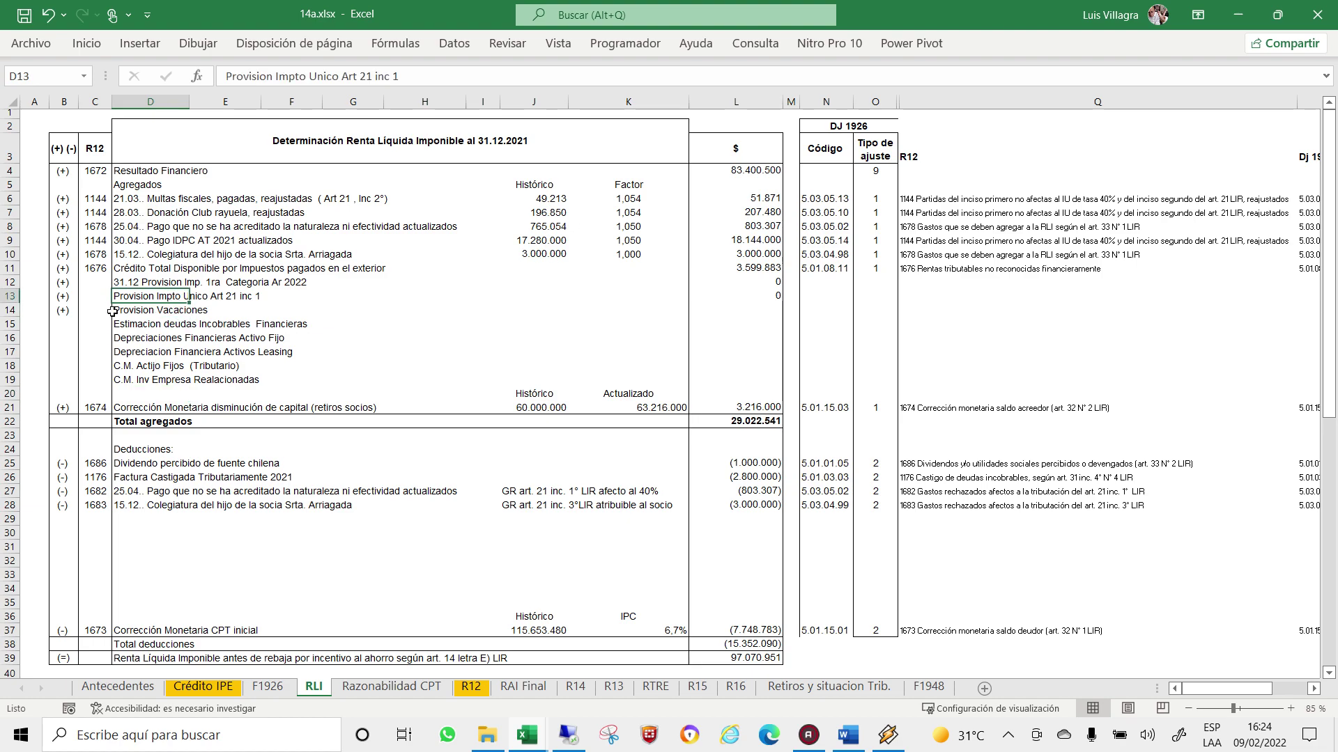
left_click(66, 310)
key("ctrl+c")
key("shift+Down")
key("shift+Down")
key("shift+Down")
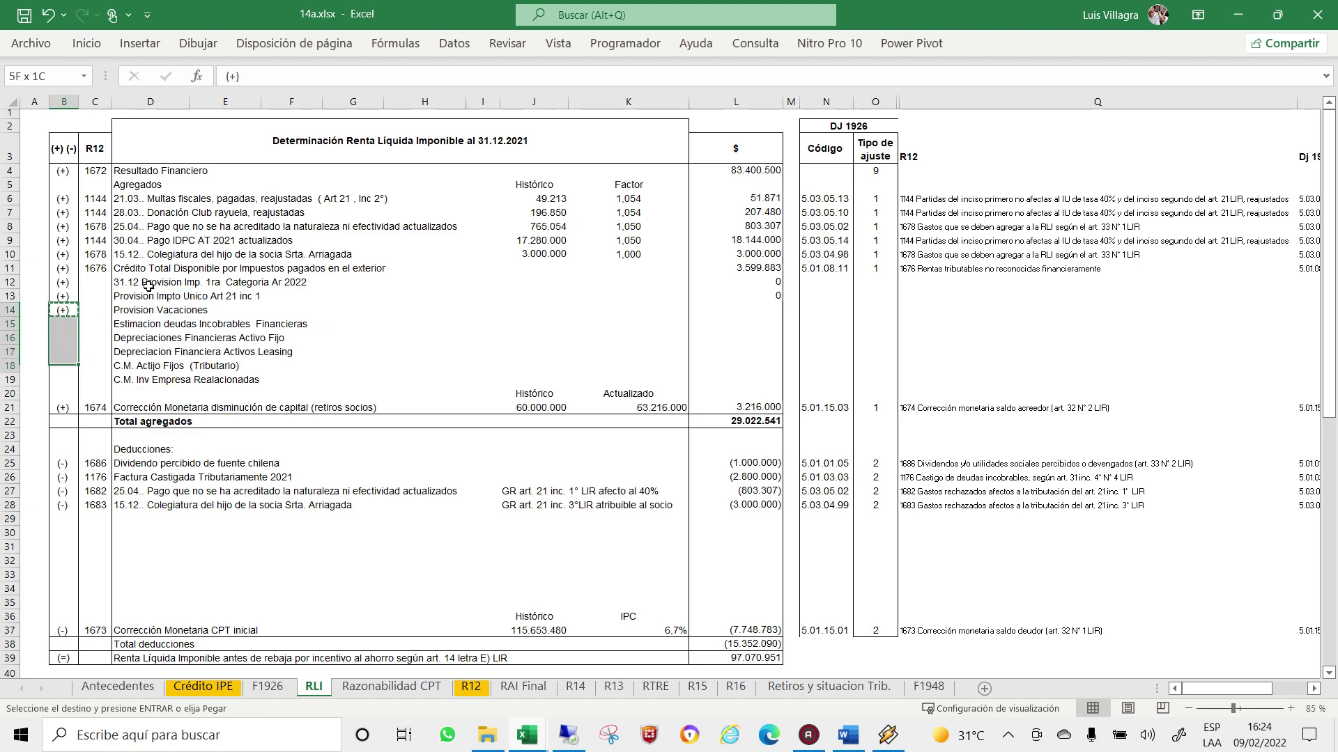
key("shift+Down")
key("shift+Down")
key("Return")
Check the R12 and Dj 1926 columns, ending on the empty deductions cell D29.
key("Right")
key("Right")
key("Right")
key("Right")
key("Right")
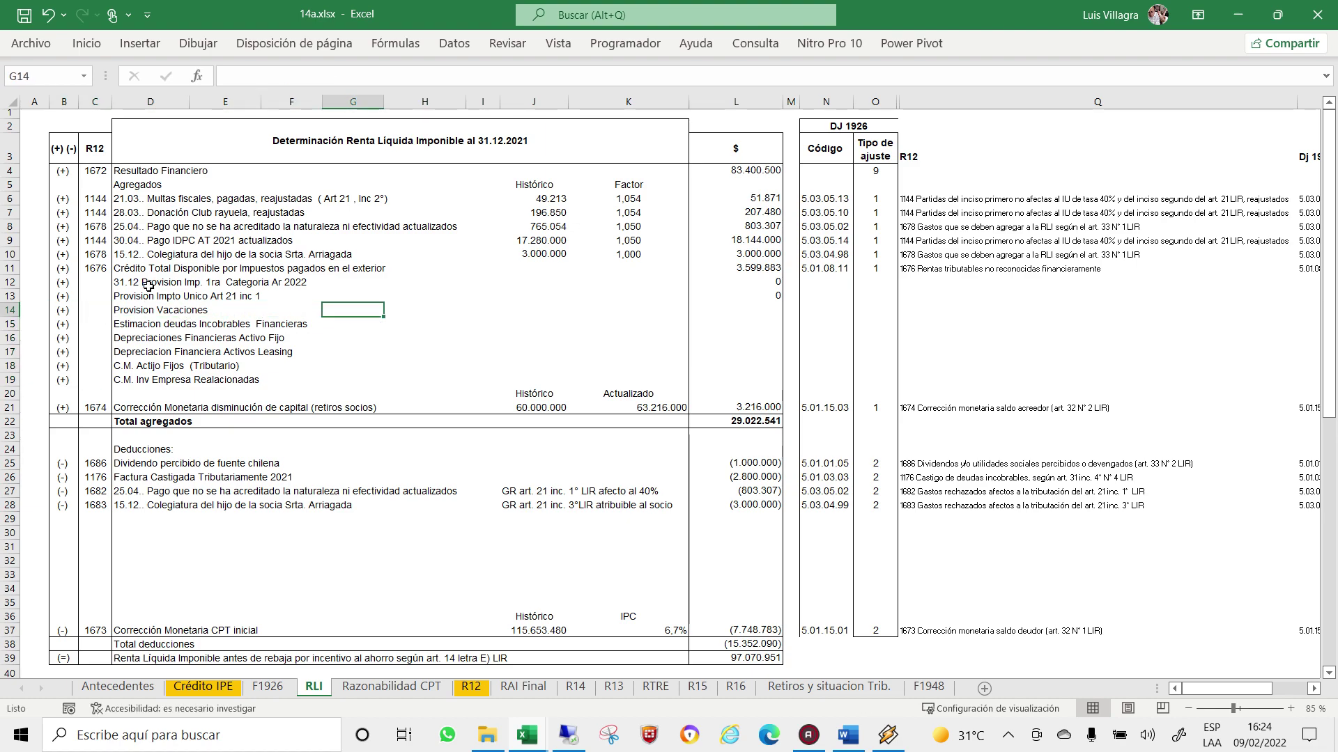
key("Right")
key("Right")
key("Right")
key("Right")
key("Right")
key("Right")
key("Right")
key("Right")
key("Up")
key("Up")
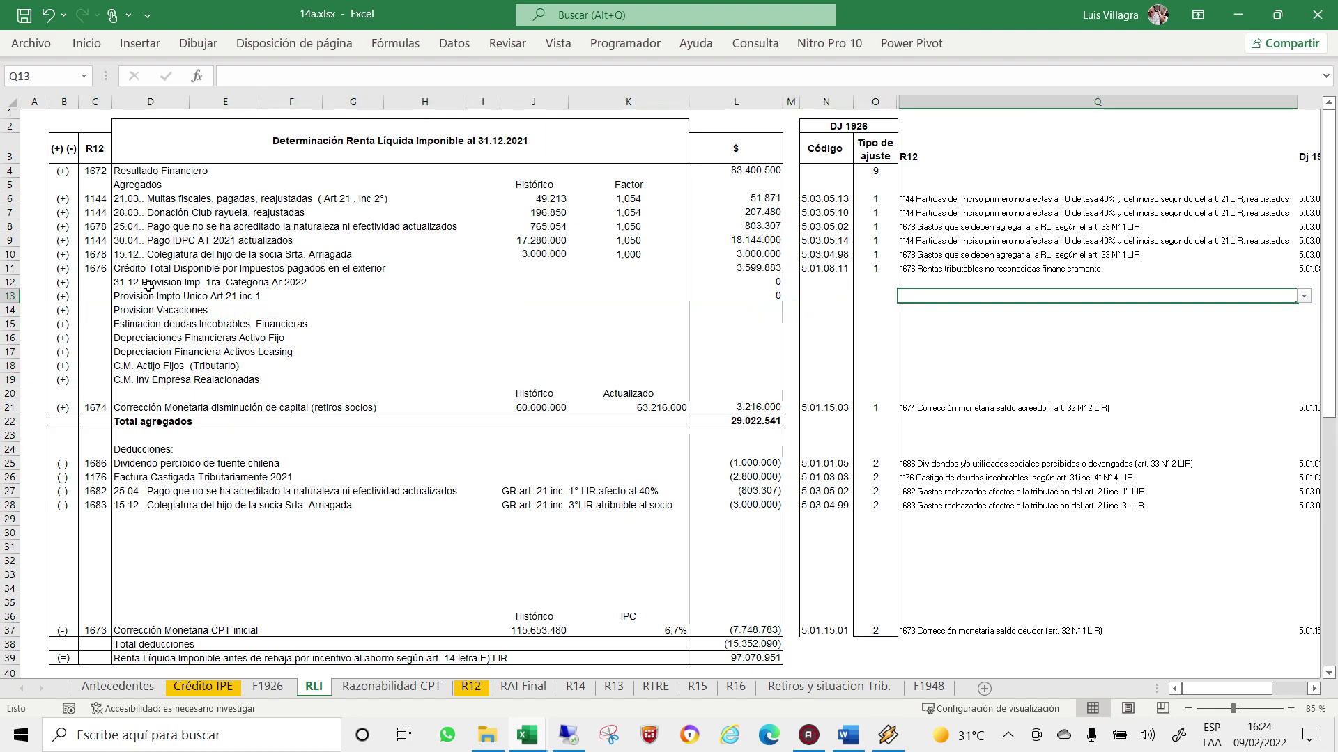
key("Up")
key("Right")
key("Left")
key("Left")
key("Left")
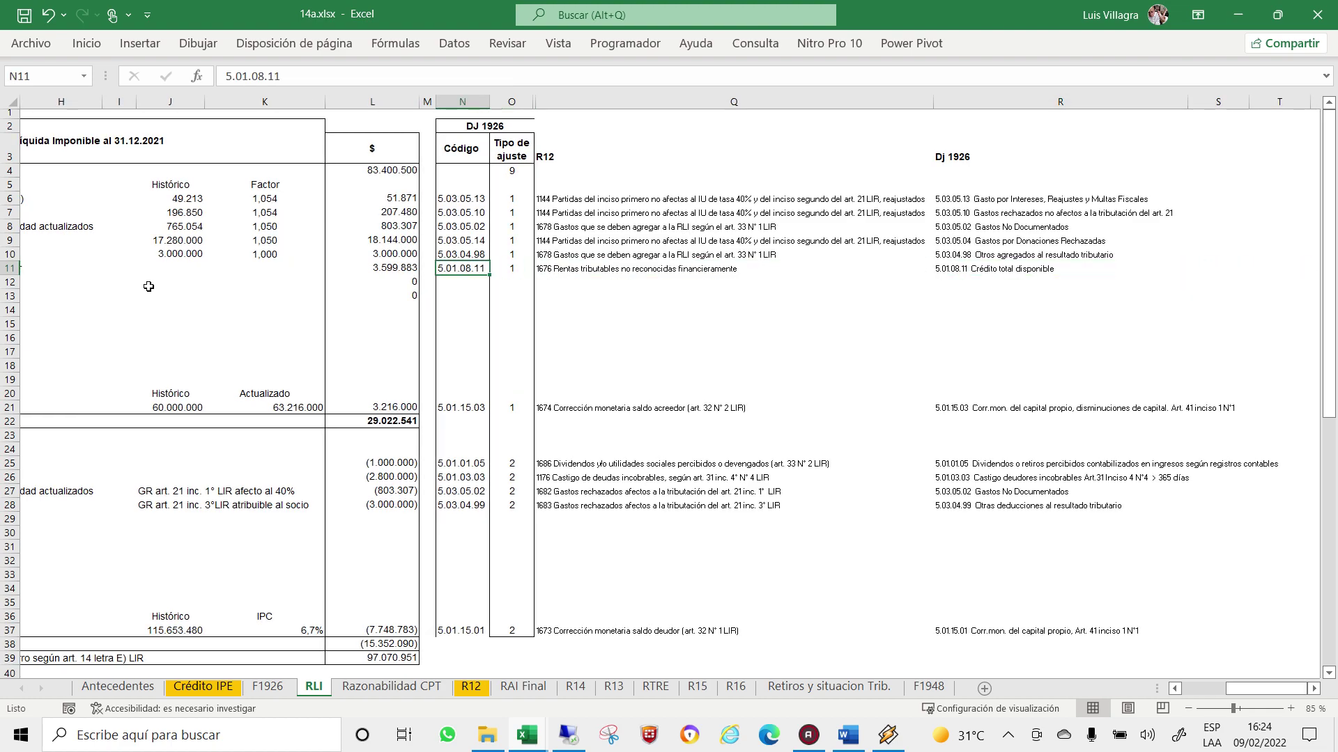
key("Right")
key("Right")
key("Right")
key("Left")
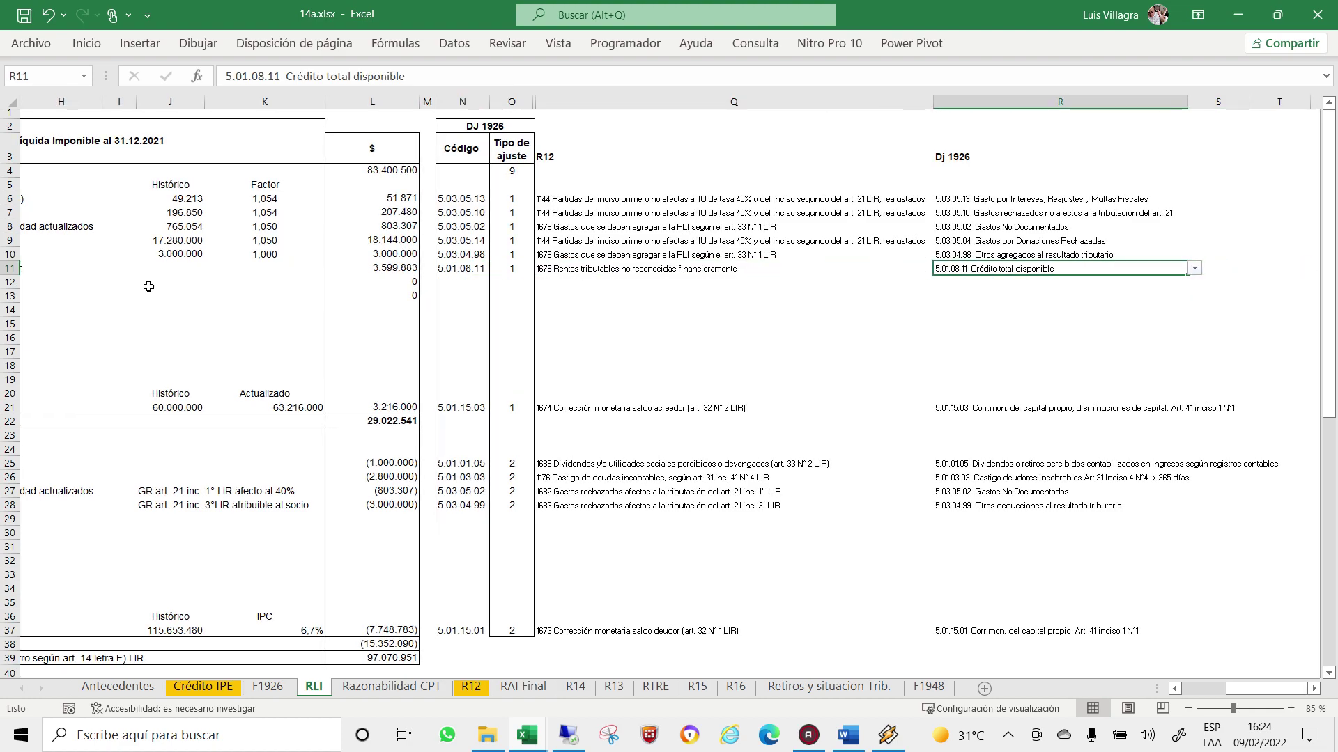
key("Left")
key("Left")
key("Left")
key("Left")
key("Left")
key("Left")
key("Left")
key("Left")
key("Left")
key("Left")
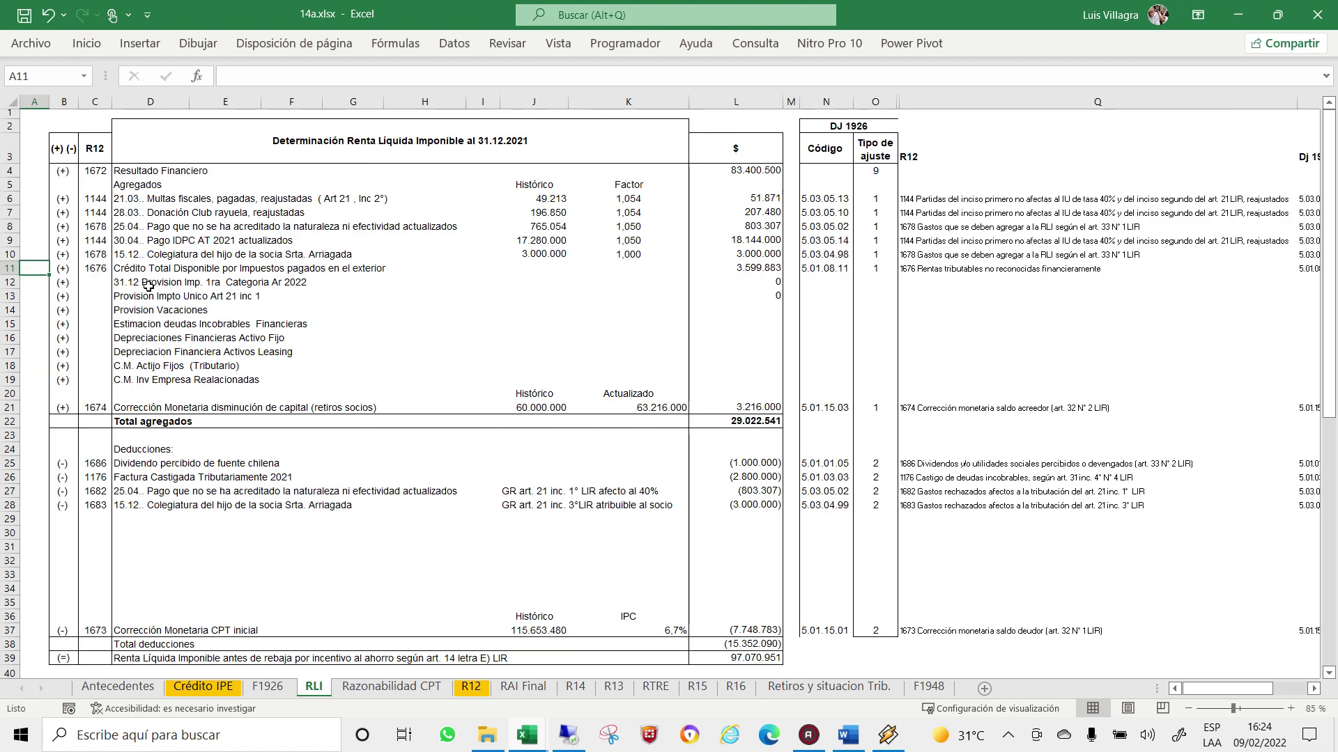
key("Right")
key("Right")
key("Right")
key("Down")
key("Down")
key("Down")
key("Down")
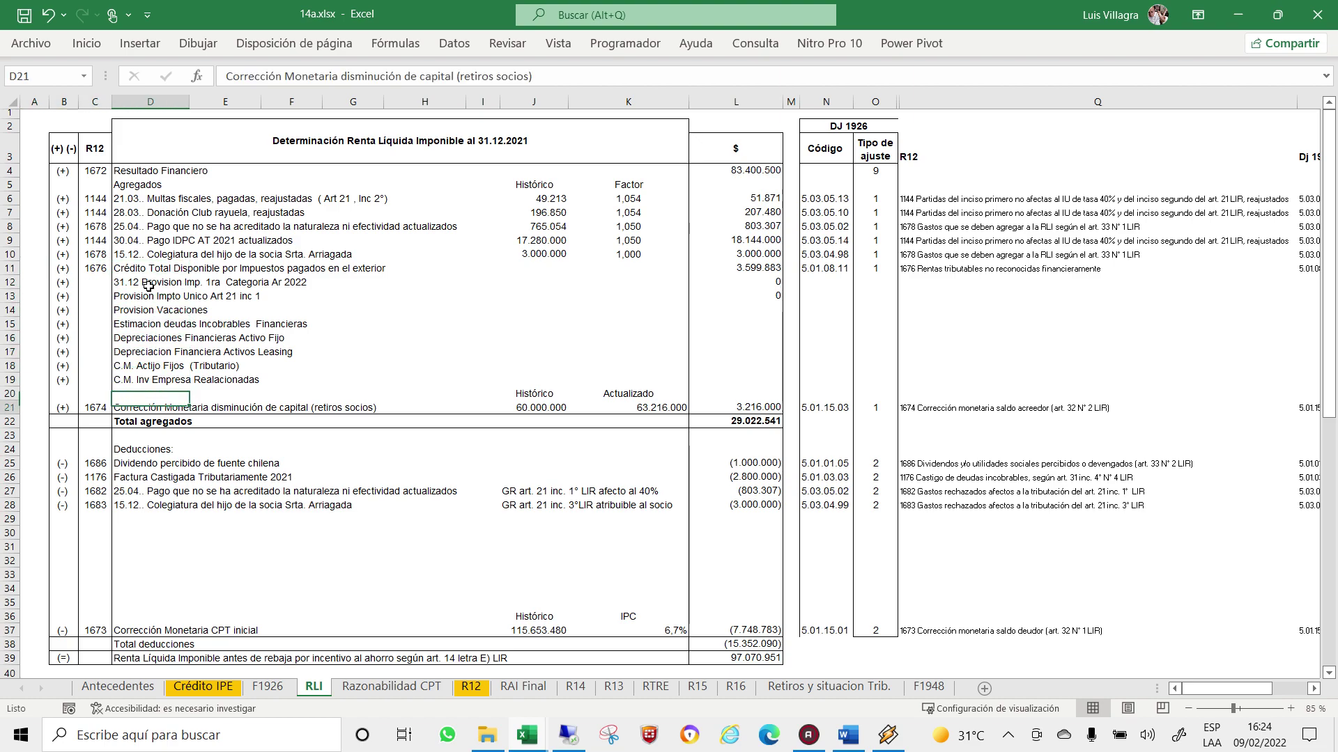
key("Down")
key("Down")
key("Down")
key("Down")
key("Down")
key("Down")
key("Up")
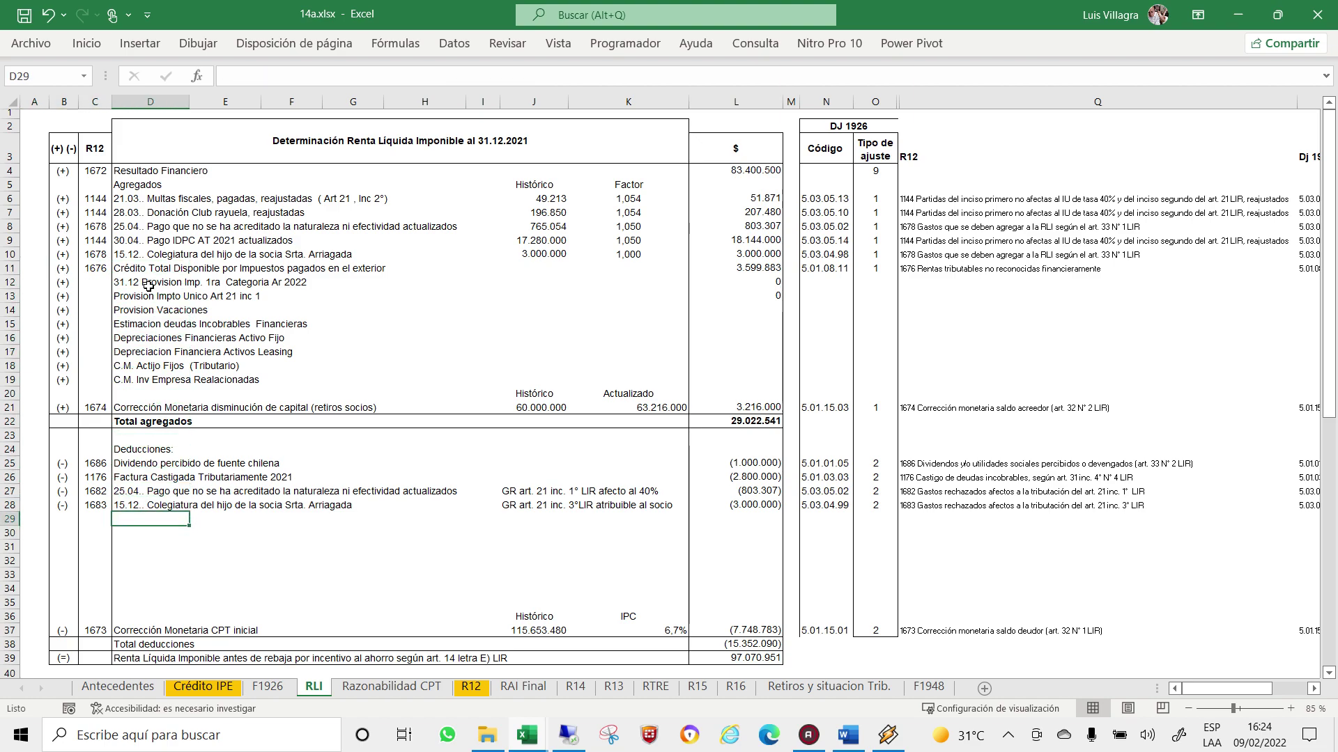
Enter 'C.M. CPT Inicial ( Menos C.M. Impto 1 Categoria)' in D29 and 'C.M. deprecaicion tributaria' in D30.
type("C.")
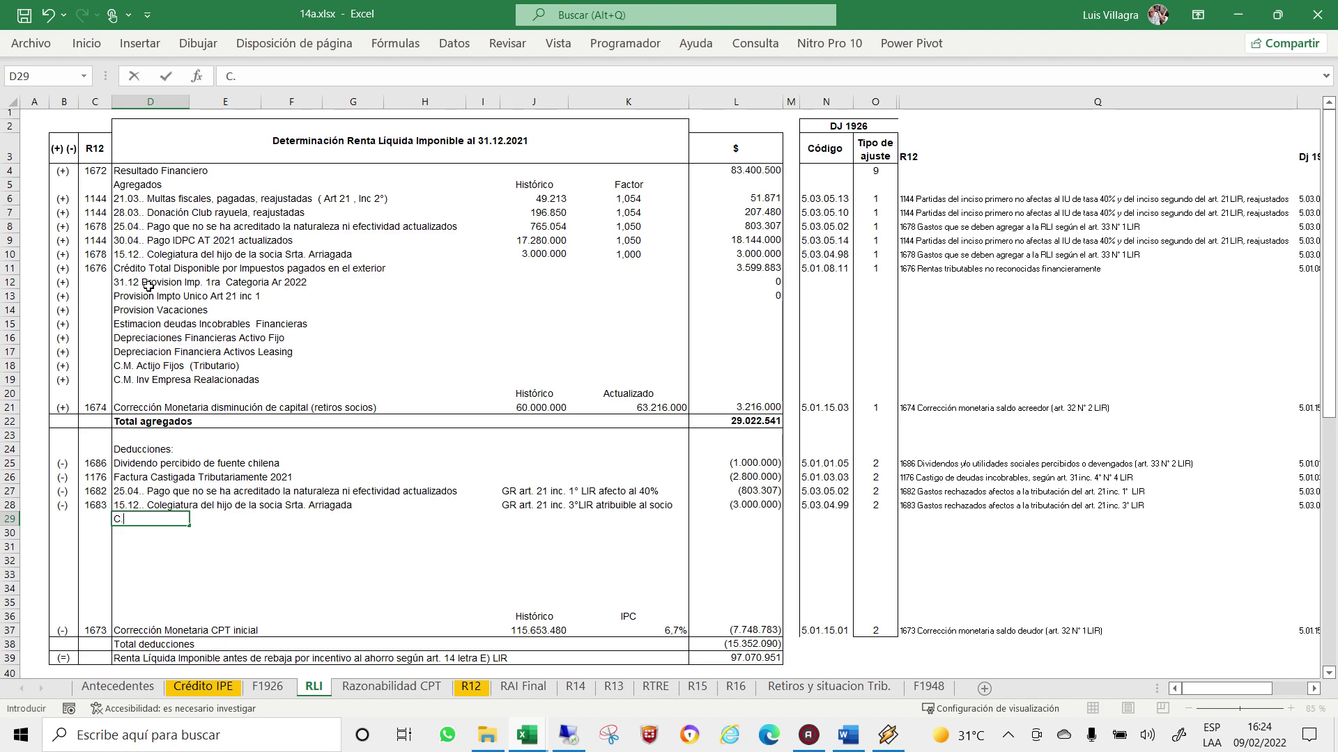
type("M. CP")
type("T Inic")
type("ial")
type("  ( Menos ")
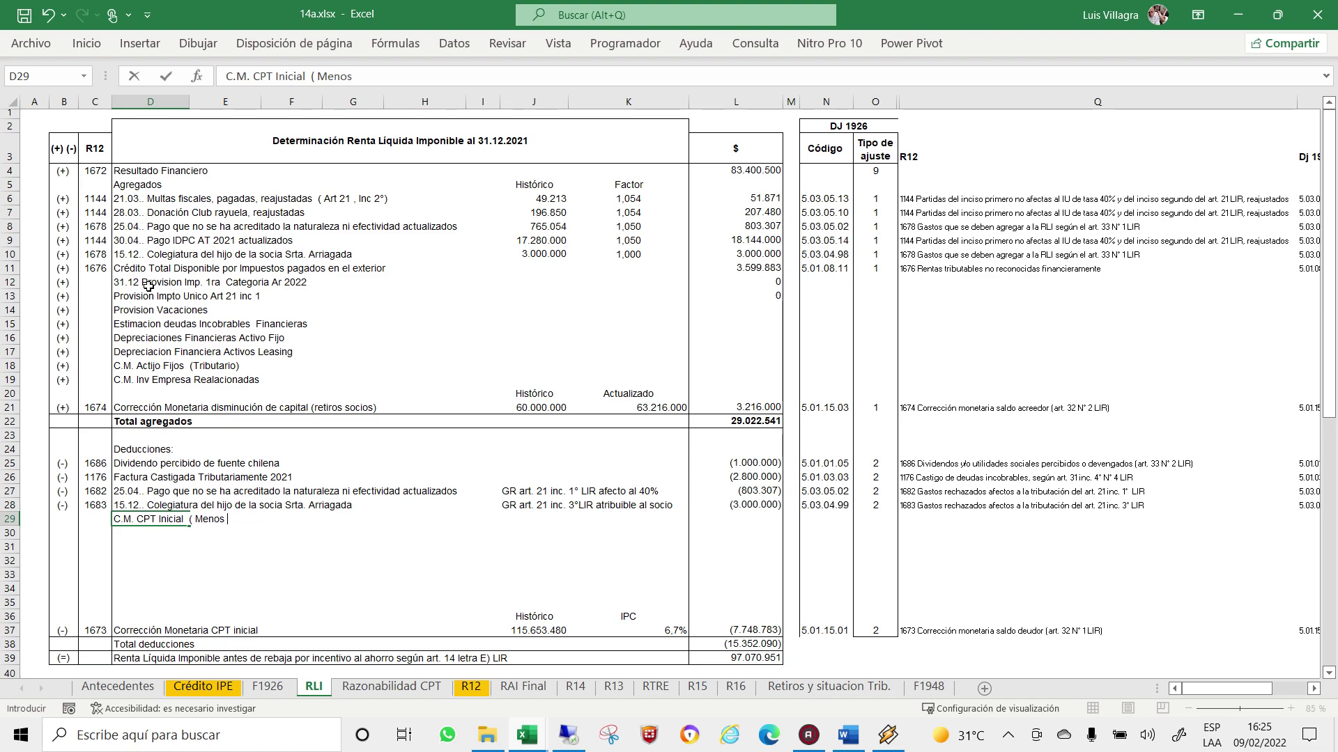
type("C.M. I")
type("mpto ")
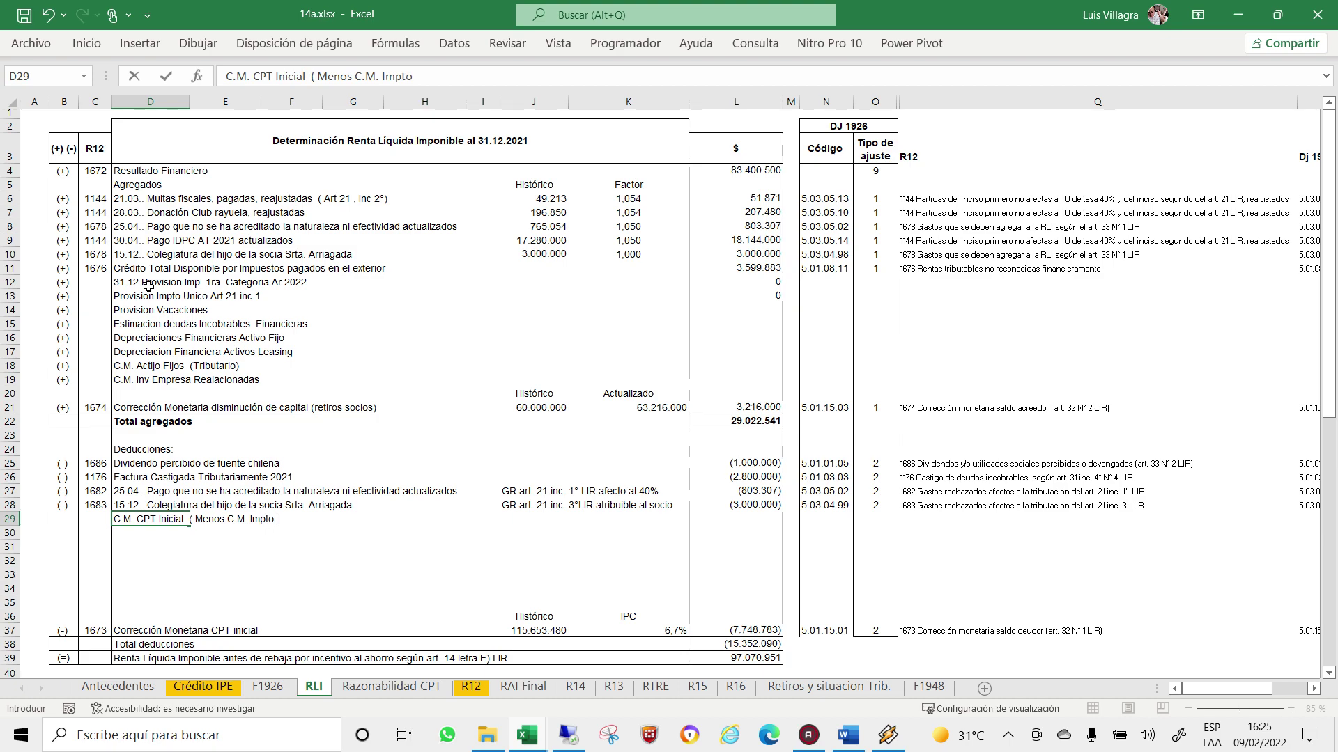
type("1 at")
key("BackSpace")
type("Cate")
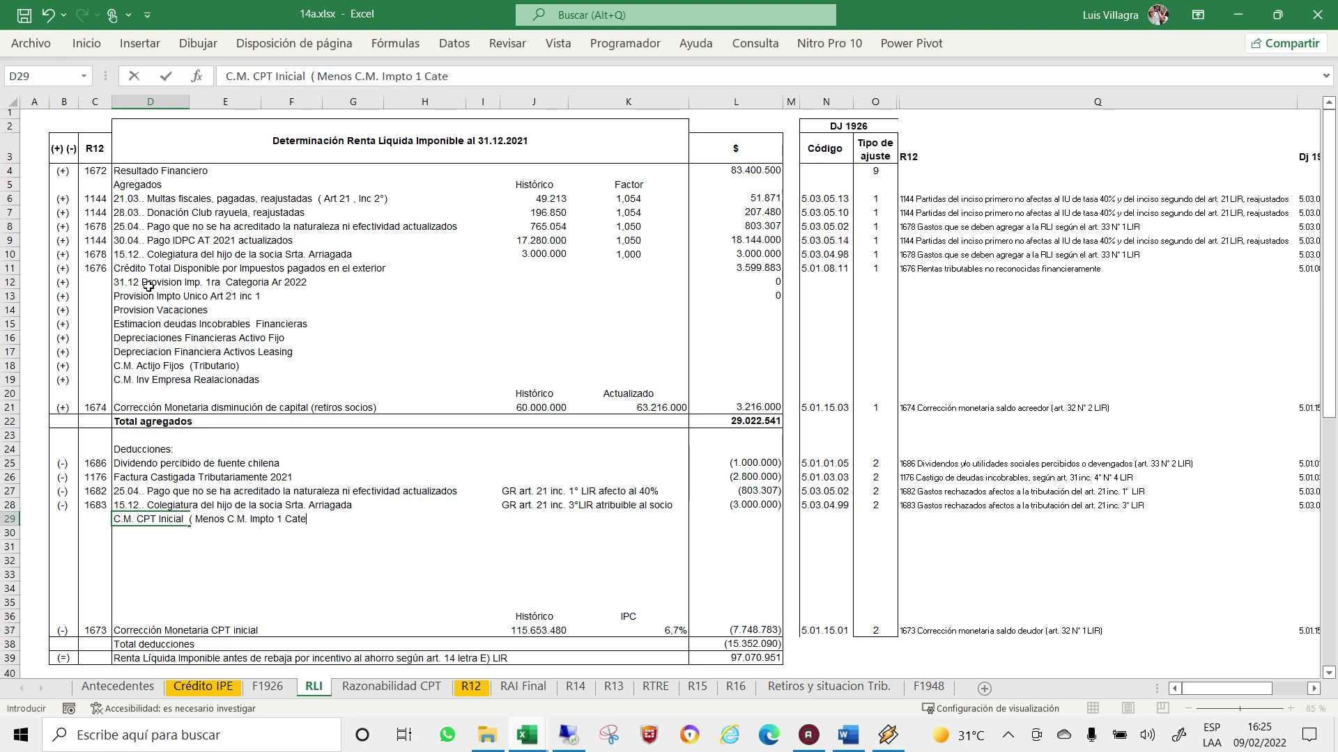
type("ri")
key("BackSpace")
key("BackSpace")
key("BackSpace")
key("BackSpace")
key("BackSpace")
type("tego")
type("ria")
key("Return")
type("C.M")
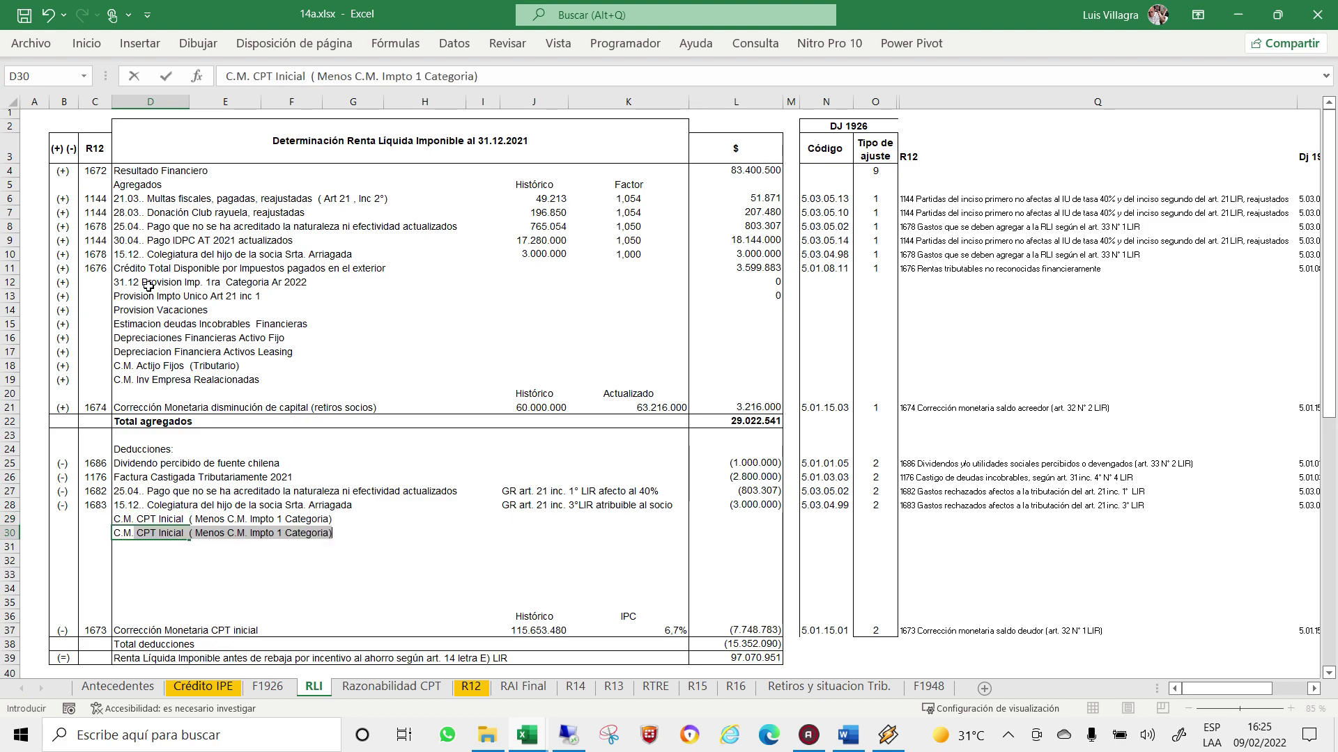
type(". ")
type("deprecaic")
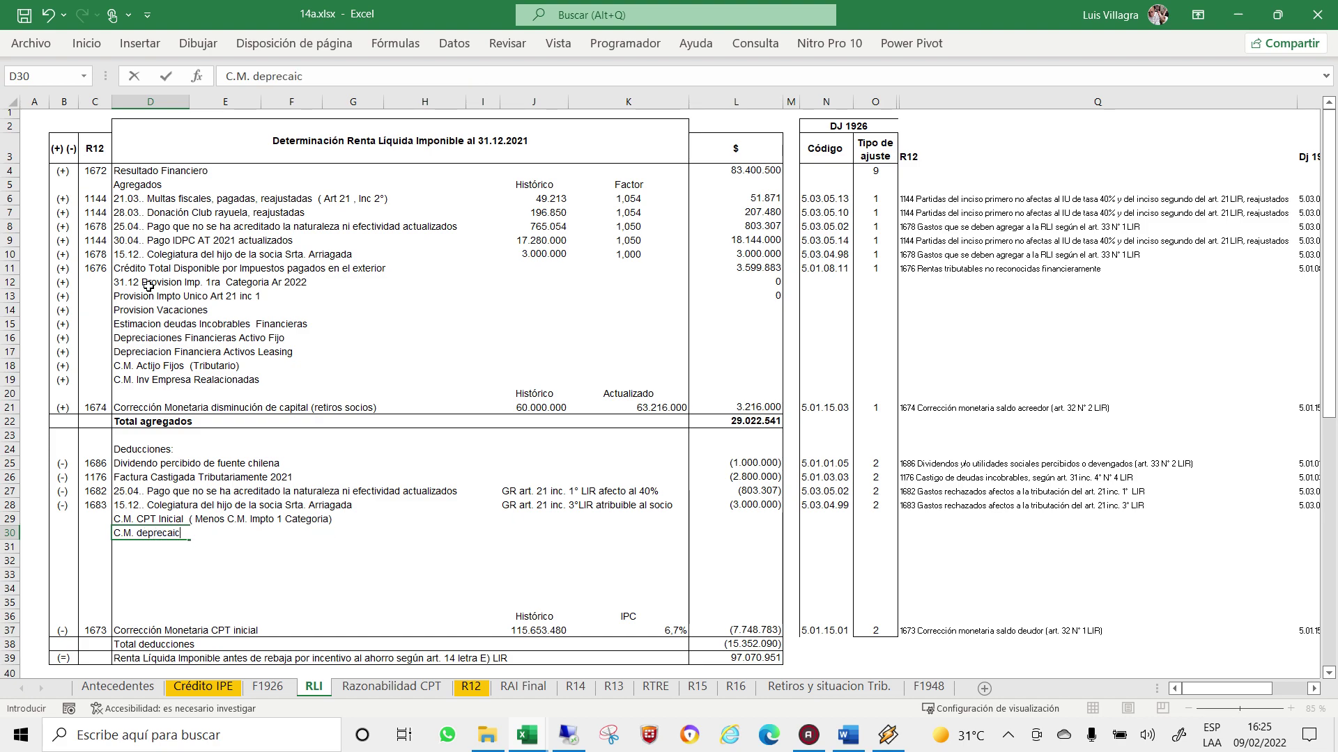
type("ion tr")
type("ibutaria")
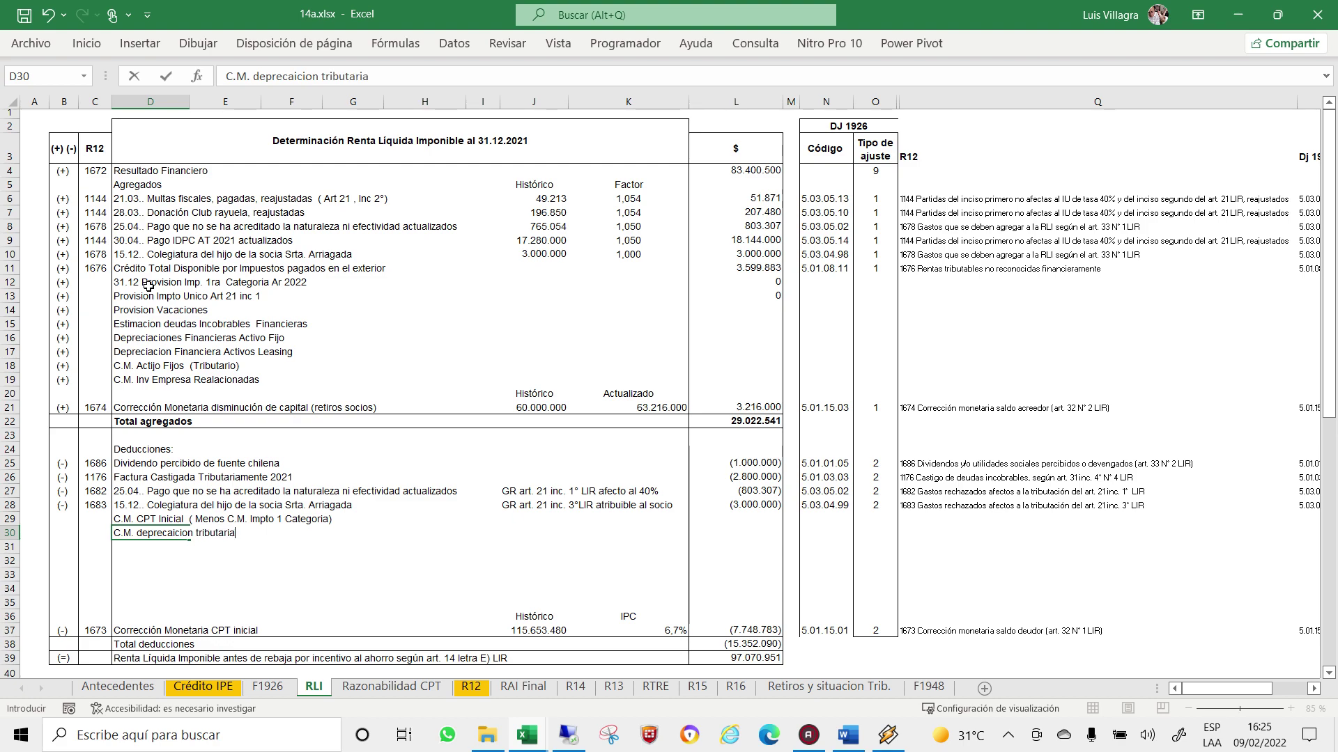
key("Return")
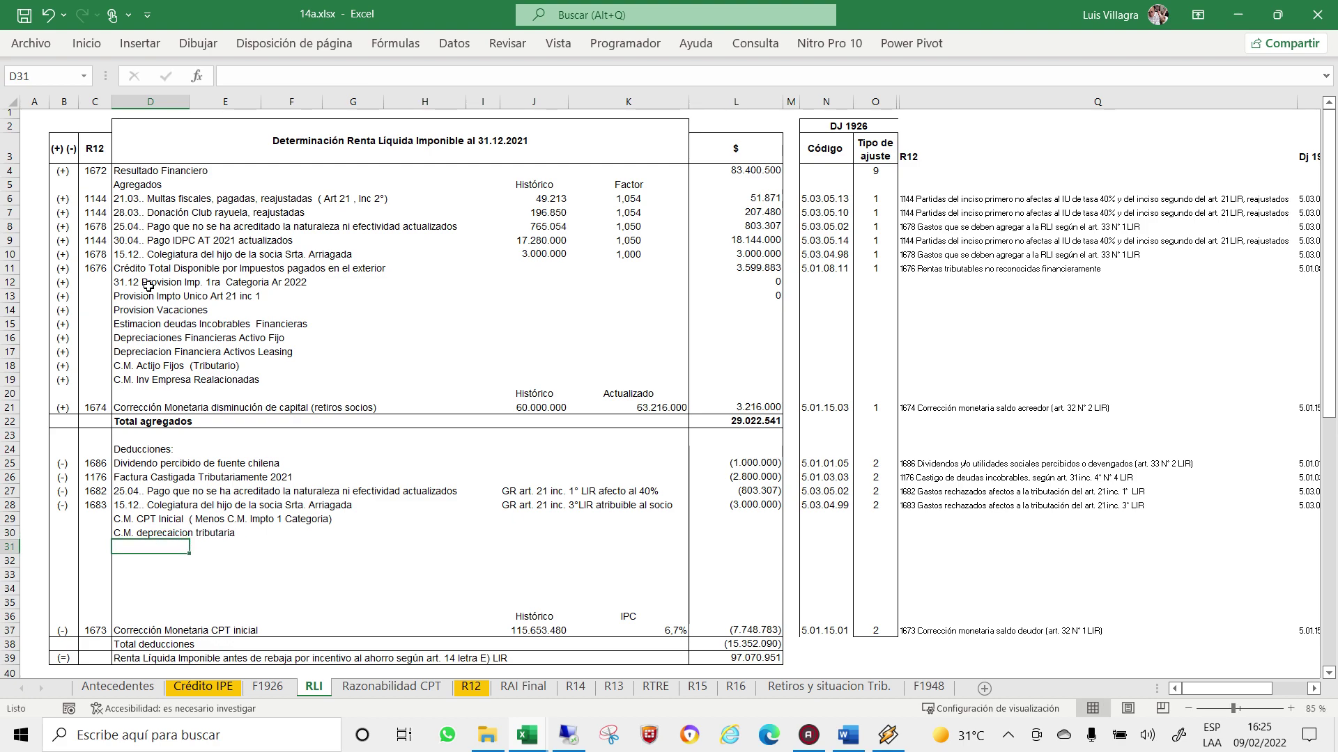
Add deductions 'Depreciacion tributaria del ejercicio' in D31 and 'Cuotas leasing ( valor tributario' in D32.
type("Depre")
type("caic")
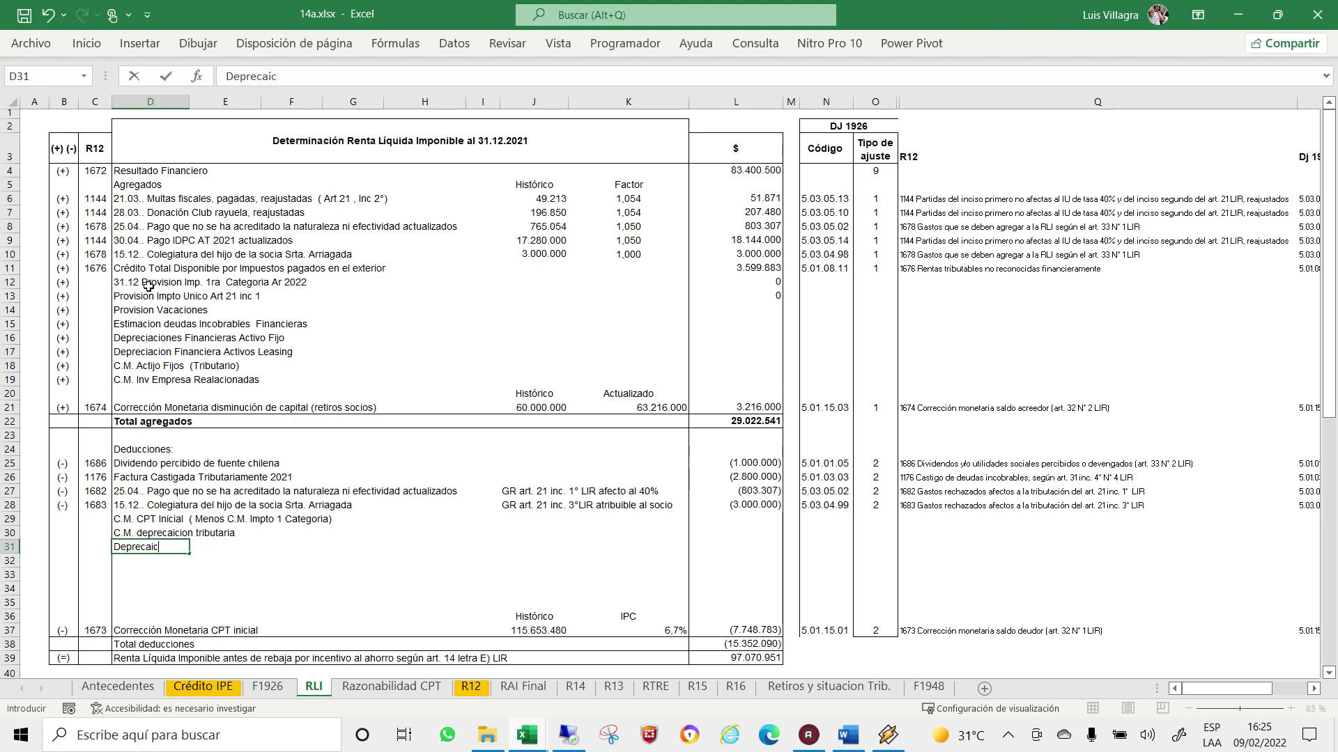
type("ion ")
type("tributaria")
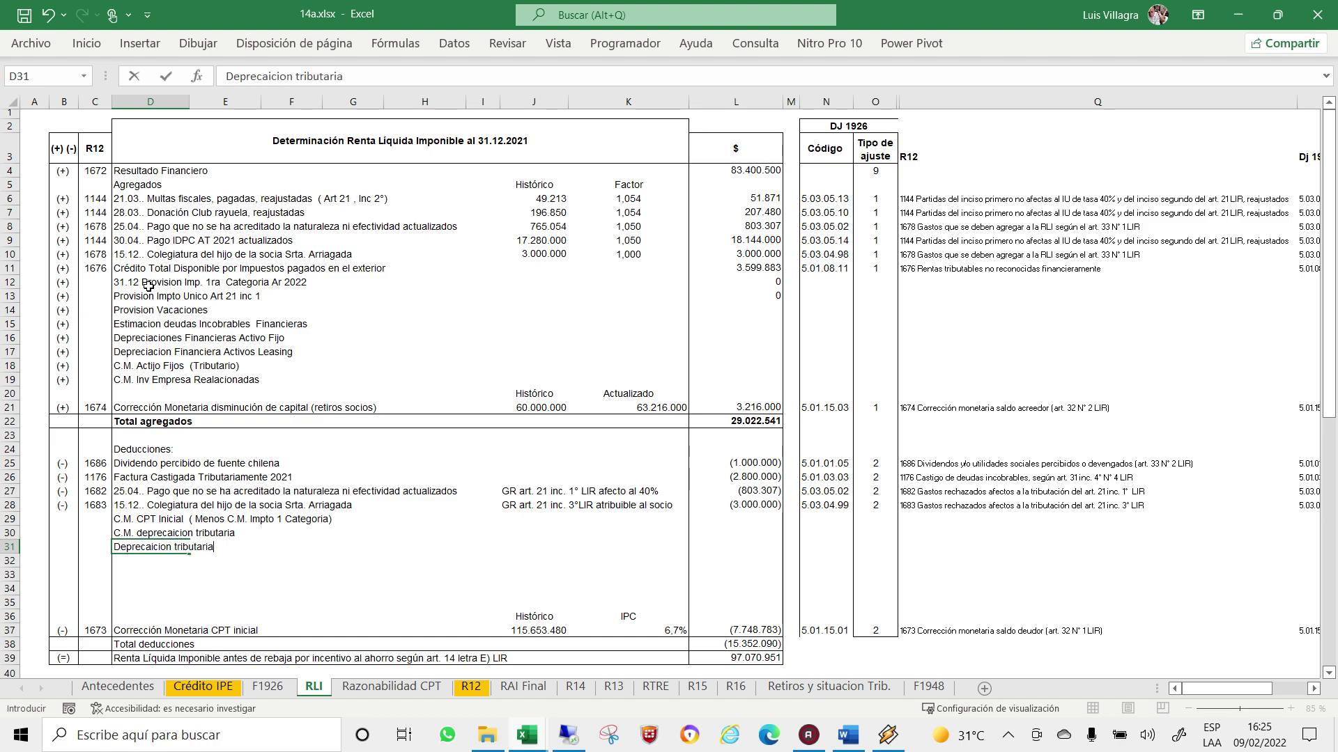
type(" dele ")
type("jercicio")
key("BackSpace")
key("BackSpace")
key("BackSpace")
key("BackSpace")
key("BackSpace")
type("ejercicio")
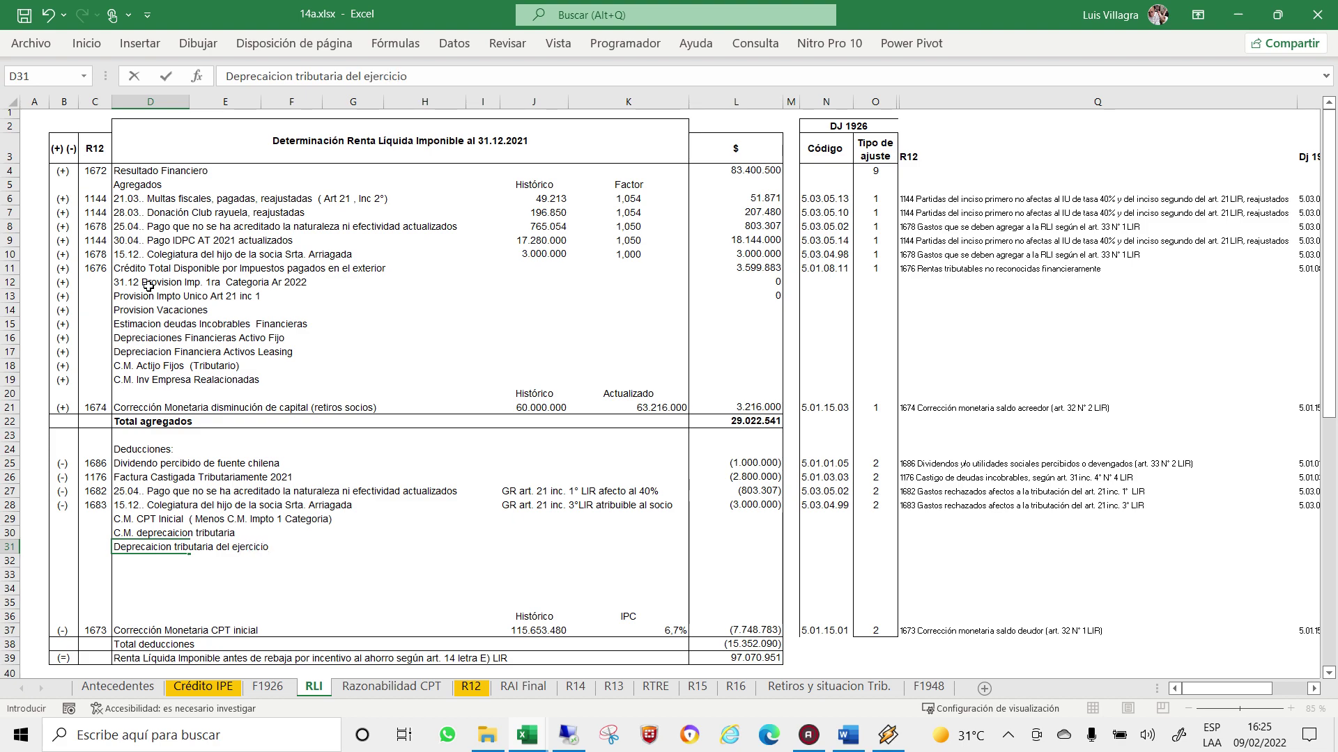
key("Return")
type("Cuotas")
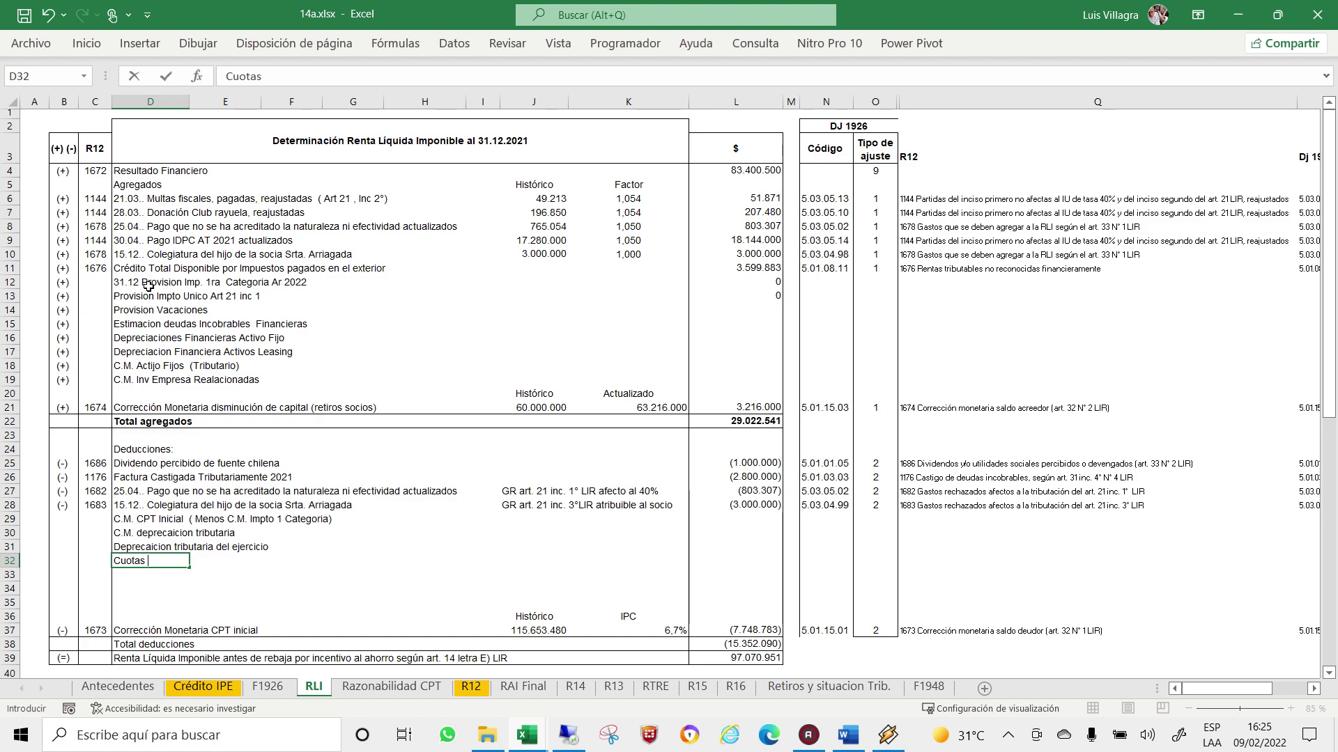
type(" leasing")
type(" ( va")
type("lor tr")
type("ibutario")
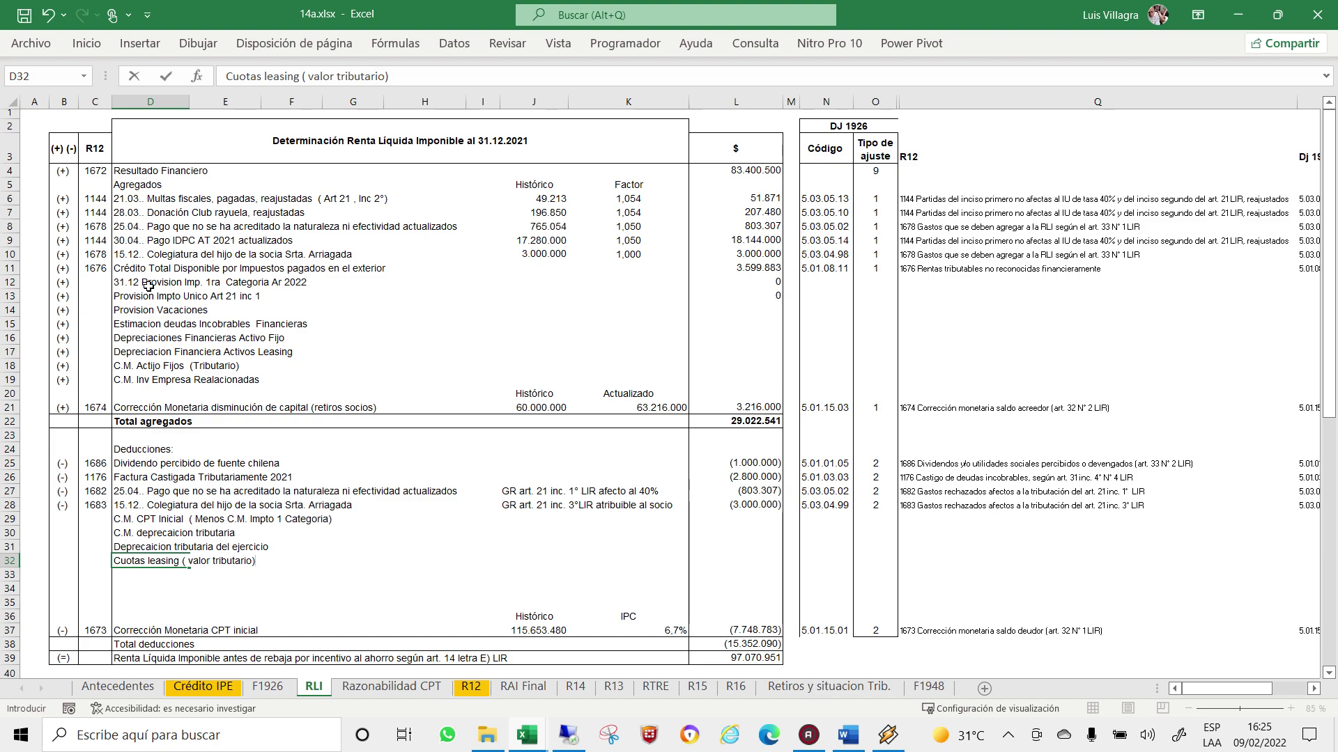
key("Return")
Add 'Ut. Devengada empresa realacionadas' and 'Dividendos percibidos ( Valor Historico)', fixing the 'Dicidendos' typo.
type("Ut")
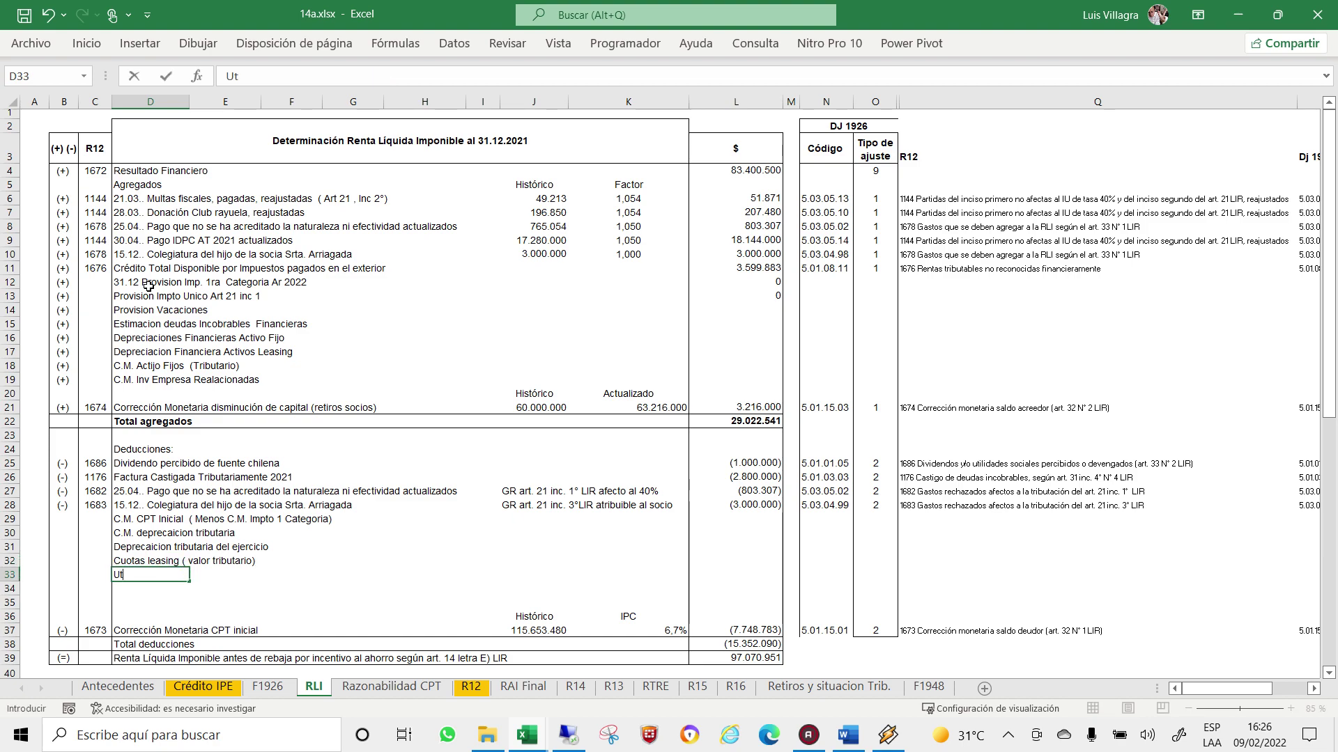
type(". Deven")
type("gada e")
type("mpresa r")
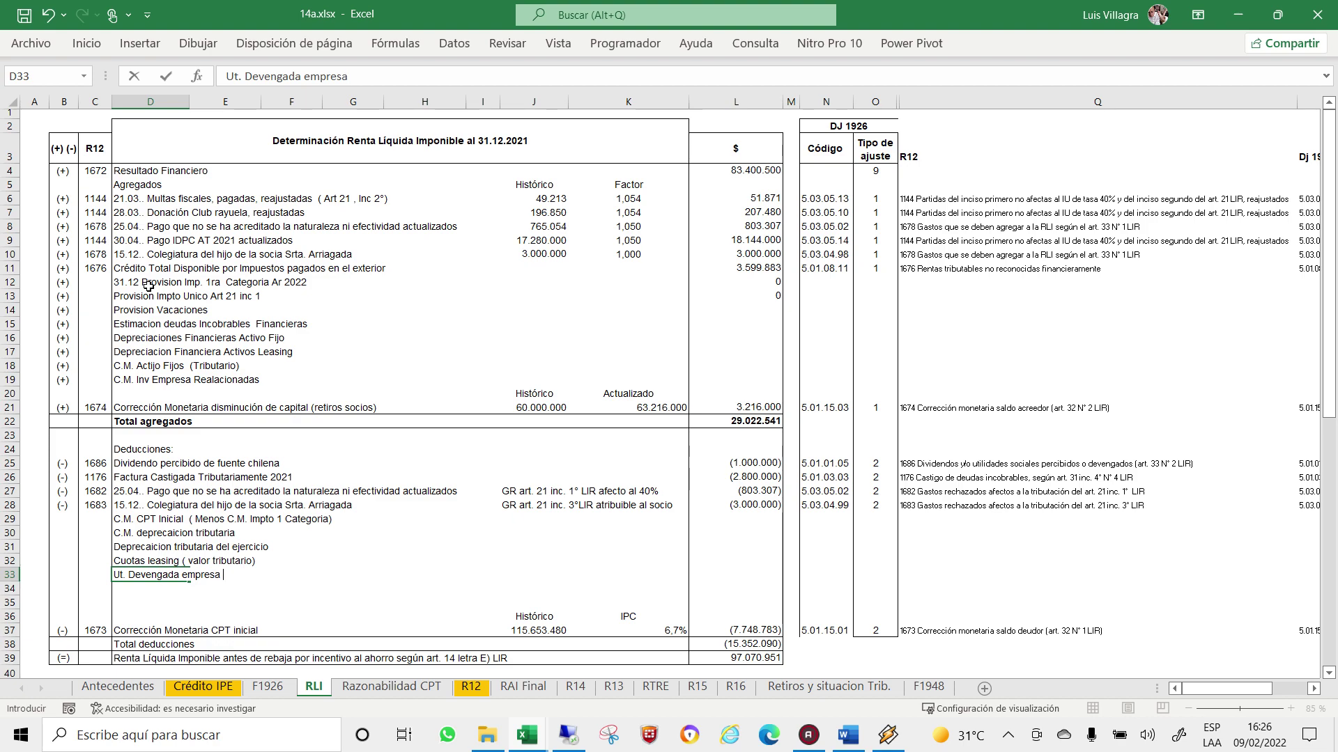
type("ealacionad")
type("as")
key("Return")
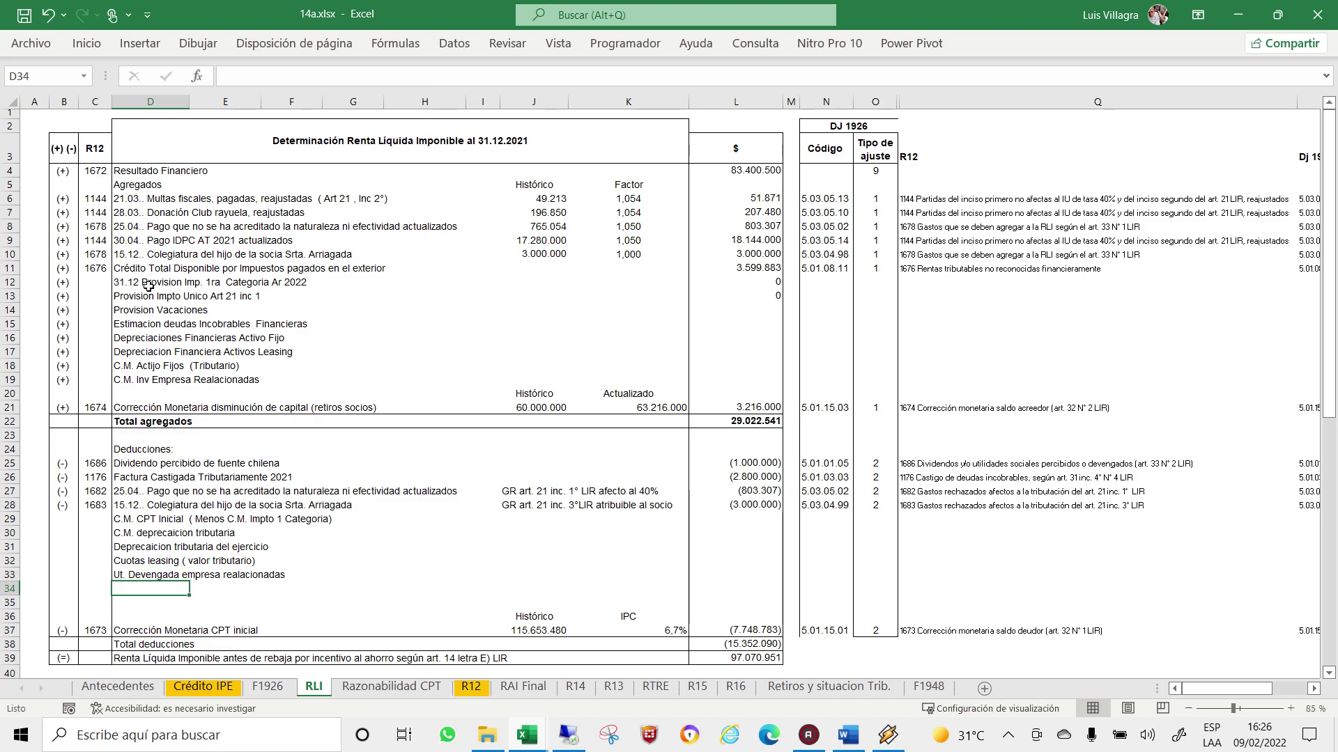
type("Diciden")
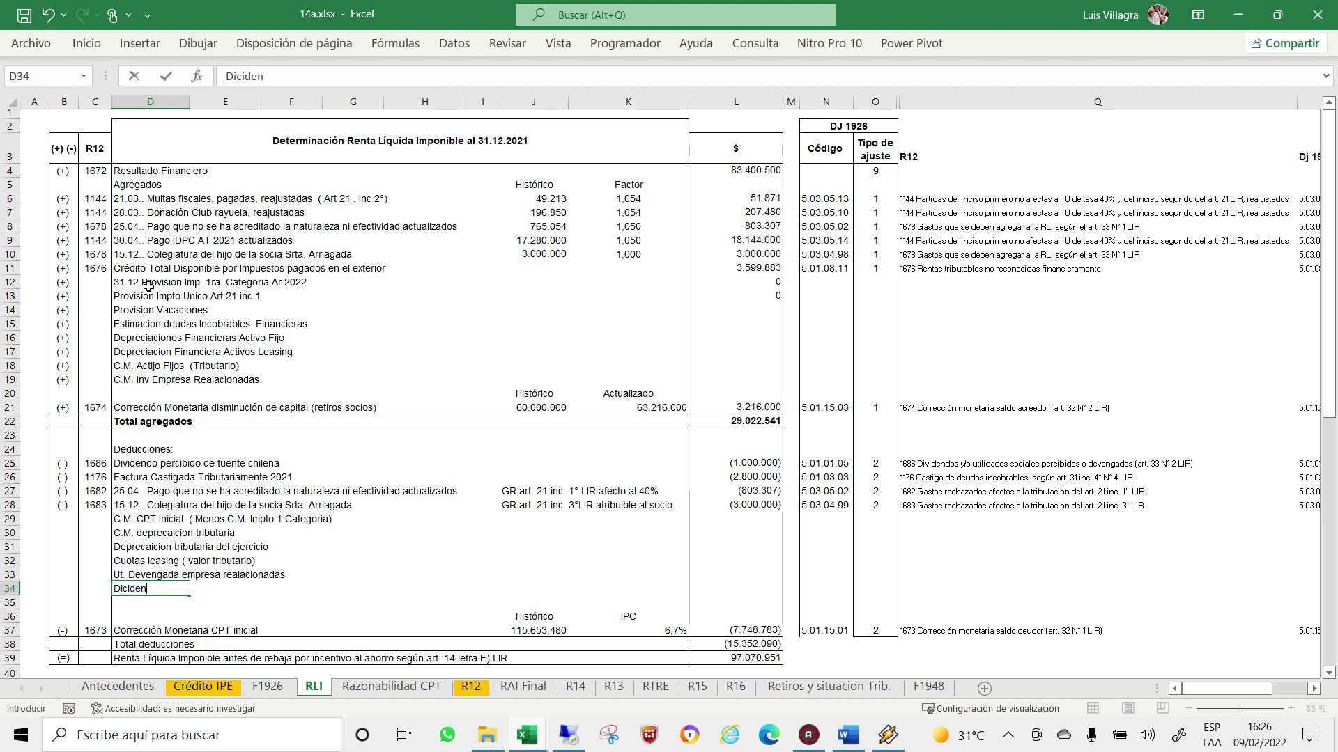
type("dos ")
type("percibidos ")
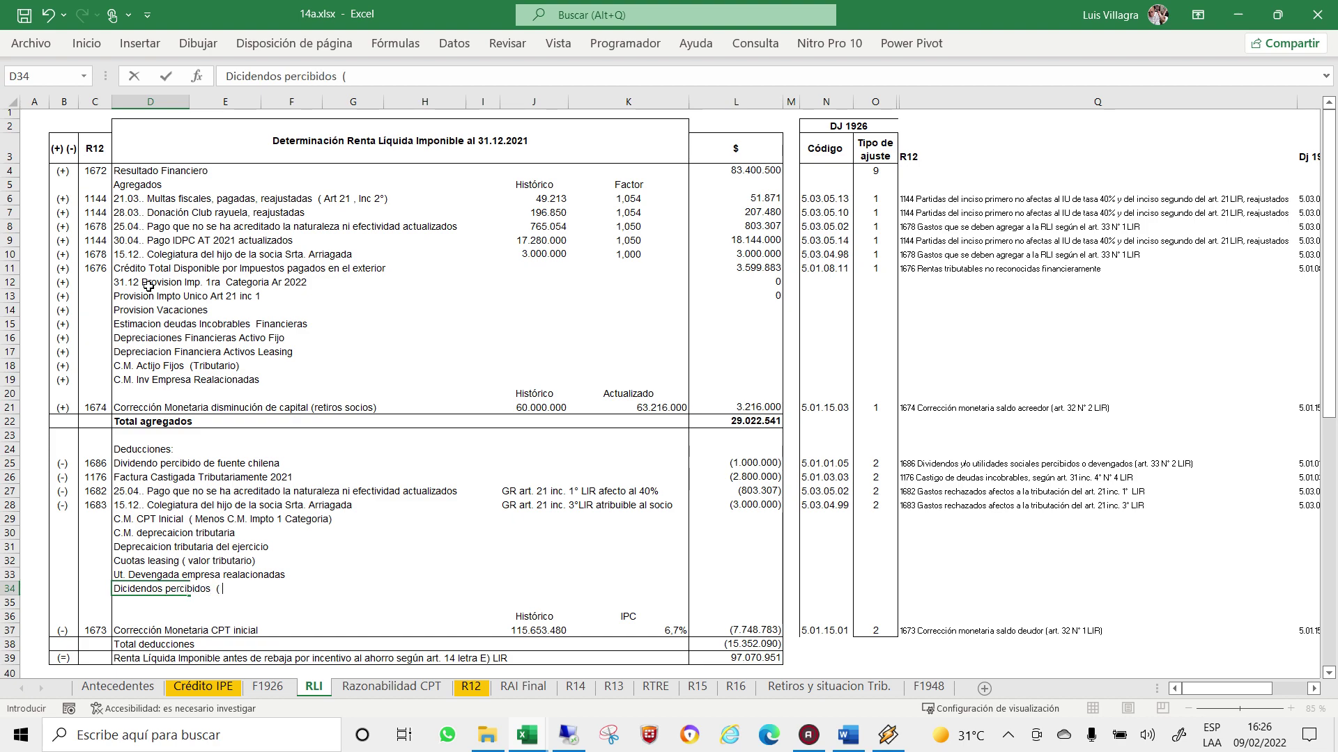
type(" ( Valor Historico")
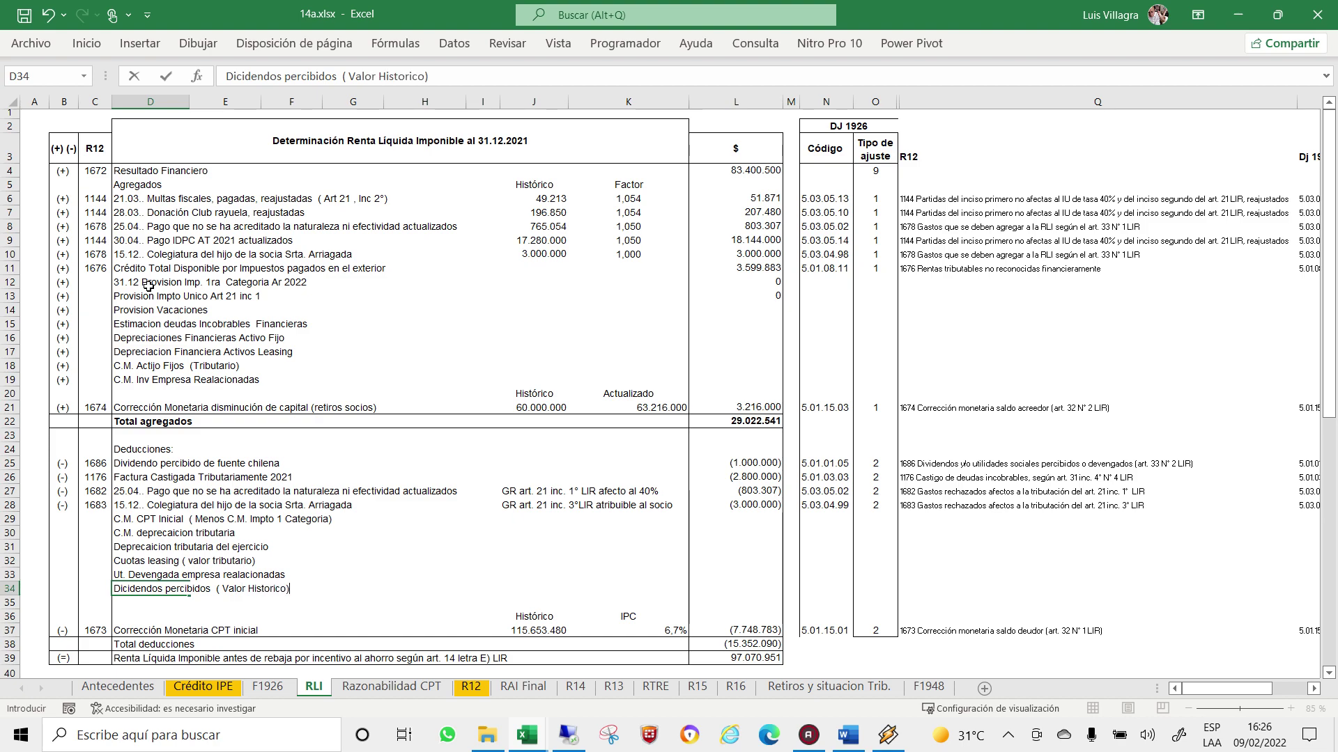
key("Return")
key("Up")
key("Up")
key("Down")
key("Down")
key("Up")
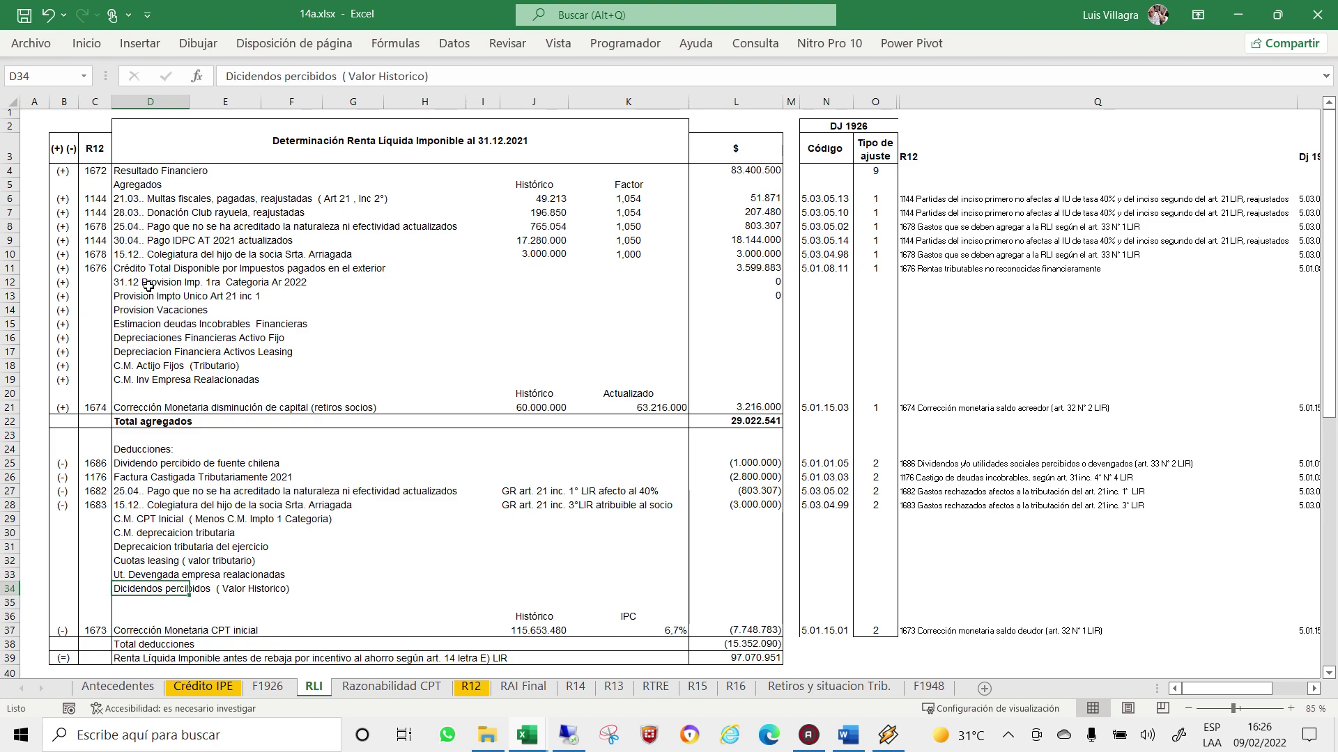
key("F2")
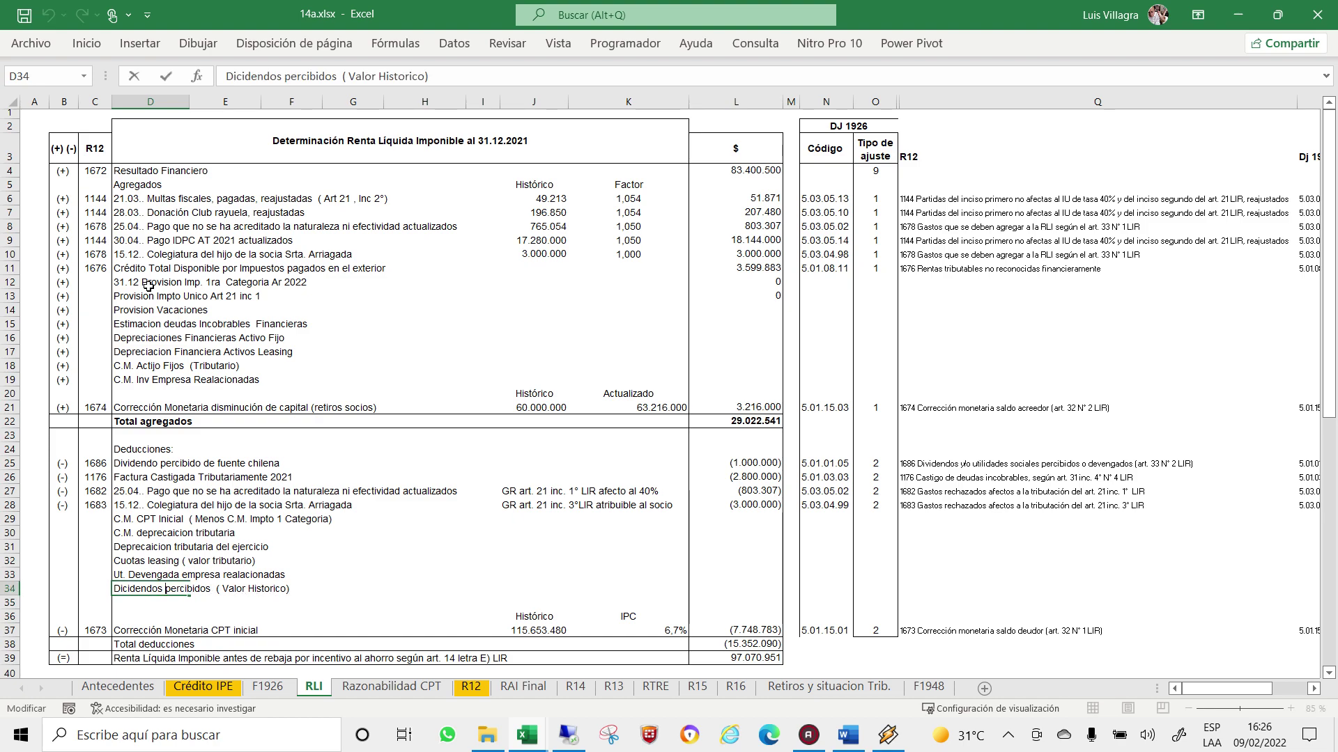
key("BackSpace")
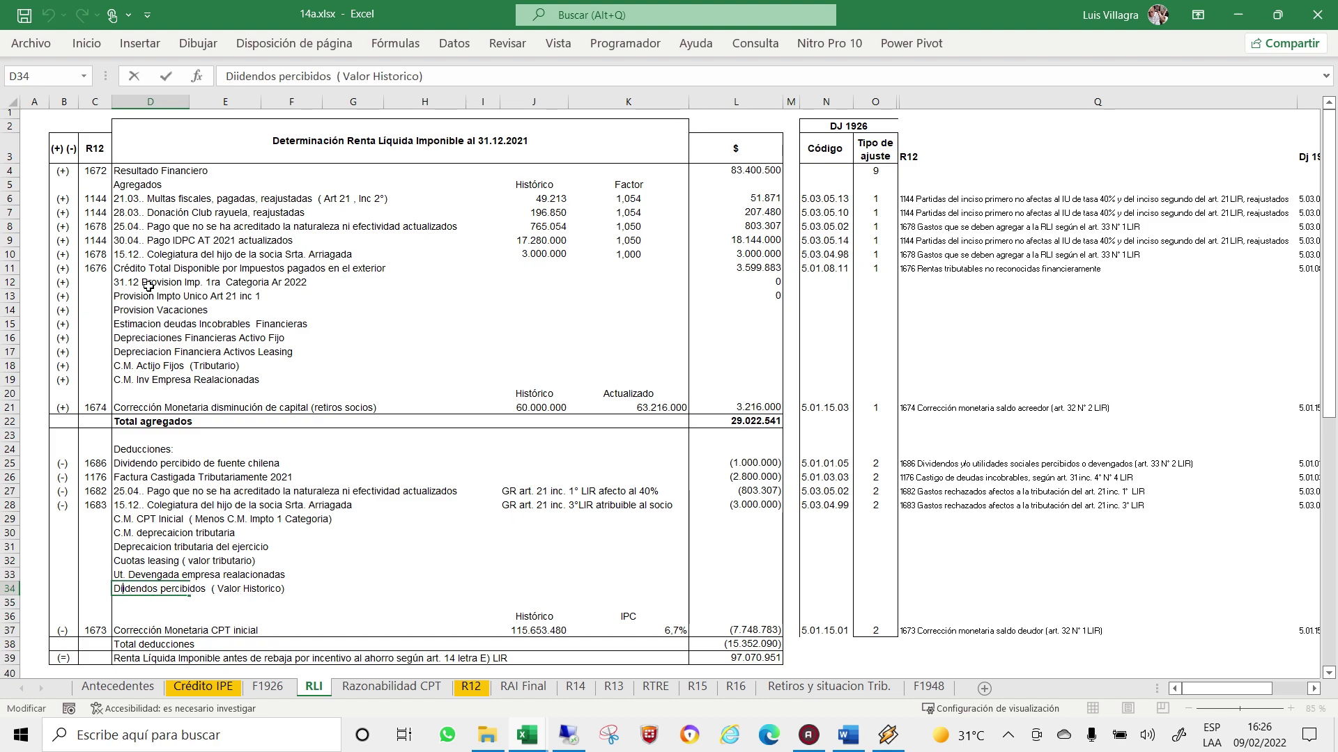
type("v")
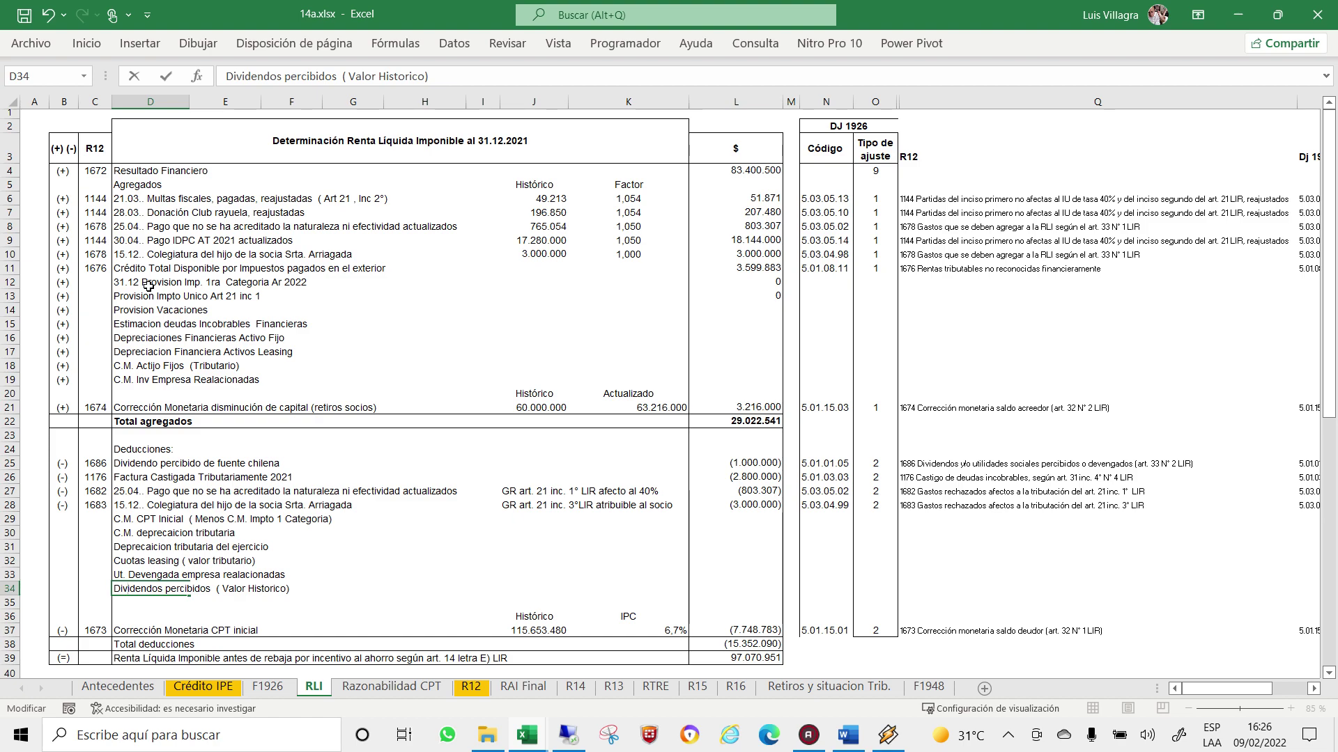
key("Return")
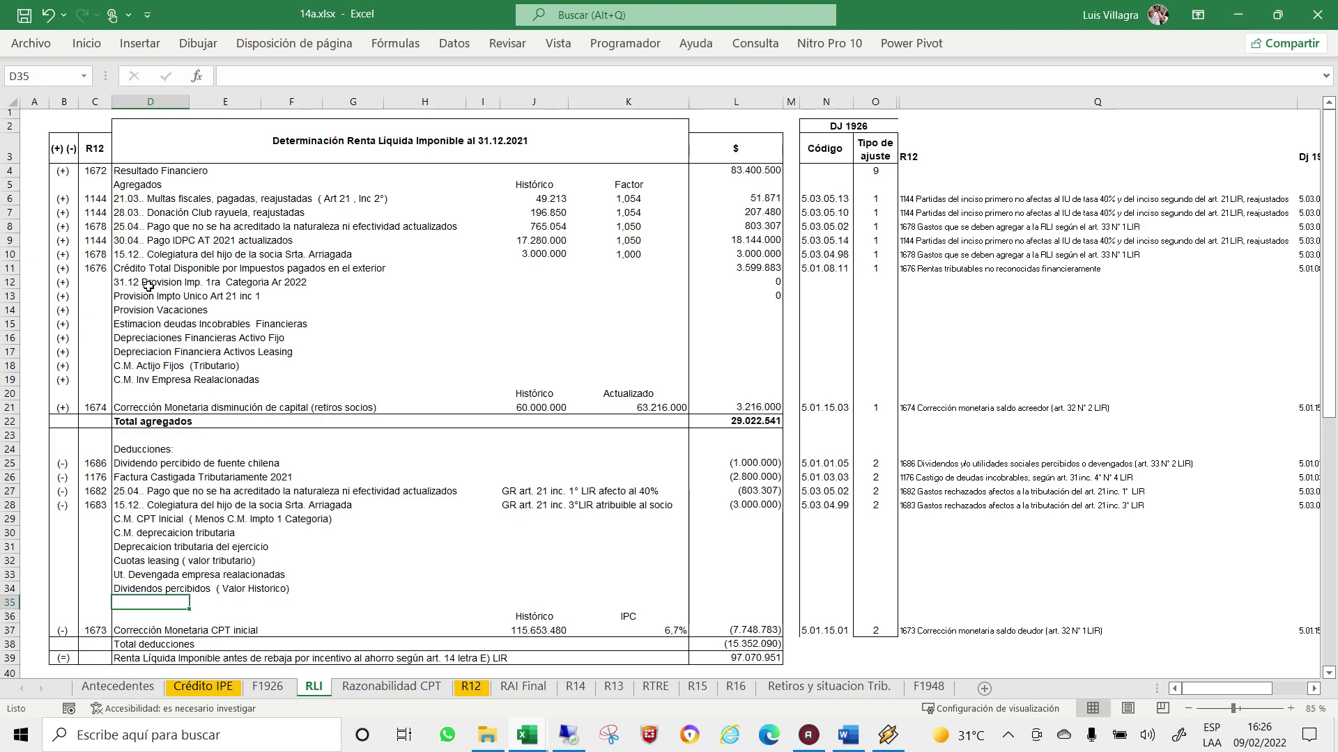
Copy the (-) sign from B28 into B29 through B34.
key("Up")
key("Up")
key("Up")
key("Up")
key("Up")
key("Up")
key("Left")
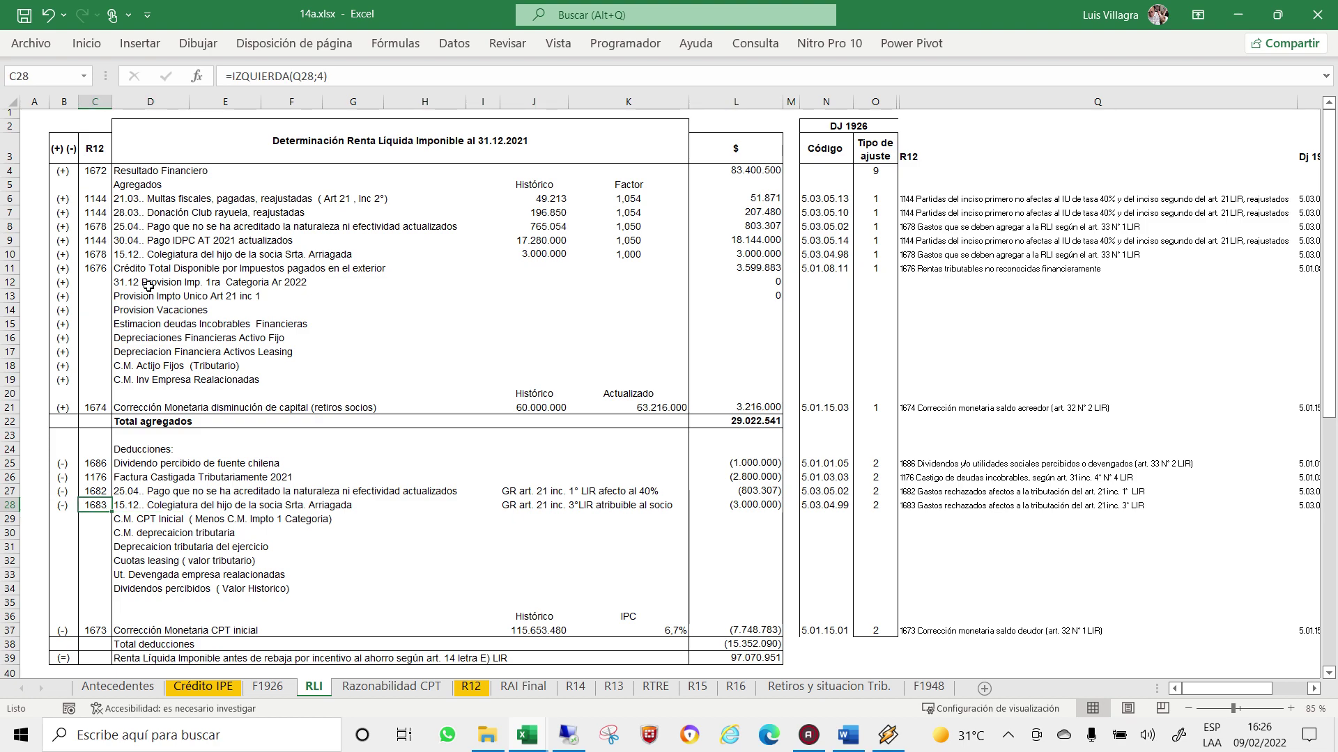
key("Left")
key("ctrl+c")
key("shift+Down")
key("shift+Down")
key("shift+Down")
key("shift+Down")
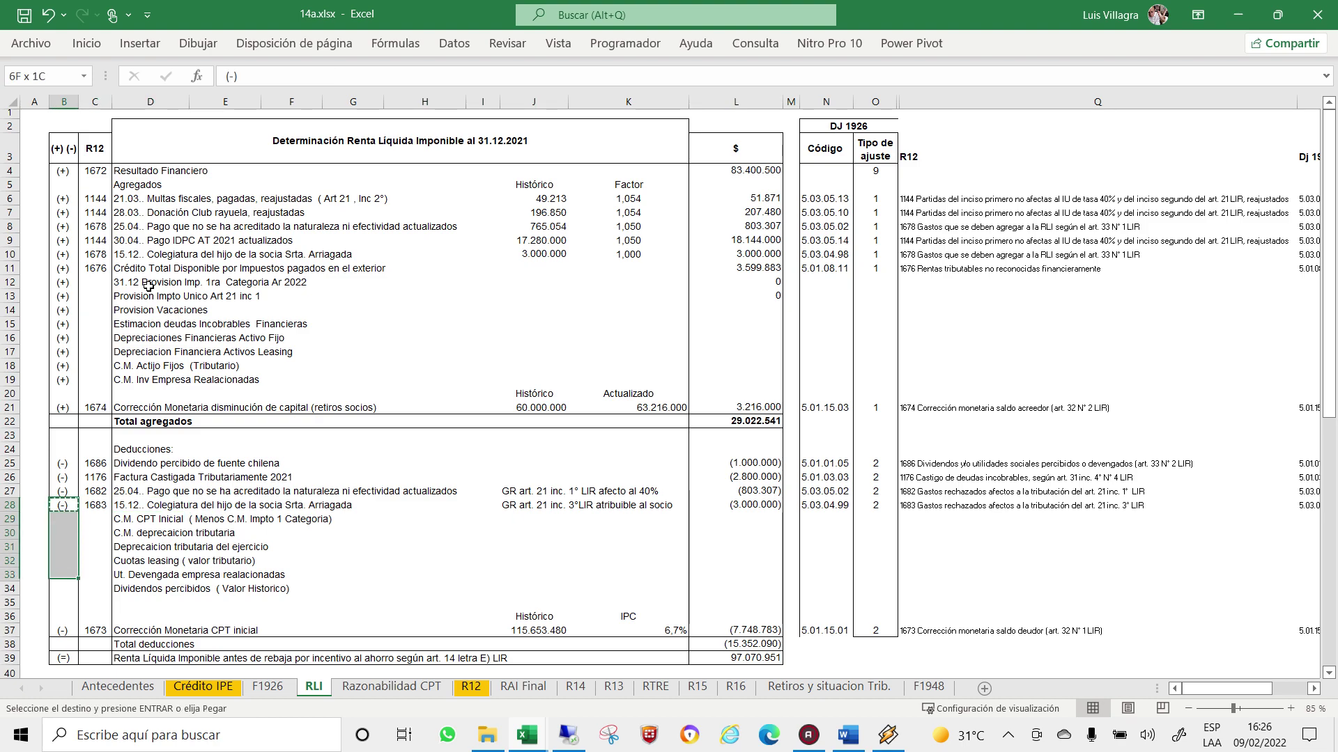
key("shift+Down")
key("Return")
Compare the row 29 C.M. CPT Inicial line with the row 37 correction and its L37 amount.
key("Down")
key("Down")
key("Down")
key("Right")
key("Right")
key("Right")
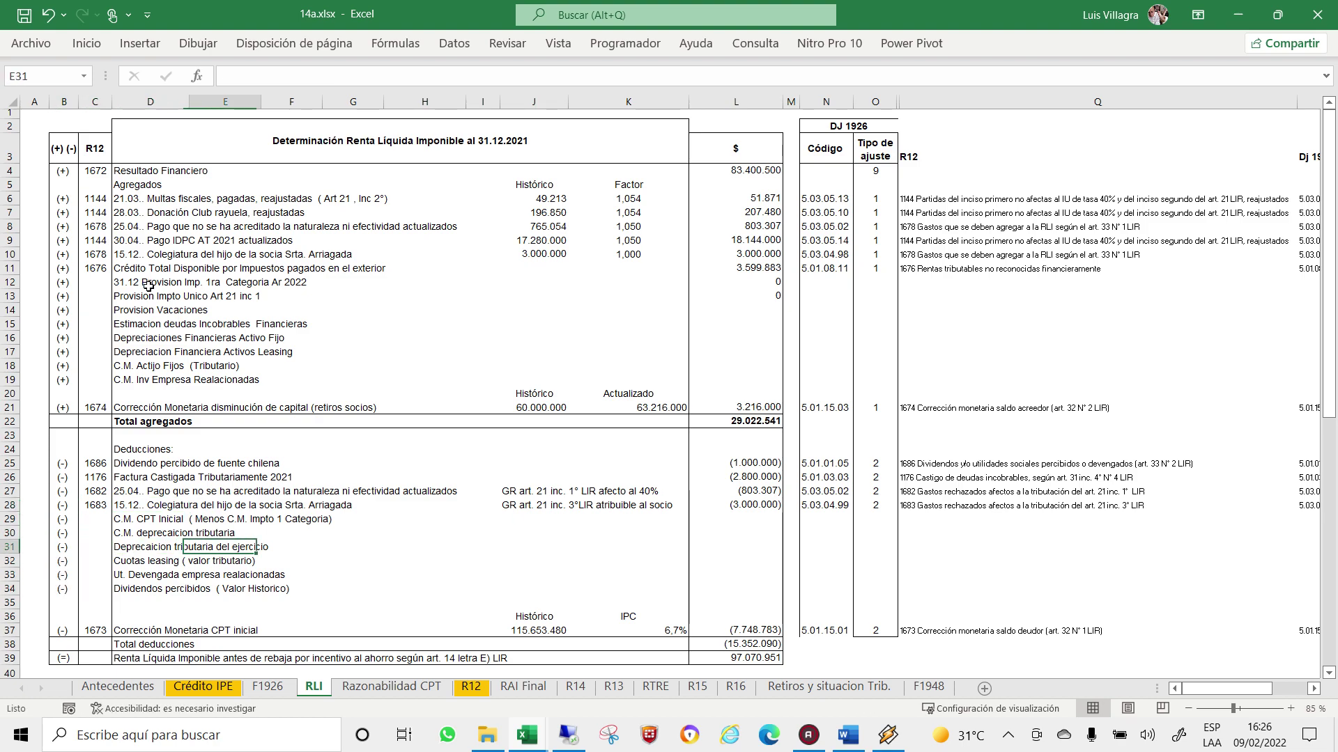
key("Right")
key("Right")
key("Right")
key("Right")
key("Right")
key("Right")
key("Right")
key("Down")
key("Down")
key("Down")
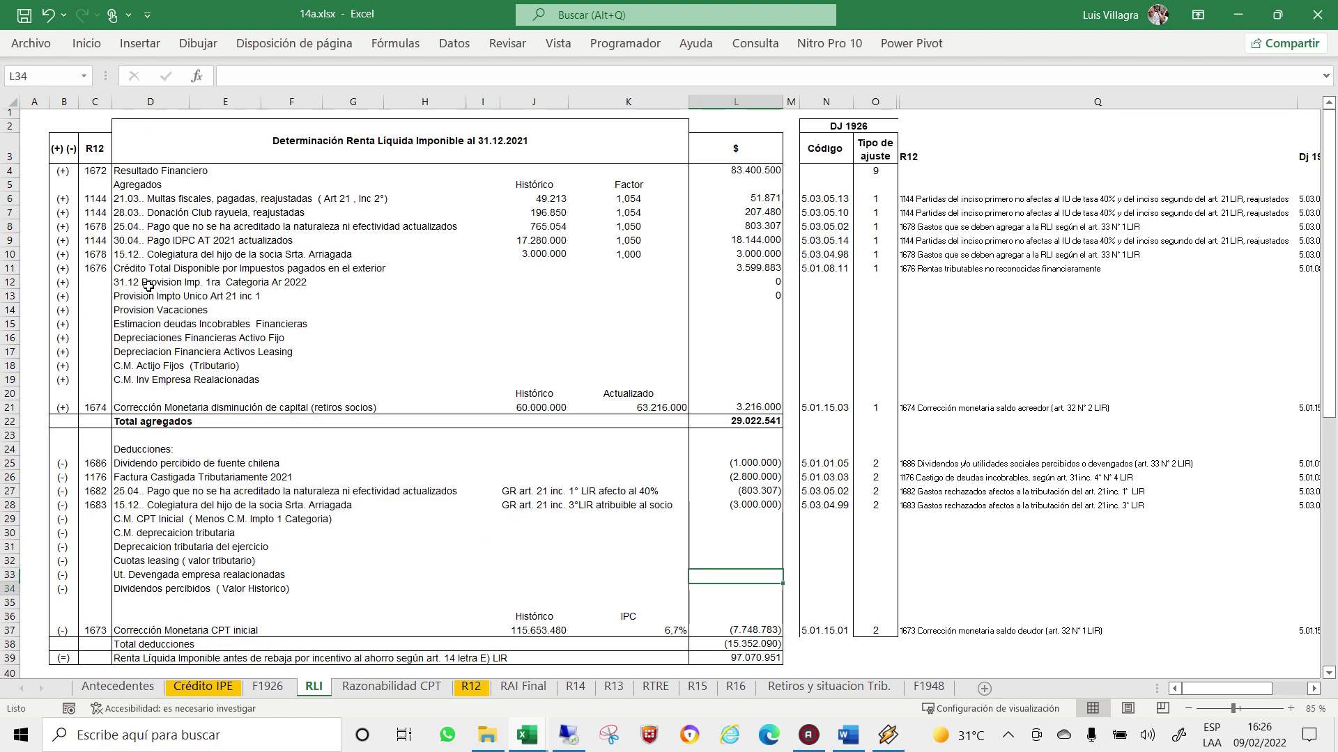
key("Down")
key("Down")
key("Down")
key("Left")
key("Left")
key("Left")
key("Left")
key("Left")
key("Left")
key("Left")
key("Left")
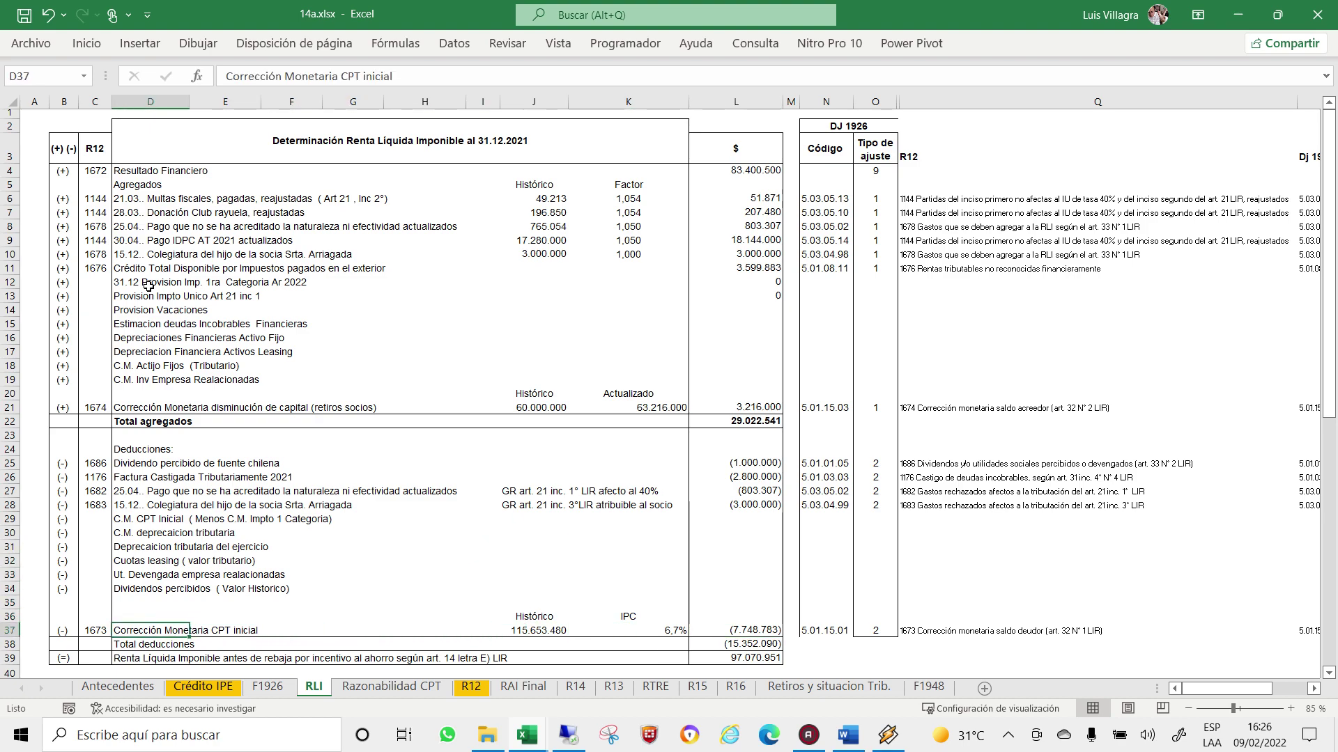
key("Up")
key("Up")
key("Up")
key("Up")
key("Up")
key("Up")
key("Up")
key("Up")
key("Up")
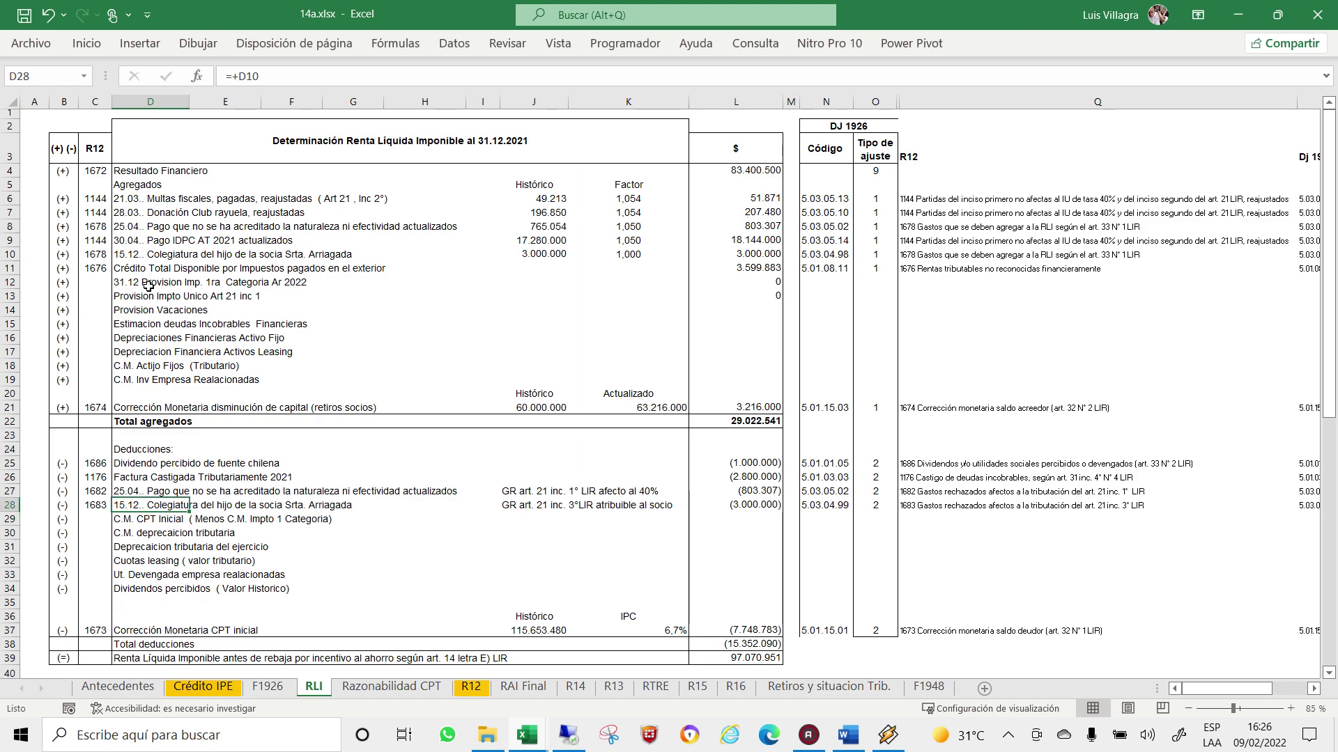
key("Down")
key("Down")
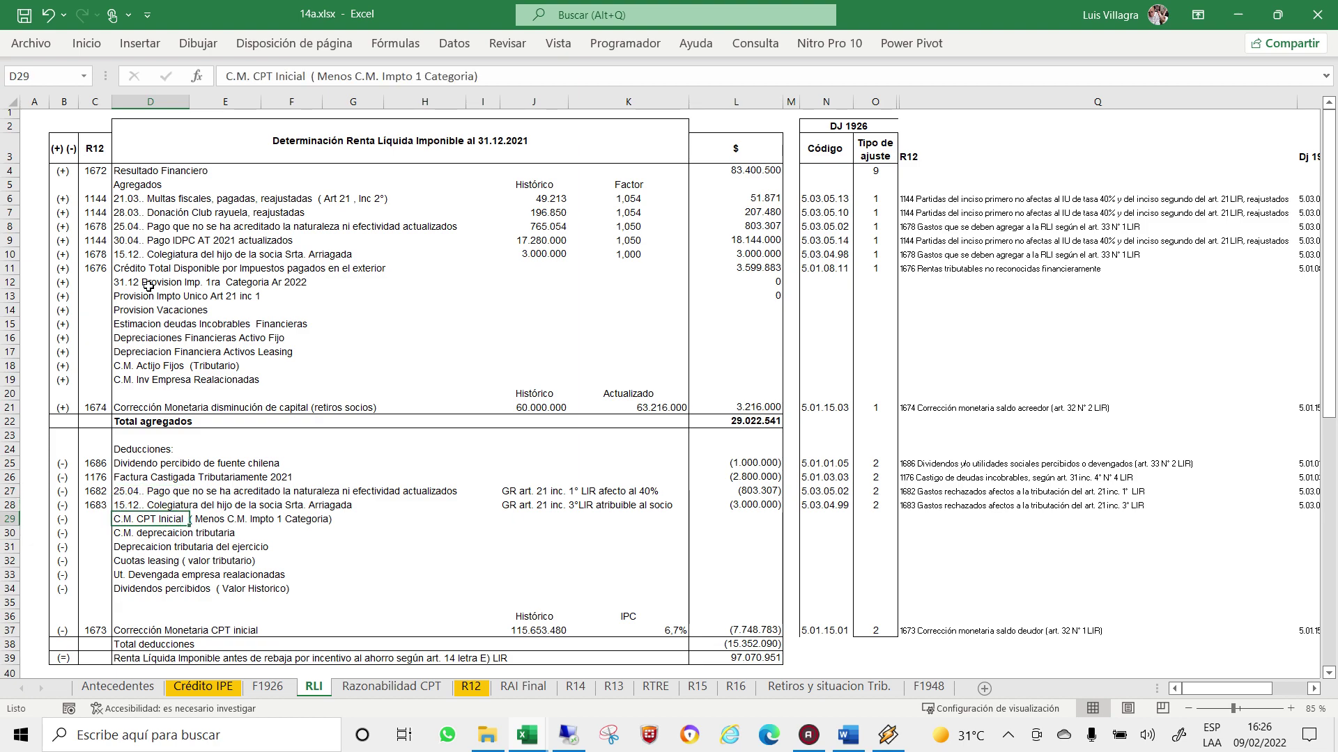
key("Down")
key("Down")
key("Down")
key("Down")
key("Down")
key("Down")
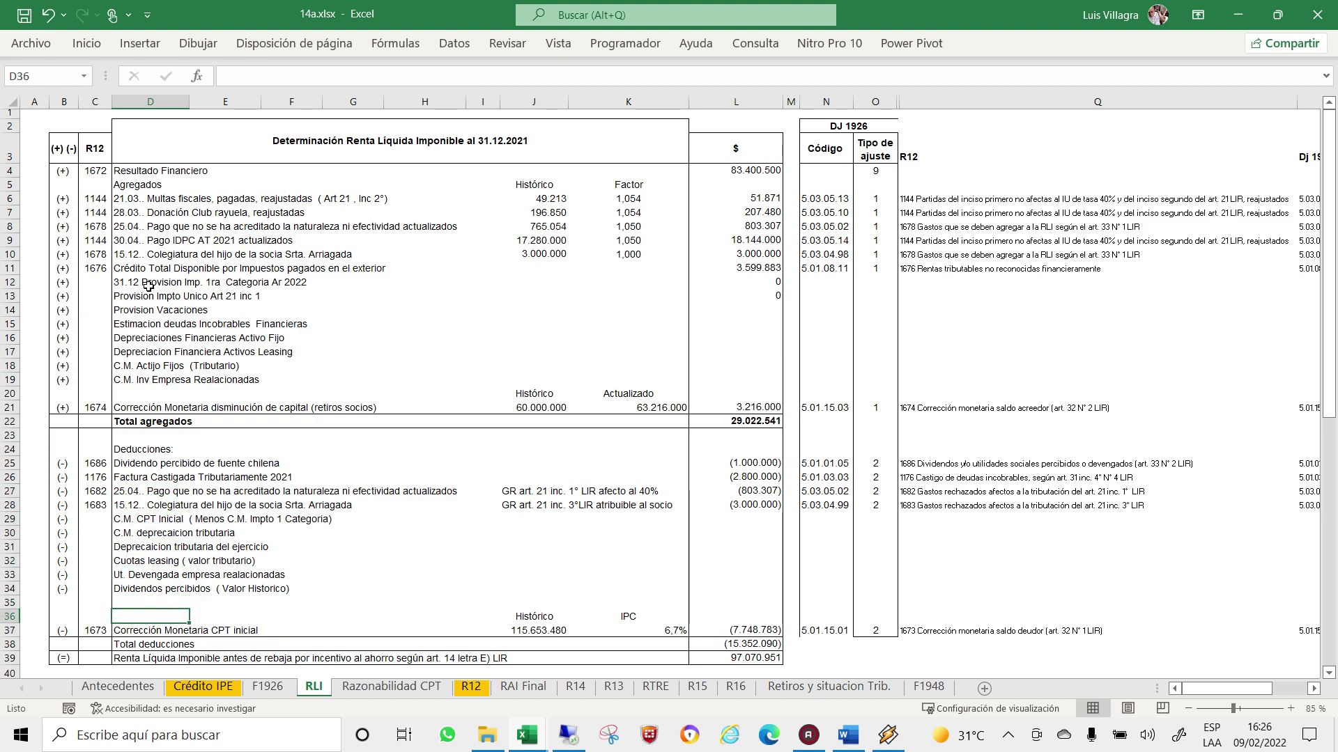
key("Down")
key("Down")
key("Up")
key("Up")
key("Up")
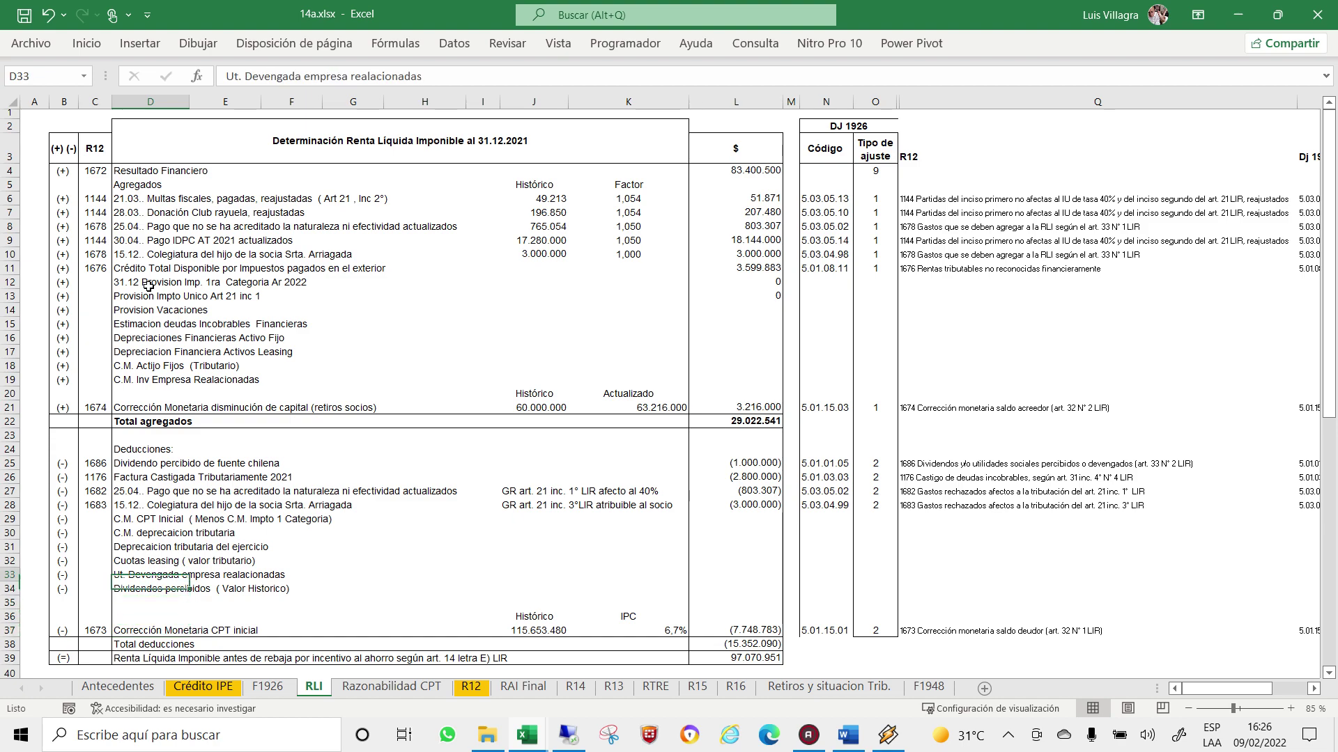
key("Up")
key("Up")
key("Up")
key("Up")
key("Down")
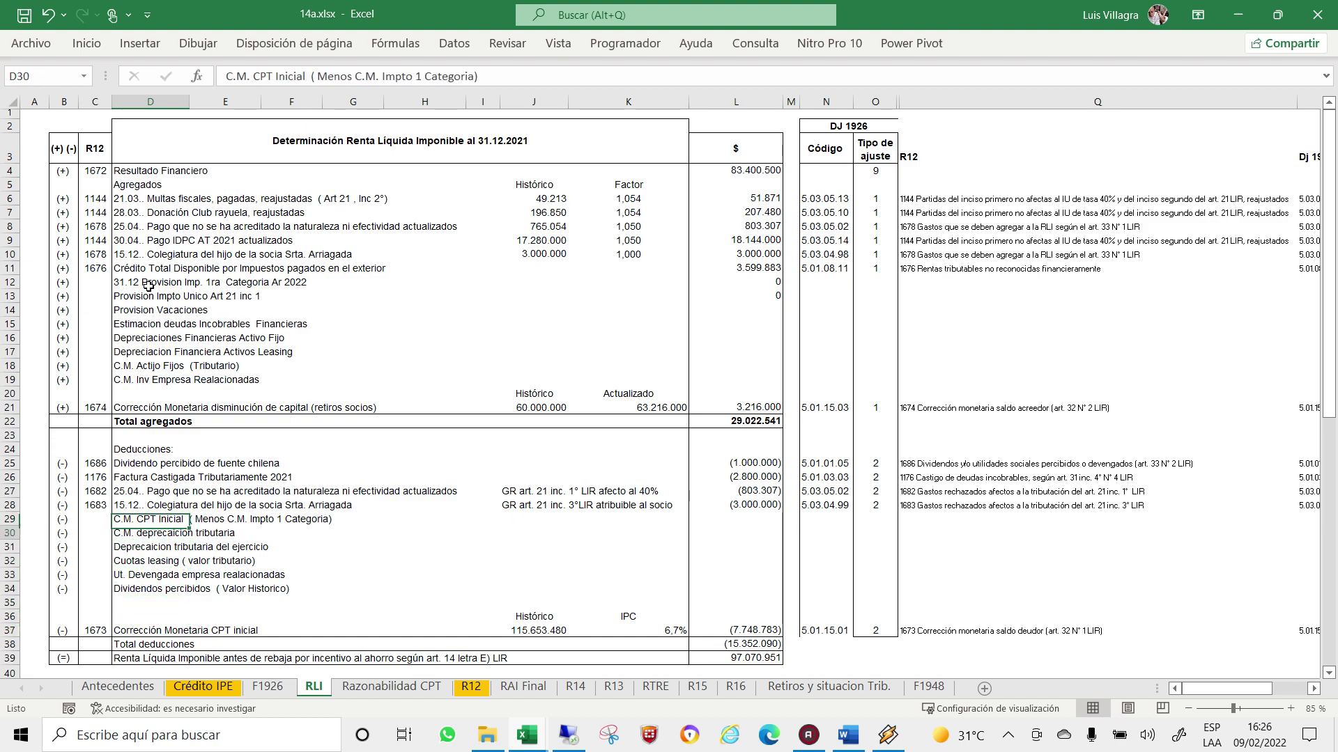
key("Down")
key("Down")
key("Down")
key("Down")
key("Down")
key("Down")
key("Down")
key("Down")
key("Up")
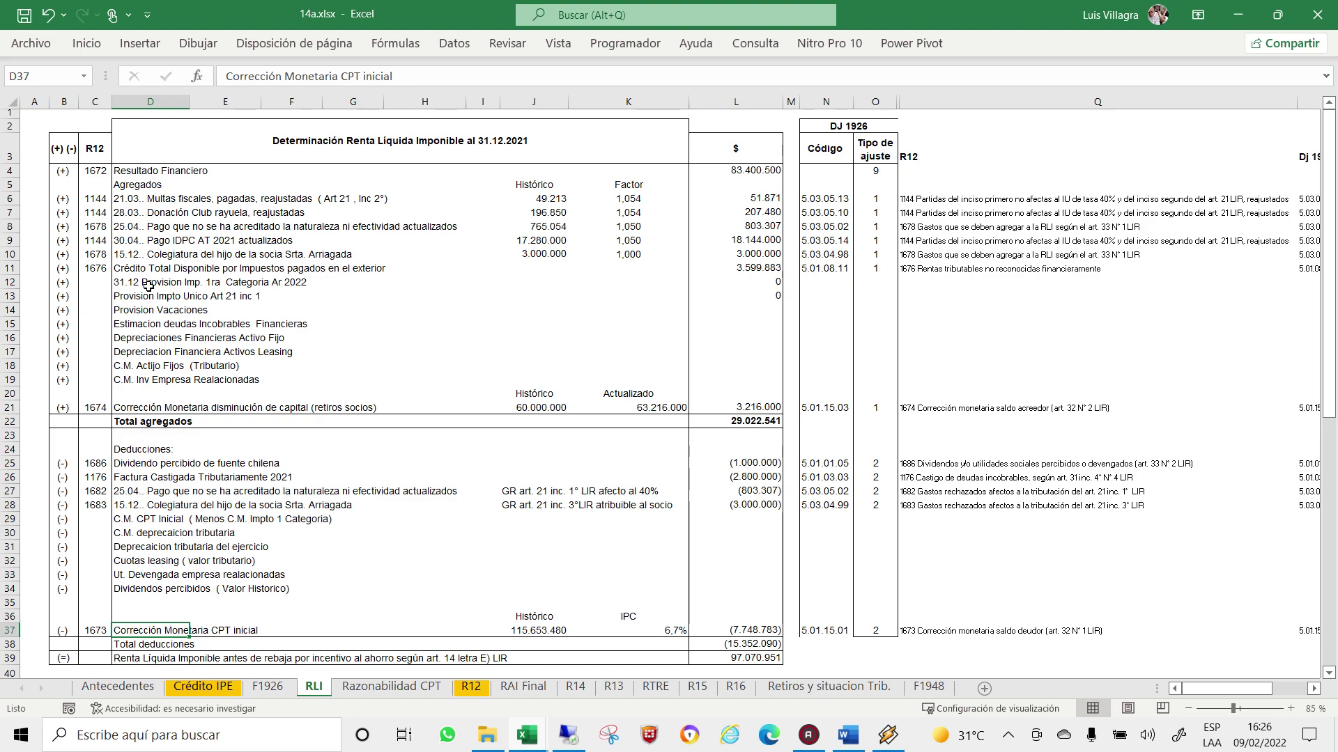
Append '( Menos C.M. Impto 1 Categoria)' to the Corrección Monetaria CPT inicial description in D37.
key("F2")
type("(")
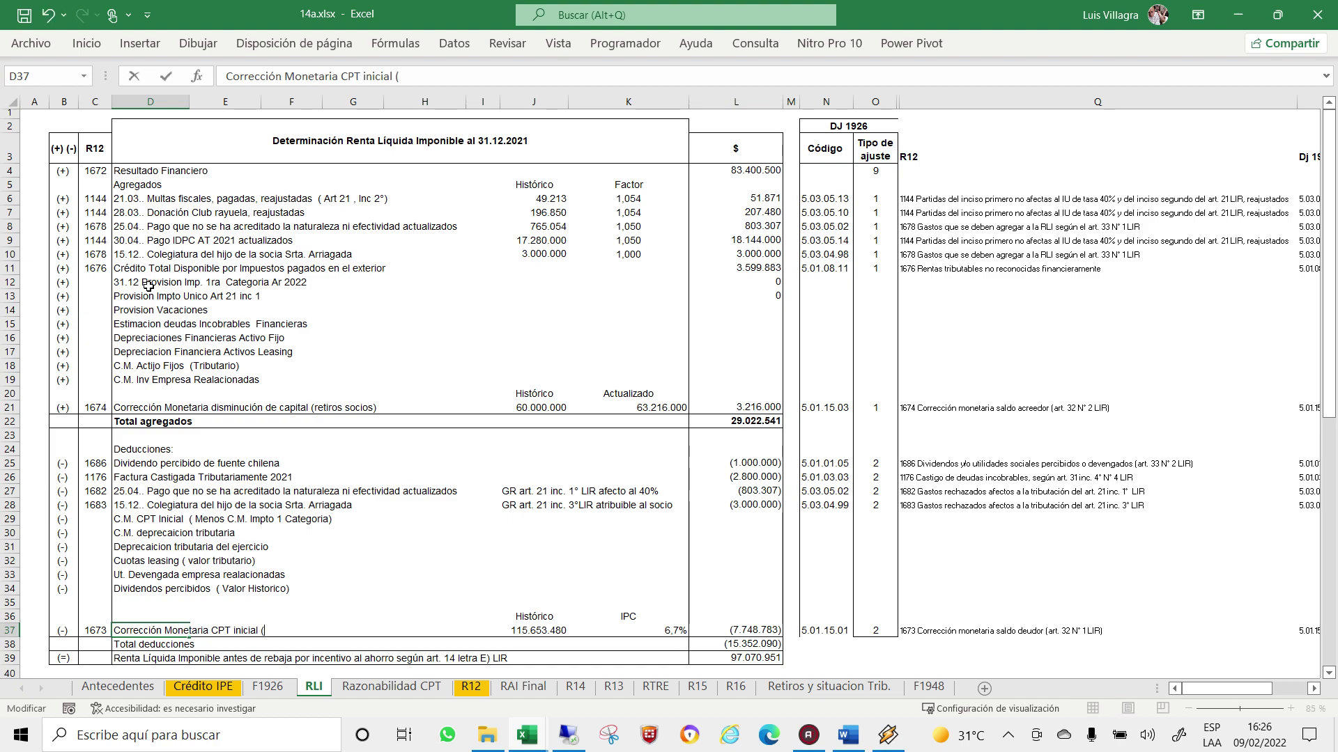
type("  Menos")
type(" C.")
type("M. Impto 1 ")
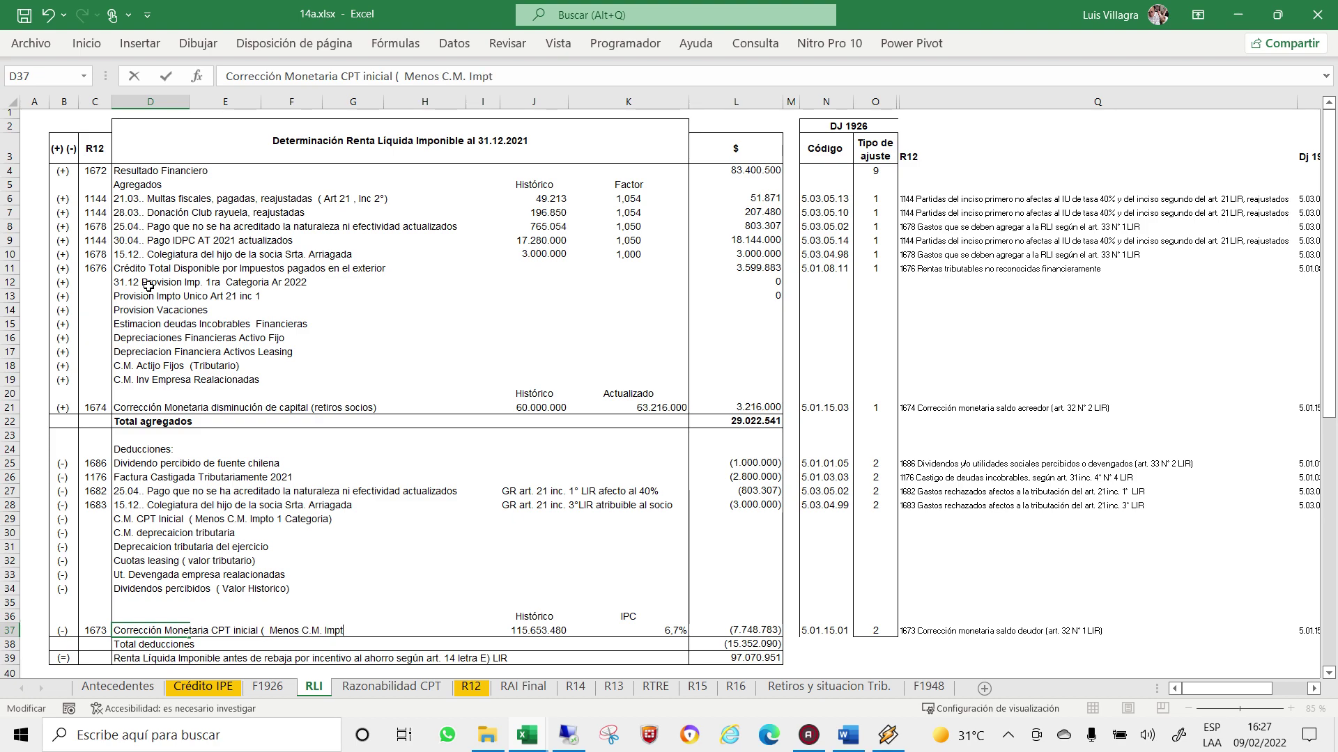
type("Categor")
type("ia")
key("ctrl+Return")
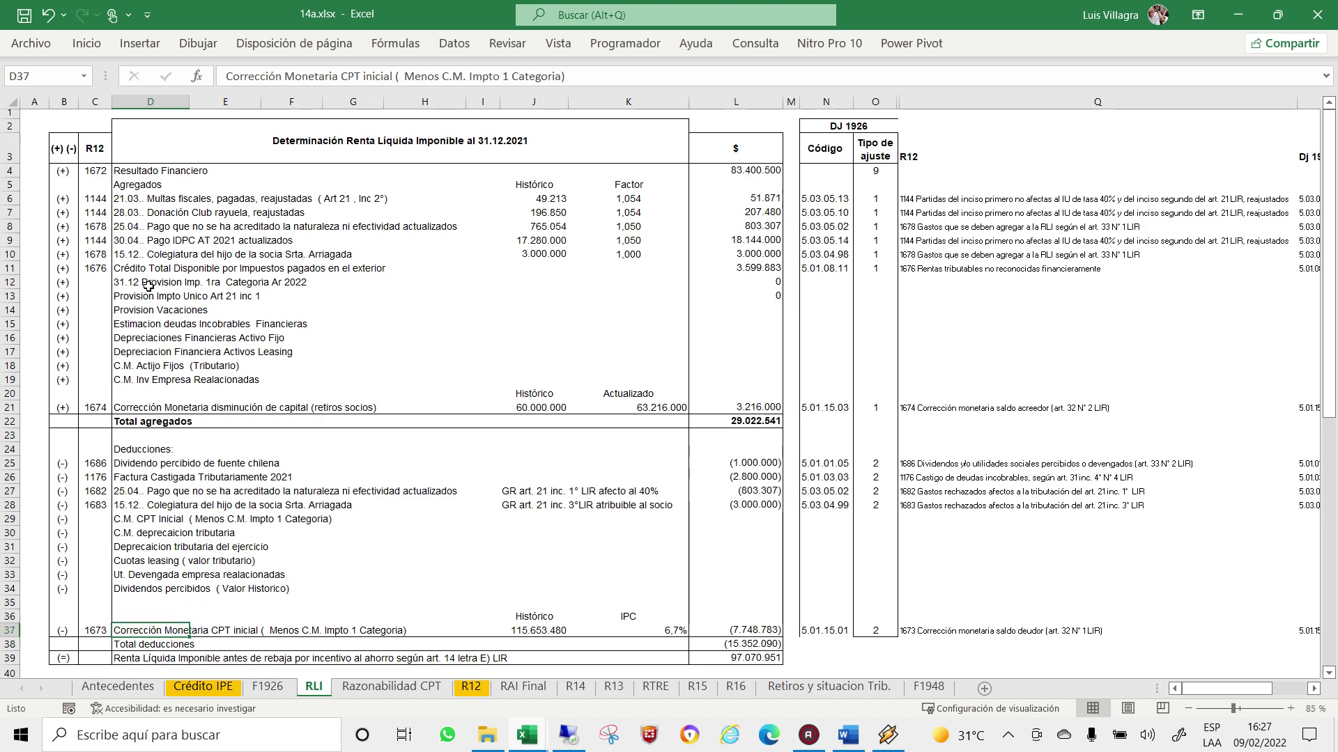
key("Up")
key("Up")
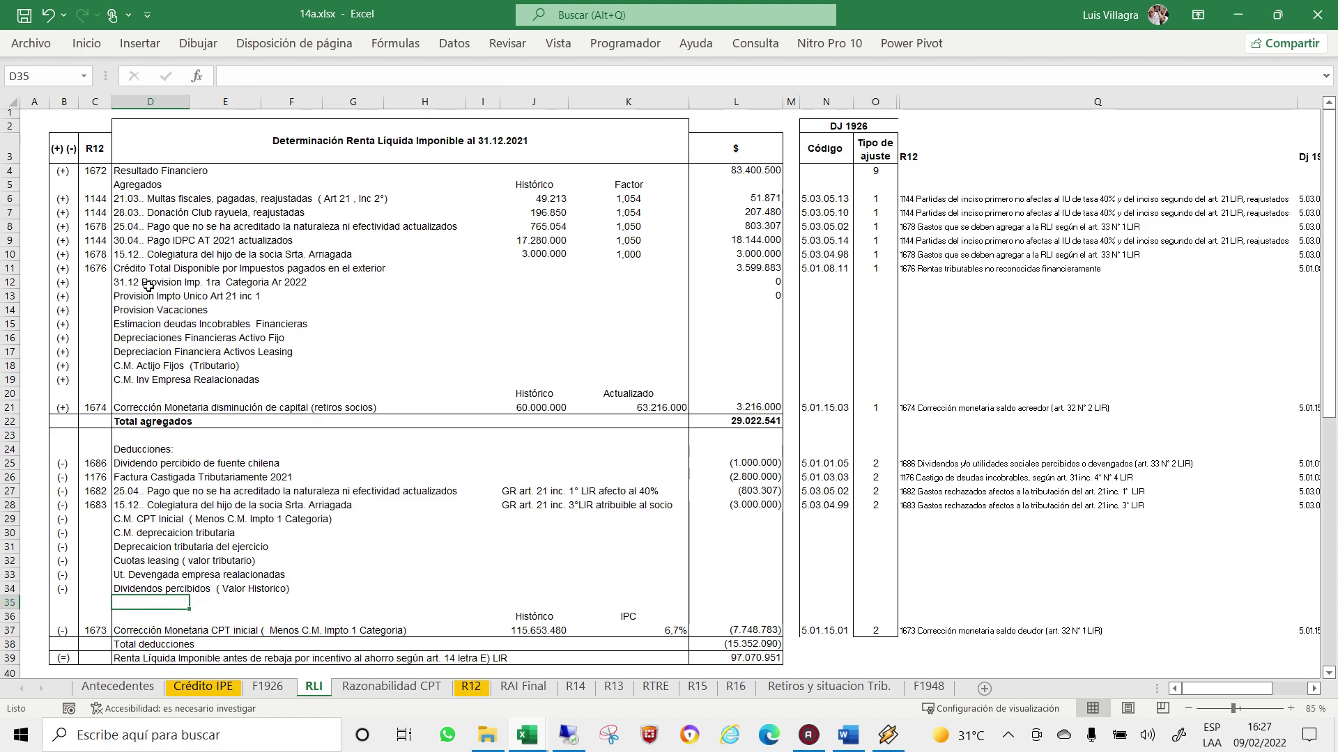
Delete the duplicate C.M. CPT Inicial deduction row 29.
left_click(11, 520)
right_click(11, 519)
left_click(63, 380)
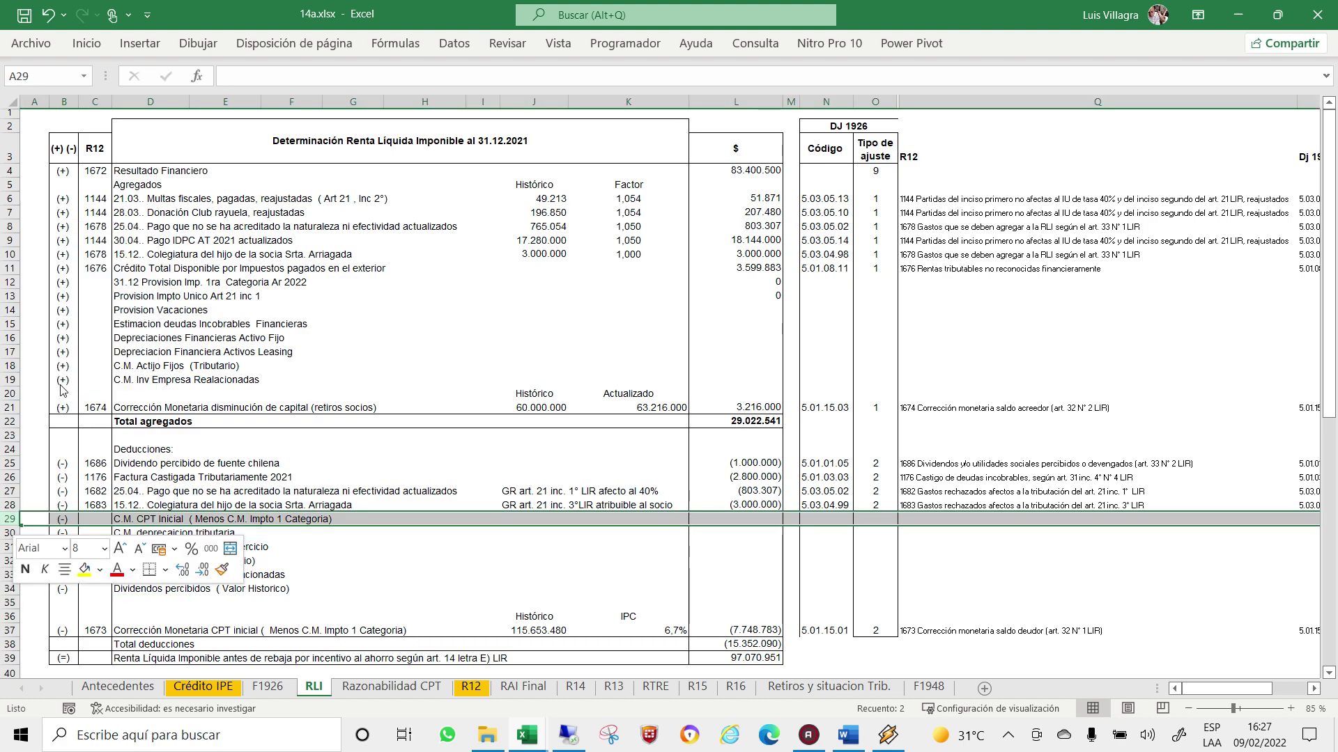
Inspect the row 8 description, the J8 historic value formula and the D36 deduction.
left_click(273, 323)
left_click(251, 228)
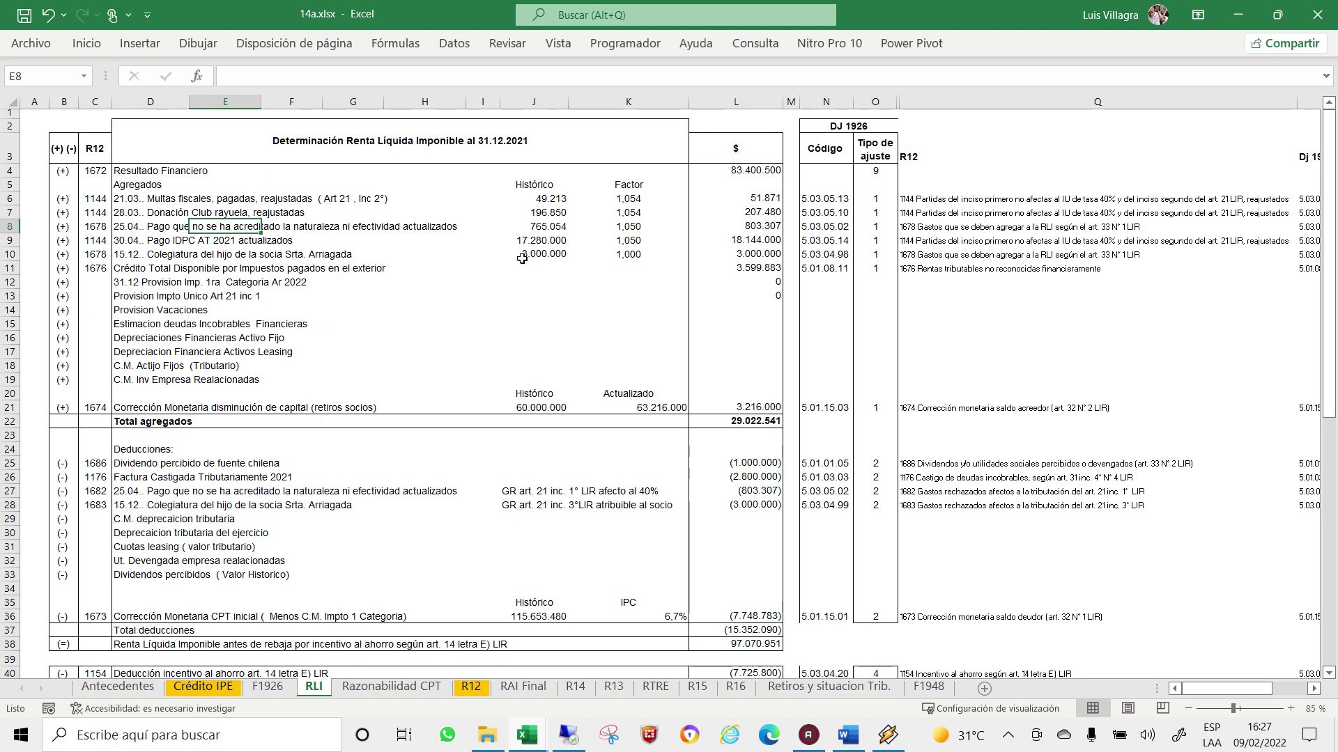
left_click(540, 228)
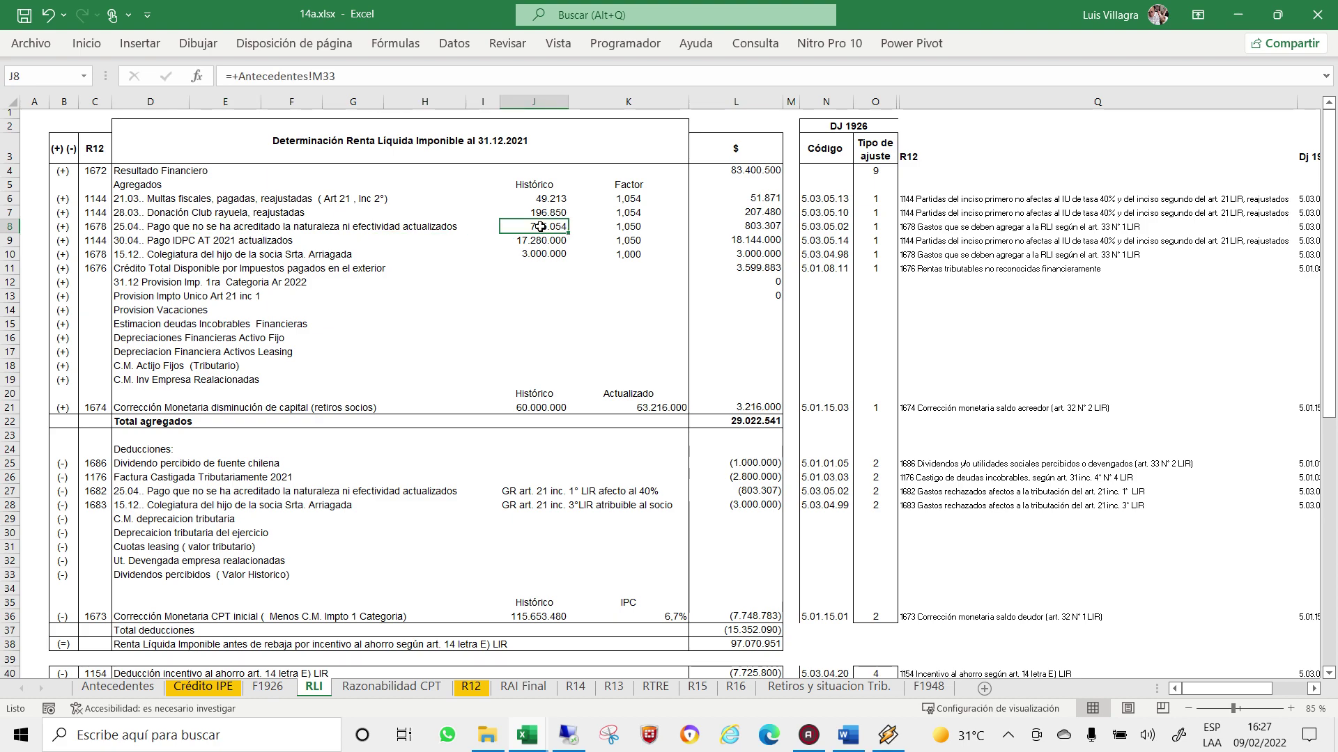
left_click(152, 616)
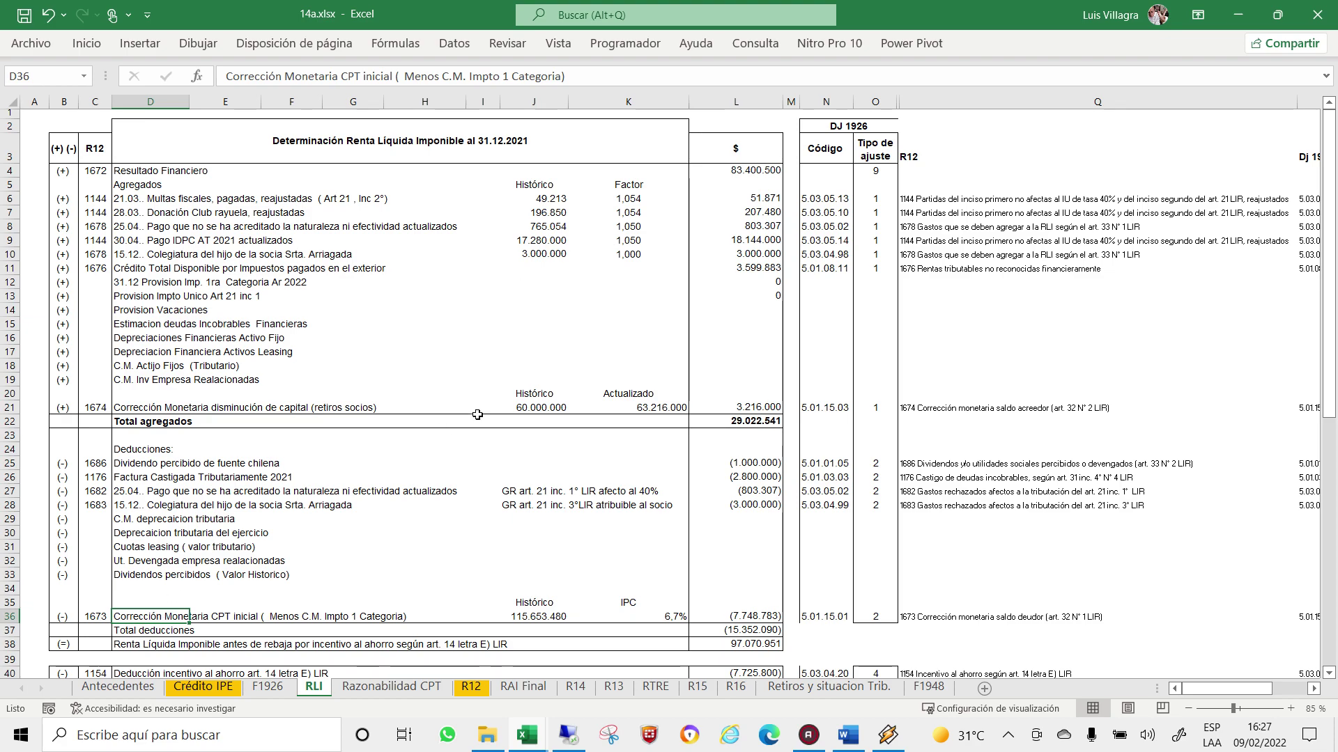
scroll(474, 334, "down", 1)
scroll(477, 414, "down", 1)
Copy adjustment type 2 from row 28 into deduction rows 29 to 33.
left_click(180, 465)
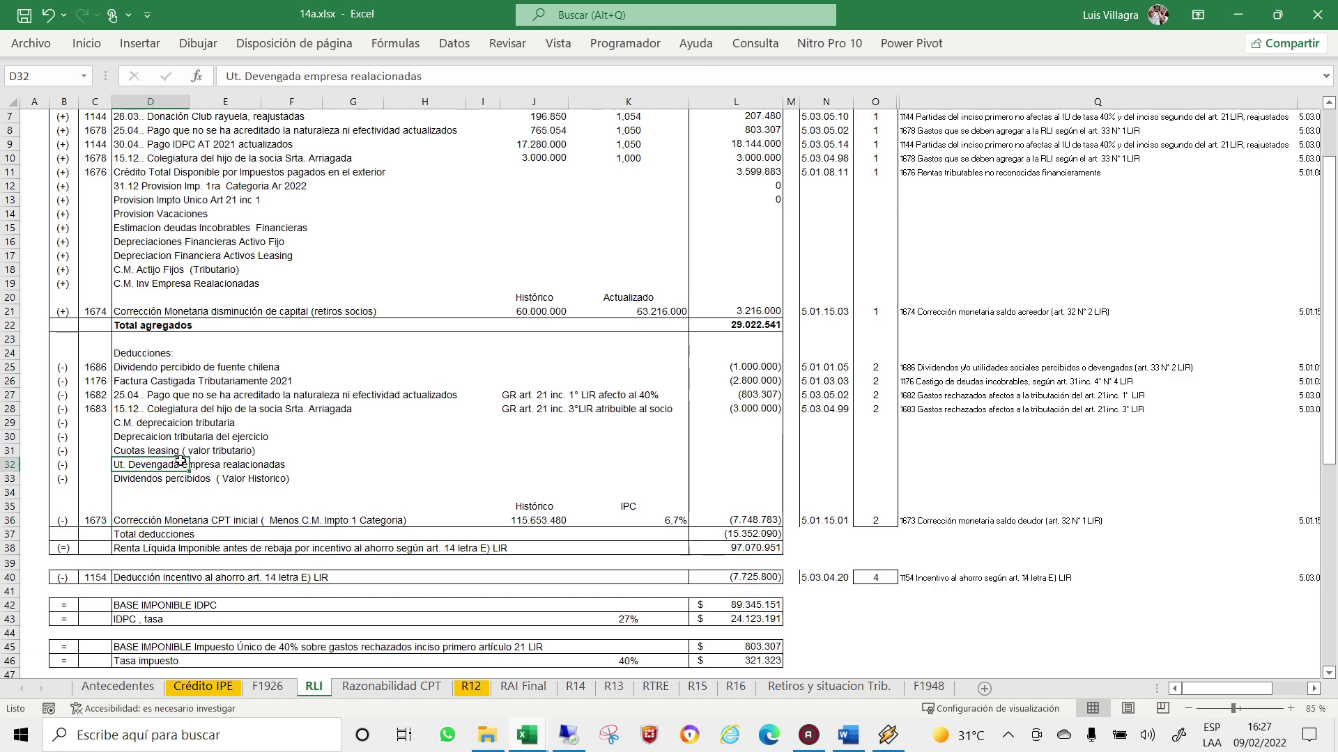
left_click(115, 422)
left_click(98, 425)
left_click(738, 381)
left_click(976, 409)
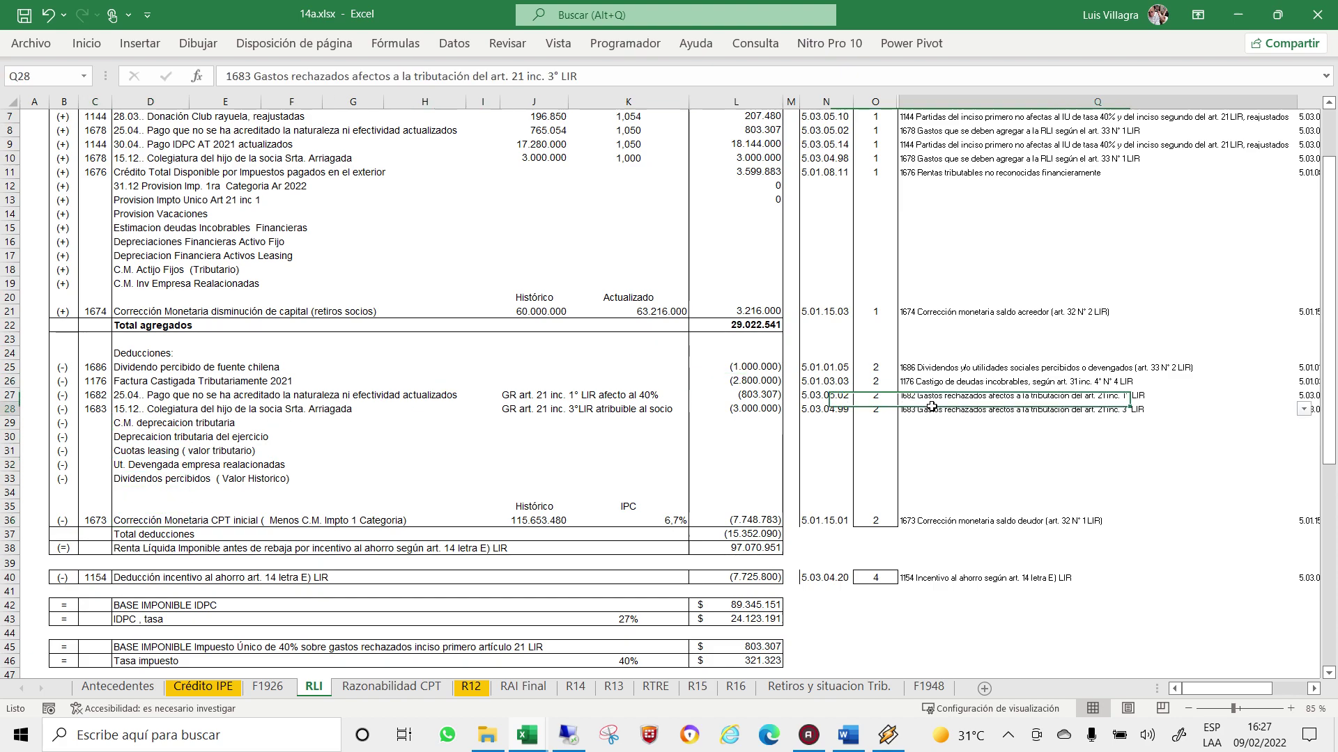
left_click(879, 409)
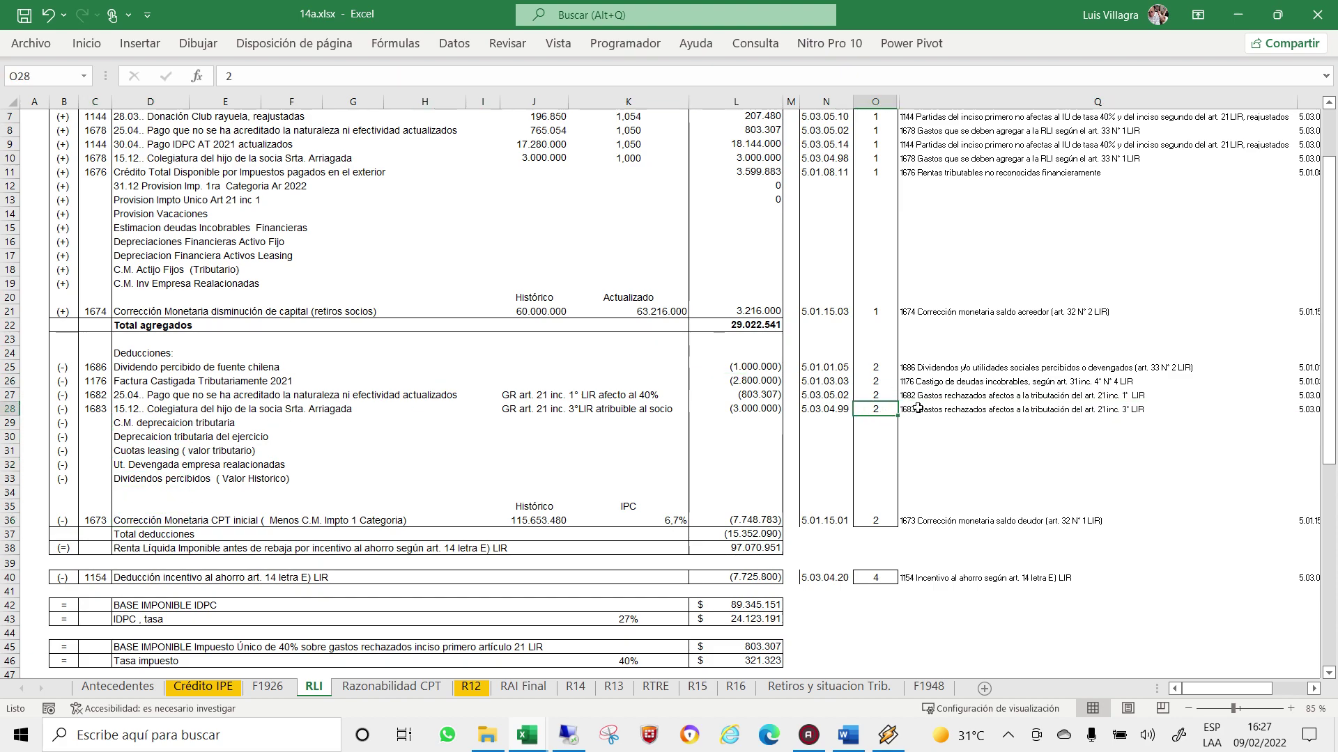
key("ctrl+c")
left_click_drag(876, 411, 876, 456)
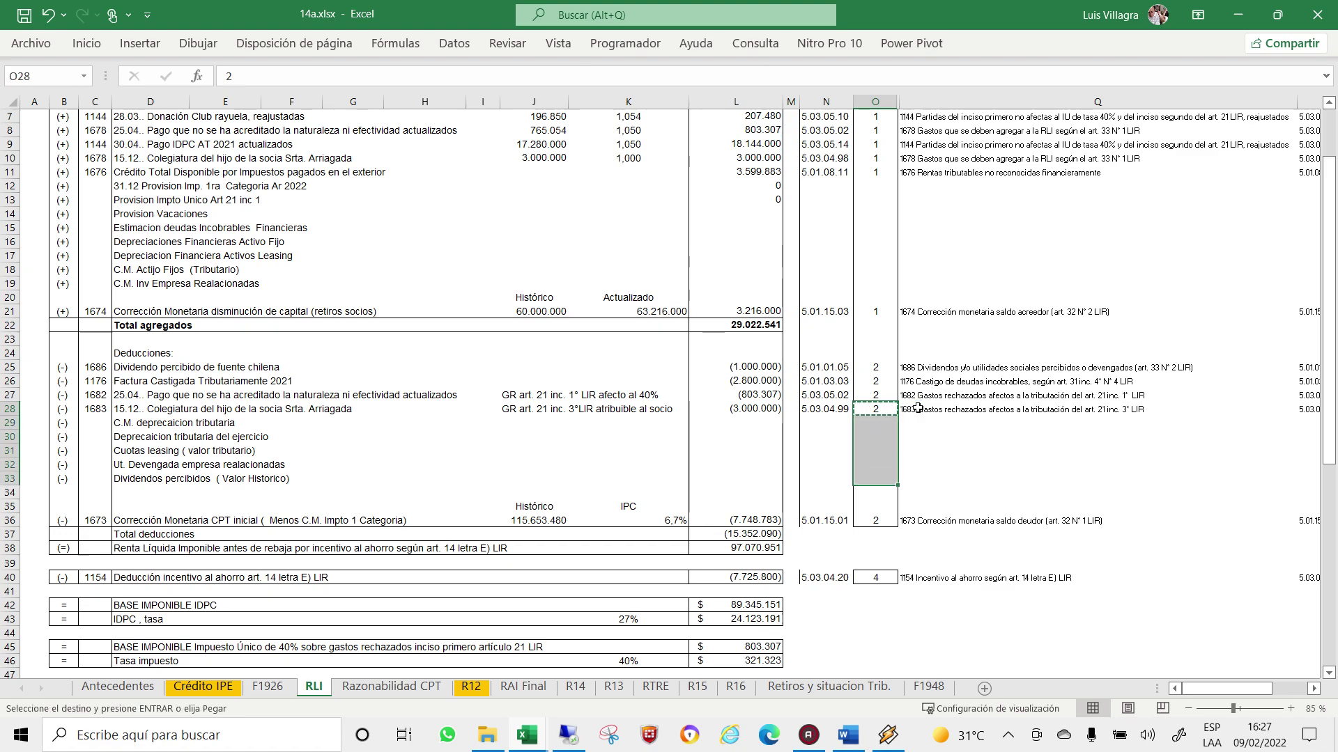
key("Return")
key("Up")
key("Up")
key("Up")
Copy adjustment type 1 from row 11 into added-item rows 12 to 19.
key("Up")
key("Up")
key("Up")
key("Up")
key("Up")
key("Up")
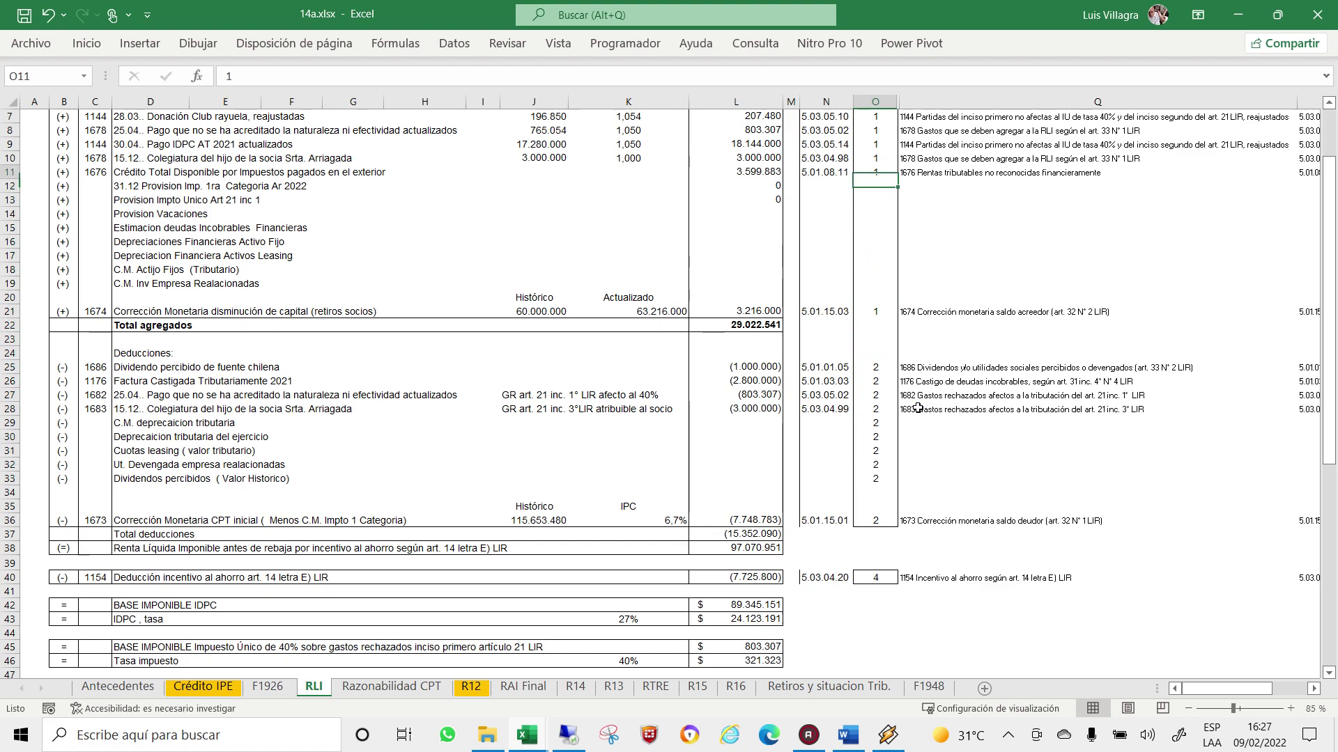
key("Up")
key("Up")
key("ctrl+c")
key("shift+Down")
key("shift+Down")
key("shift+Down")
key("shift+Down")
key("shift+Down")
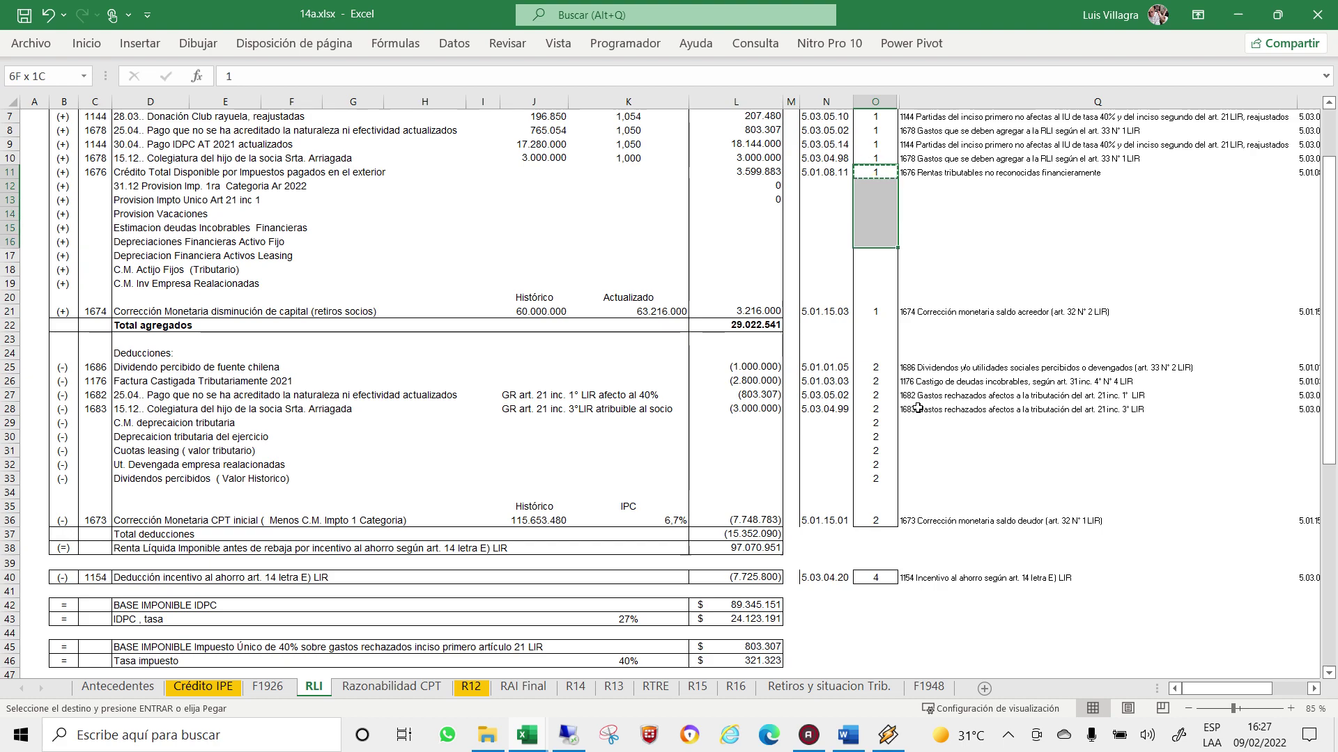
key("shift+Down")
key("shift+Down")
key("shift+Down")
key("Return")
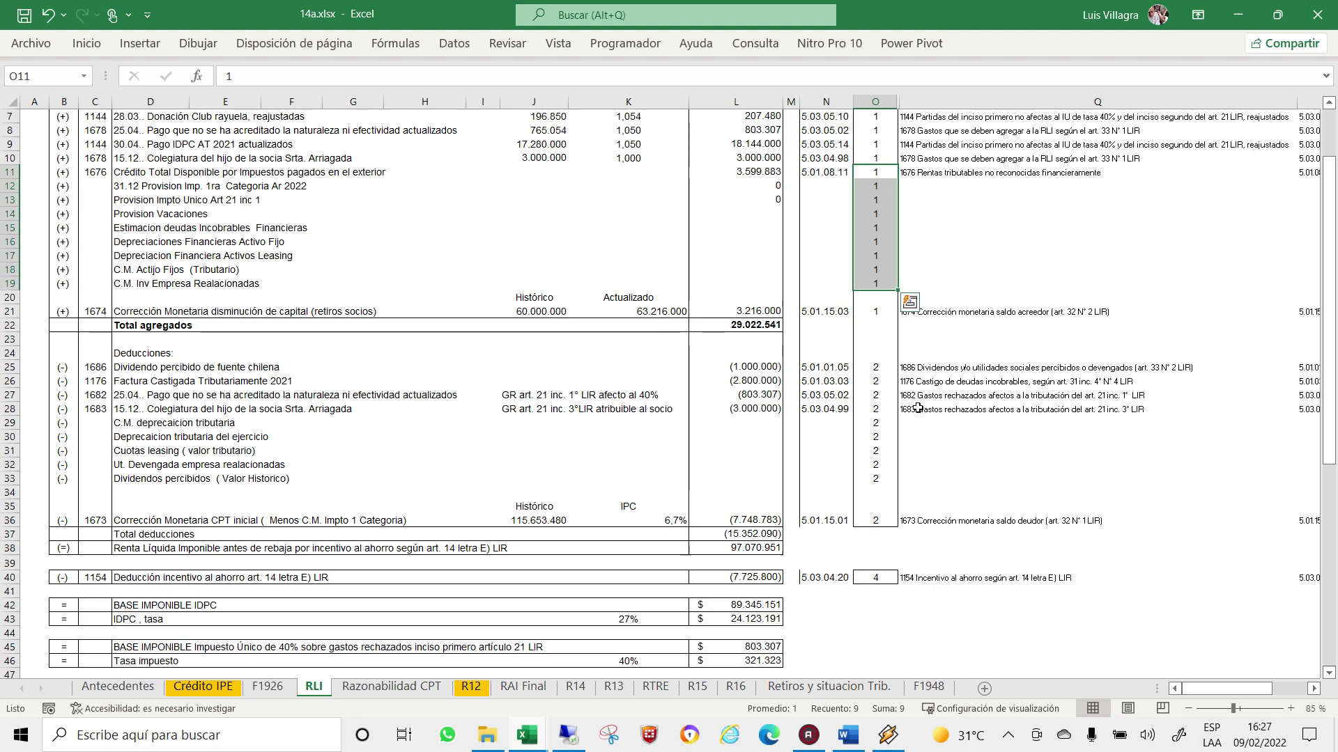
Extend the row 11 R12 formula down through rows 12 to 19.
key("Up")
key("Up")
key("Up")
key("Up")
key("Left")
key("Left")
key("Left")
key("Left")
key("Left")
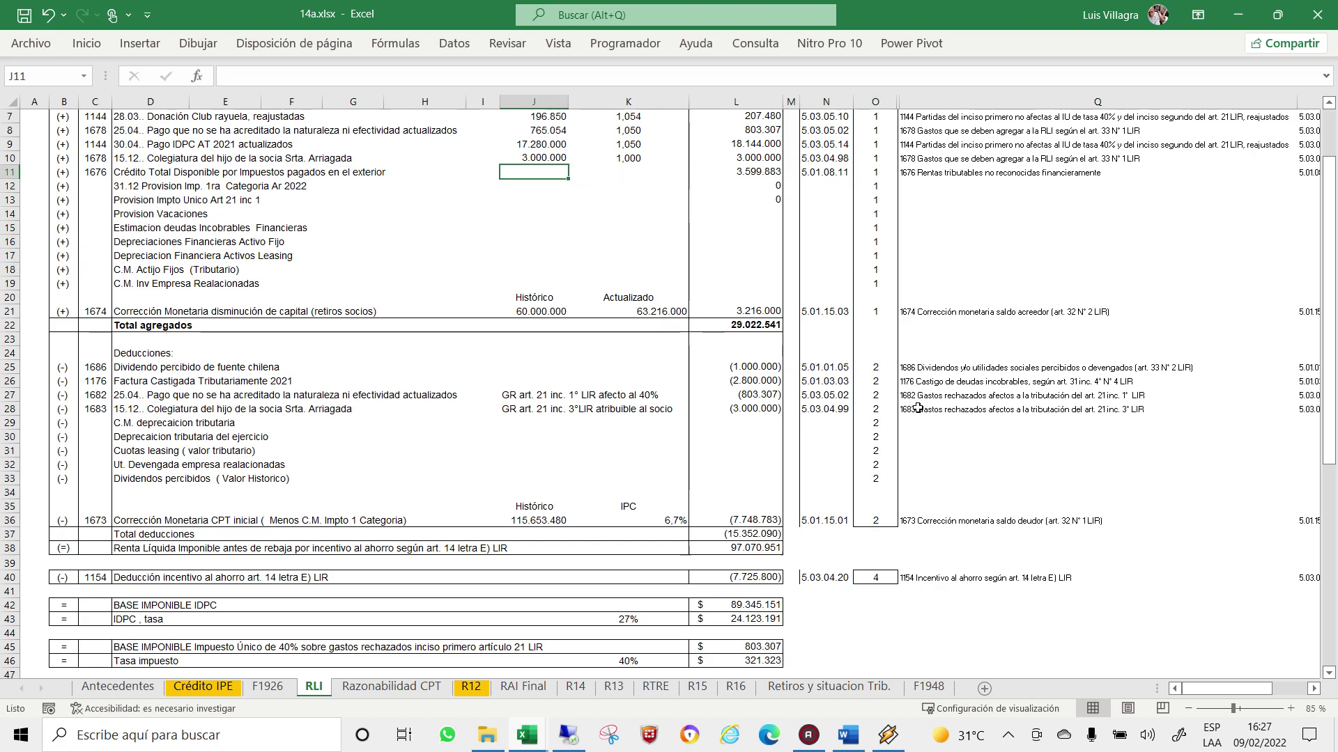
key("Left")
key("Left")
key("Left")
key("Left")
key("Left")
key("Down")
key("Down")
key("Down")
key("Down")
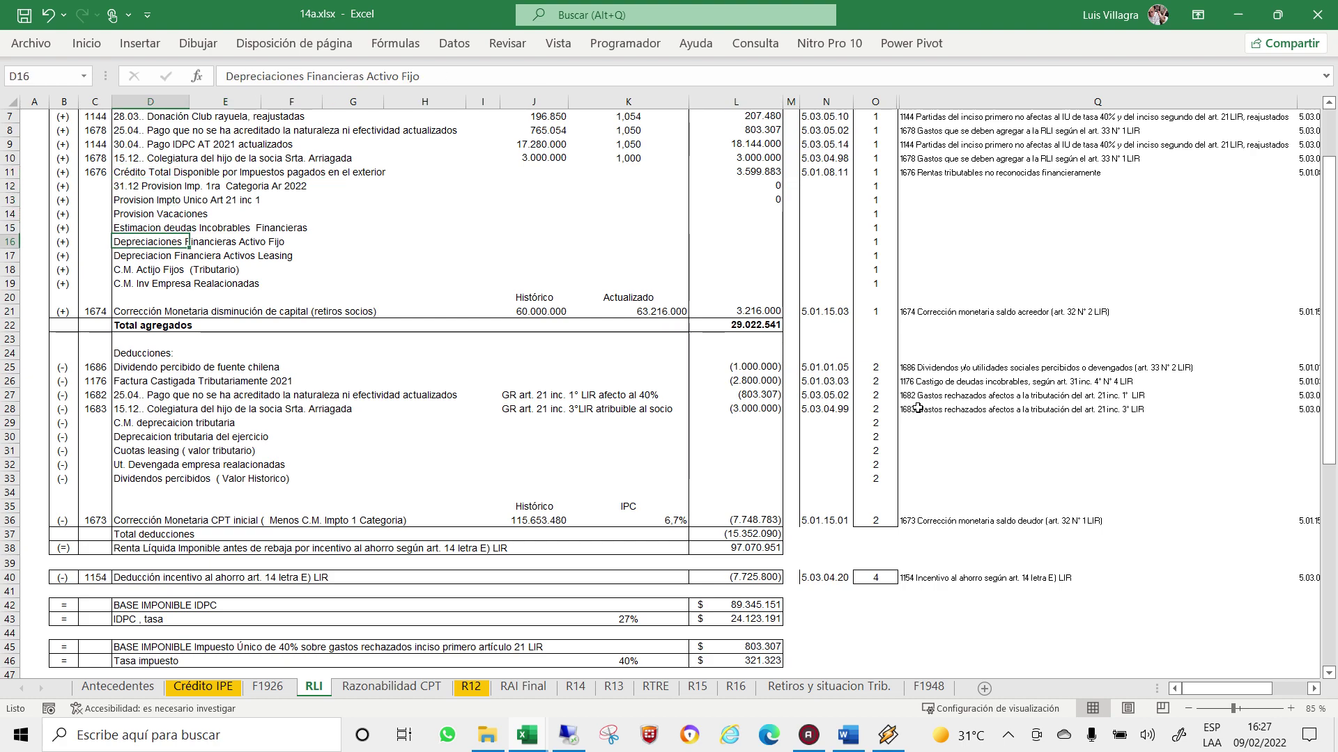
key("Down")
key("Down")
key("Down")
key("Down")
key("Down")
key("Left")
key("Up")
key("Up")
key("Up")
key("Up")
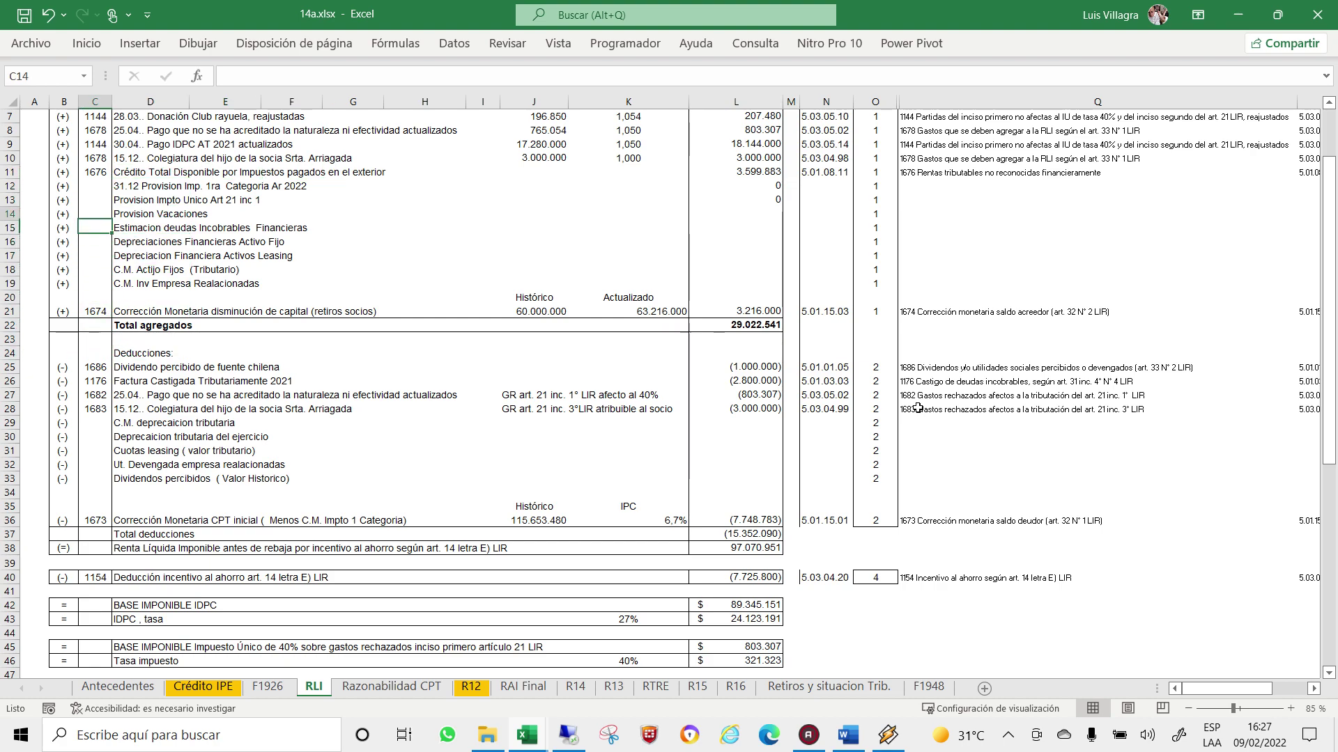
key("Up")
key("Up")
key("Up")
key("ctrl+c")
Copy the row 28 R12 formula into deduction rows 29 to 33.
key("Down")
key("shift+Down")
key("shift+Down")
key("shift+Down")
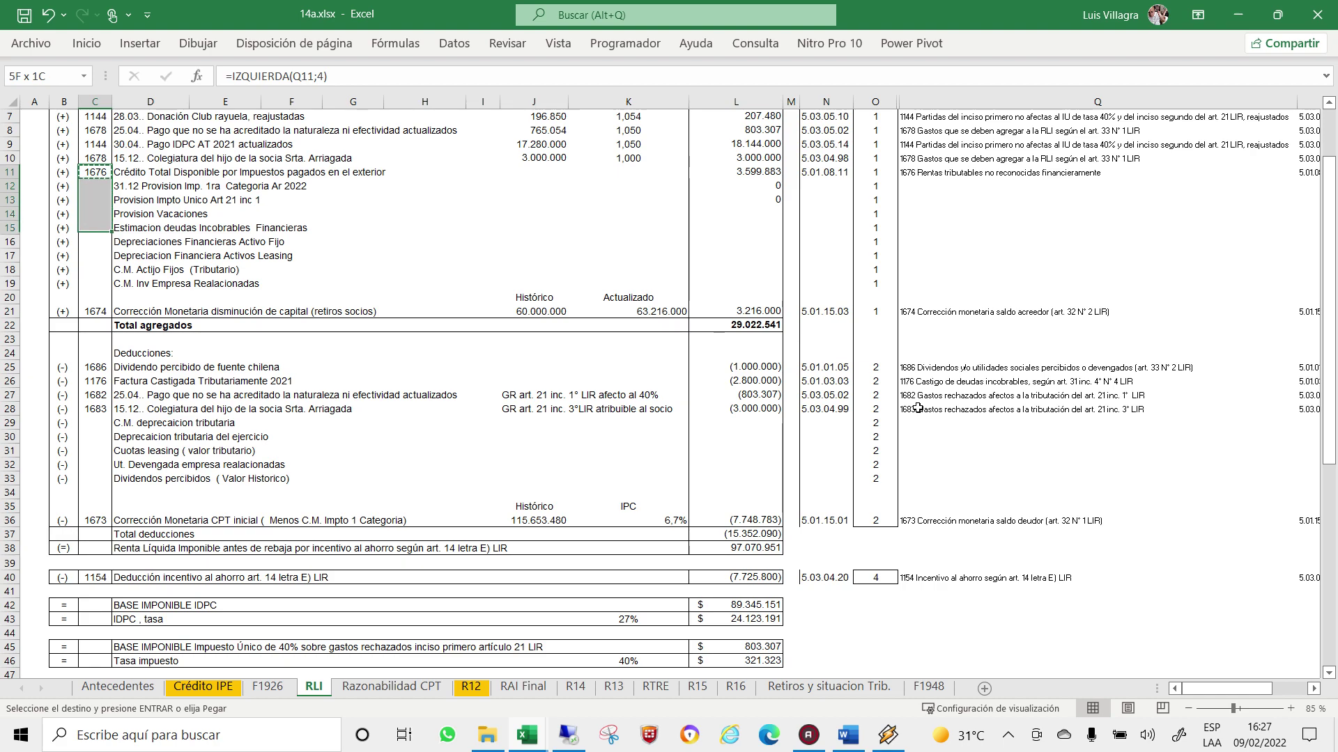
key("shift+Down")
key("shift+Down")
key("shift+Down")
key("shift+Down")
key("Return")
key("Down")
key("Down")
key("Down")
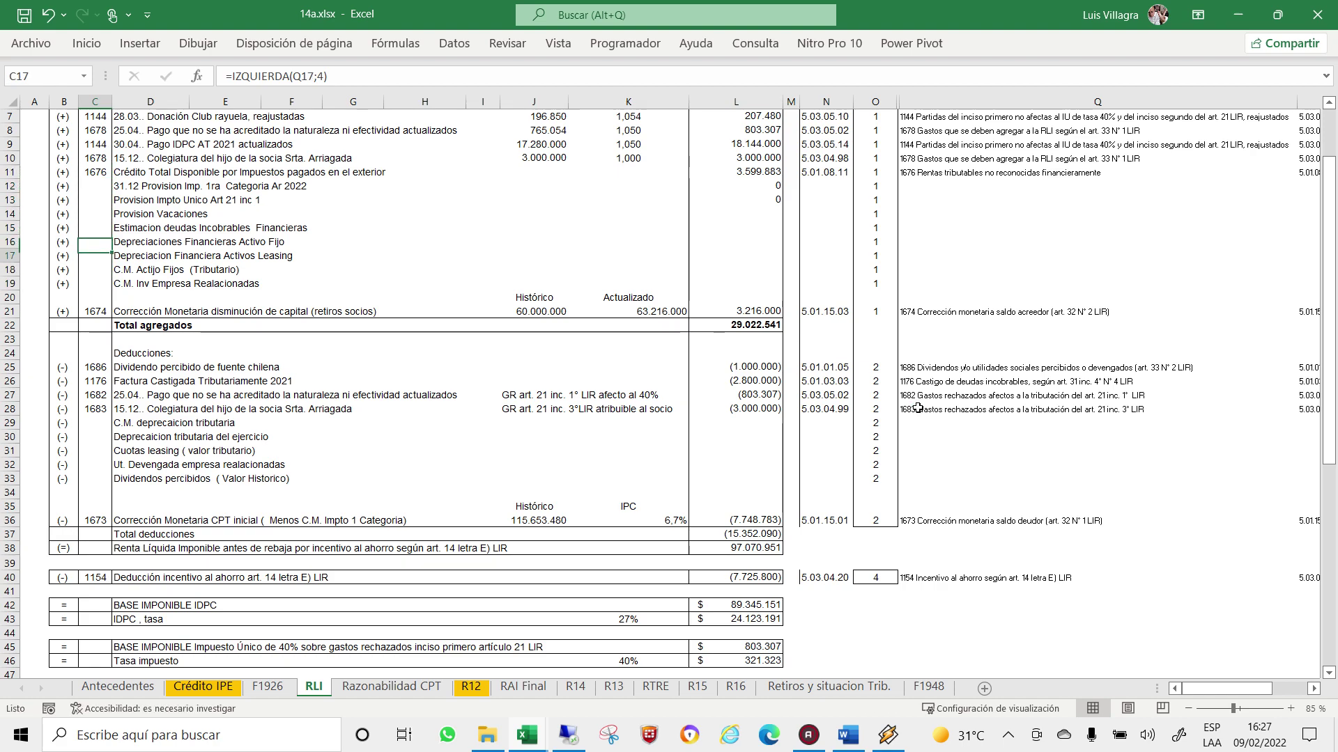
key("Down")
key("Down")
key("Down")
key("Down")
key("Down")
key("Down")
key("Down")
key("ctrl+c")
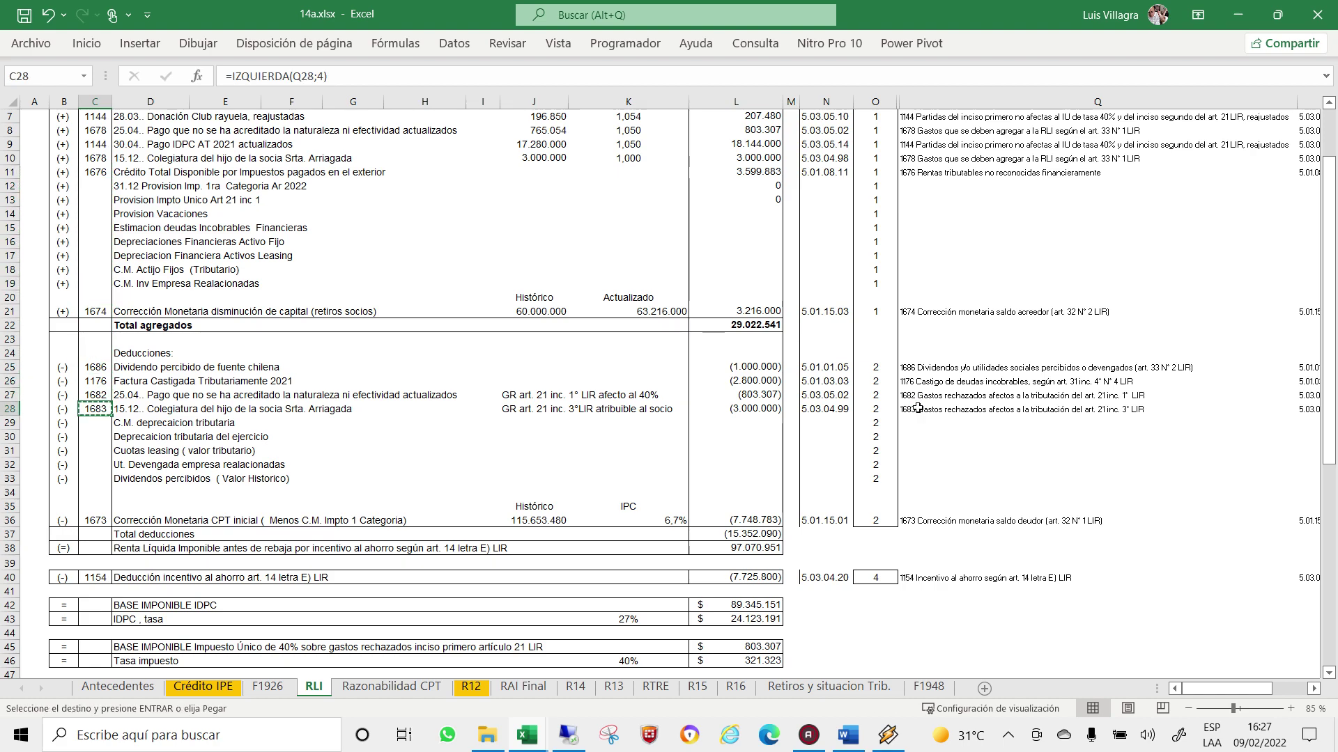
key("Down")
key("shift+Down")
key("shift+Down")
key("shift+Down")
key("shift+Down")
key("Return")
Copy the row 28 Código formula down into the deduction rows to row 33.
key("Right")
key("Right")
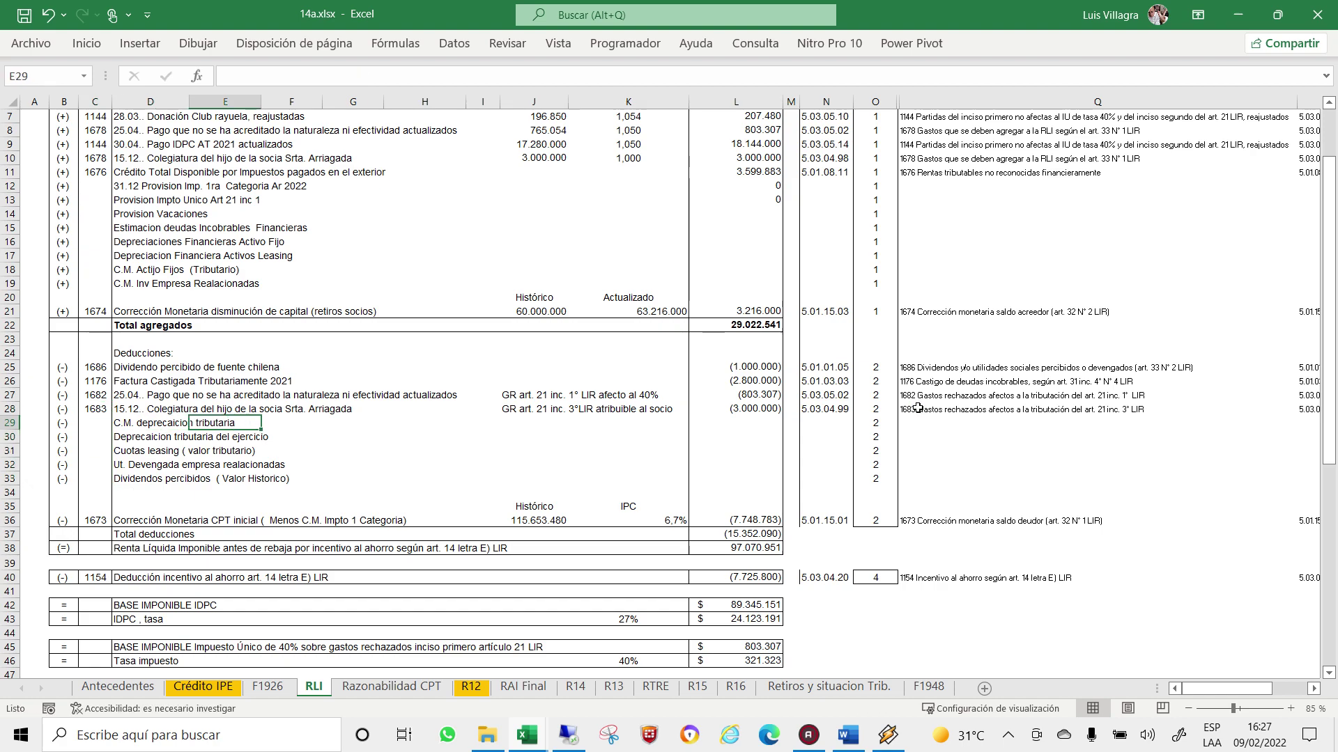
key("Right")
key("Right")
key("Right")
key("Right")
key("Right")
key("Right")
key("Right")
key("Right")
key("Right")
key("Right")
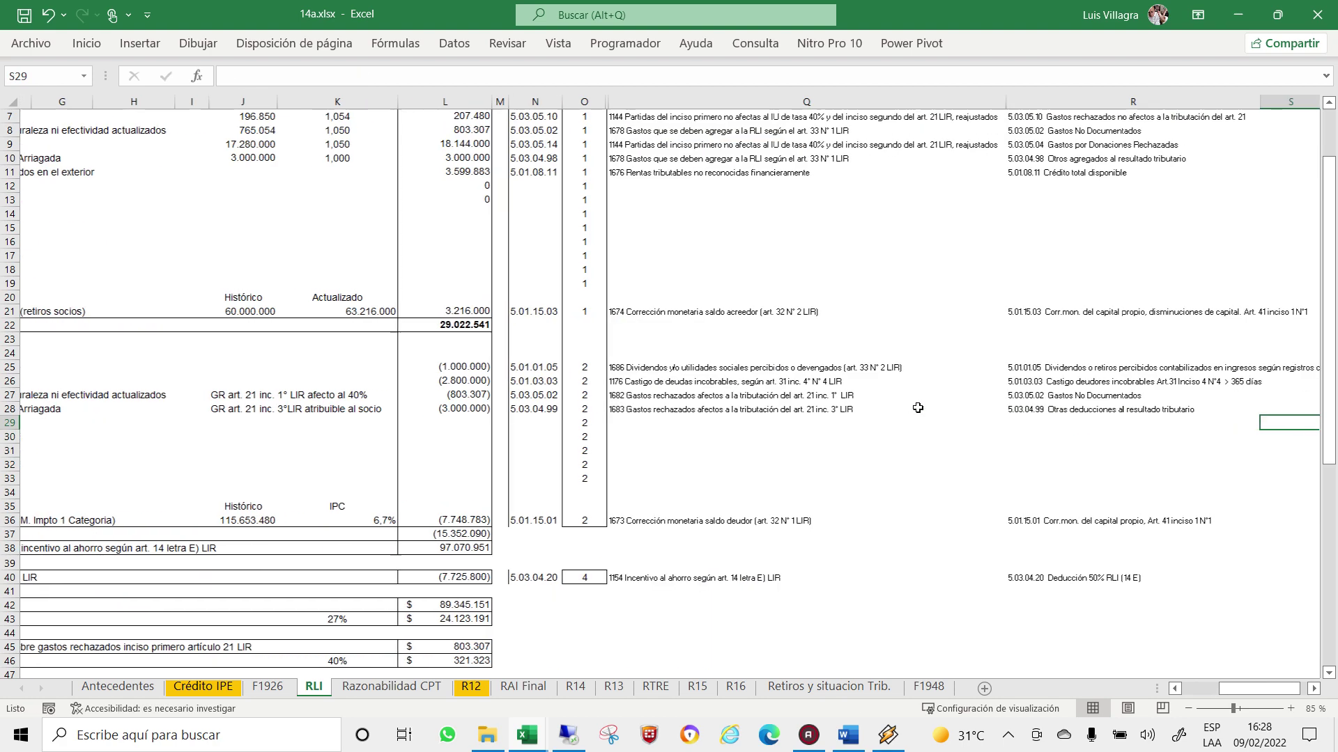
key("Up")
key("Left")
key("Left")
key("Left")
key("Right")
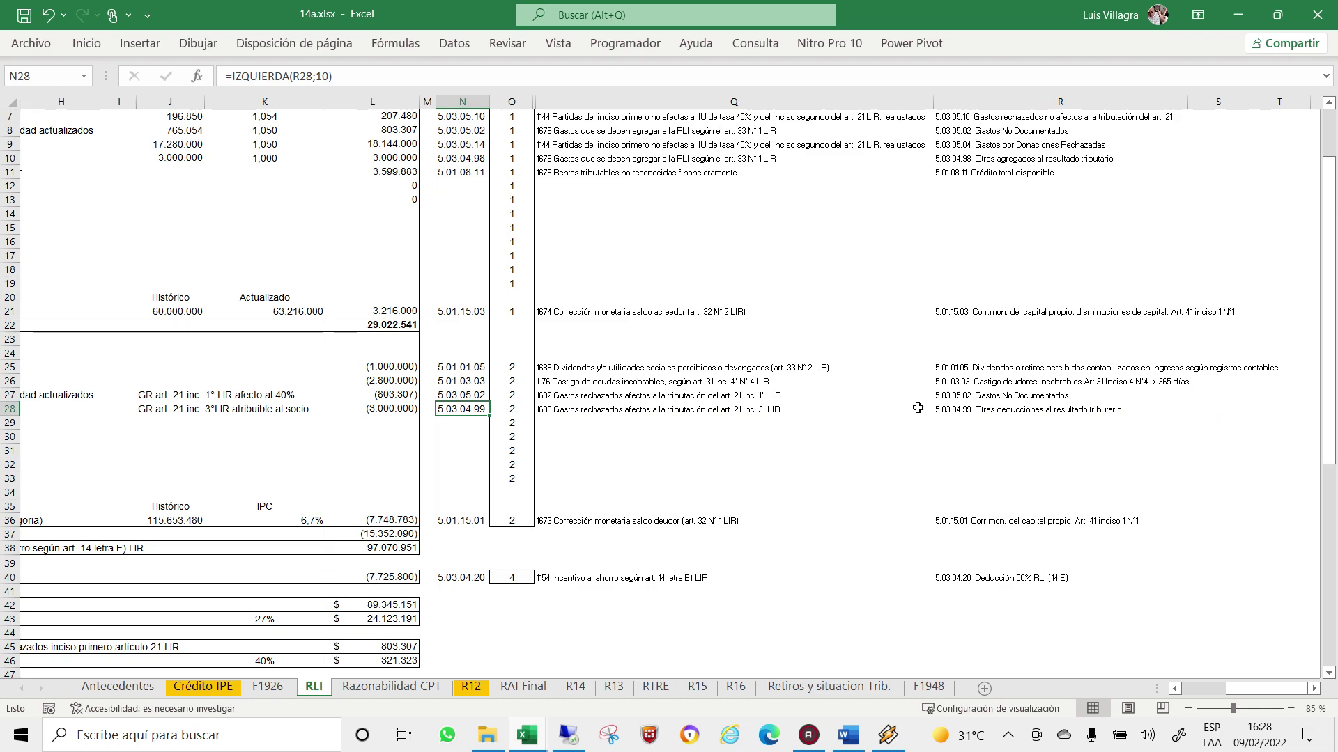
key("ctrl+c")
key("shift+Down")
key("shift+Down")
key("shift+Down")
key("shift+Down")
key("shift+Down")
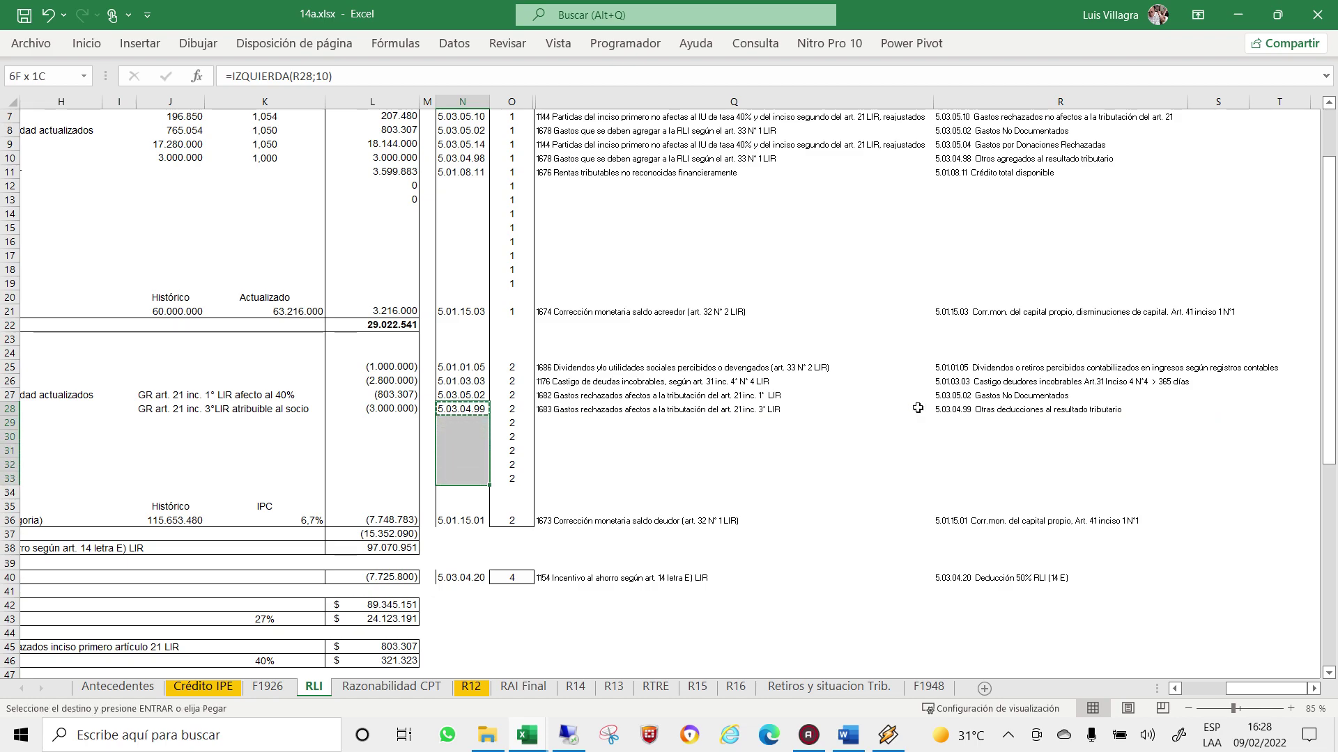
key("Return")
key("Down")
key("Up")
Copy the row 11 Código into added-item rows 12 to 19.
key("ctrl+Up")
key("ctrl+Up")
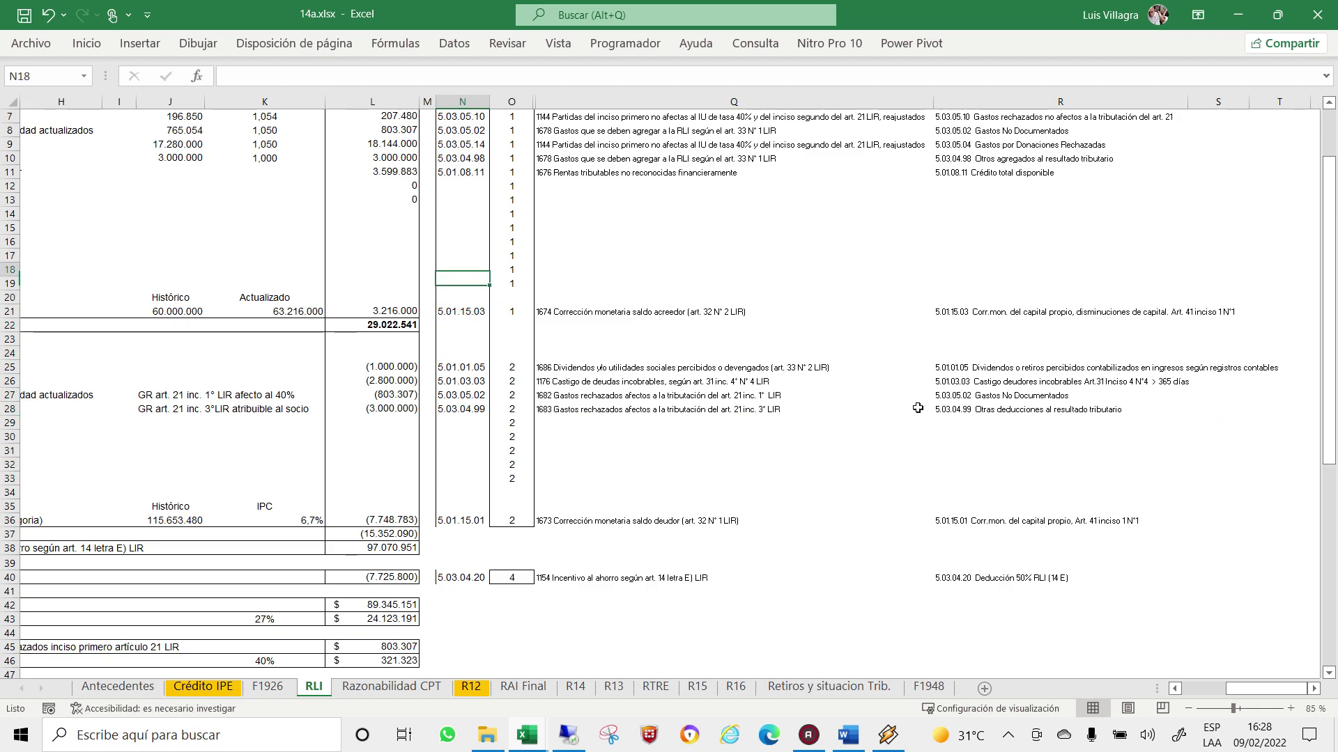
key("ctrl+Up")
key("ctrl+c")
key("shift+Down")
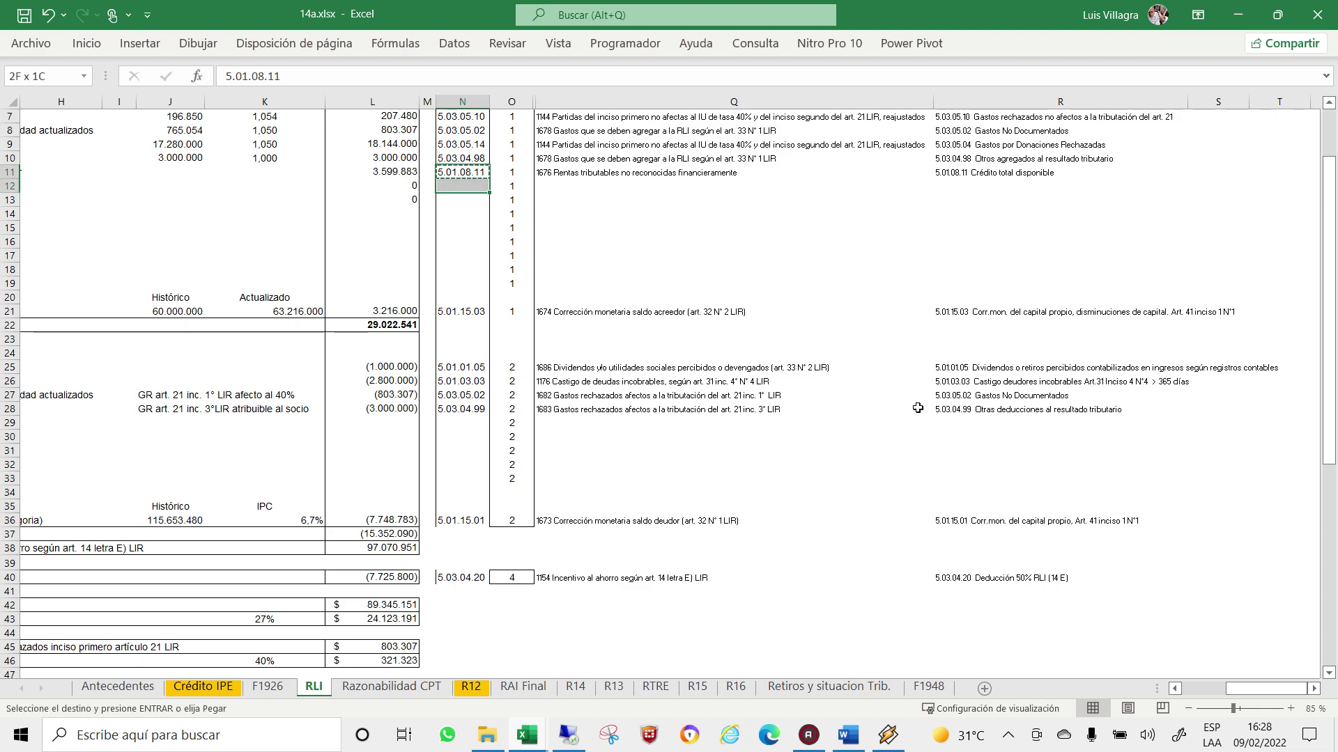
key("shift+Down")
key("shift+Down")
key("shift+Down")
key("shift+Down")
key("shift+Down")
key("shift+Down")
key("Return")
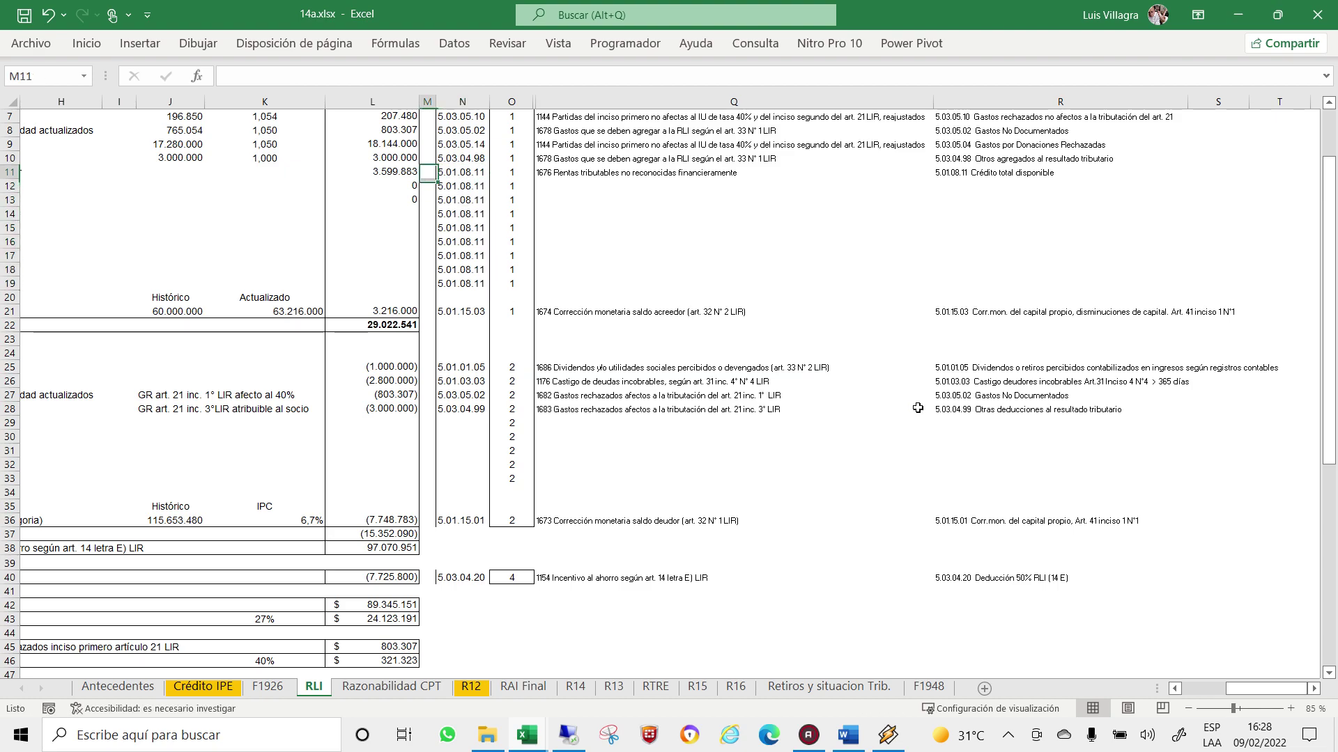
Fill the row 6 Código formula down through rows 6 to 19.
key("Up")
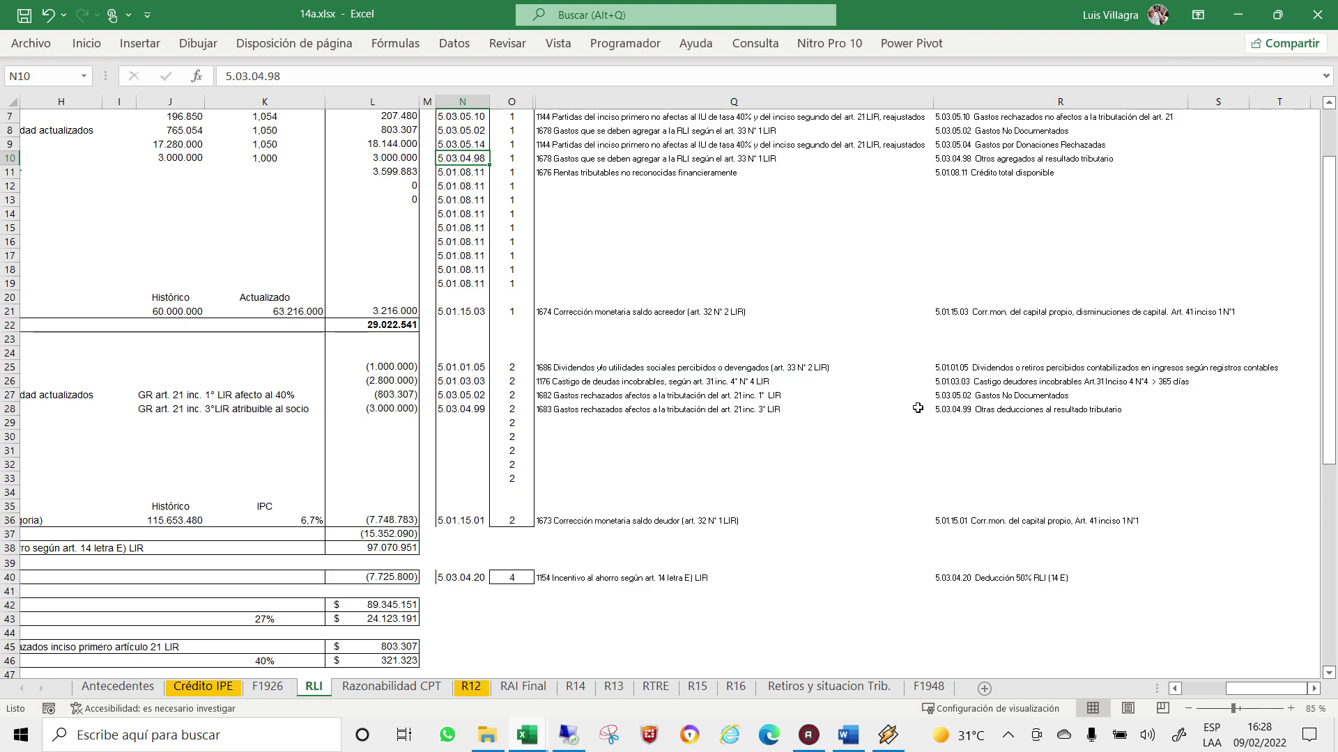
key("Up")
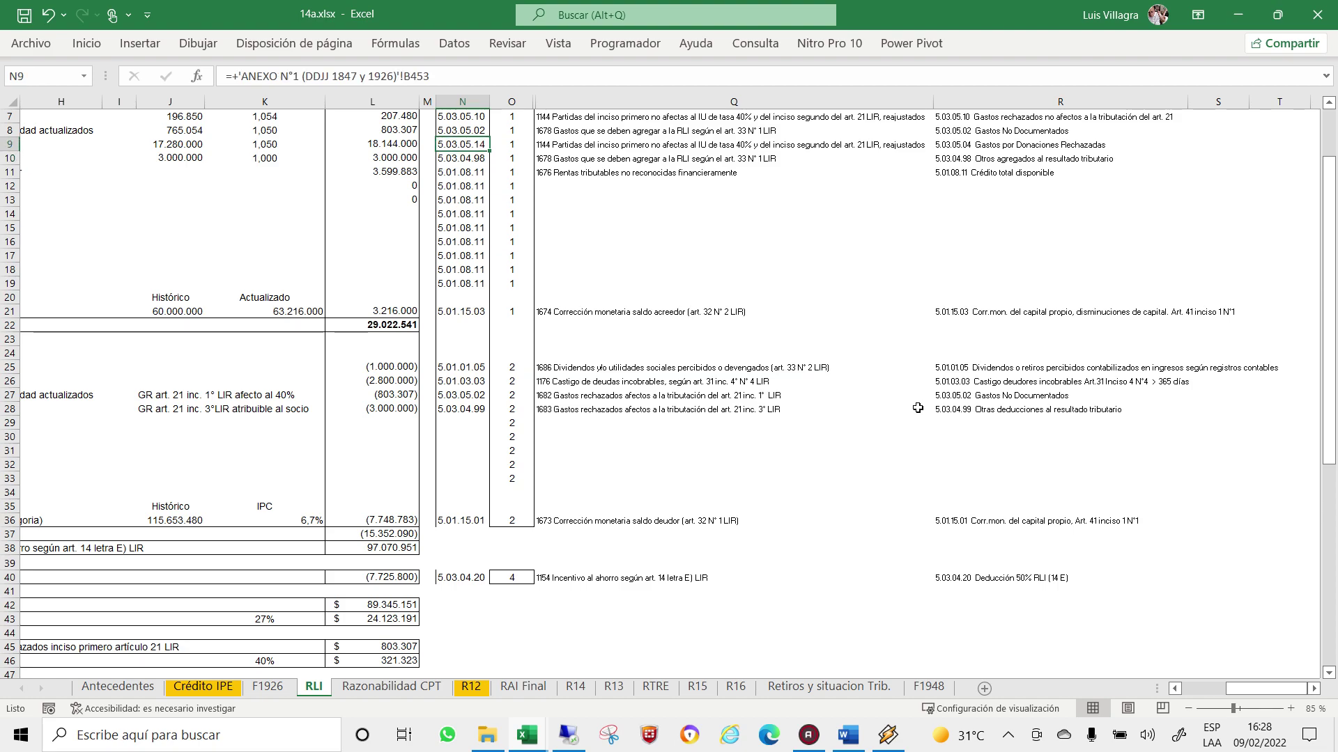
key("Up")
key("Up")
key("Up")
key("Down")
key("Down")
key("Down")
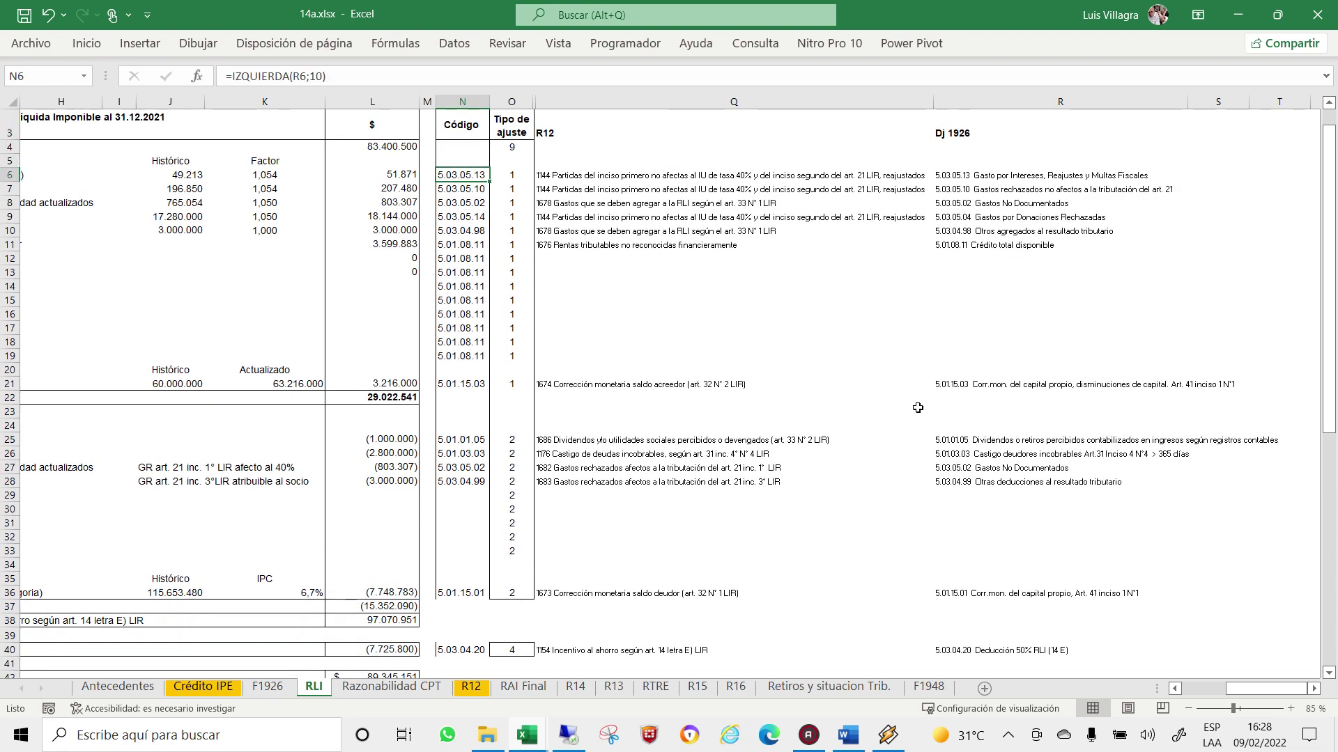
key("ctrl+c")
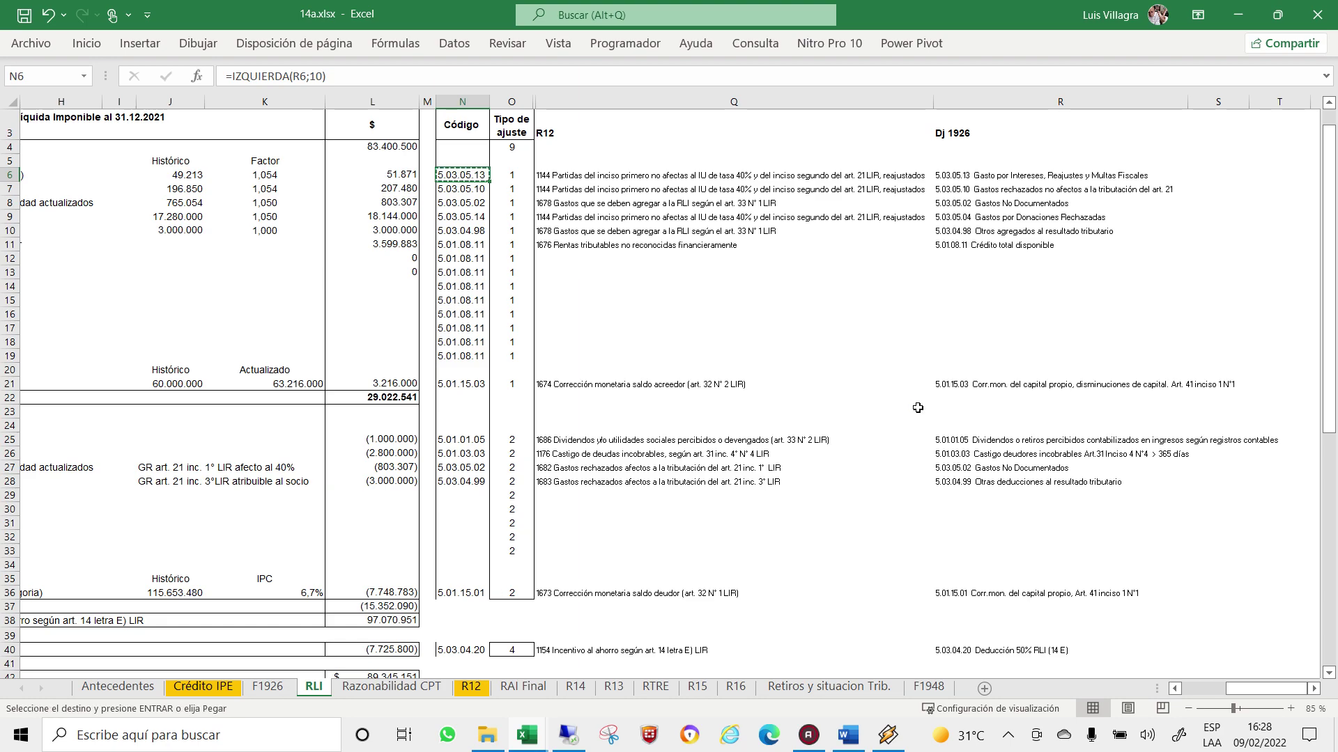
key("shift+Down")
key("shift+Down")
key("shift+Down")
key("shift+Down")
key("shift+Down")
key("shift+Down")
key("shift+Down")
key("Return")
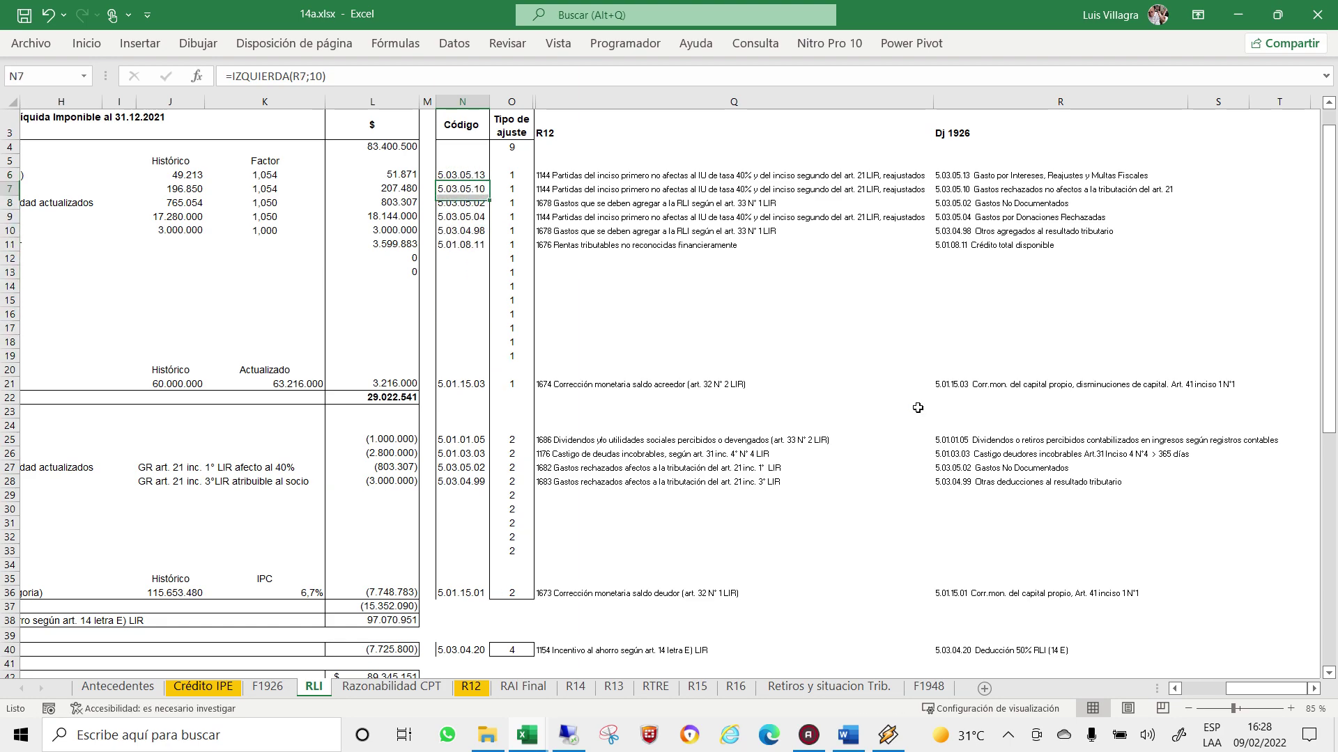
key("ctrl+Down")
key("Left")
key("Left")
key("Left")
key("Left")
Replace the club's name in D7 with 'Deportivos', giving 'Donación Club Deportivos, reajustadas'.
key("Home")
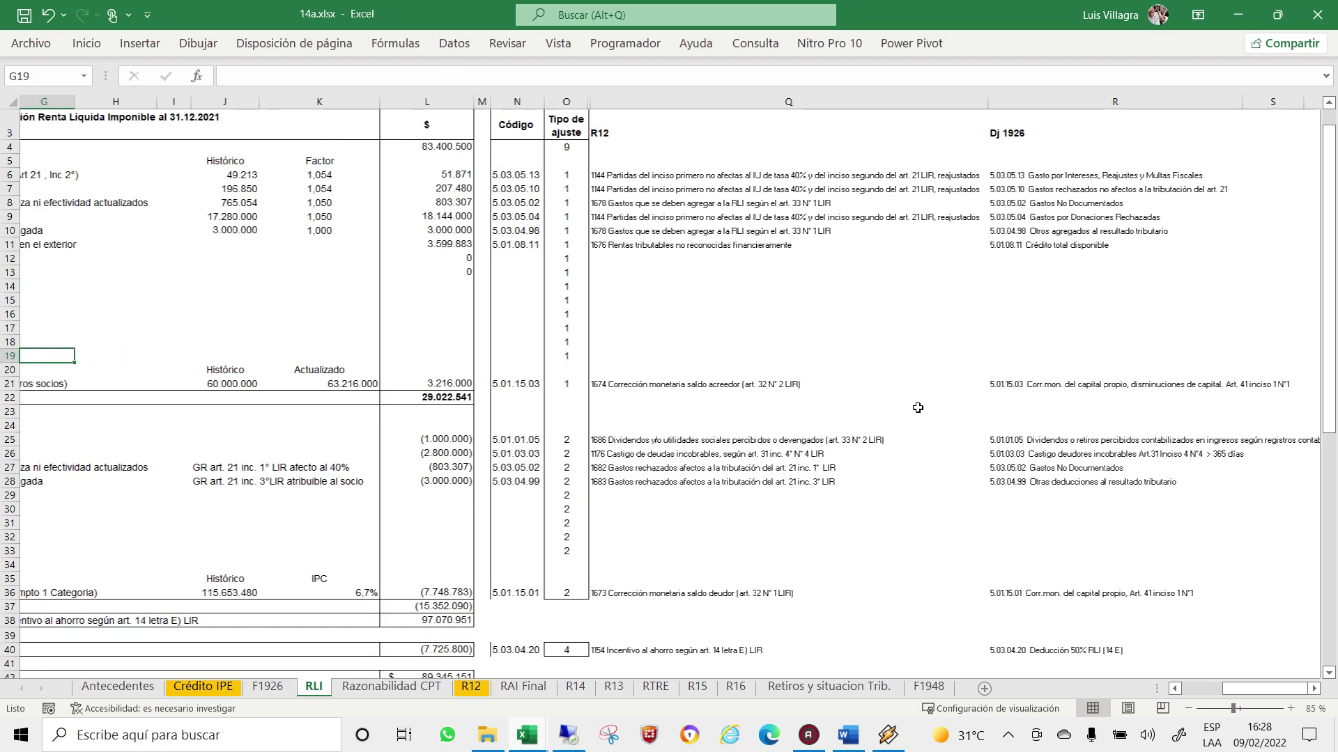
key("Right")
key("Right")
key("Right")
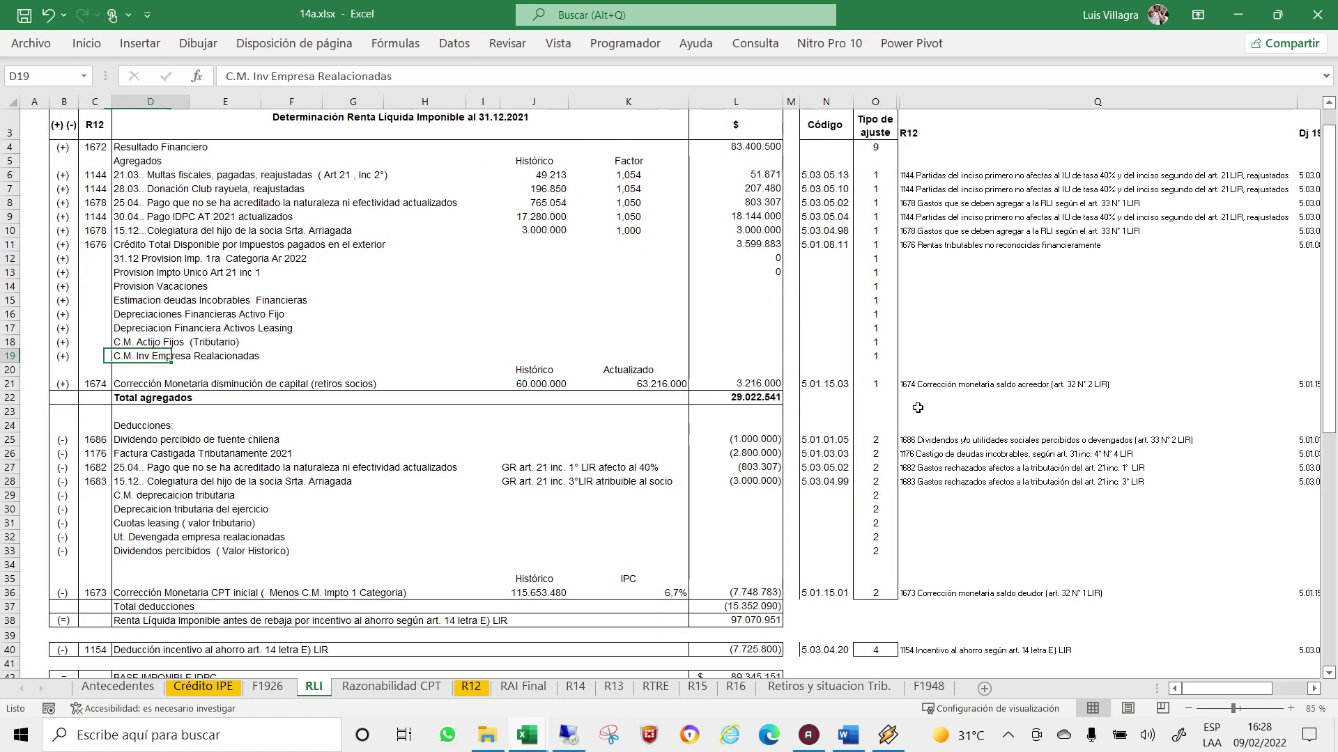
key("Up")
key("Up")
key("Up")
key("Up")
key("Up")
key("Up")
key("Up")
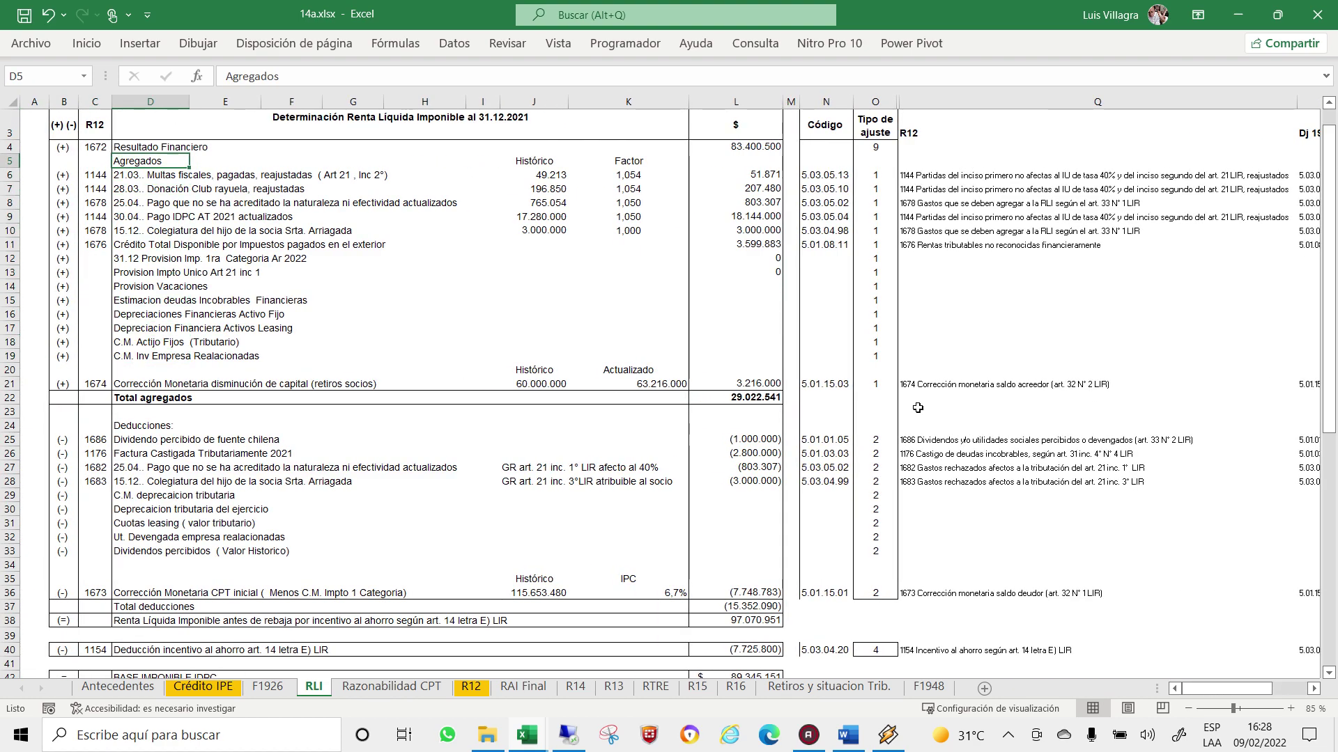
key("Down")
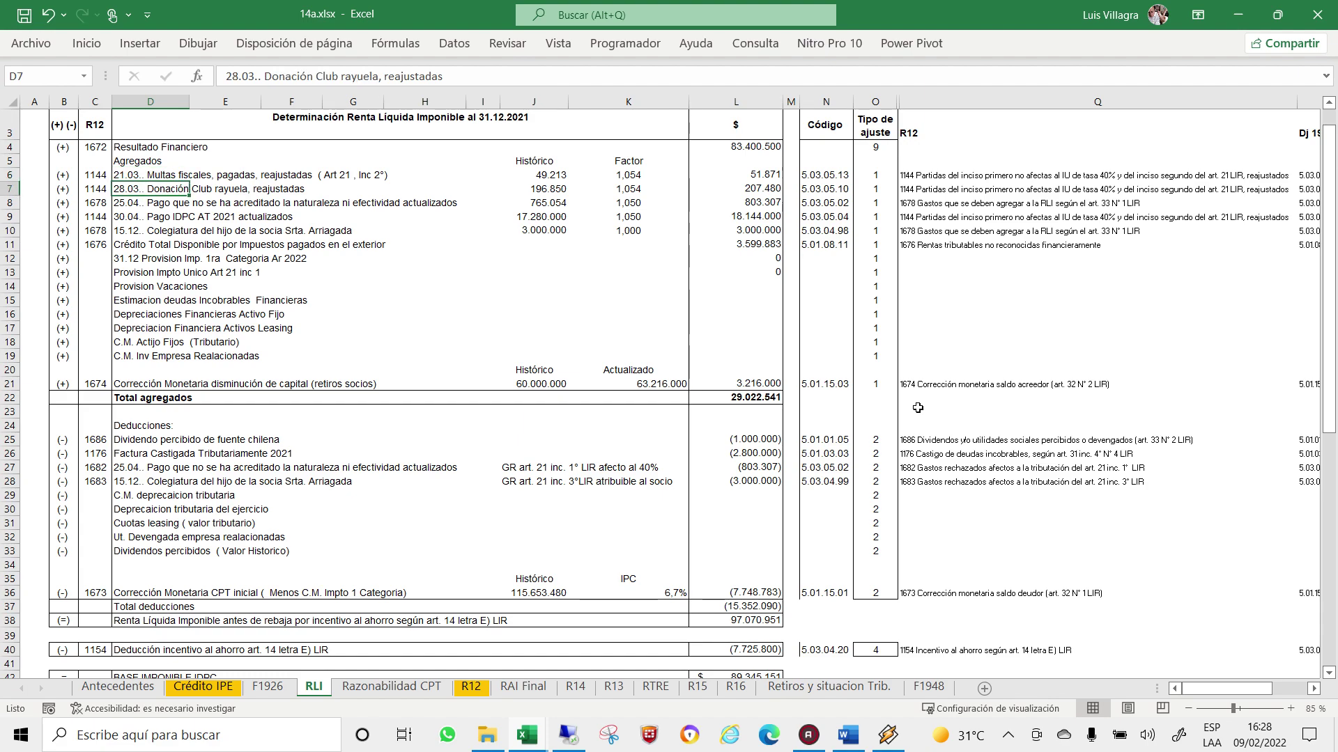
key("F2")
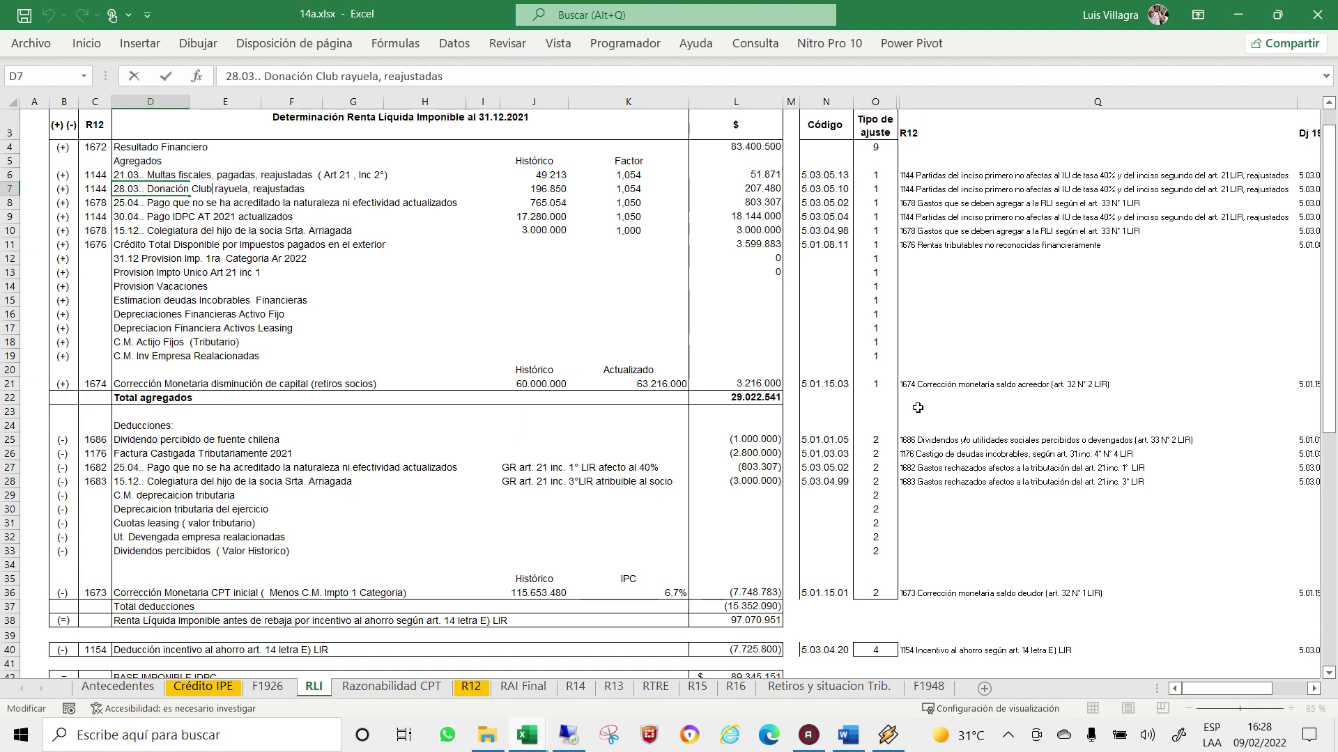
type("D")
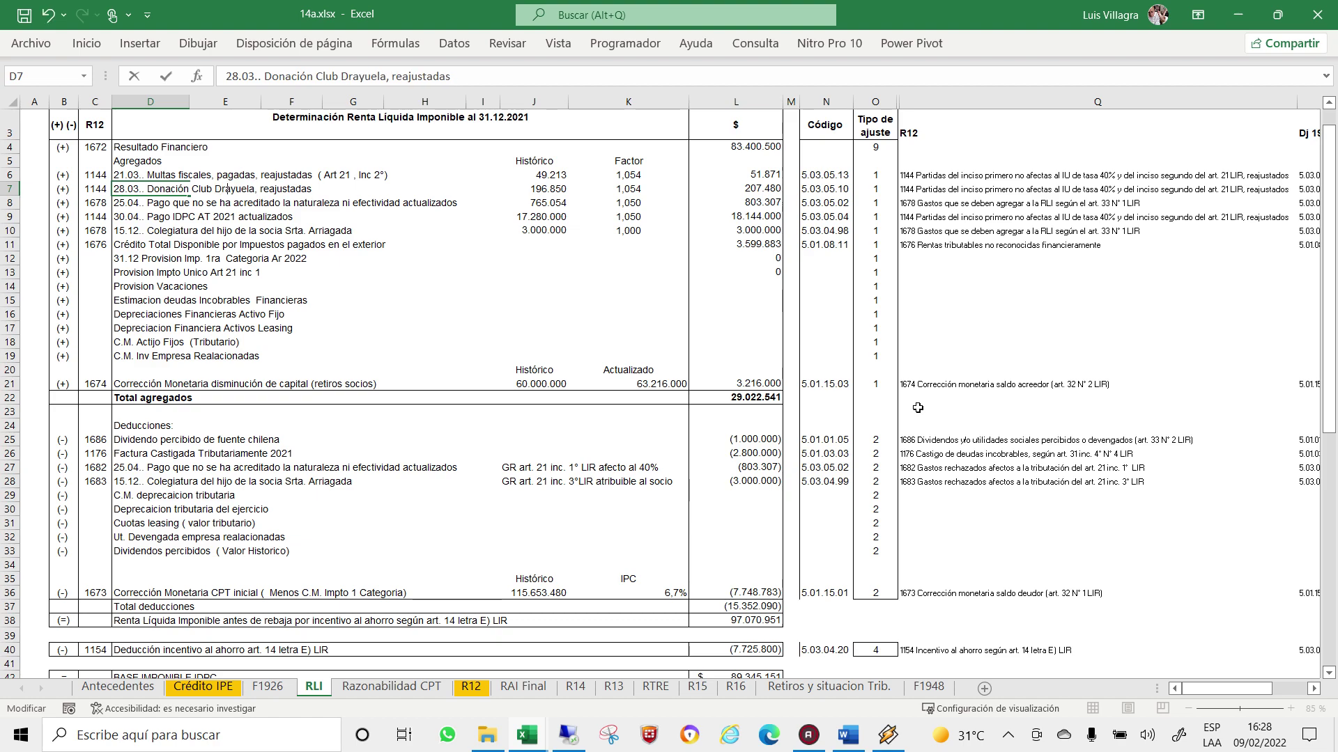
type("eportivo")
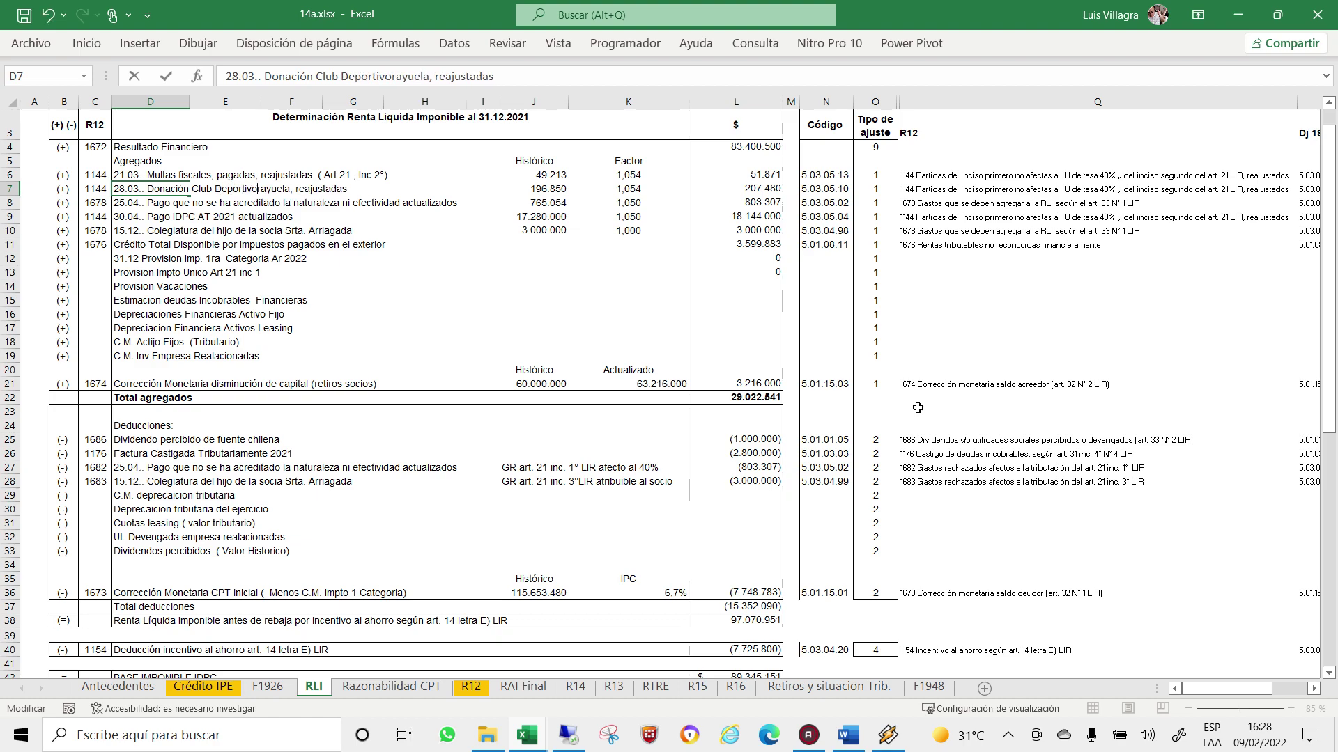
type("s")
key("Delete")
key("Delete")
key("Delete")
key("Delete")
key("Delete")
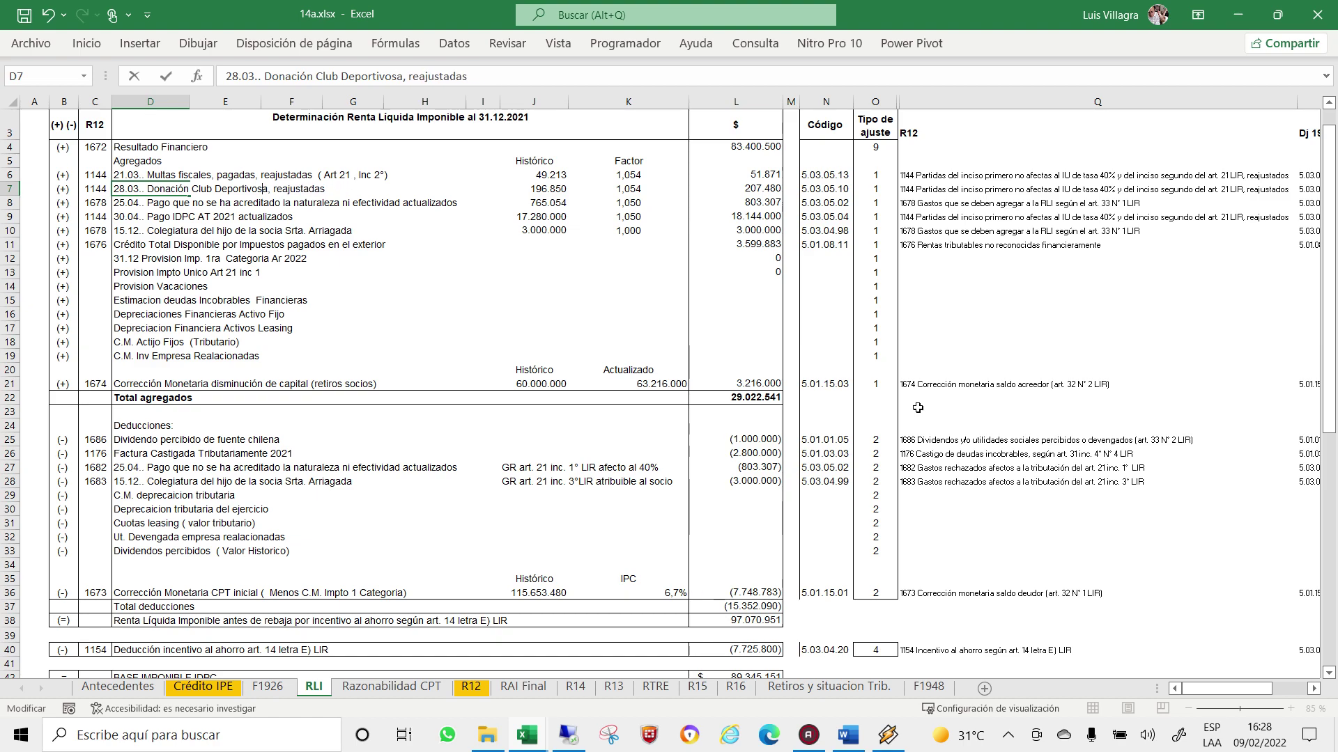
key("Delete")
key("Delete")
key("Return")
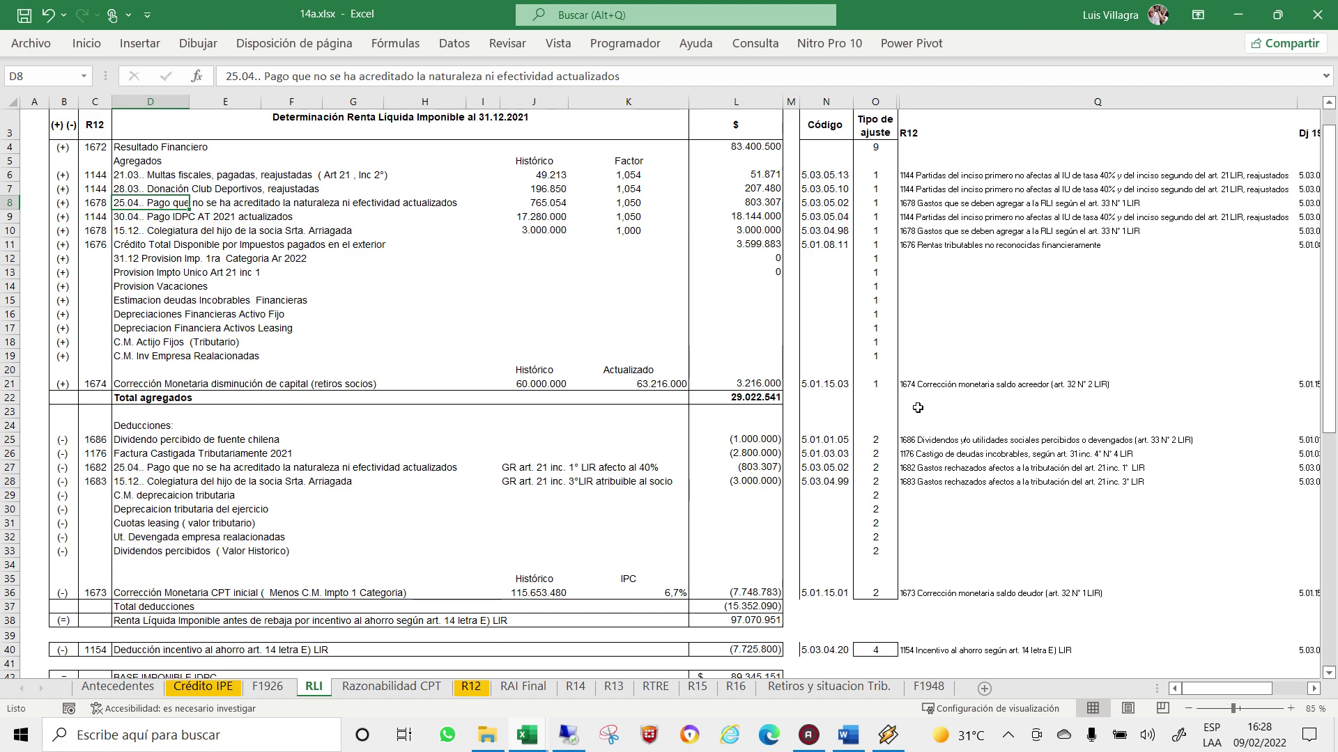
key("Down")
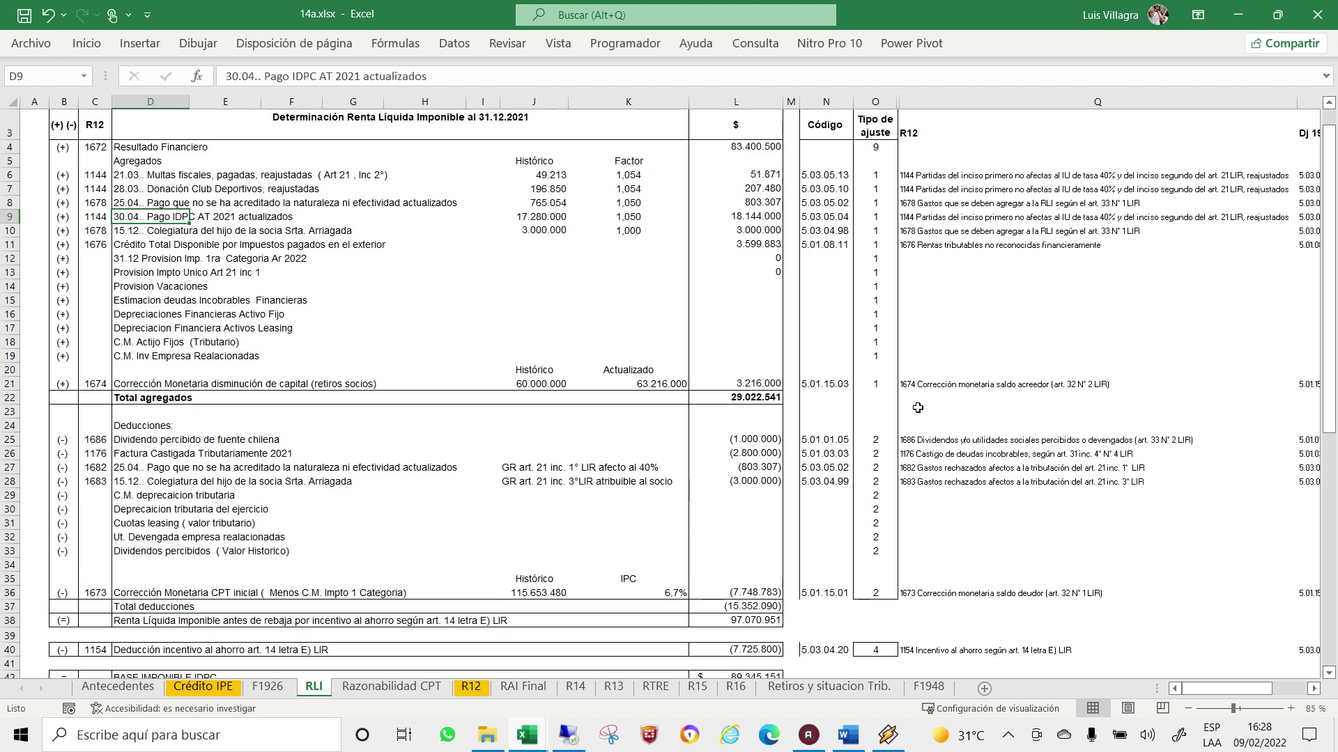
key("Down")
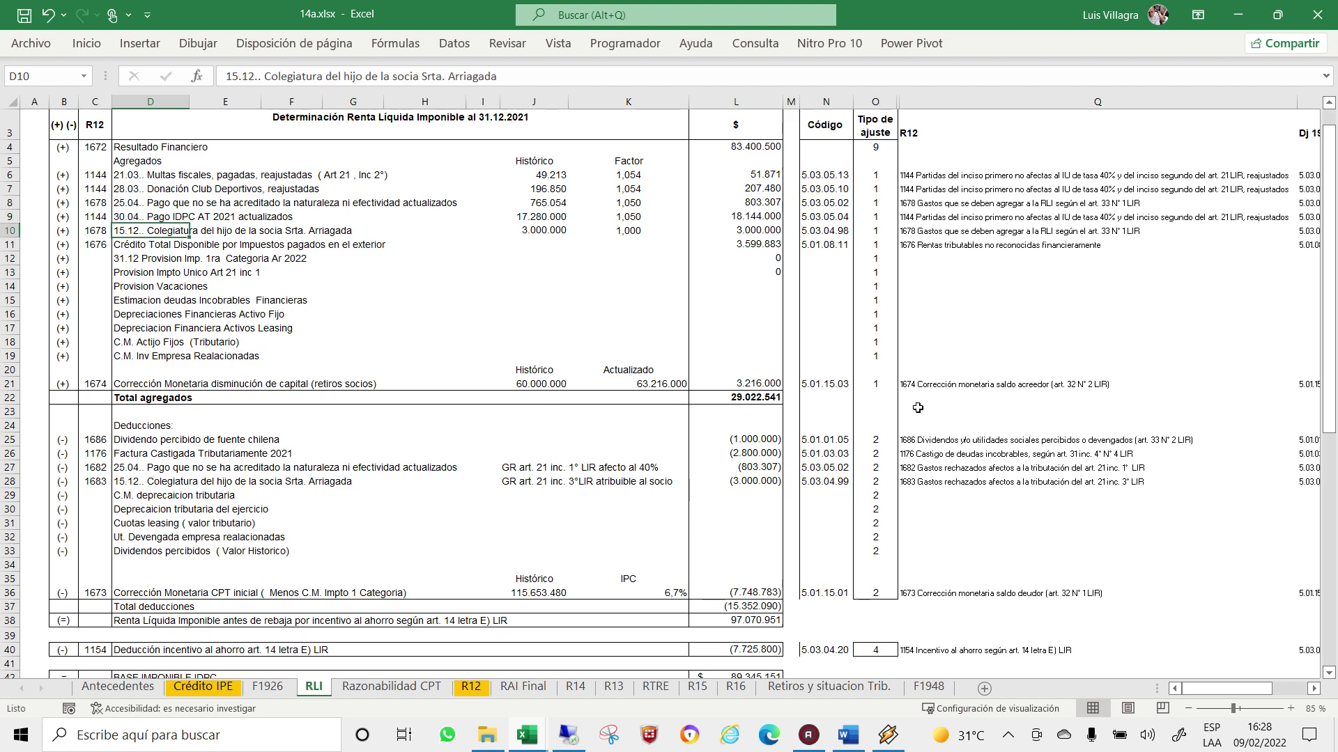
Replace the partner's name at the end of D10 with 'Socia'.
key("F2")
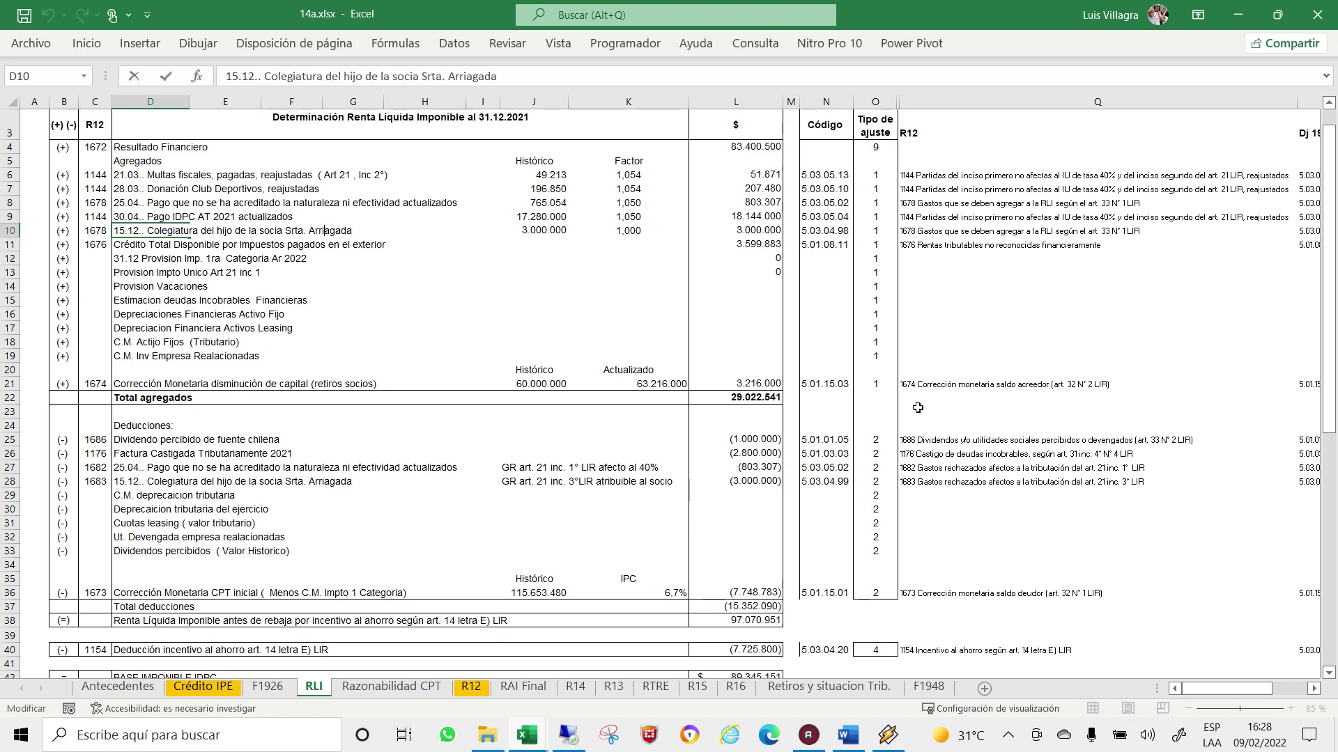
key("Left")
key("Left")
key("Left")
key("Left")
key("Left")
key("Left")
key("BackSpace")
key("BackSpace")
key("BackSpace")
key("BackSpace")
key("BackSpace")
key("BackSpace")
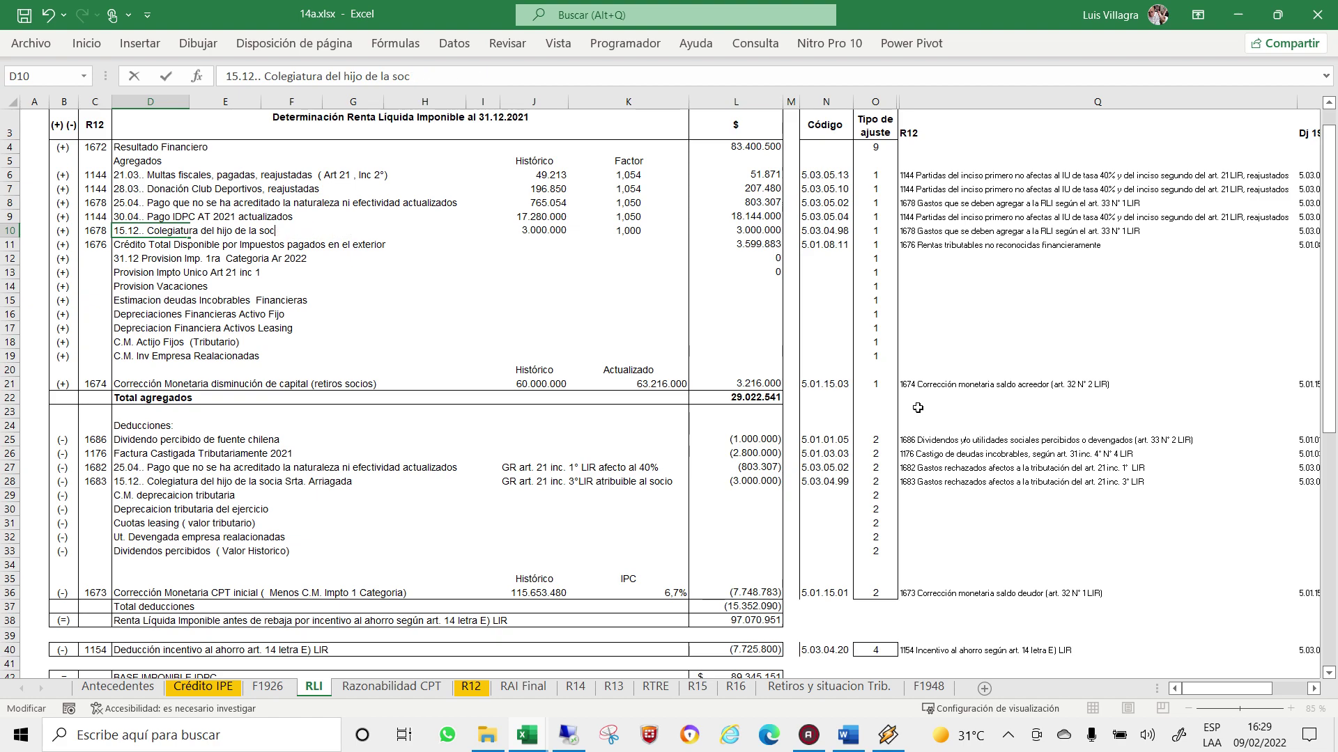
key("BackSpace")
key("BackSpace")
key("BackSpace")
key("BackSpace")
key("BackSpace")
key("BackSpace")
type("Socia")
key("Return")
key("Down")
key("Down")
key("Up")
key("Up")
key("Up")
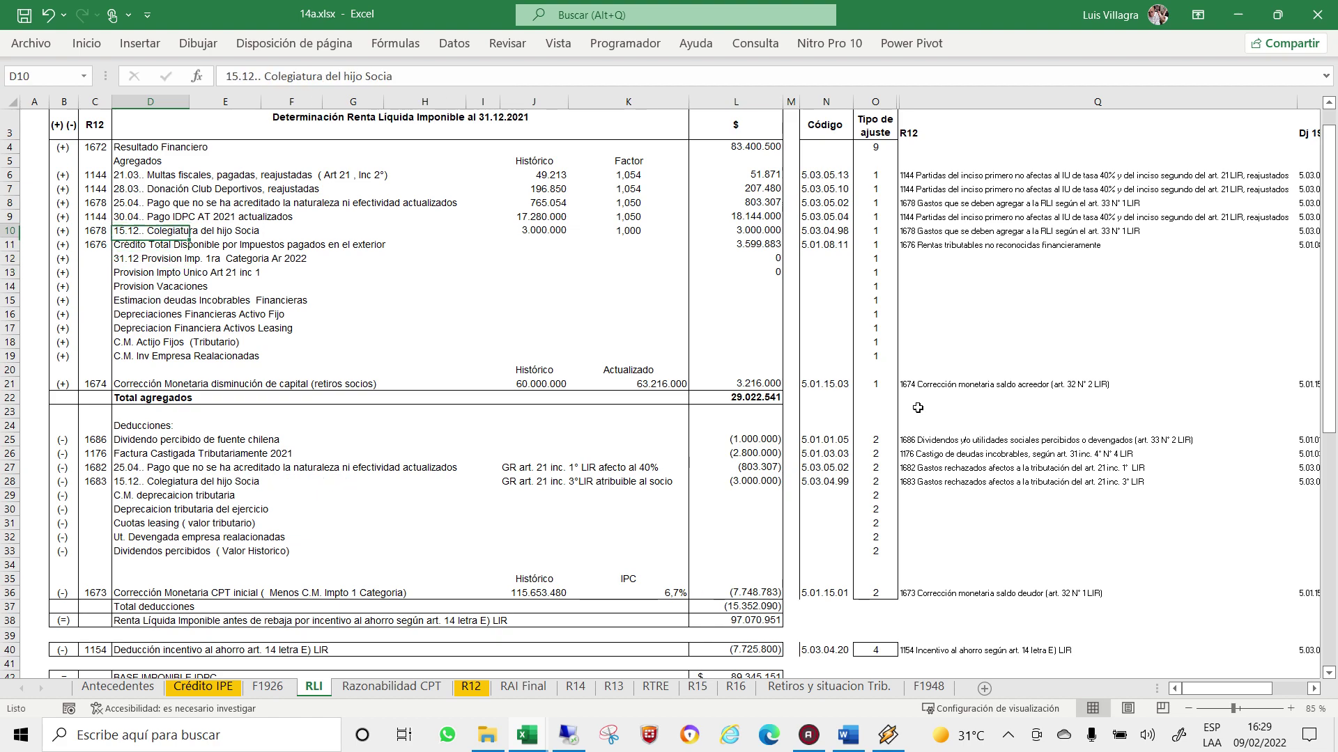
key("Down")
key("Down")
key("Down")
key("Up")
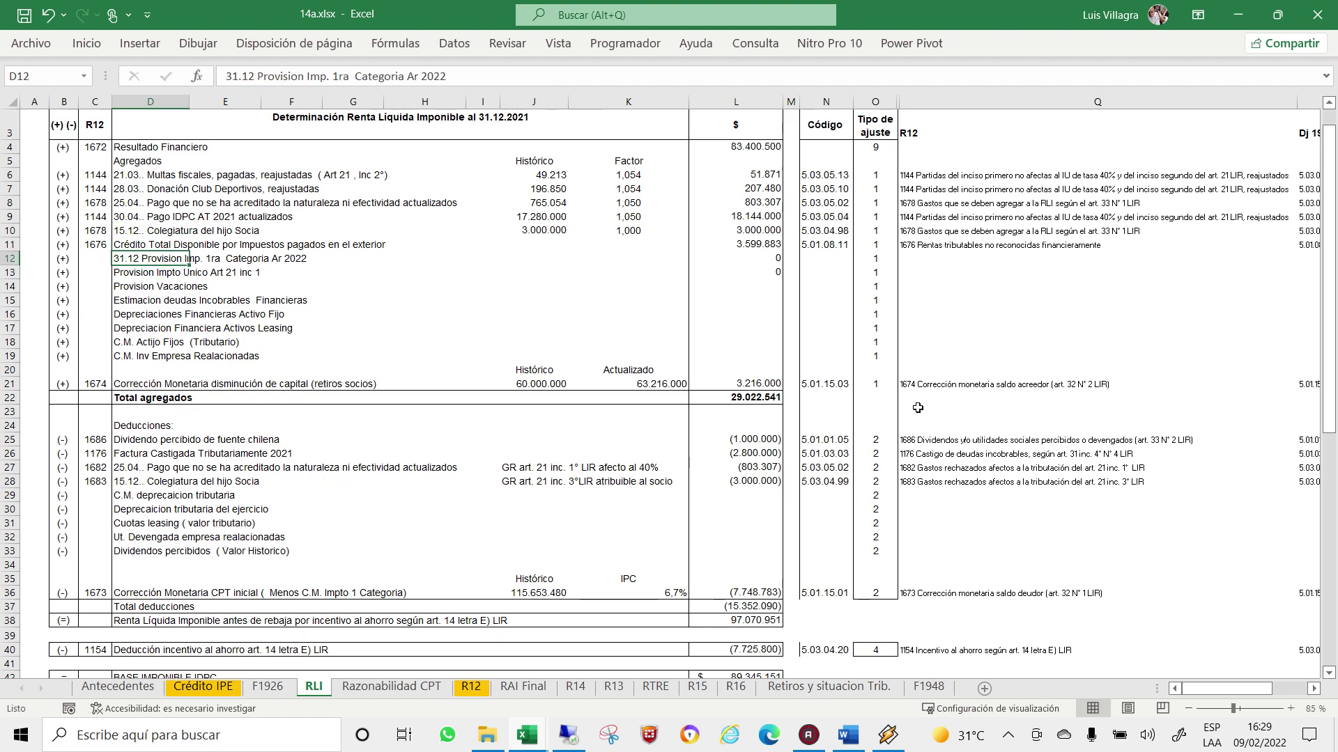
key("Up")
key("Up")
key("Up")
key("Up")
key("Up")
key("Up")
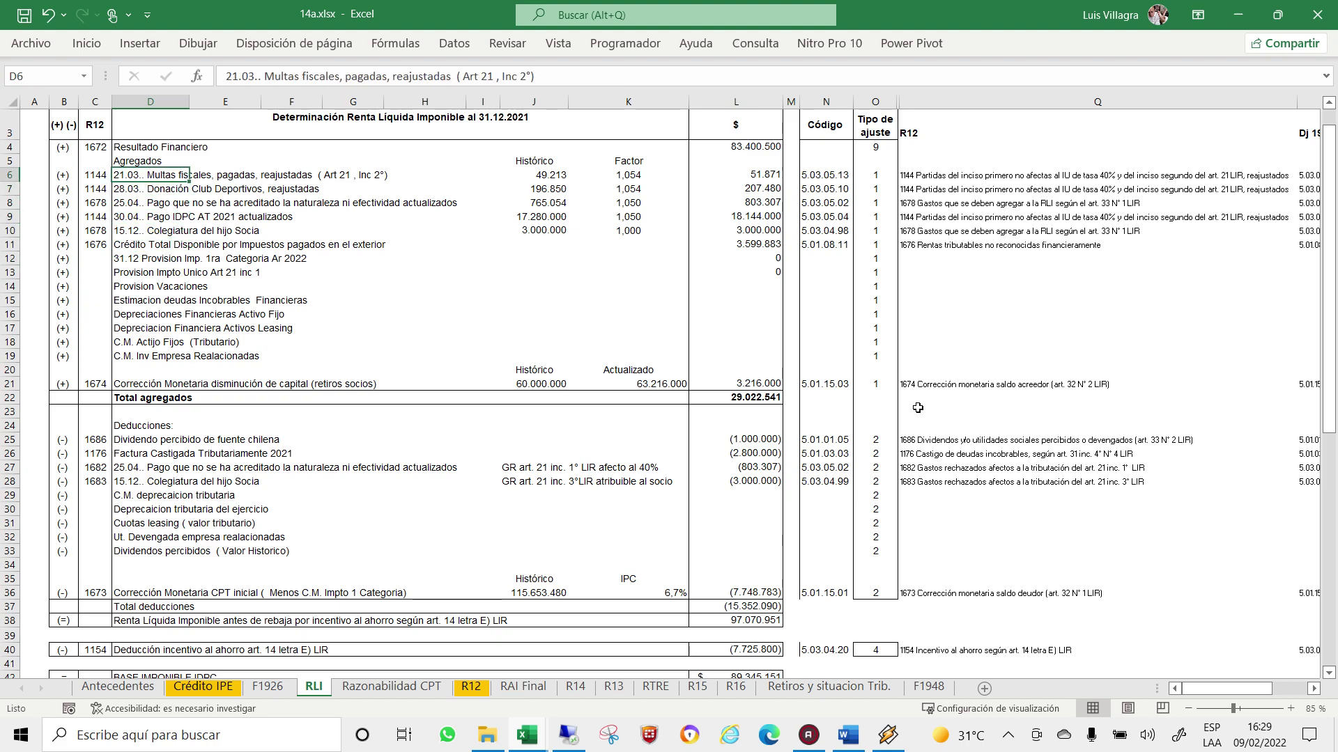
key("Down")
key("Down")
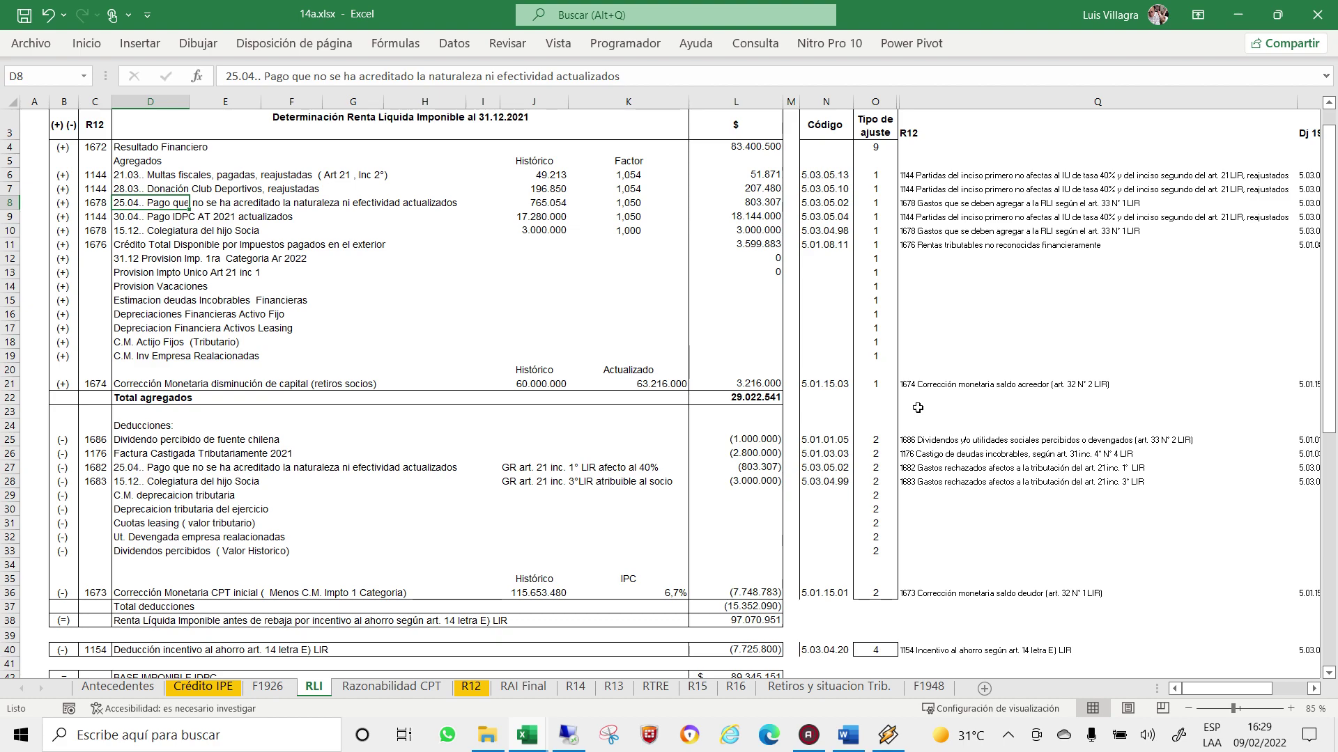
key("Down")
key("Down")
key("Down")
key("Down")
key("Down")
key("Up")
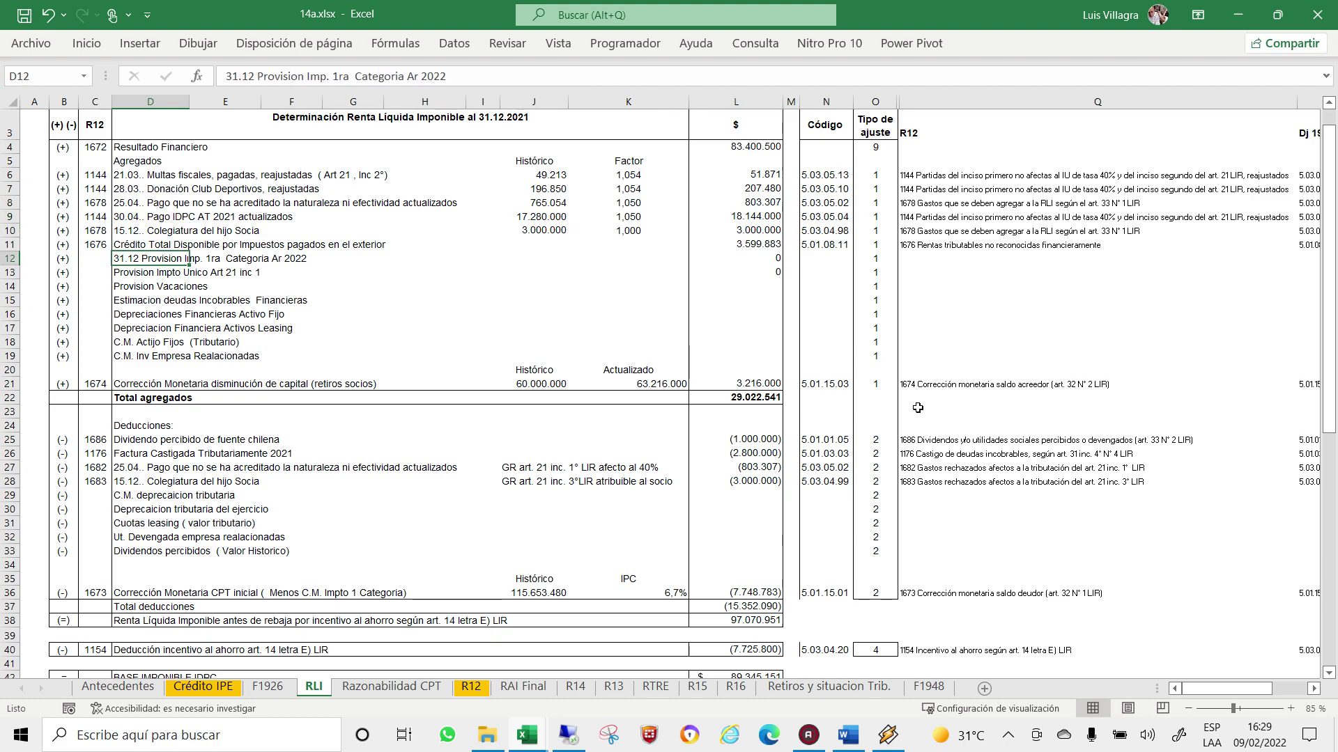
key("Up")
key("Up")
key("Up")
key("Up")
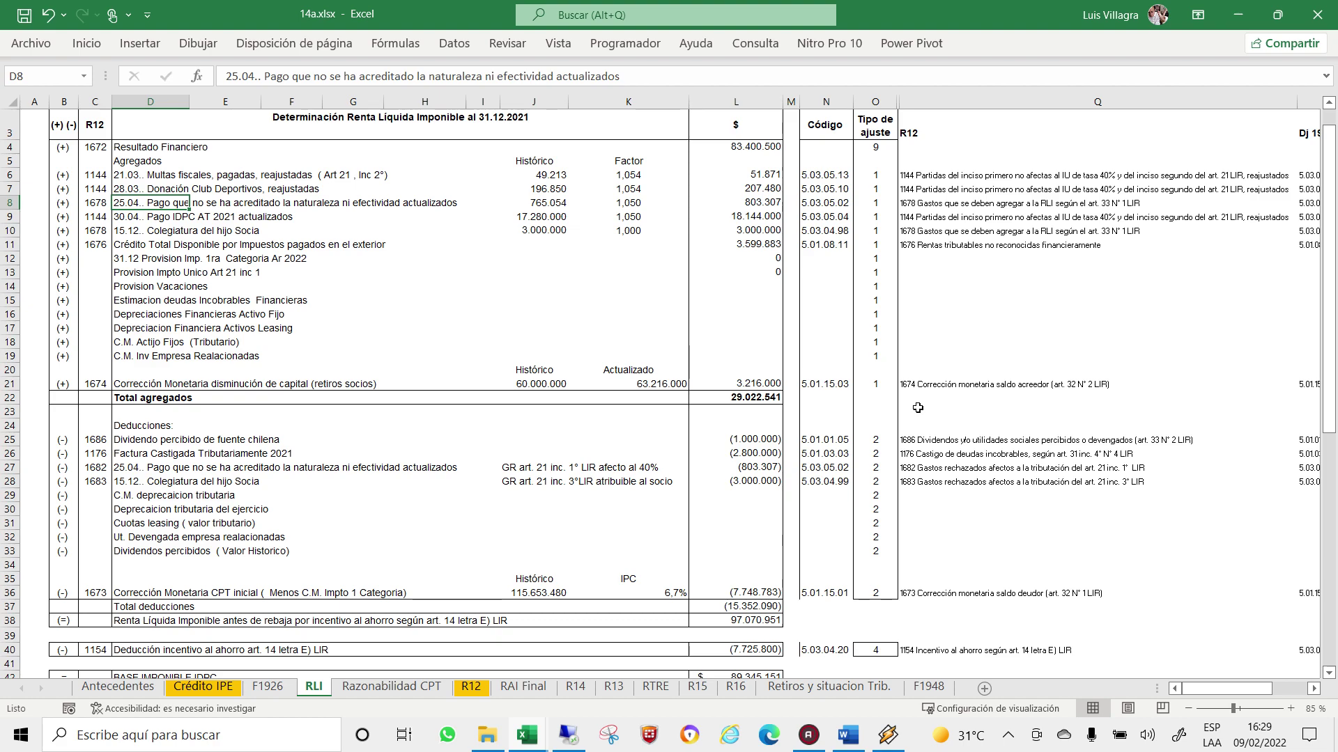
key("Down")
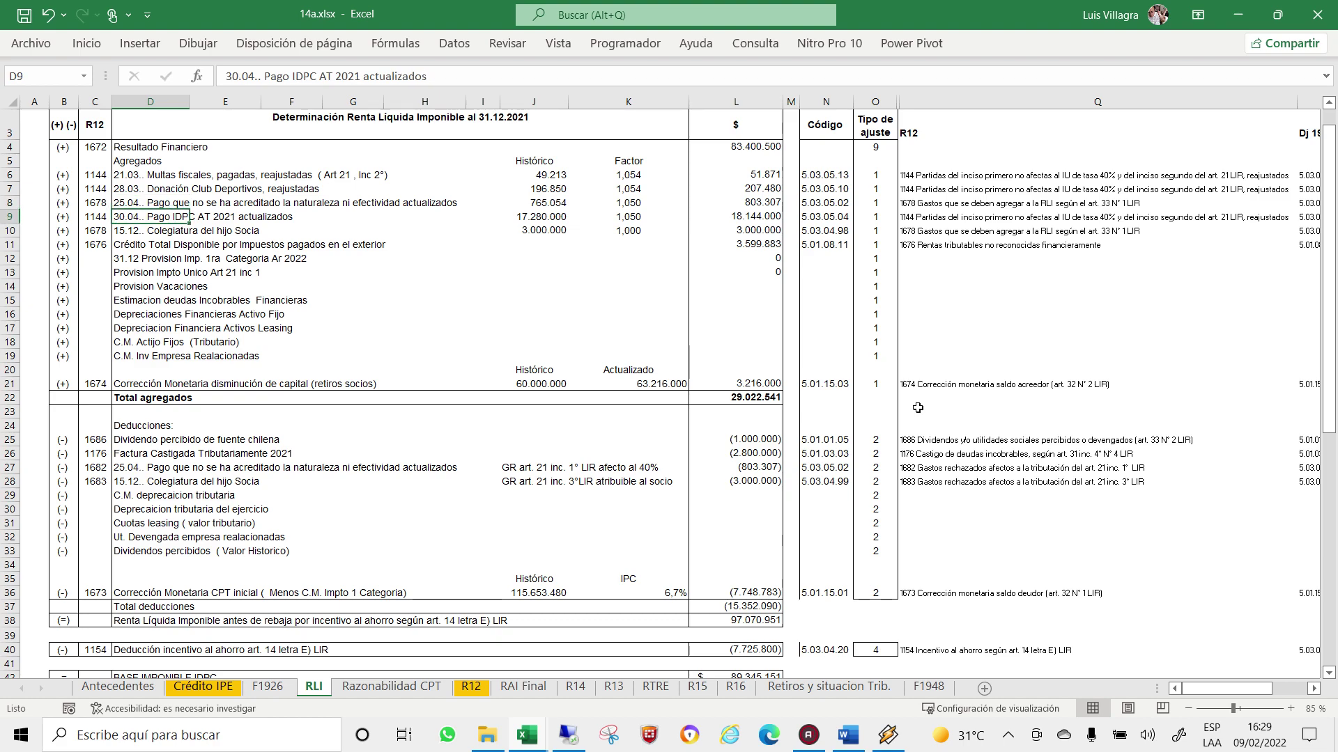
key("Up")
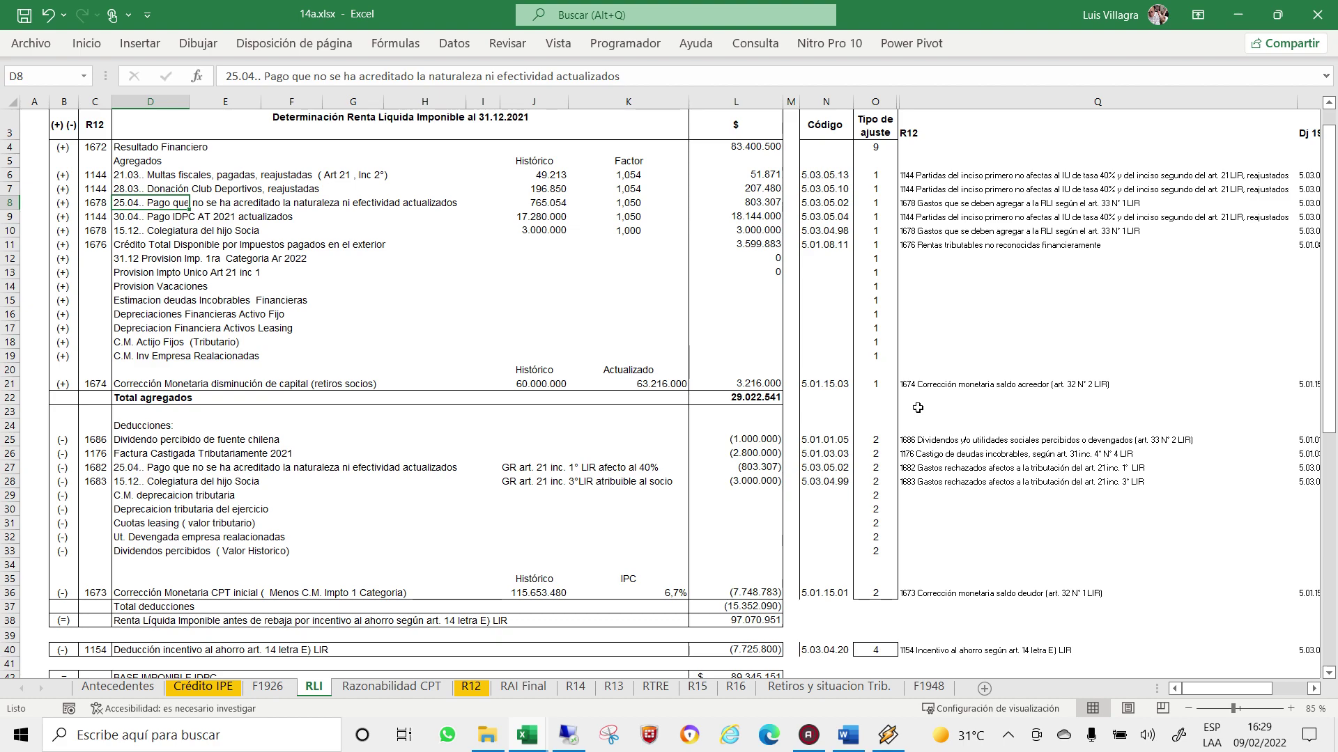
key("Down")
key("Up")
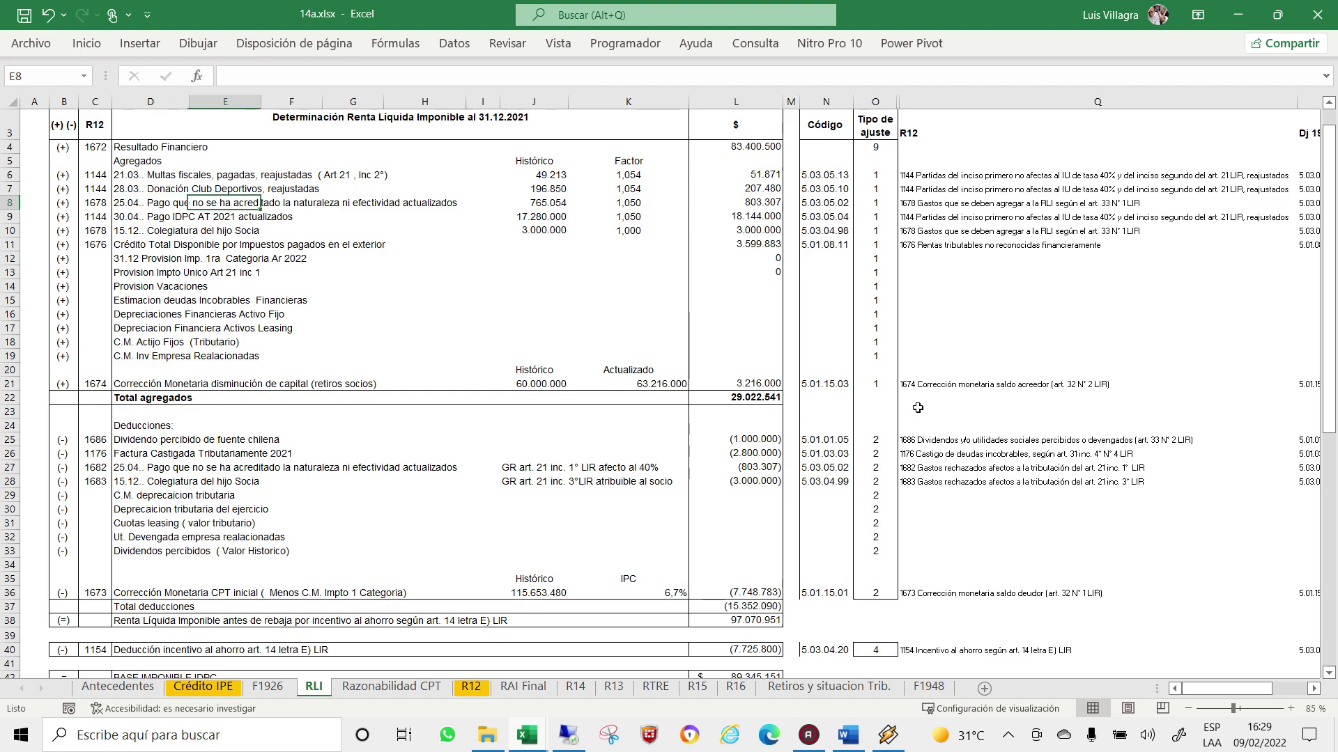
key("Down")
key("Right")
key("Right")
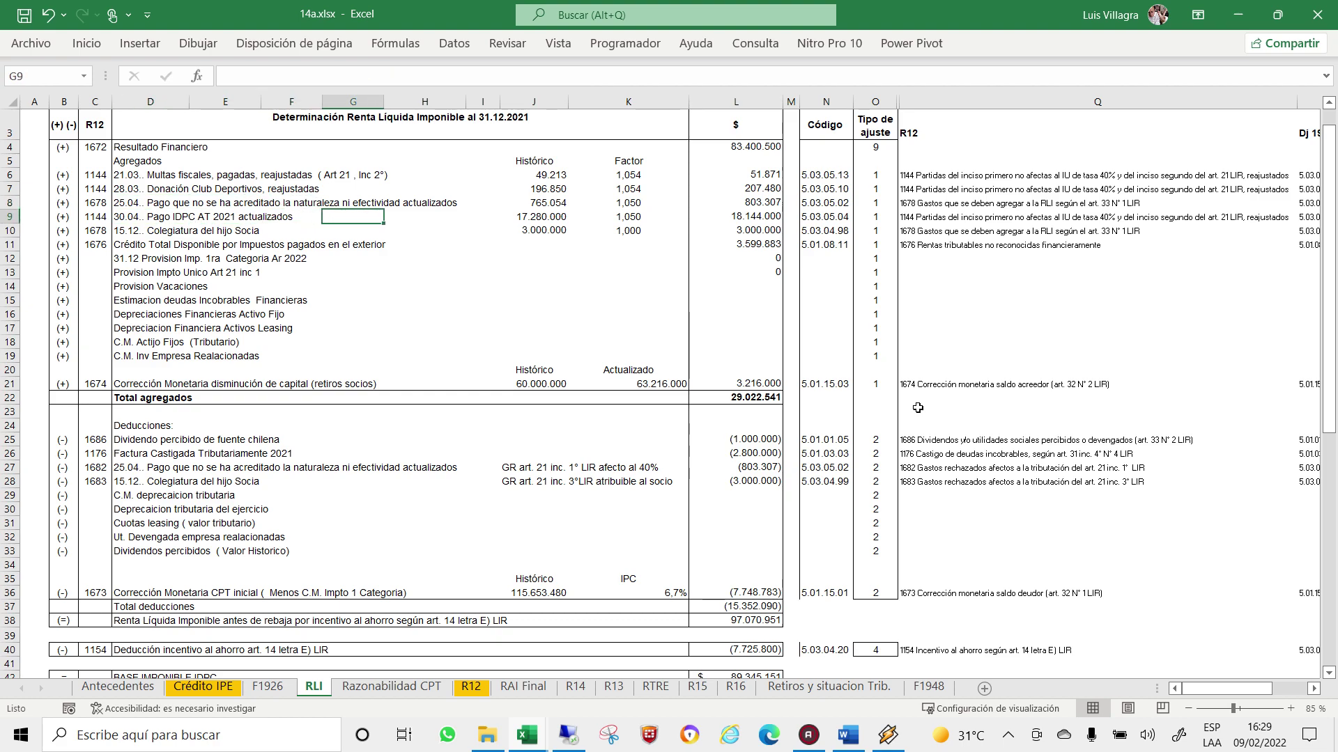
key("Right")
key("Right")
key("Left")
key("Left")
key("Left")
key("Left")
key("Left")
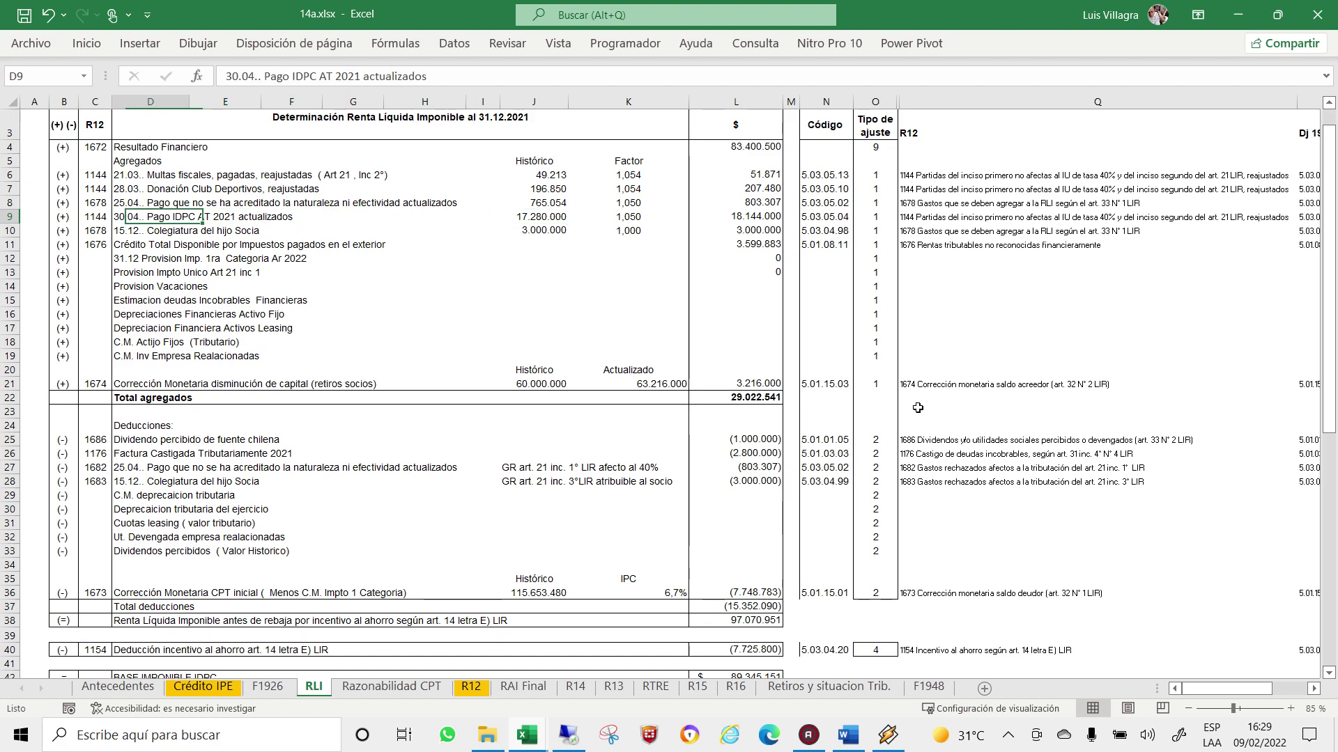
key("Right")
key("Right")
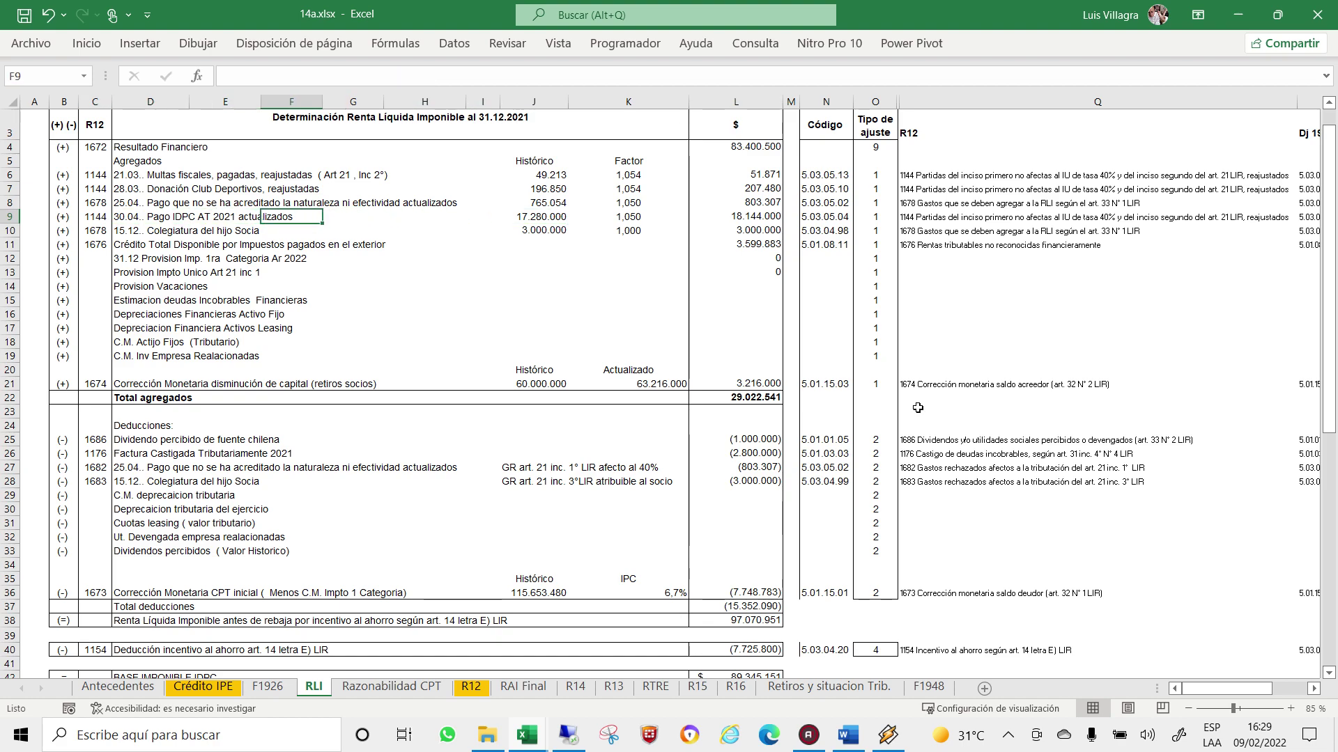
key("Right")
key("Right")
key("Right")
key("Right")
key("Left")
key("Left")
key("Left")
key("Left")
key("Left")
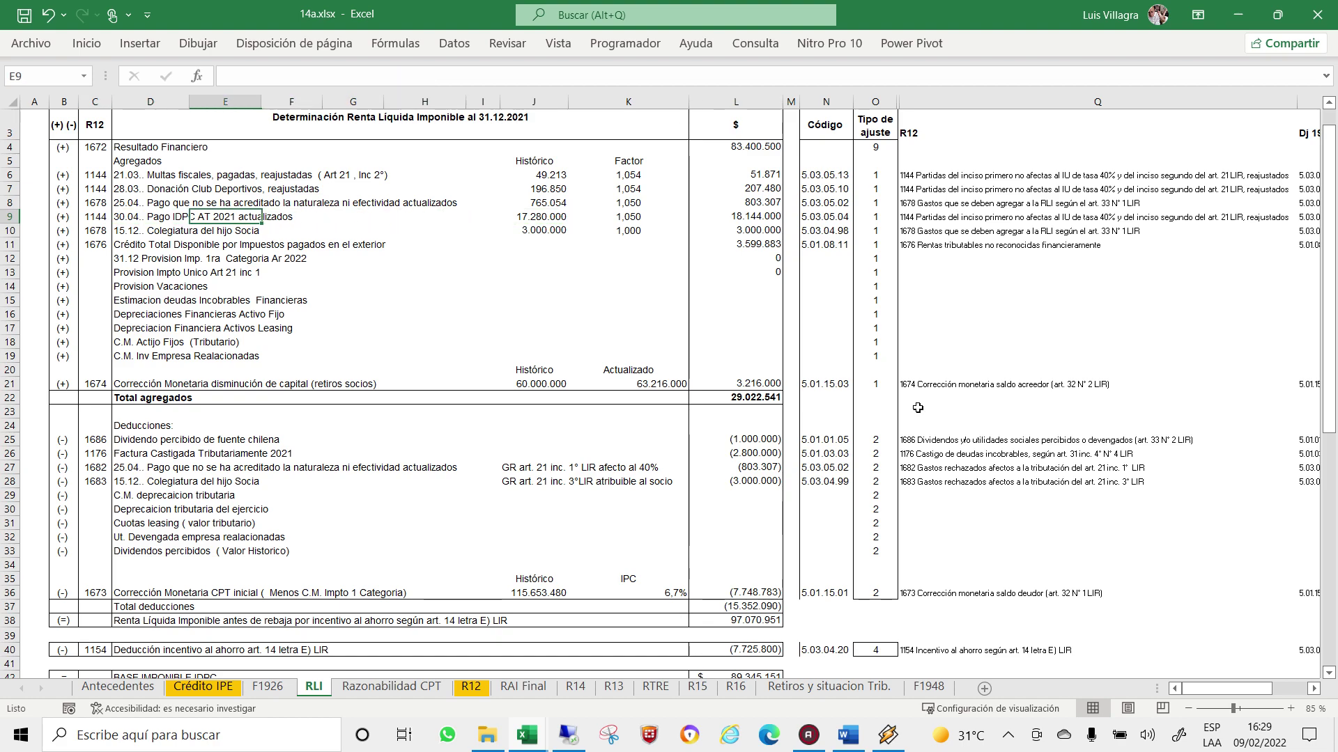
key("Down")
key("Down")
key("Down")
key("Left")
key("Down")
key("Up")
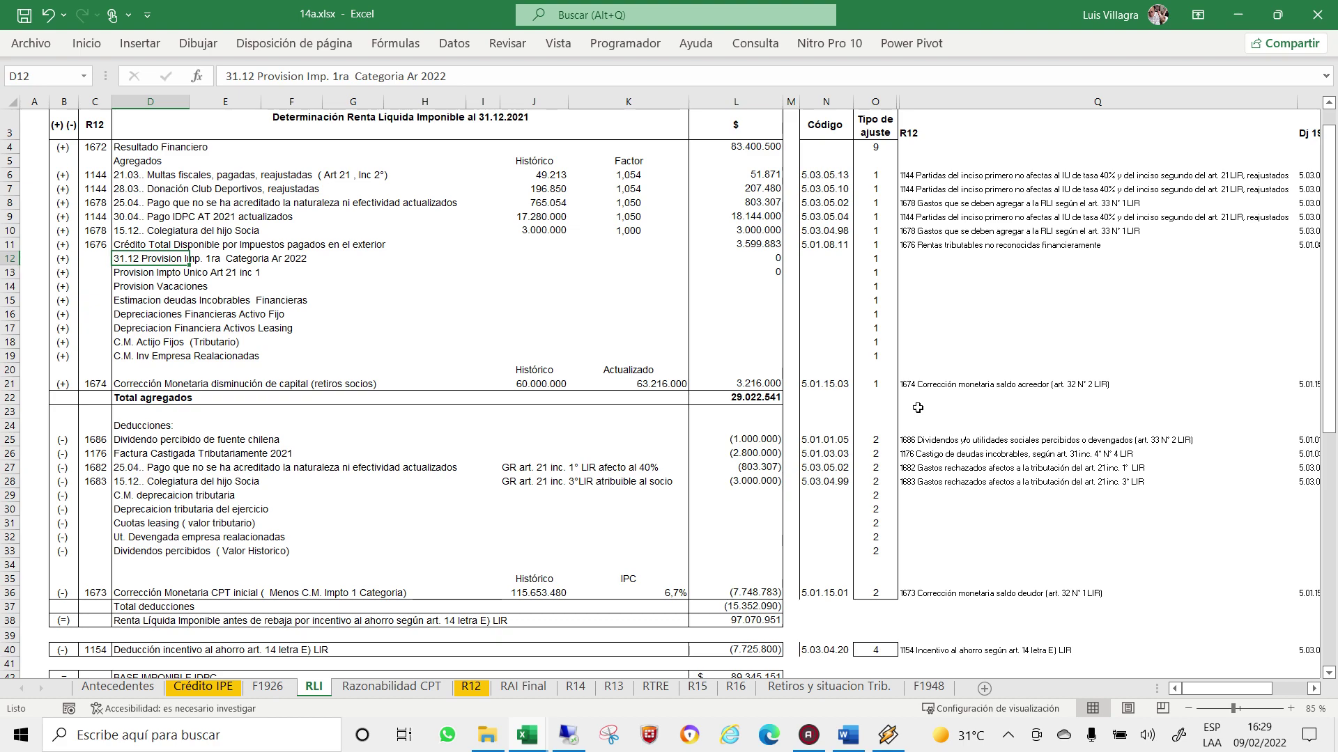
key("Up")
key("Up")
key("Up")
key("Up")
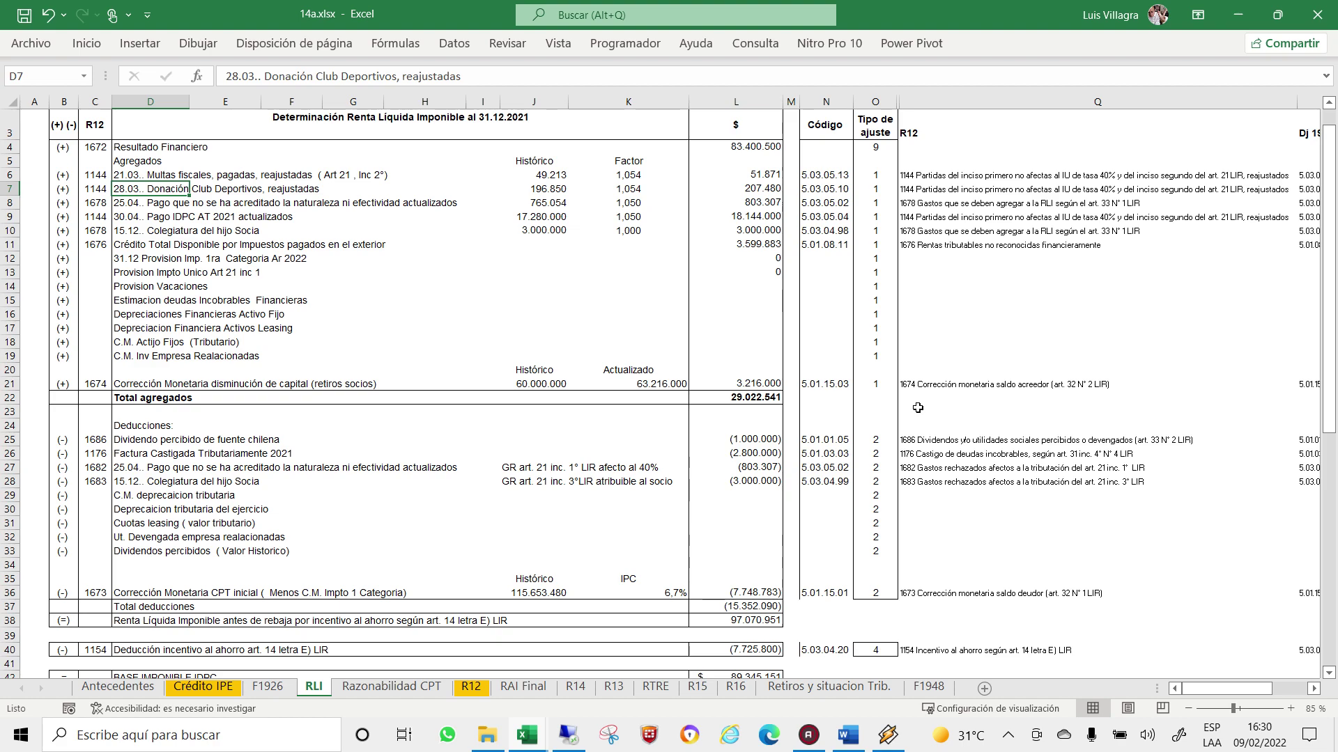
Review the historic and updated amount formulas for rows 9 and 12 on the RLI sheet.
key("Down")
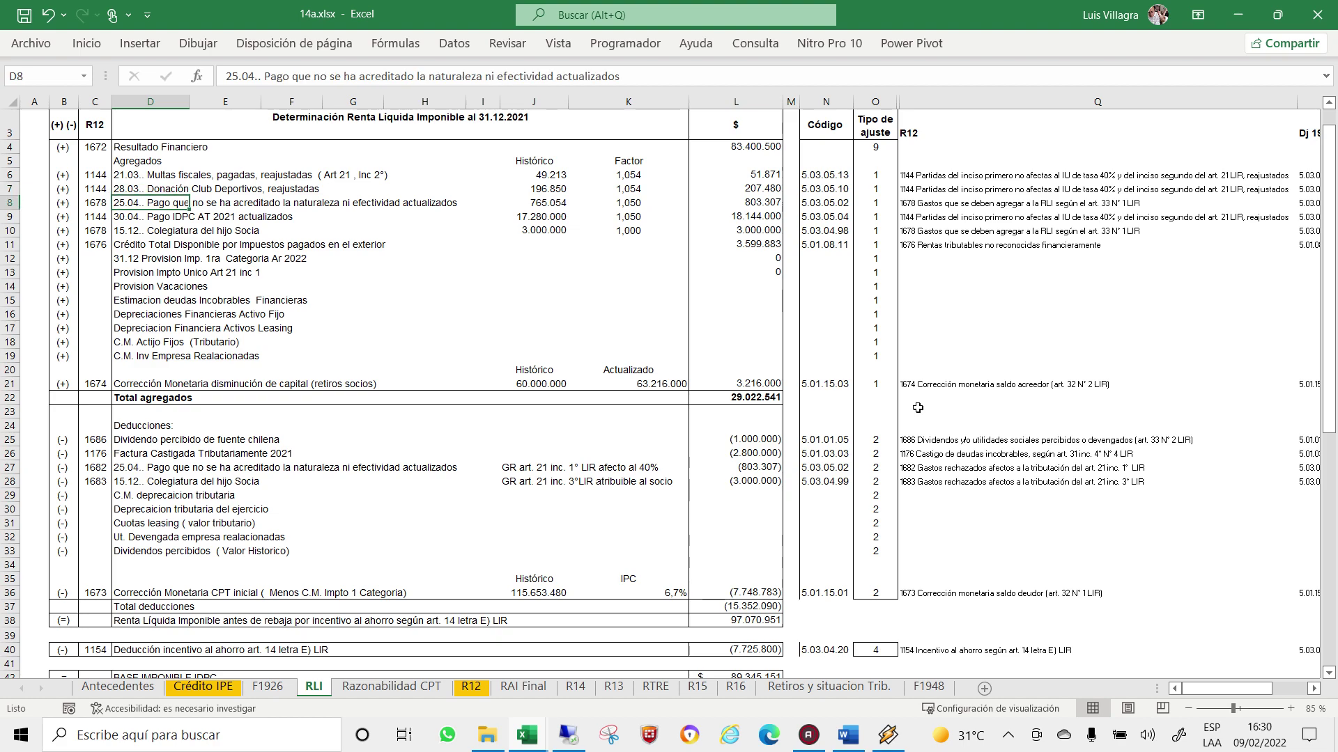
key("Down")
key("Right")
key("Right")
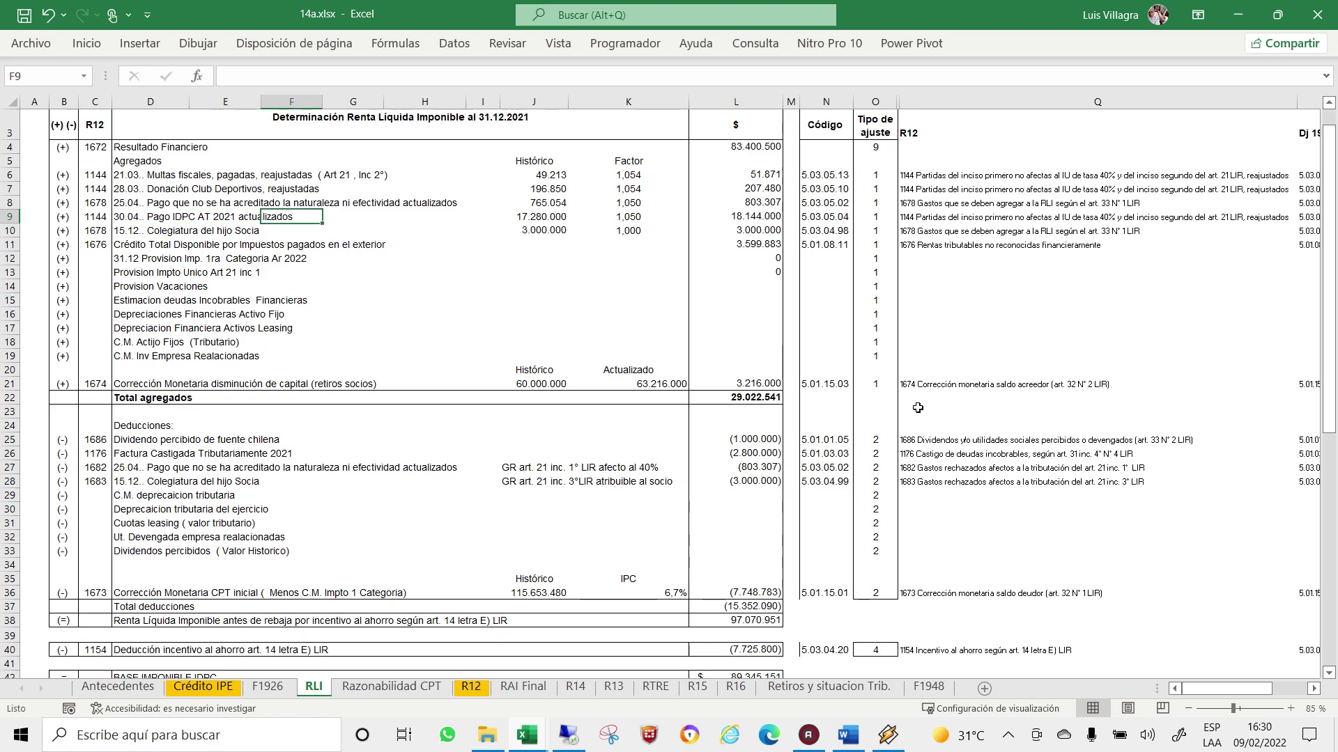
key("Right")
key("Right")
key("Right")
key("Right")
key("Right")
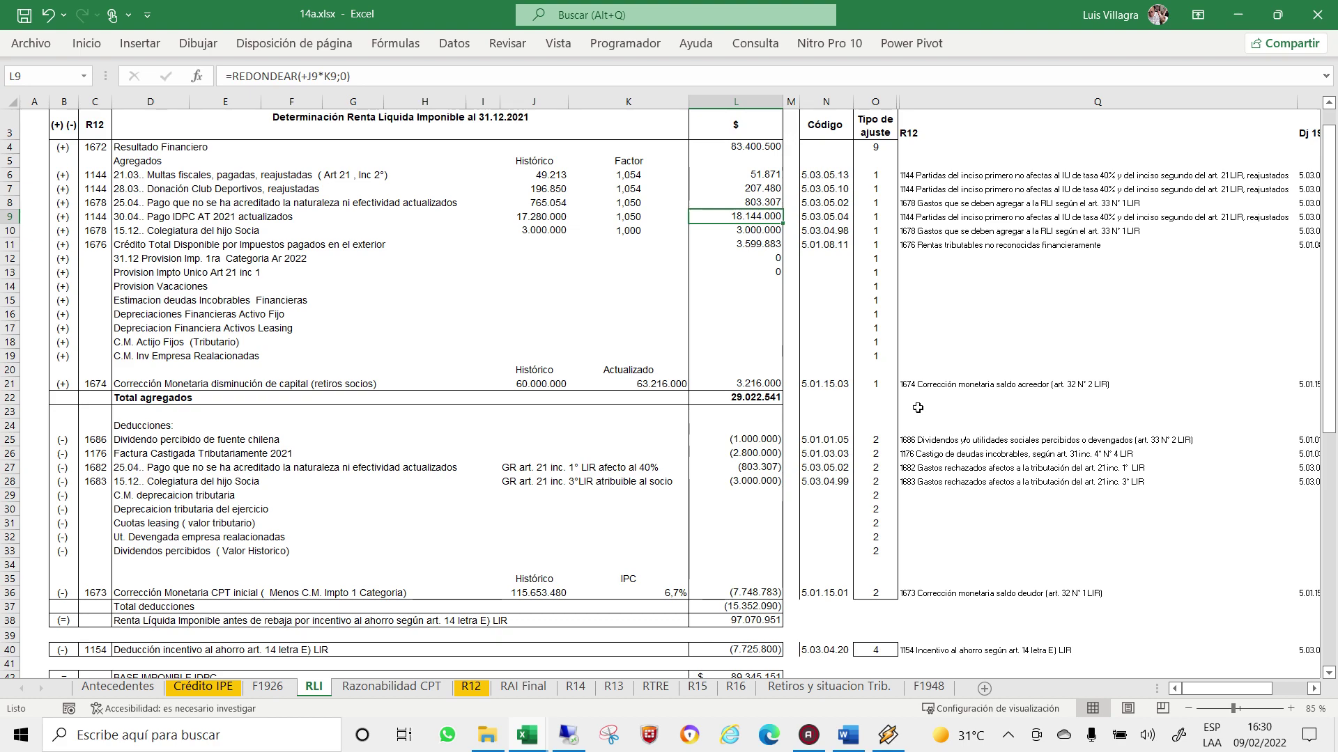
key("Left")
key("Left")
key("Left")
key("Left")
key("Left")
key("Left")
key("Left")
key("Left")
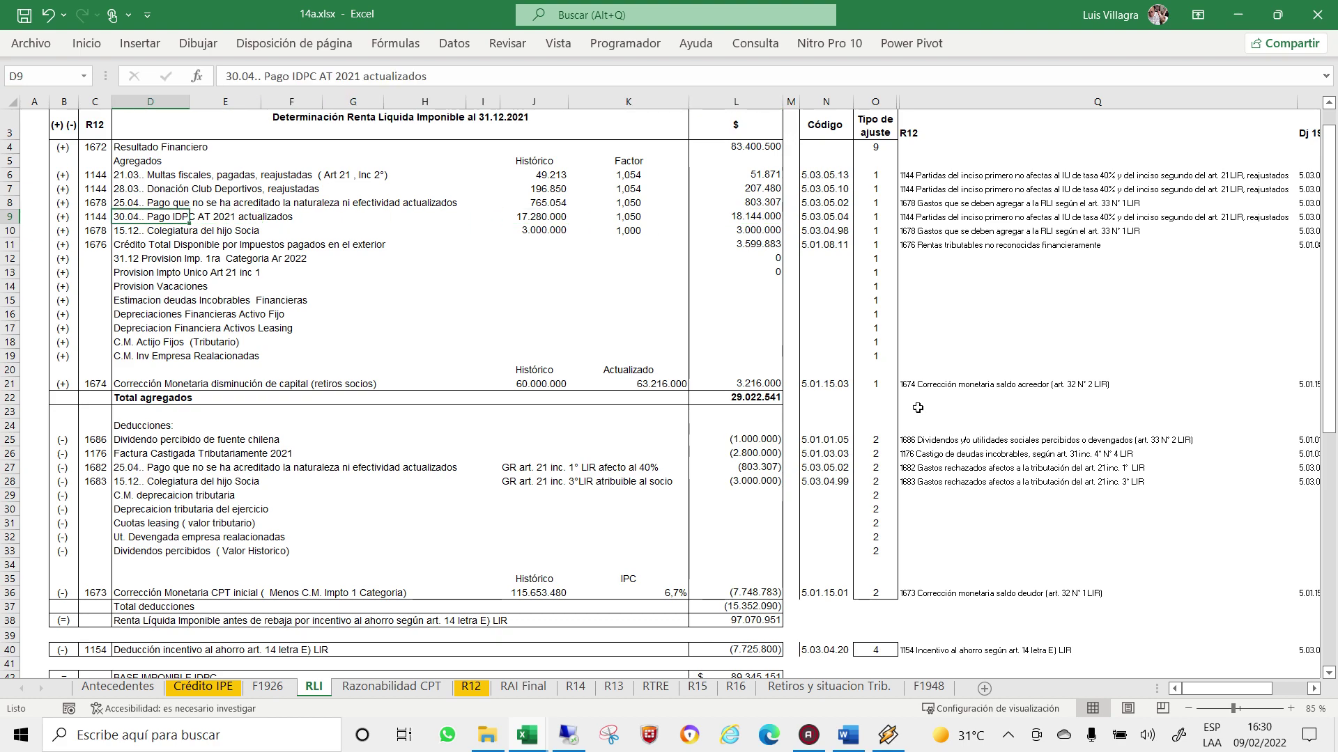
key("Right")
key("Right")
key("Right")
key("Right")
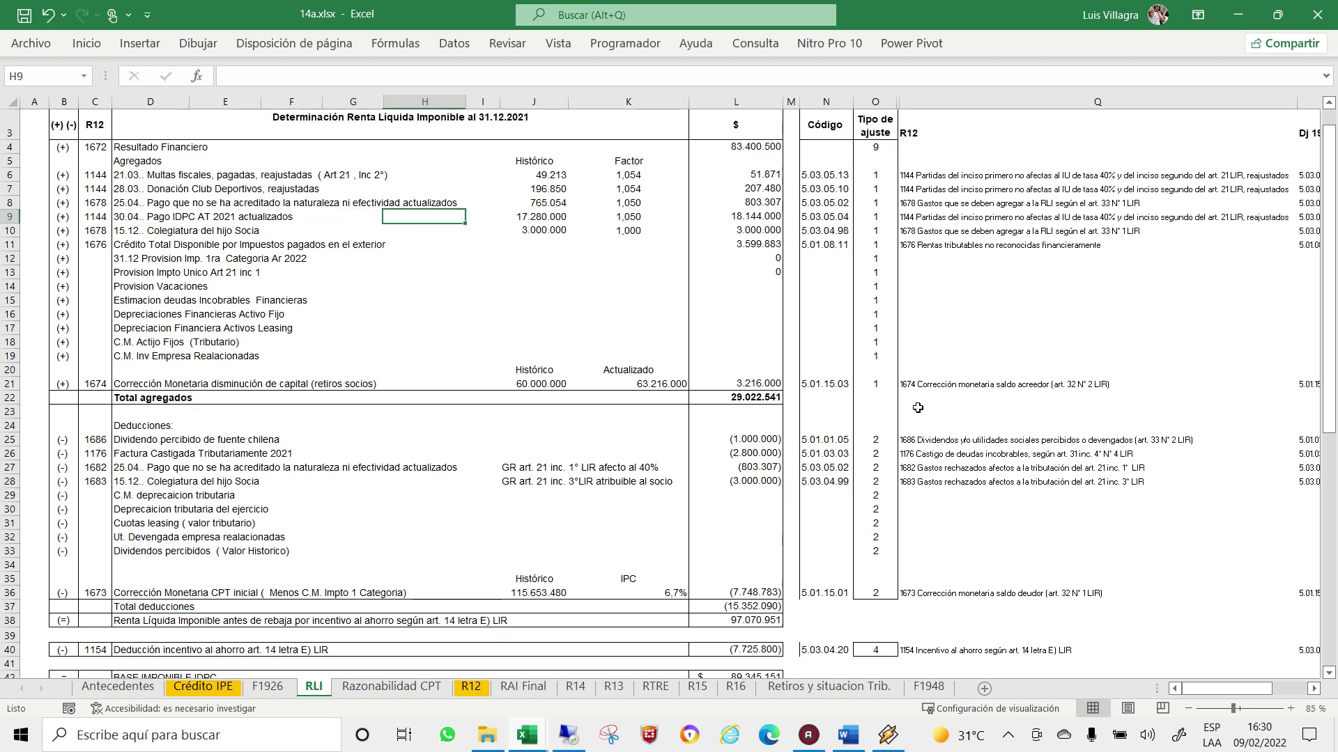
key("Right")
key("Right")
key("Left")
key("Left")
key("Left")
key("Left")
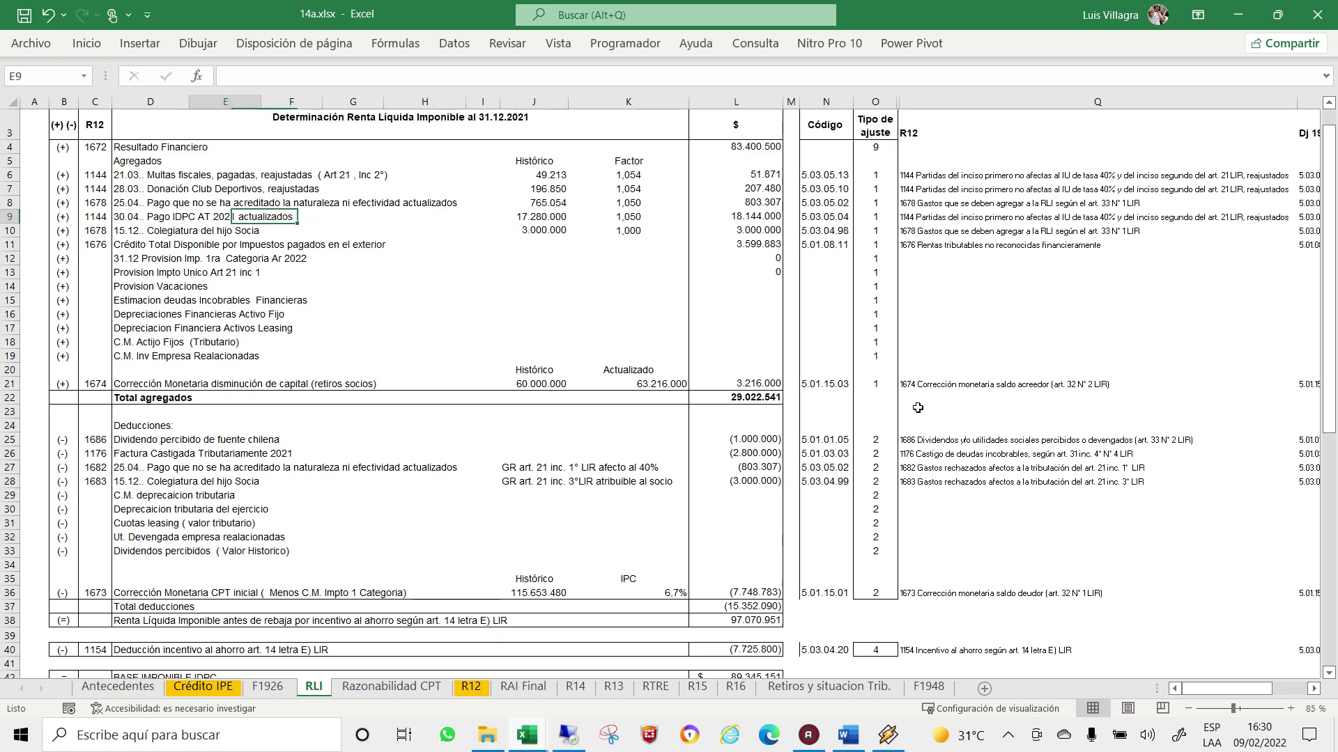
key("Left")
key("Left")
key("Right")
key("Right")
key("Right")
key("Right")
key("Left")
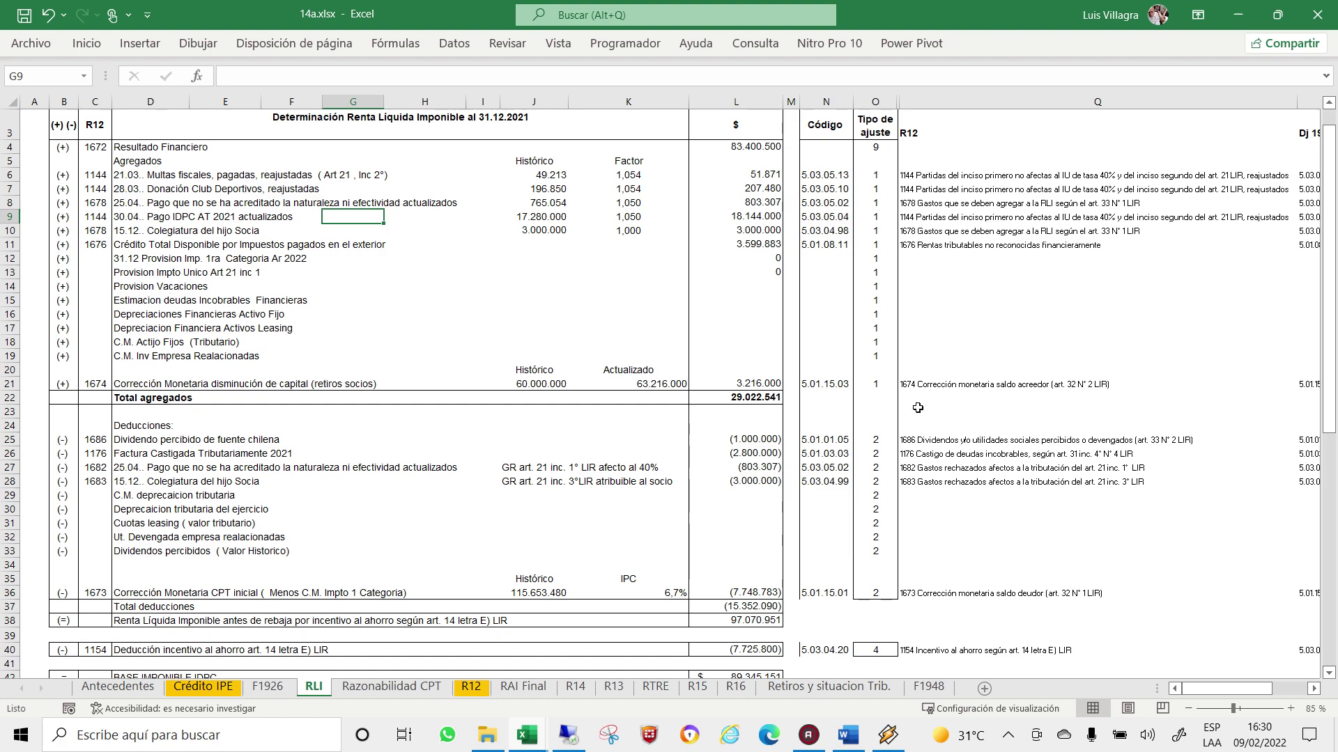
key("Left")
key("Left")
key("Left")
key("Right")
key("Down")
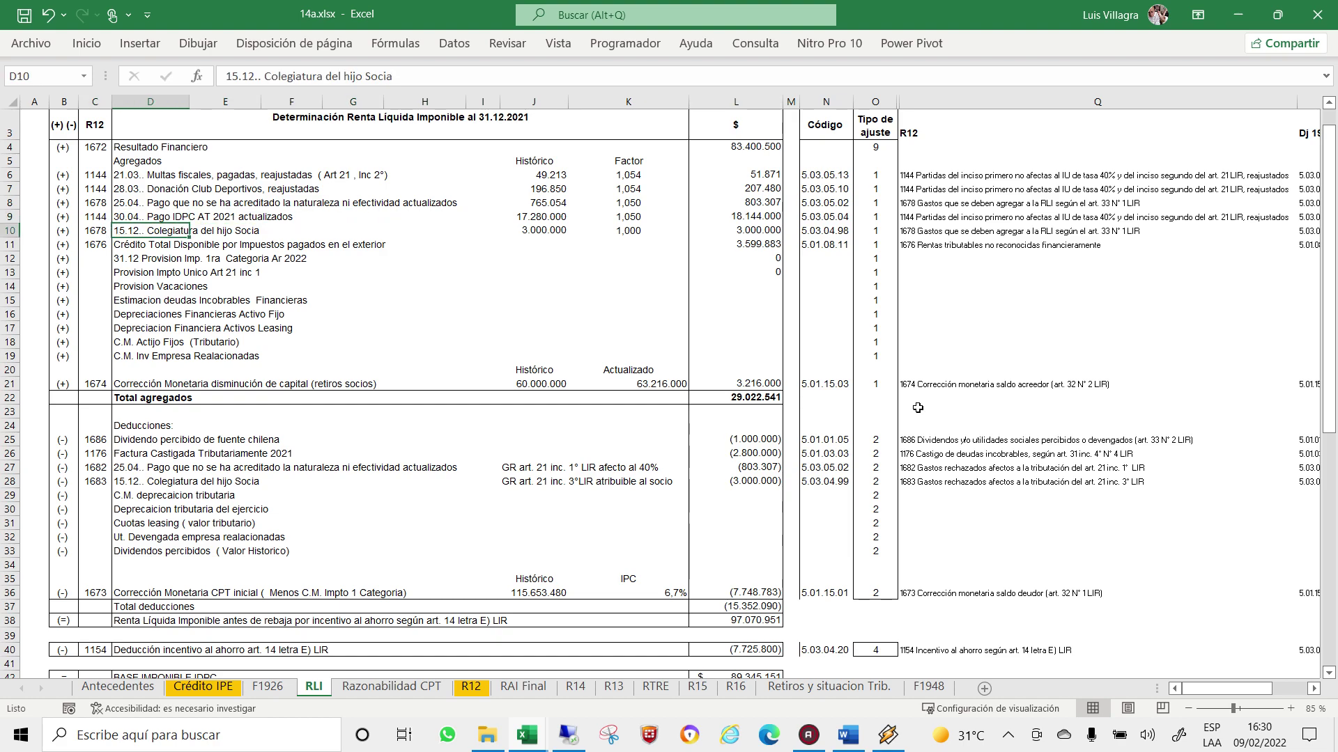
key("Down")
key("Down")
key("Down")
key("Down")
key("Down")
key("Up")
key("Up")
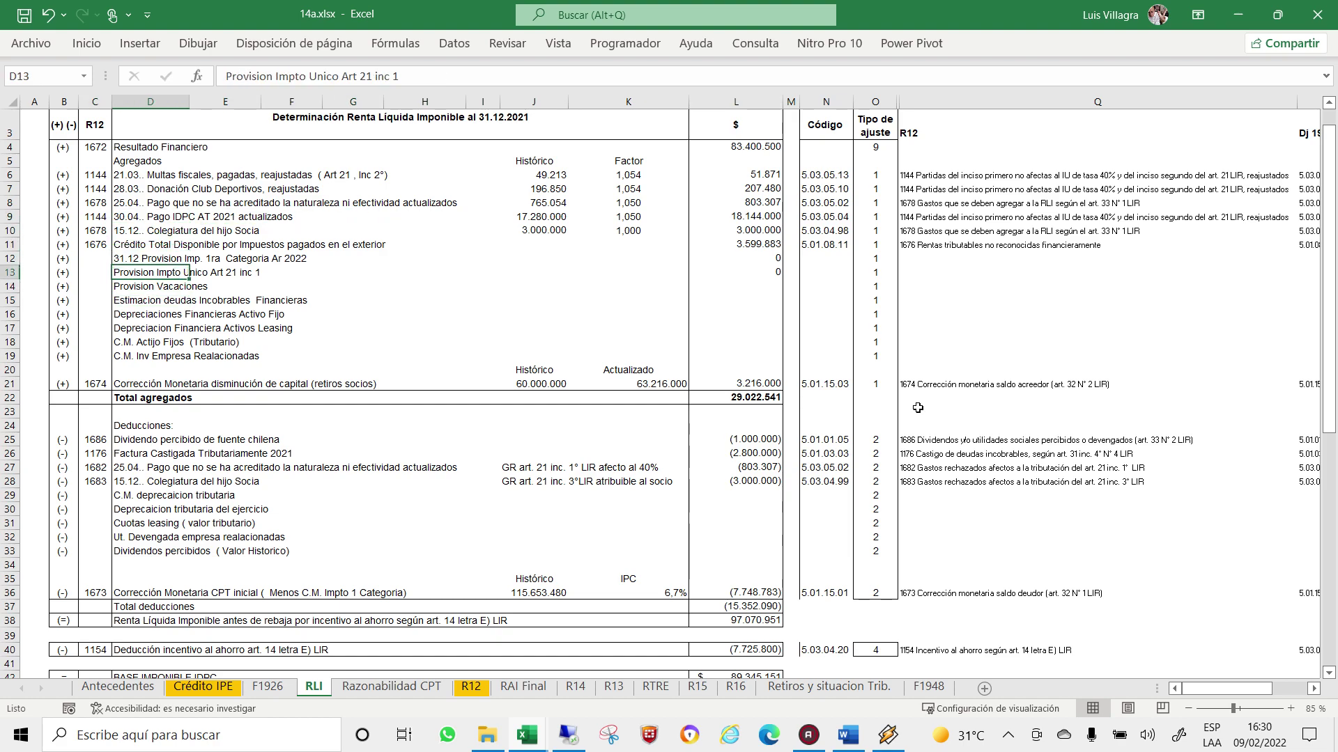
key("Up")
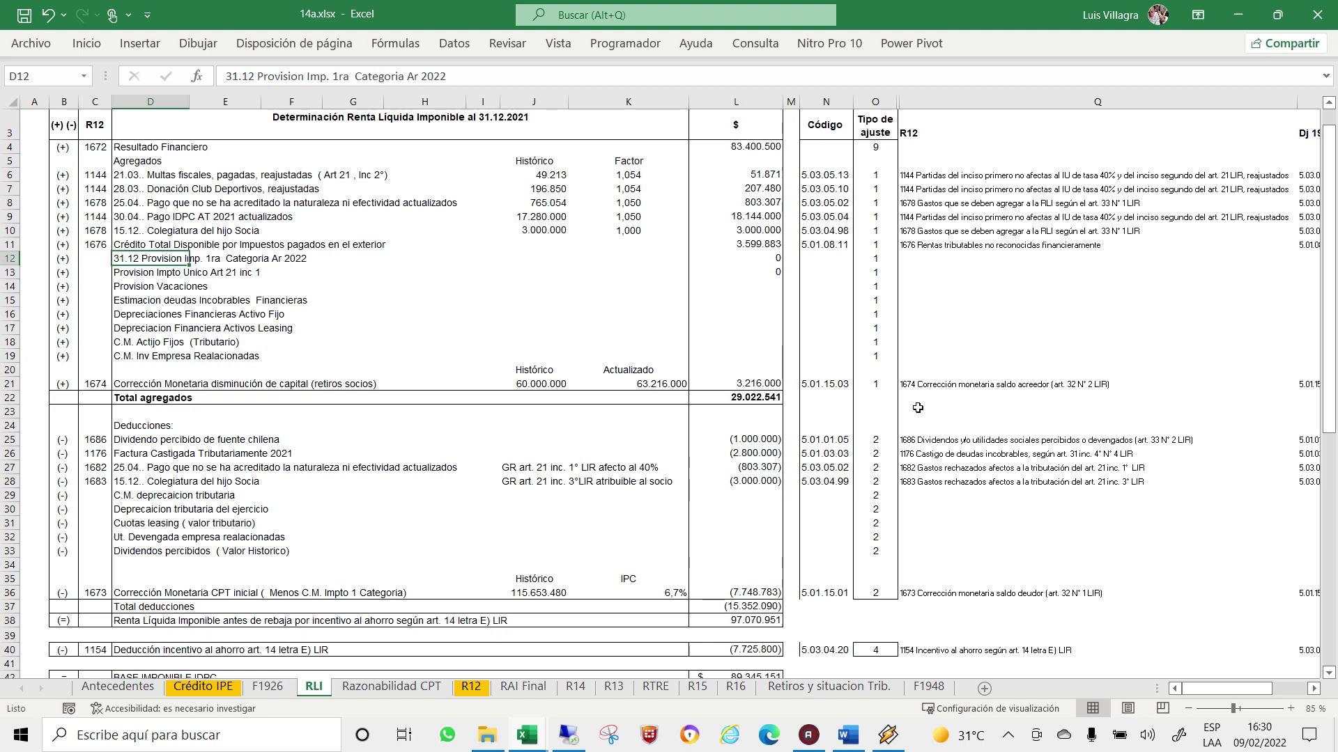
key("Right")
key("Right")
key("Right")
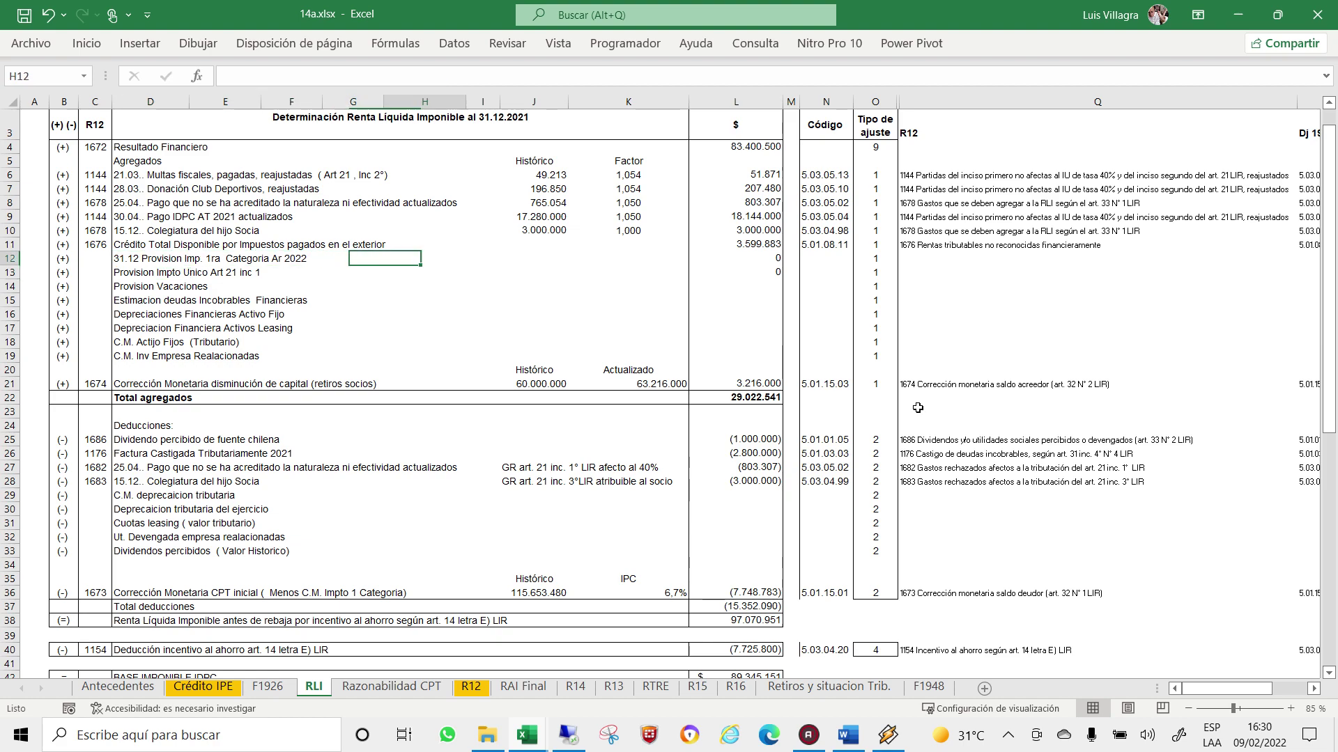
key("Right")
key("Right")
key("Right")
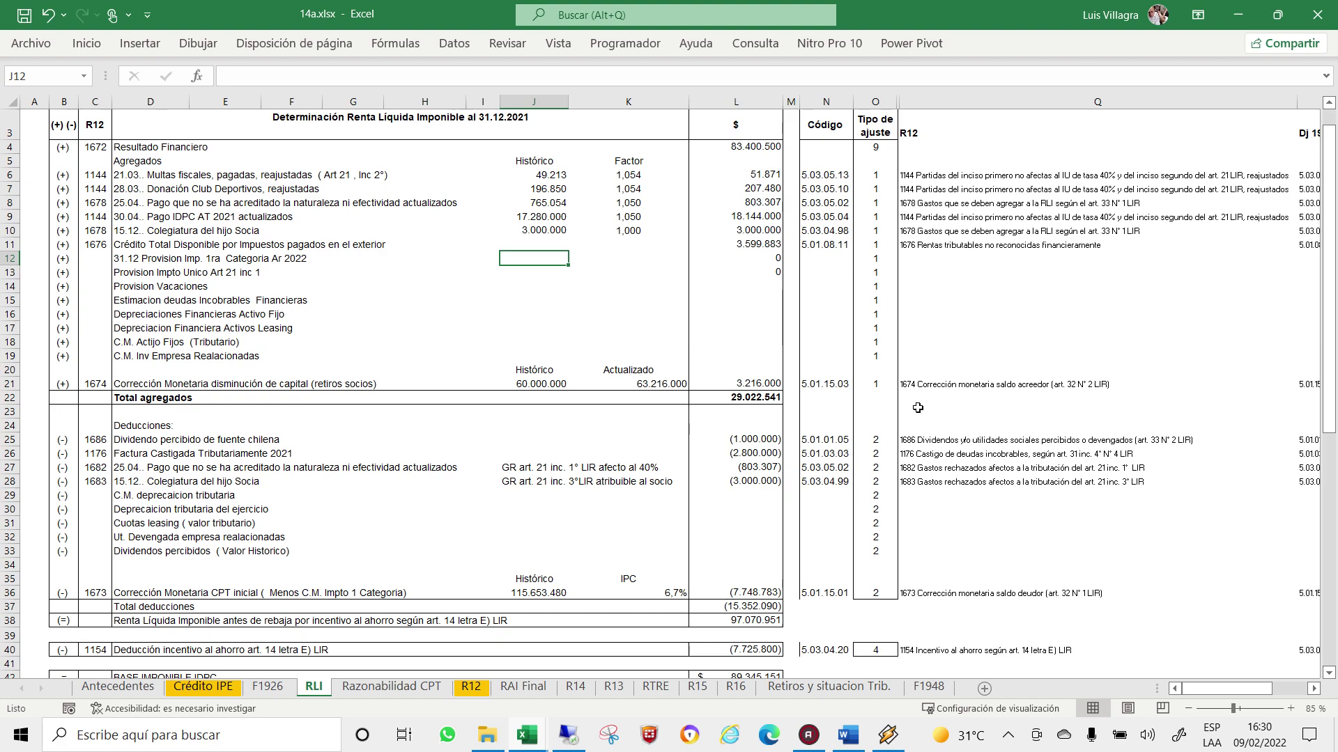
key("Left")
Replace the 'r' with 't' so row 12 reads 'Categoria At 2022'.
key("Left")
key("Left")
key("Left")
key("Left")
key("Left")
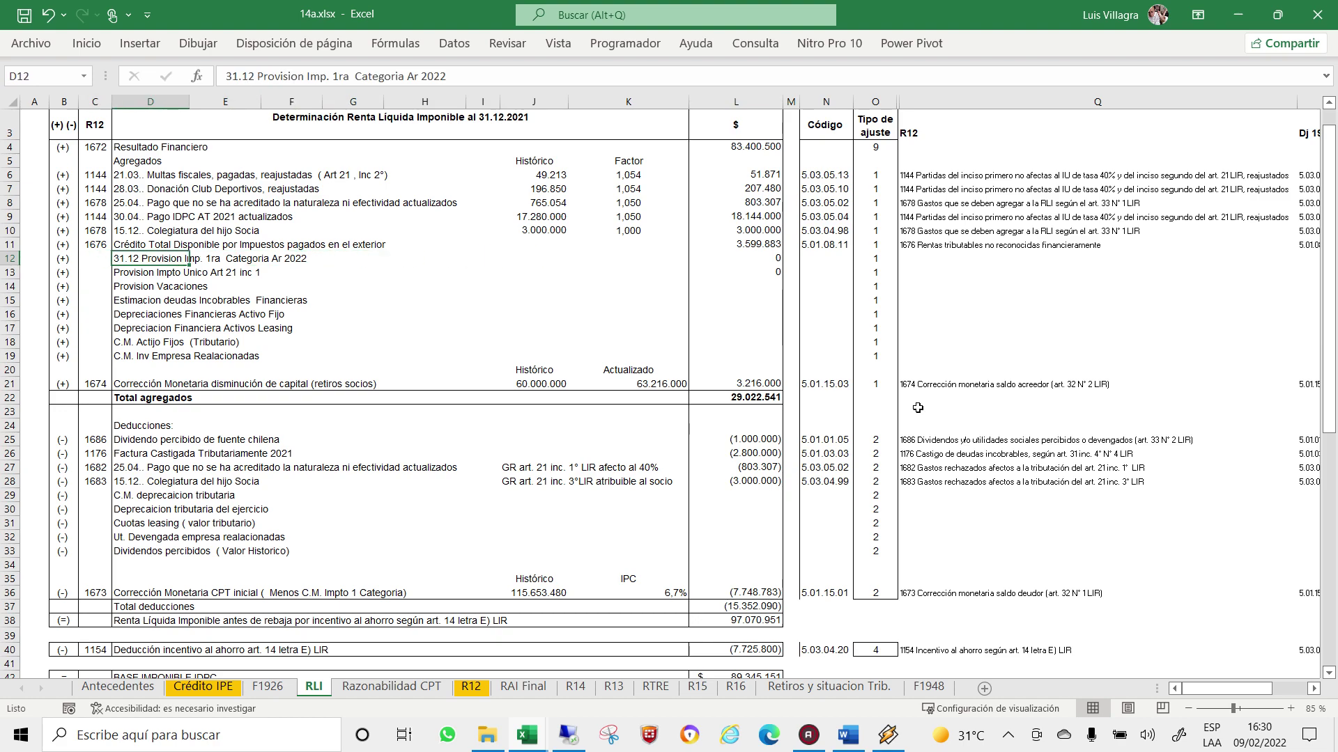
key("F2")
key("Left")
key("Left")
key("Left")
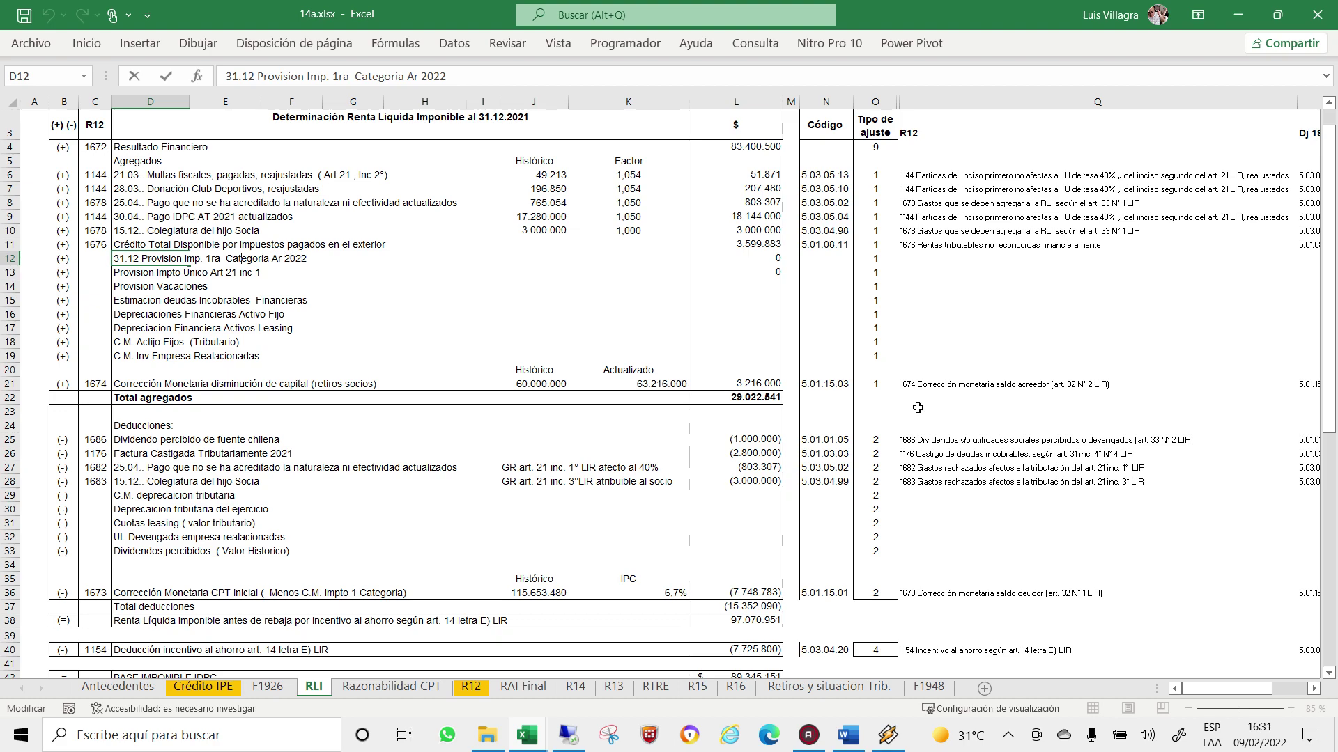
key("BackSpace")
type("t")
key("Return")
key("Down")
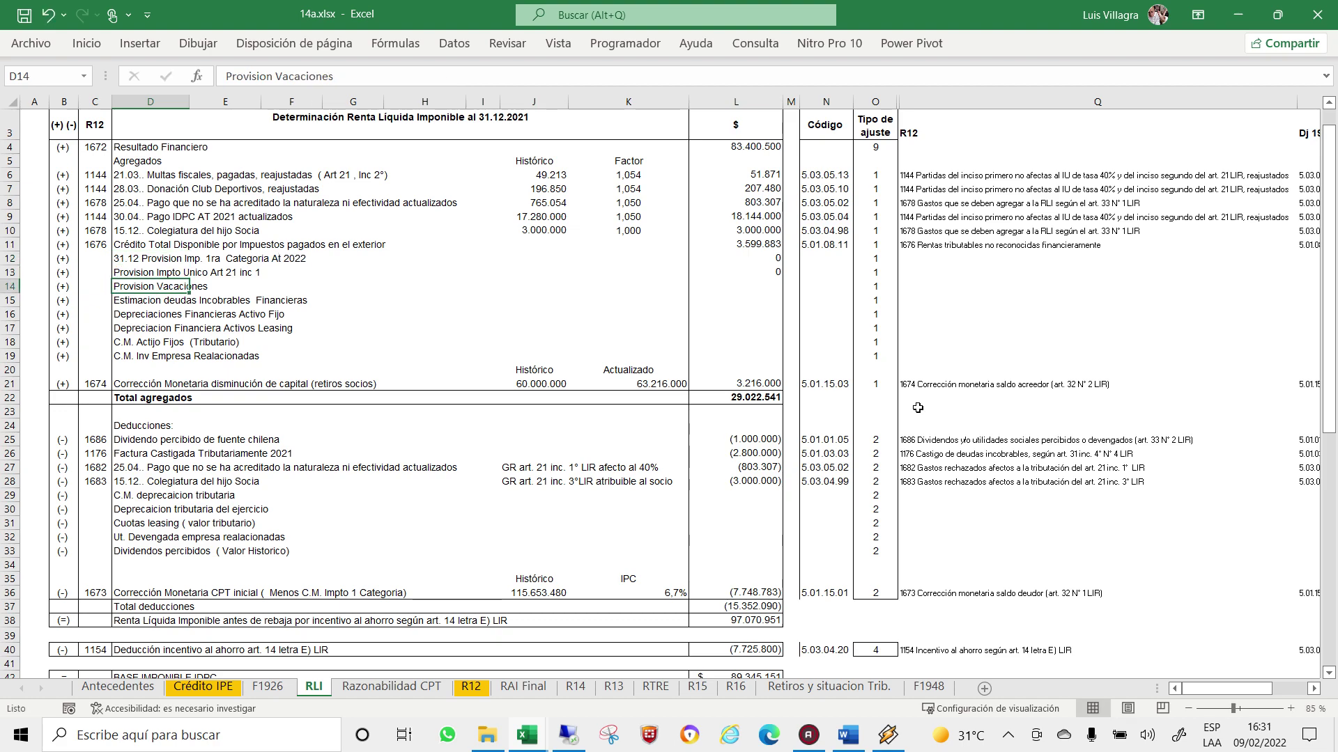
key("Down")
key("Down")
key("Down")
key("Down")
key("Down")
key("Down")
key("Down")
key("Down")
key("Down")
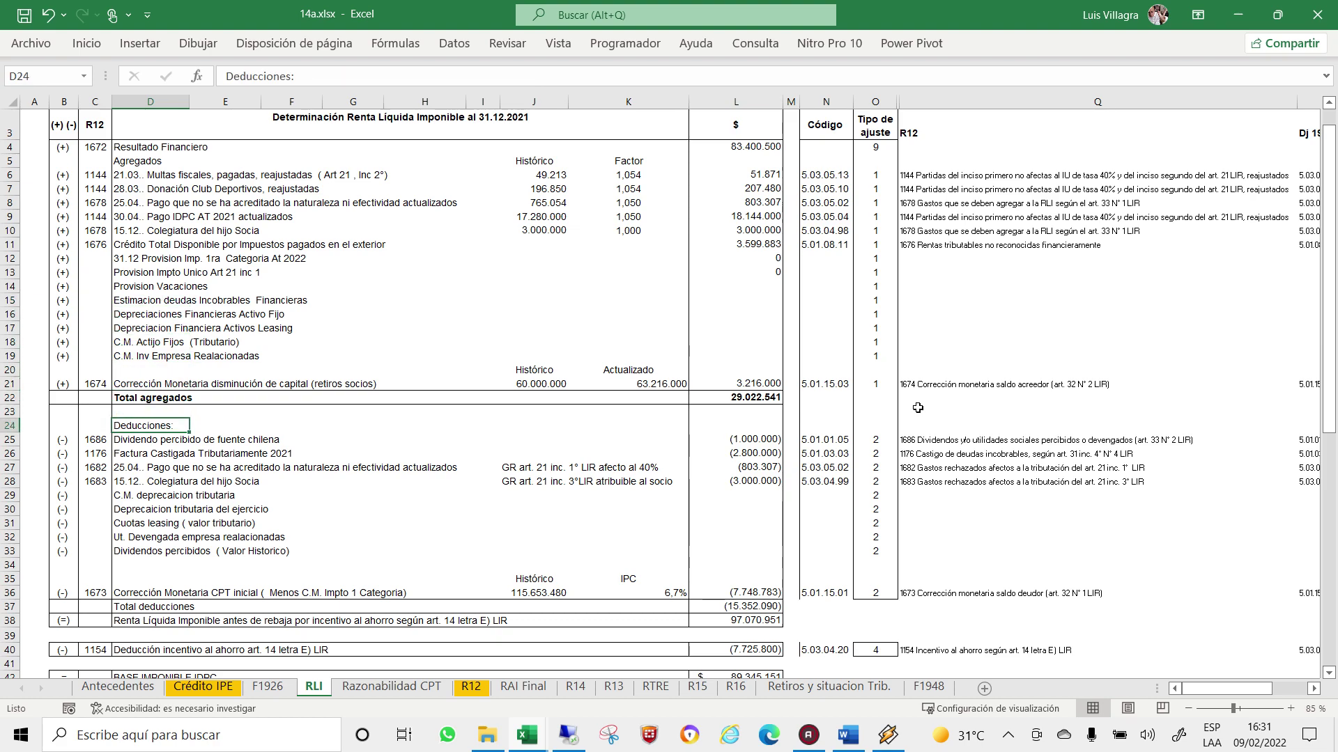
key("Down")
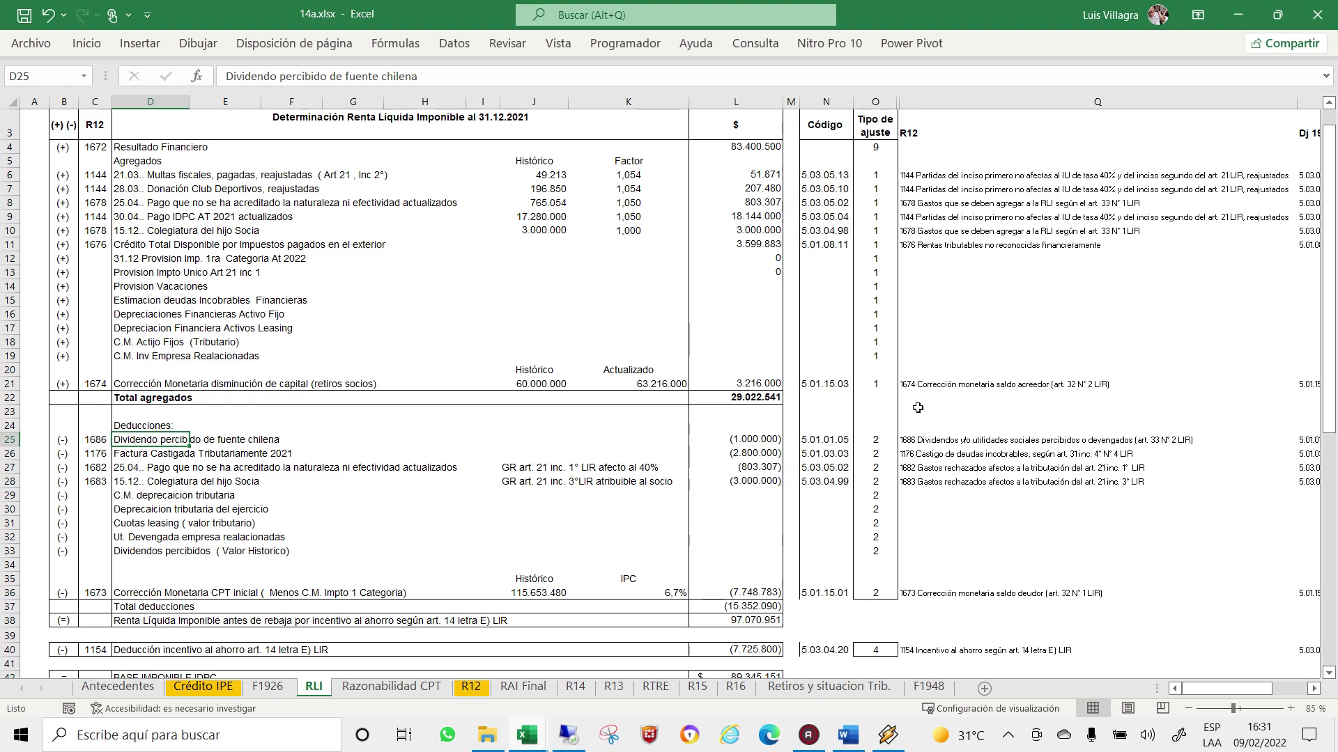
key("Down")
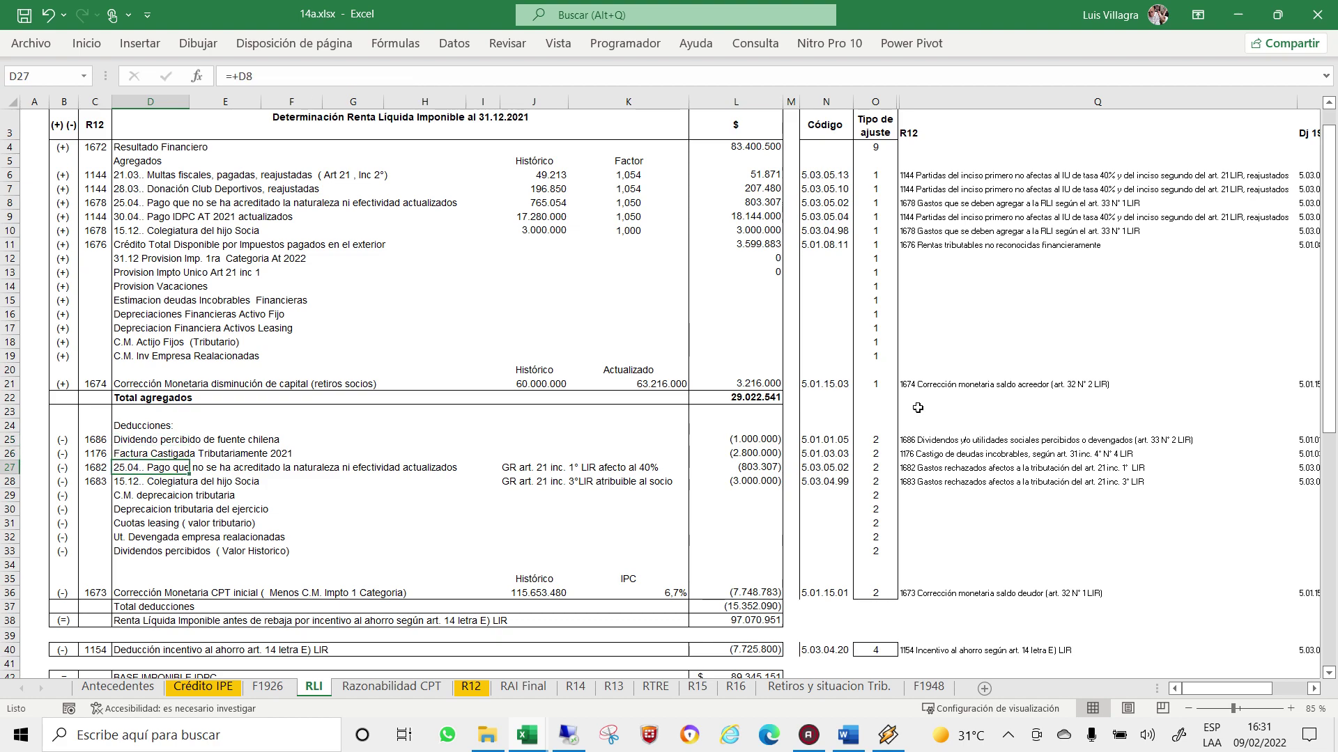
key("Up")
key("Up")
key("Up")
key("Up")
key("Up")
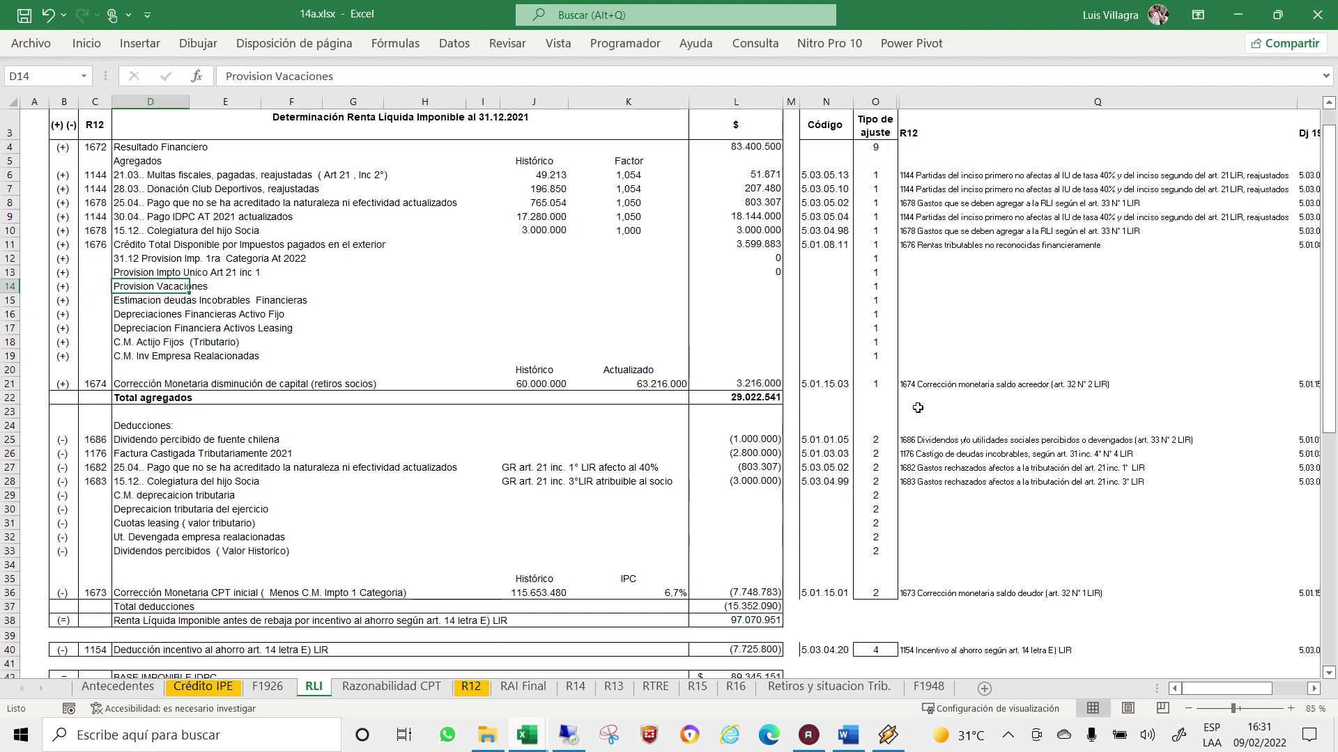
key("Down")
key("Down")
key("Down")
key("Down")
key("Down")
key("Down")
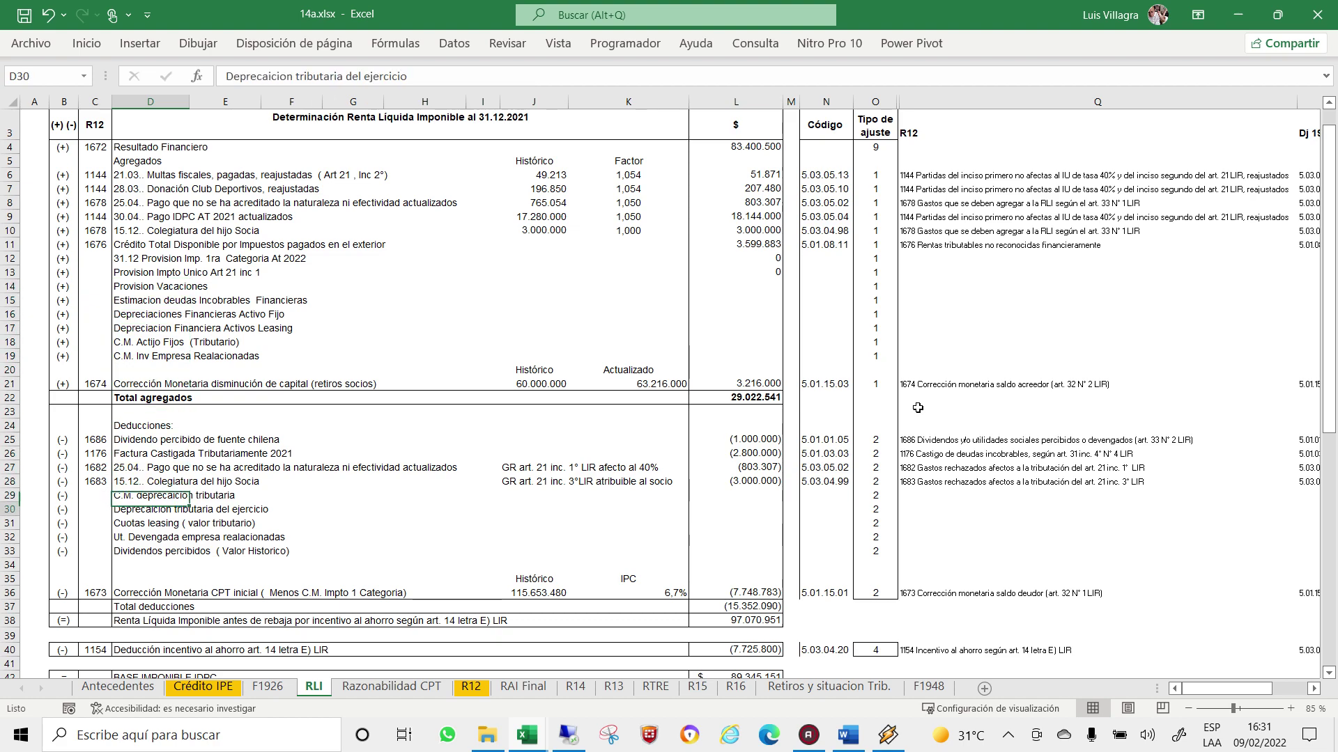
key("Down")
key("Down")
key("Down")
Enter a new deducciones description 'Provisiones vacaciones realizadas' in row 34.
type("P")
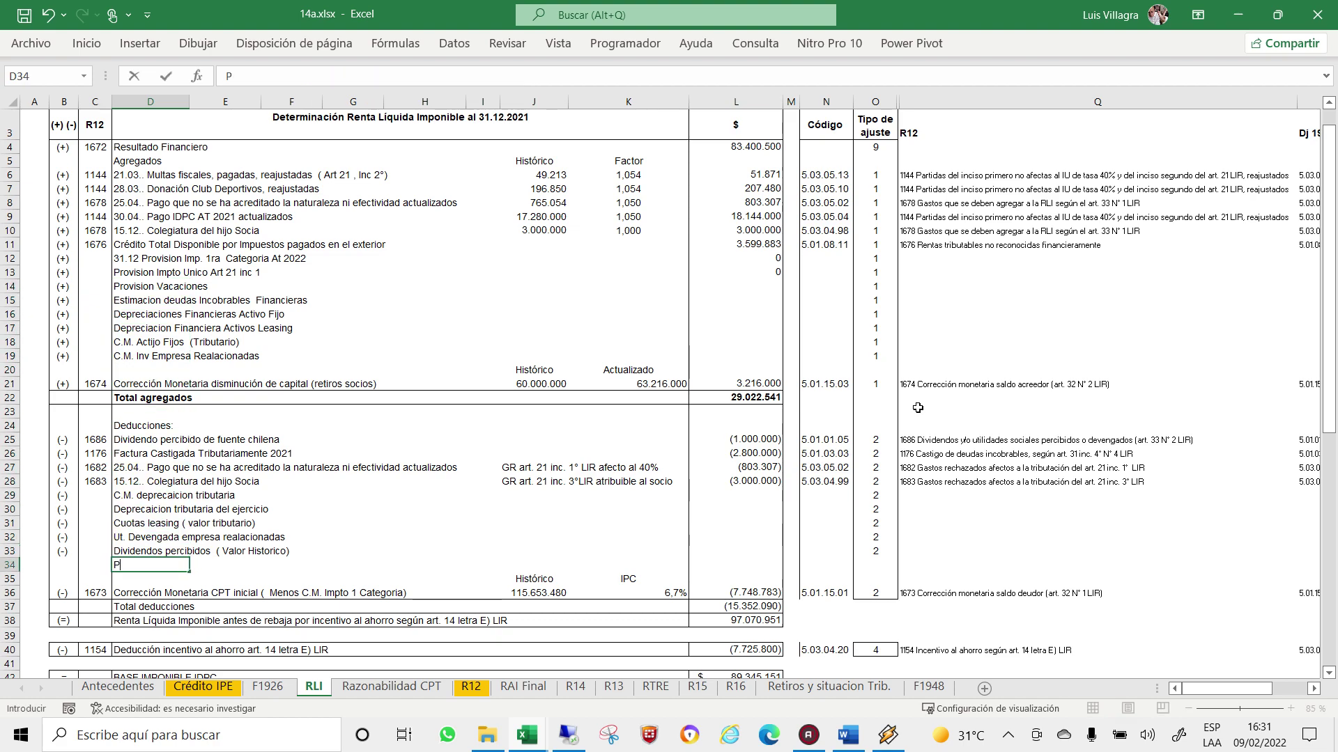
type("ro")
type("visiones")
type("  va")
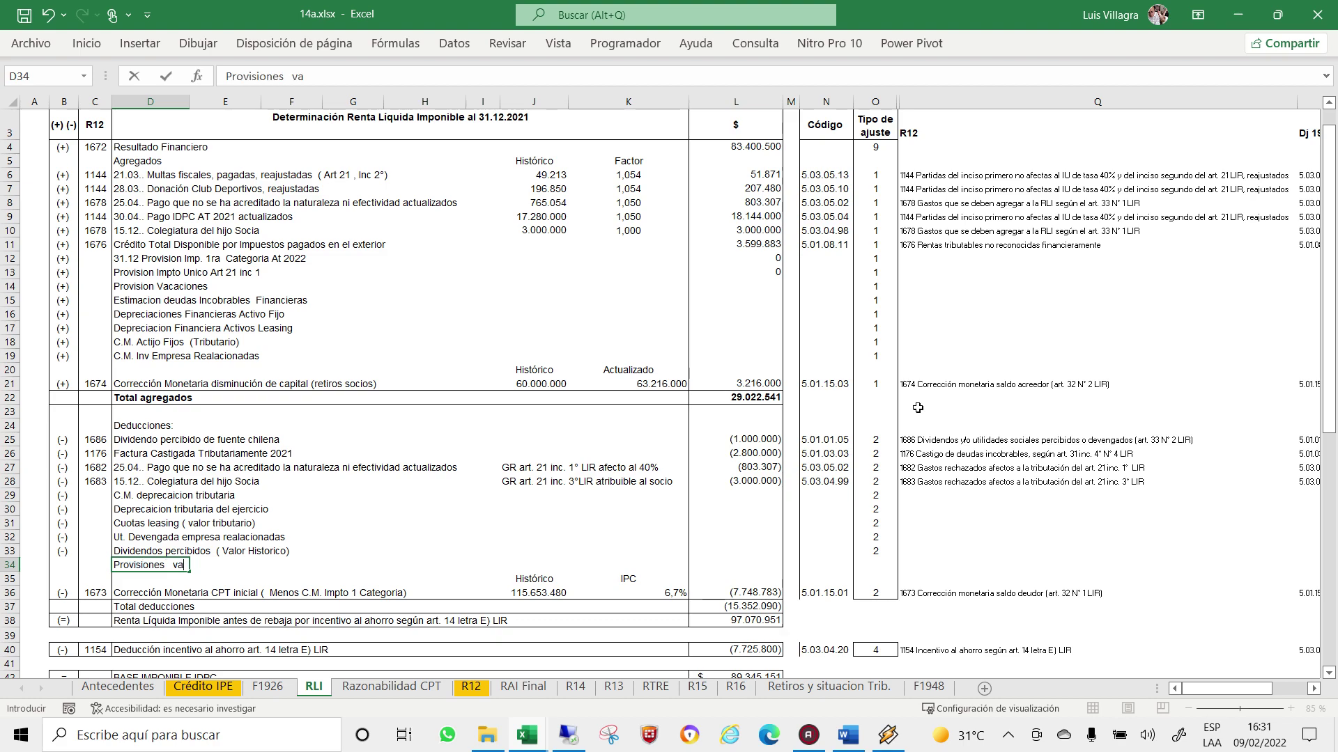
type("vcones")
key("BackSpace")
key("BackSpace")
key("BackSpace")
key("BackSpace")
key("BackSpace")
key("BackSpace")
key("BackSpace")
type("cac")
key("BackSpace")
type("iones reali")
type("das")
key("BackSpace")
key("BackSpace")
key("BackSpace")
type("zad")
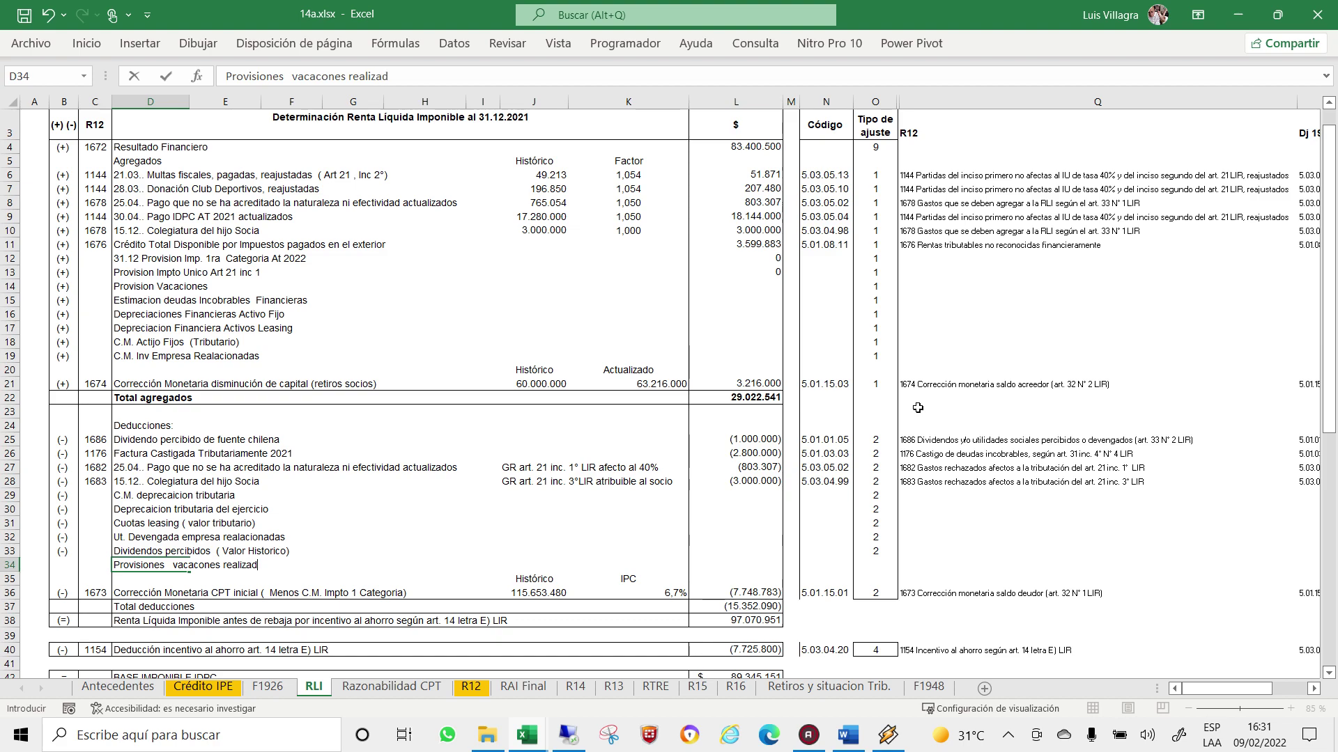
type("as")
key("ctrl+Return")
Copy the (-) sign from row 33 into row 34's sign cell.
key("Up")
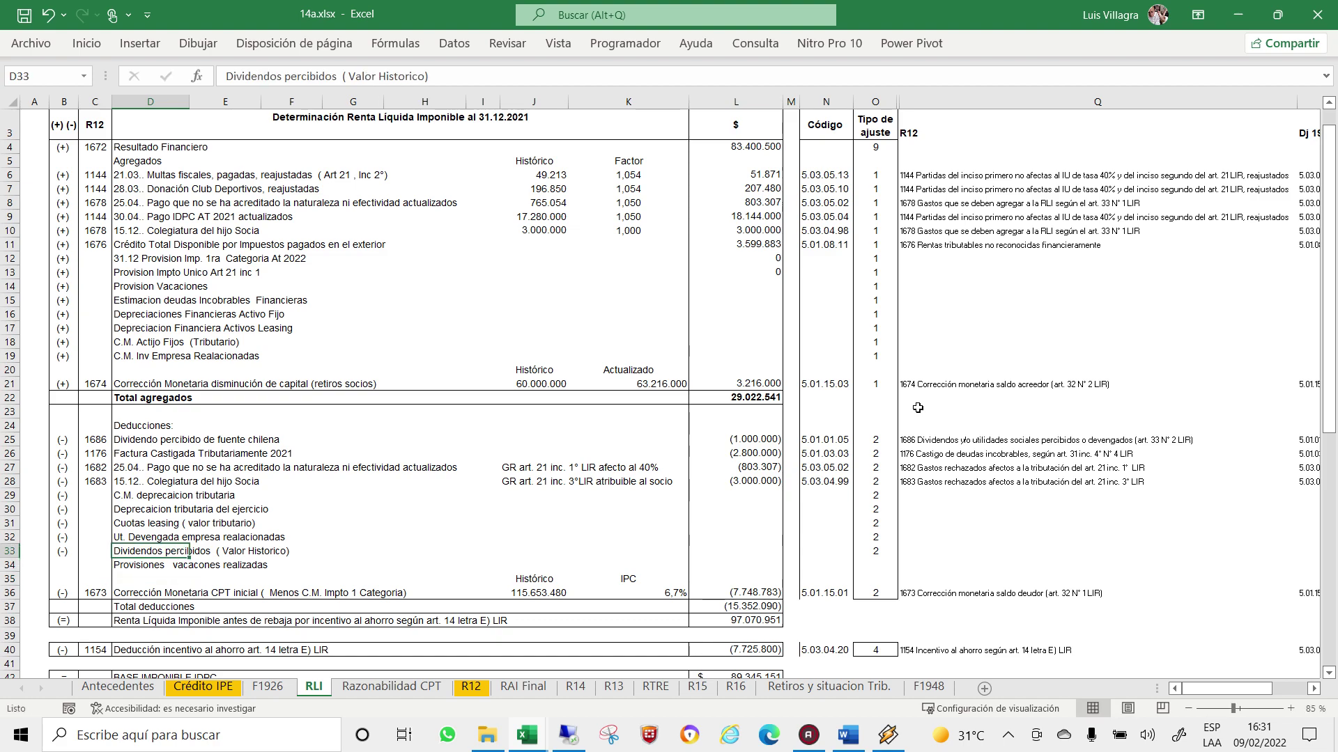
key("Up")
key("Up")
key("Up")
key("Up")
key("Up")
key("Up")
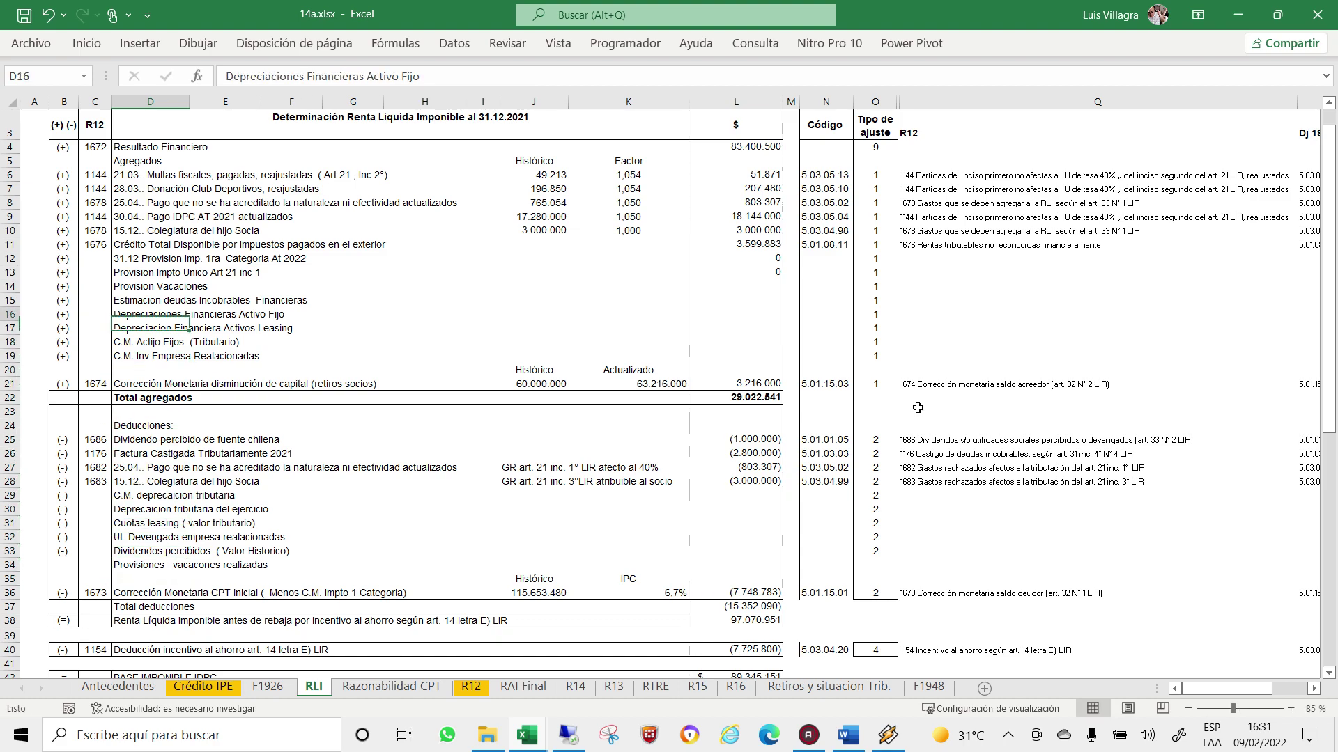
key("Up")
key("Up")
key("Up")
key("Down")
key("Down")
key("Down")
key("Down")
key("Down")
key("Down")
key("Down")
key("Down")
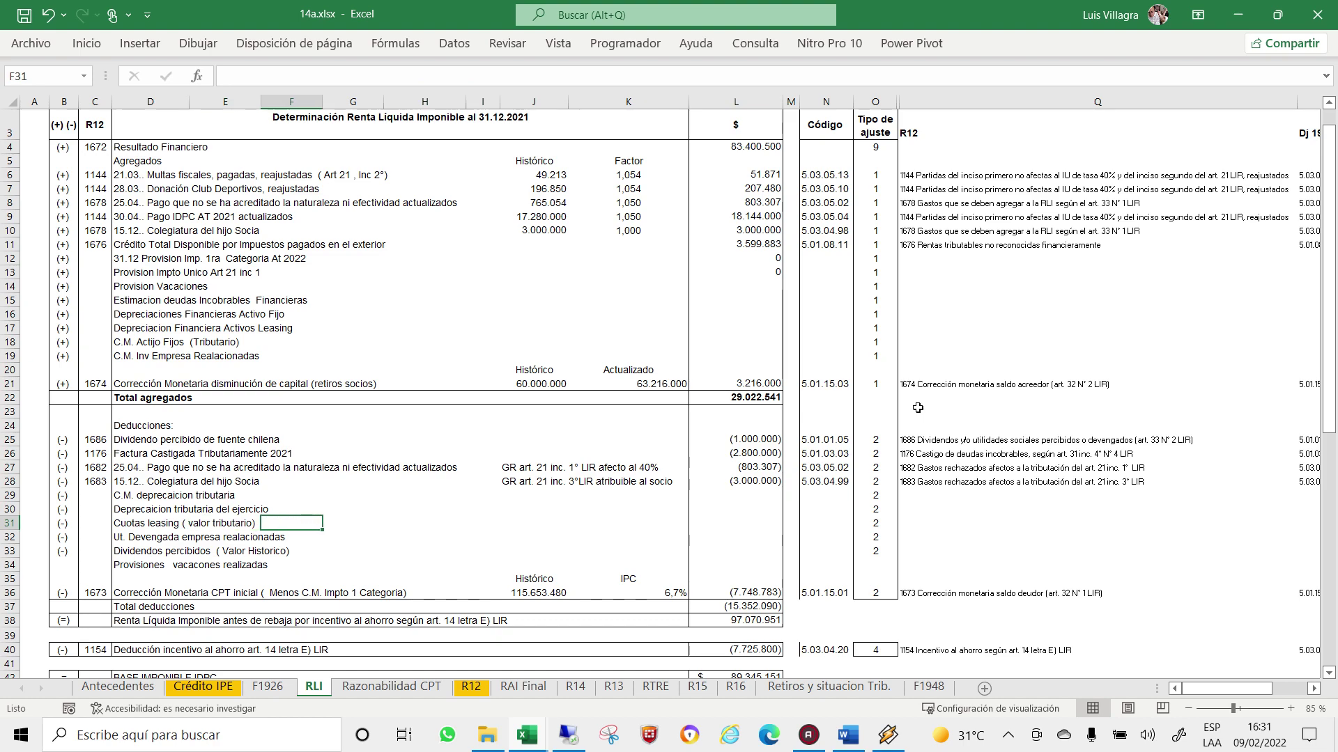
key("Down")
key("Down")
key("Left")
key("Left")
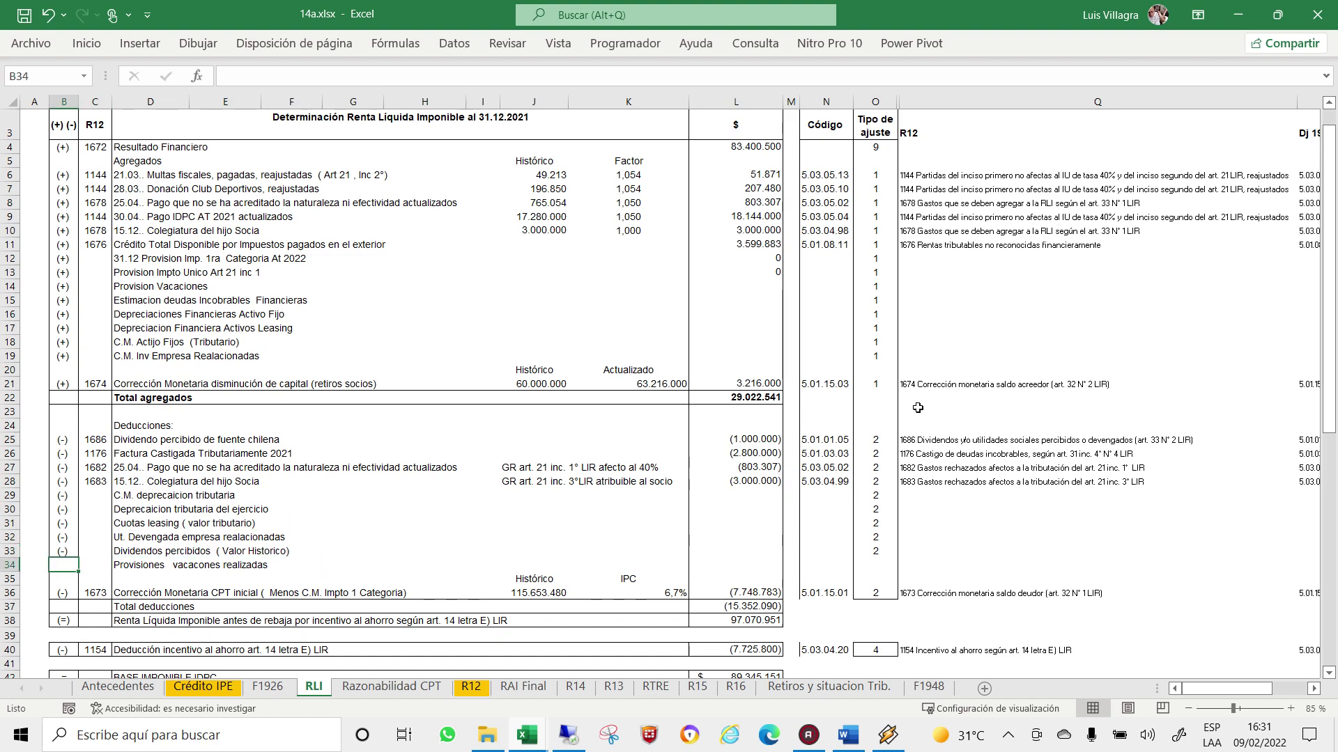
key("Up")
key("ctrl+c")
key("Down")
key("Return")
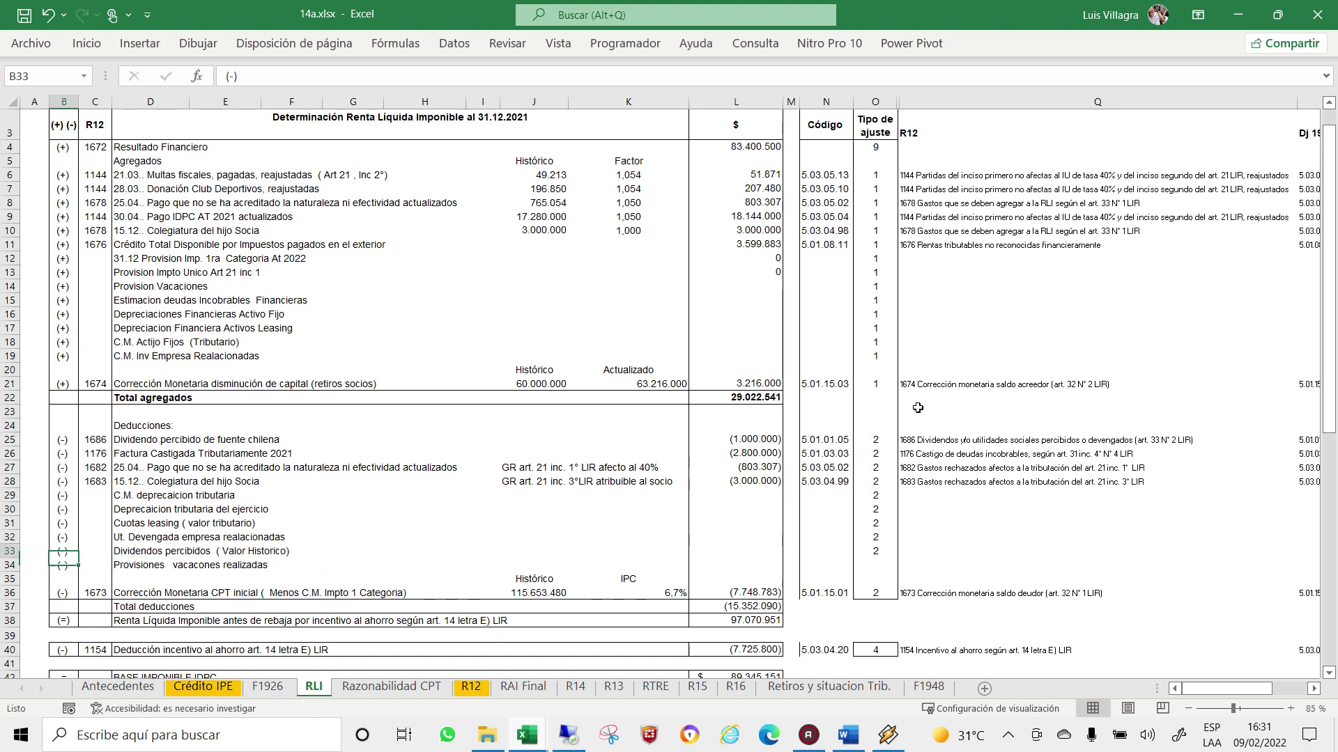
key("Right")
key("Right")
Insert the missing 'i' so D34 reads 'vacaciones' instead of 'vacacones'.
key("F2")
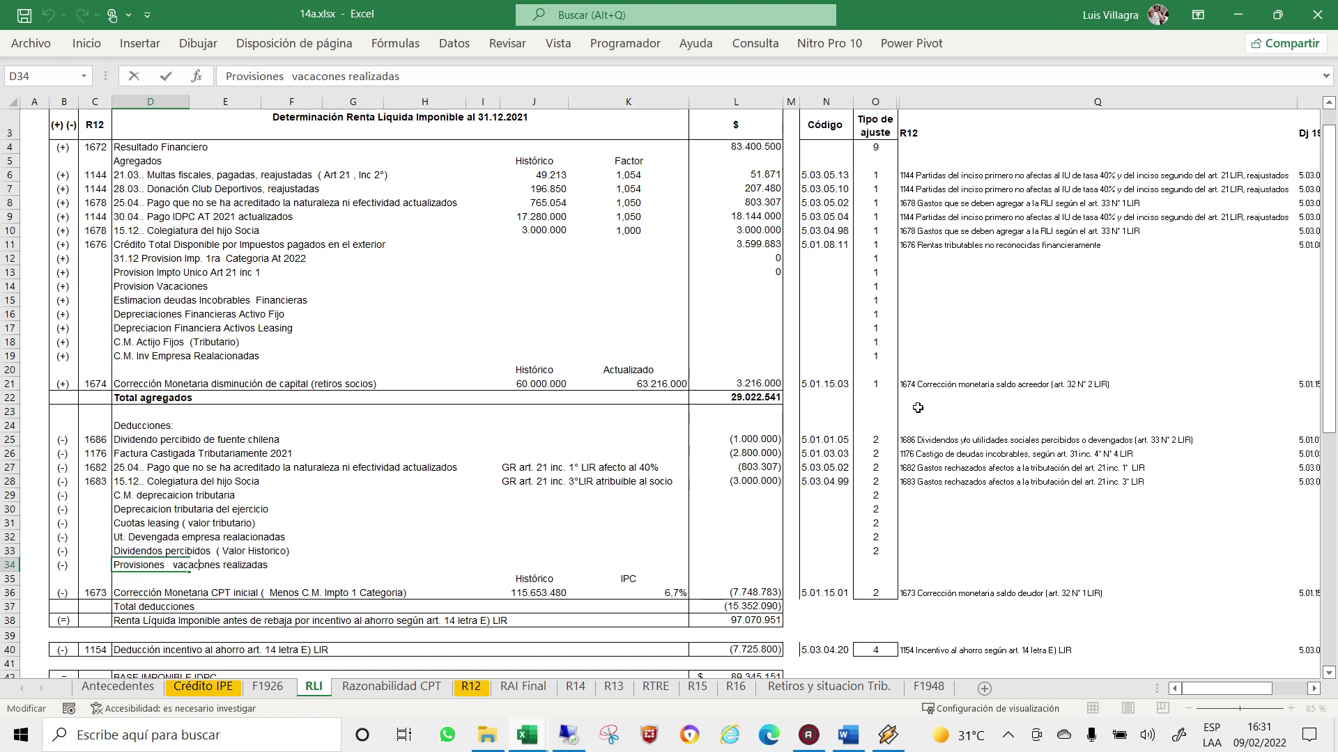
type("i")
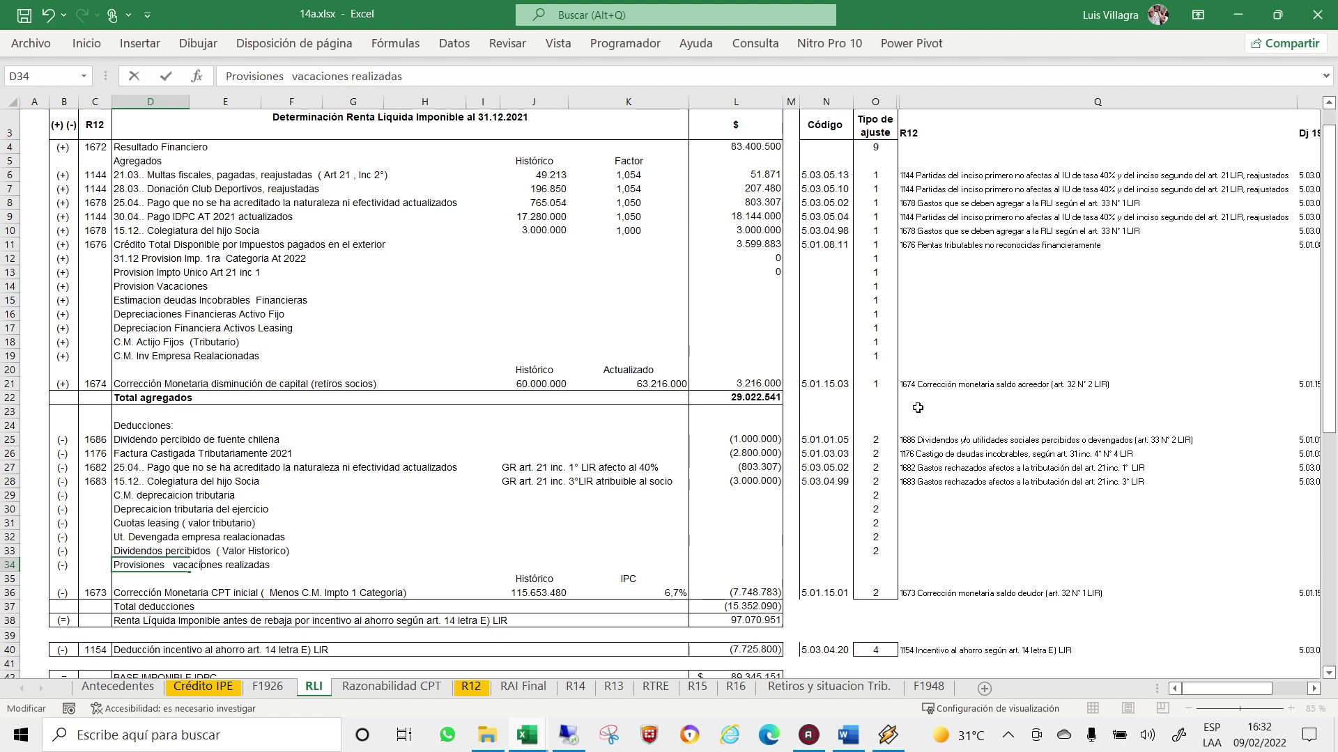
key("Return")
key("Right")
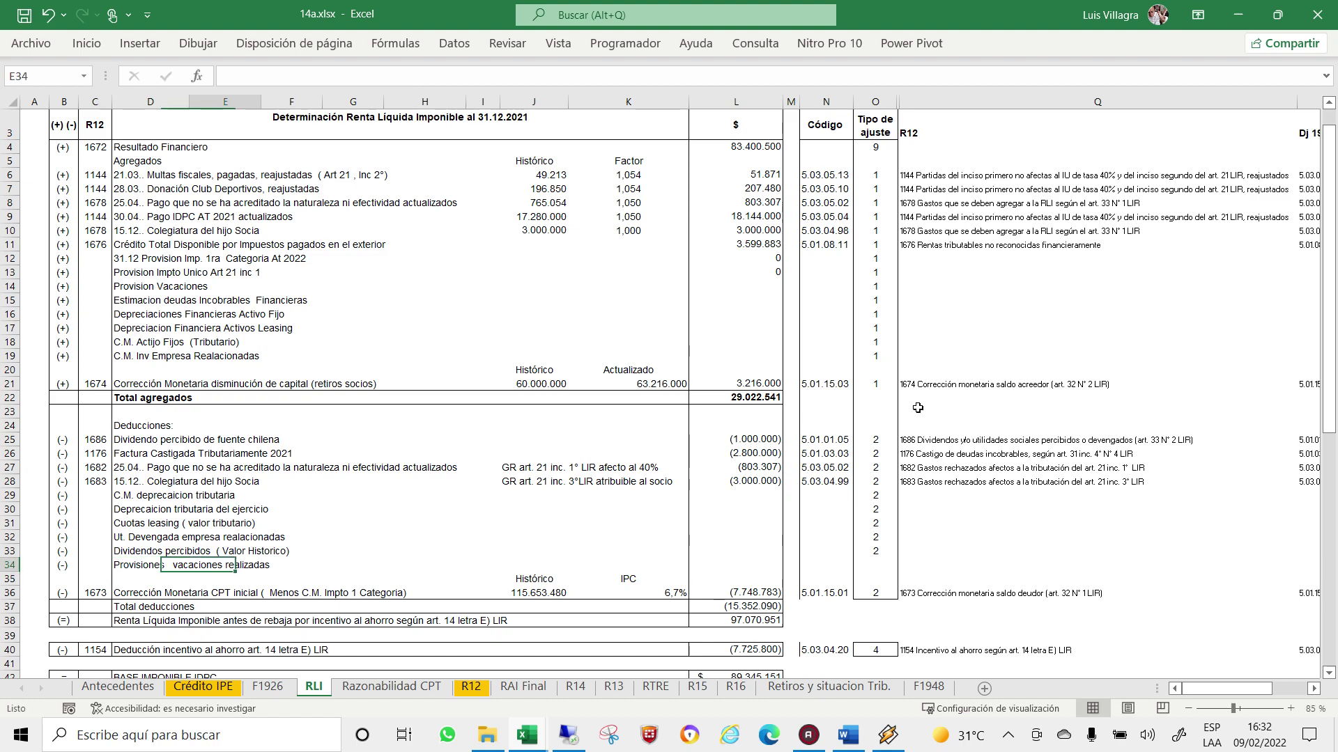
key("Up")
key("Up")
key("Up")
key("Up")
key("Up")
key("Up")
key("Up")
key("Up")
Extend the agregados line to read 'Provision Vacaciones devengadas 2021'.
key("Left")
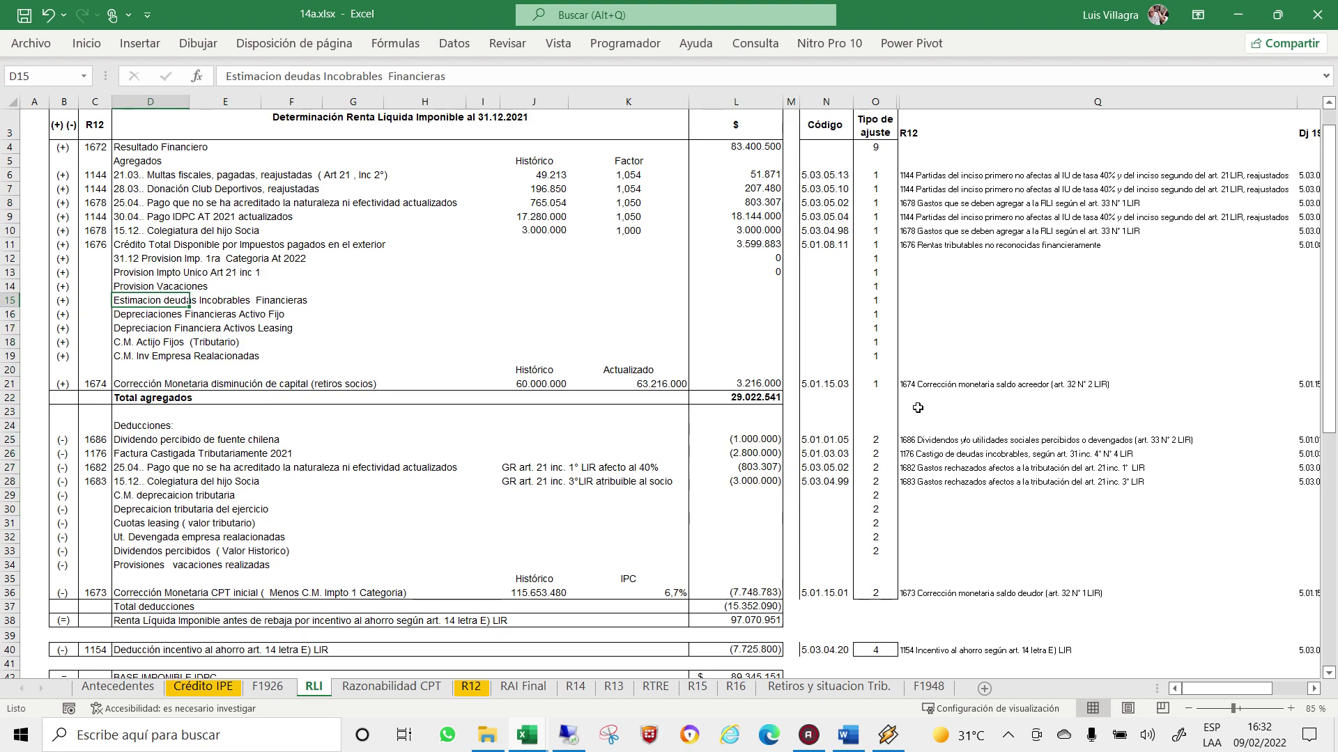
key("Up")
key("F2")
type(" de")
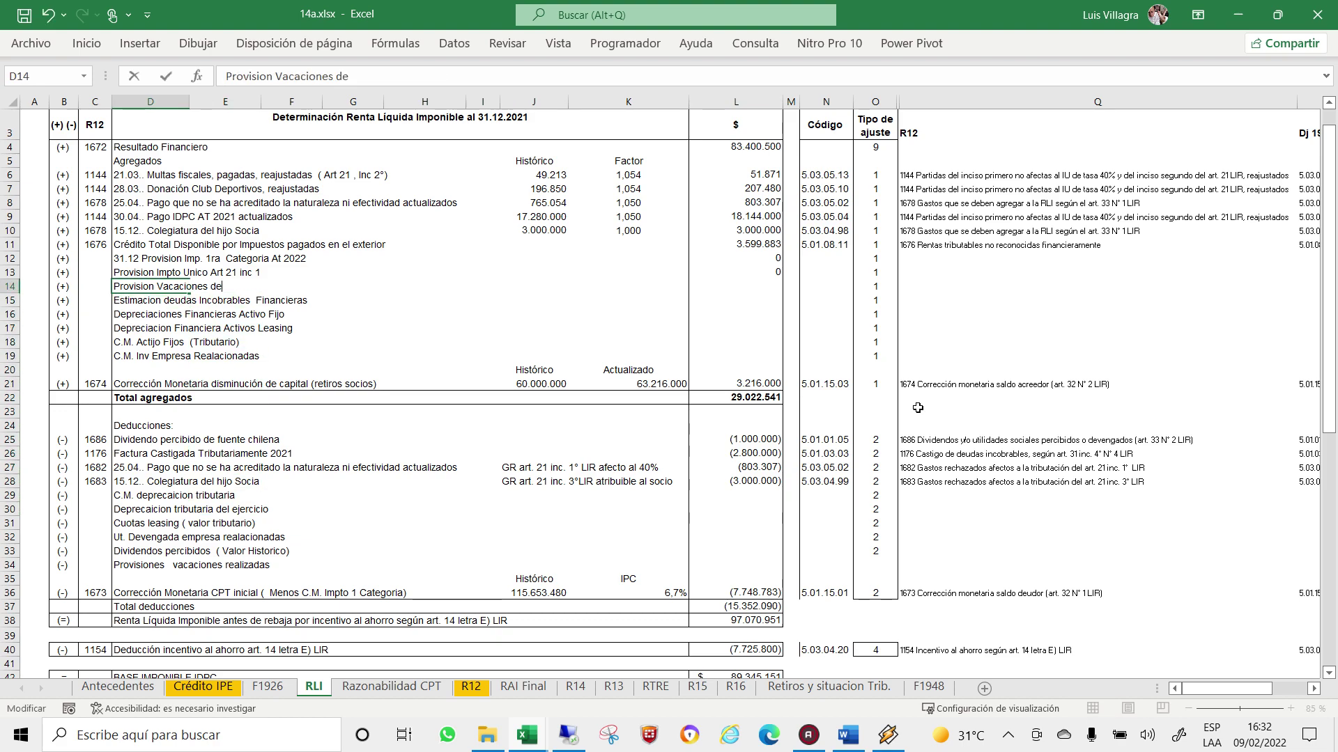
type("venga")
type("das 2021")
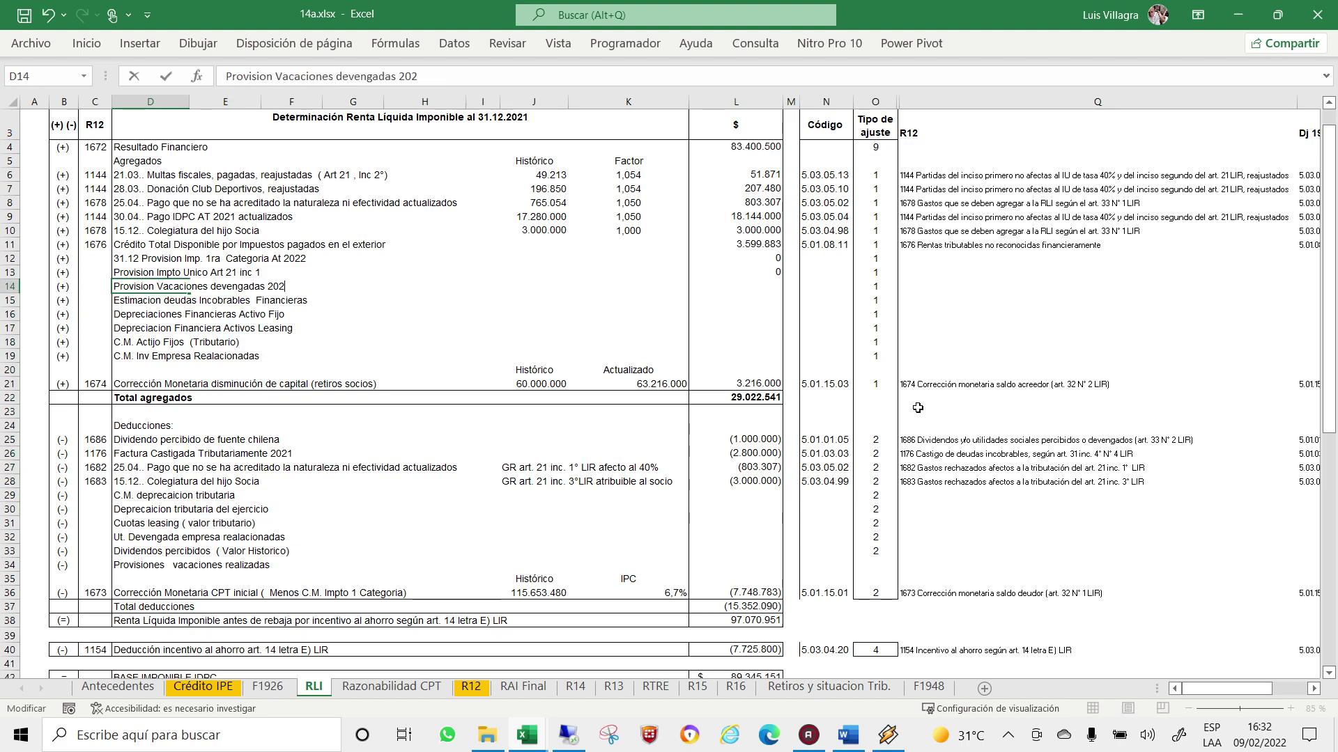
key("Return")
key("Return")
Append '2022' so the deducciones line reads 'Provisiones vacaciones realizadas 2022'.
key("Down")
key("Down")
key("Down")
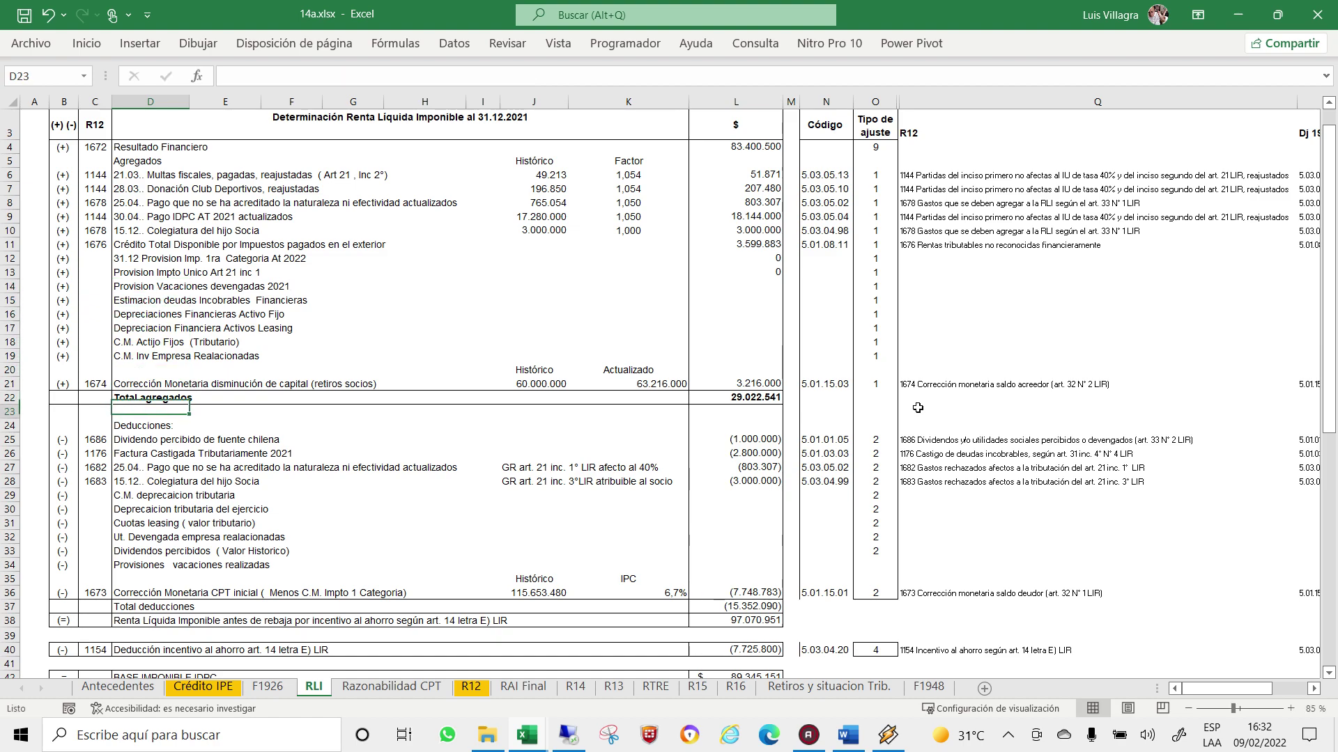
key("Down")
key("Down")
key("Down")
key("Down")
key("Down")
key("F2")
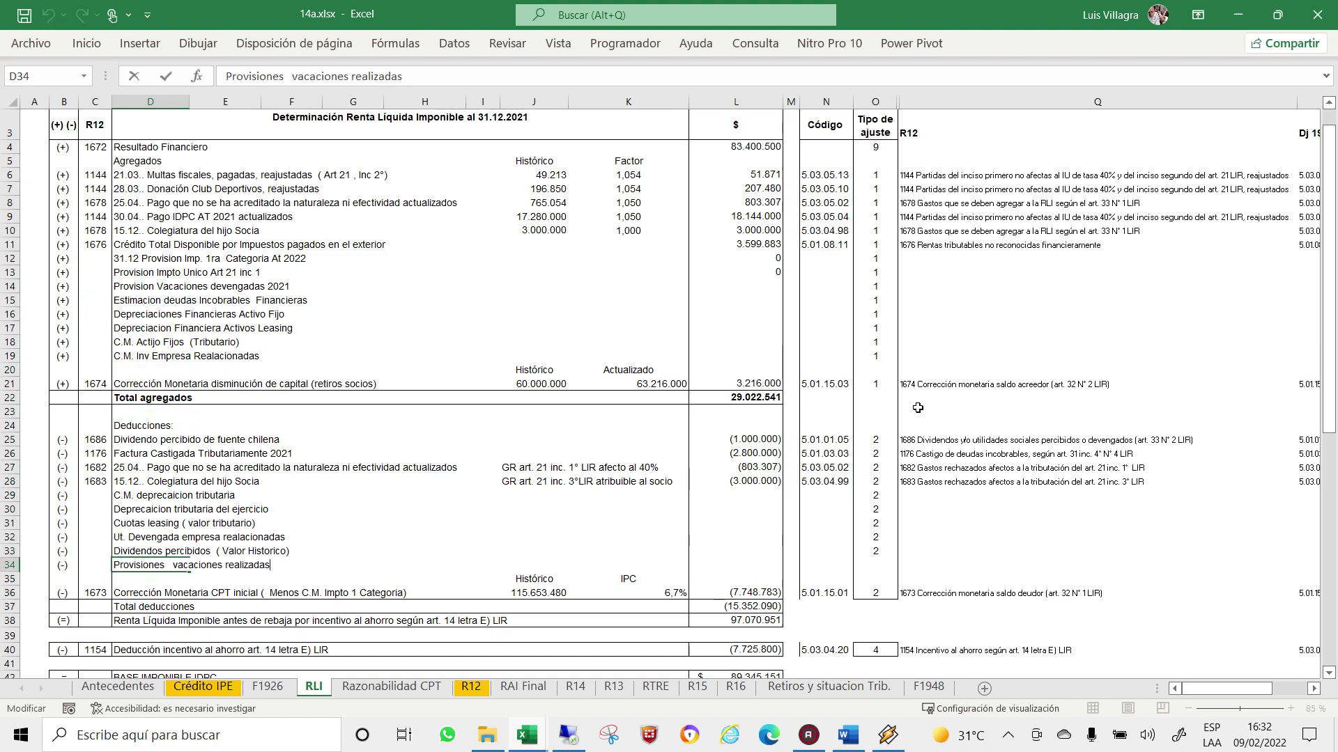
type("202")
type("2")
key("Return")
key("Up")
key("Up")
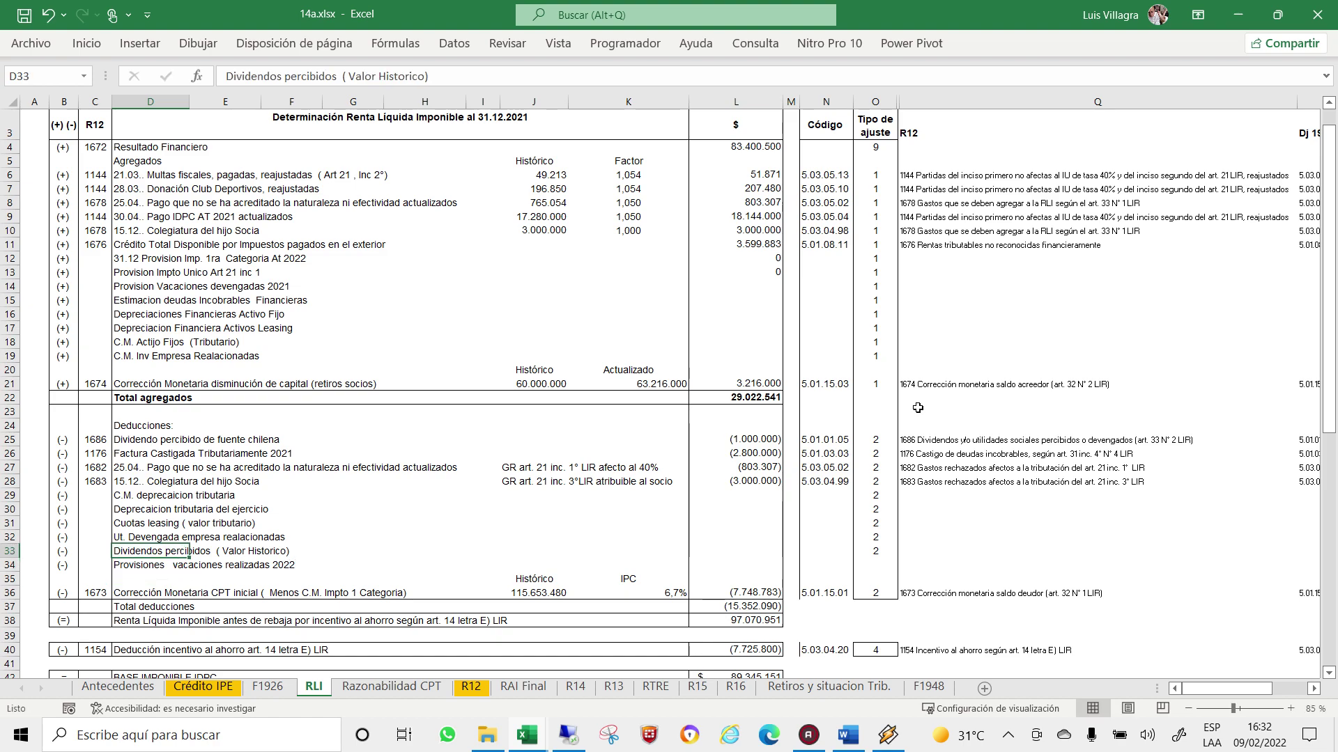
key("Up")
key("Up")
key("Up")
key("Up")
key("Up")
key("Up")
key("Down")
key("Down")
key("Down")
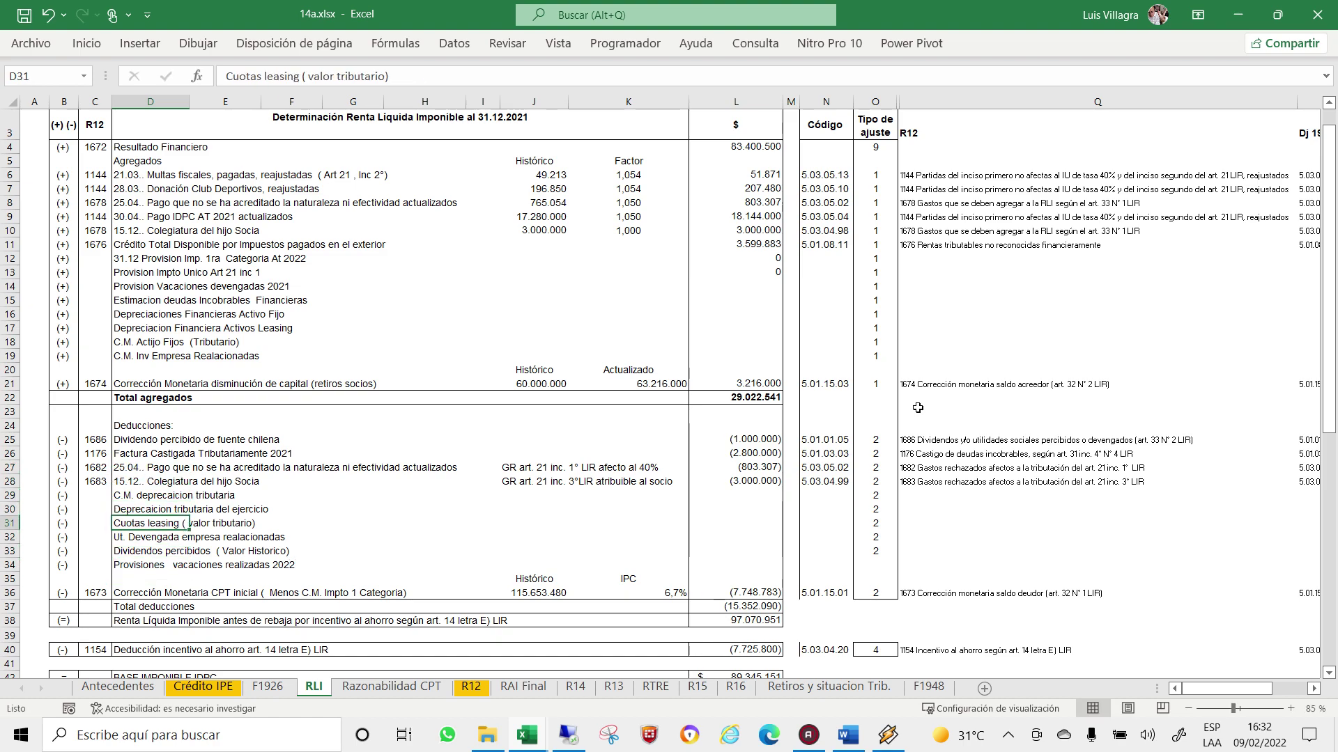
scroll(786, 358, "up", 1)
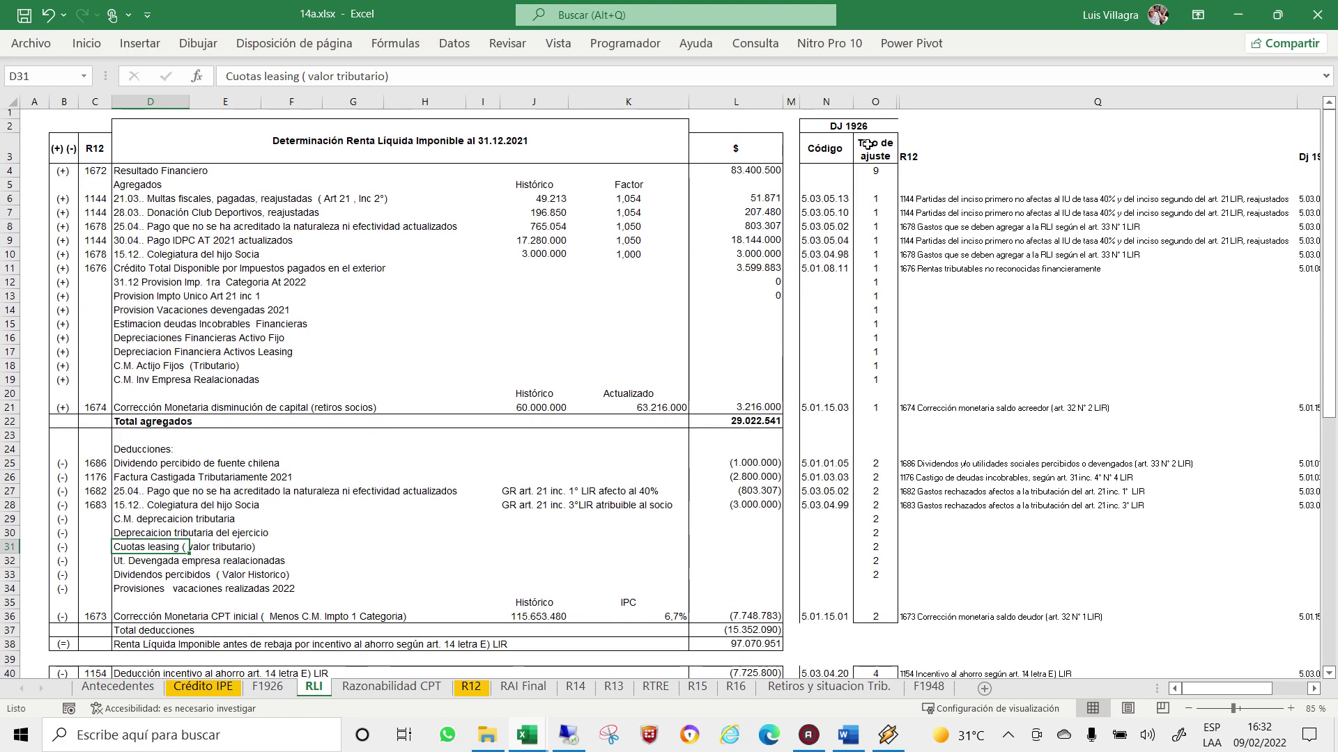
scroll(393, 344, "down", 1)
scroll(393, 343, "up", 1)
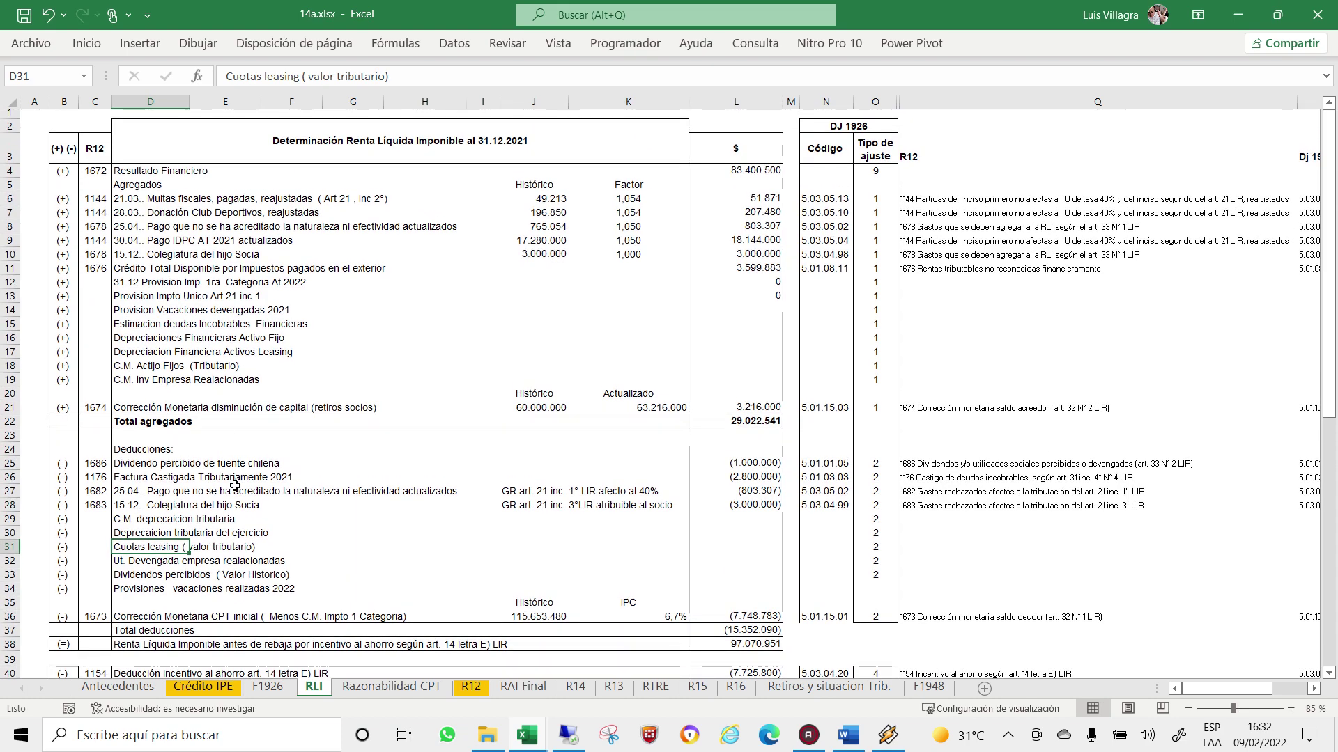
left_click(190, 522)
left_click(188, 533)
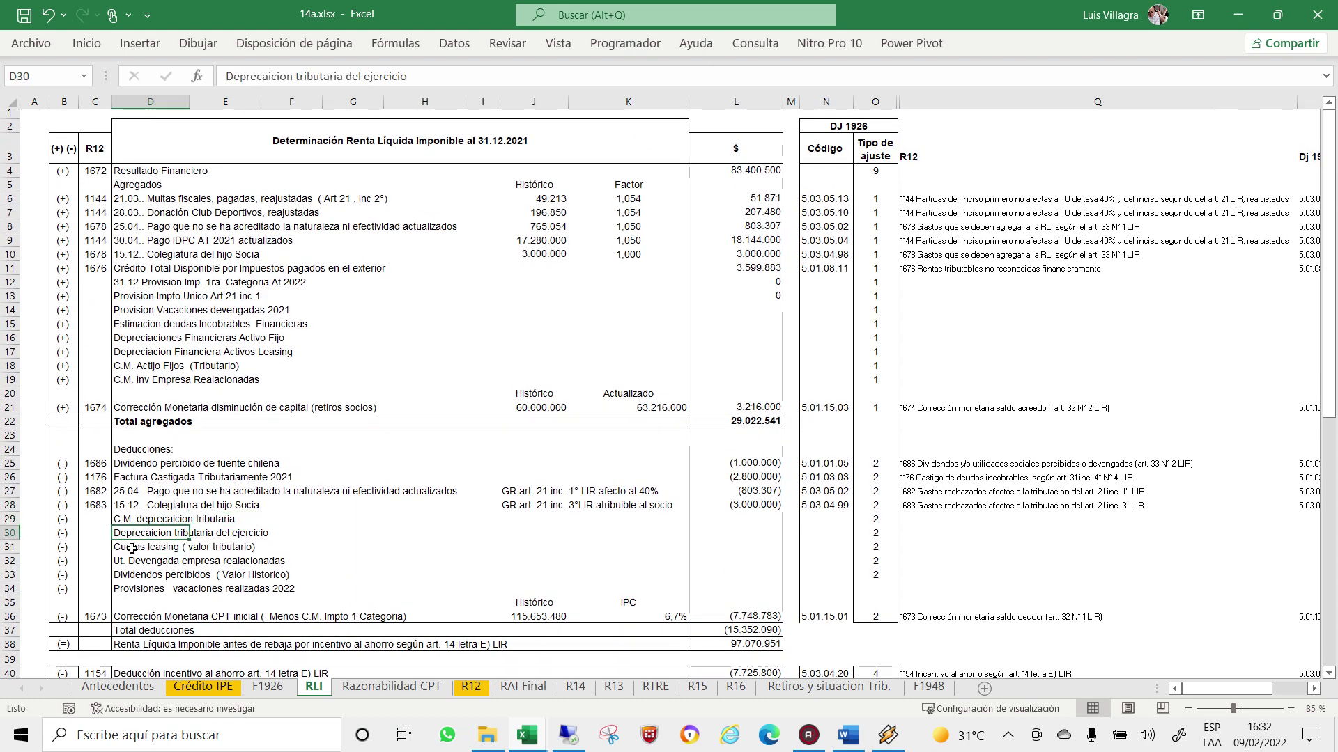
left_click(187, 547)
left_click(736, 548)
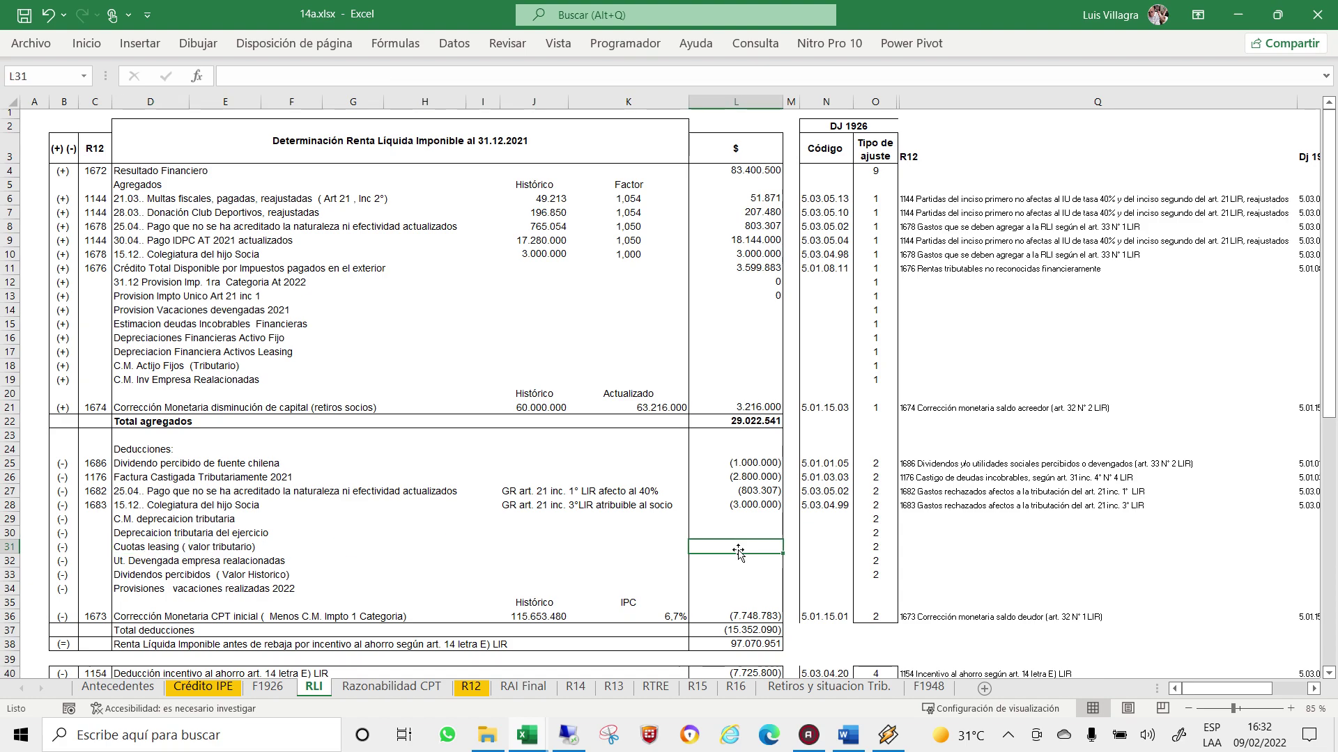
left_click(167, 549)
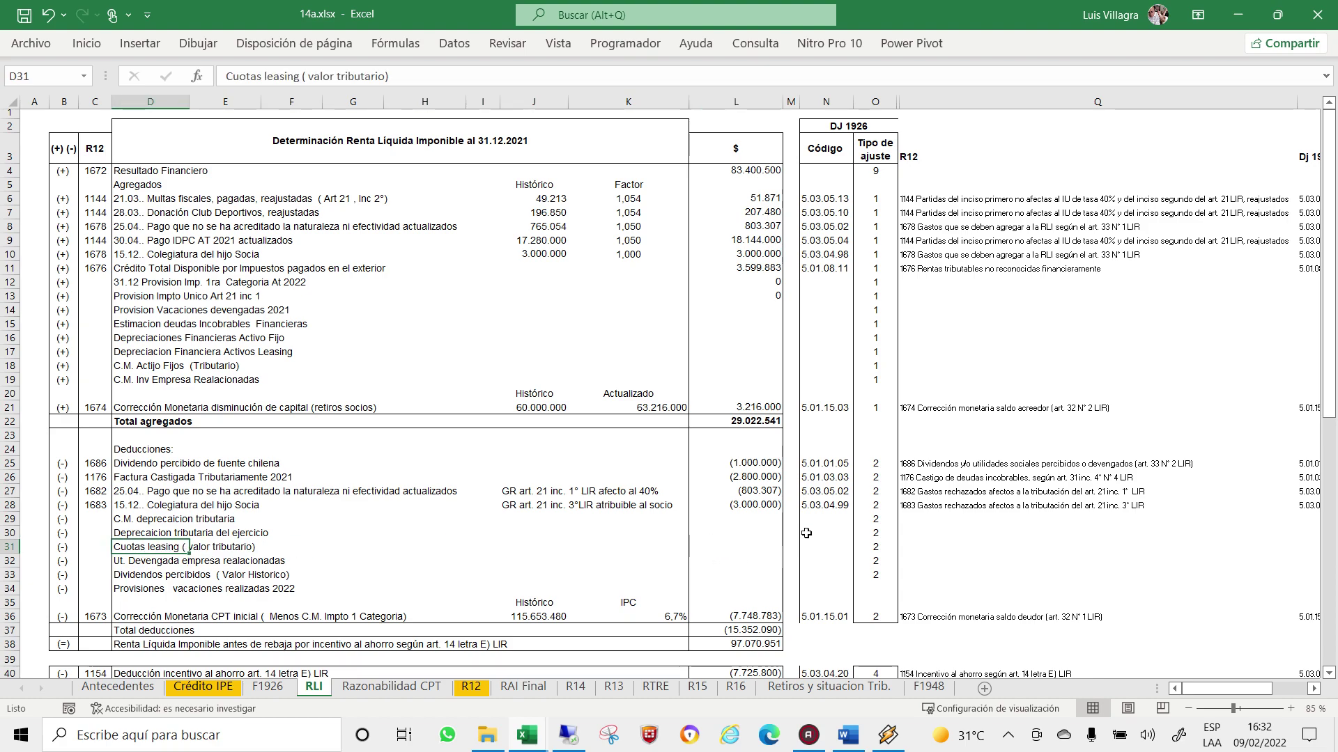
left_click(727, 548)
left_click(134, 561)
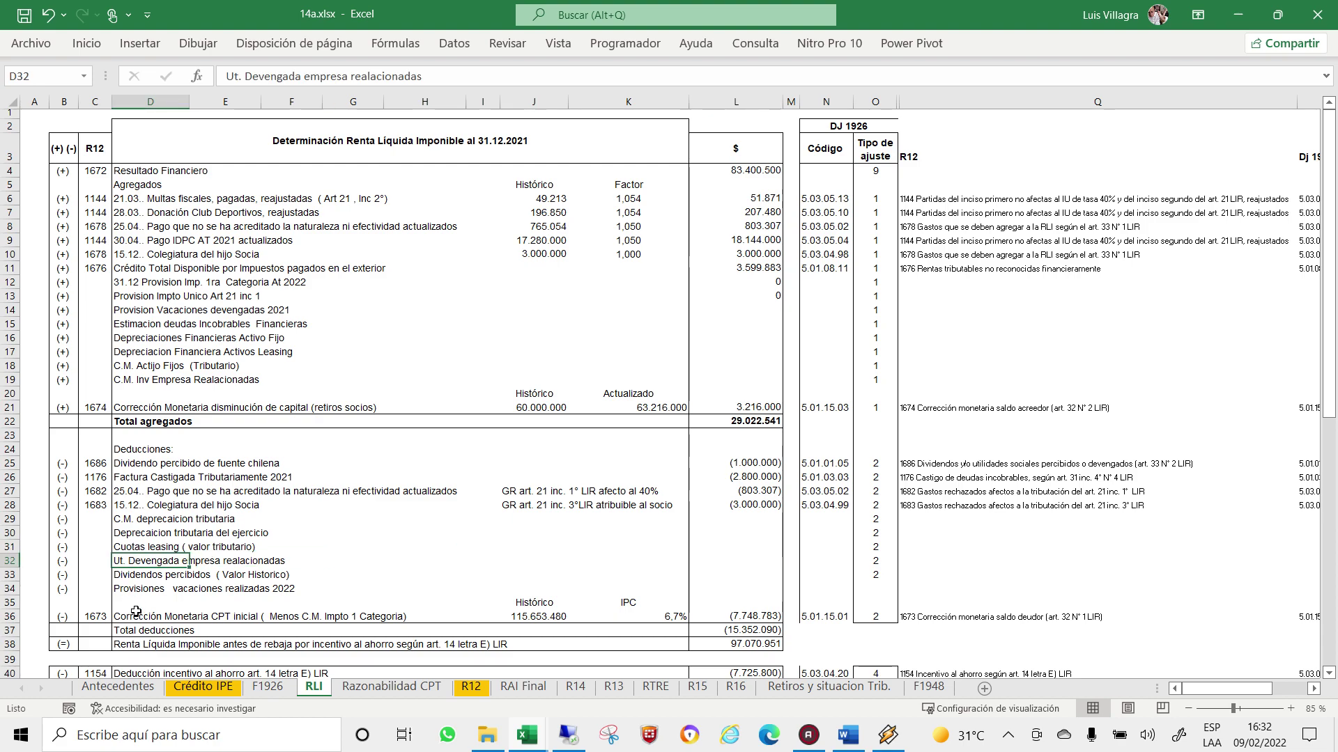
left_click(739, 562)
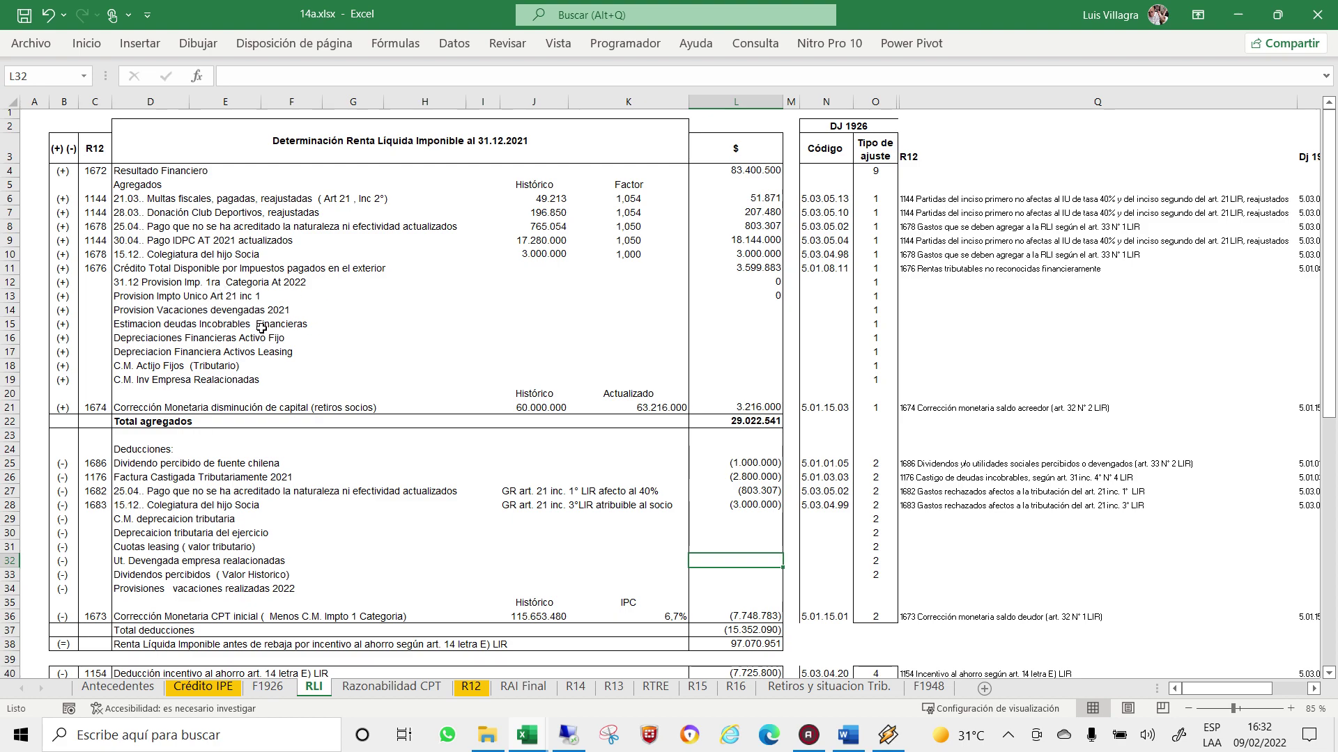
left_click(170, 523)
left_click(165, 550)
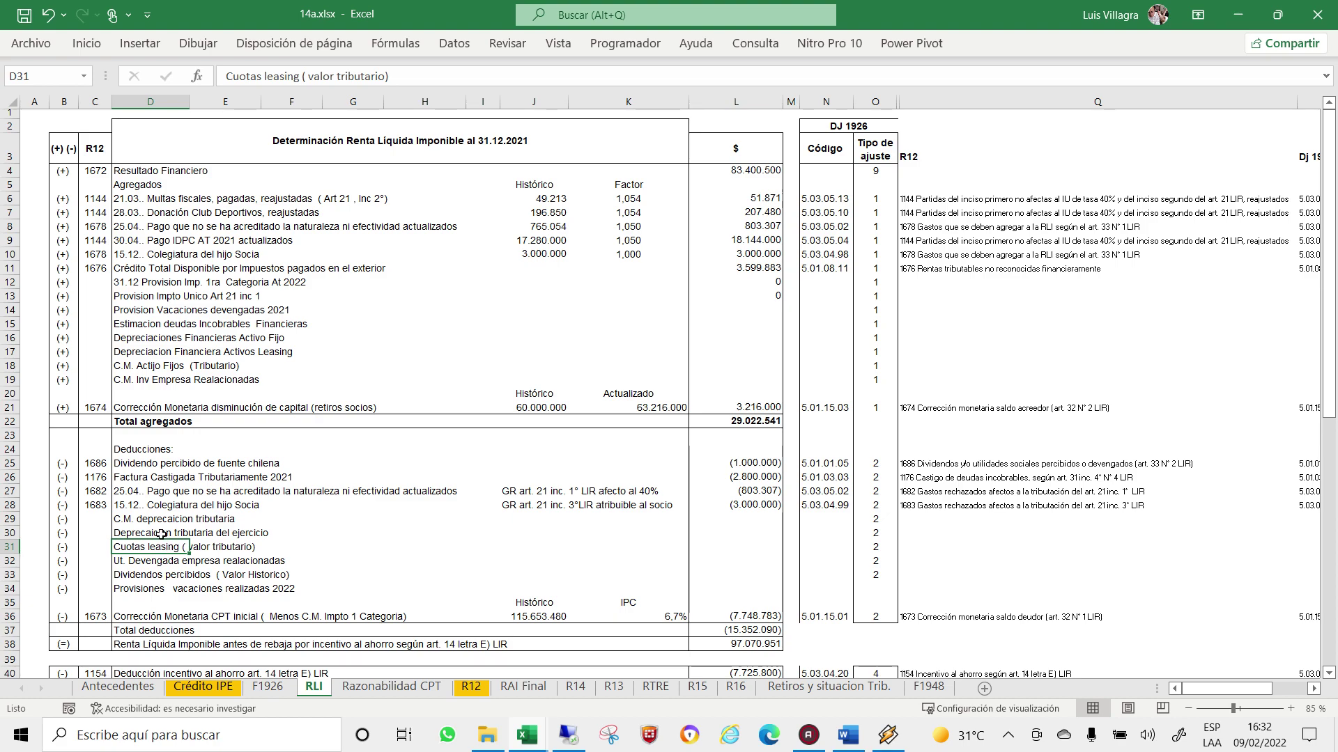
left_click(160, 532)
left_click(162, 575)
left_click(162, 560)
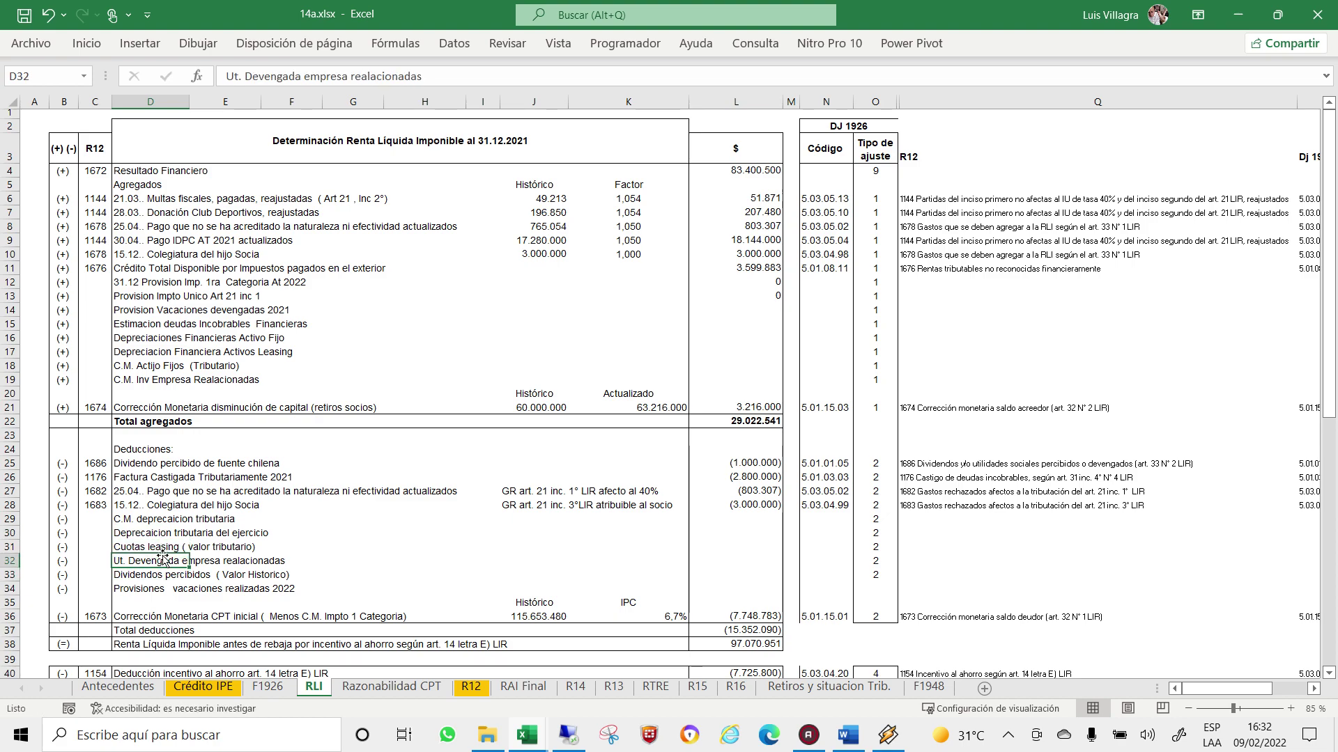
left_click(223, 561)
left_click(750, 561)
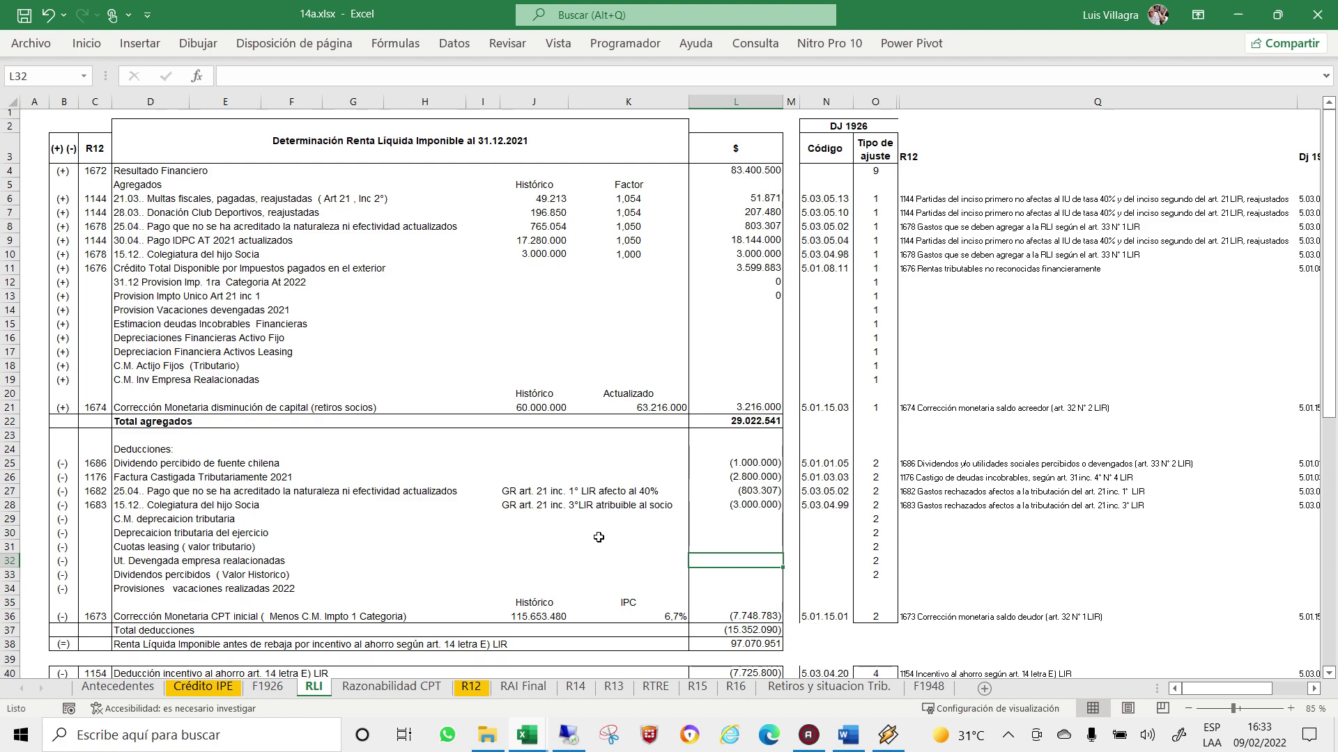
left_click(147, 381)
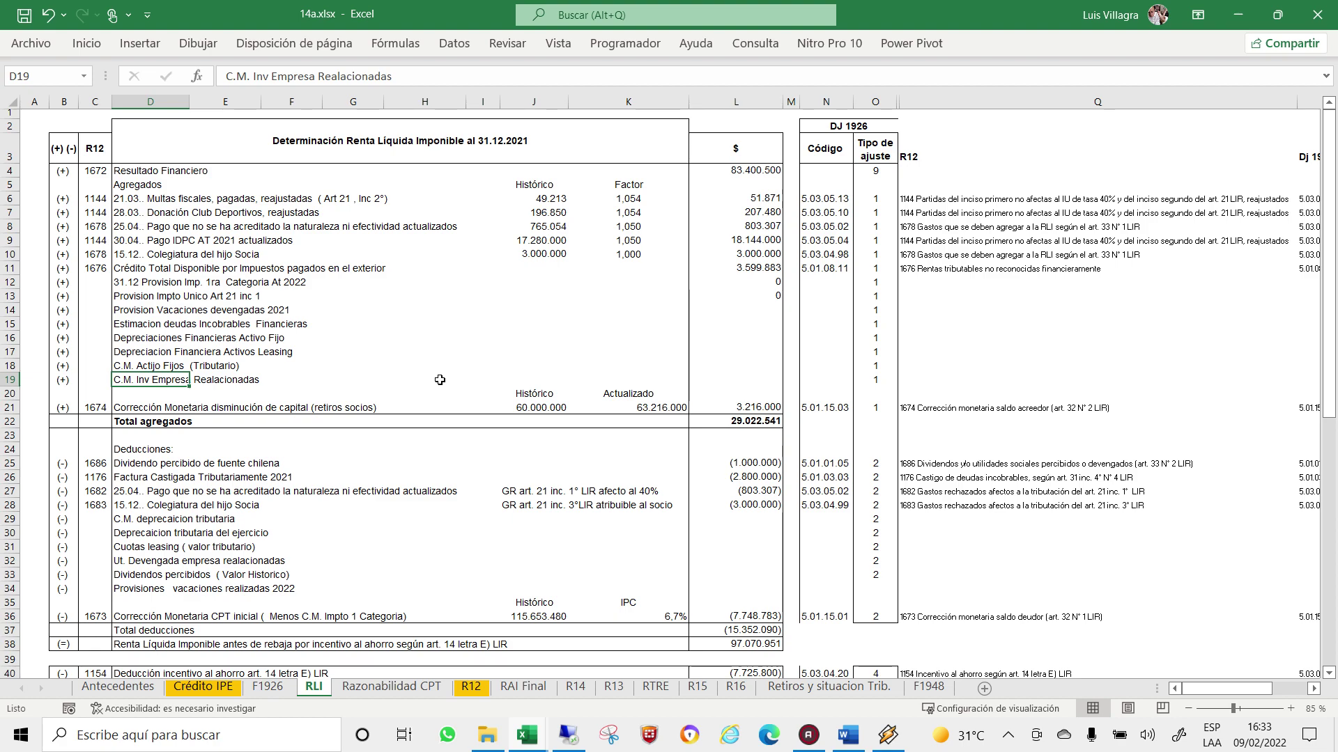
left_click(750, 378)
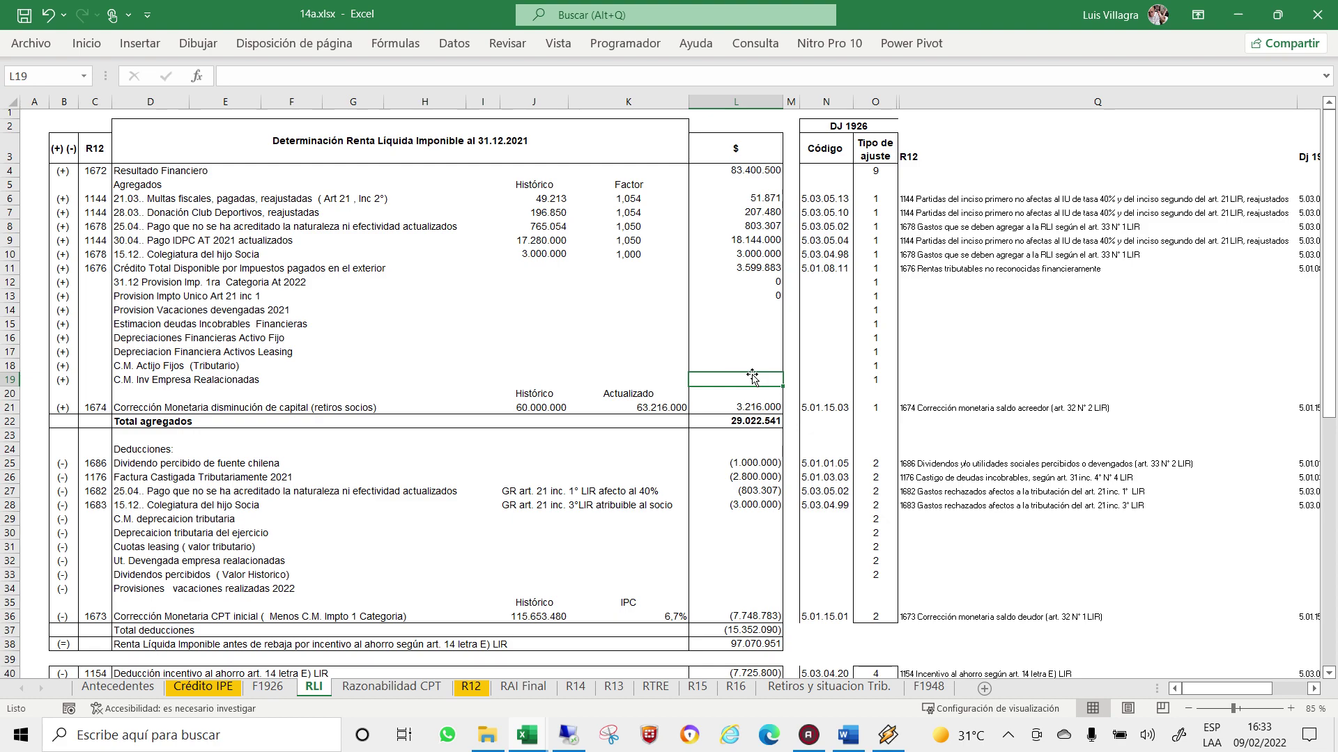
left_click(123, 519)
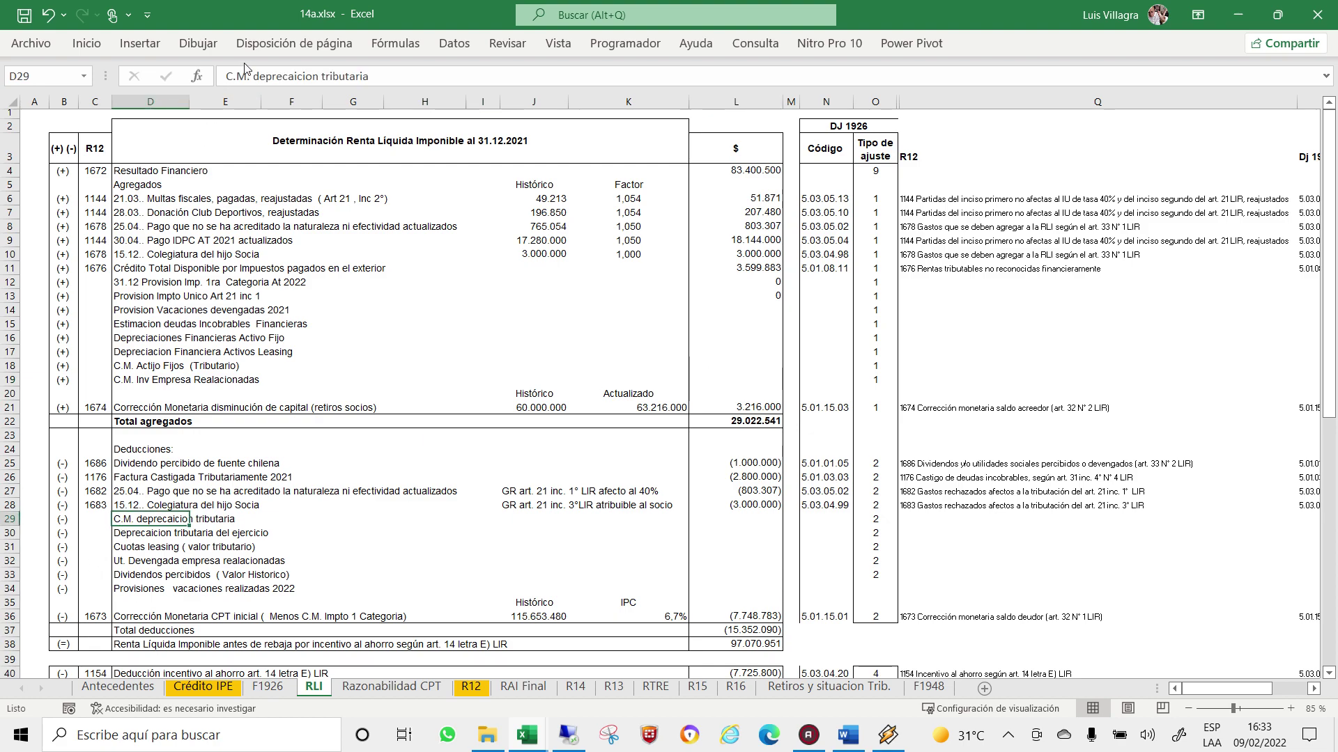
Fix the misspelled 'deprecaicion' to 'depreciacion' in the depreciation line.
left_click(290, 78)
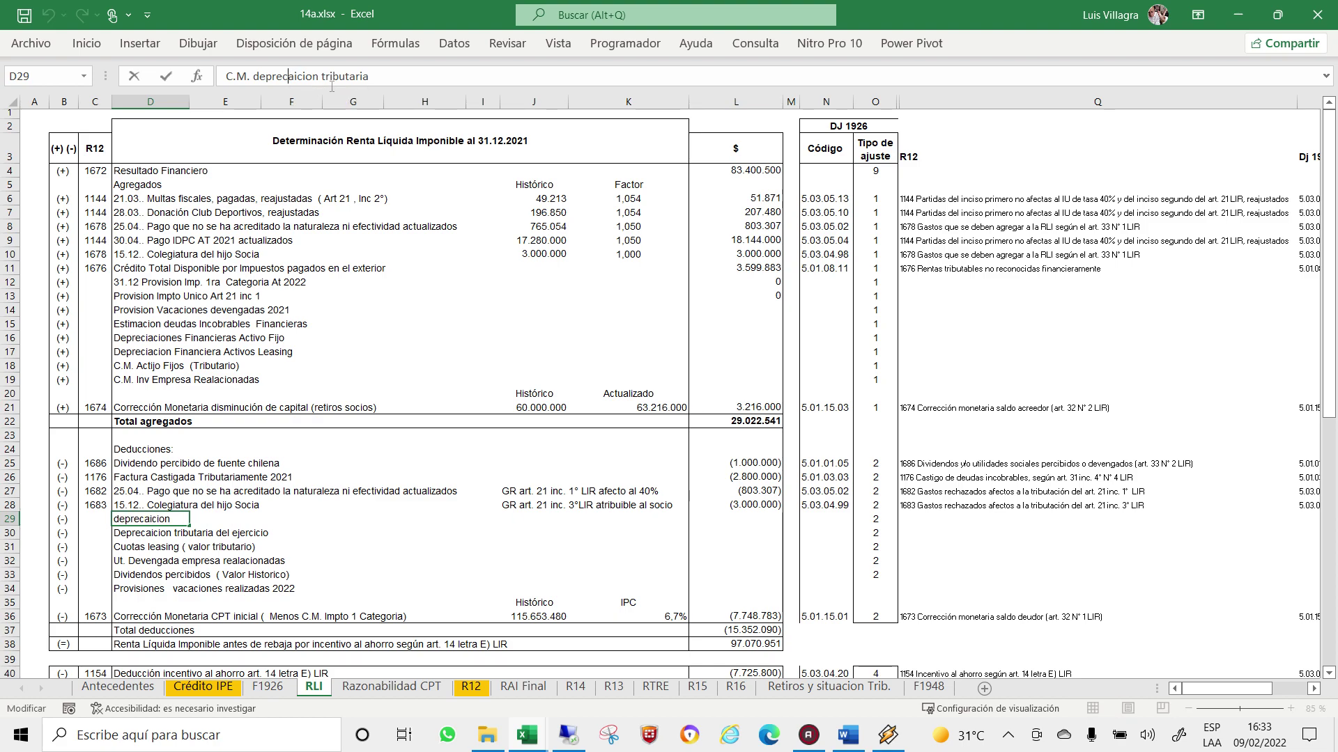
type("ia")
key("Delete")
key("Return")
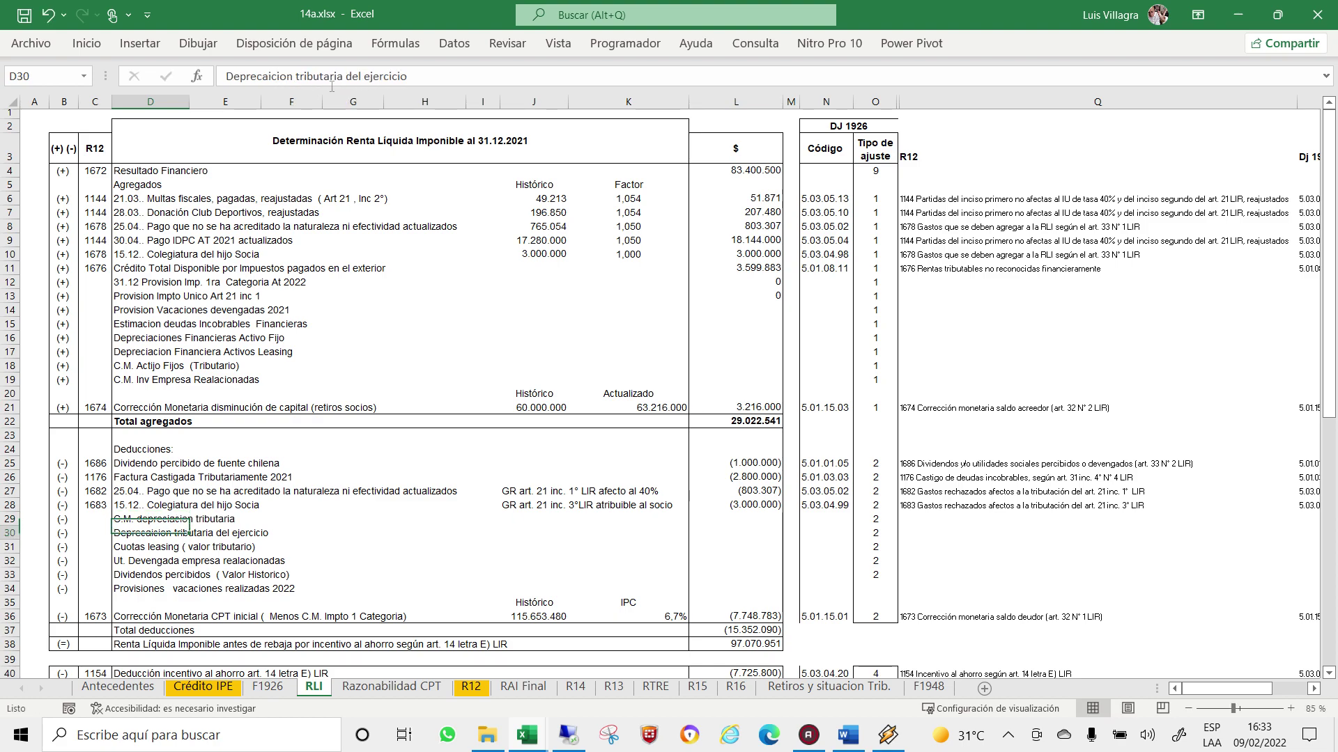
left_click(164, 282)
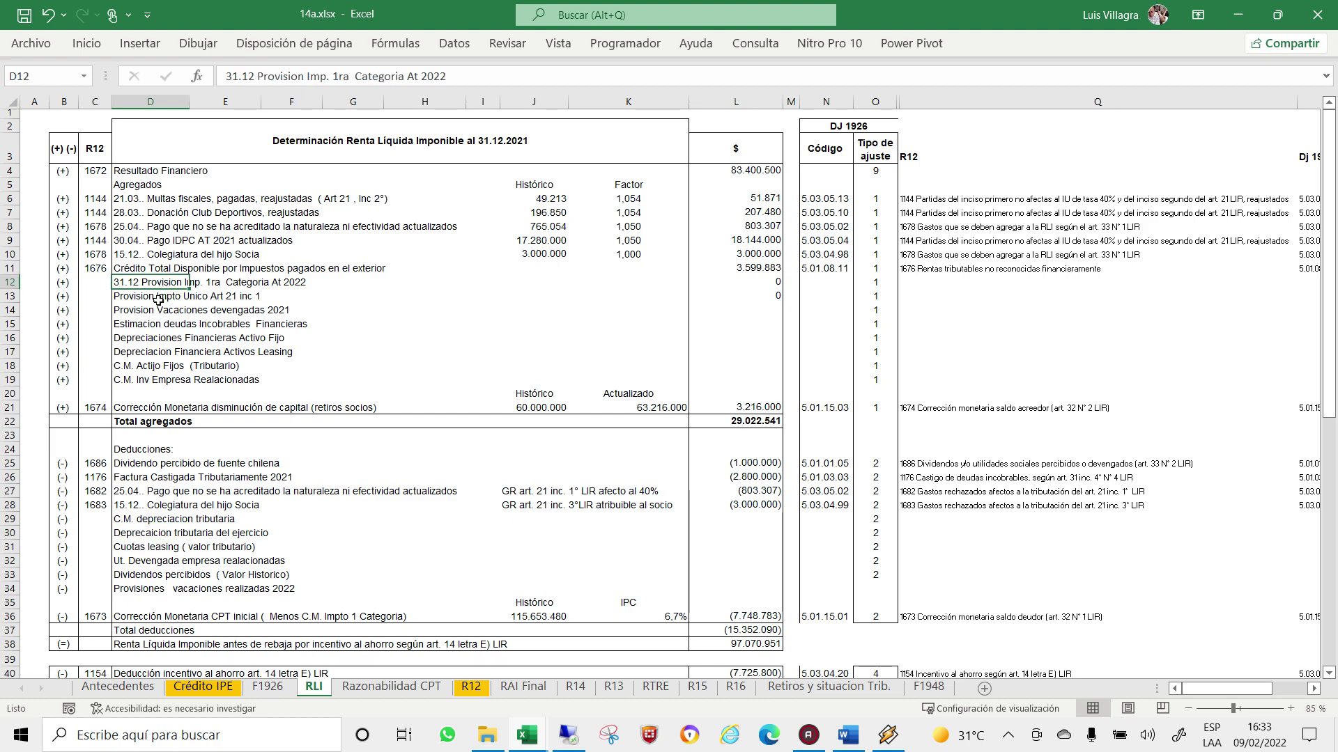
left_click(154, 296)
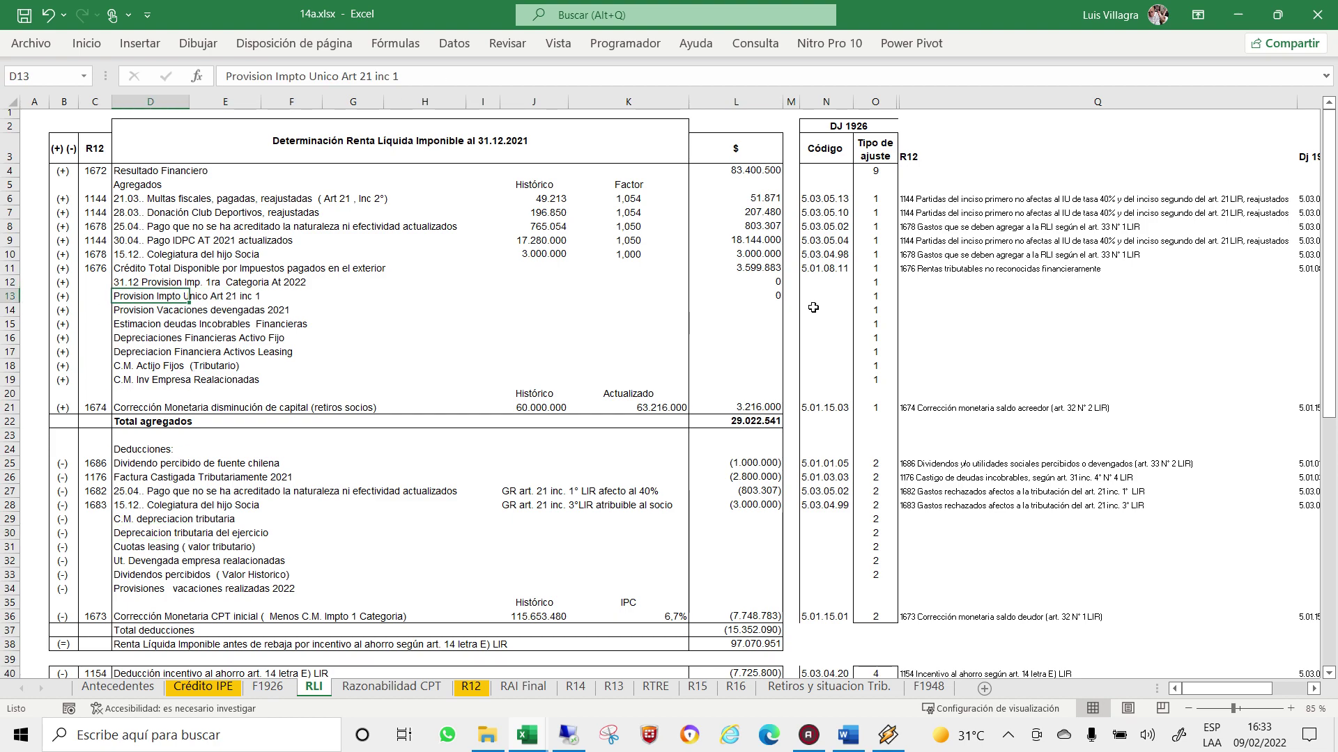
left_click(761, 296)
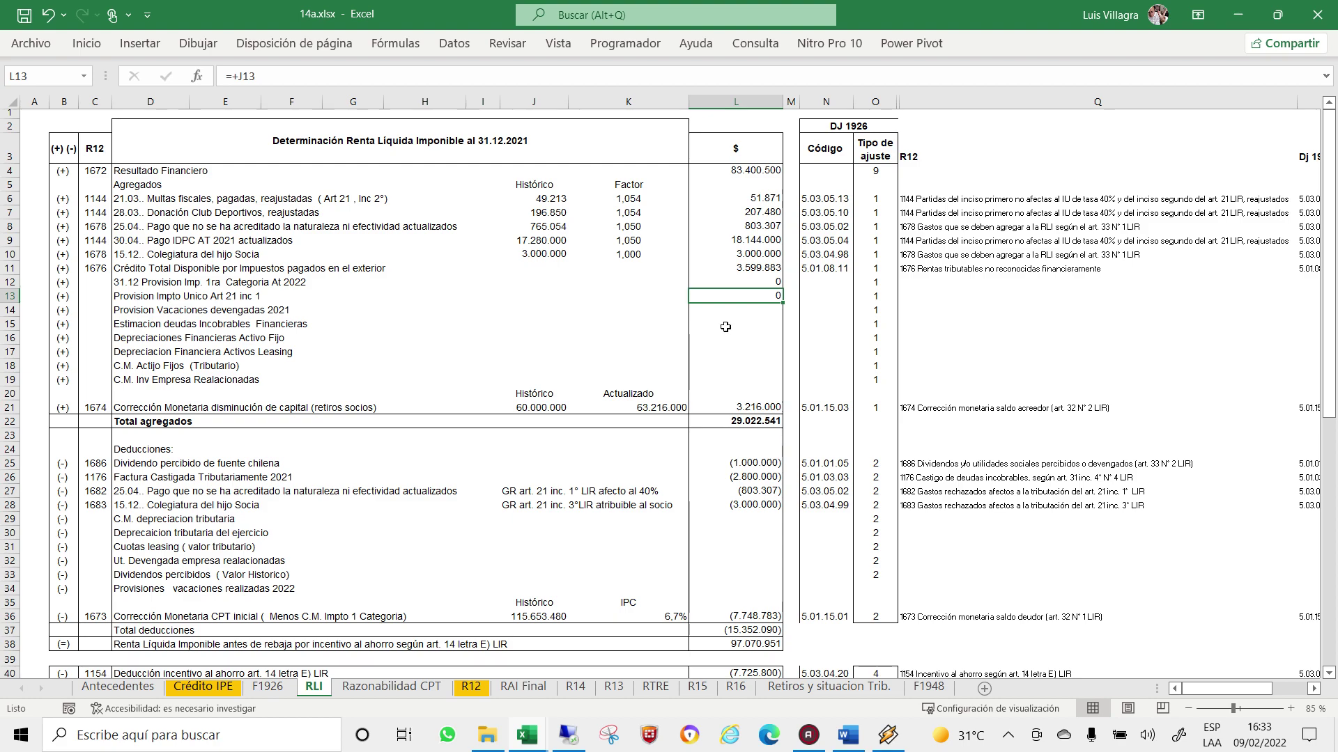
Fill 0 into the empty agregados and deducción amount cells in column L.
key("Down")
type("0")
key("Return")
type("0 0")
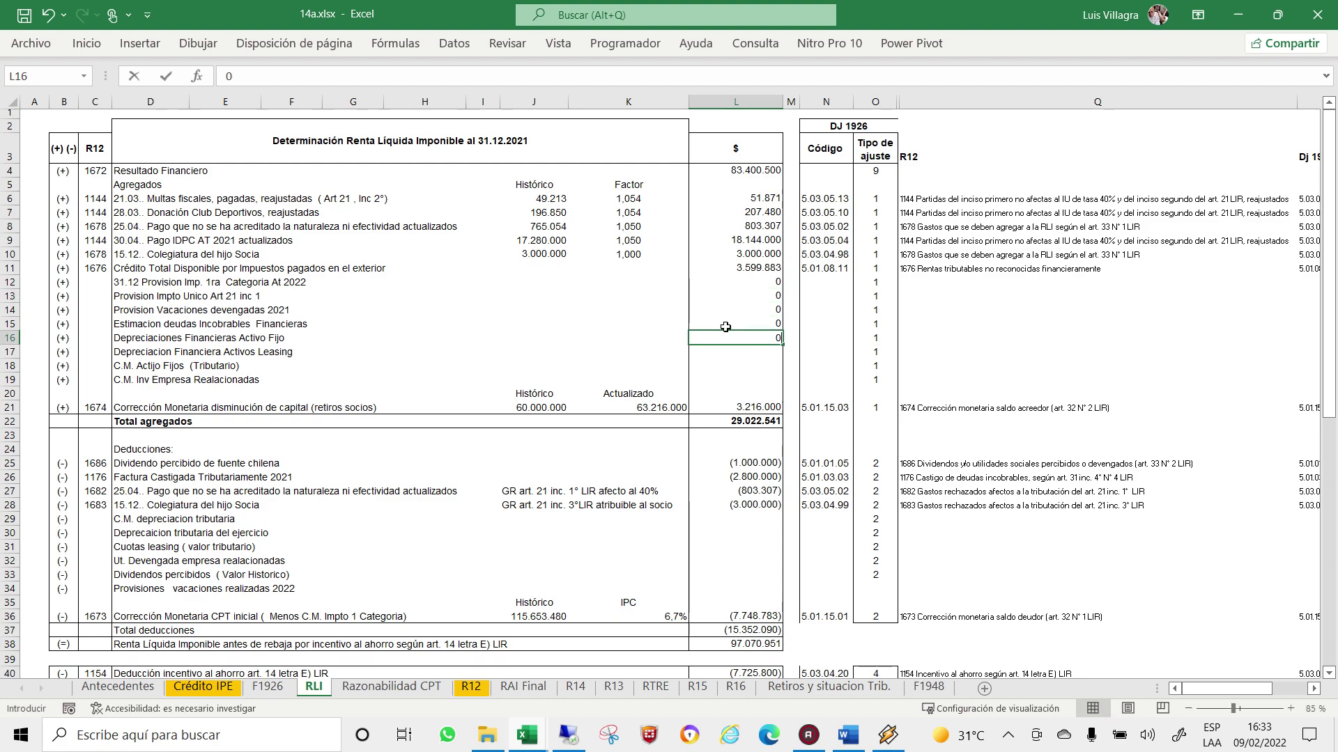
type(" 0 0 0")
key("Return")
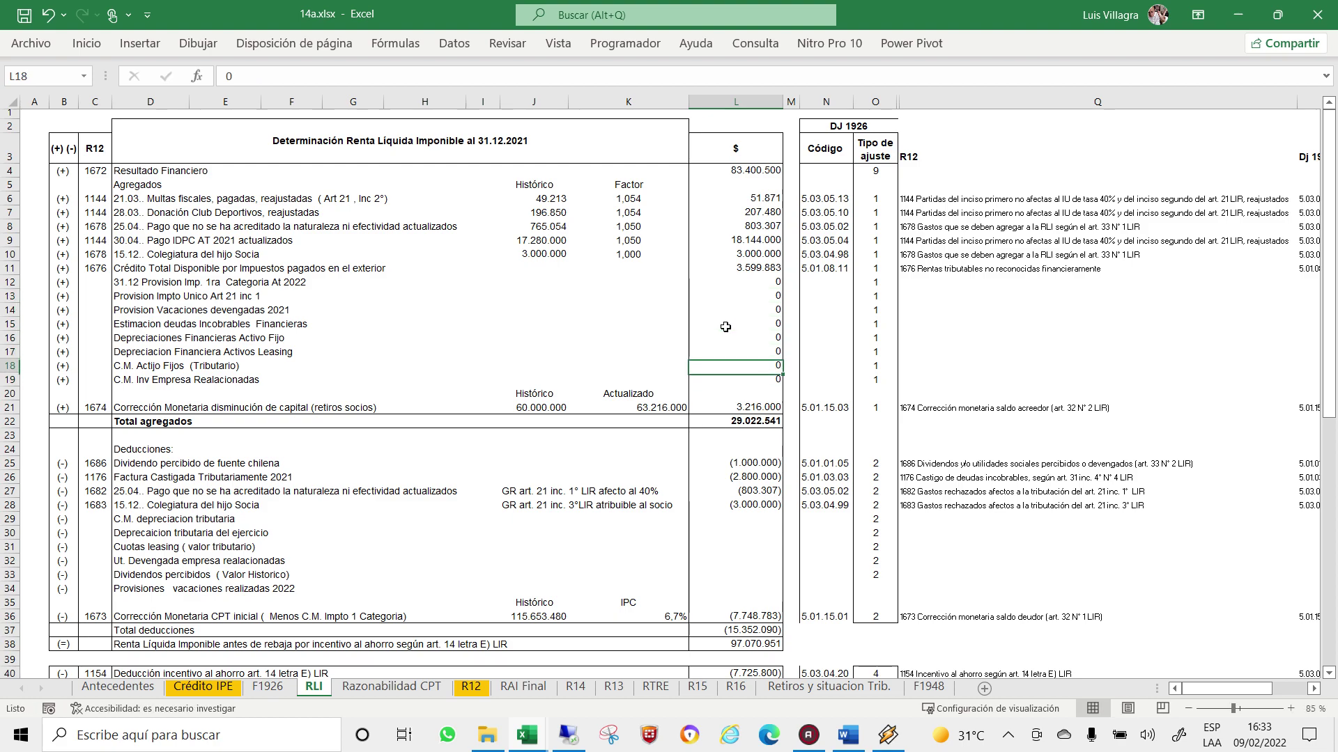
key("Down")
key("Down")
key("Down")
key("Down")
key("Down")
key("Up")
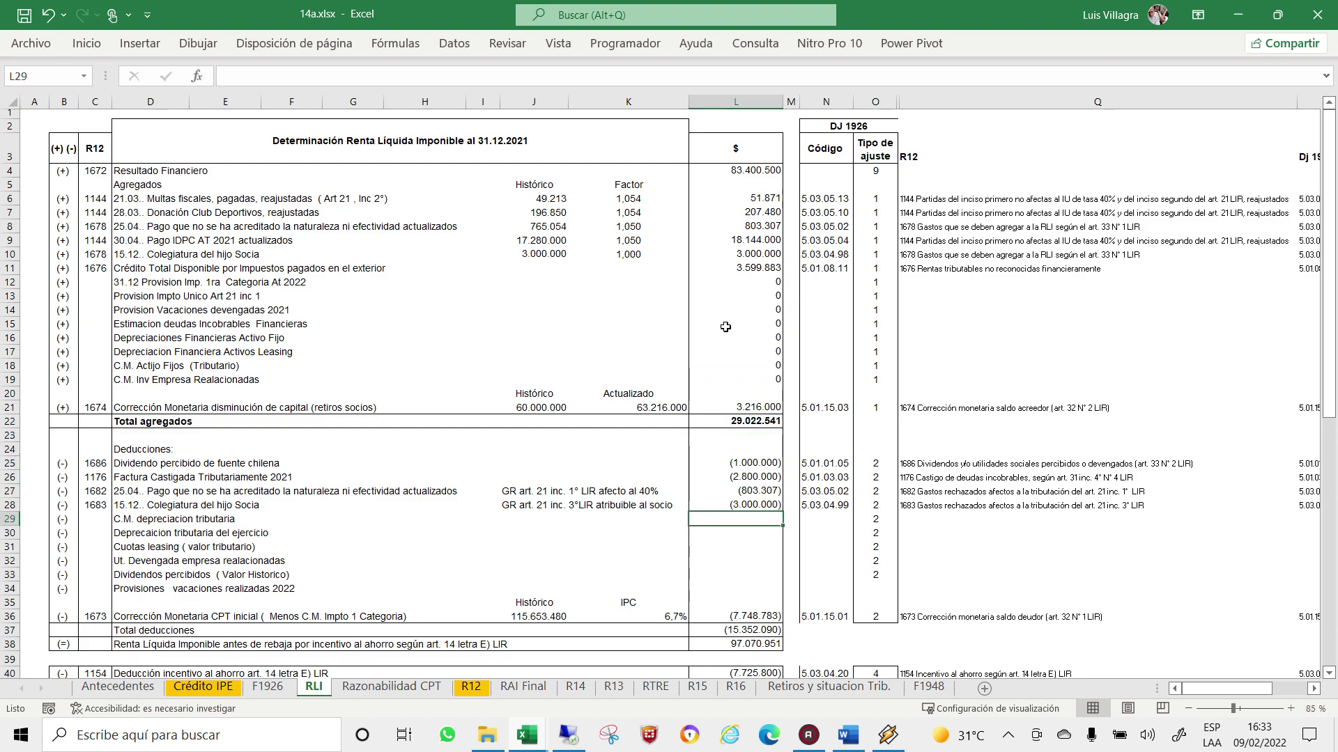
type("0 0 0 0 0")
key("Return")
type("0")
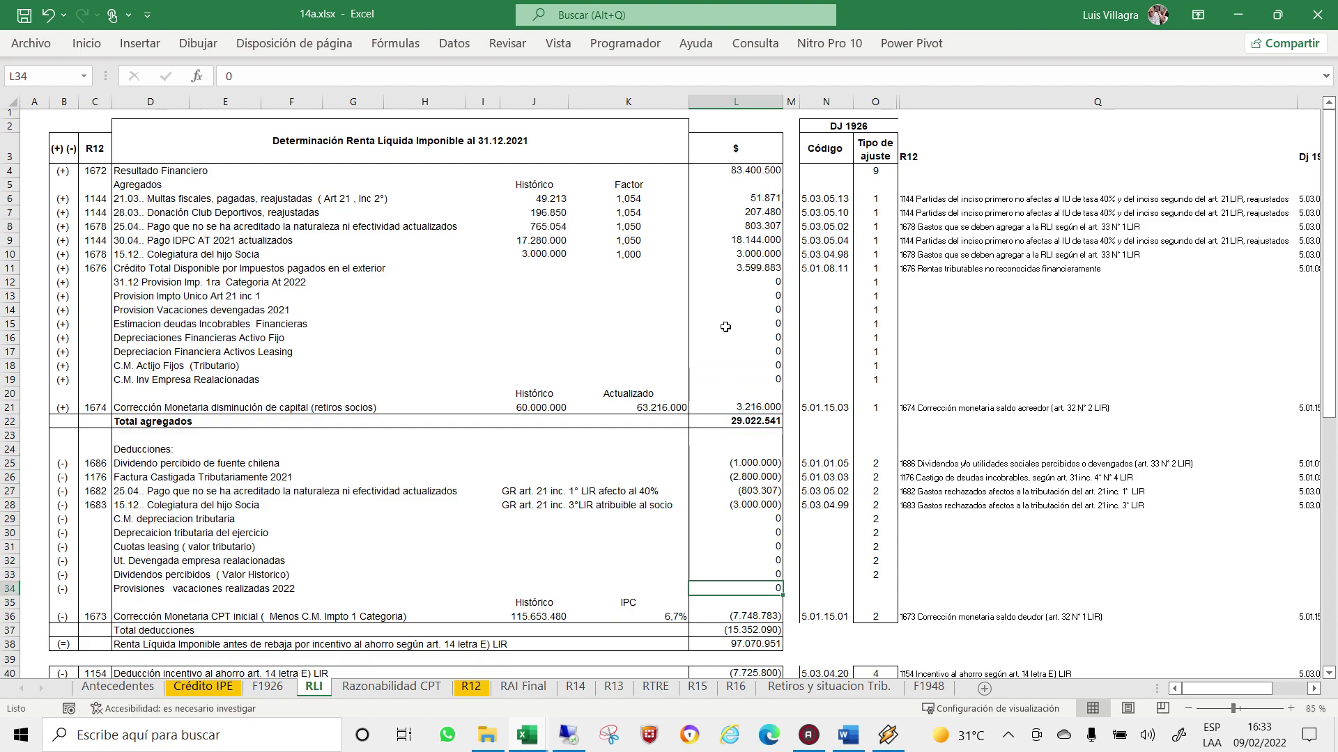
key("Return")
key("Up")
key("Up")
key("Up")
key("Up")
key("Up")
key("Up")
key("Up")
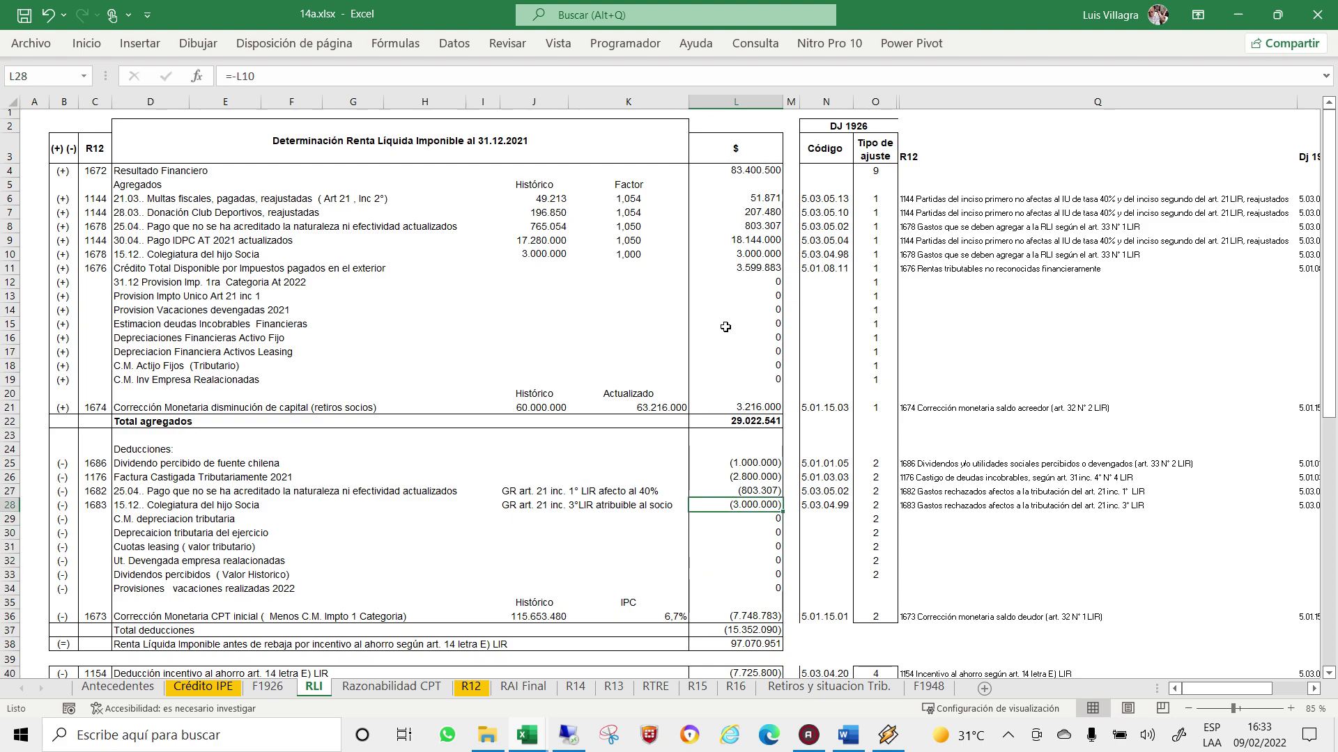
Move back to the agregados descriptions to review the leasing depreciation line.
key("Left")
key("Left")
key("Left")
key("Left")
key("Left")
key("Down")
key("Down")
key("Down")
key("Left")
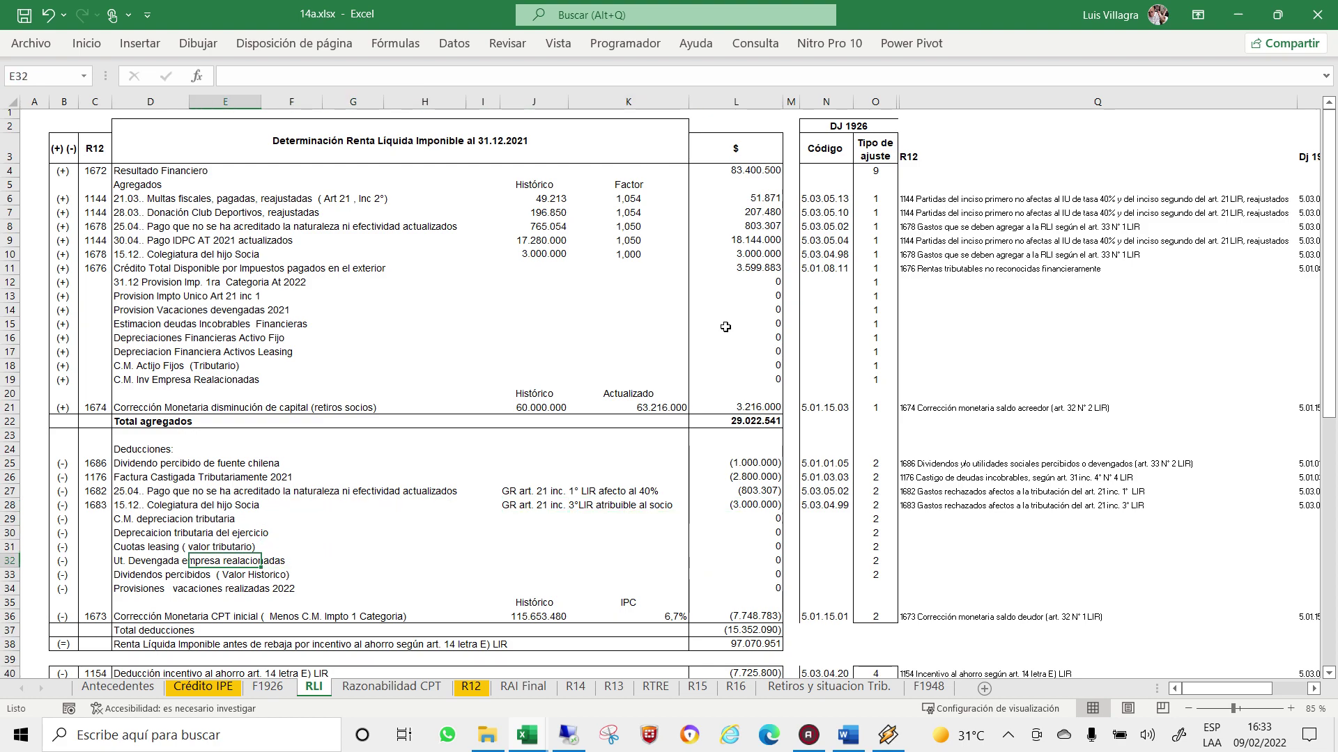
key("Up")
key("Up")
key("Up")
key("Up")
key("Up")
key("Up")
key("Up")
key("Up")
key("Left")
key("Up")
key("Up")
key("Up")
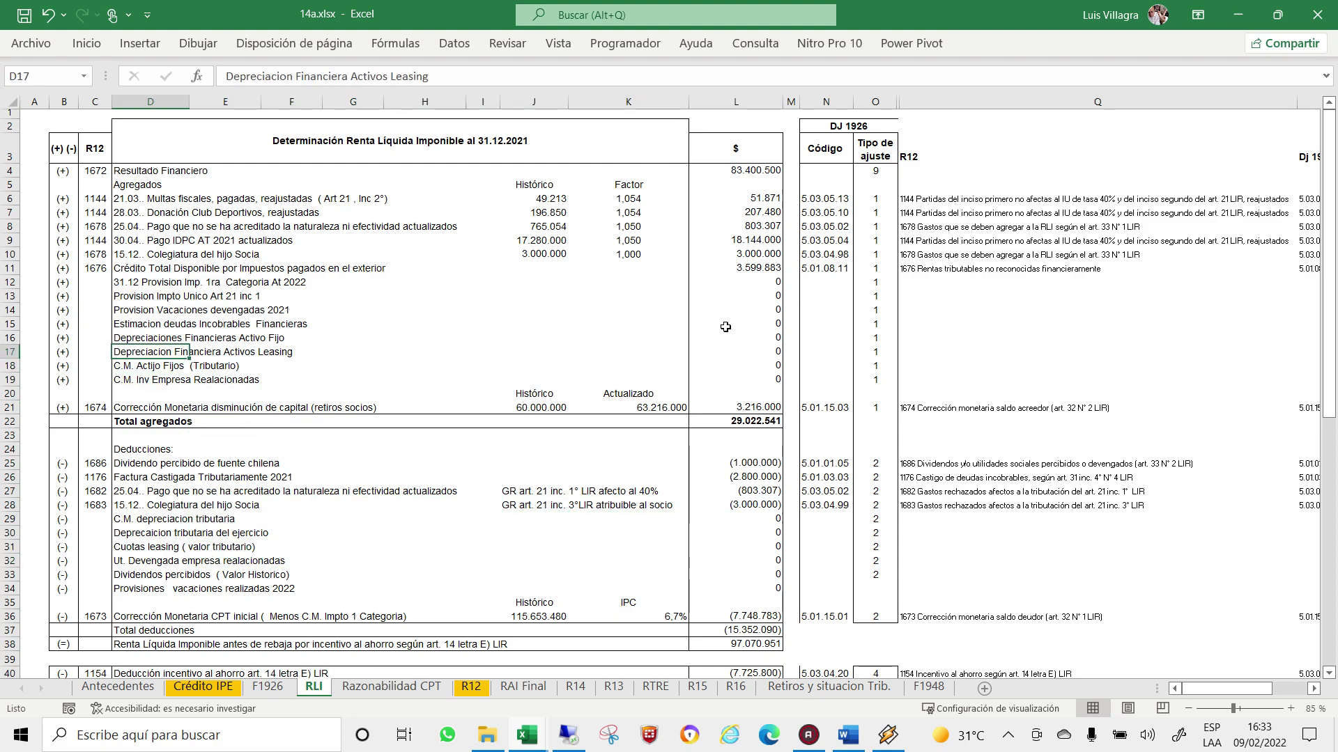
key("Up")
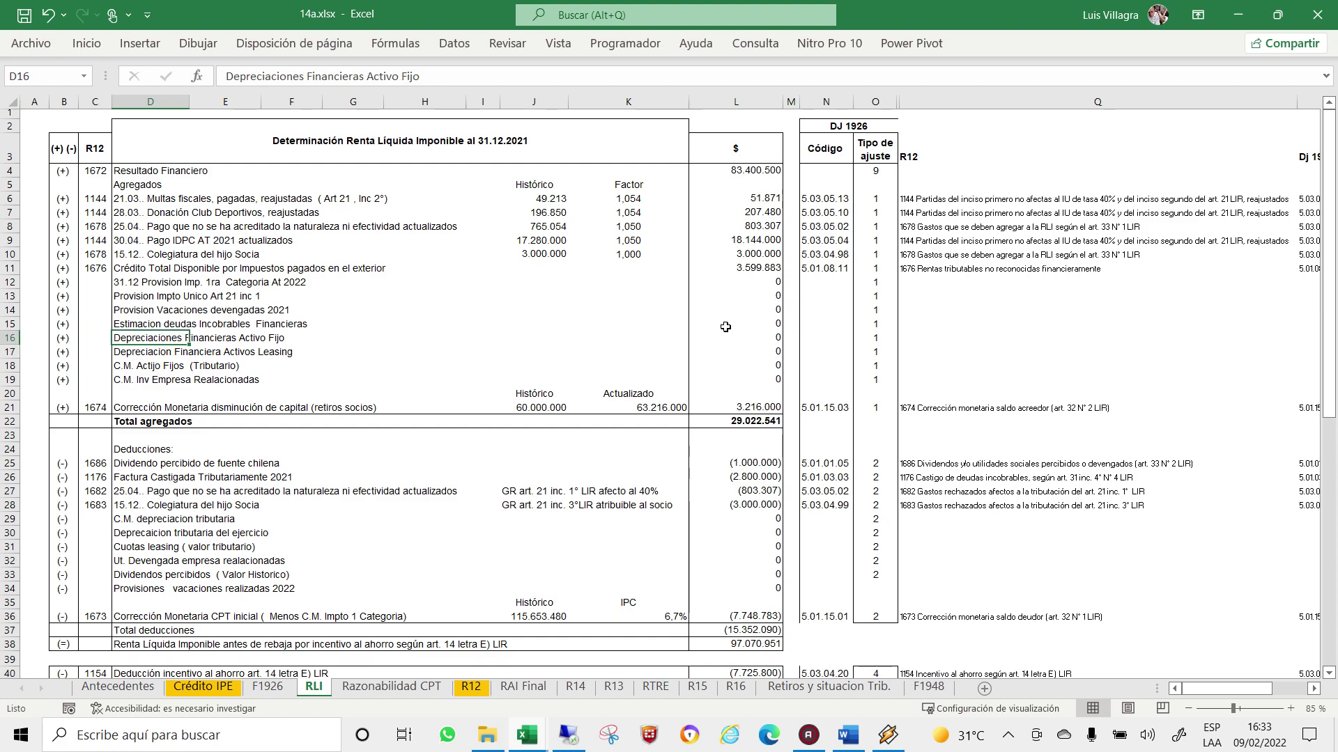
key("Down")
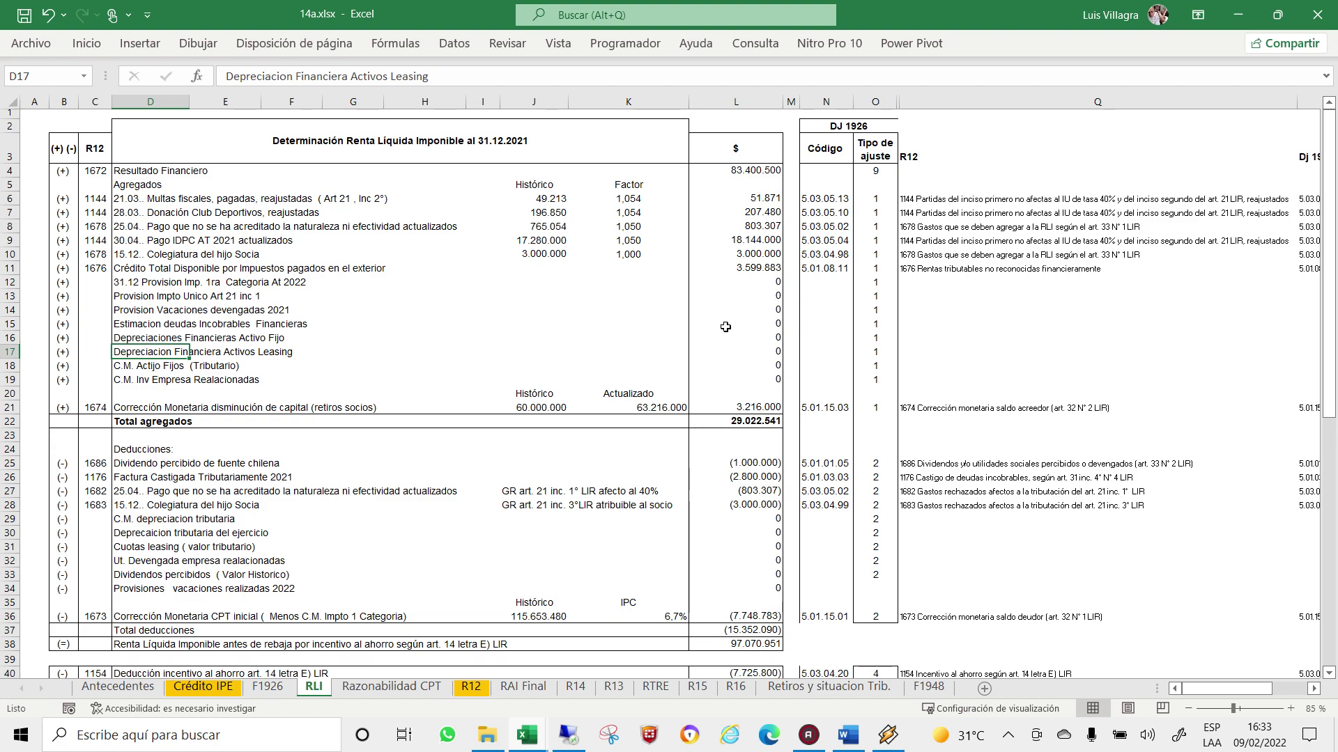
Insert 'A fijos' so D30 reads 'Depreciacion tributaria A fijos del ejercicio'.
key("Down")
key("Down")
key("Down")
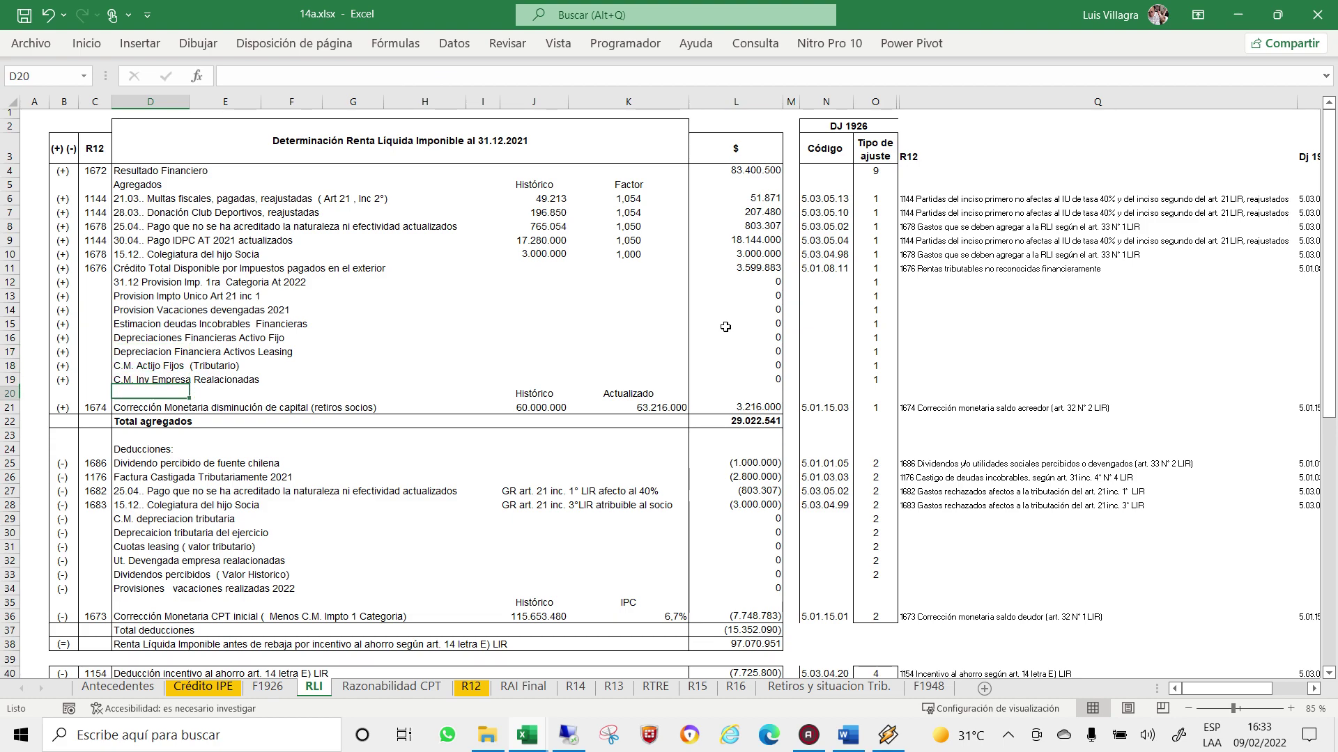
key("Down")
key("Down")
key("Down")
key("Down")
key("Down")
key("Down")
key("Down")
key("Down")
key("Down")
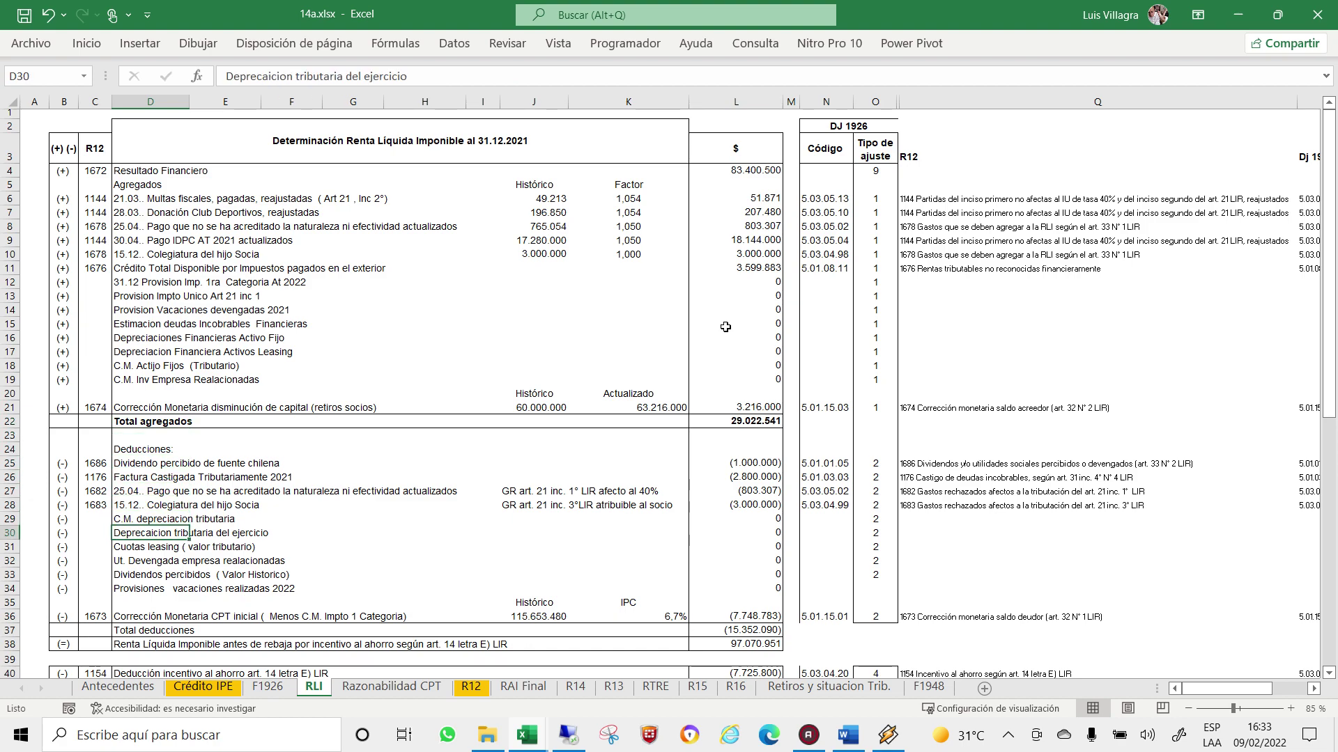
key("F2")
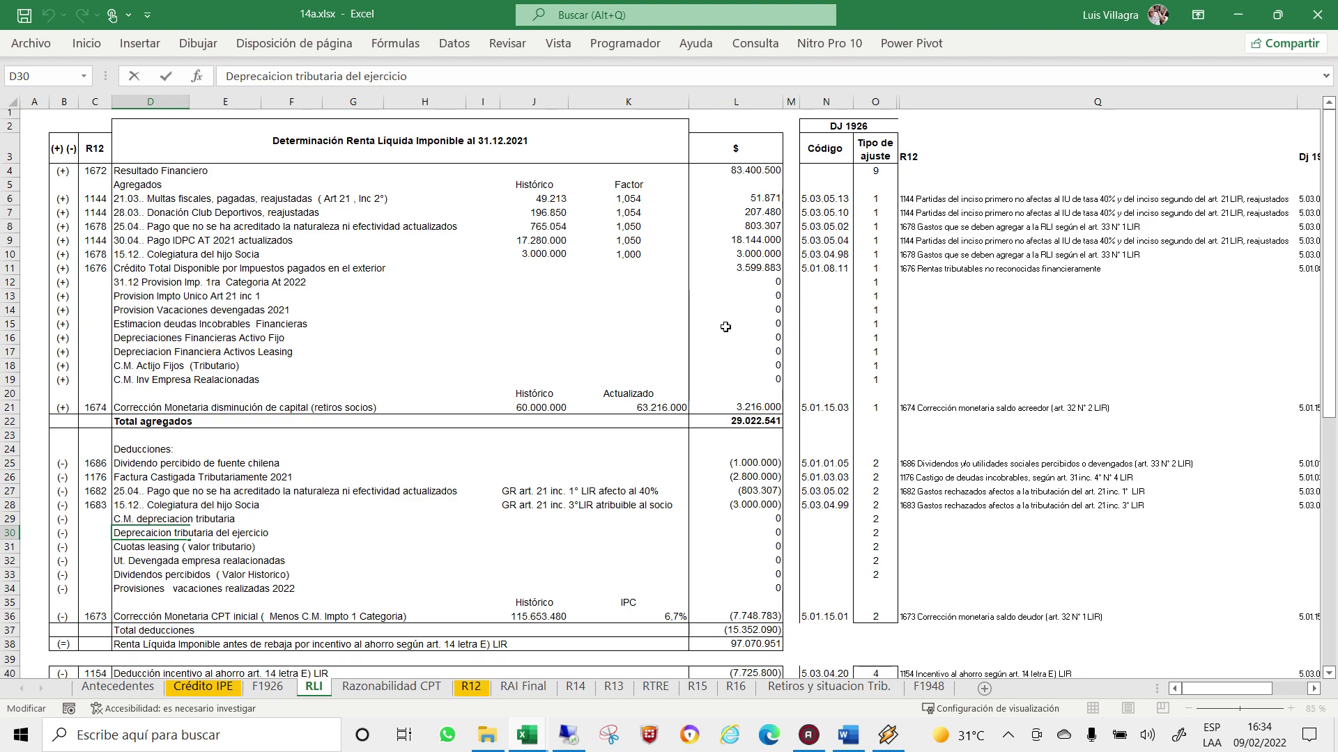
type("A fij")
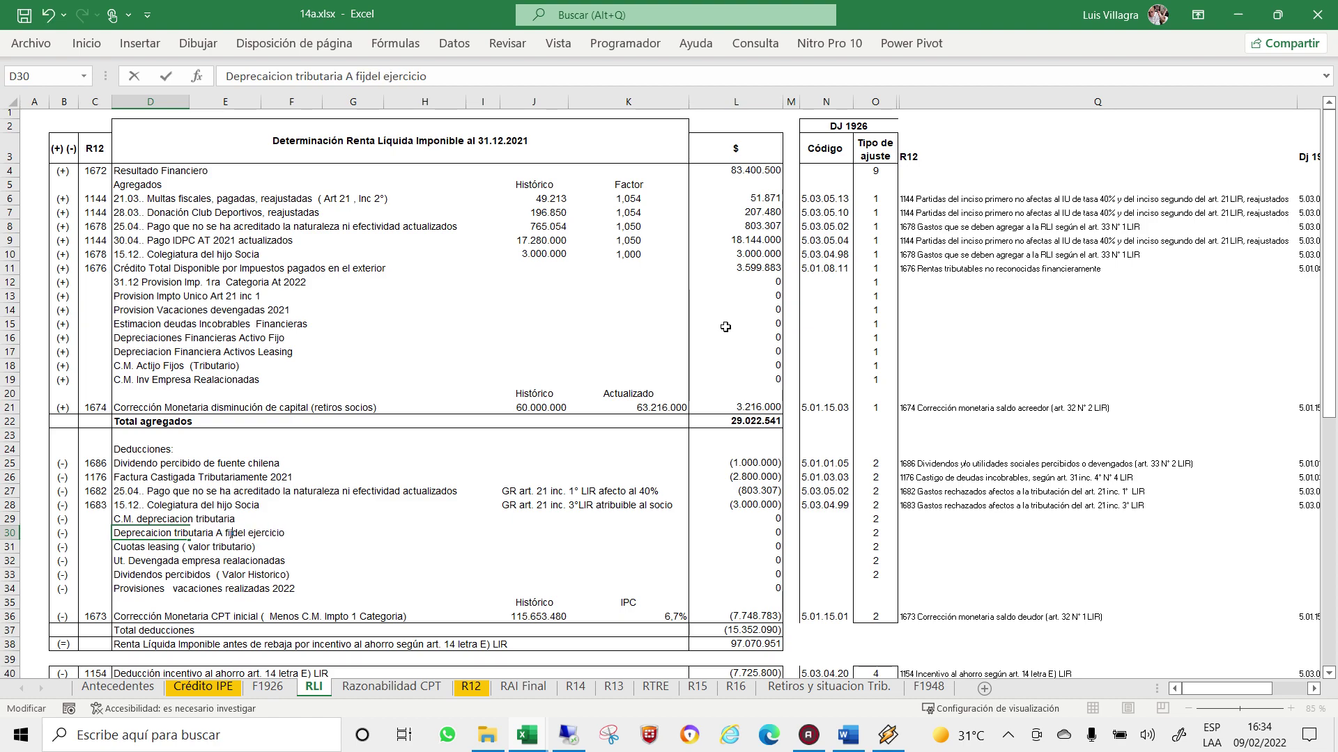
type("os")
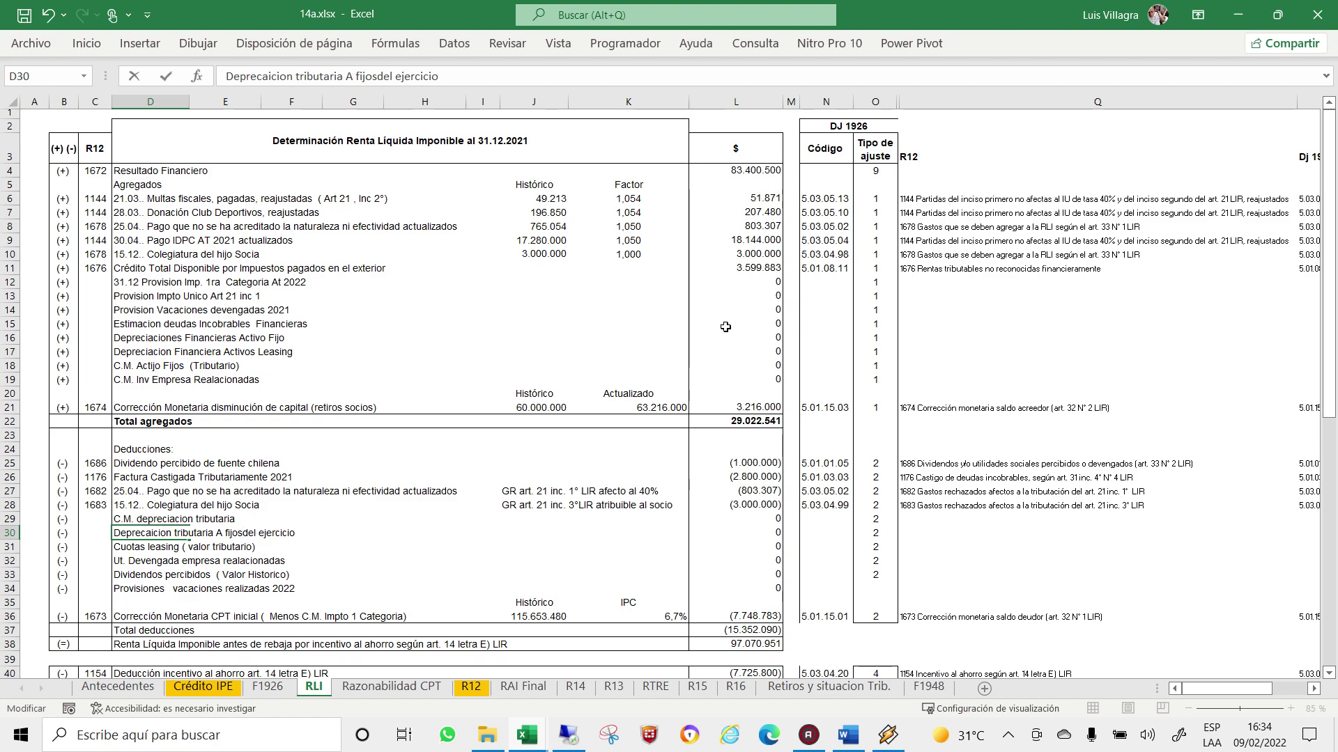
key("Return")
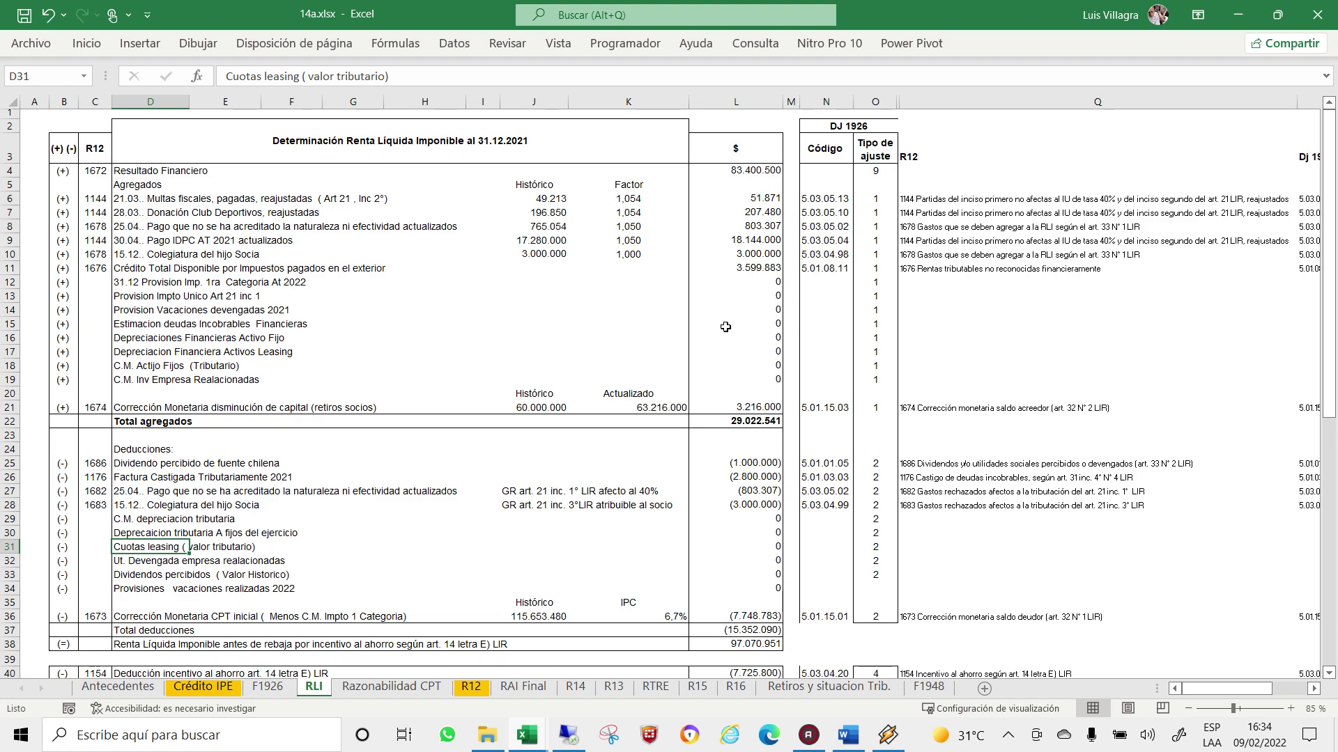
key("Down")
key("Down")
key("Down")
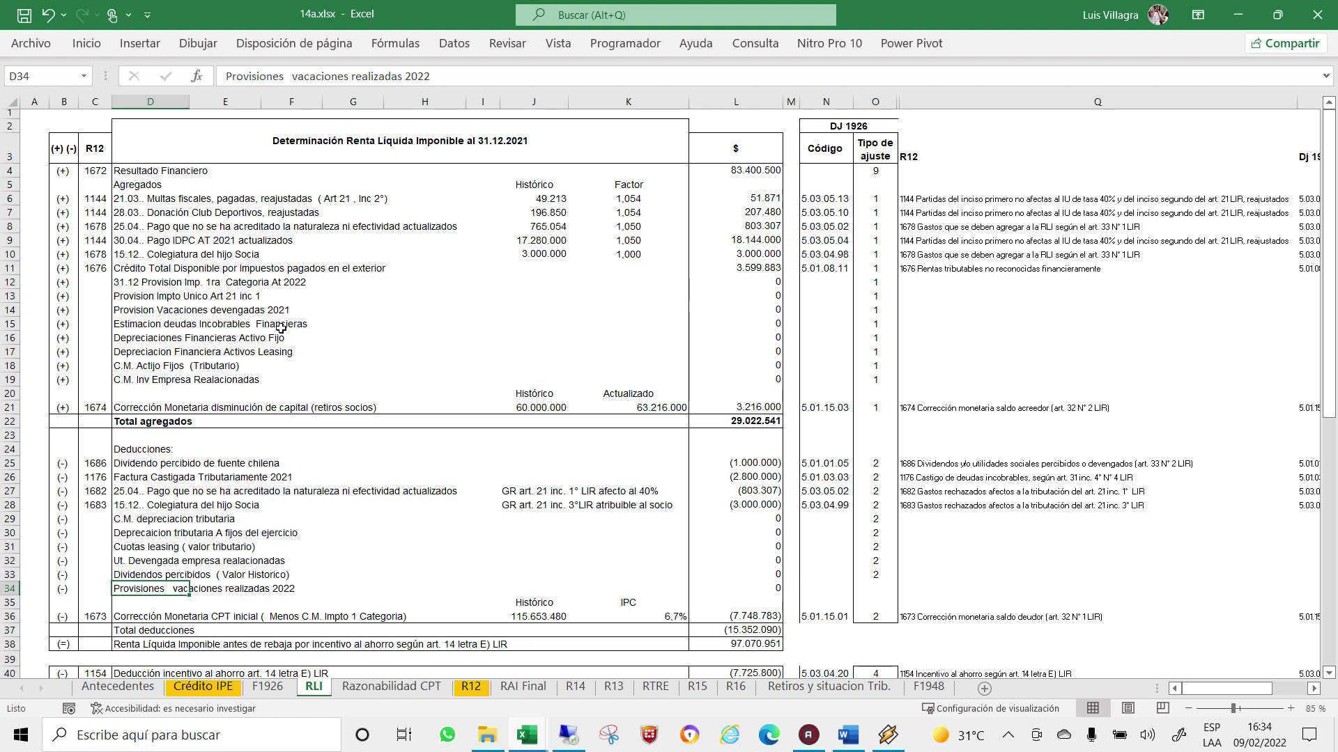
left_click(180, 324)
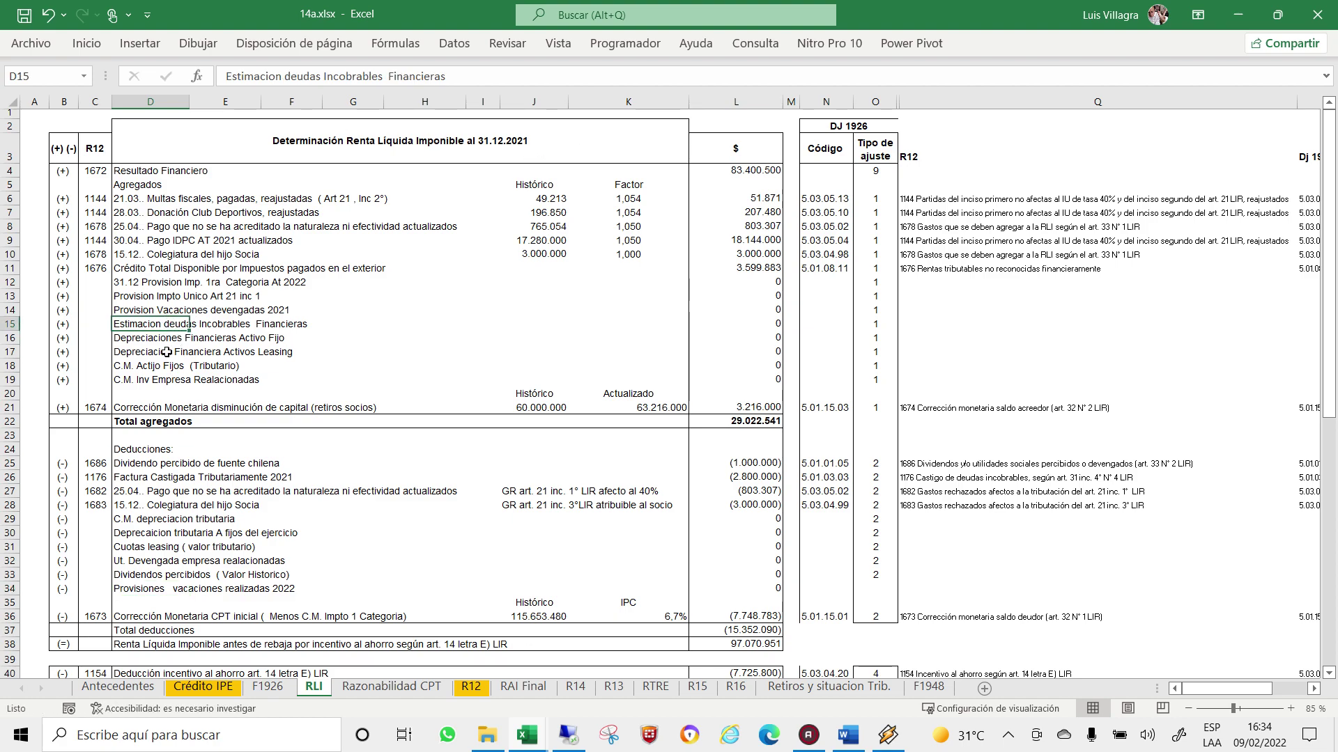
left_click(167, 354)
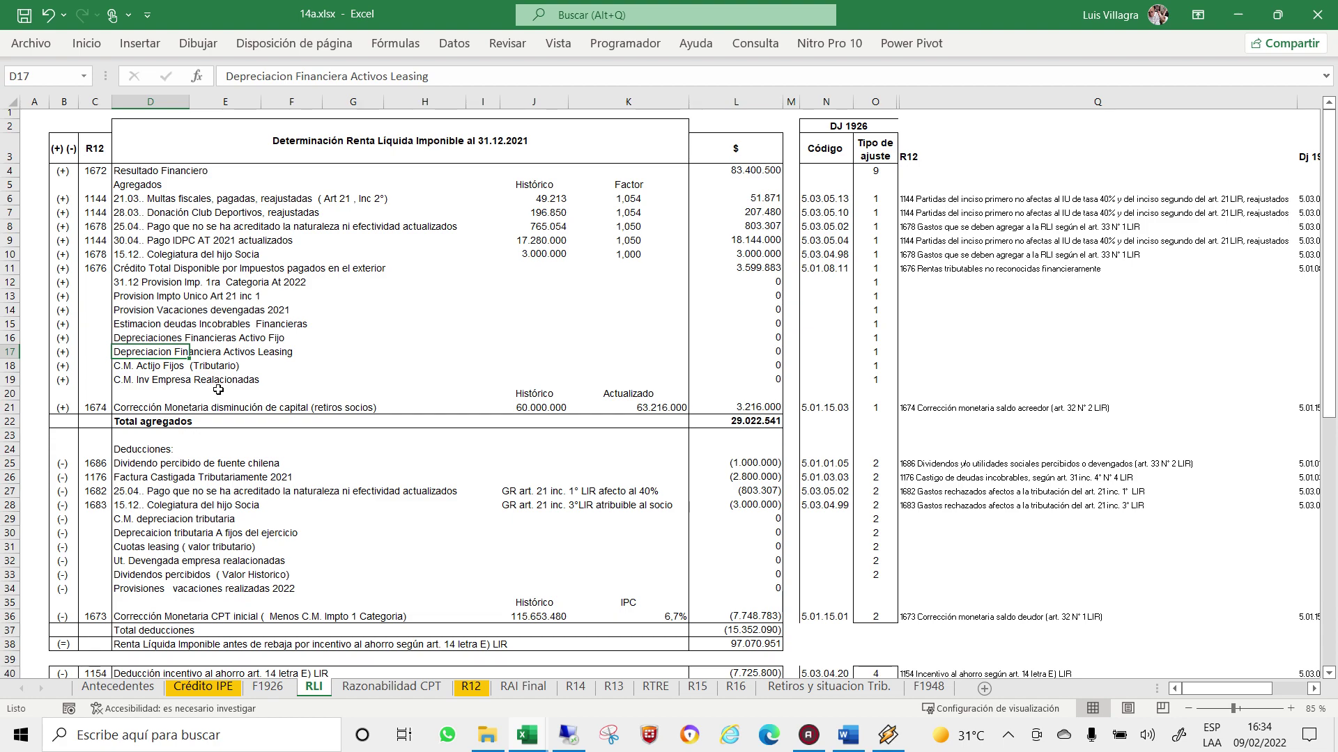
Insert agregado row 18 'Intereses por leasing devengados' with its sign linked to the (+) above.
right_click(10, 365)
left_click(66, 512)
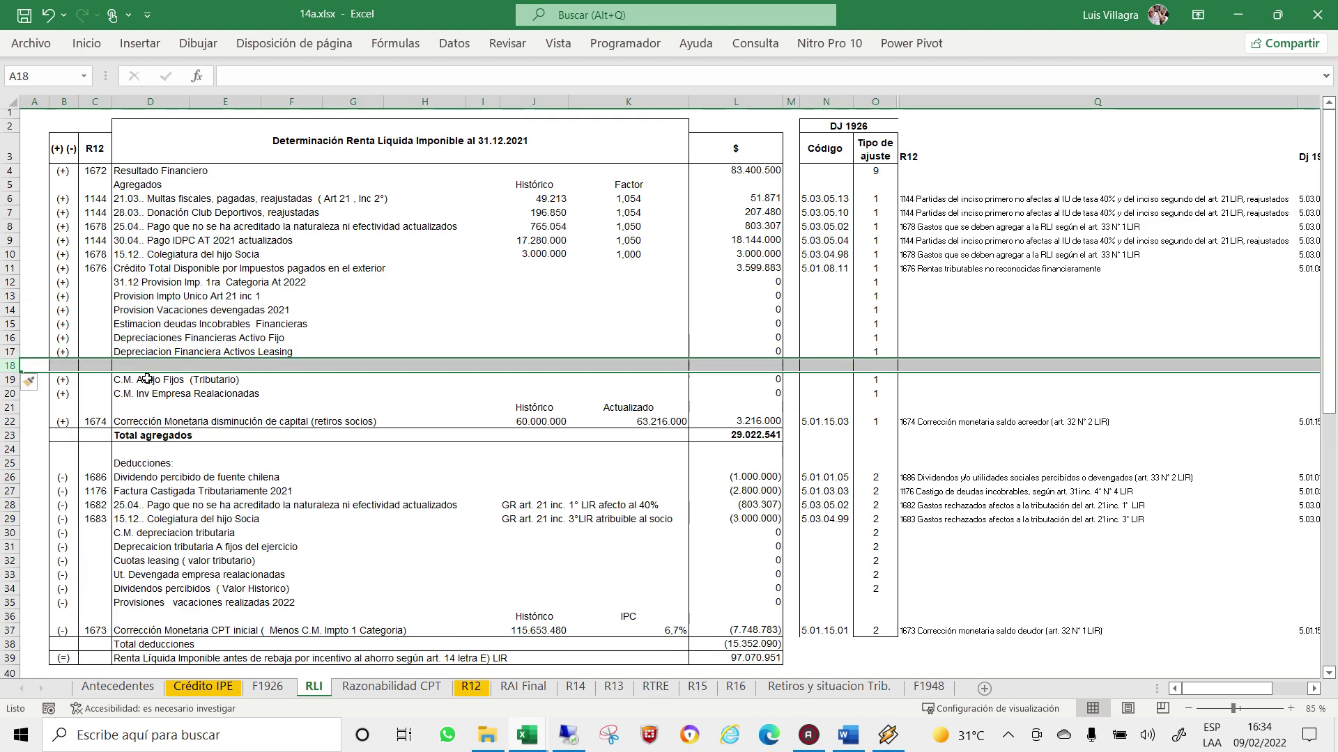
left_click(148, 366)
type("In")
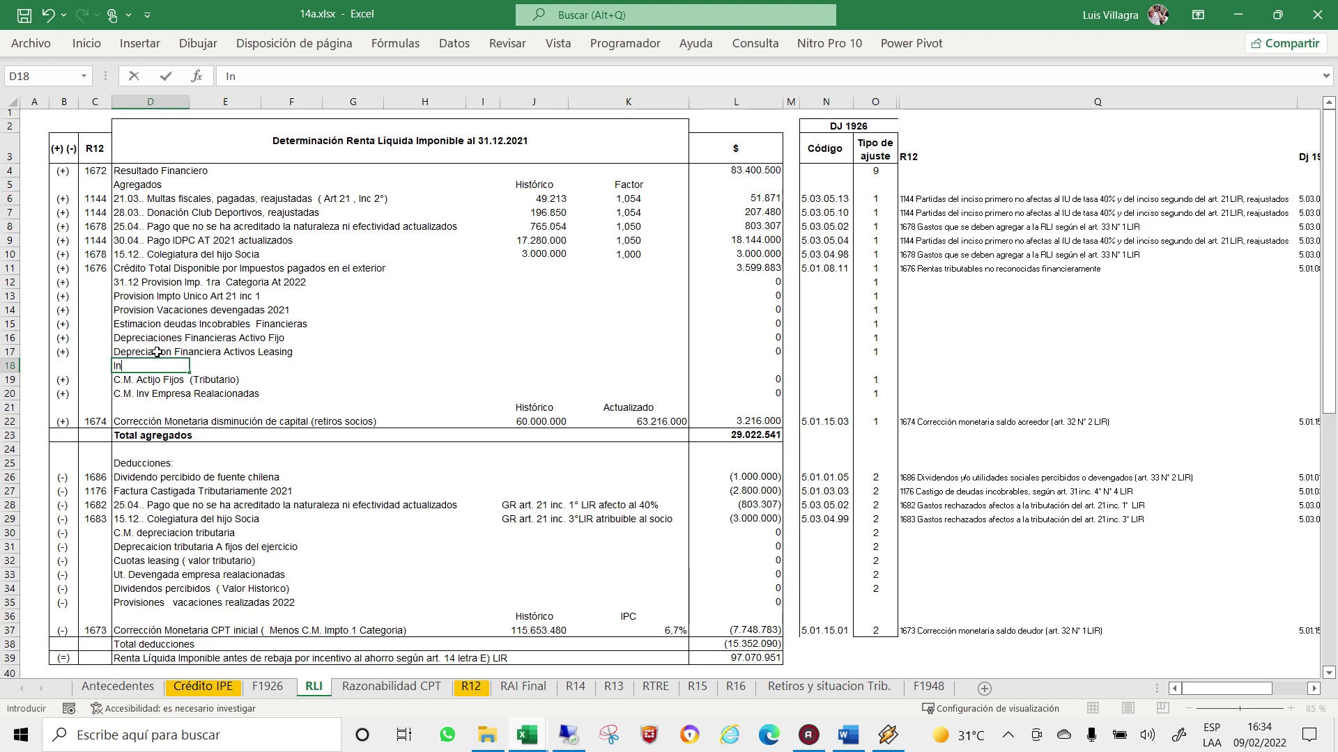
type("tereses ")
type("por leasin")
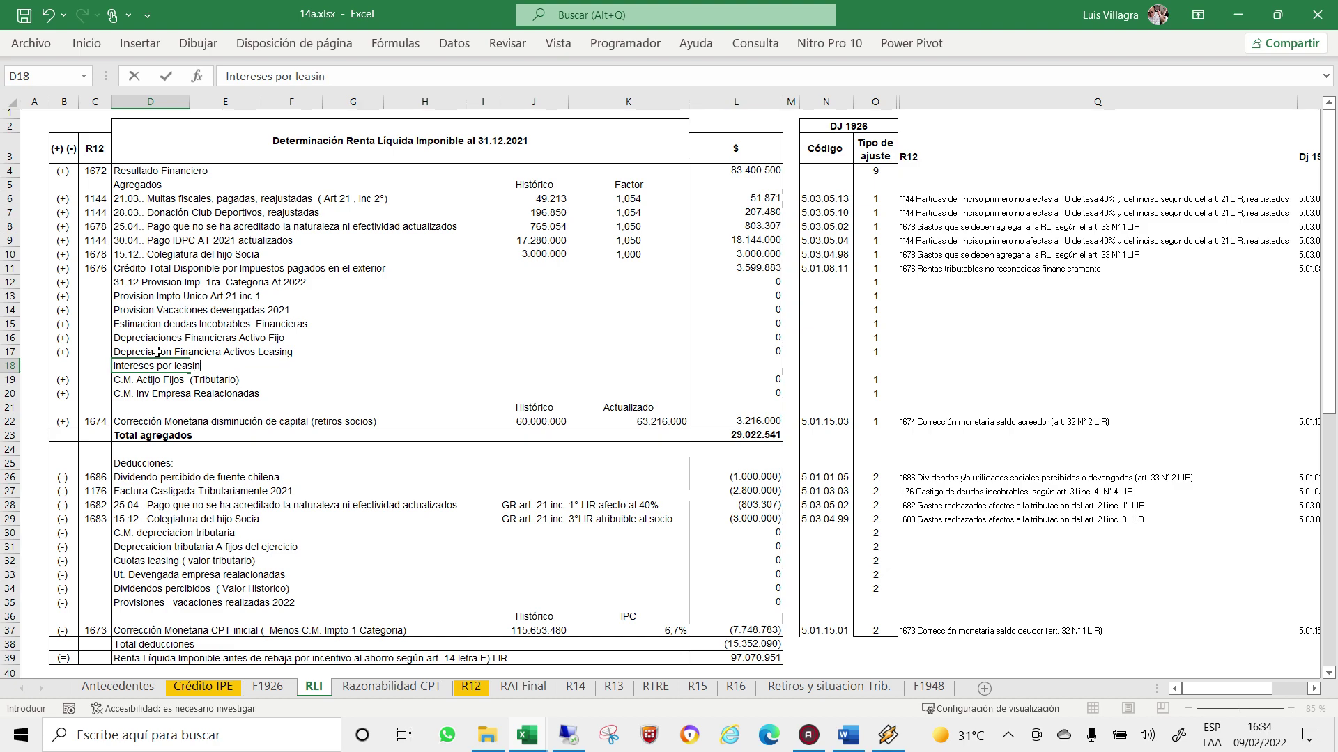
type("g  d")
type("evengados")
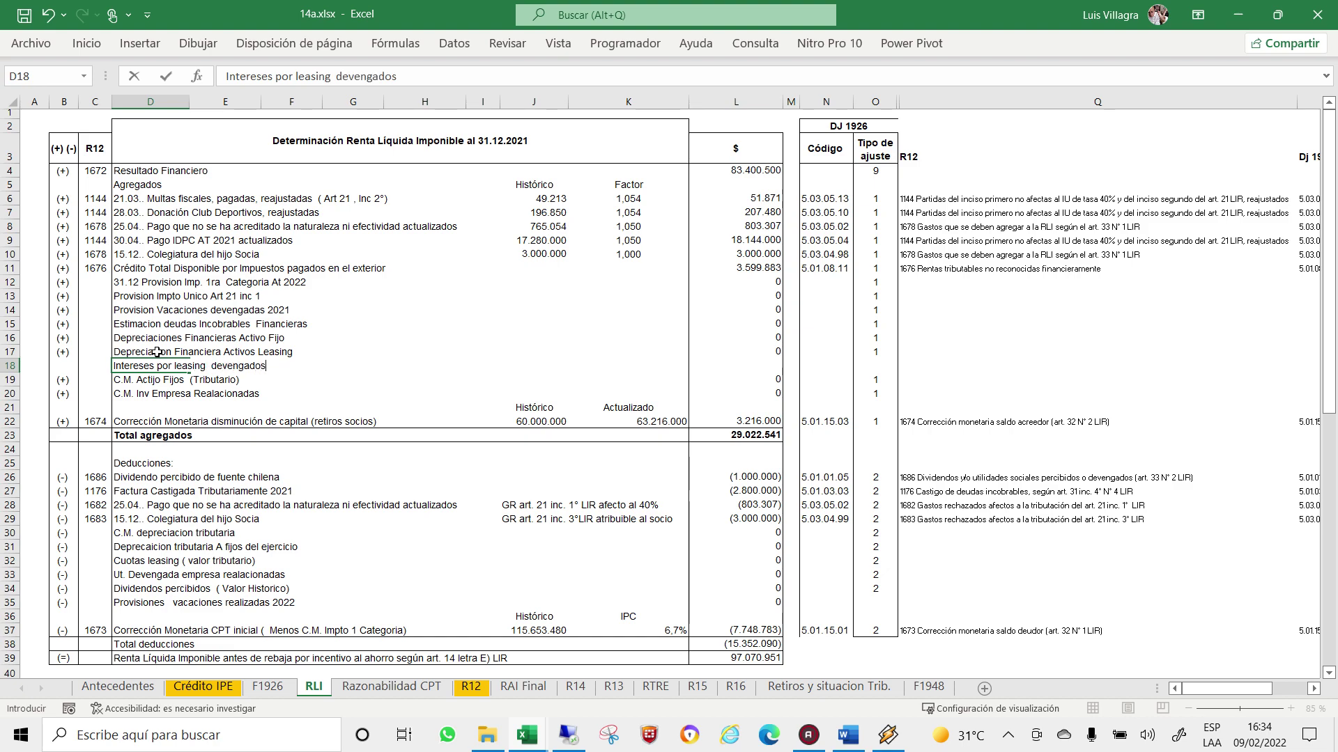
key("Return")
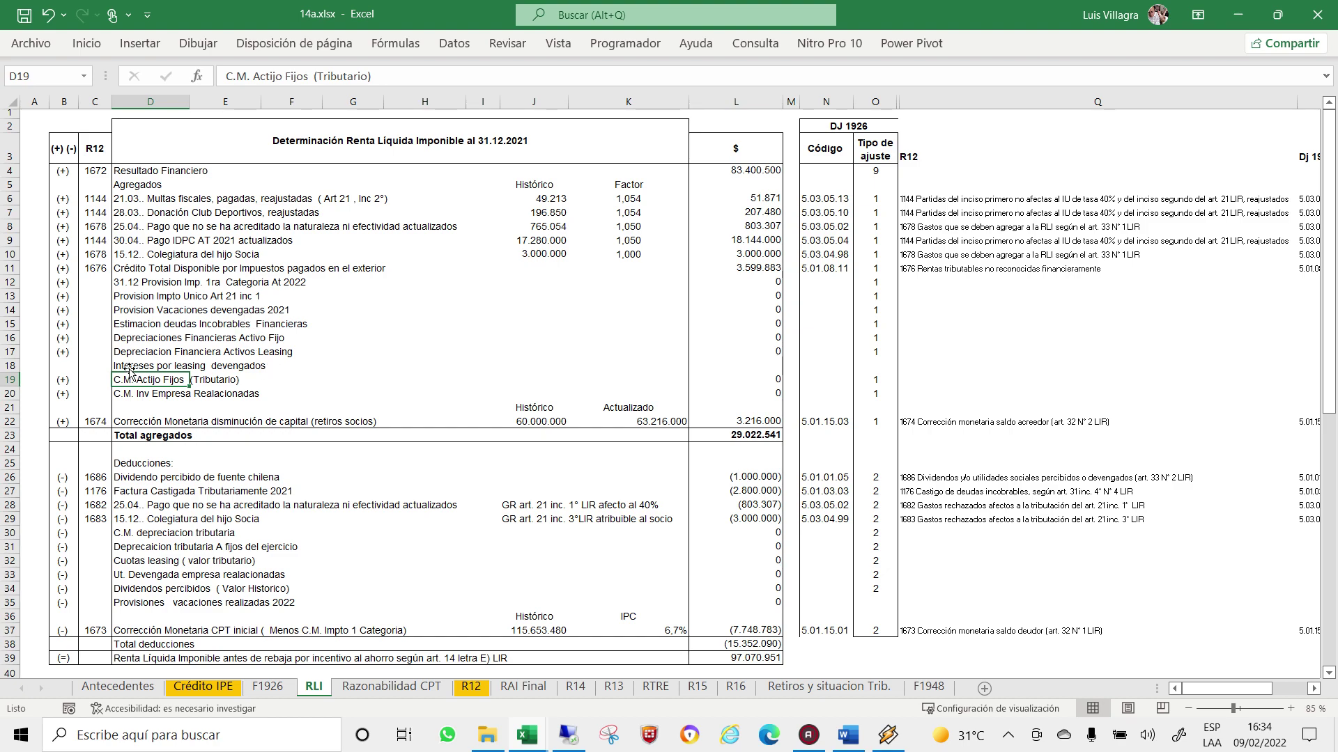
left_click(75, 362)
type("=")
key("Up")
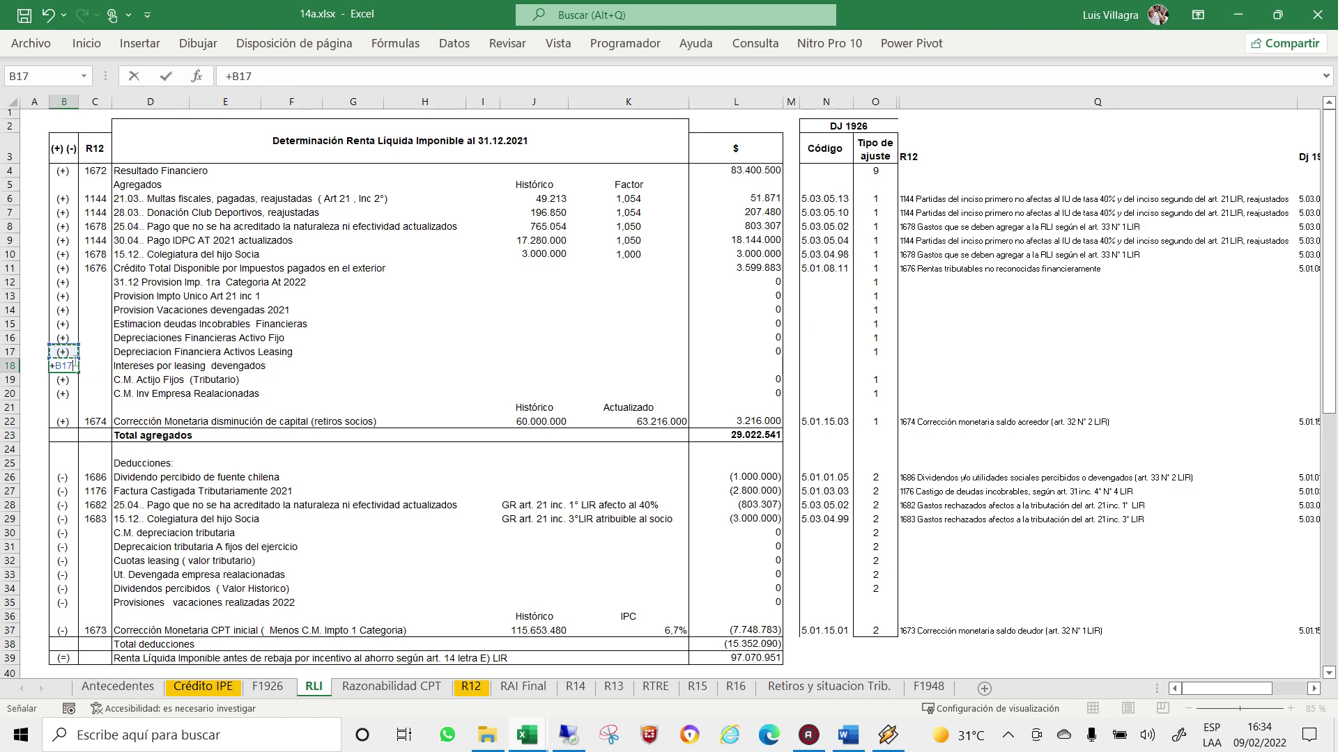
key("Return")
key("Right")
key("Right")
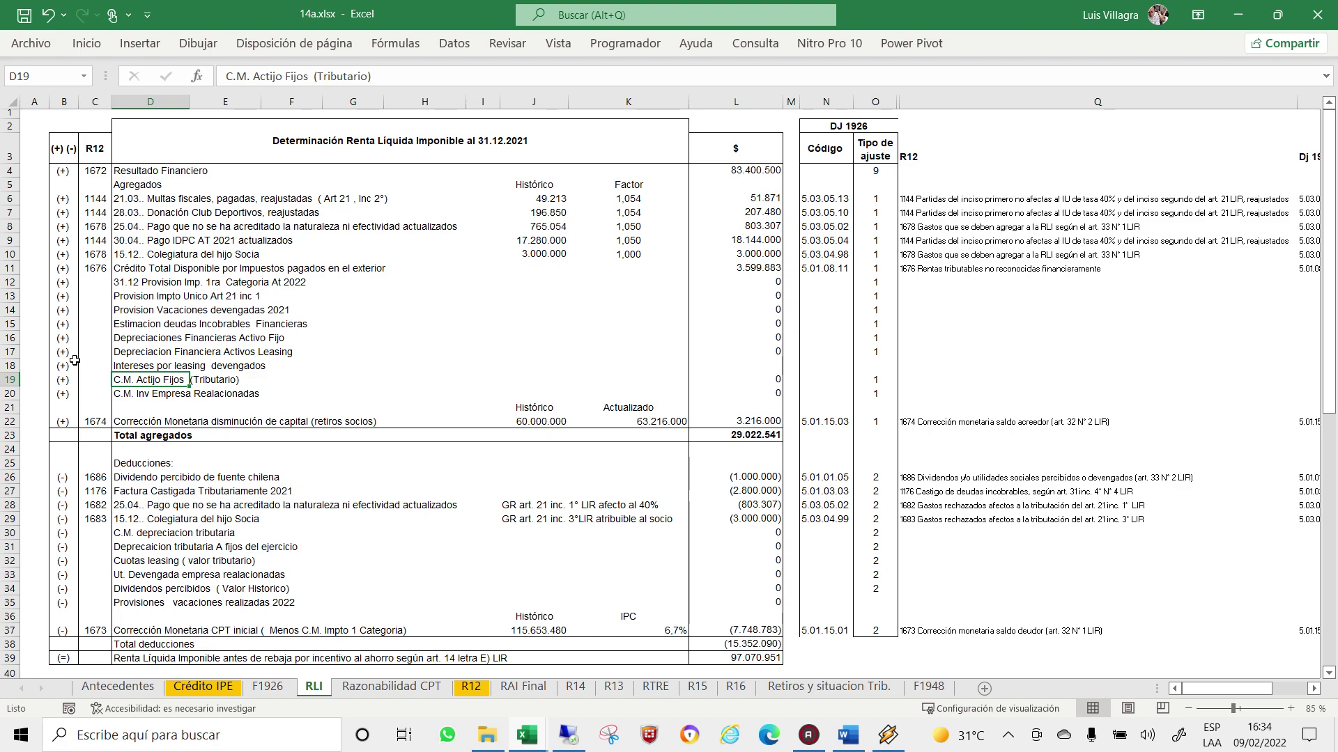
Append '( Tributario)' to the C.M. Inv Empresa Realacionadas description.
key("Down")
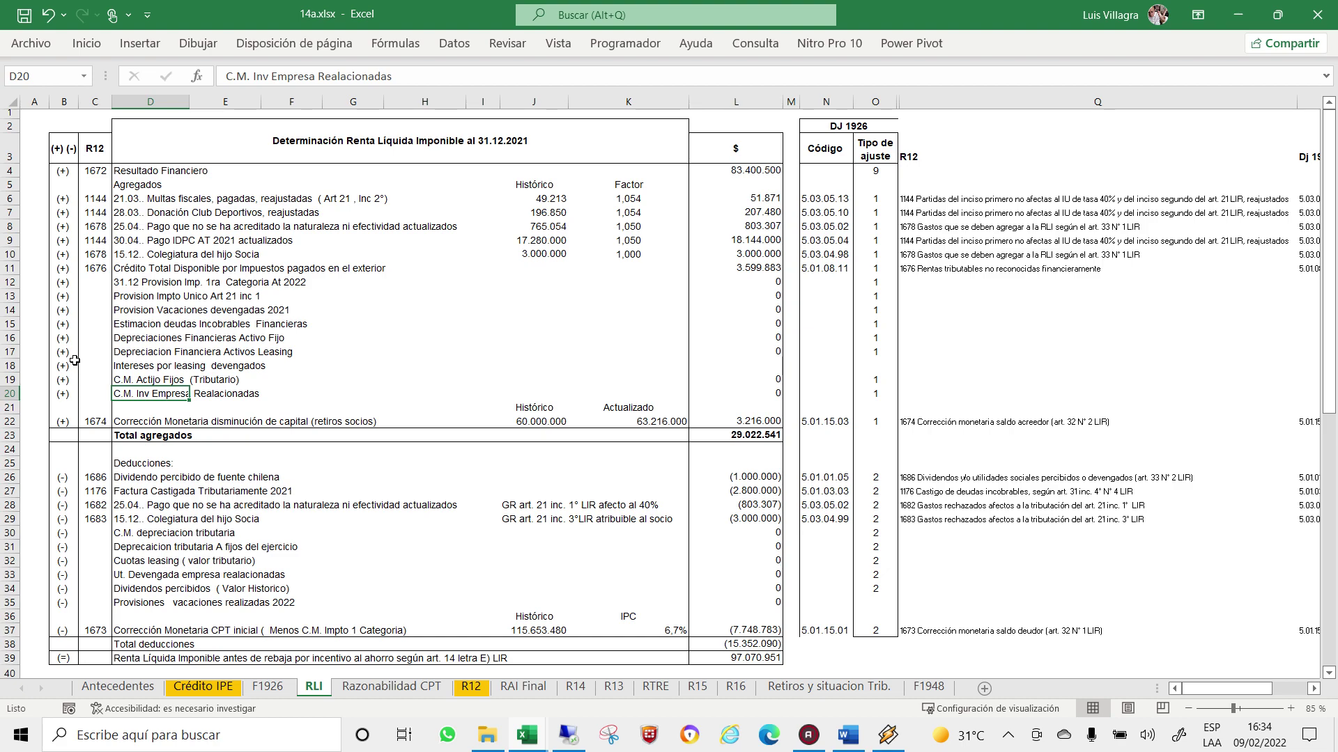
key("F2")
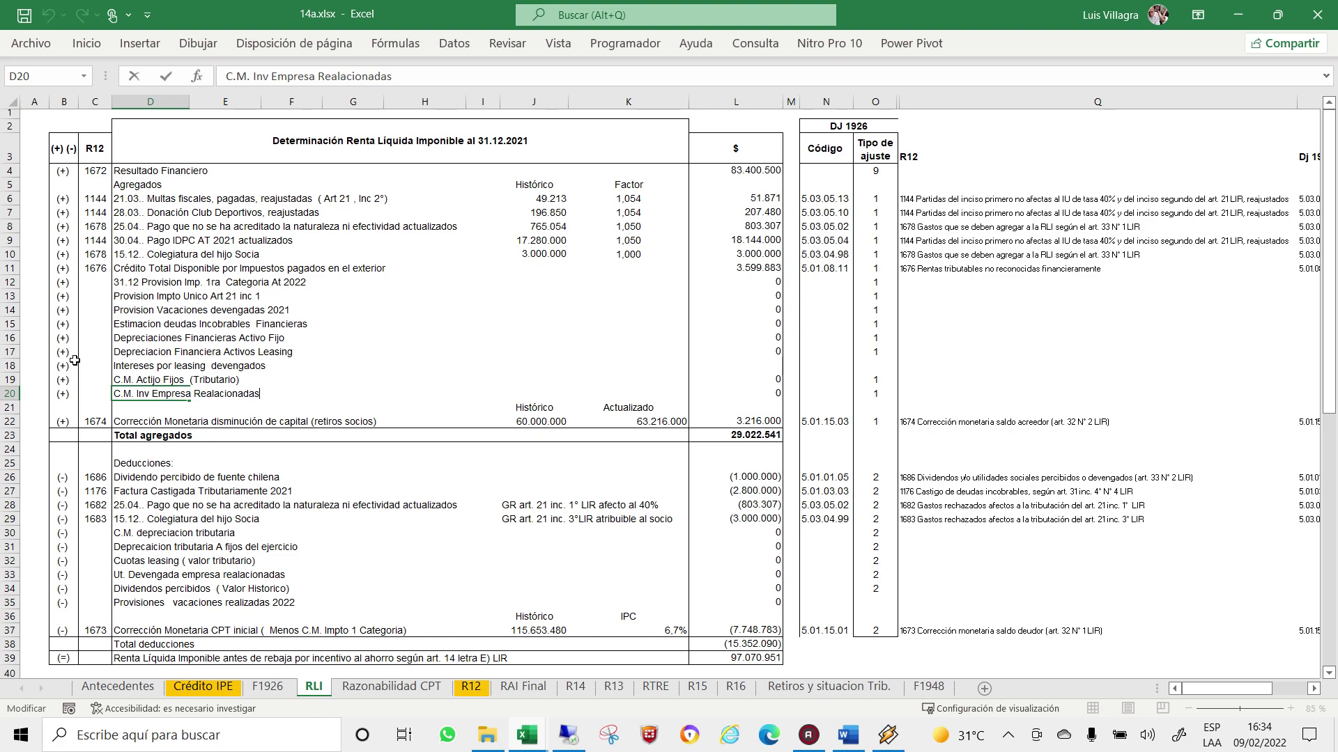
type("Tr")
type("ibutario")
key("BackSpace")
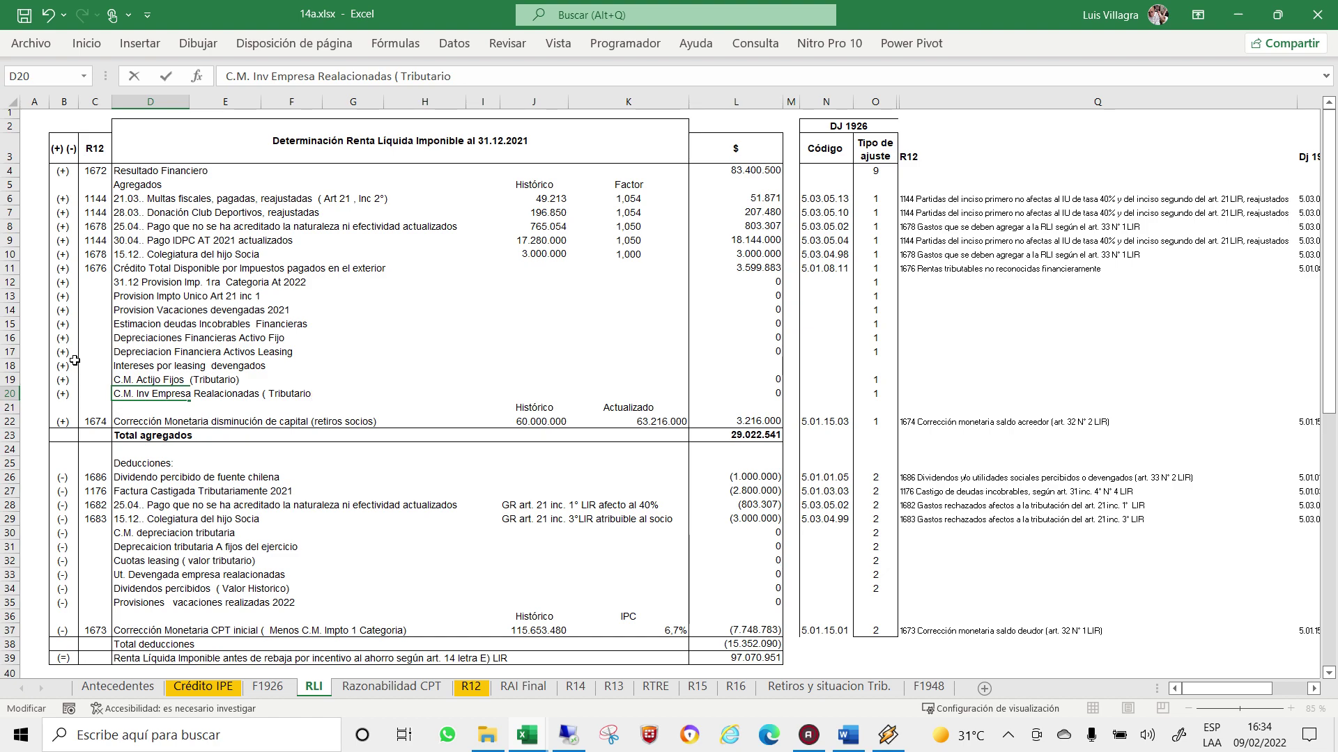
type(")")
key("Return")
key("Down")
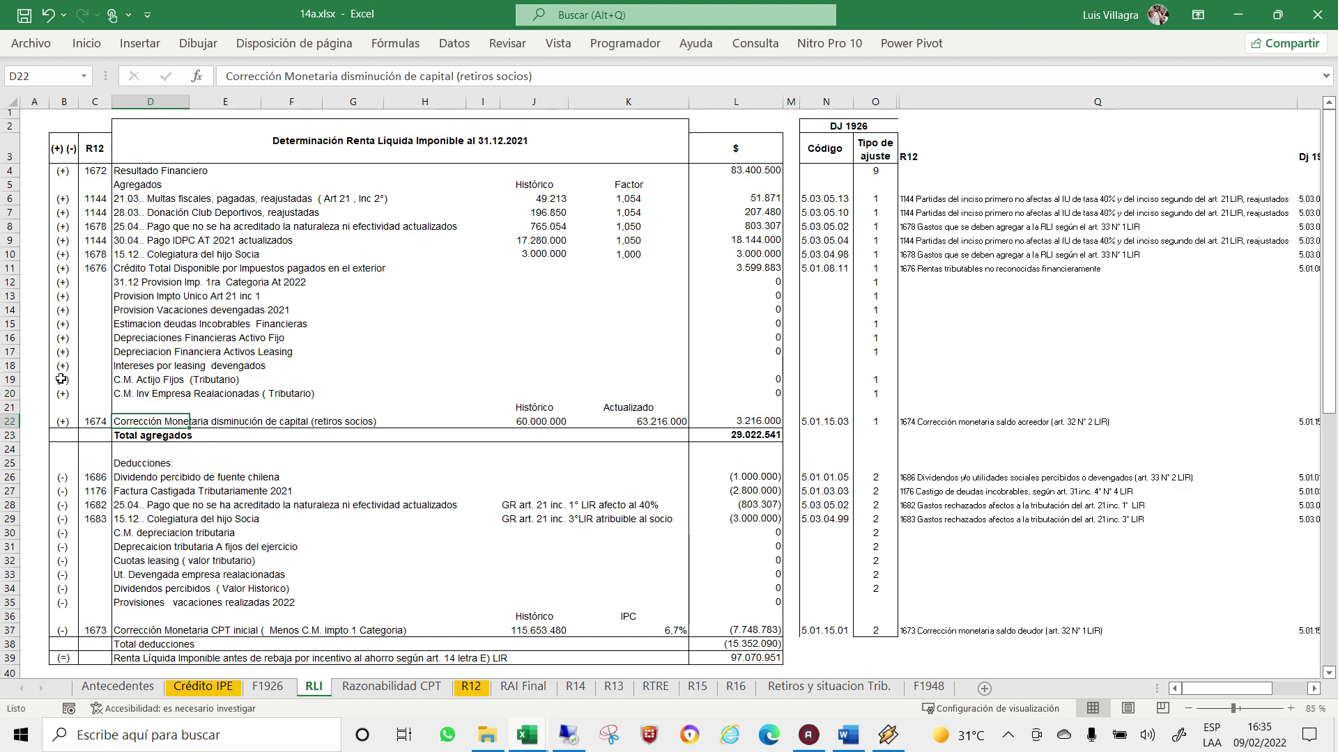
Insert a blank deducciones row 34 and paste the C.M. Inv Empresa Realacionadas description into it.
right_click(23, 589)
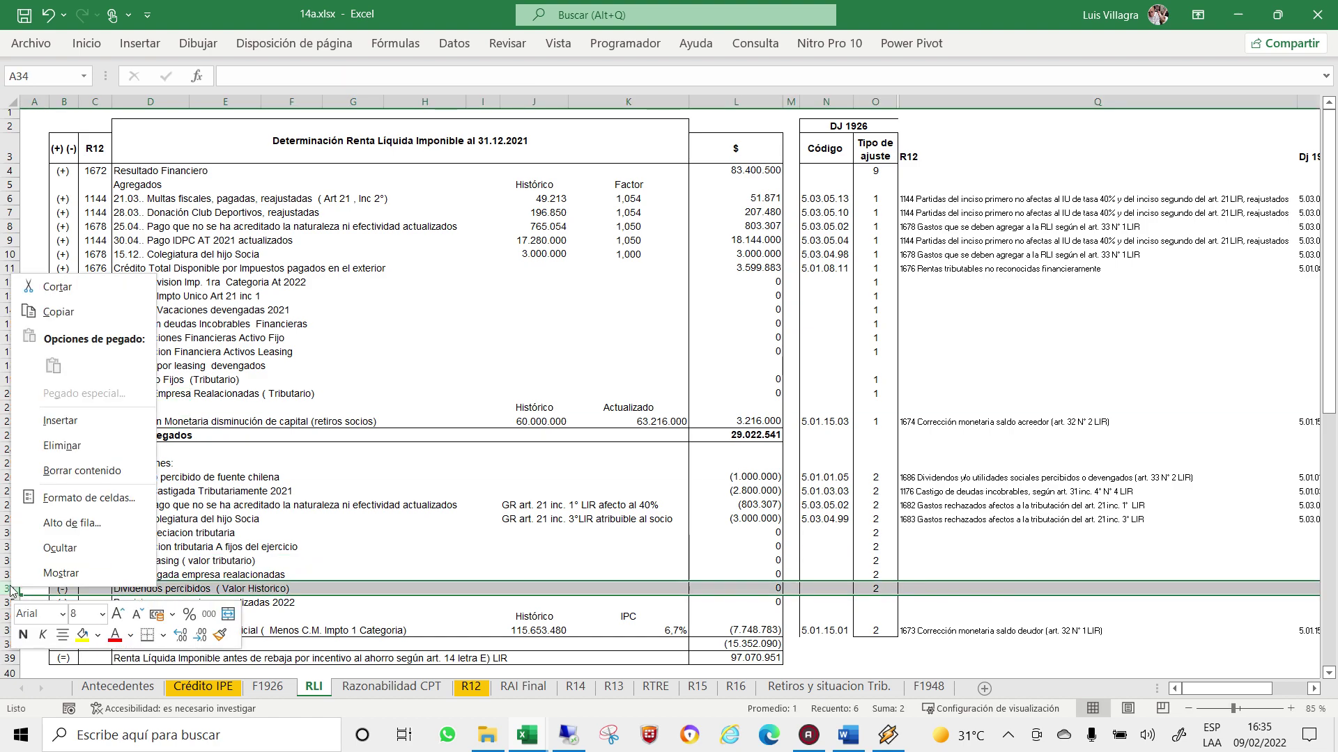
left_click(62, 418)
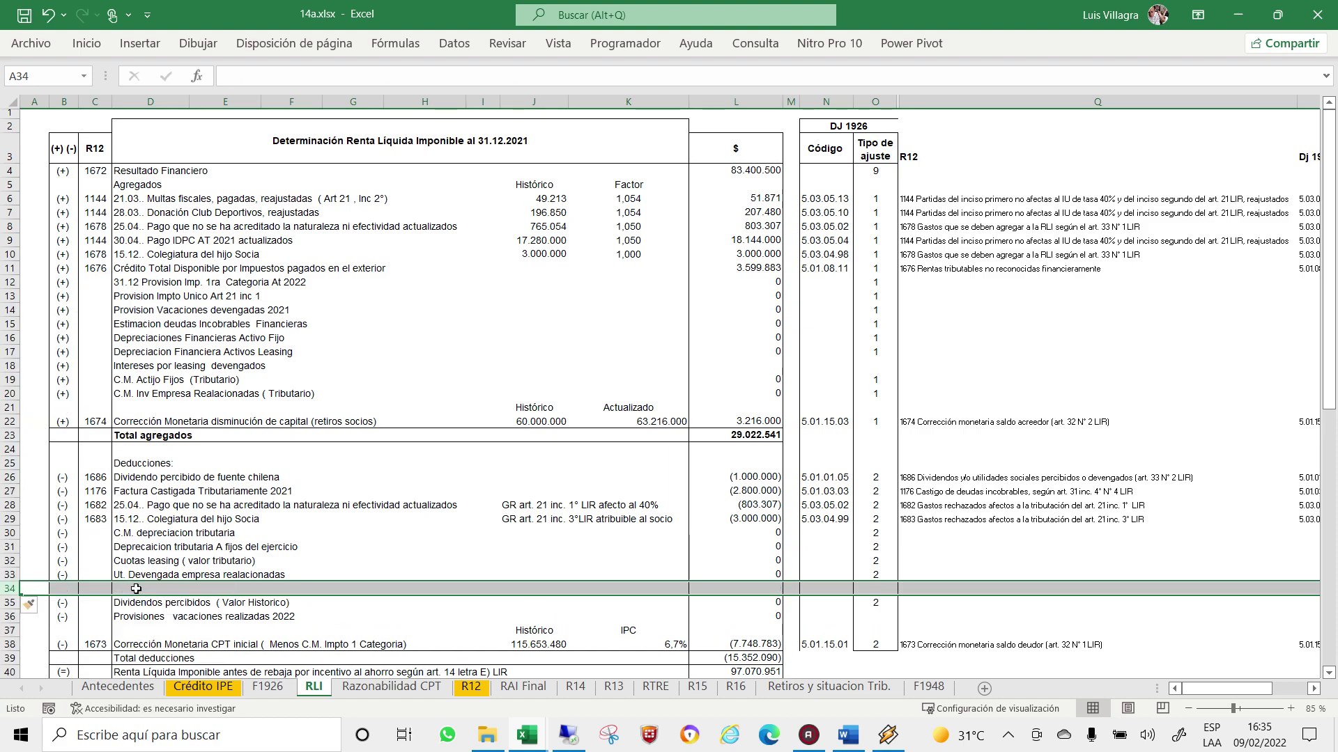
left_click(134, 589)
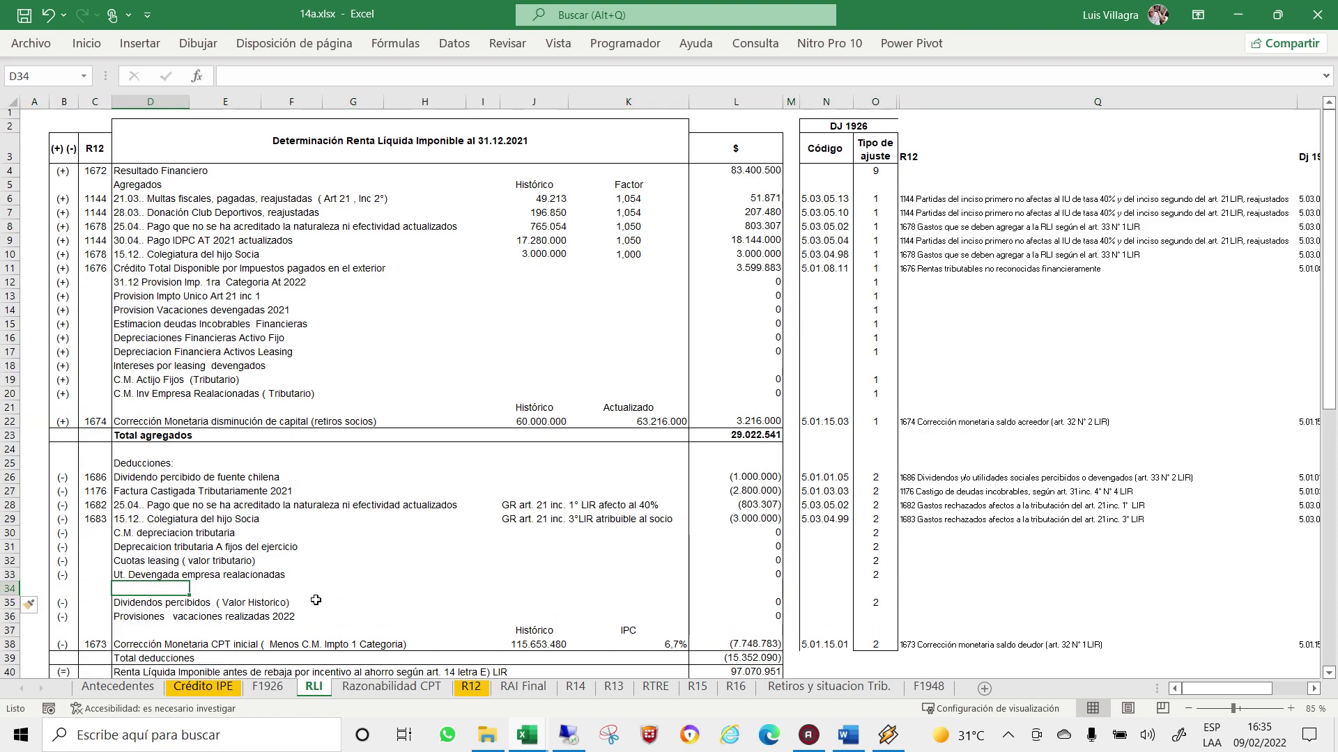
key("Up")
key("Up")
key("Up")
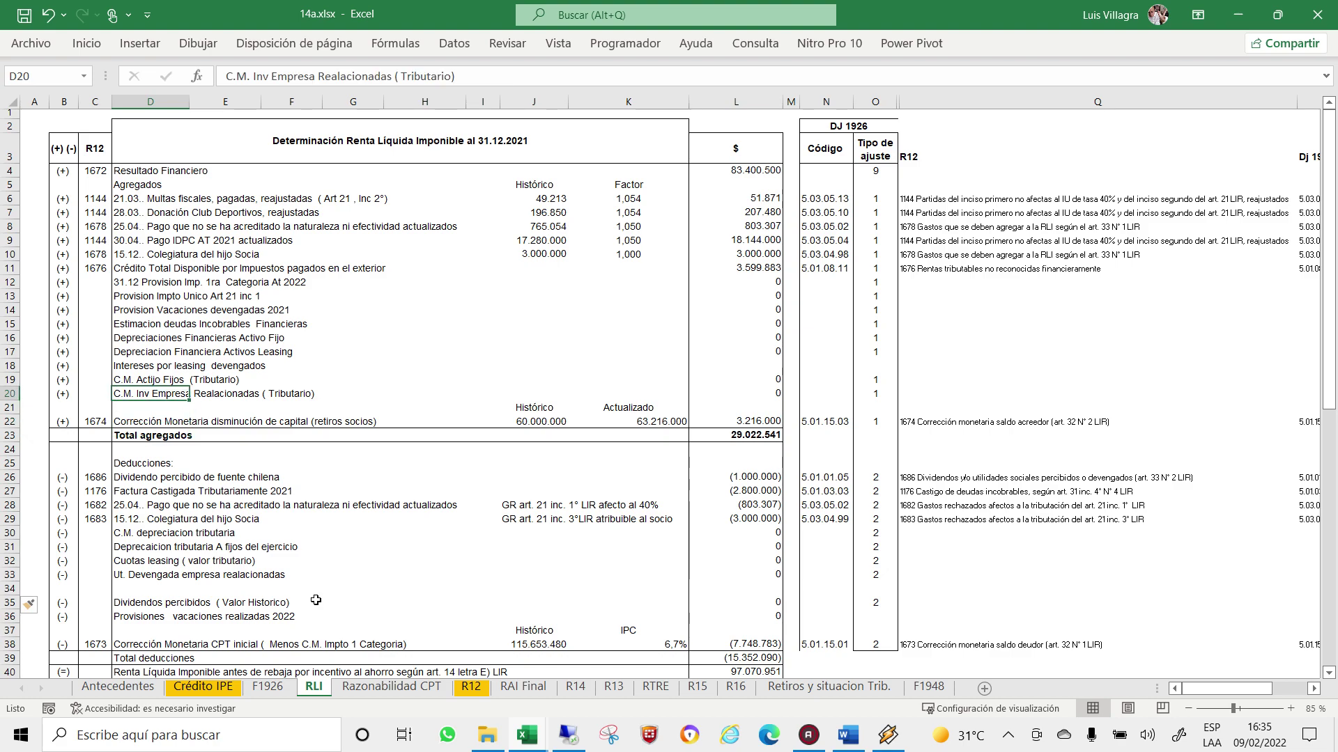
key("ctrl+c")
key("Down")
key("Down")
key("Down")
key("Down")
key("Down")
key("Down")
key("Down")
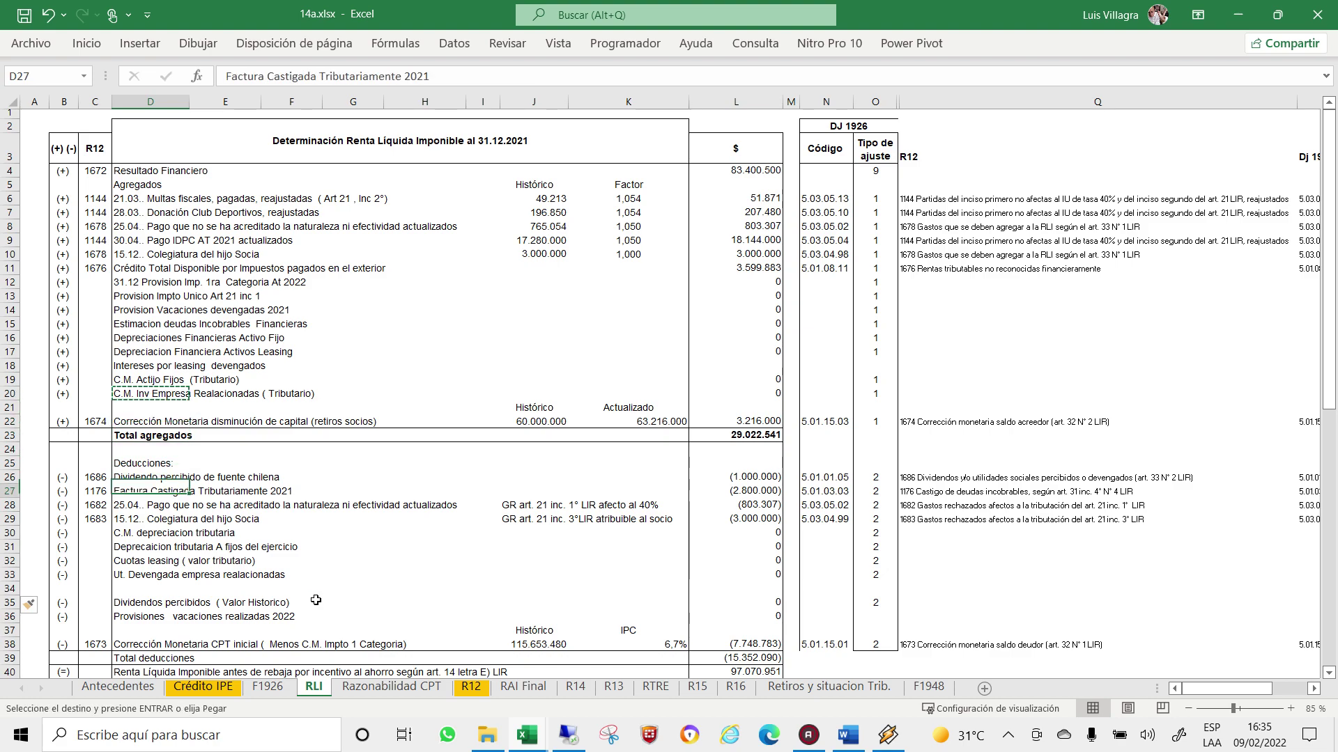
key("Down")
key("Down")
key("Down")
key("Down")
key("Return")
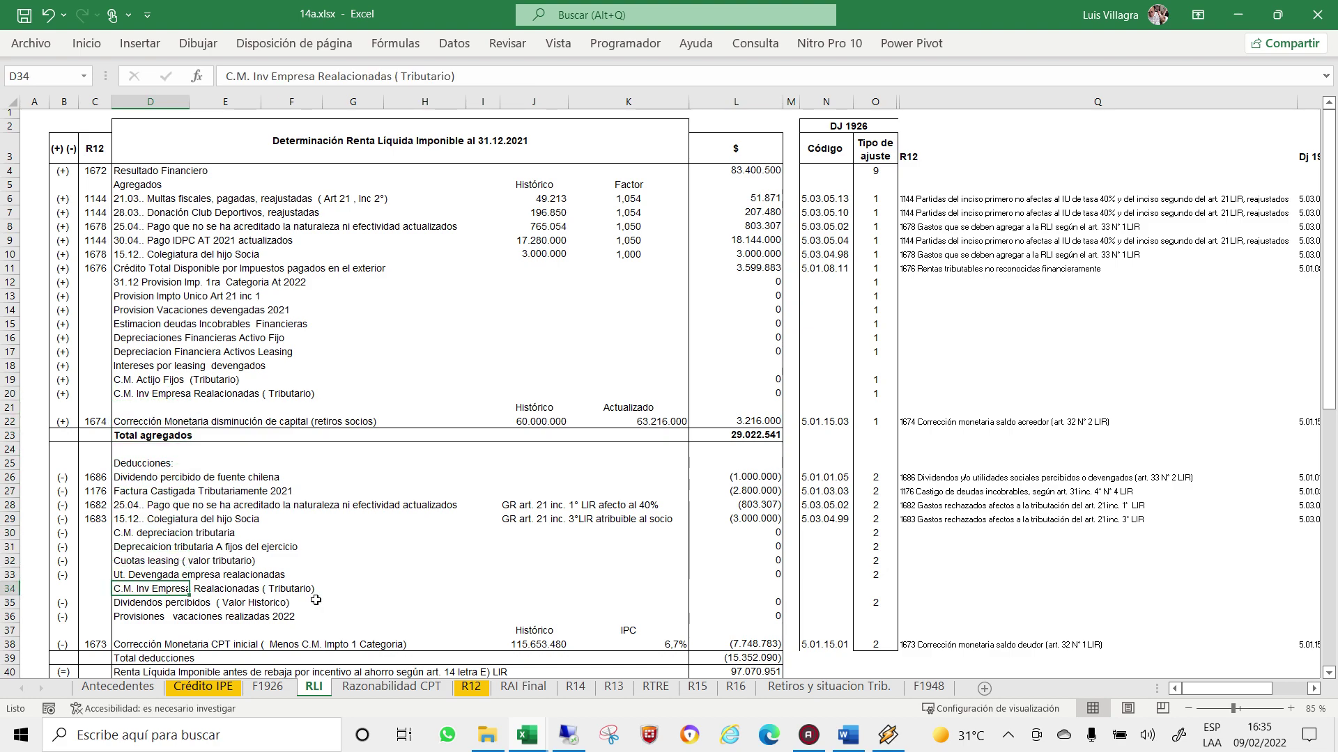
left_click(273, 592)
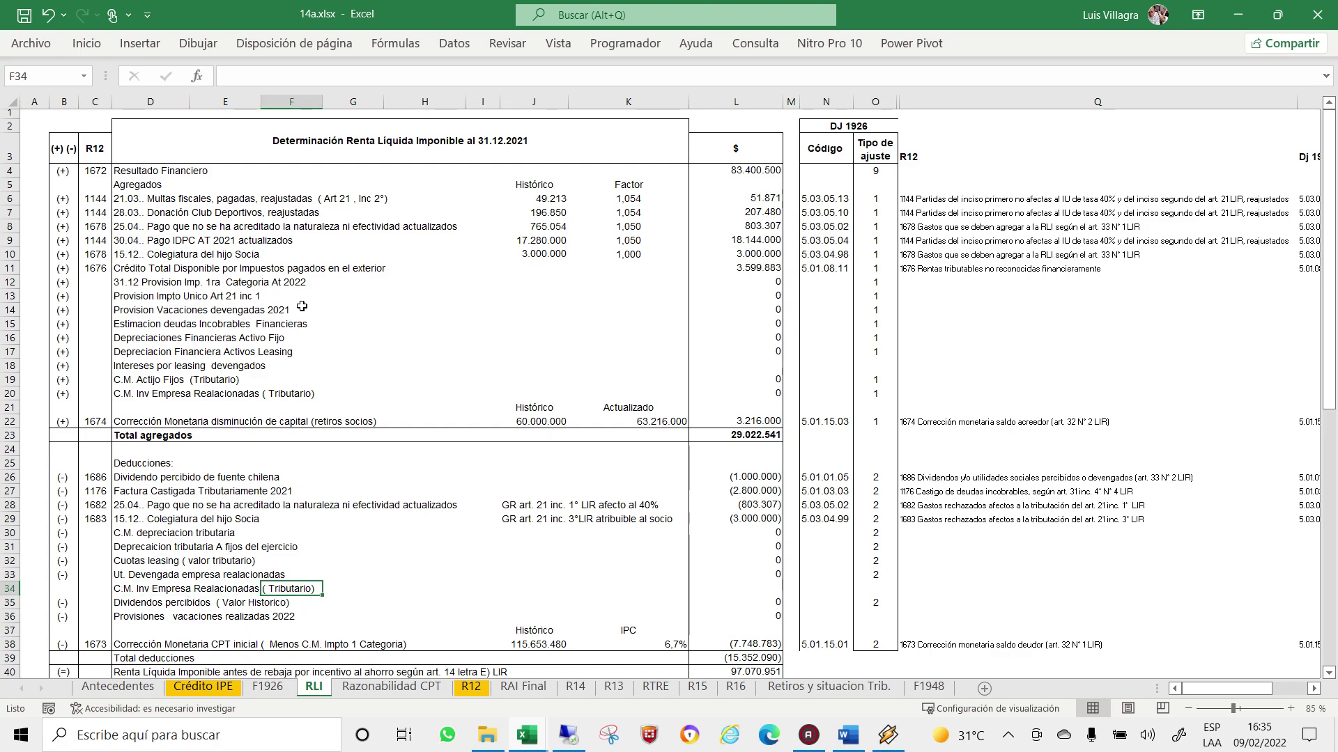
Replace 'Tributario' with 'Financiera' in the D34 description.
left_click(137, 597)
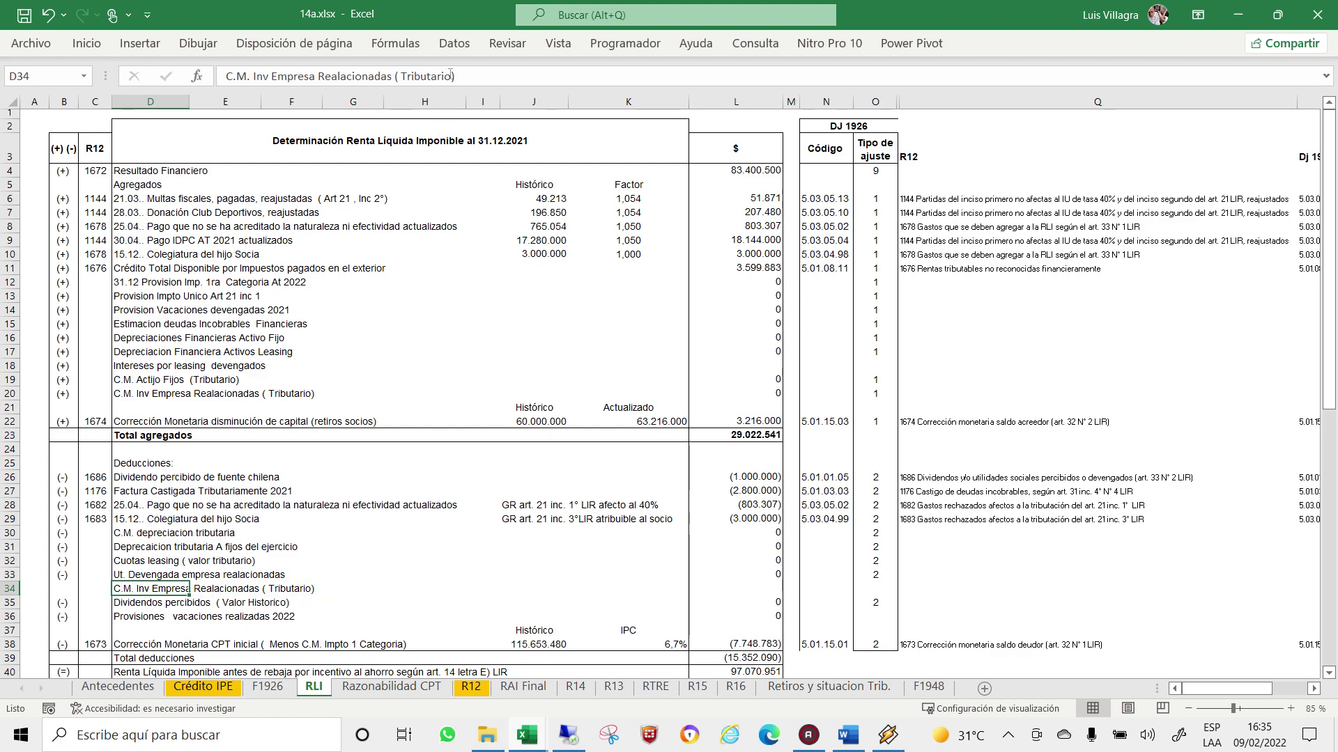
left_click_drag(451, 76, 401, 76)
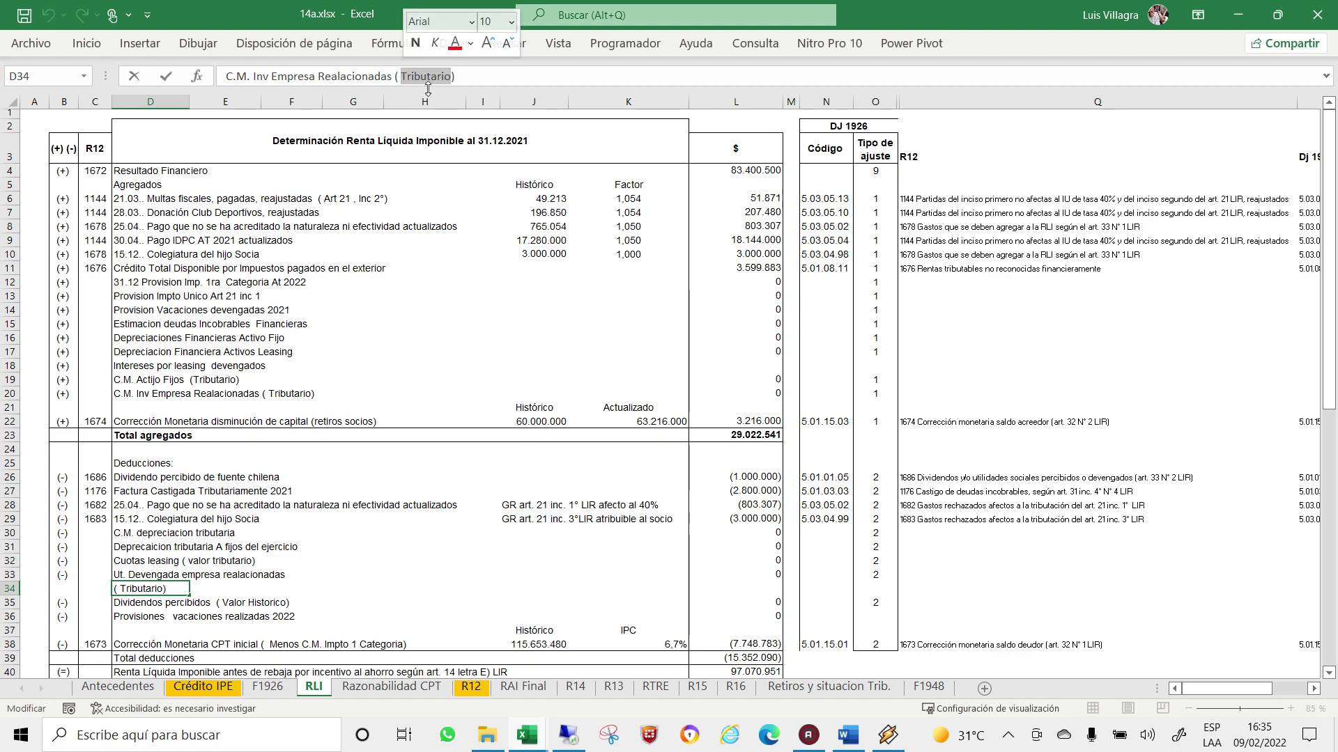
type("Financ")
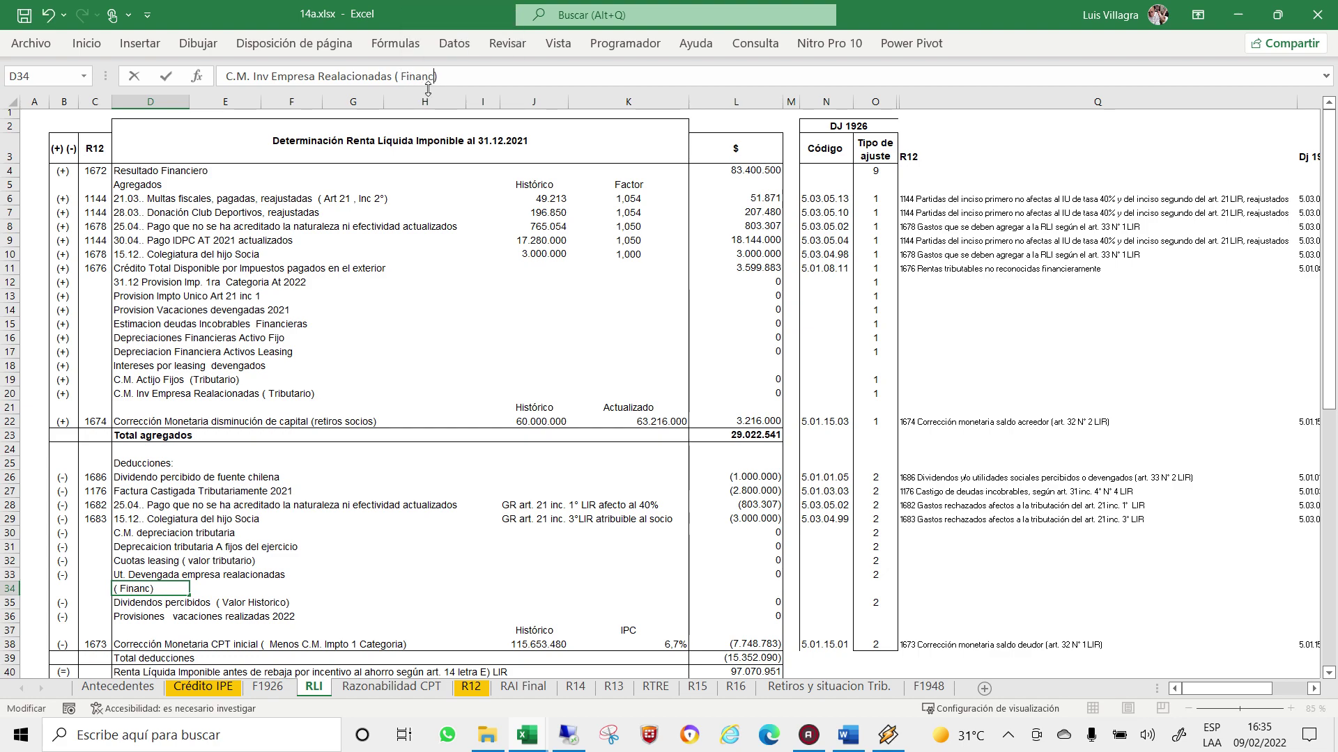
type("iera")
key("Return")
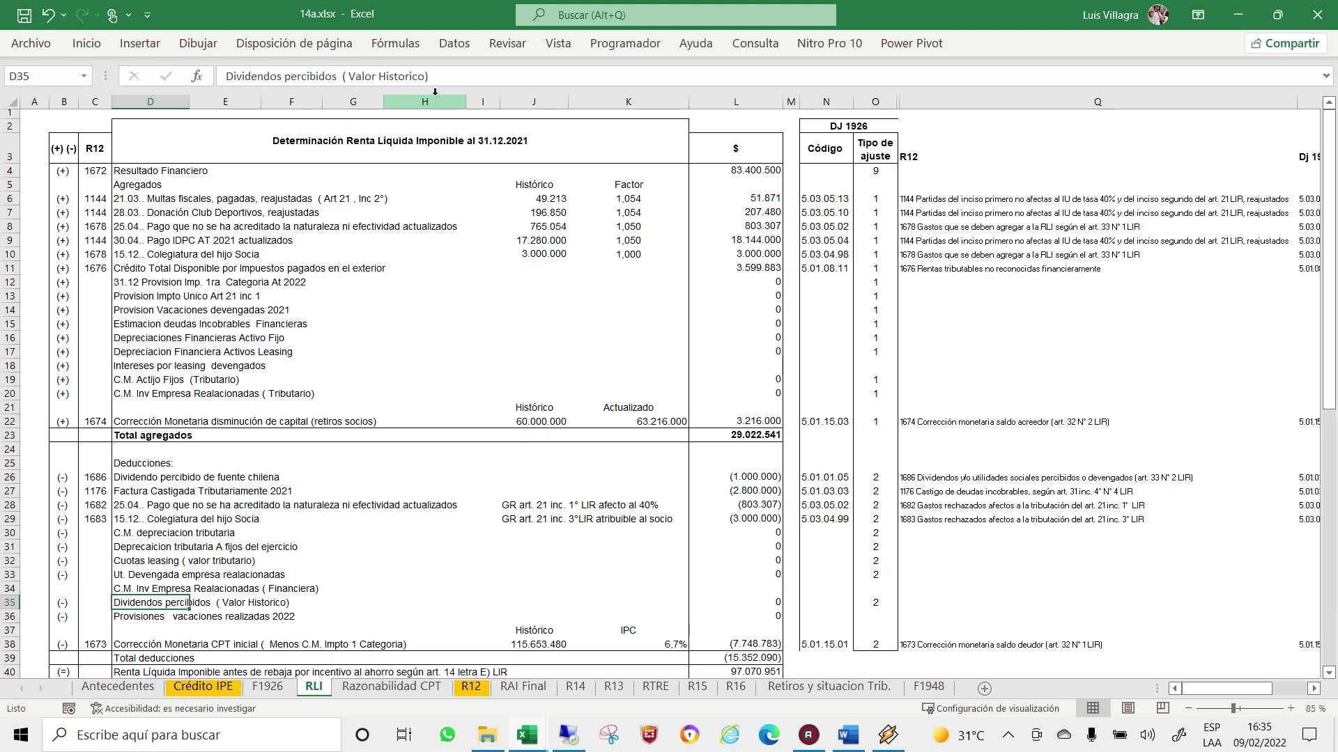
Copy the (-) sign from B33 into B34, then review the agregados and deducciones sign column.
left_click(167, 591)
left_click(65, 576)
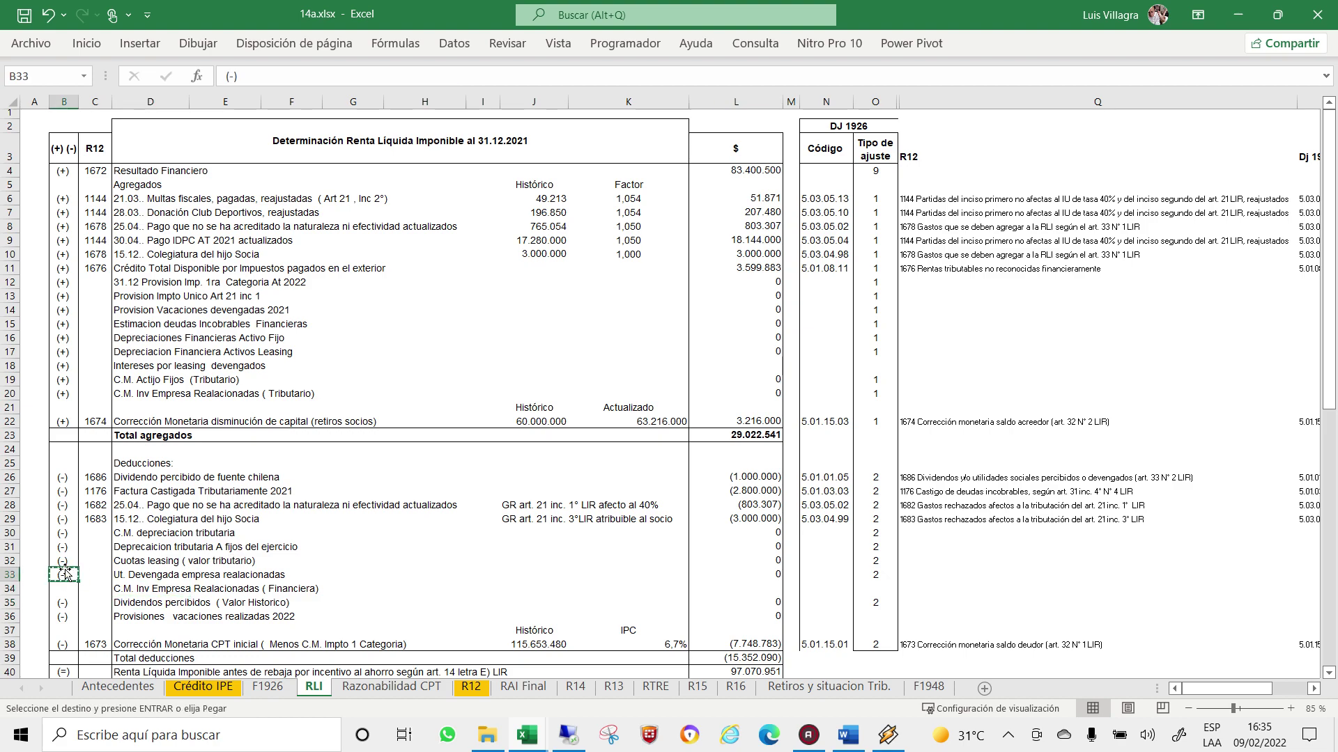
left_click_drag(67, 573, 66, 586)
key("Up")
key("Up")
key("Up")
key("Up")
key("Up")
key("Up")
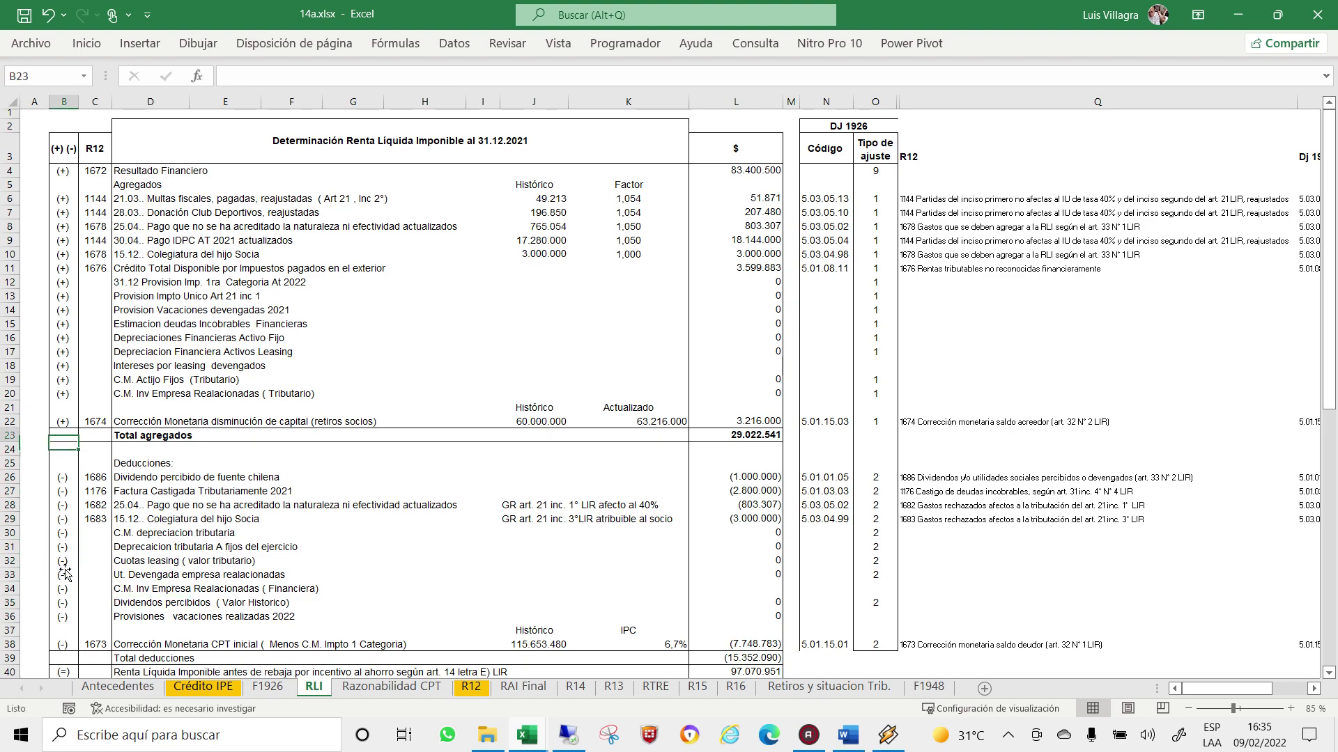
key("Up")
key("Up")
key("Up")
key("Down")
key("Down")
key("Down")
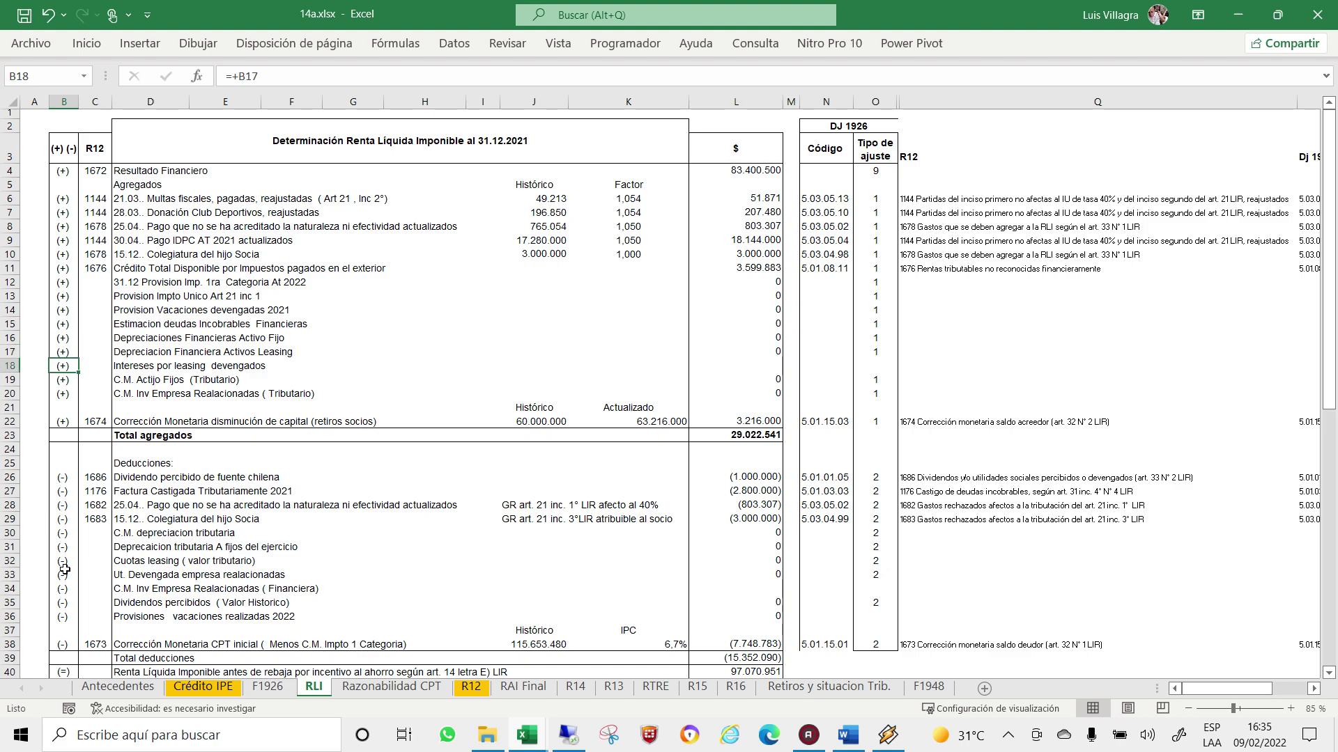
key("Down")
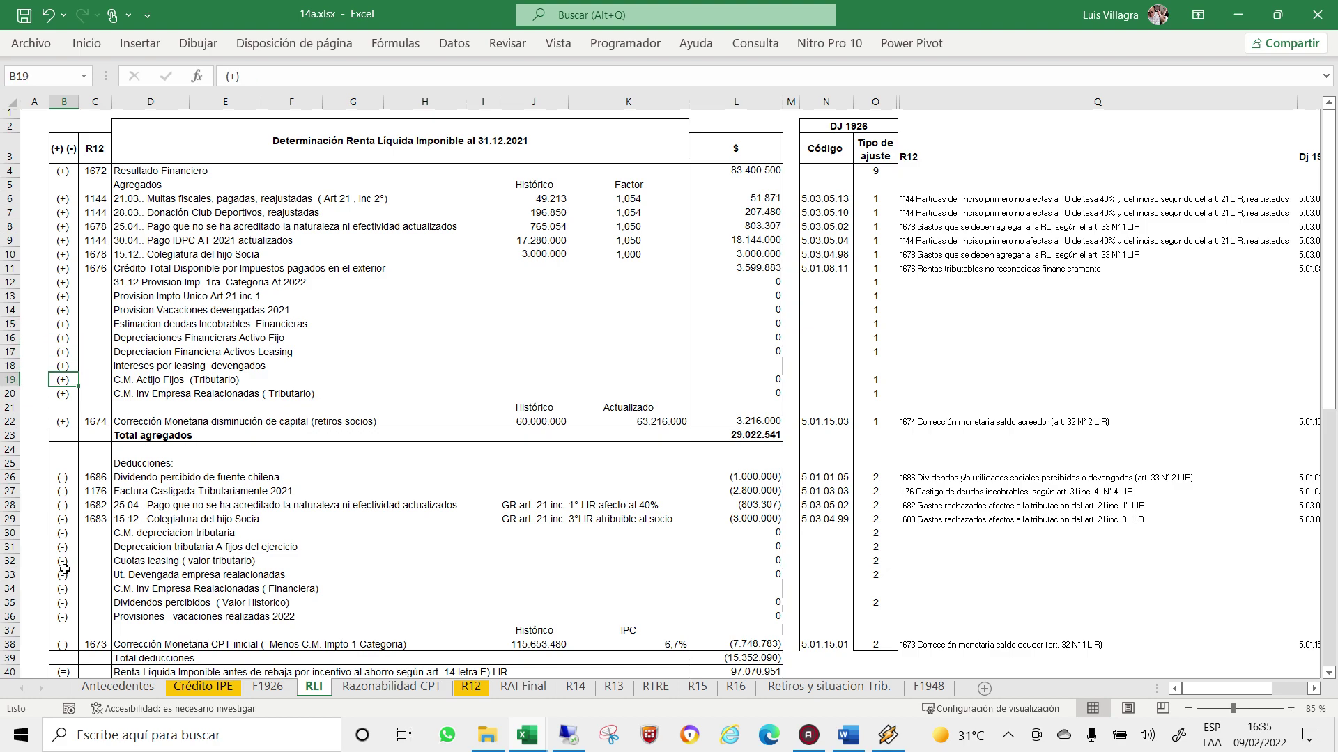
key("Down")
key("Down")
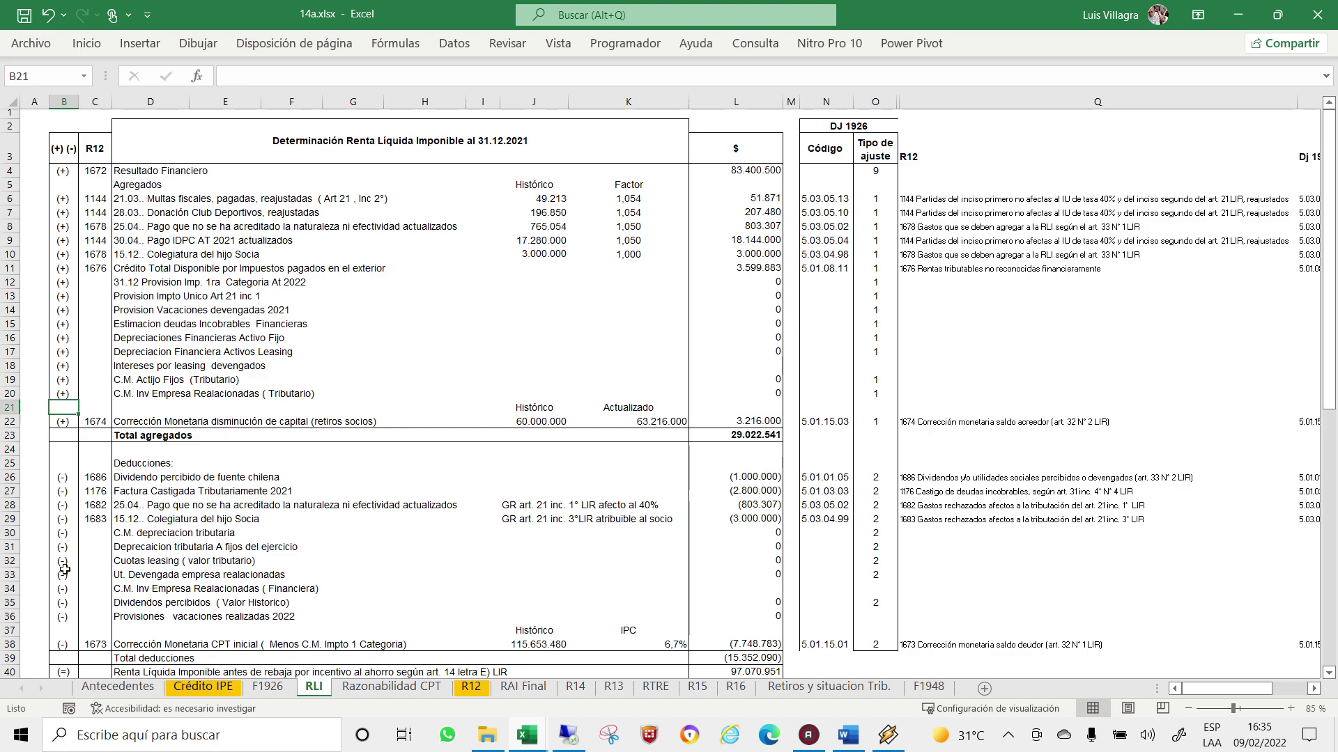
key("Down")
key("Down")
key("Down")
key("Down")
key("Down")
key("Down")
key("Down")
key("Down")
key("Down")
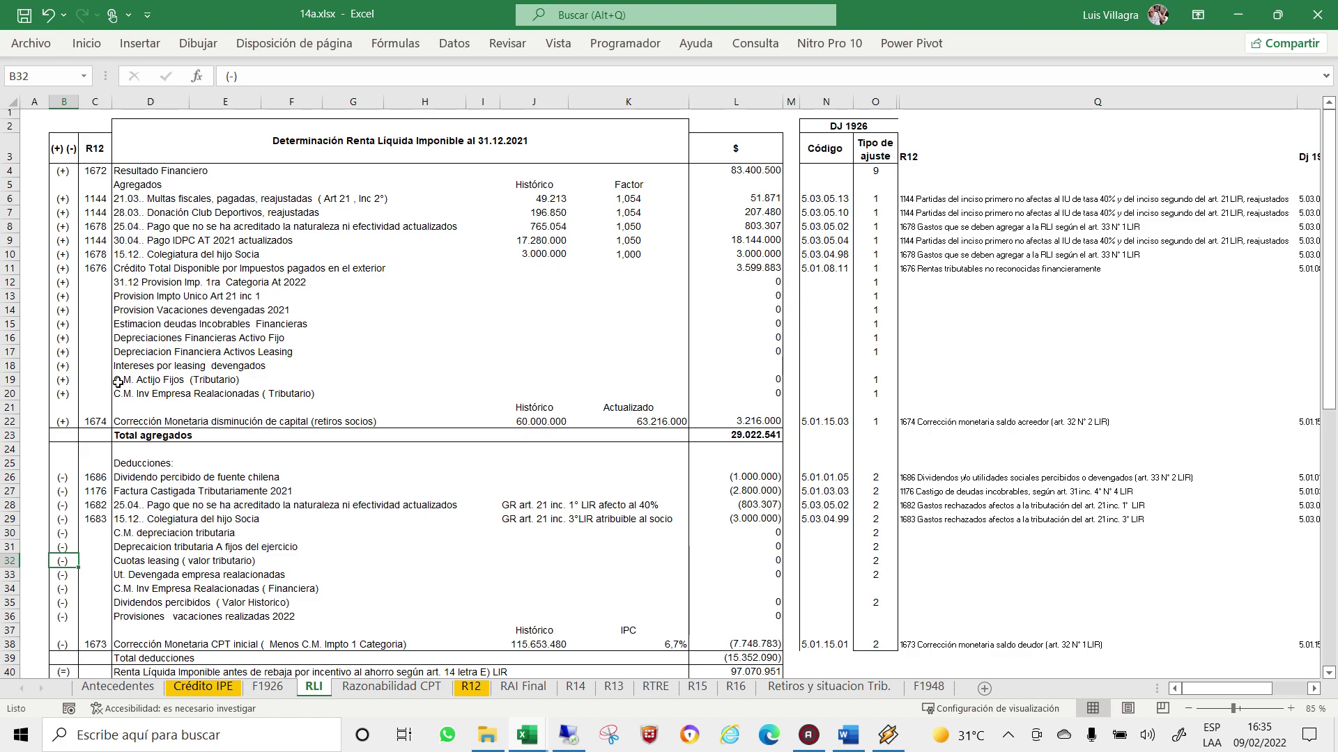
Insert a blank row 20 and type 'C.M. Obligaciones por Laesin por pagar ( Cp + Lplazo)' into D20.
right_click(14, 394)
left_click(61, 542)
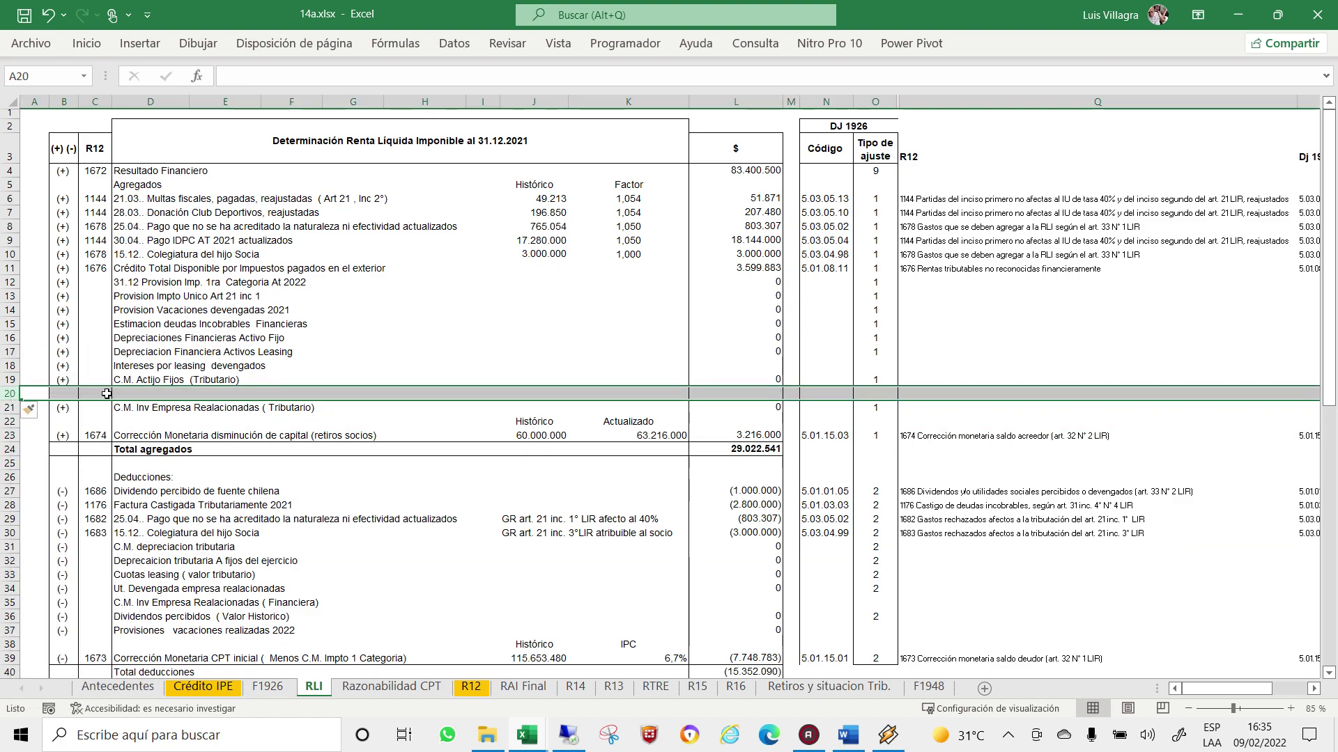
left_click(132, 396)
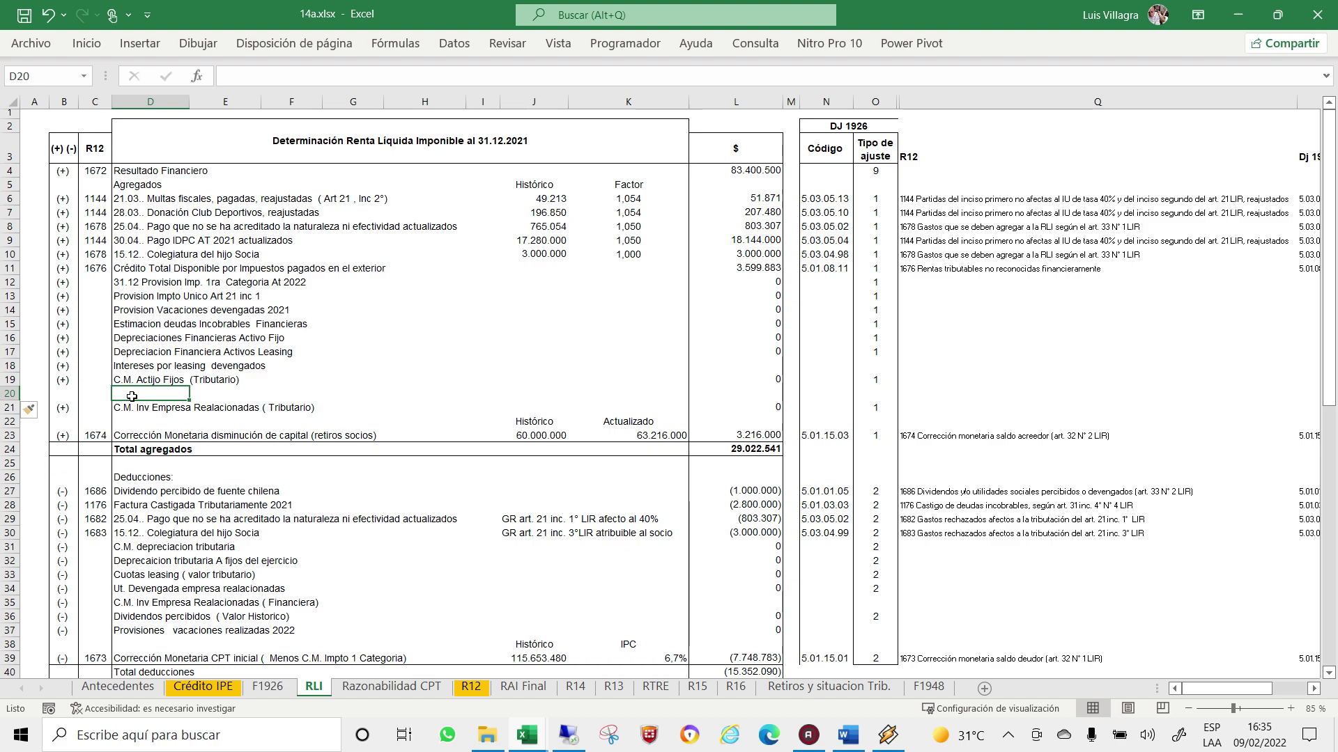
type("C.")
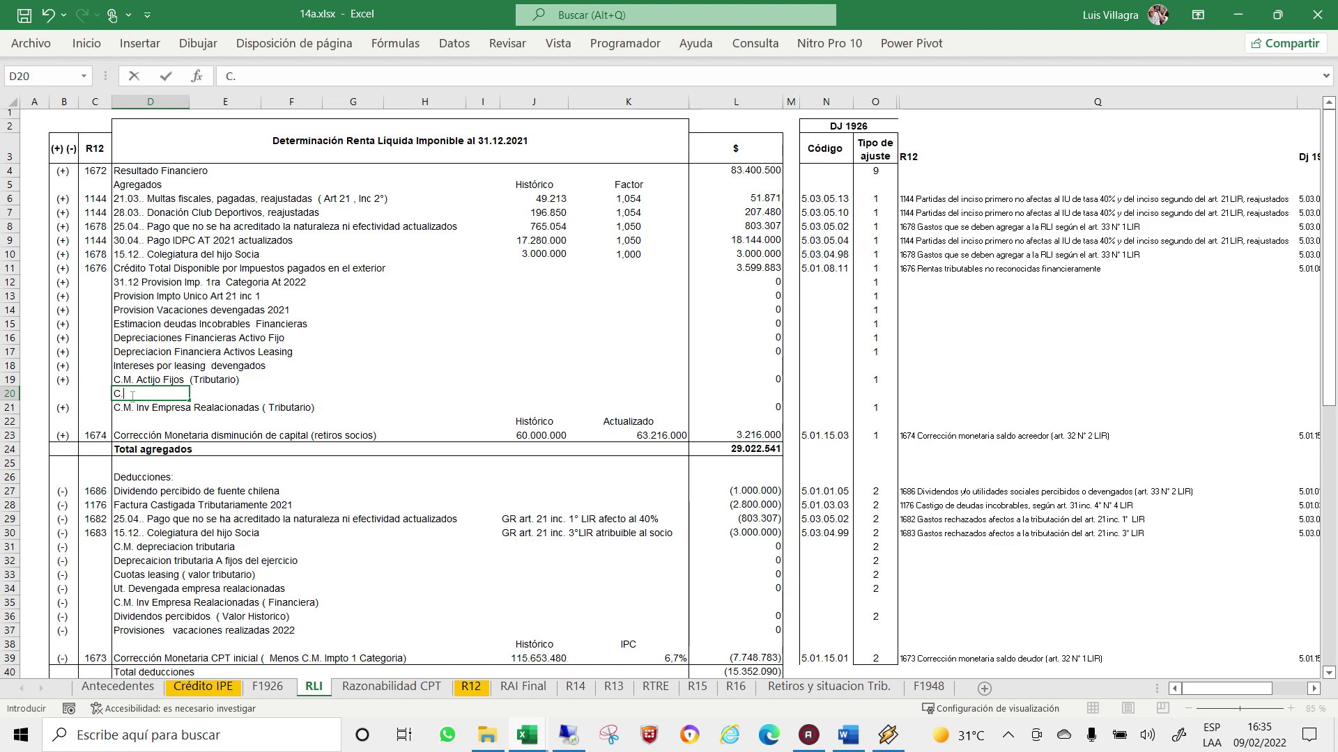
type("M.  ")
type("Obli")
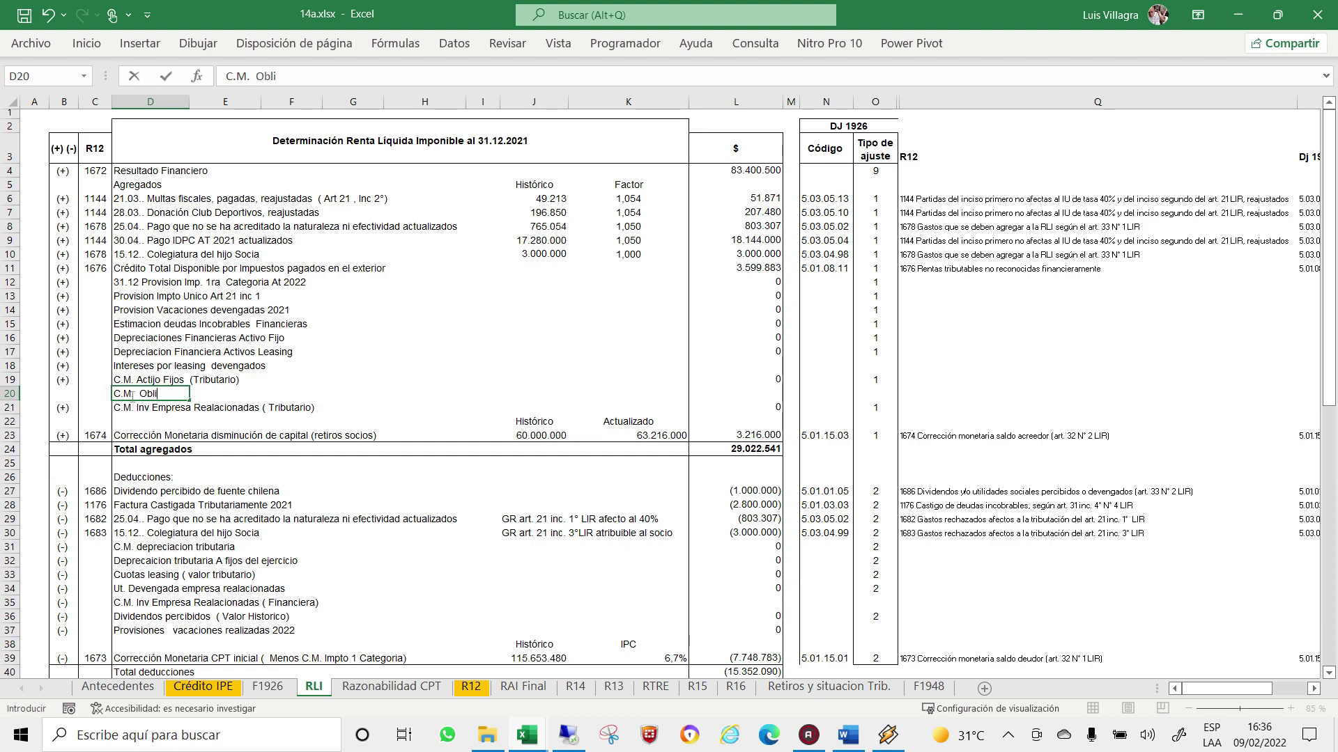
type("gaciones ")
type("por Laesin")
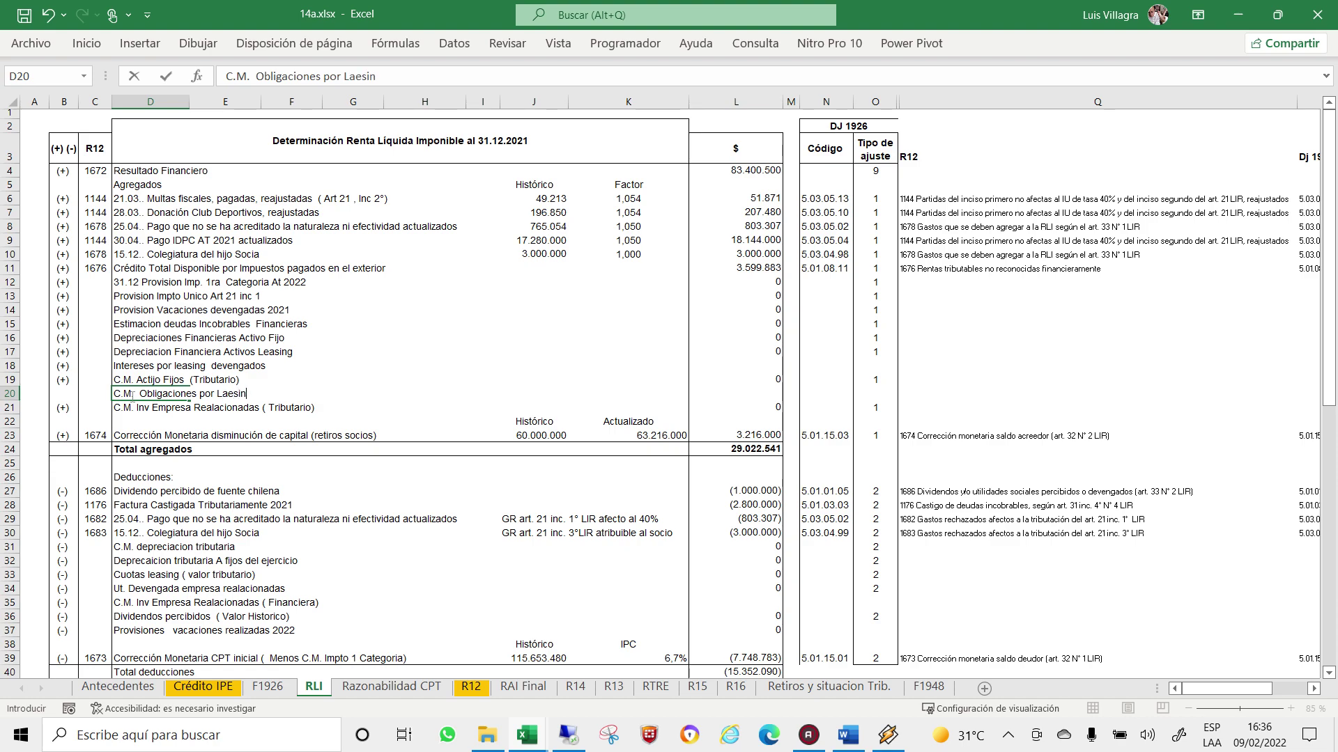
type(" por p")
type("agar")
type(" ( Cp + Lpa")
type("zo")
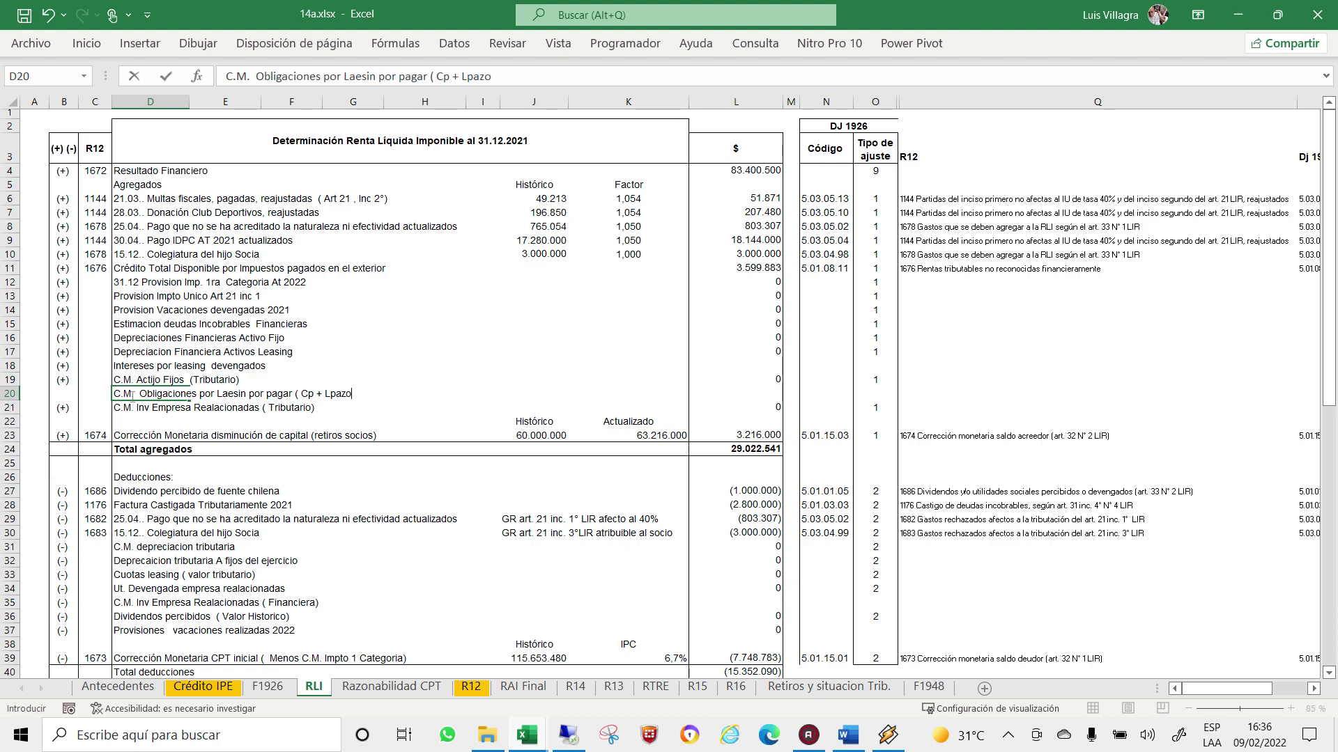
key("BackSpace")
key("BackSpace")
key("BackSpace")
Finish the Obligaciones por Laesin description and copy the (+) sign from B19 into B20.
type("la")
key("Return")
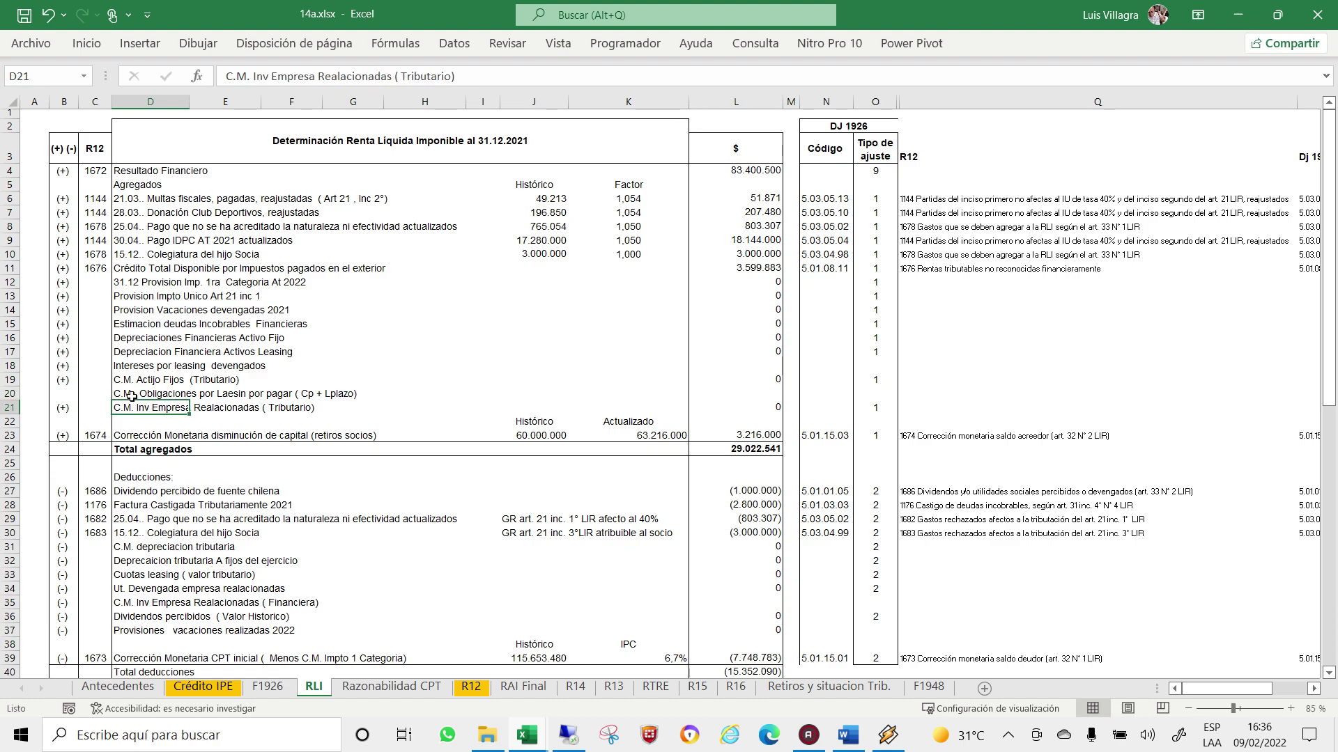
left_click(179, 365)
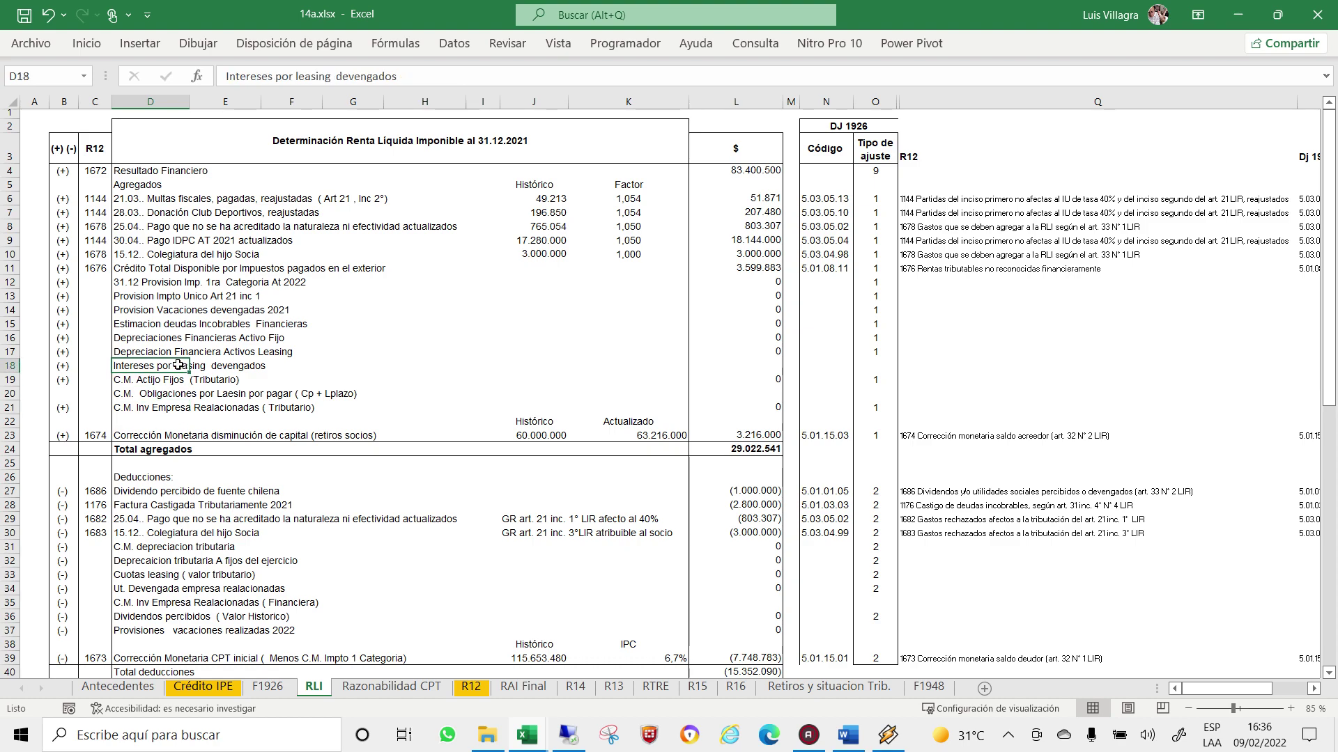
left_click(176, 352)
left_click(73, 381)
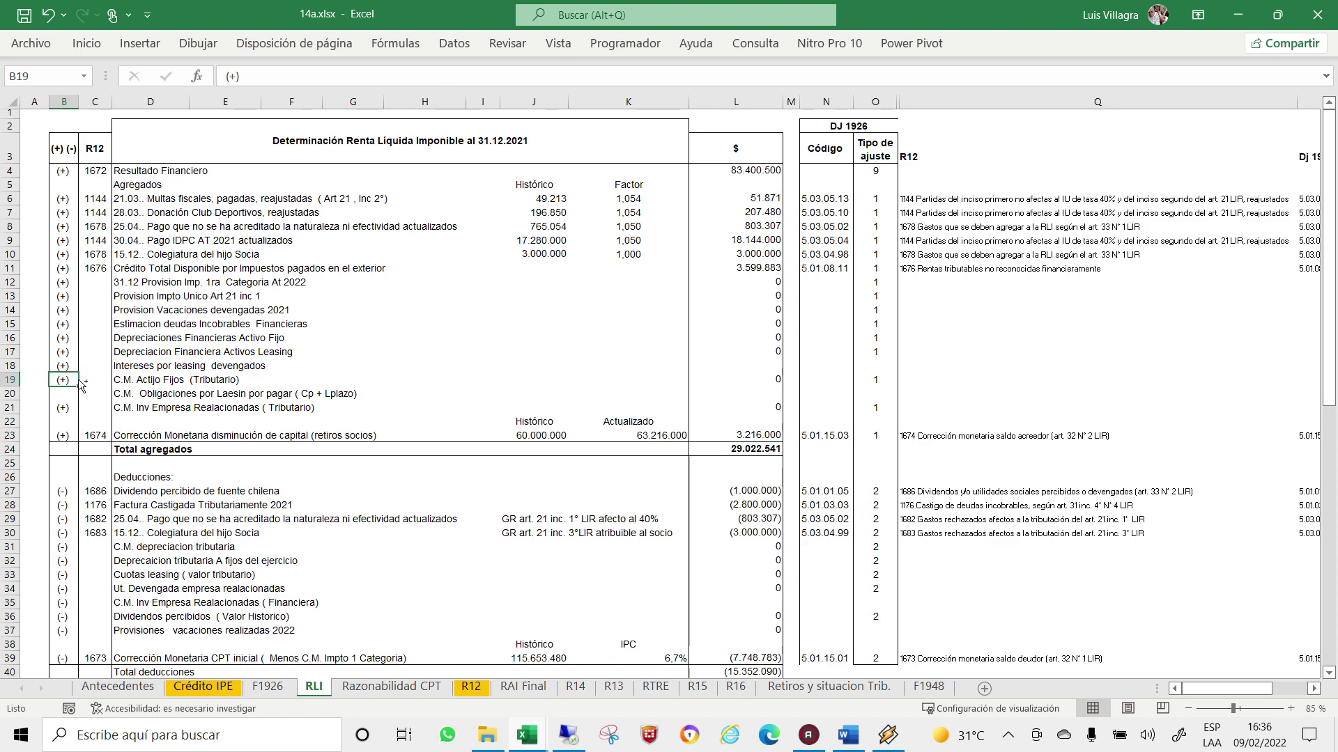
left_click_drag(78, 386, 79, 396)
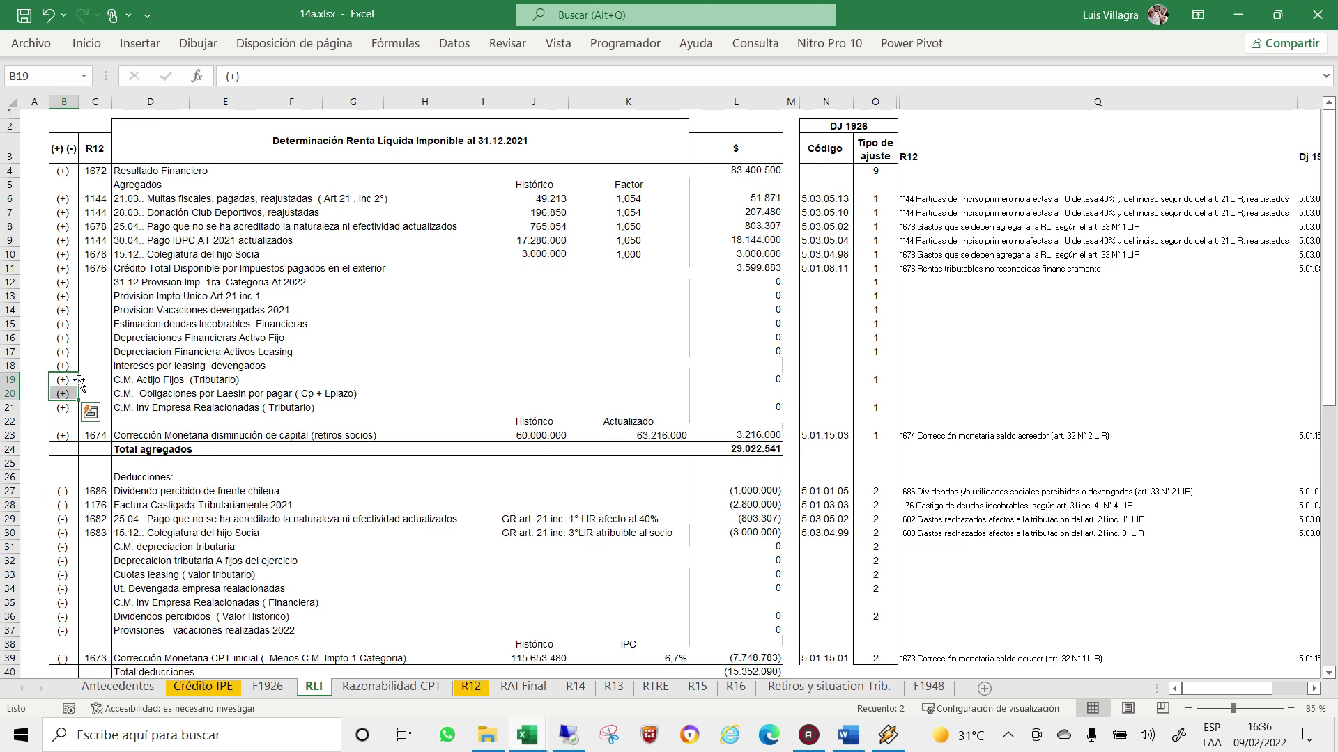
key("Down")
key("Down")
key("Down")
key("Down")
key("Down")
key("Down")
key("Down")
key("Down")
key("Down")
key("Down")
key("Down")
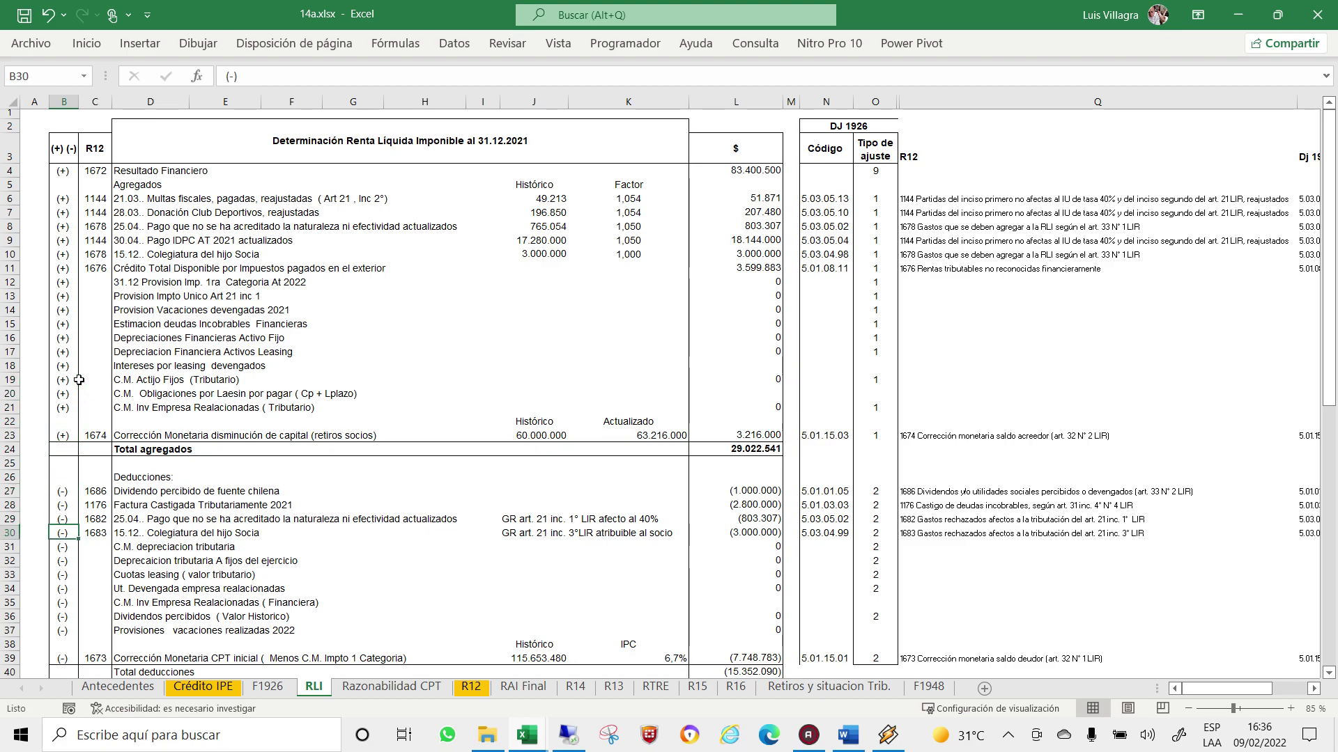
key("Down")
key("Down")
key("Down")
key("Down")
key("Down")
key("Down")
key("Down")
key("Down")
key("Down")
key("Down")
key("Down")
key("Down")
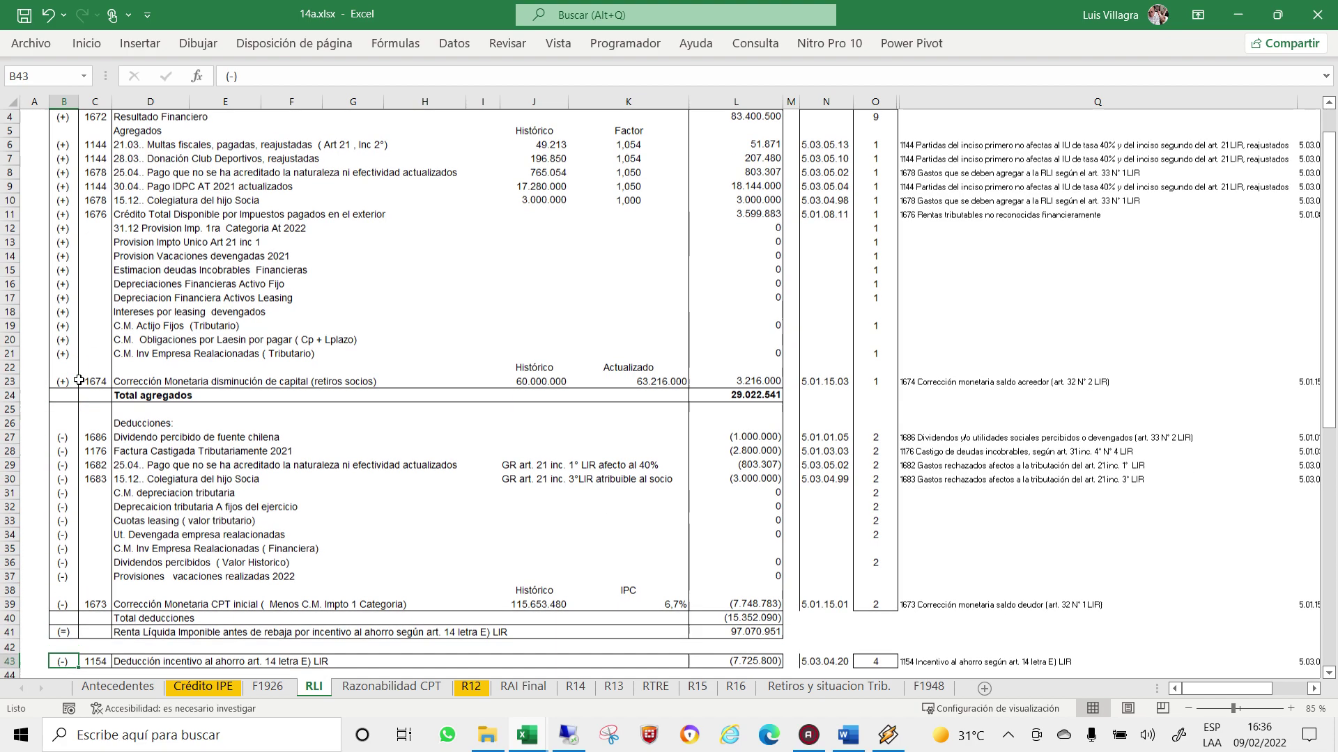
key("Down")
key("Down")
key("Down")
key("Down")
key("Down")
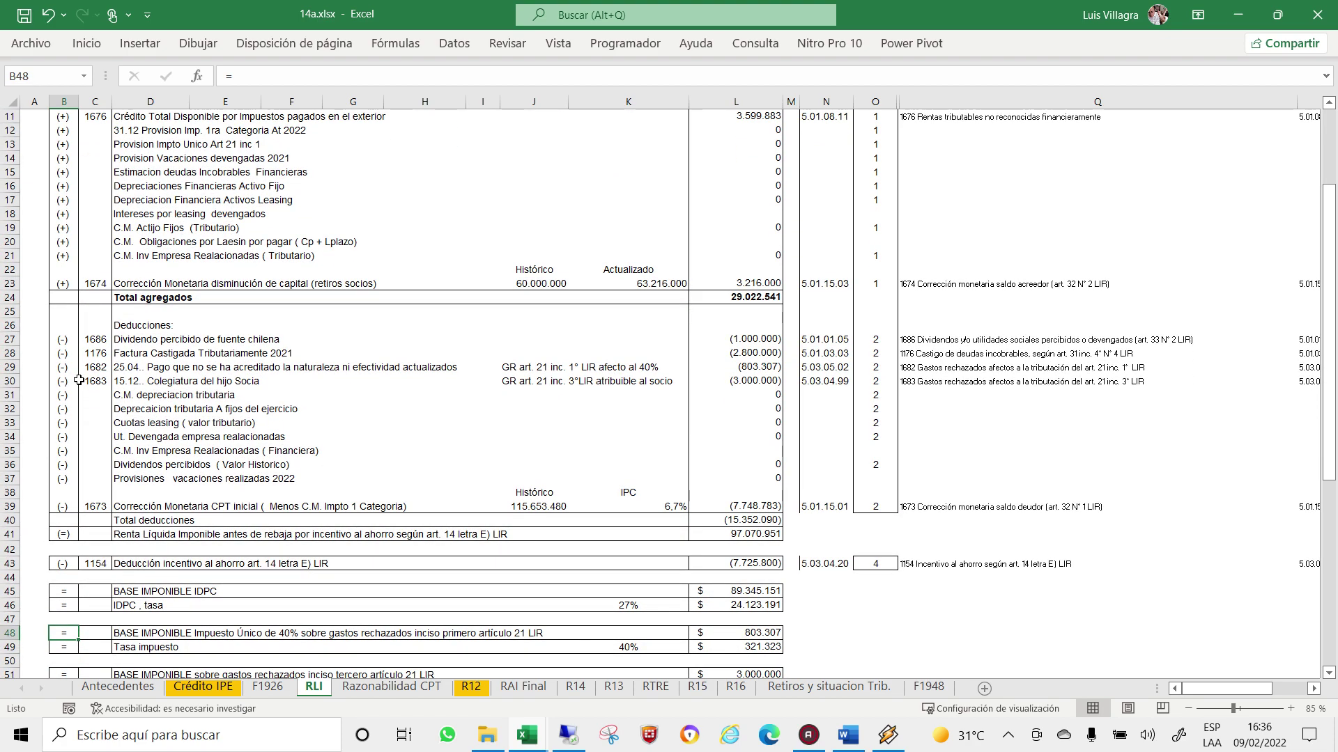
Fill adjustment type 2 from O31 down through O37 for the deducciones lines.
left_click(880, 395)
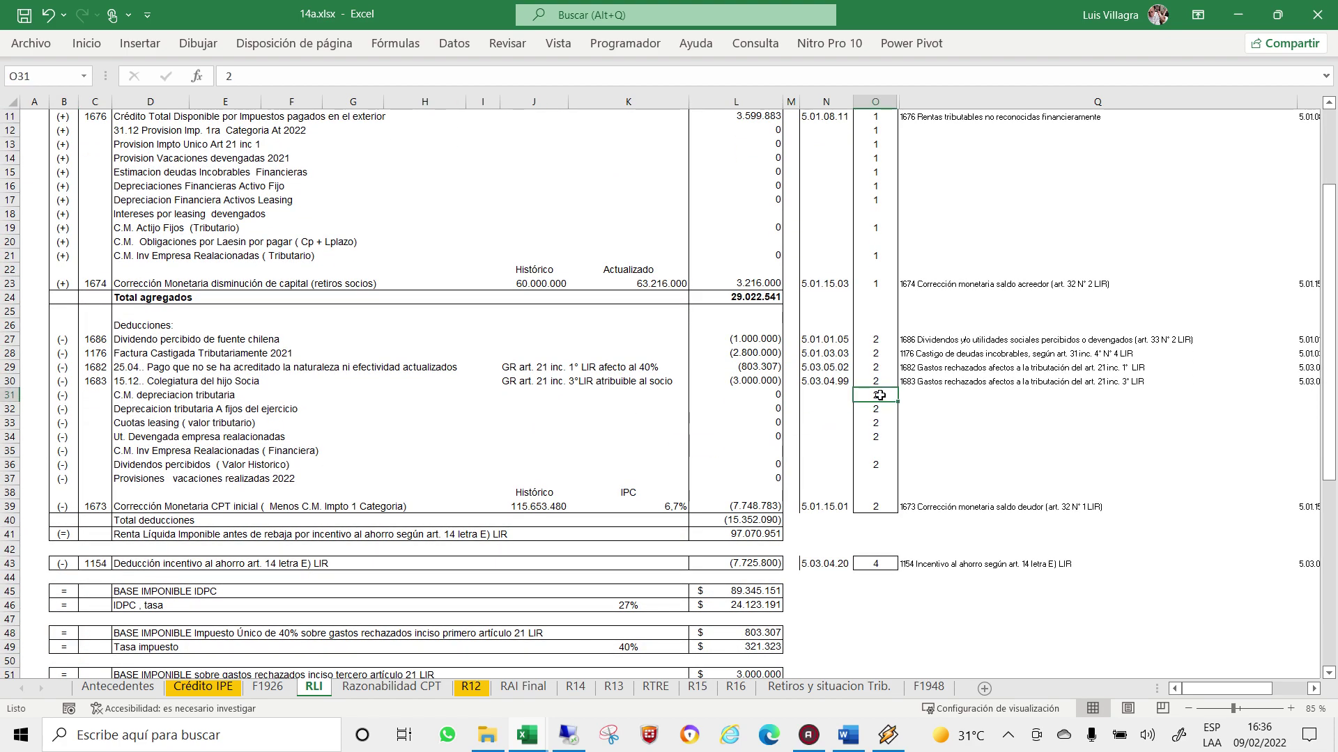
key("ctrl+c")
key("shift+Down")
key("shift+Down")
key("shift+Down")
key("shift+Down")
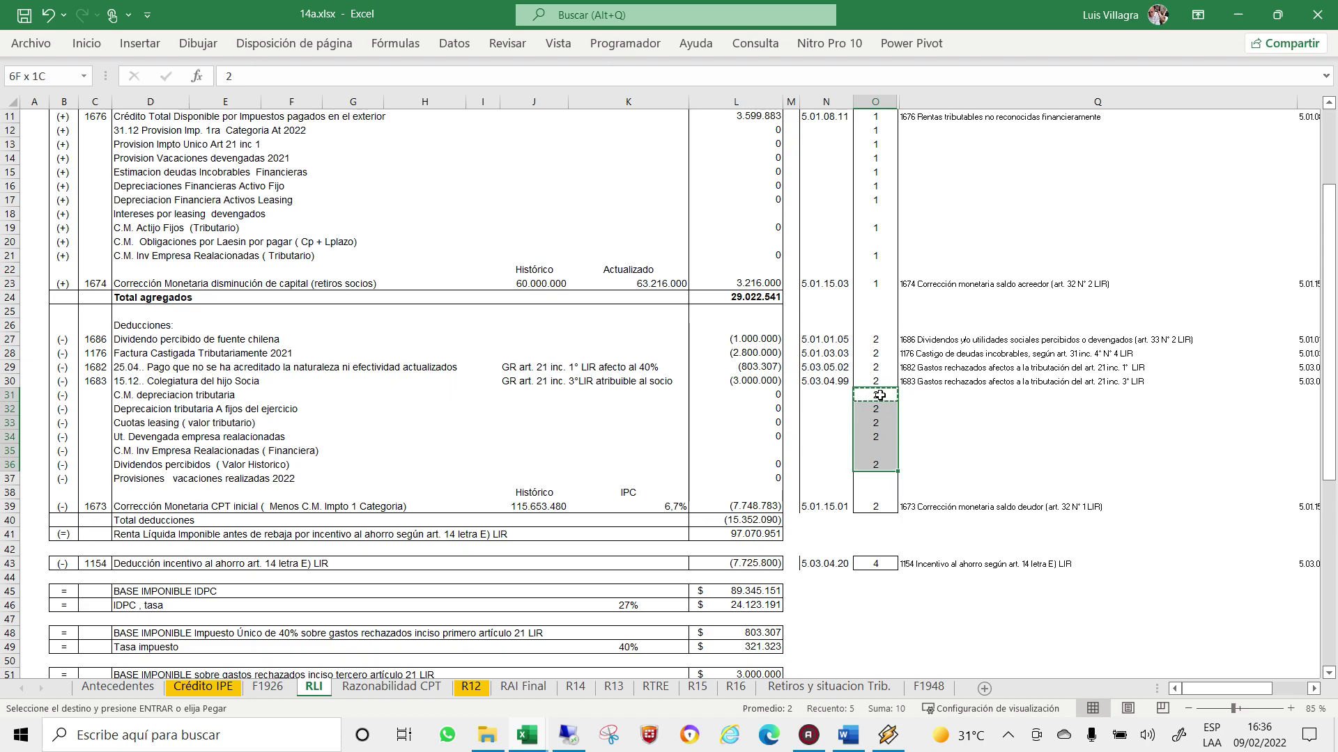
key("Return")
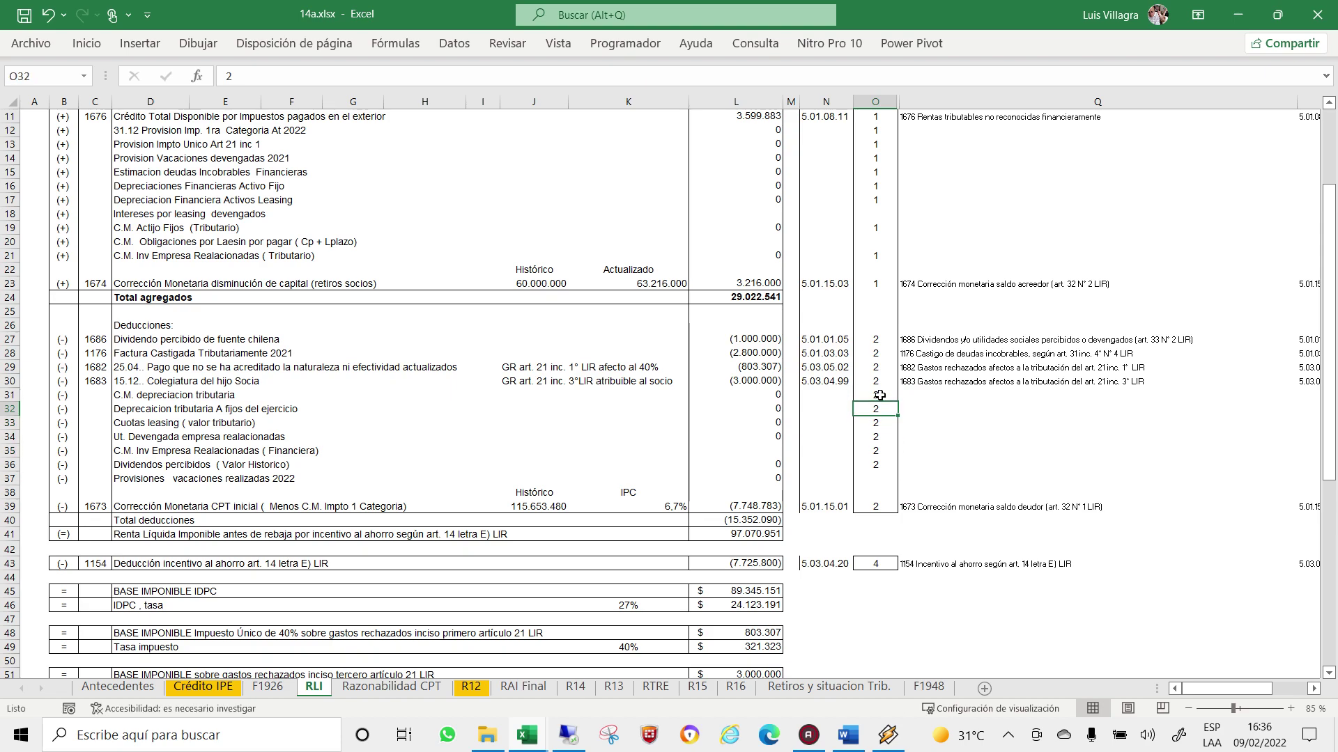
key("Down")
key("Down")
key("Down")
key("Down")
key("Down")
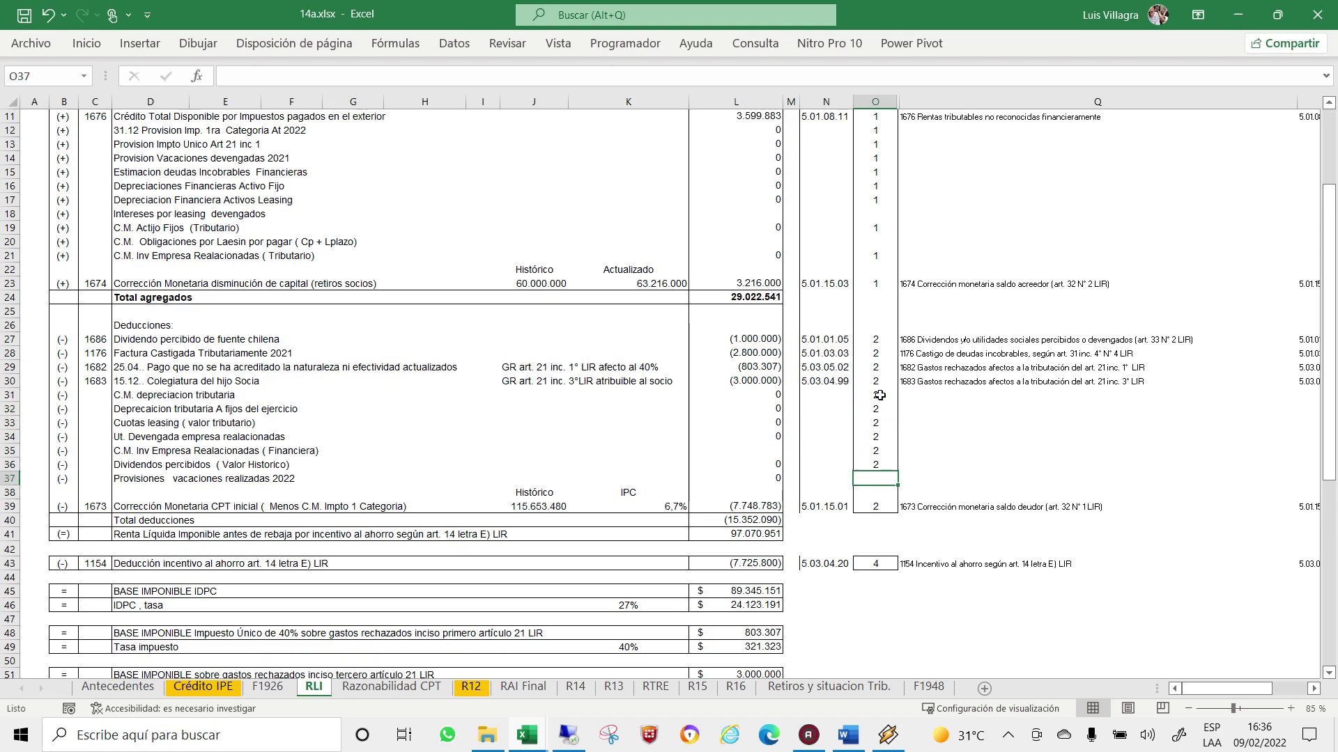
key("ctrl+d")
key("Up")
key("Up")
key("Left")
key("Left")
key("Left")
key("Left")
key("Left")
key("Left")
key("Left")
key("Left")
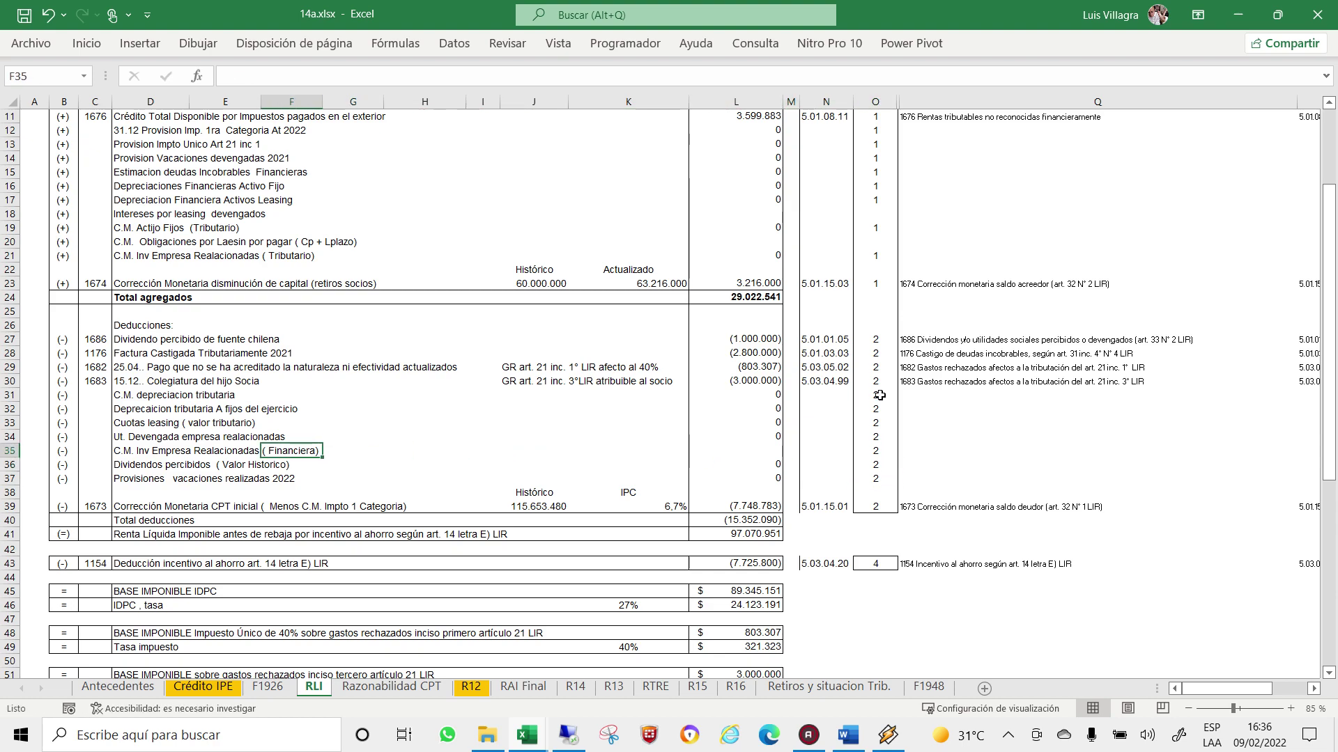
key("Up")
key("Up")
key("Up")
key("Up")
key("Up")
key("Up")
key("Up")
key("Up")
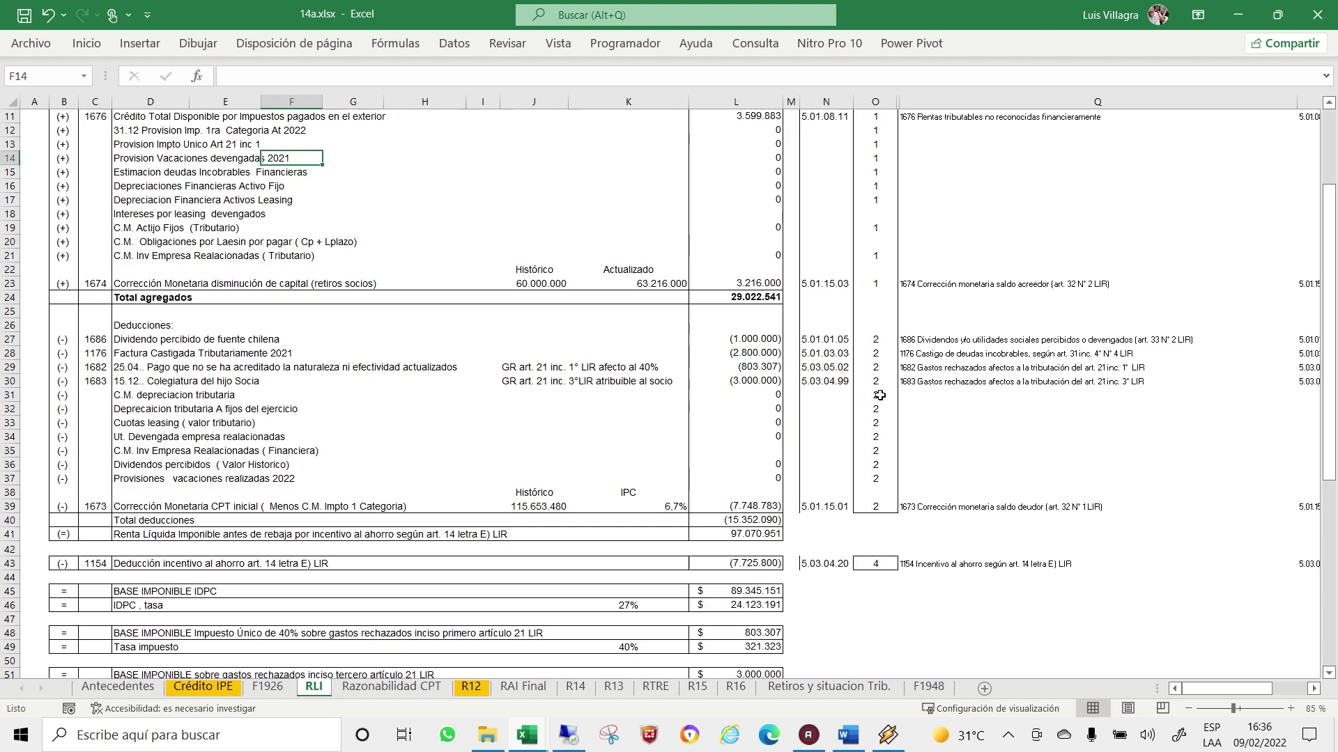
key("Up")
key("Up")
key("Up")
key("Up")
key("Up")
key("Up")
key("Up")
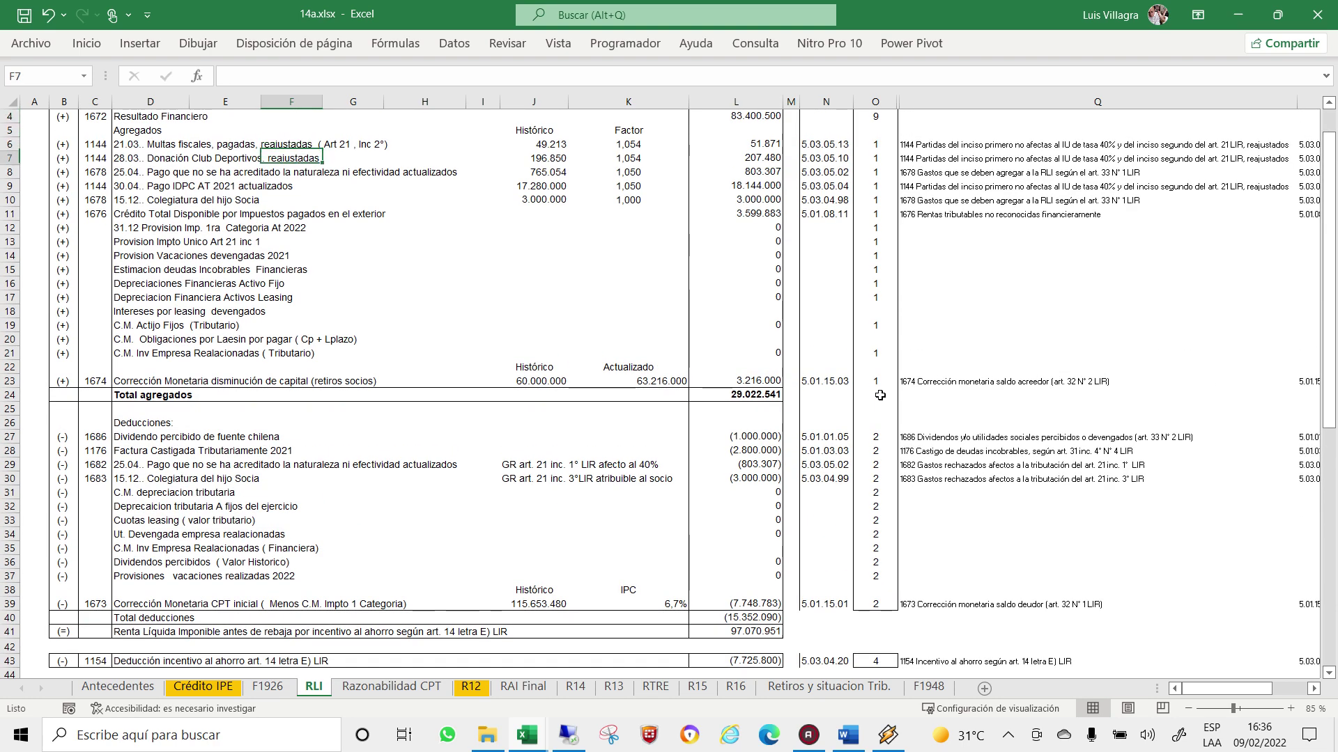
key("Down")
key("Down")
key("Down")
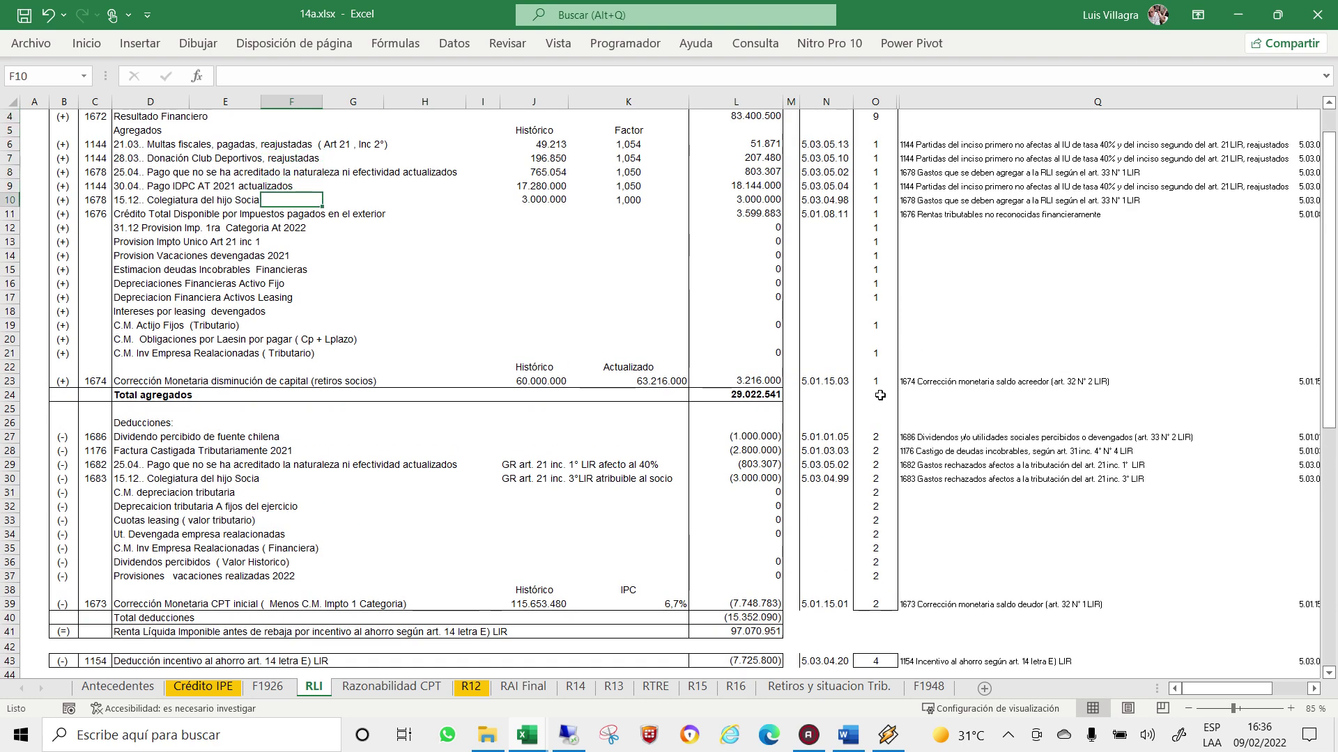
key("Down")
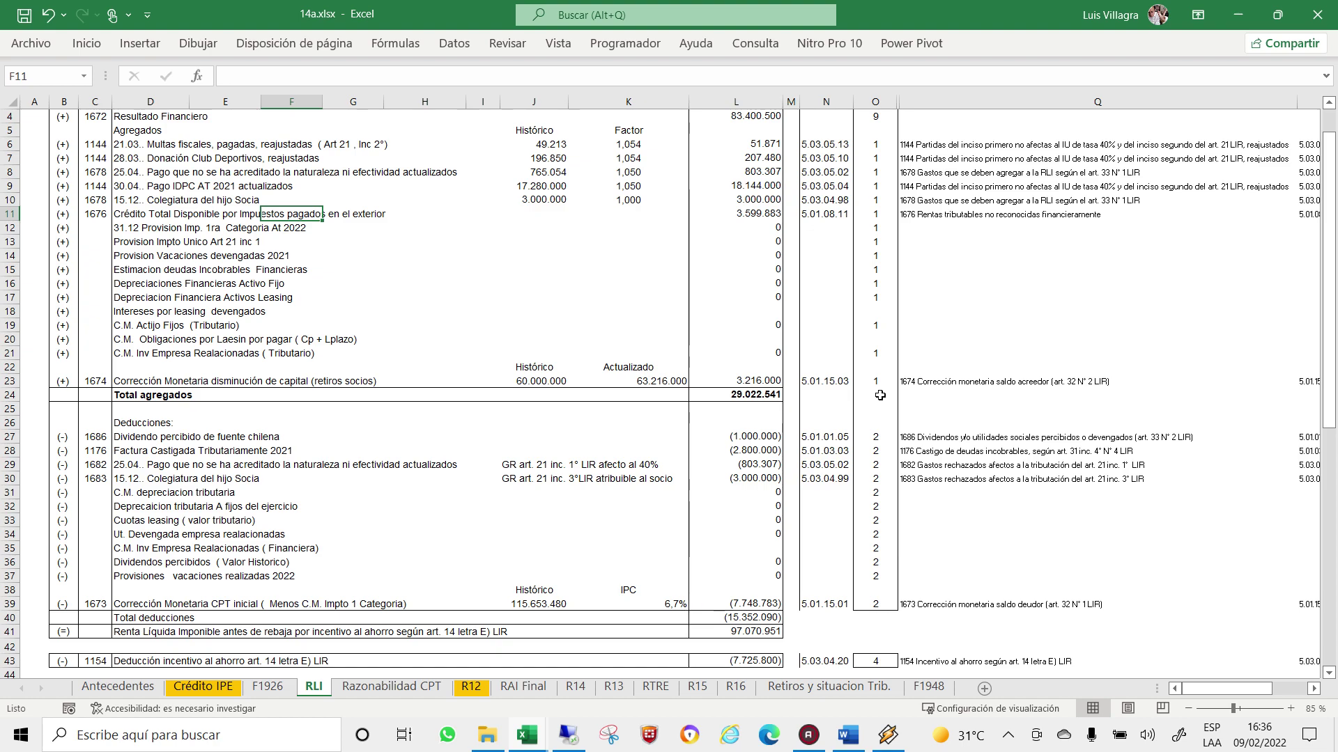
key("Down")
key("Down")
key("Down")
key("Down")
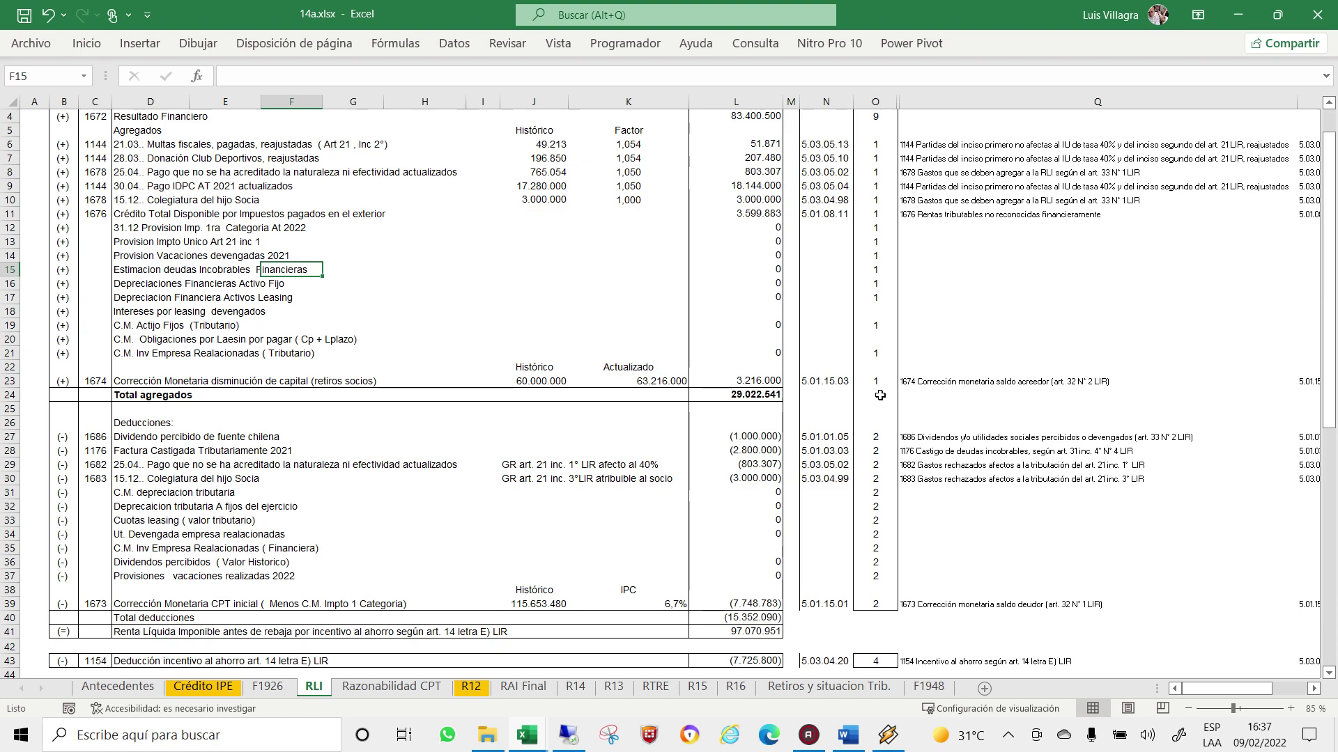
key("Down")
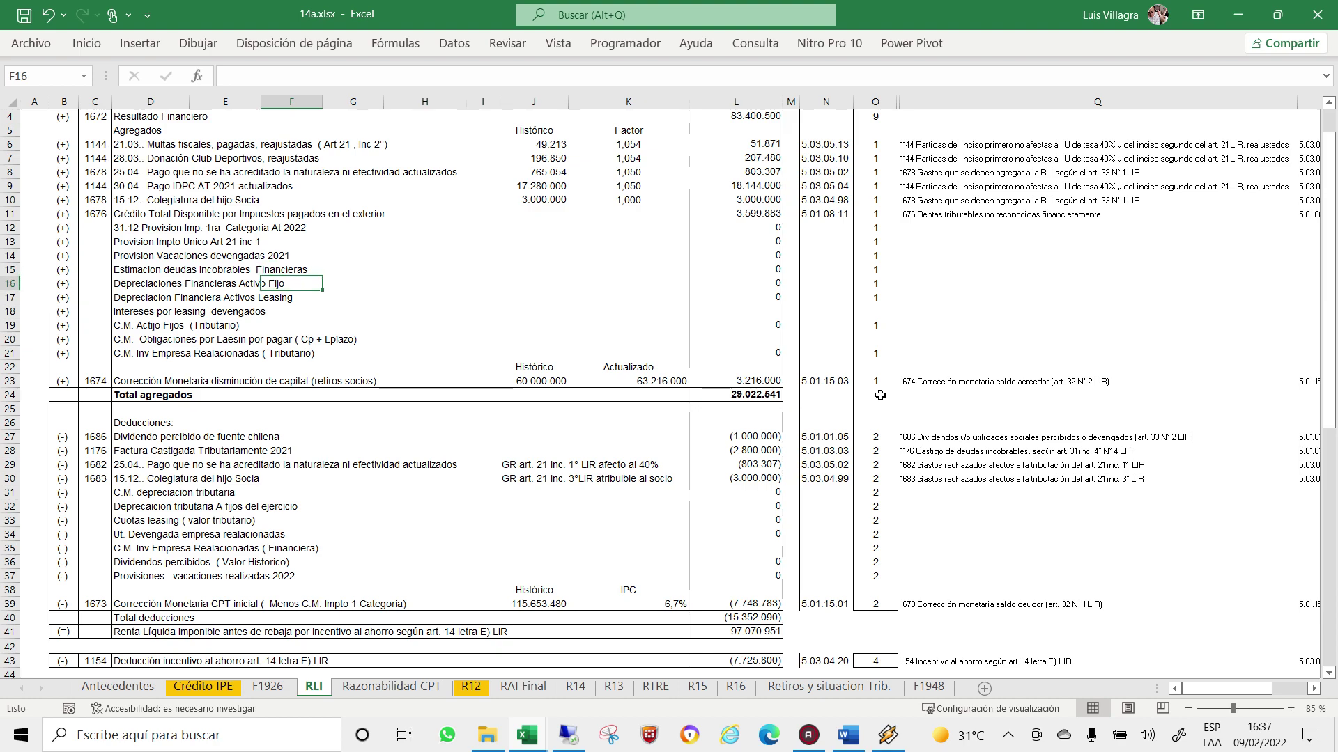
key("Down")
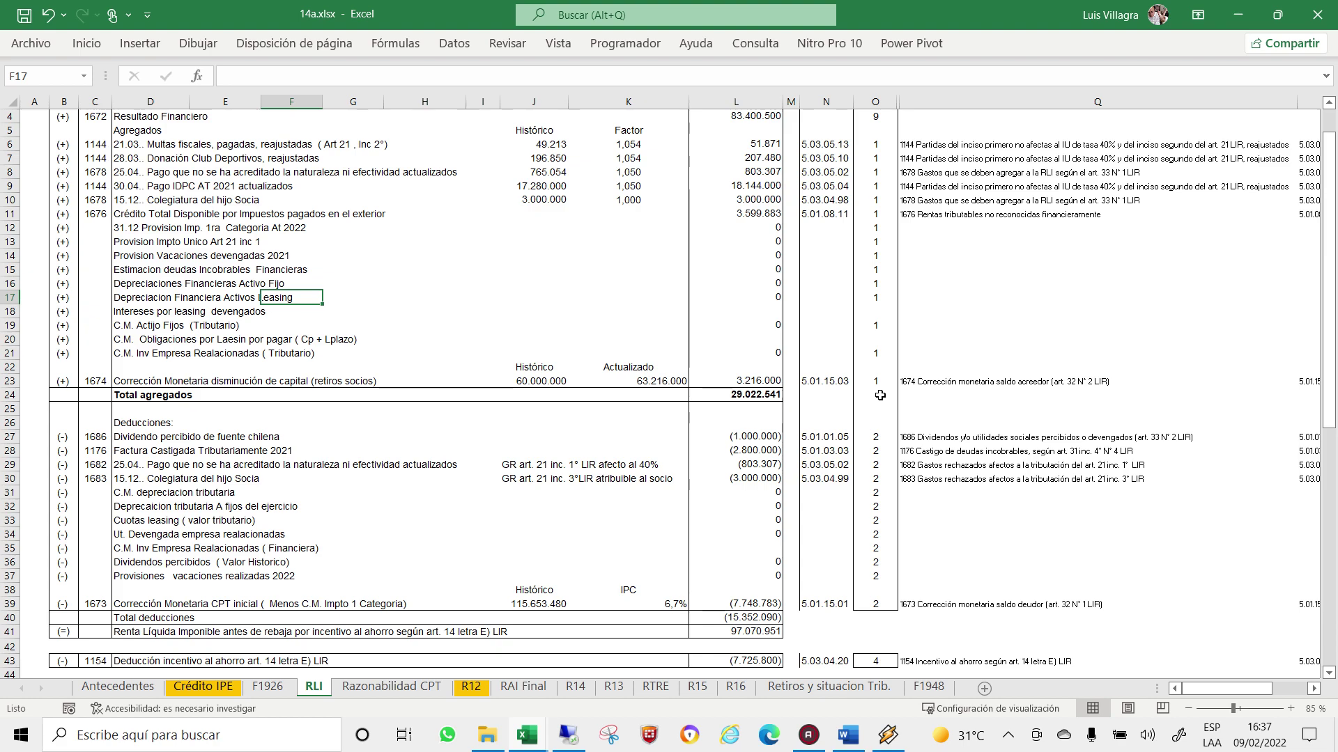
key("Down")
key("Down")
key("Down")
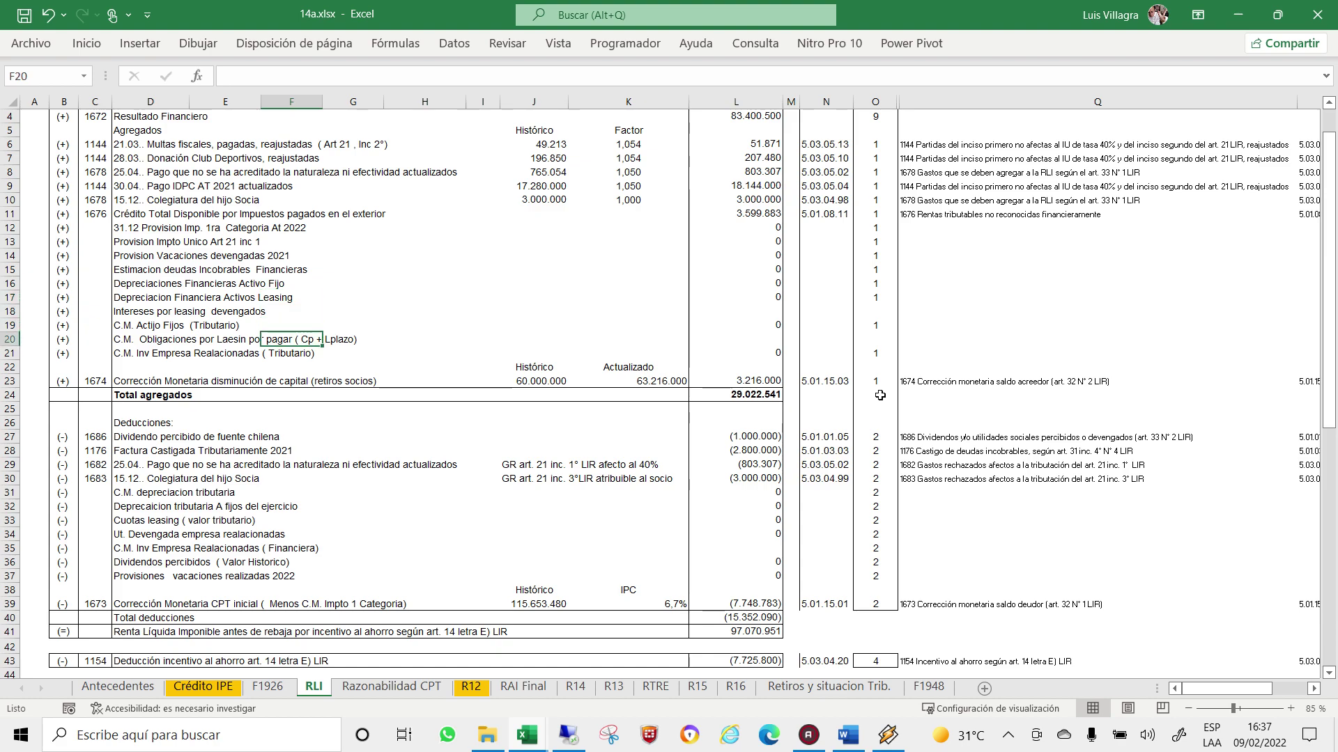
key("Down")
key("Down")
key("Down")
key("Down")
key("Down")
key("Down")
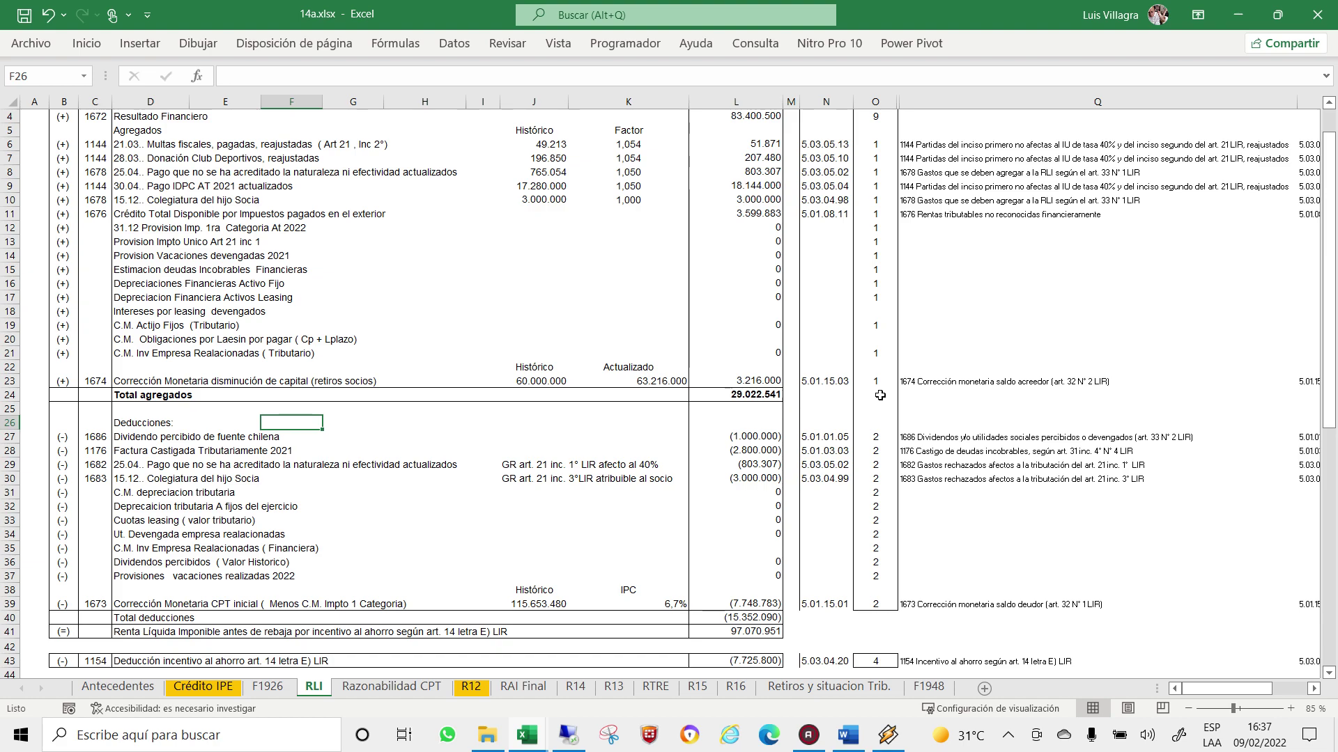
key("Down")
key("Down")
key("Down")
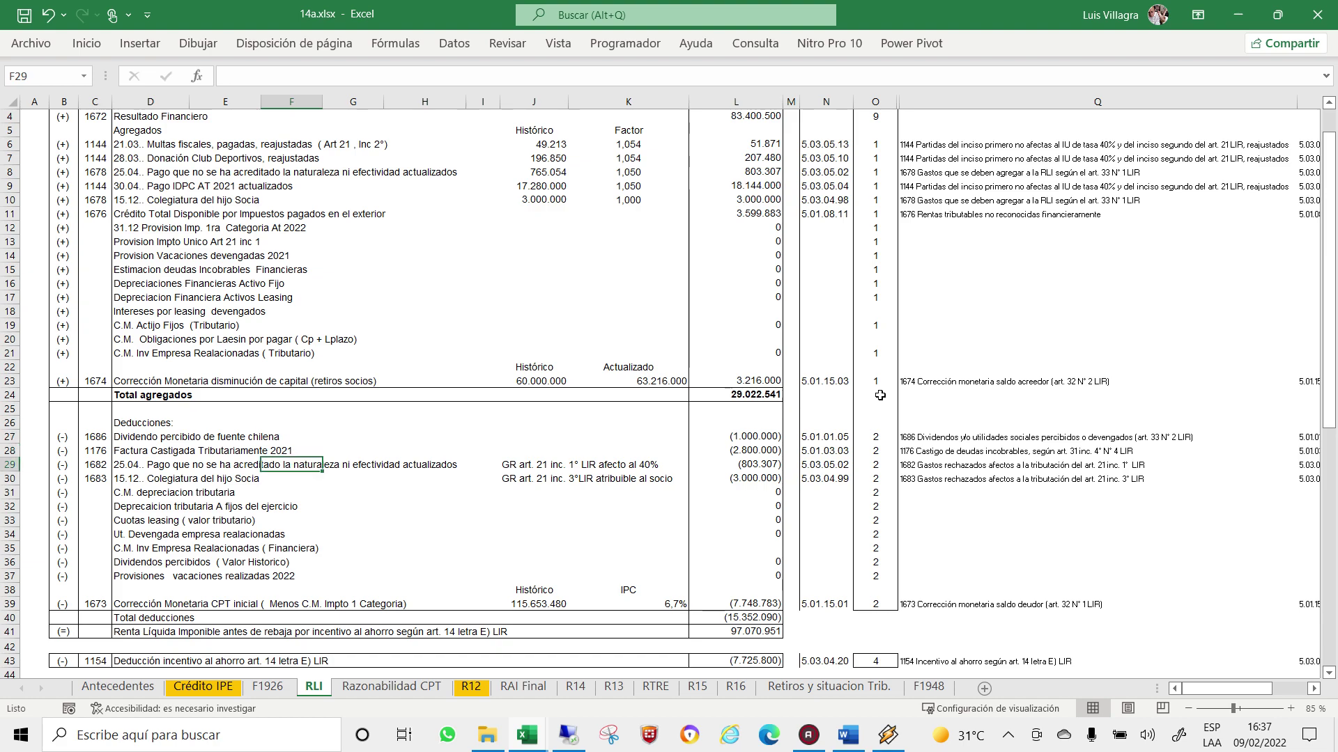
key("Down")
key("Down")
key("Down")
key("Down")
key("Down")
key("Down")
key("Down")
key("Left")
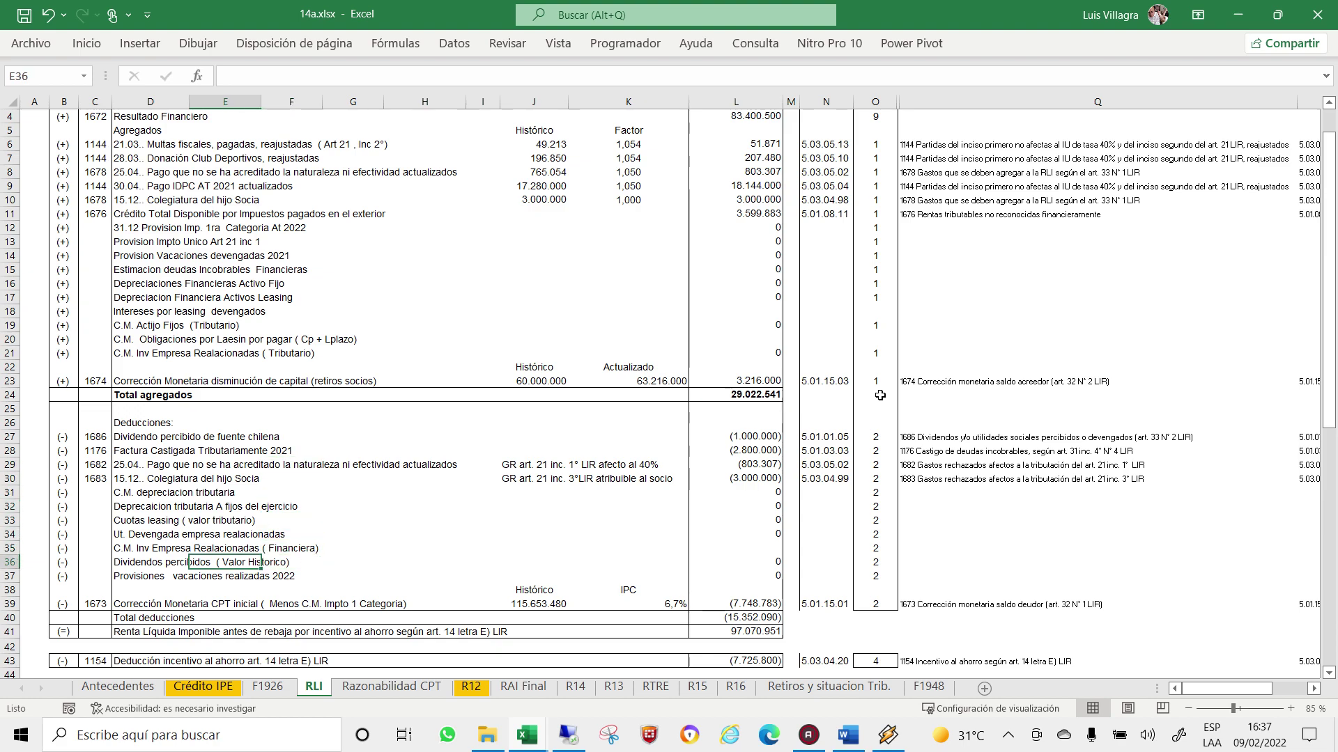
key("Left")
key("Left")
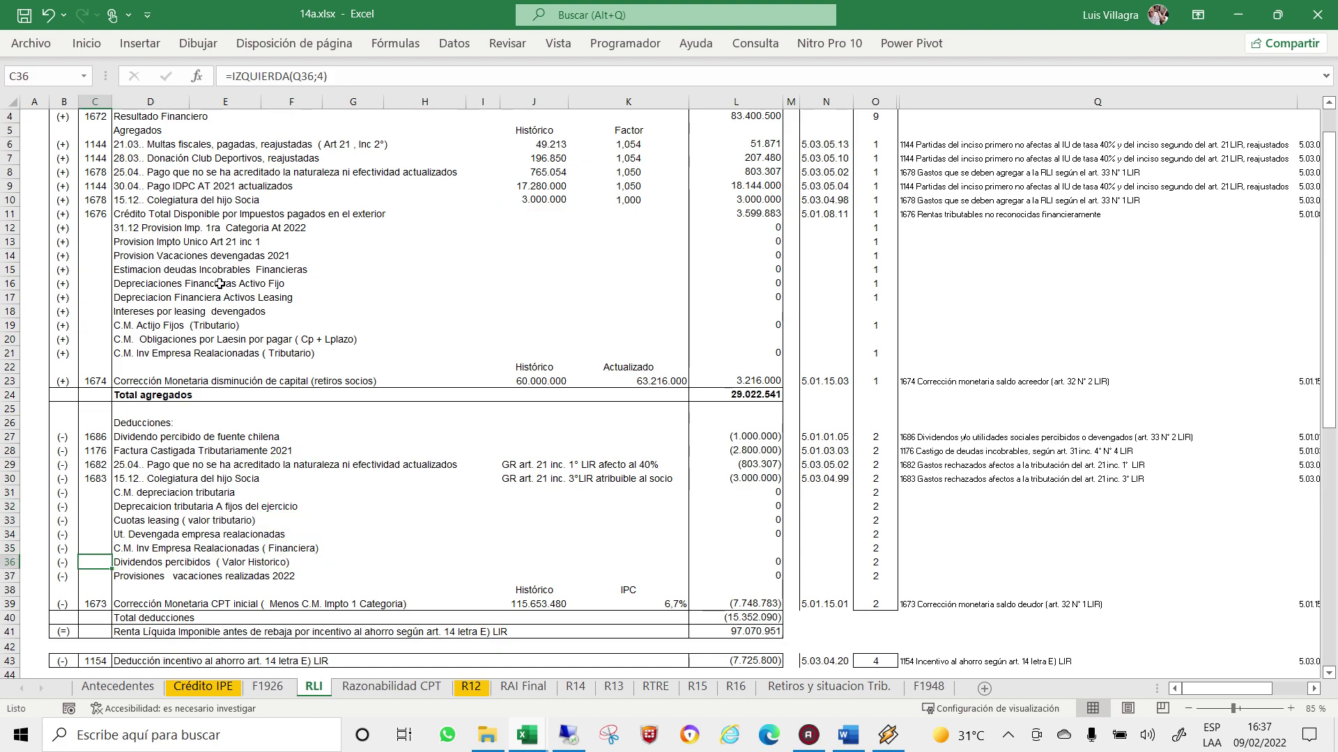
Insert a blank row 21 and enter the loss-on-investment description 'Perddadponversion Esa REalaciones' in D21.
left_click(182, 353)
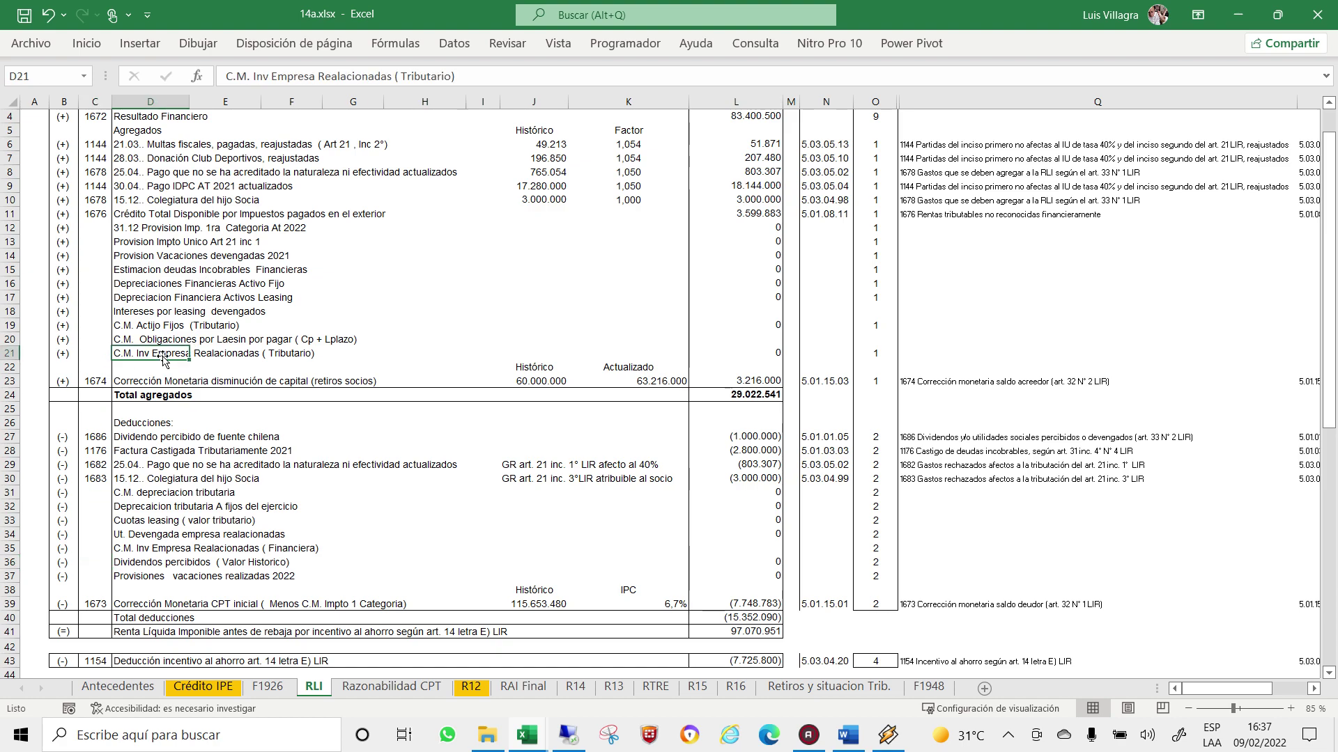
right_click(10, 353)
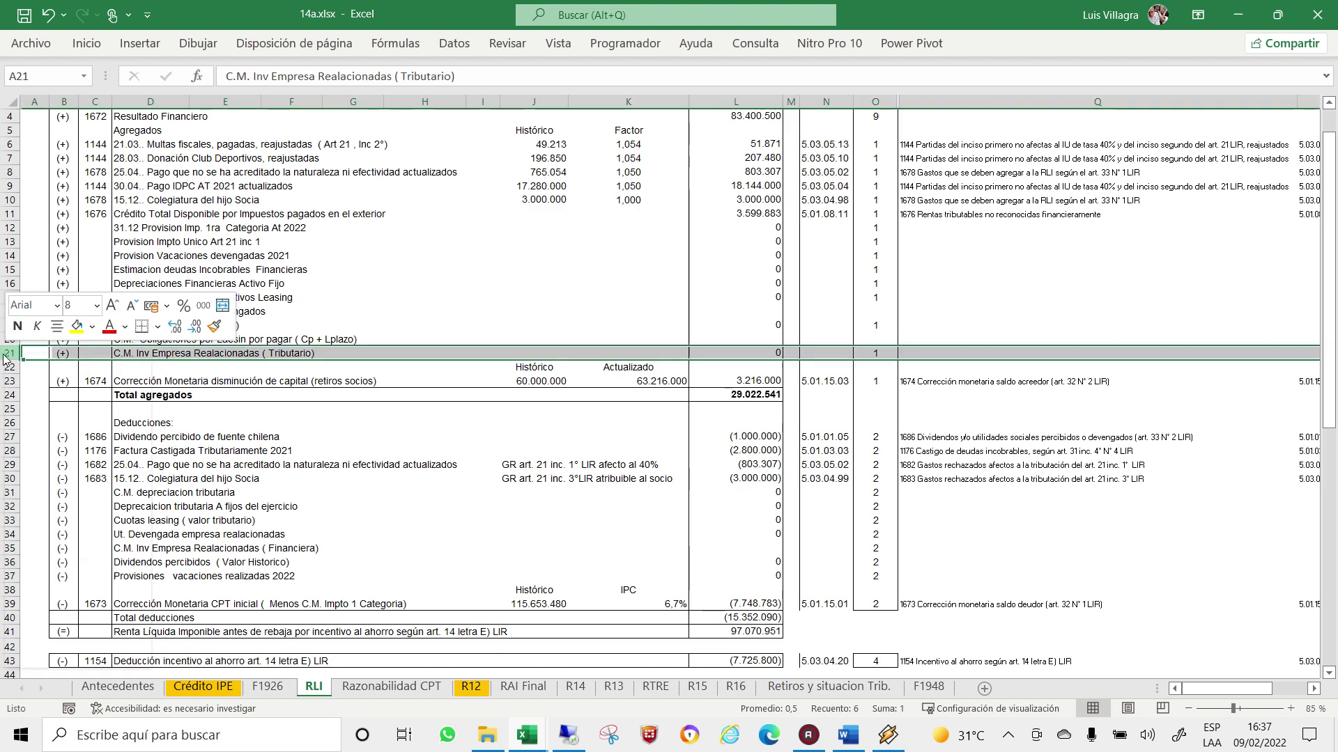
left_click(54, 515)
left_click(140, 351)
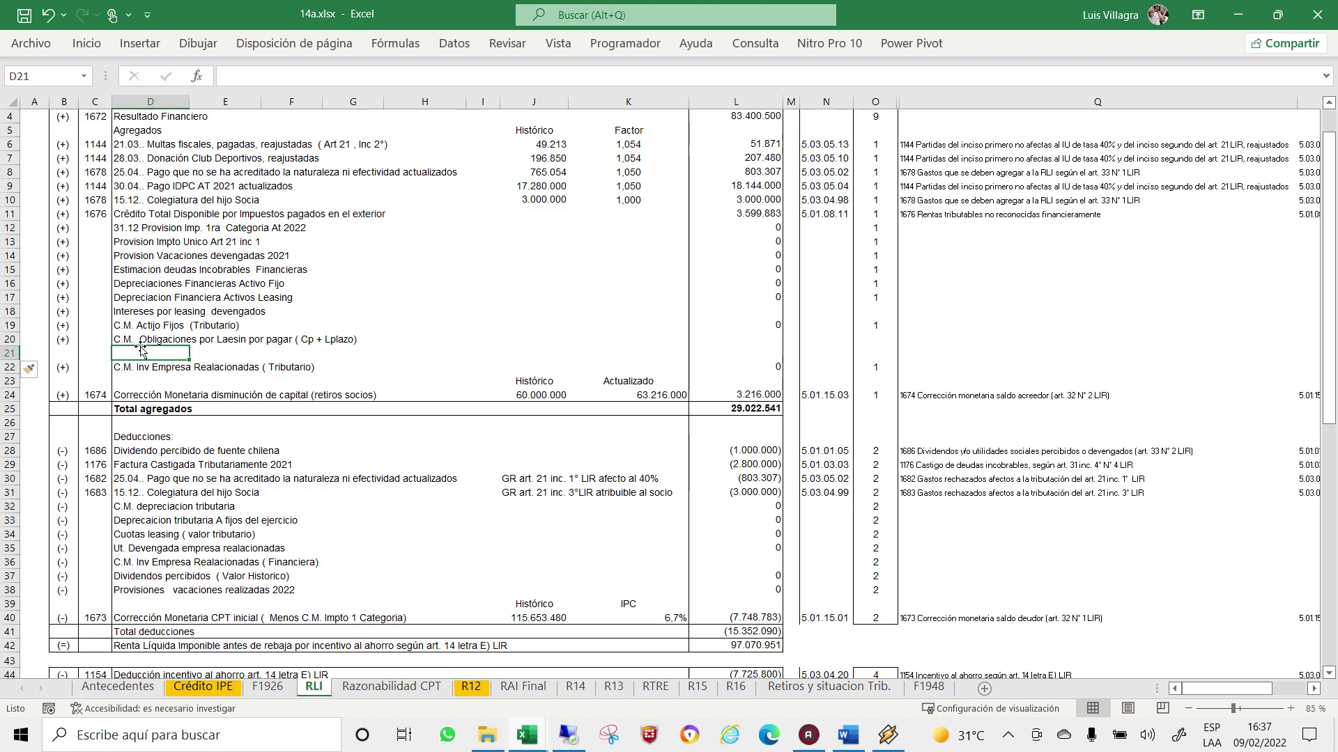
type("Perd")
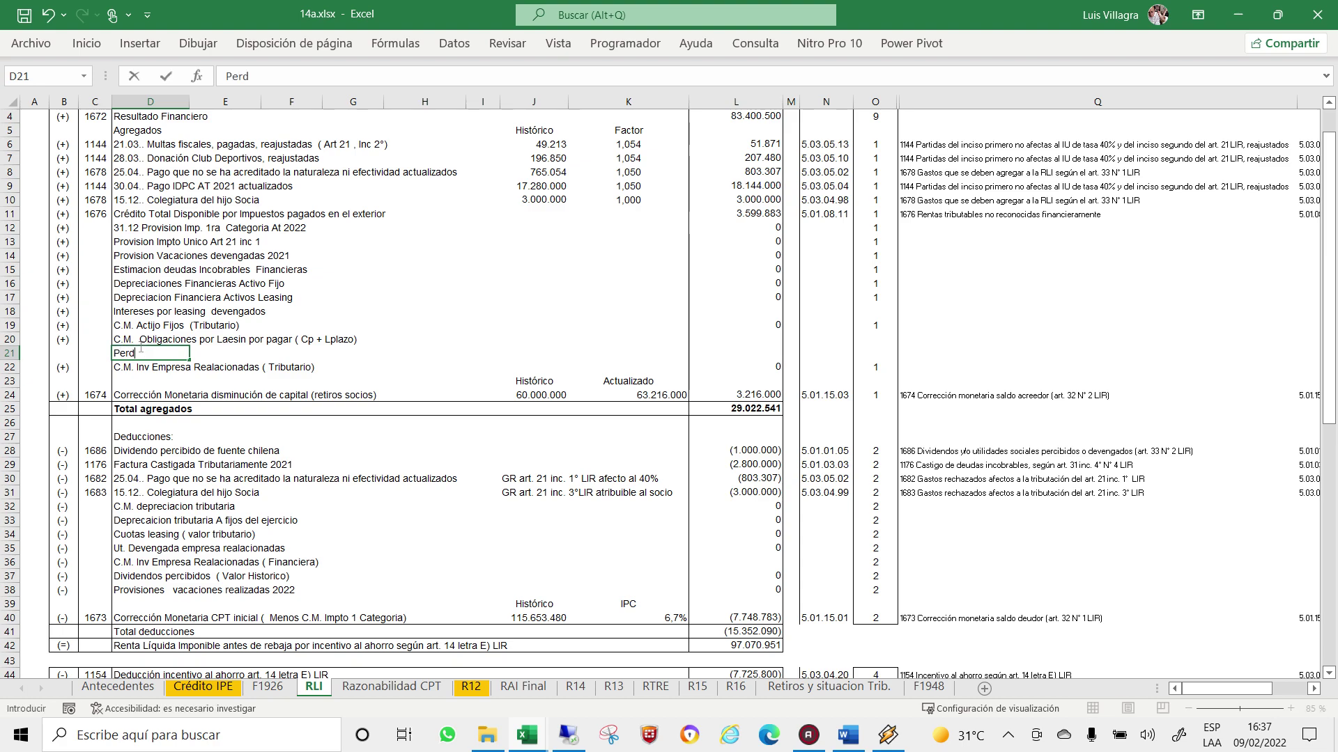
type("idad ")
type("por I")
type("nversion")
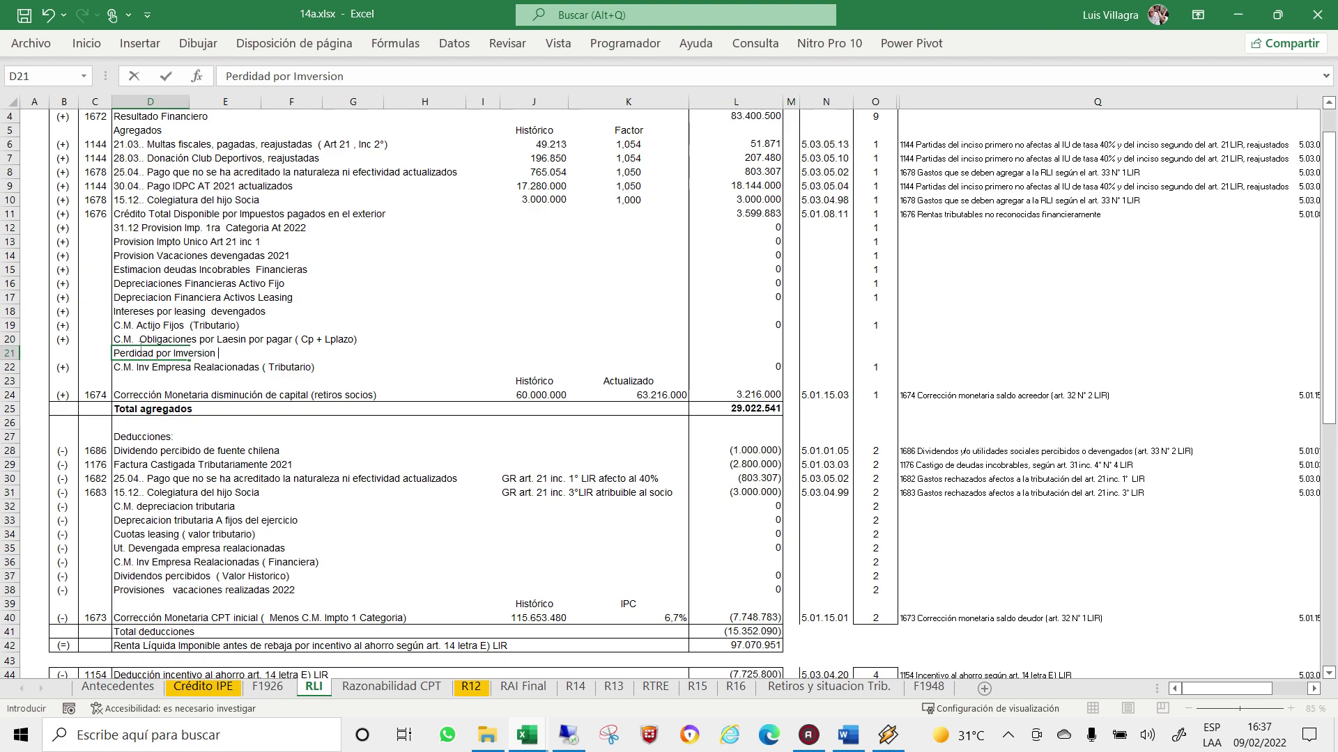
type(" Esa REala")
type("ciones")
key("Return")
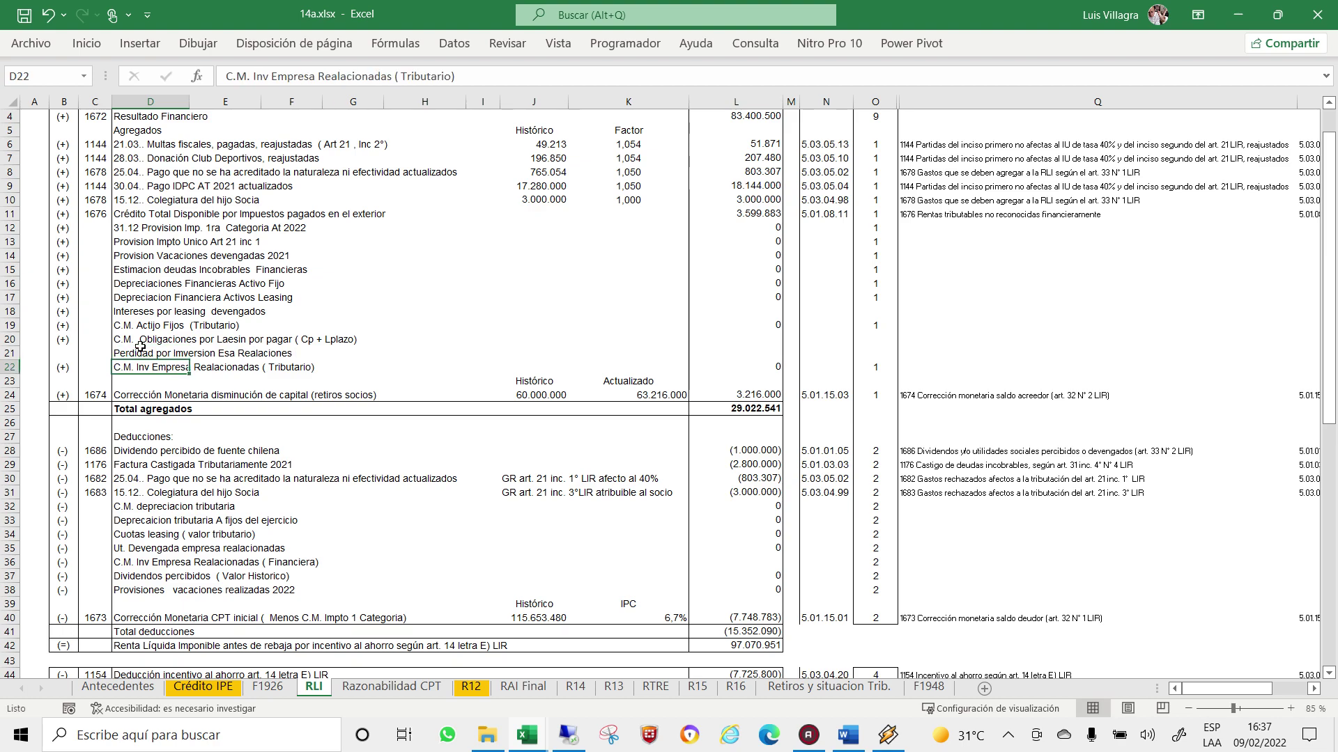
key("Return")
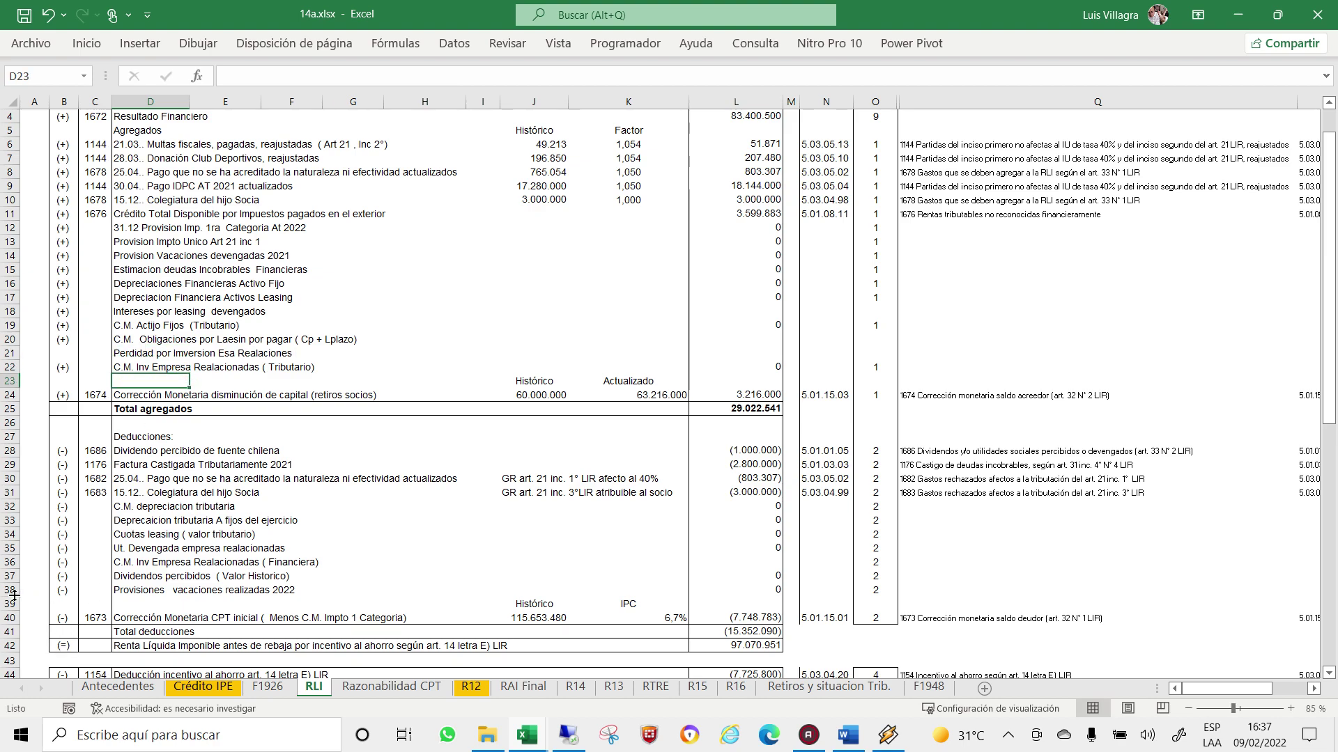
Insert a blank row 38 and enter 'Utilidades en Inversion empresa realacionas' in D38.
right_click(10, 592)
left_click(60, 425)
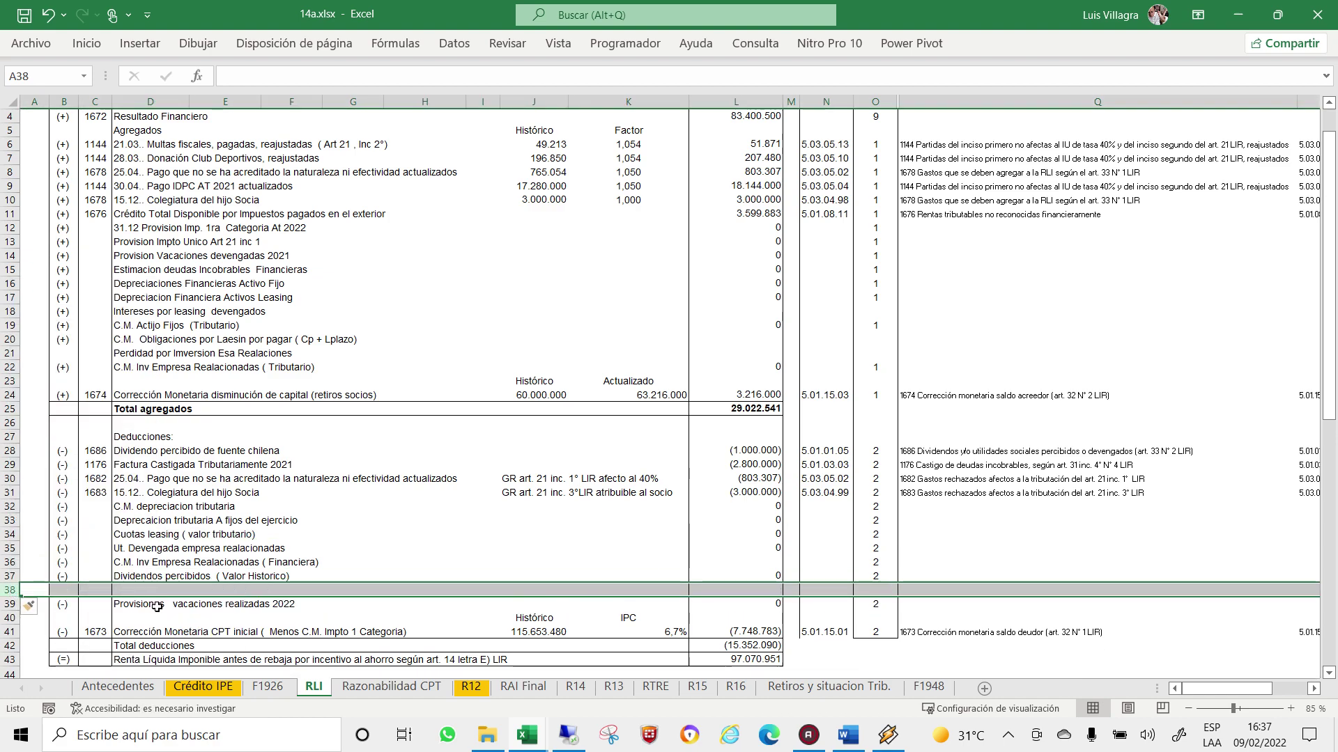
left_click(143, 585)
left_click(143, 586)
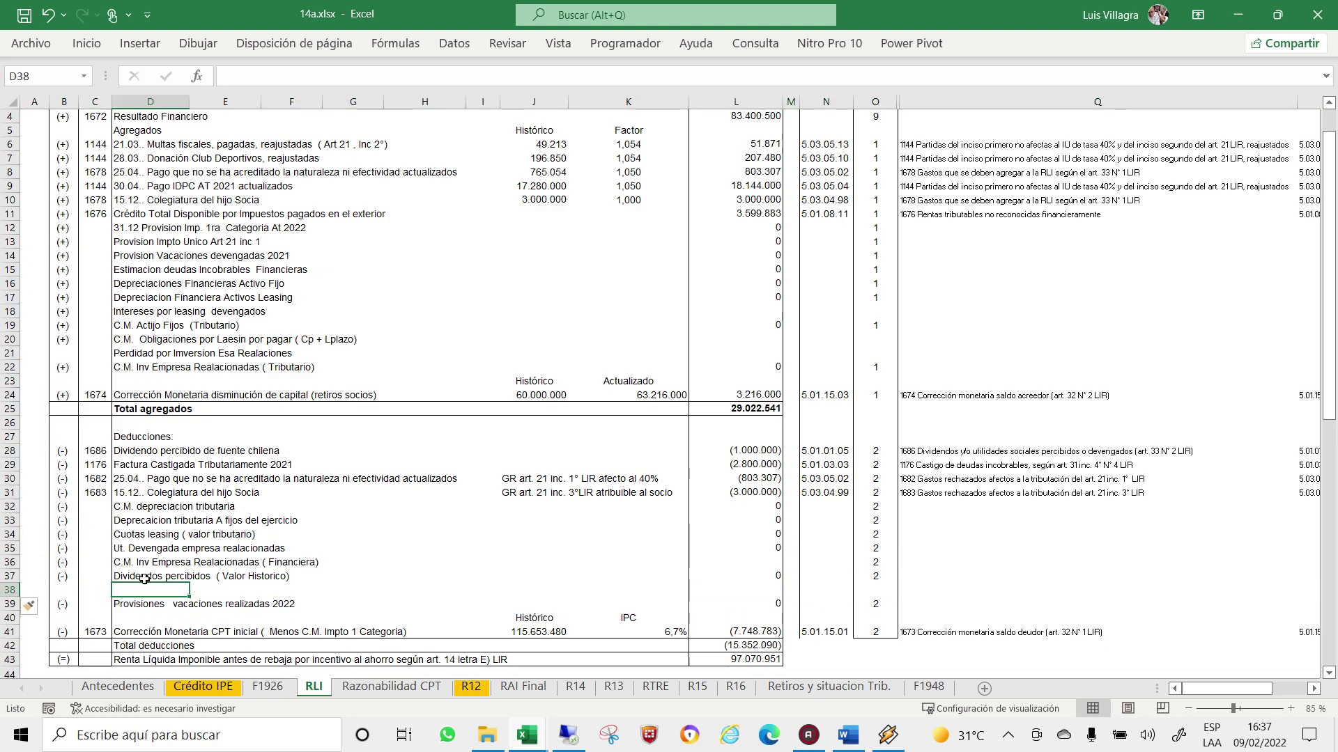
type("Utilidad")
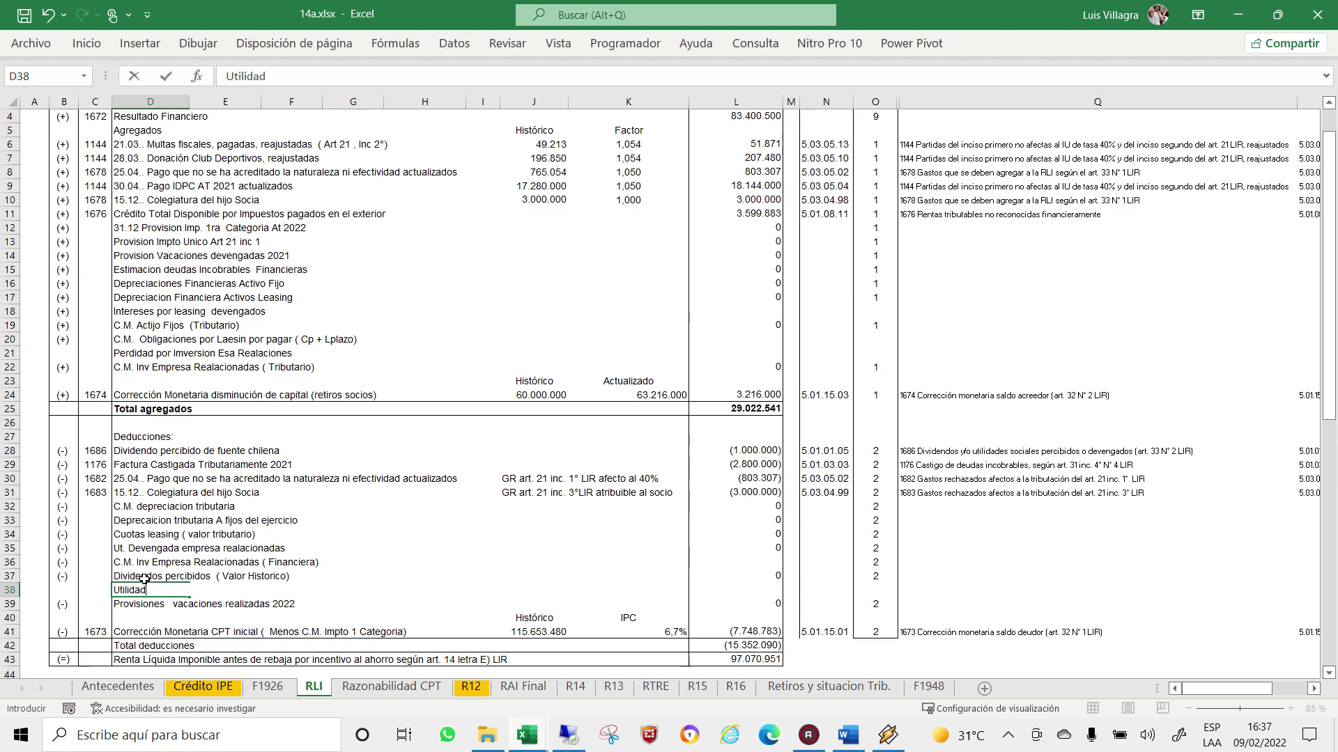
type("es  ")
type("en Inversion empr")
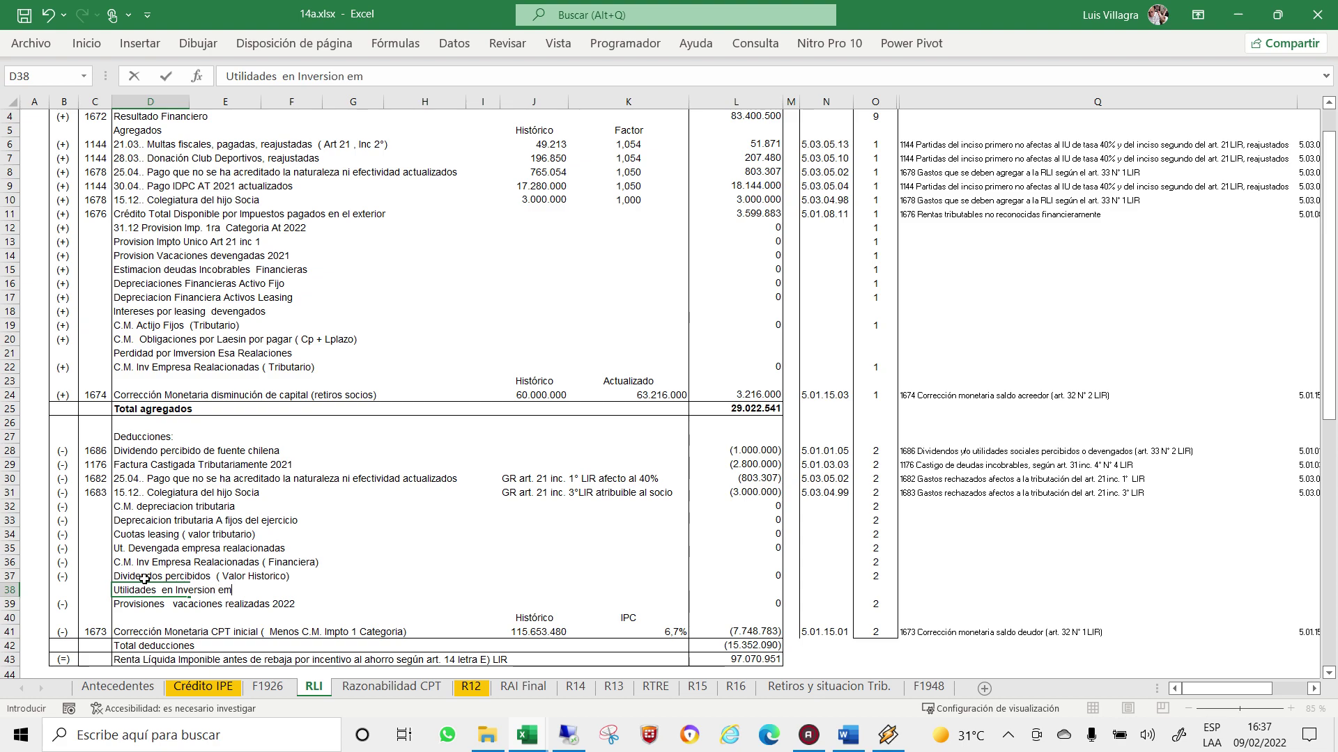
type("esa realacio")
type("nas")
key("Return")
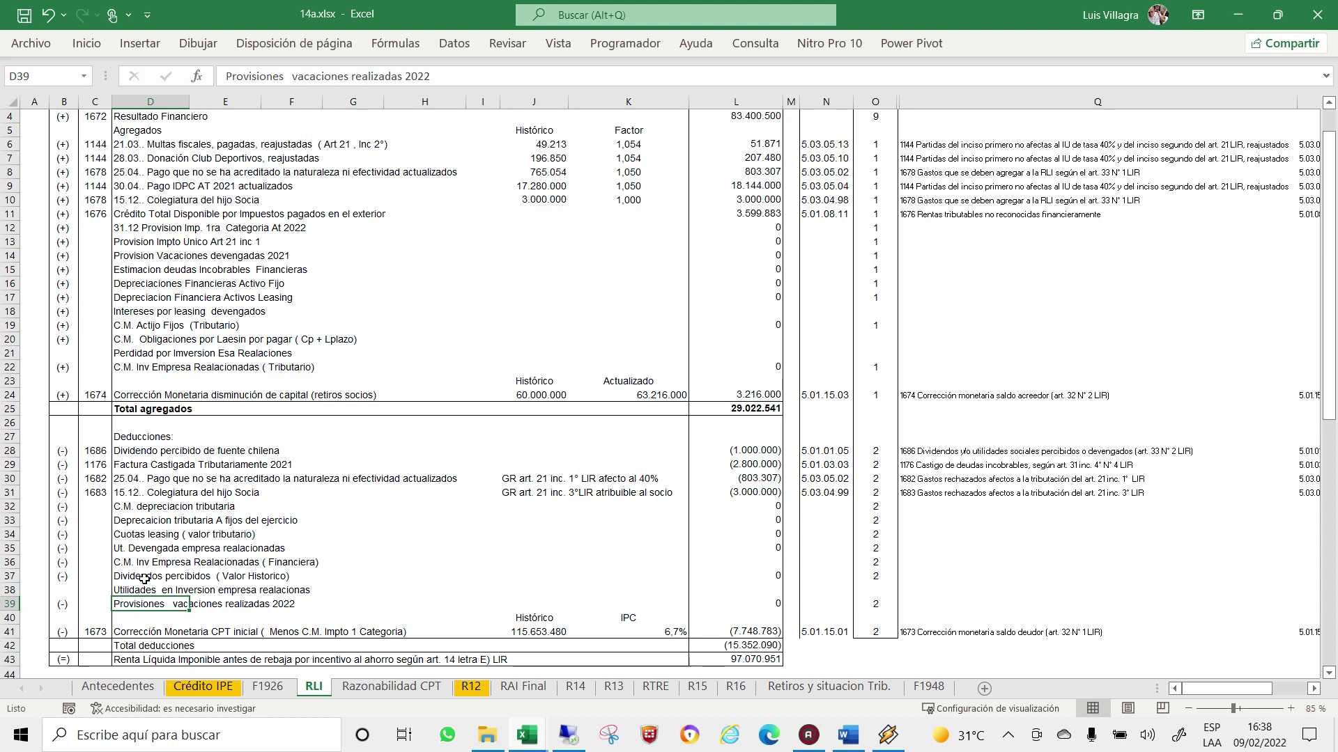
Copy the (-) sign from row 37 into B38 for the new profits line.
key("Up")
key("Left")
key("Up")
key("Left")
key("ctrl+c")
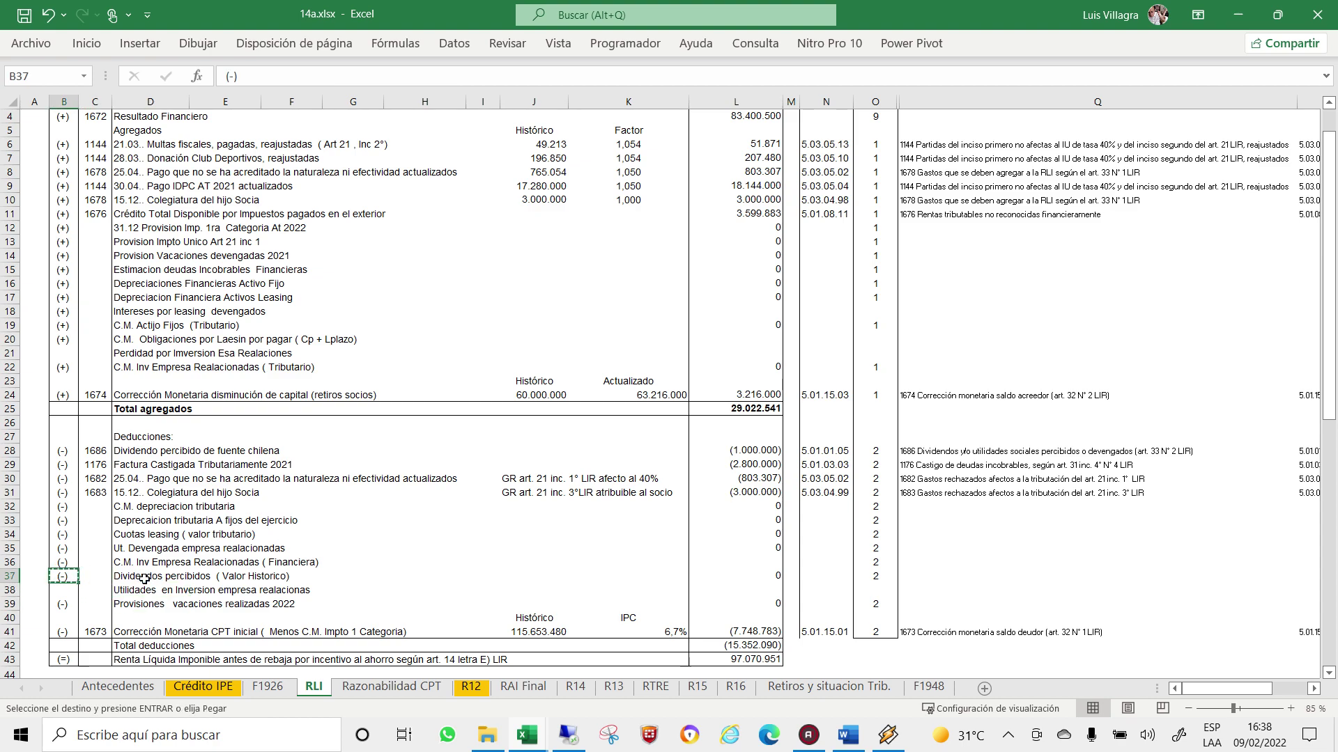
key("Down")
key("Return")
key("Up")
key("Right")
key("Right")
key("Right")
key("Right")
key("Right")
key("Right")
key("Right")
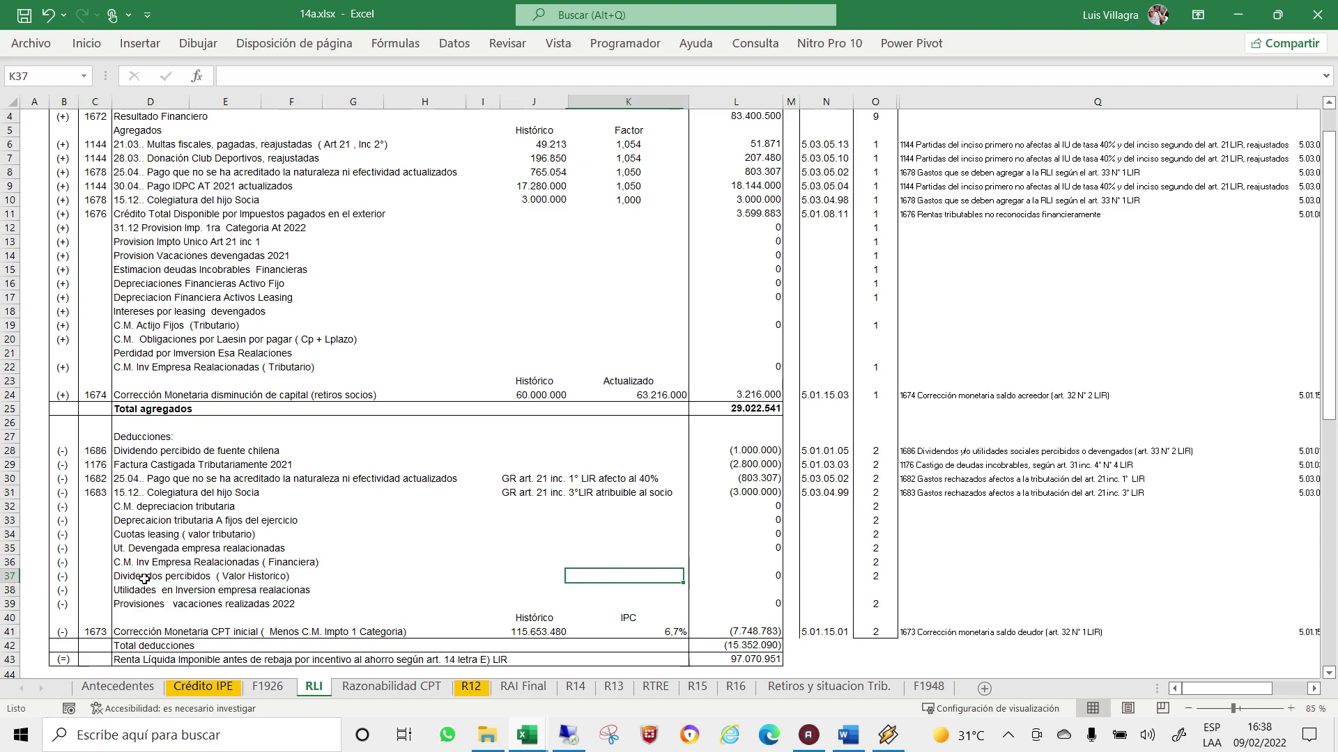
key("Right")
Fill zero amounts into L34:L39 and L15:L23.
key("Up")
key("Up")
key("Up")
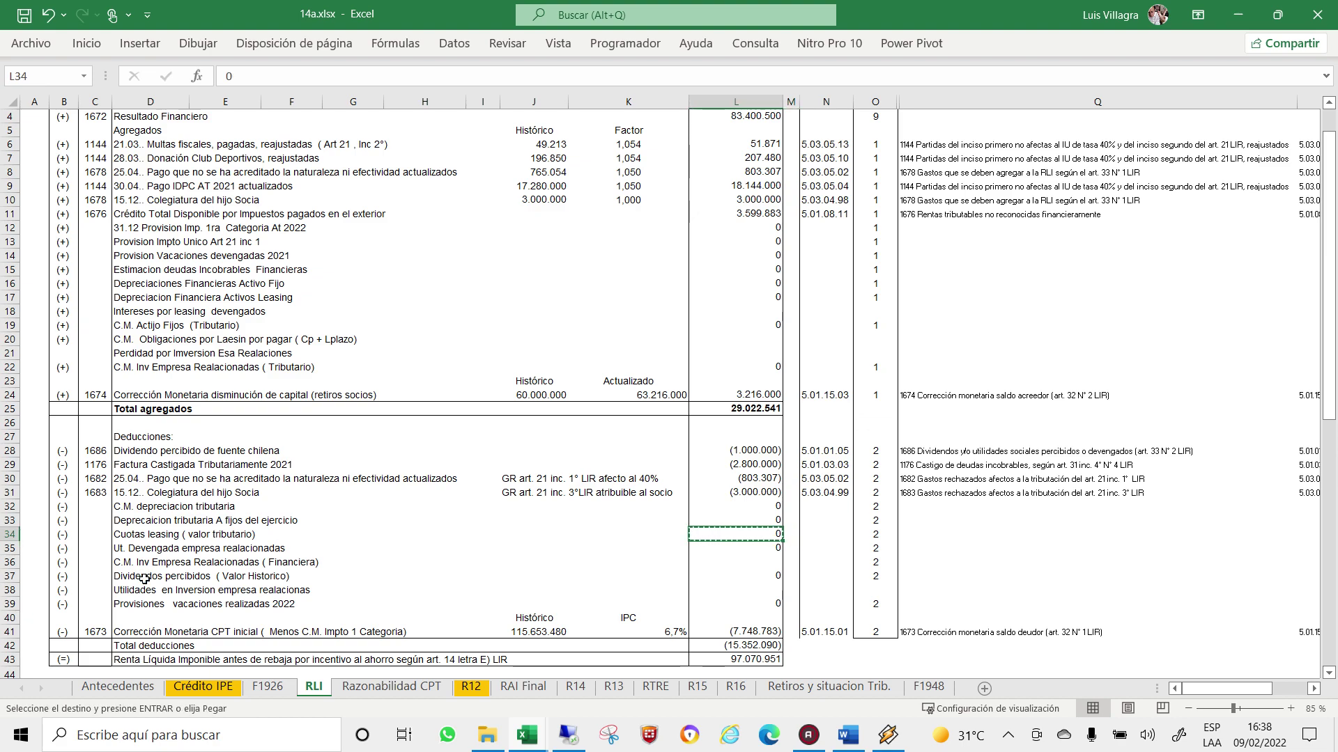
key("shift+Down")
key("shift+Down")
key("shift+Down")
key("shift+Down")
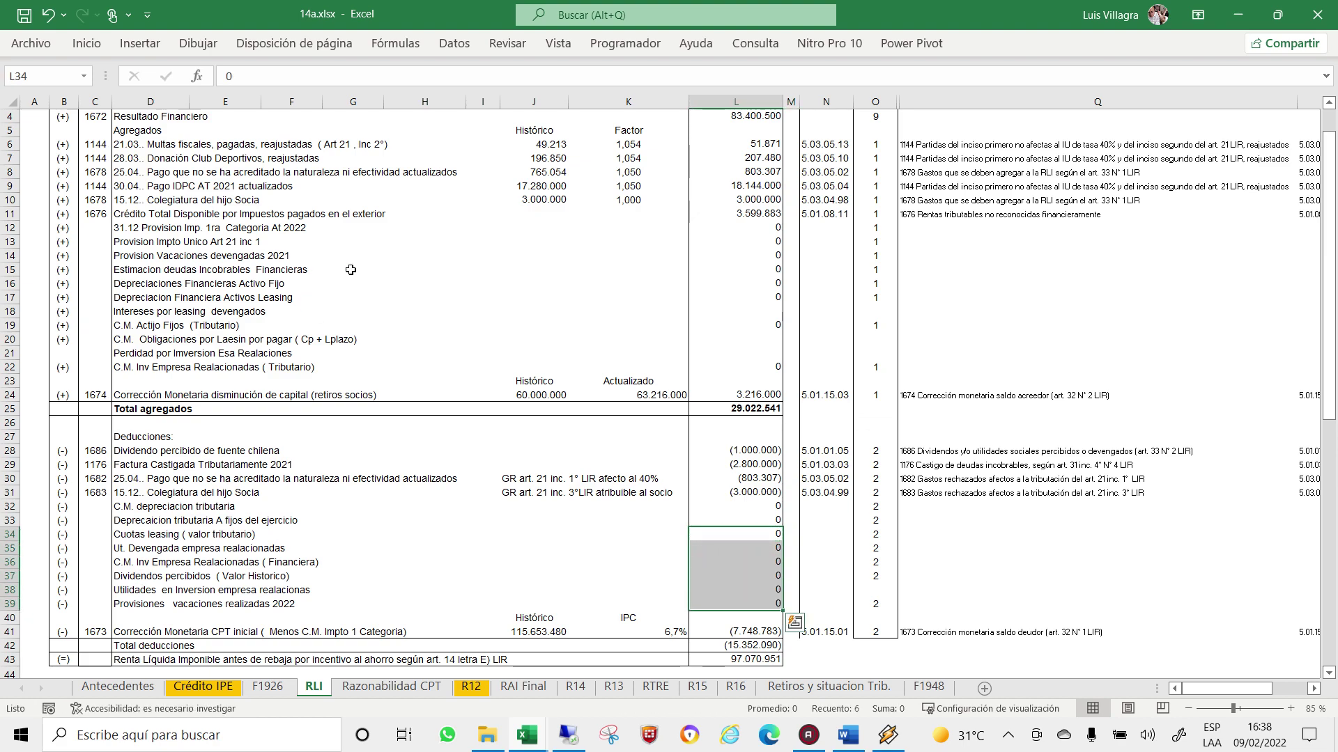
left_click(730, 269)
key("ctrl+c")
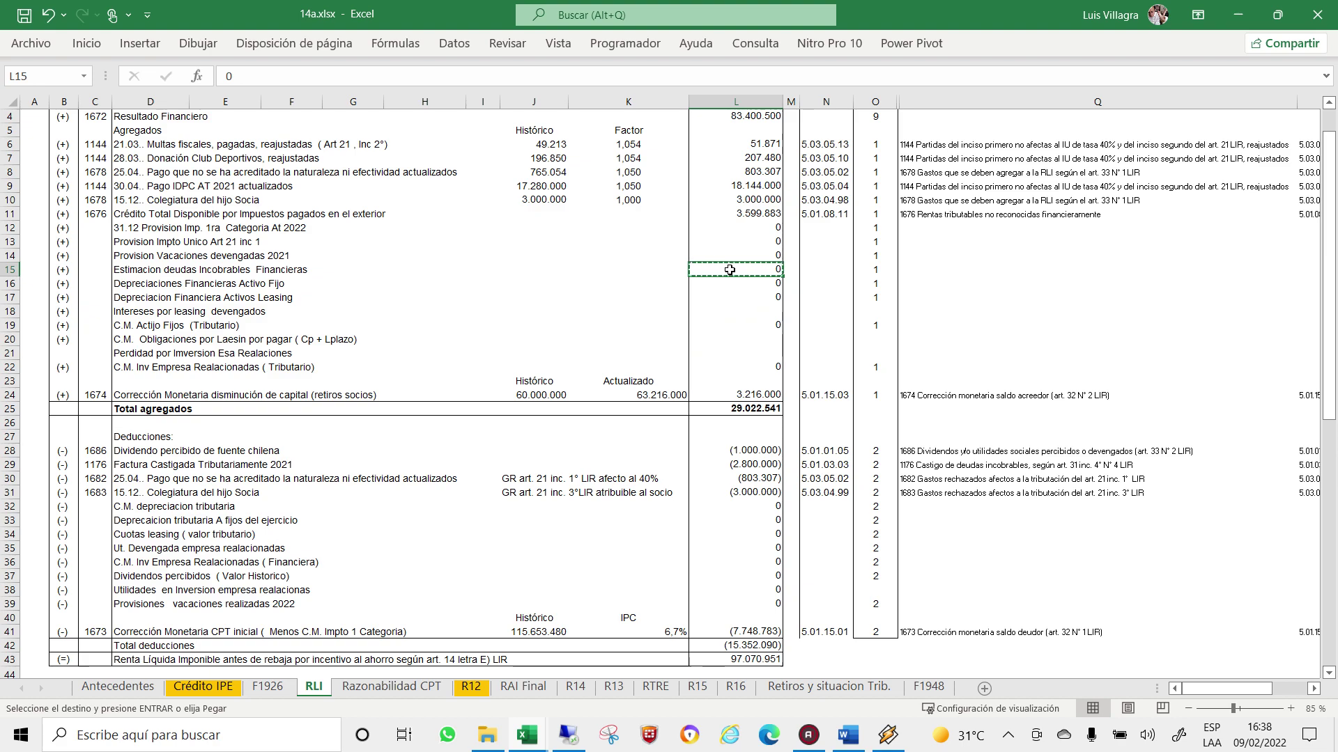
key("shift+Down")
key("shift+Down")
key("shift+Down")
key("shift+Down")
key("shift+Down")
key("shift+Down")
key("shift+Down")
key("Return")
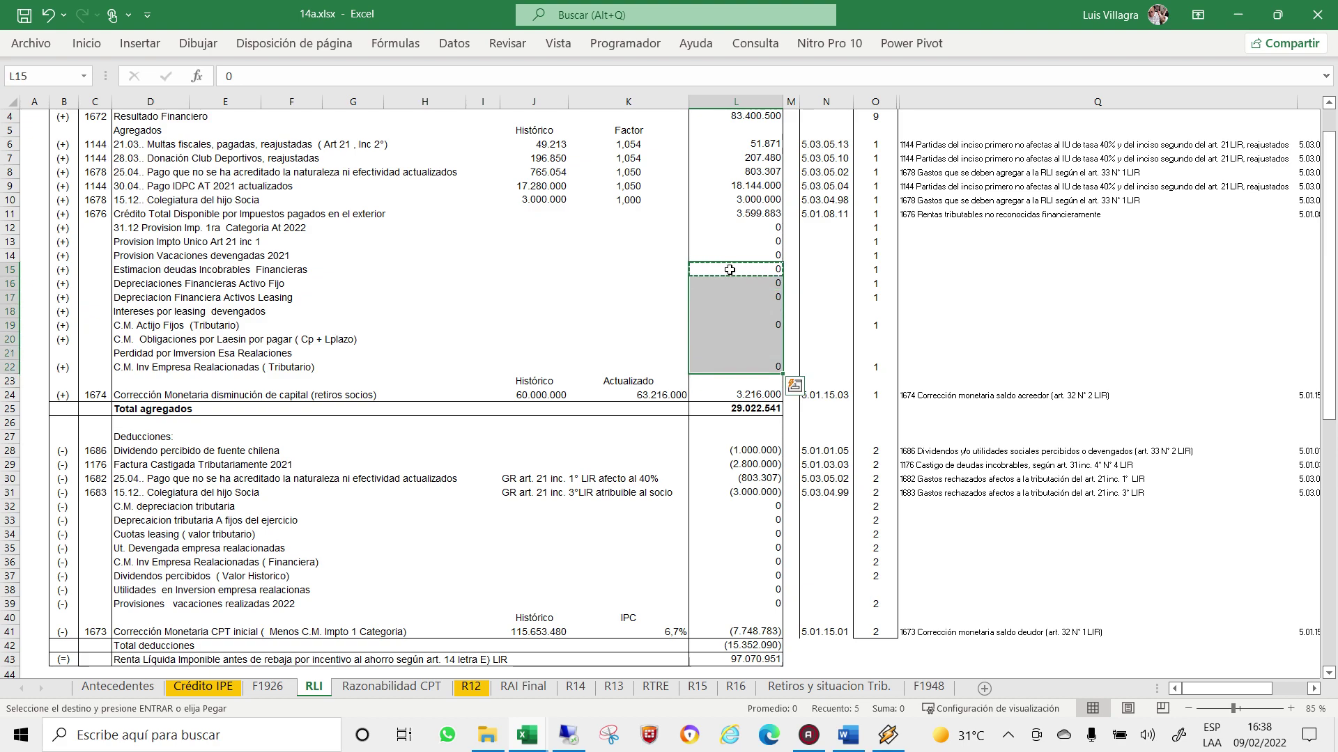
key("Down")
key("Down")
key("Down")
key("Left")
key("Left")
key("Left")
key("Left")
key("Left")
key("Left")
key("Left")
key("Left")
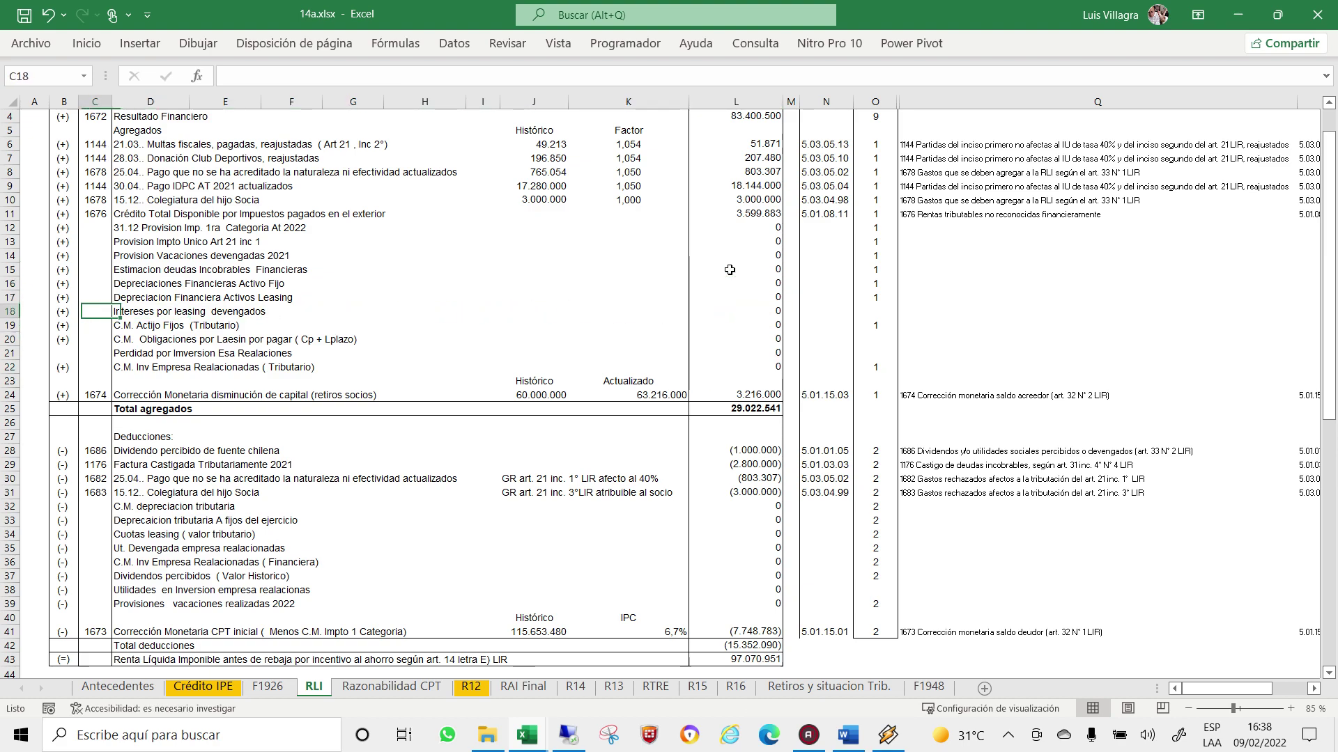
key("Left")
Paste the (+) sign into B18:B22 and adjustment type 1 into O15:O22.
key("ctrl+c")
key("shift+Down")
key("shift+Down")
key("shift+Down")
key("shift+Down")
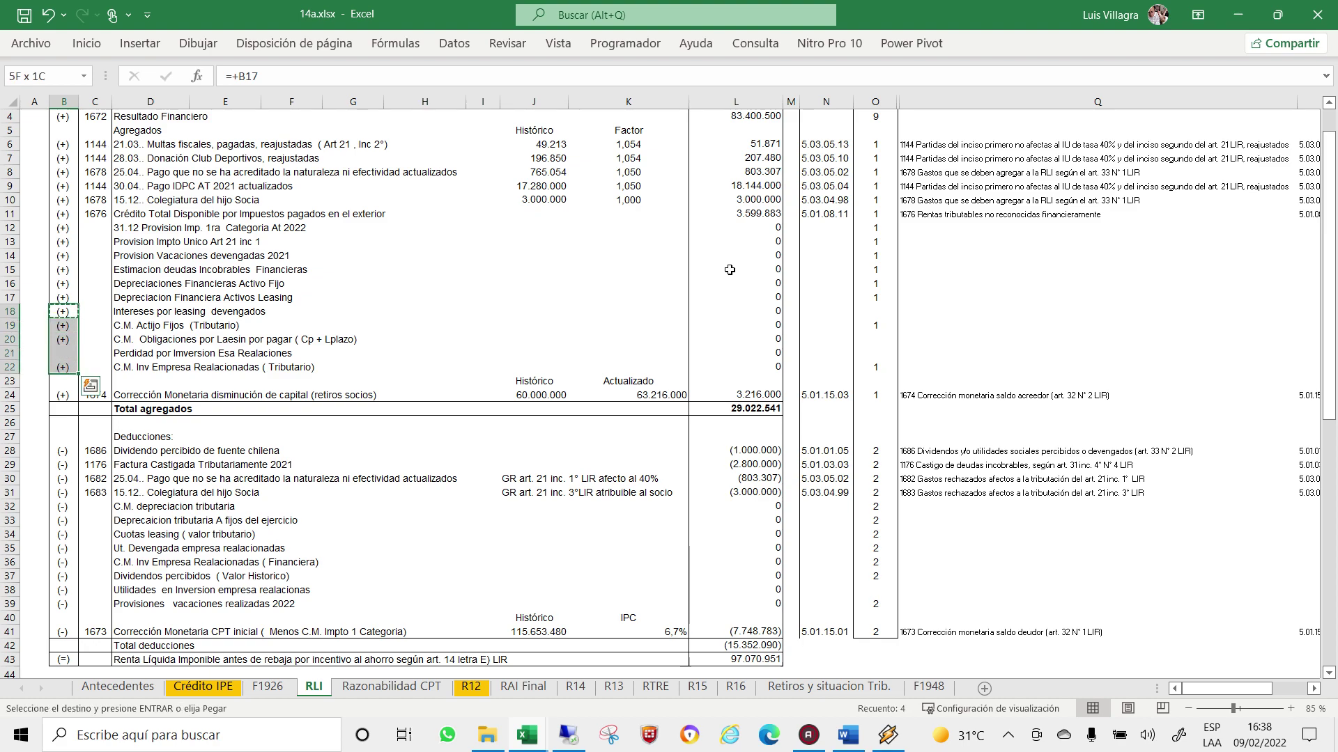
key("Return")
left_click(875, 270)
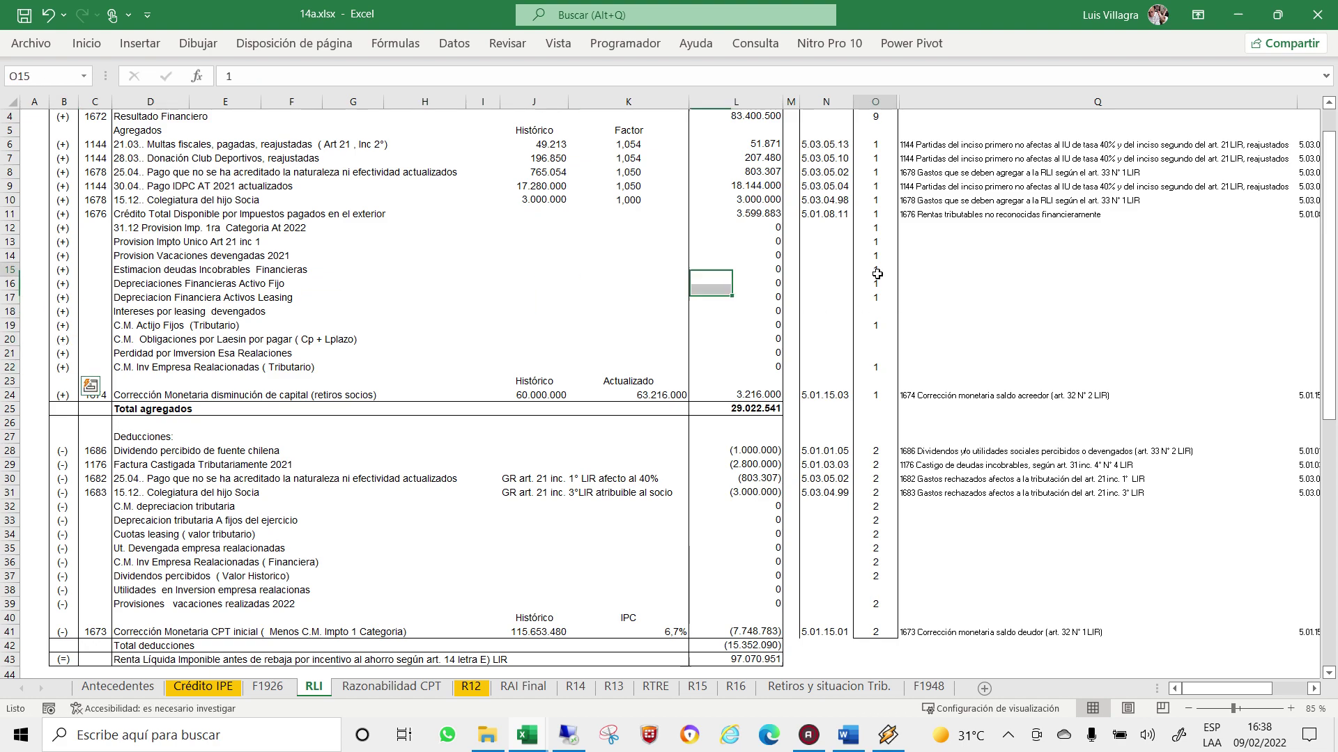
key("ctrl+c")
key("shift+Down")
key("shift+Down")
key("shift+Down")
key("shift+Down")
key("shift+Down")
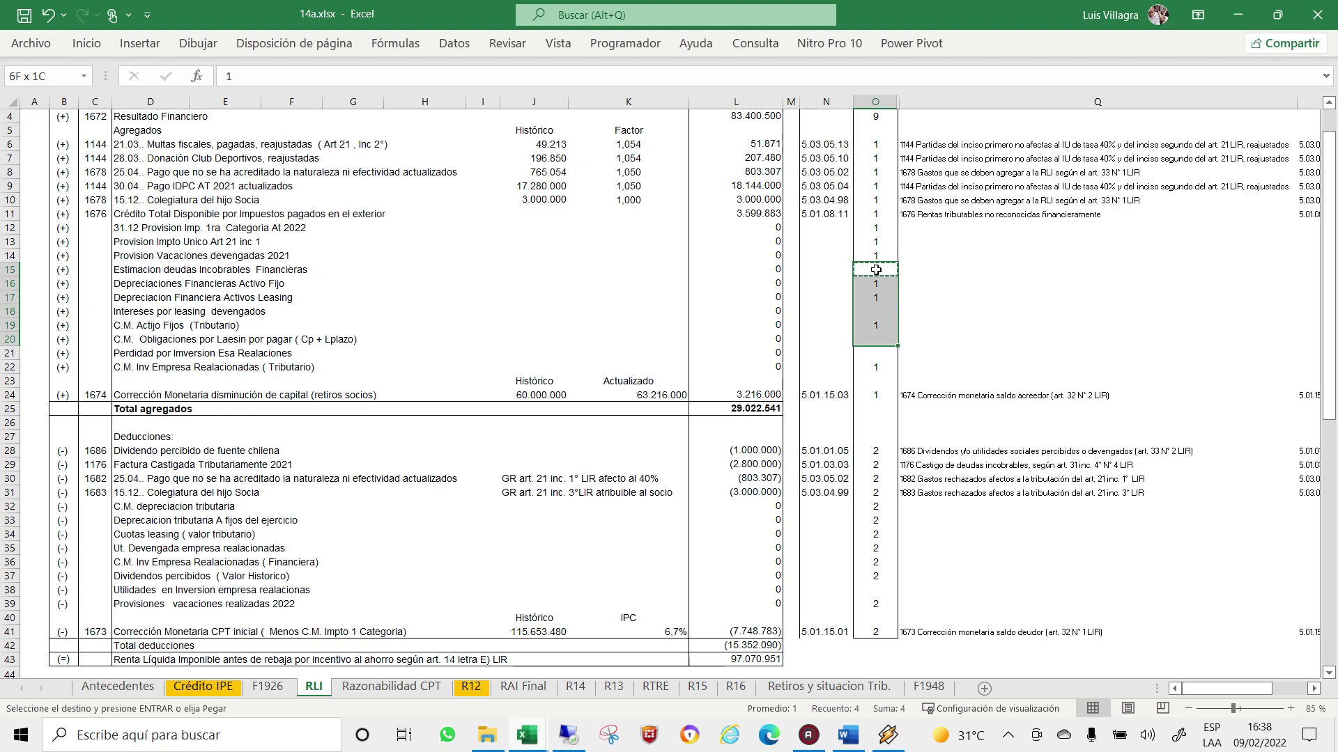
key("shift+Down")
key("shift+Down")
key("Return")
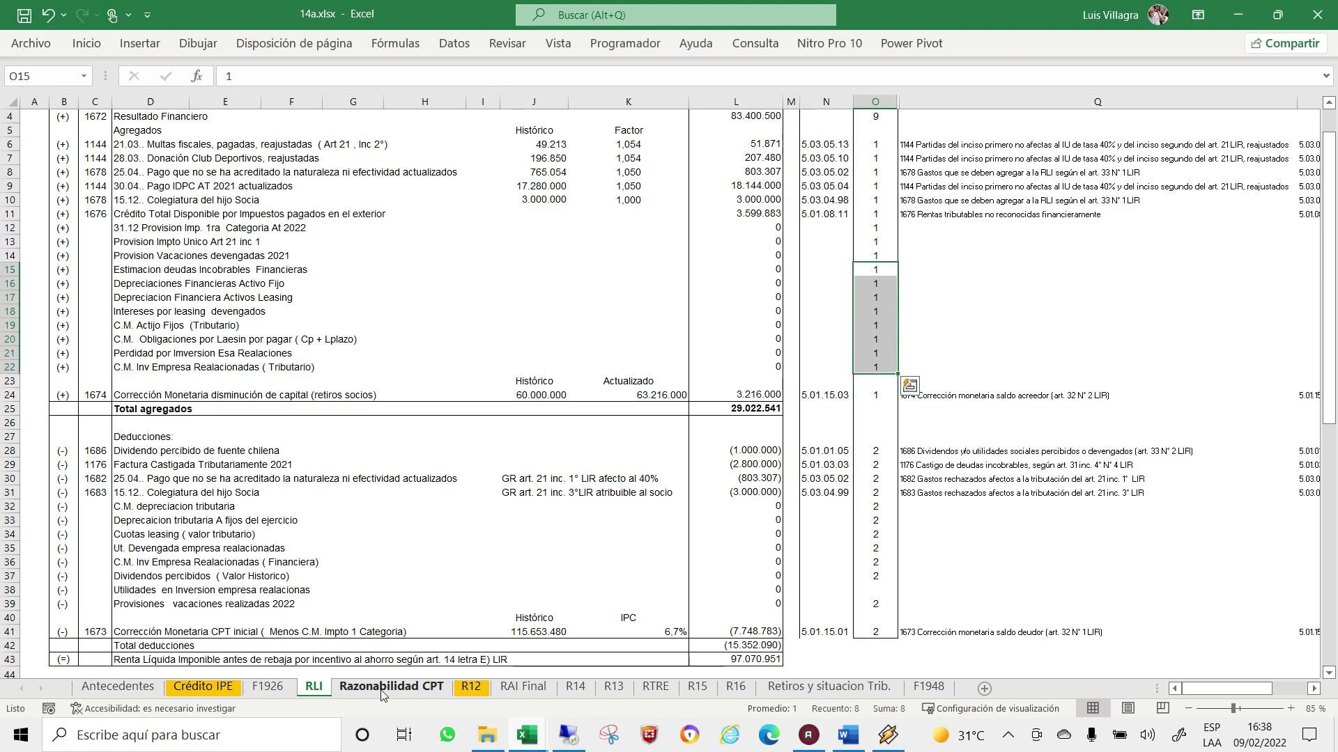
Switch to the F1926 sheet and check the RLI-linked codes and descriptions in D19, E19, E23 and E24.
left_click(270, 687)
scroll(339, 439, "down", 1)
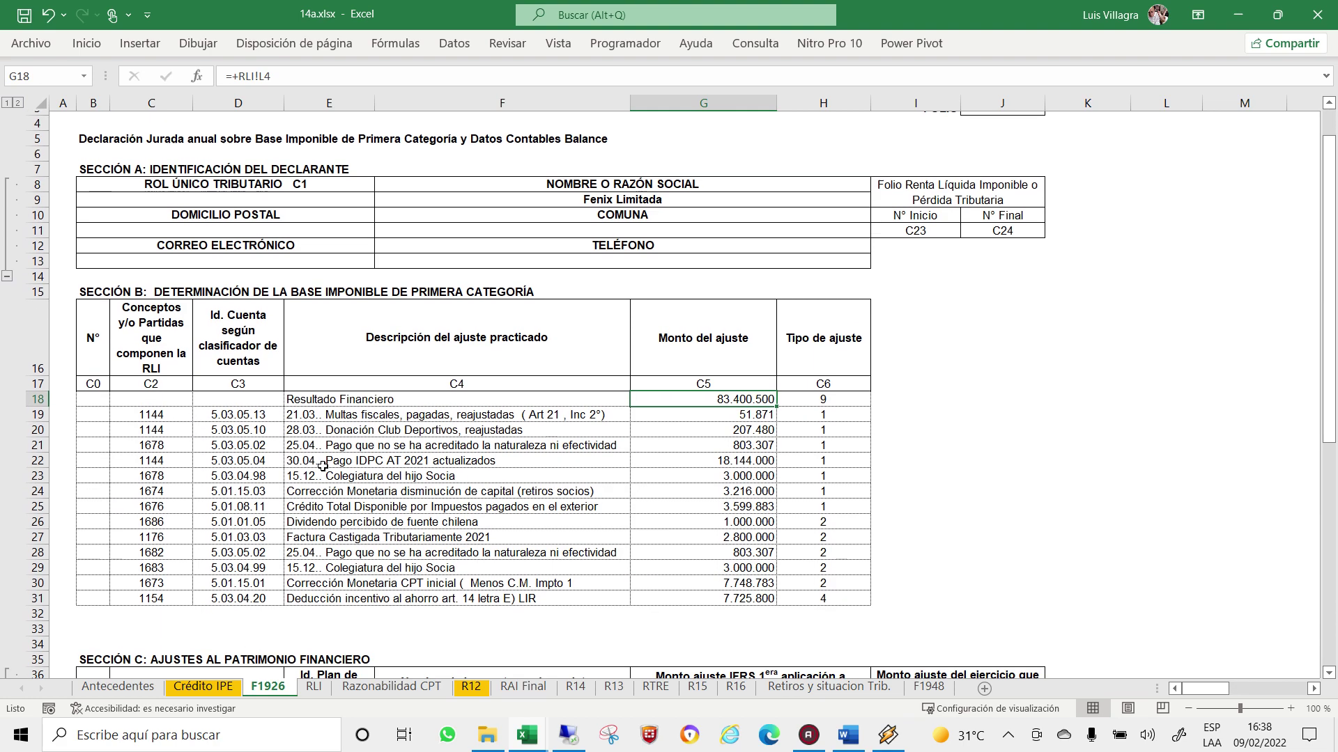
scroll(339, 442, "down", 2)
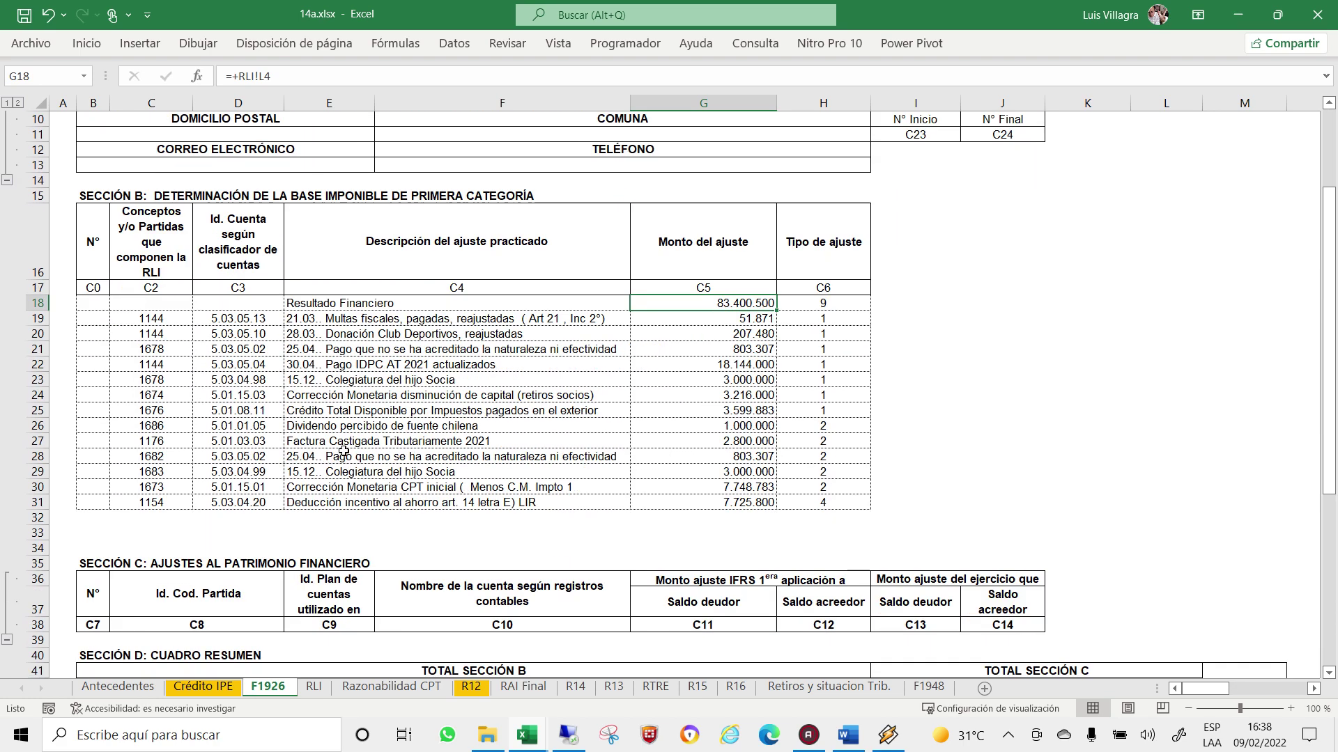
scroll(361, 412, "down", 1)
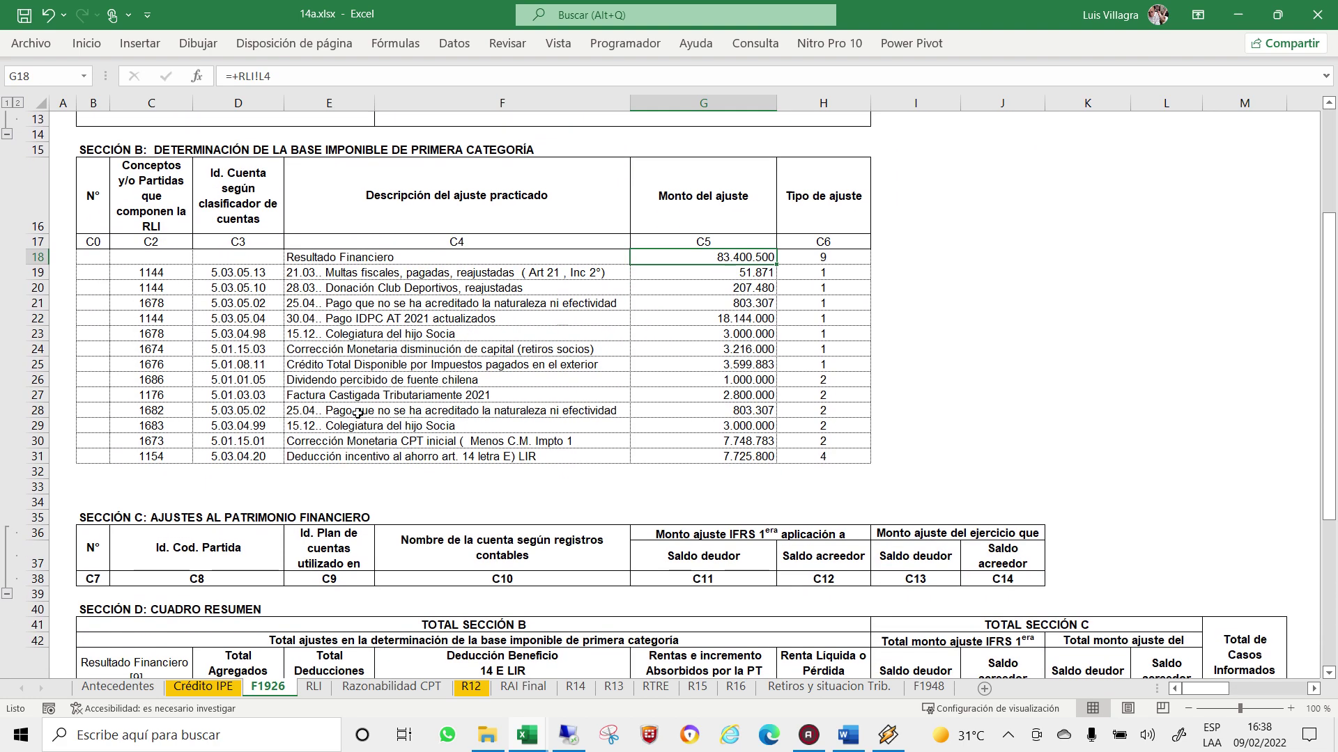
left_click(363, 350)
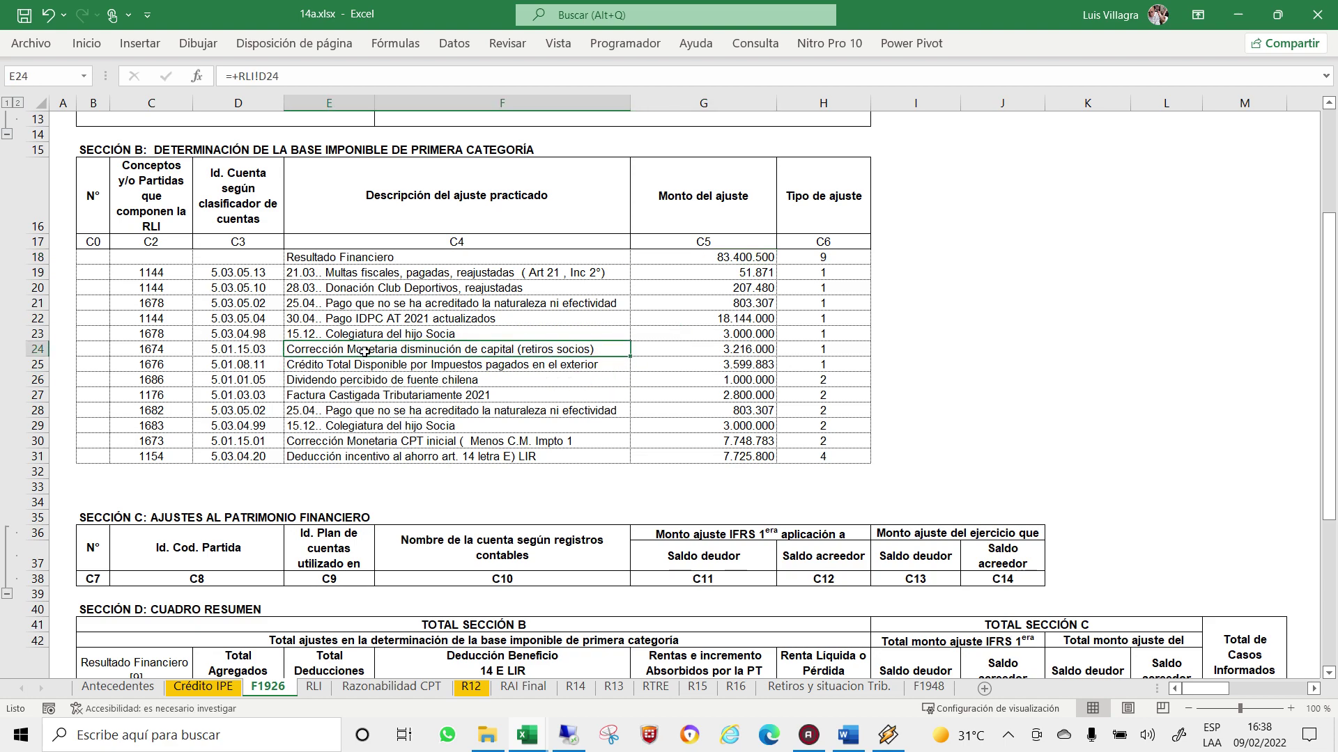
left_click(168, 285)
left_click(220, 274)
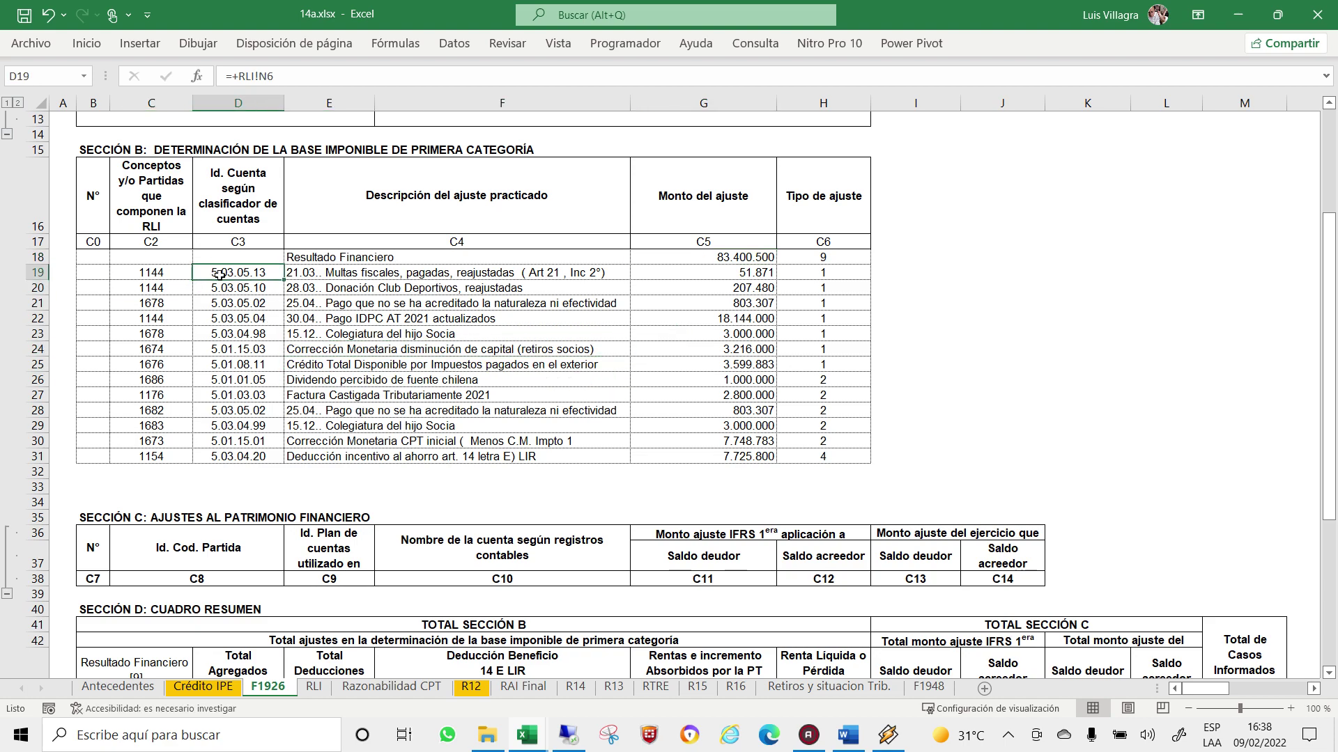
left_click(321, 280)
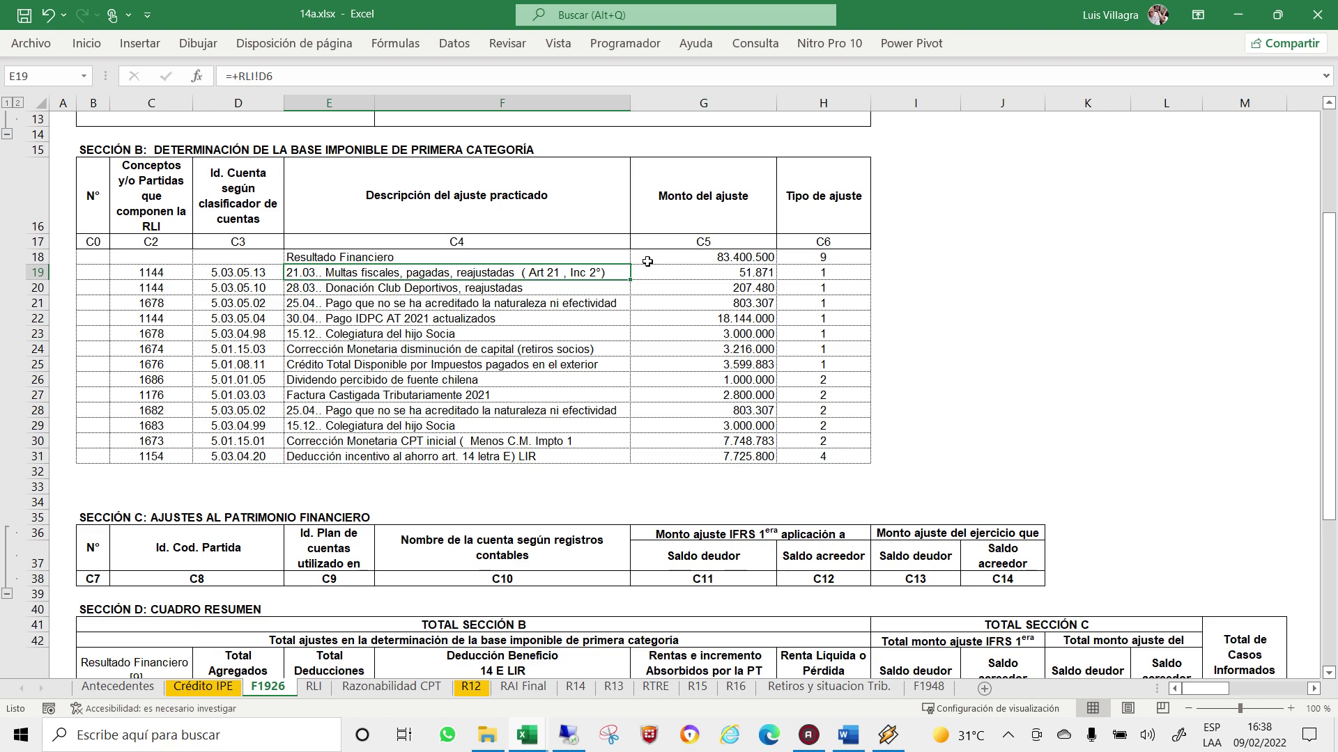
left_click(721, 255)
left_click(464, 331)
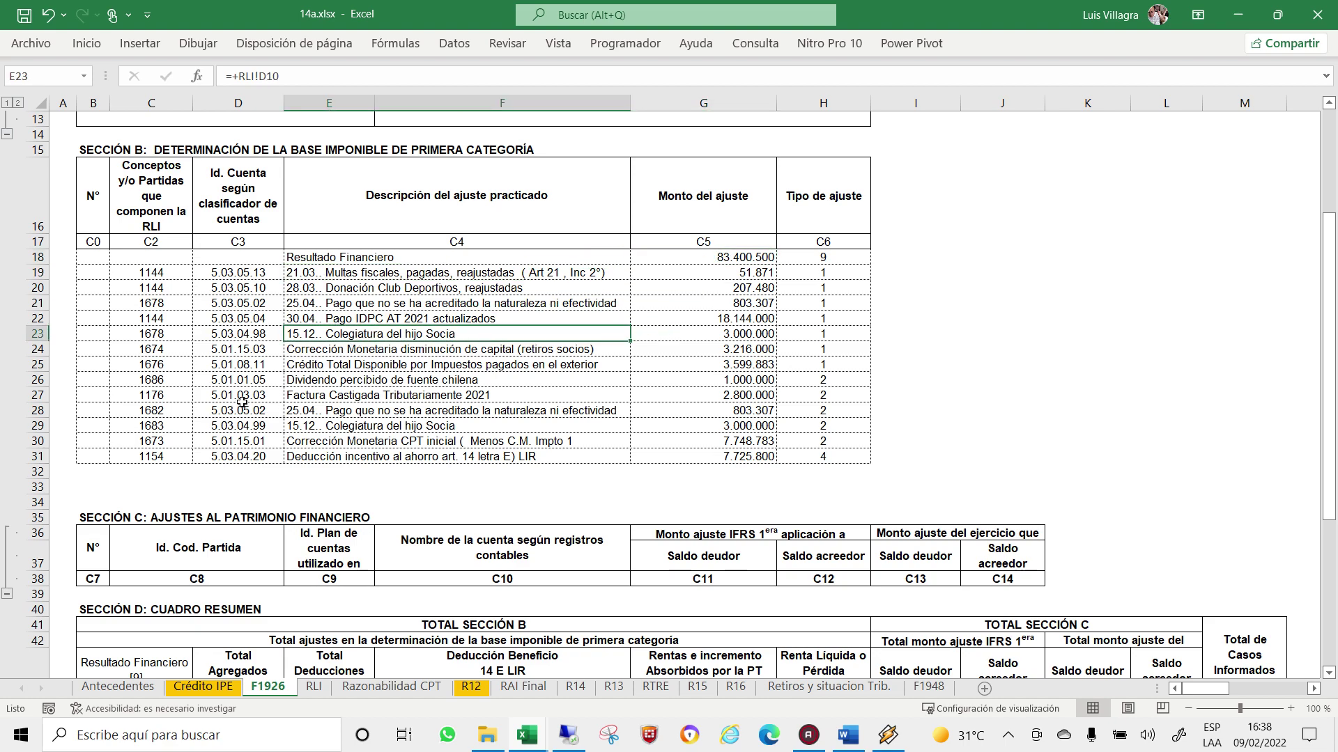
Collapse and re-expand the grouped header rows, then compare with RLI's C11 code formula.
left_click(8, 135)
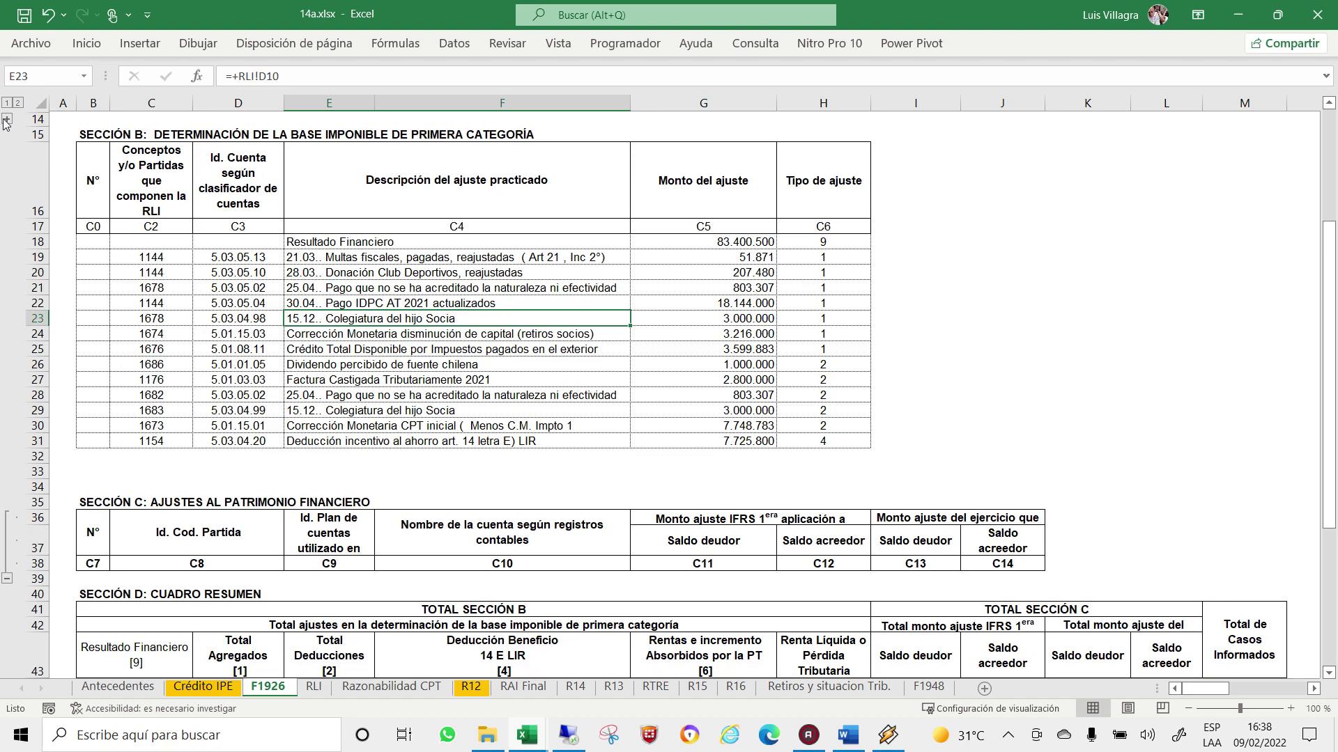
left_click(6, 120)
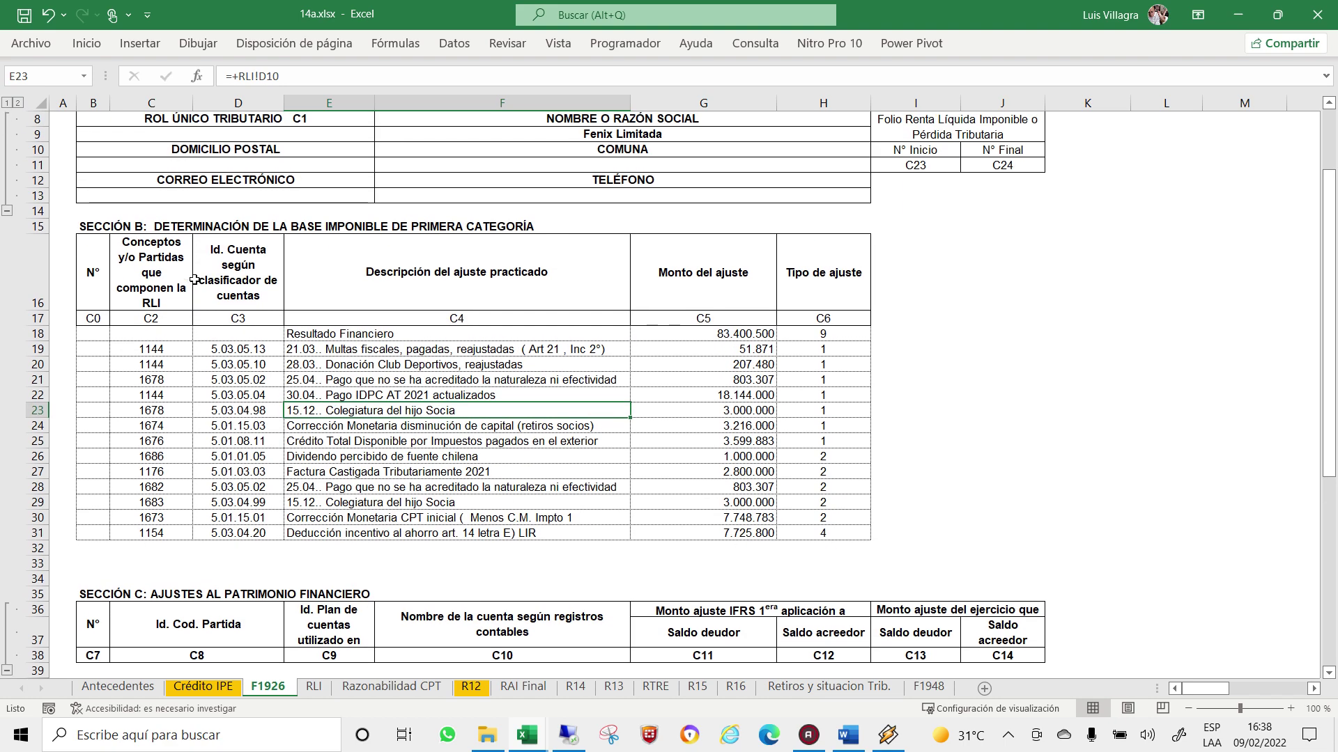
scroll(188, 279, "up", 3)
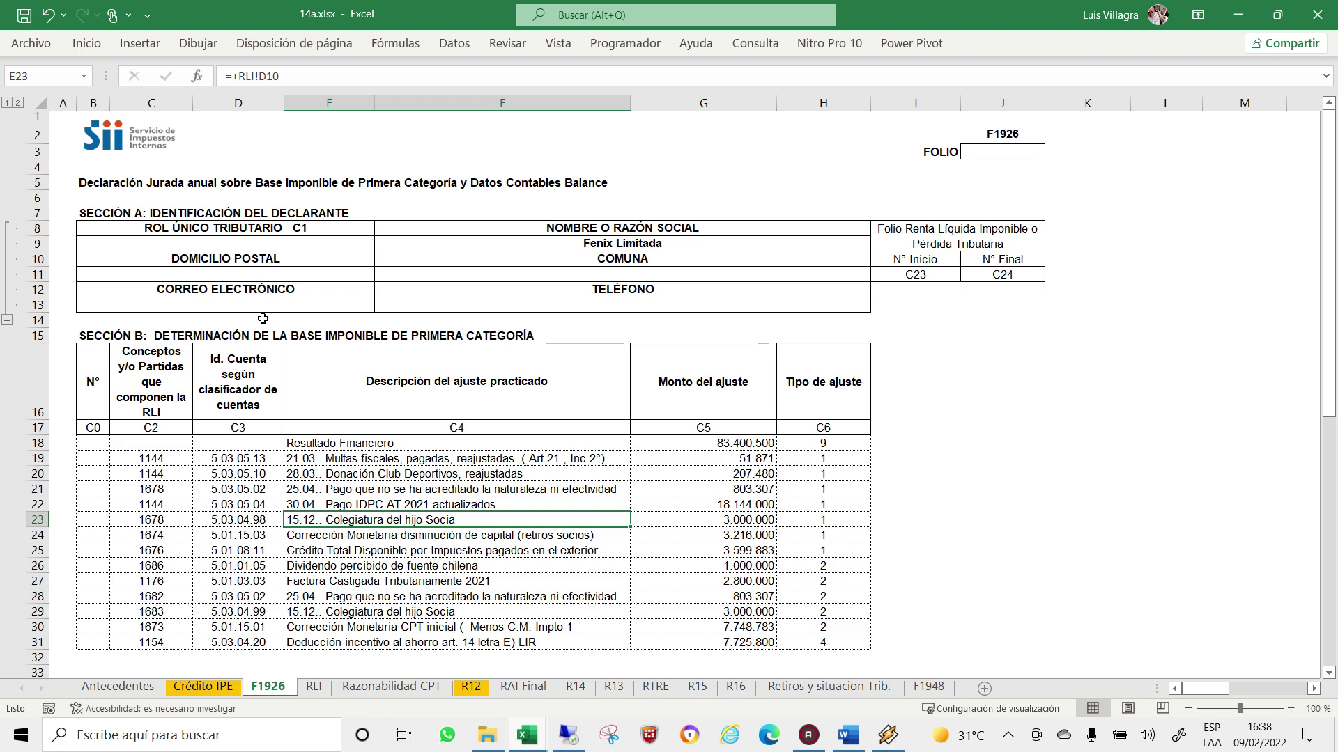
scroll(331, 418, "down", 1)
scroll(331, 418, "down", 3)
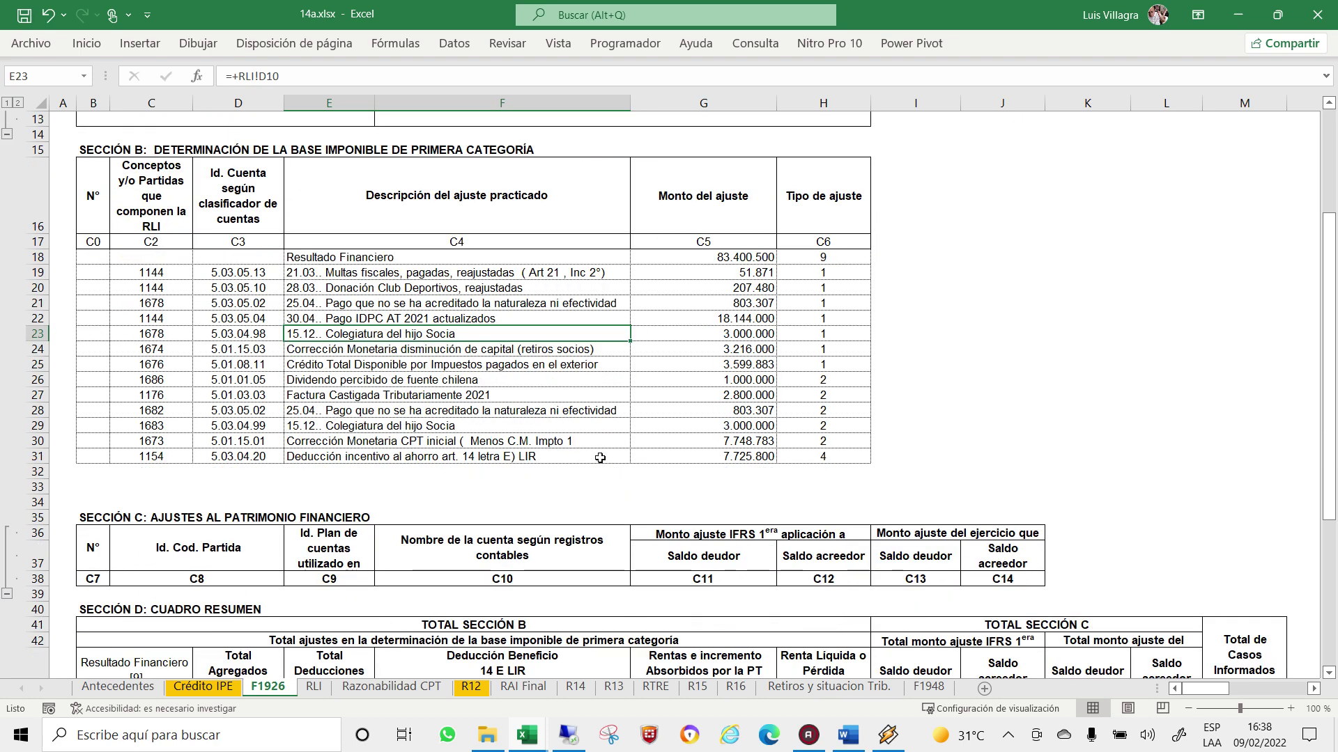
scroll(600, 457, "down", 1)
scroll(592, 449, "down", 3)
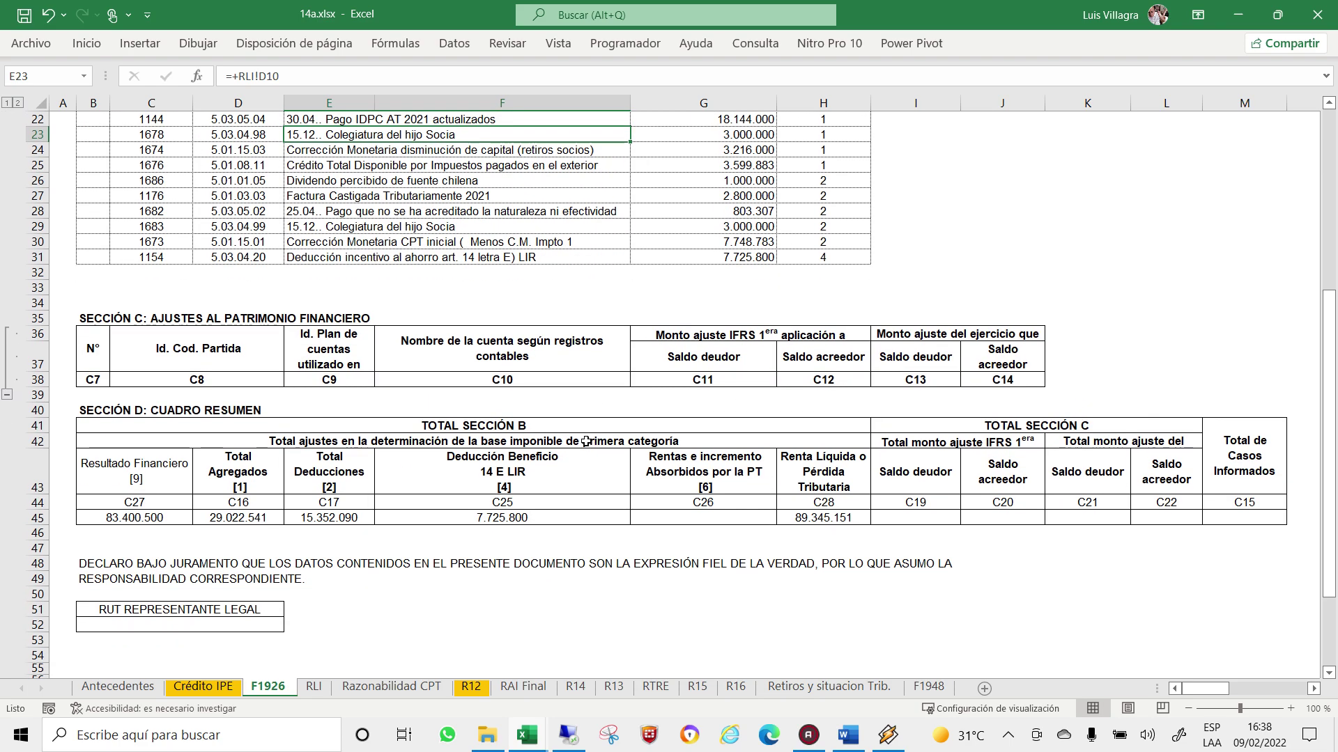
scroll(586, 441, "up", 1)
scroll(586, 441, "up", 3)
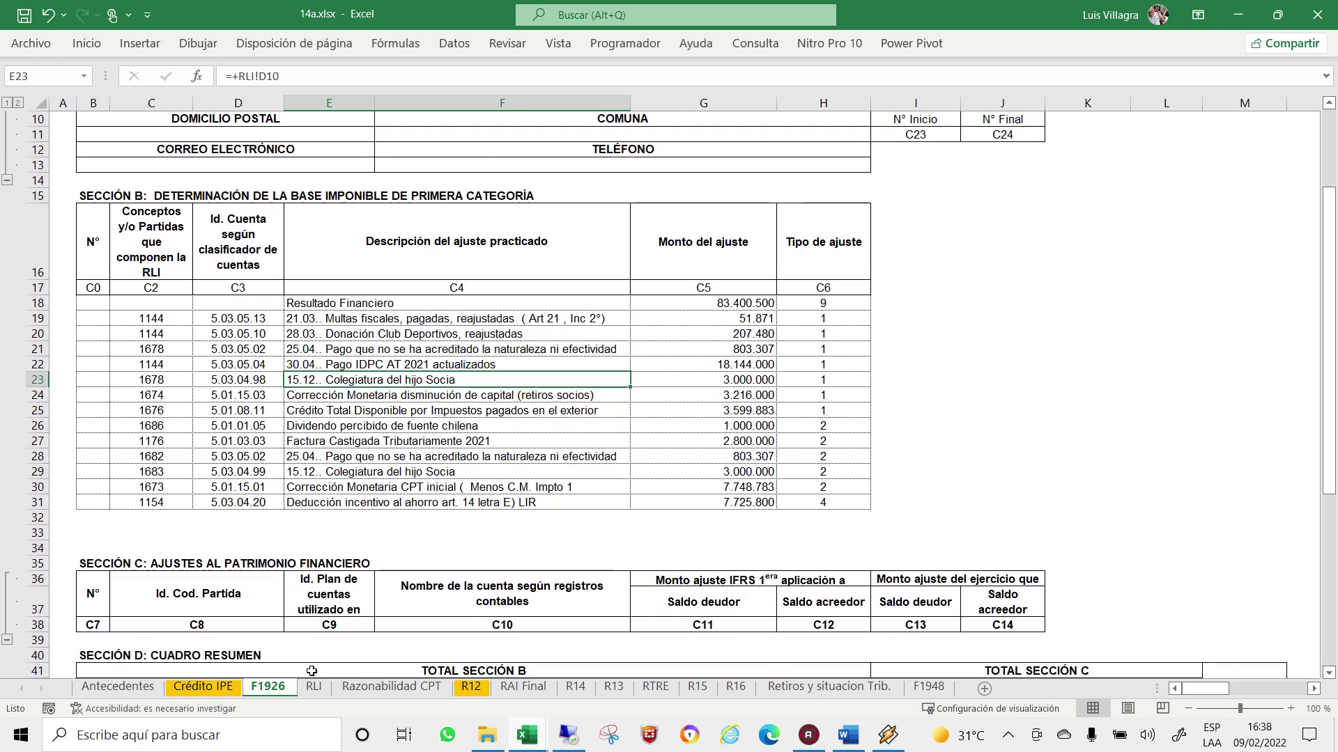
left_click(314, 687)
left_click(95, 214)
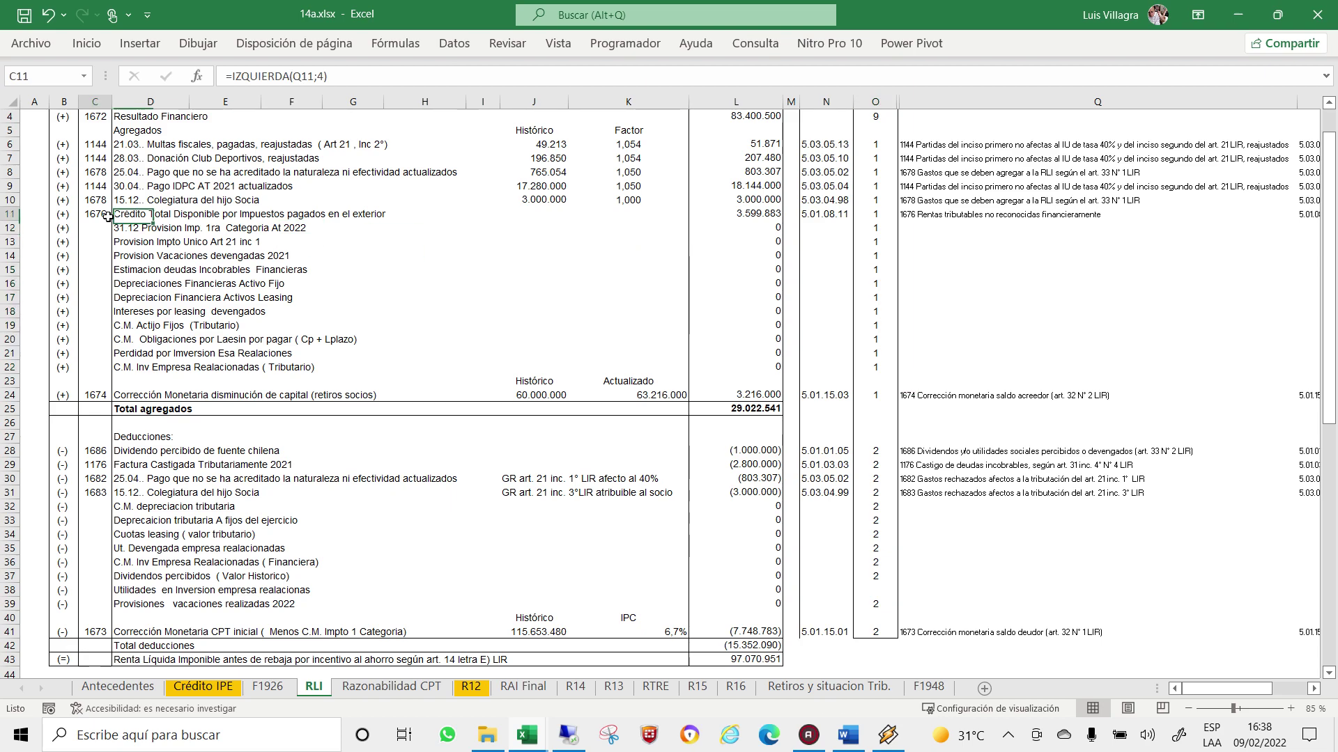
left_click(277, 688)
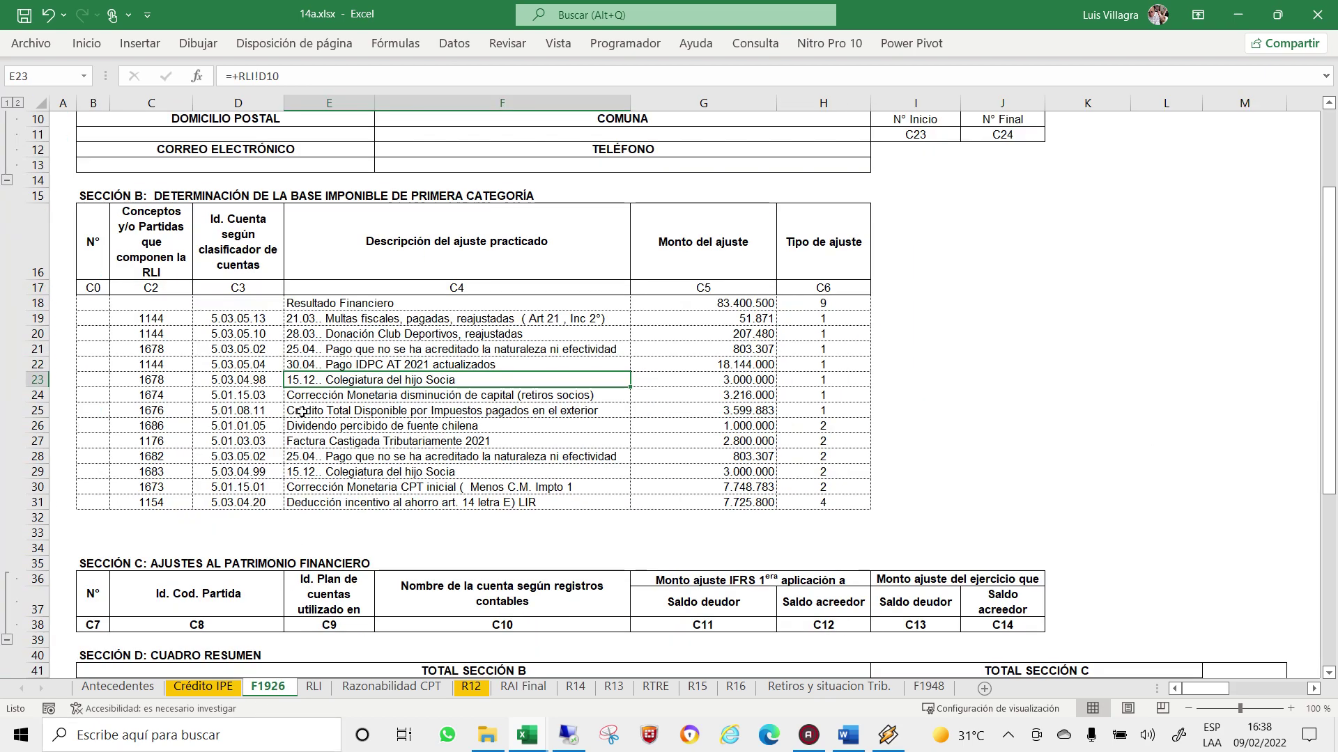
left_click_drag(35, 426, 46, 527)
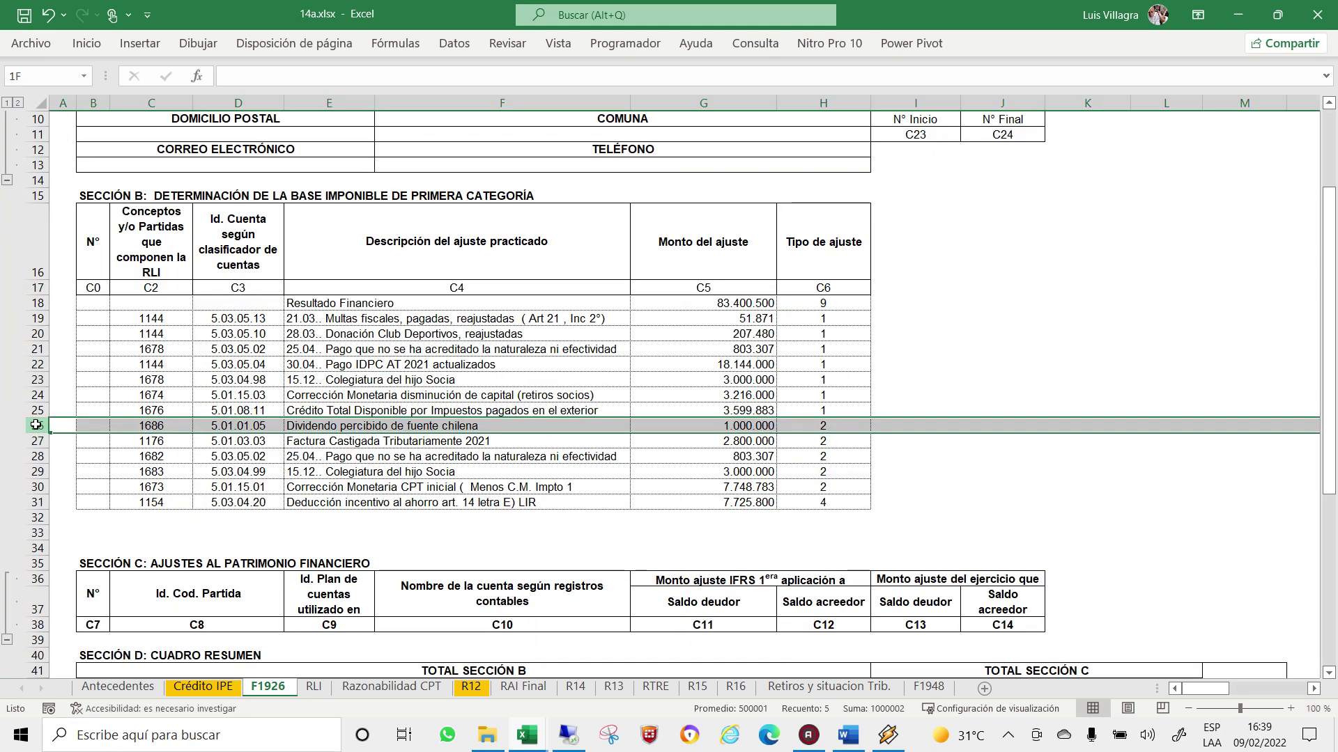
right_click(46, 527)
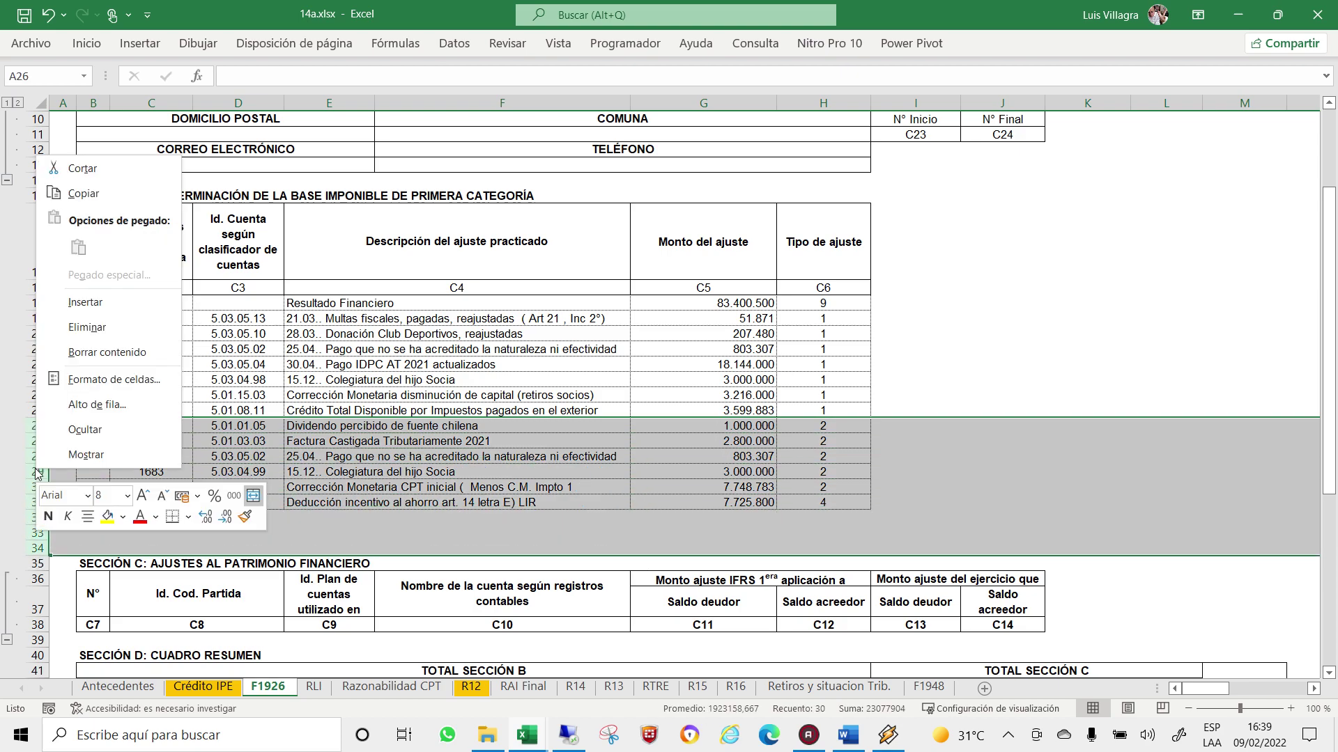
left_click(105, 303)
left_click(154, 411)
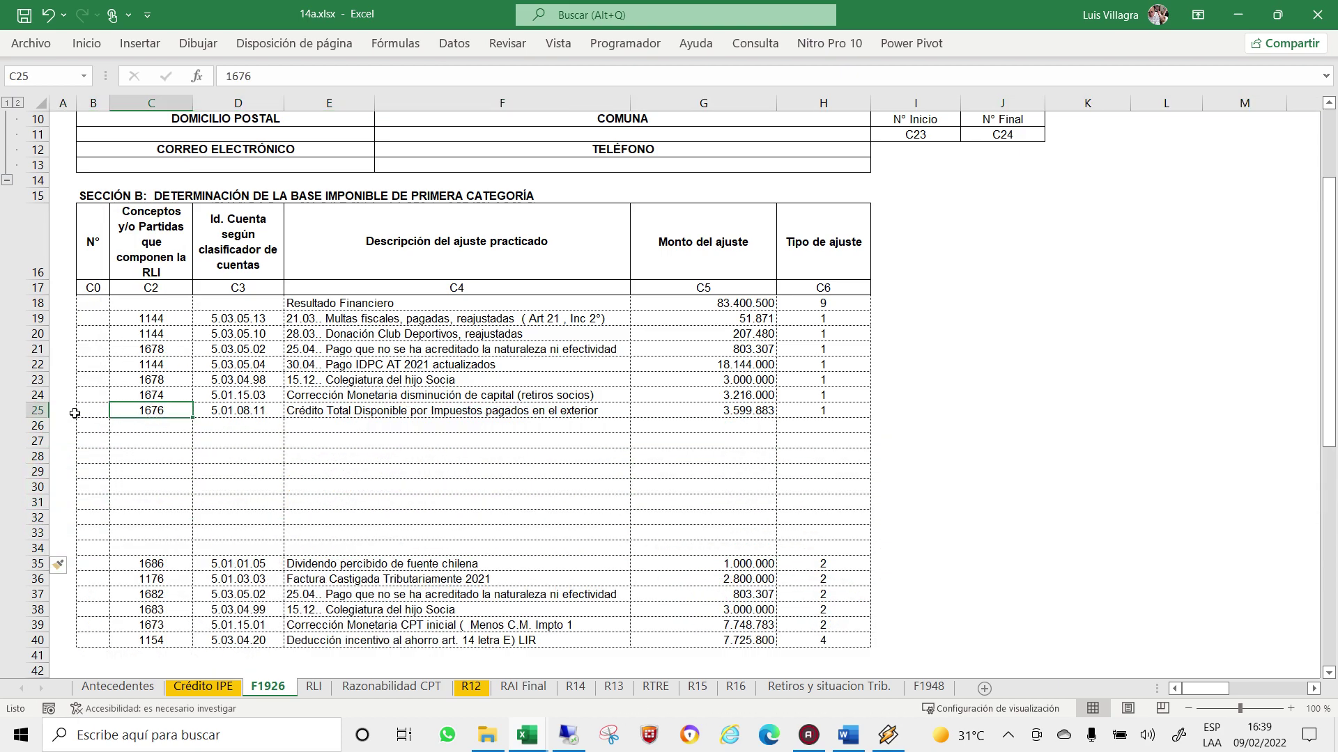
left_click(34, 412)
left_click_drag(50, 418, 80, 522)
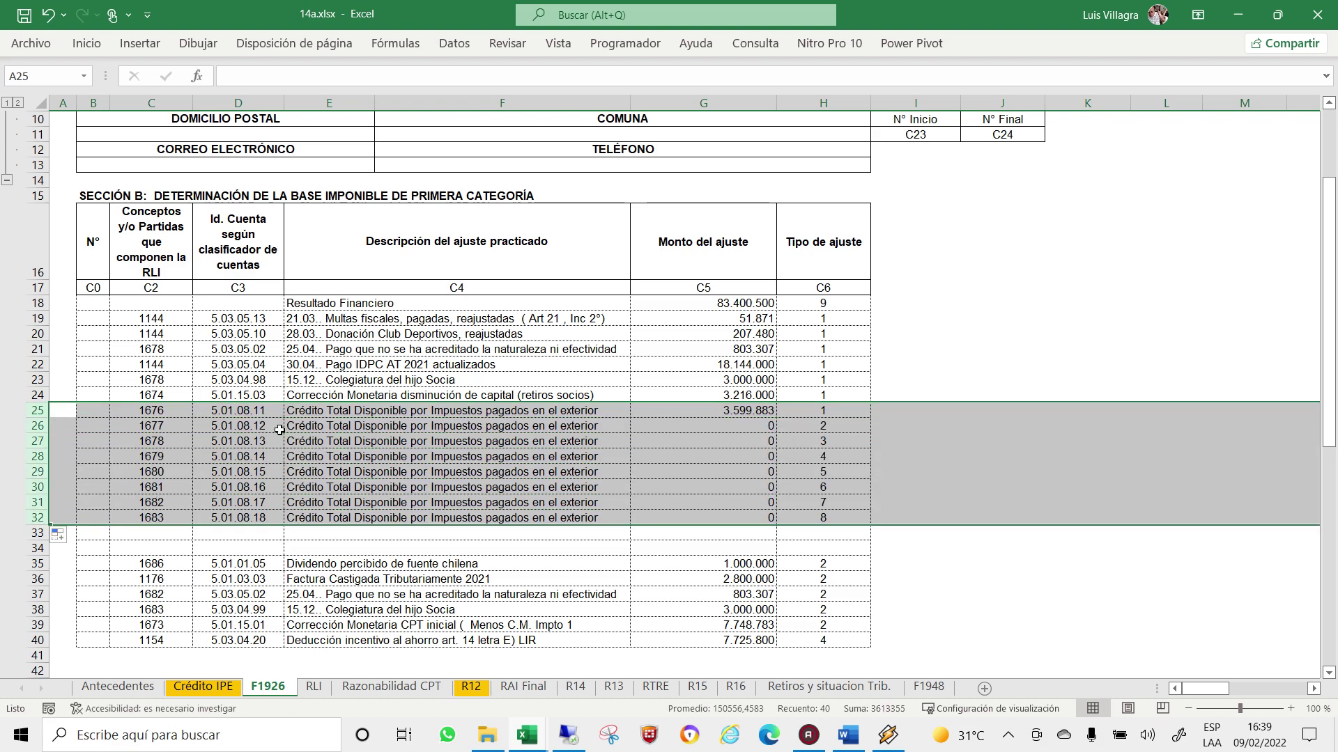
left_click(236, 413)
left_click(177, 412)
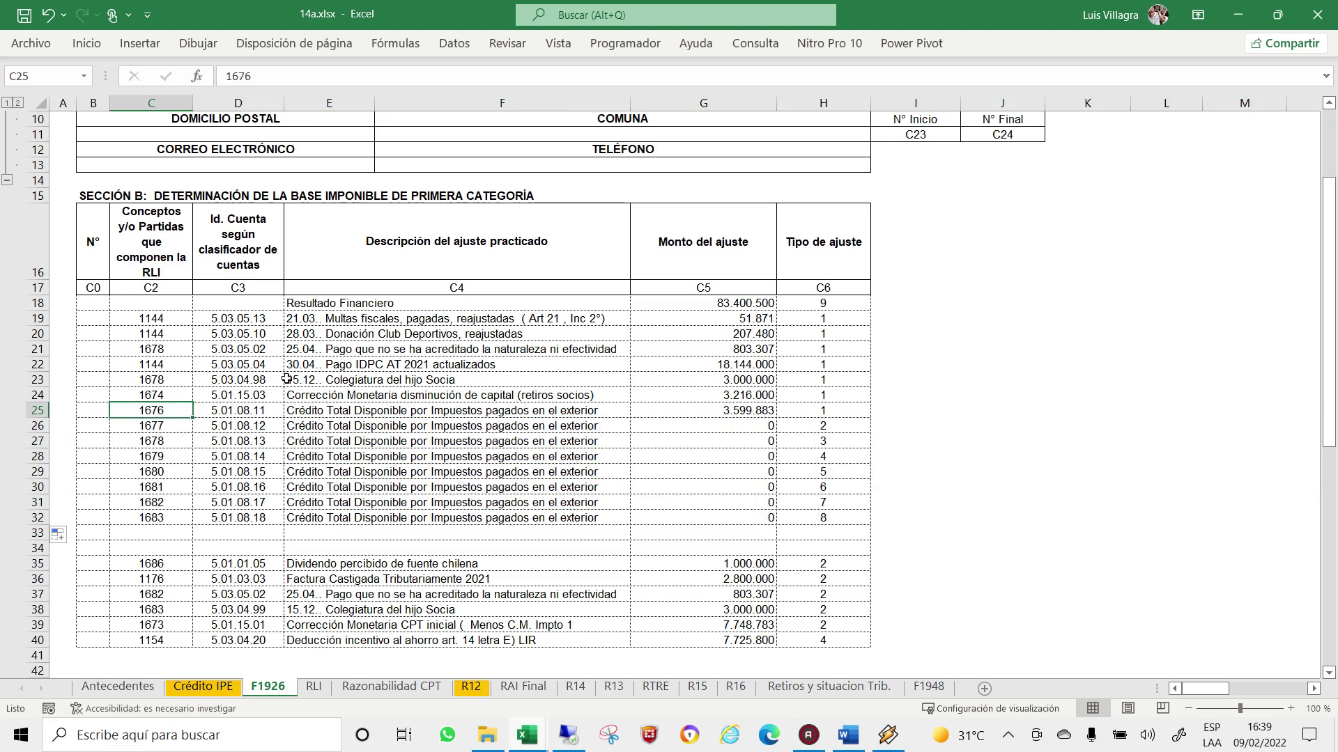
left_click(250, 412)
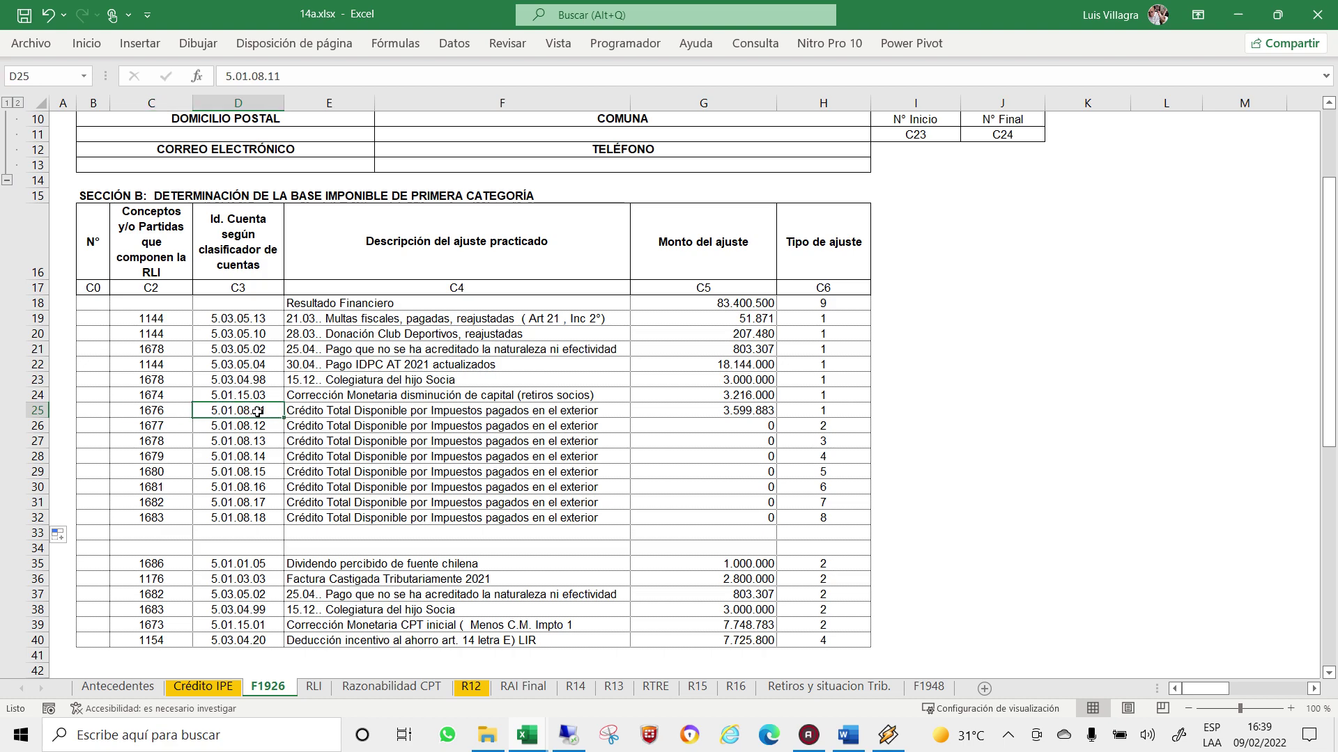
left_click(160, 411)
left_click(224, 411)
left_click(317, 402)
left_click(651, 411)
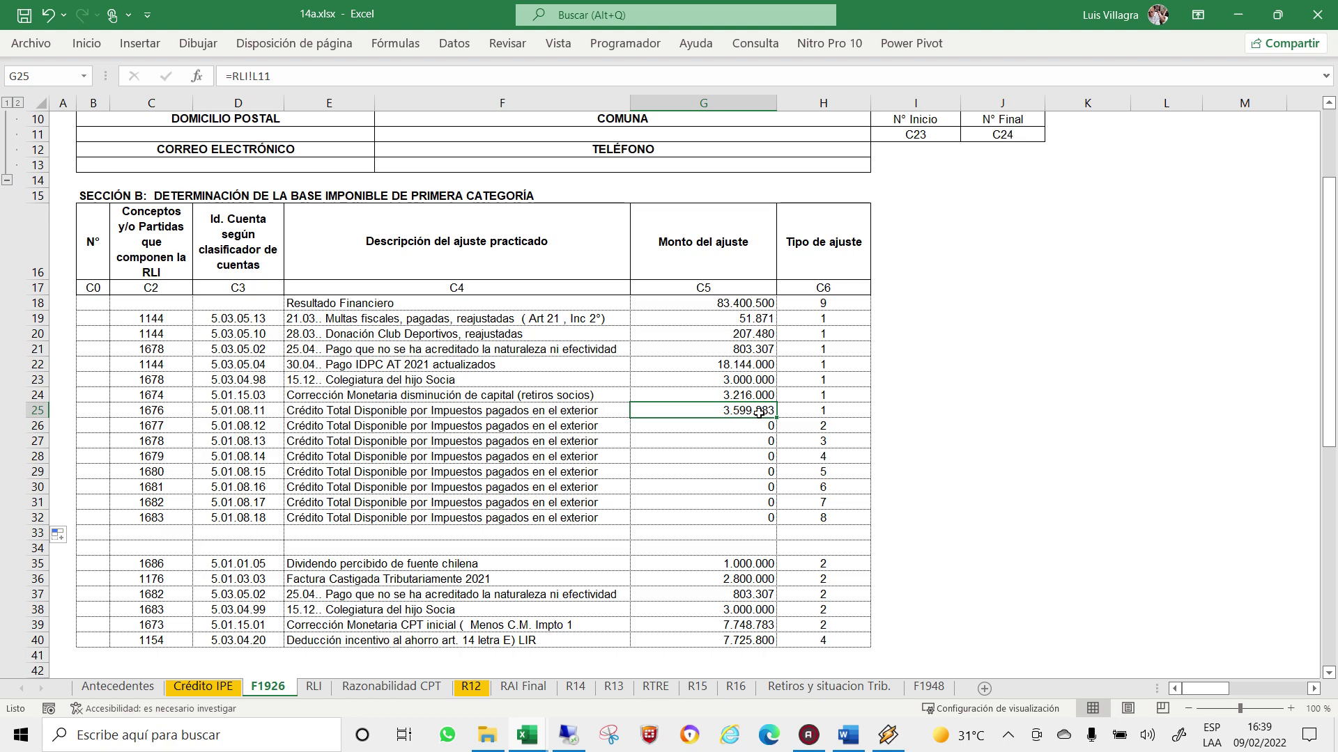
left_click(767, 395)
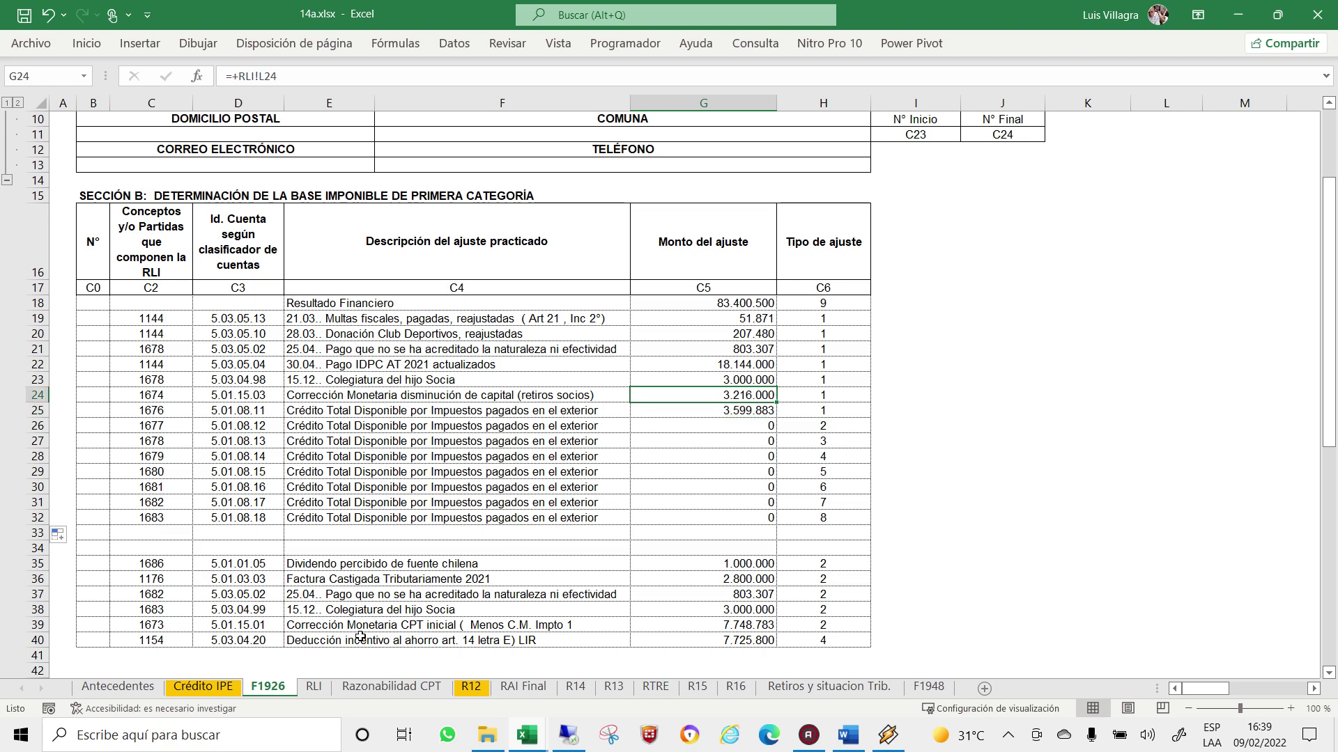
Copy the RLI-linked description formula from E19 down to E32 on F1926.
left_click(314, 689)
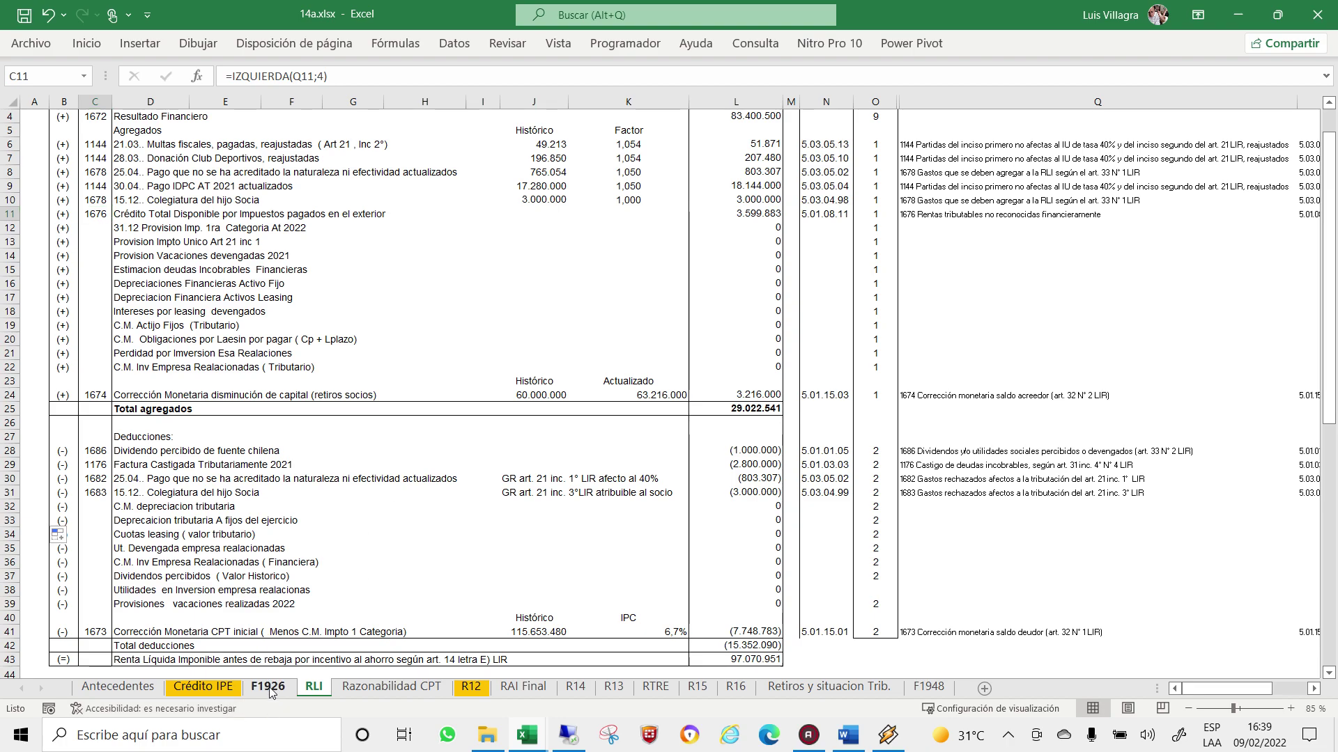
left_click(213, 688)
left_click(268, 688)
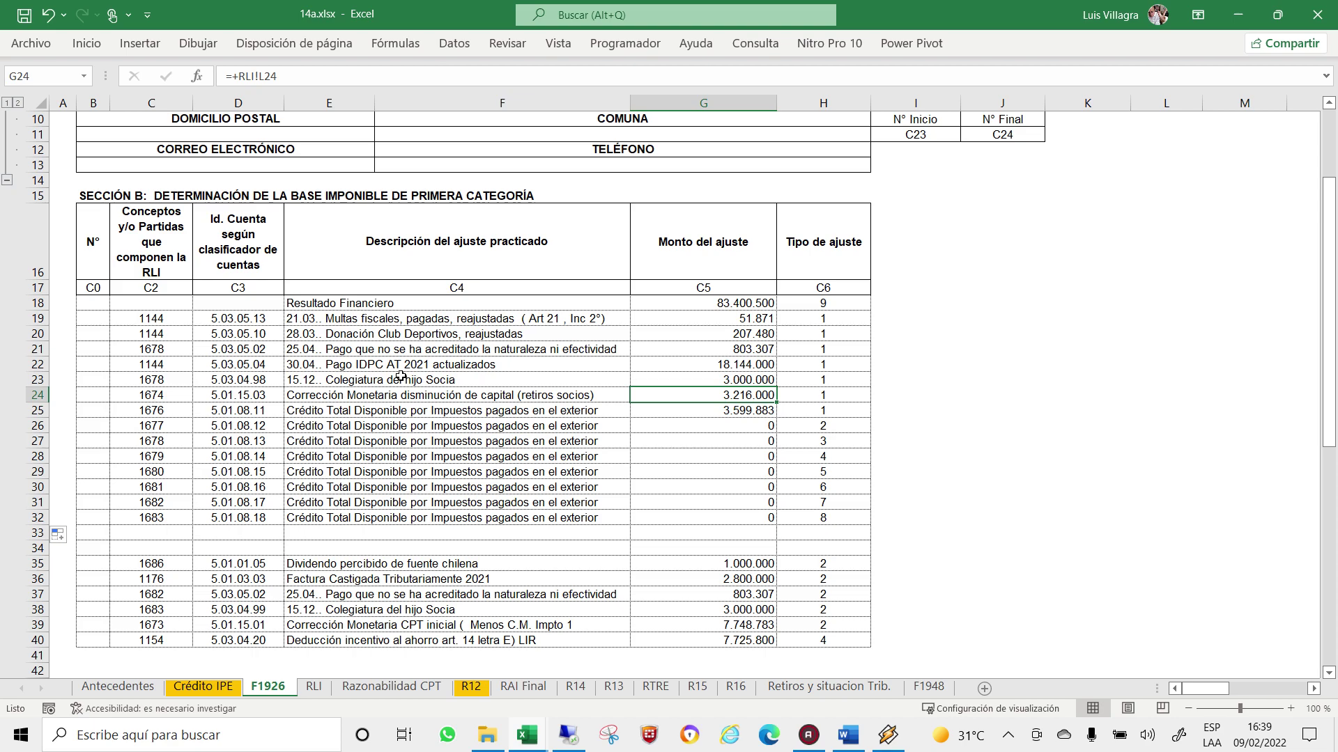
left_click(399, 395)
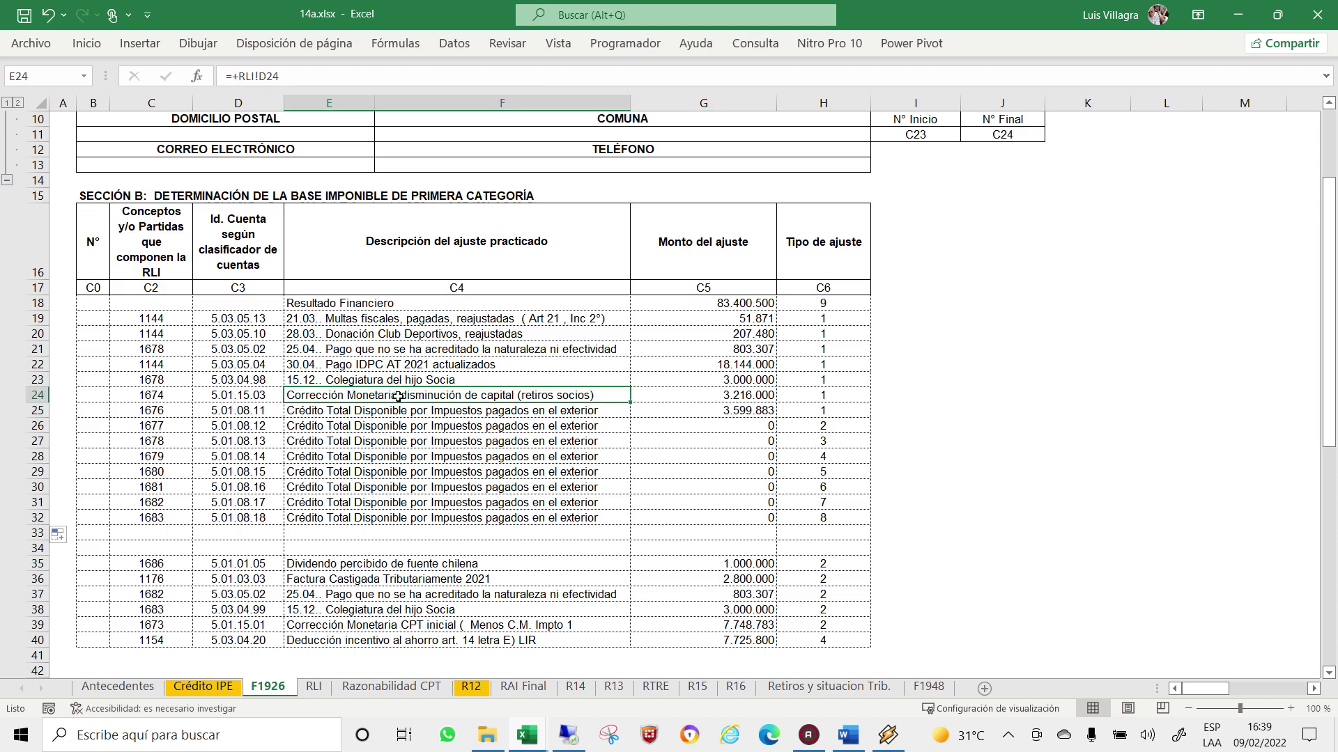
key("Up")
key("Up")
key("Up")
key("Up")
key("Up")
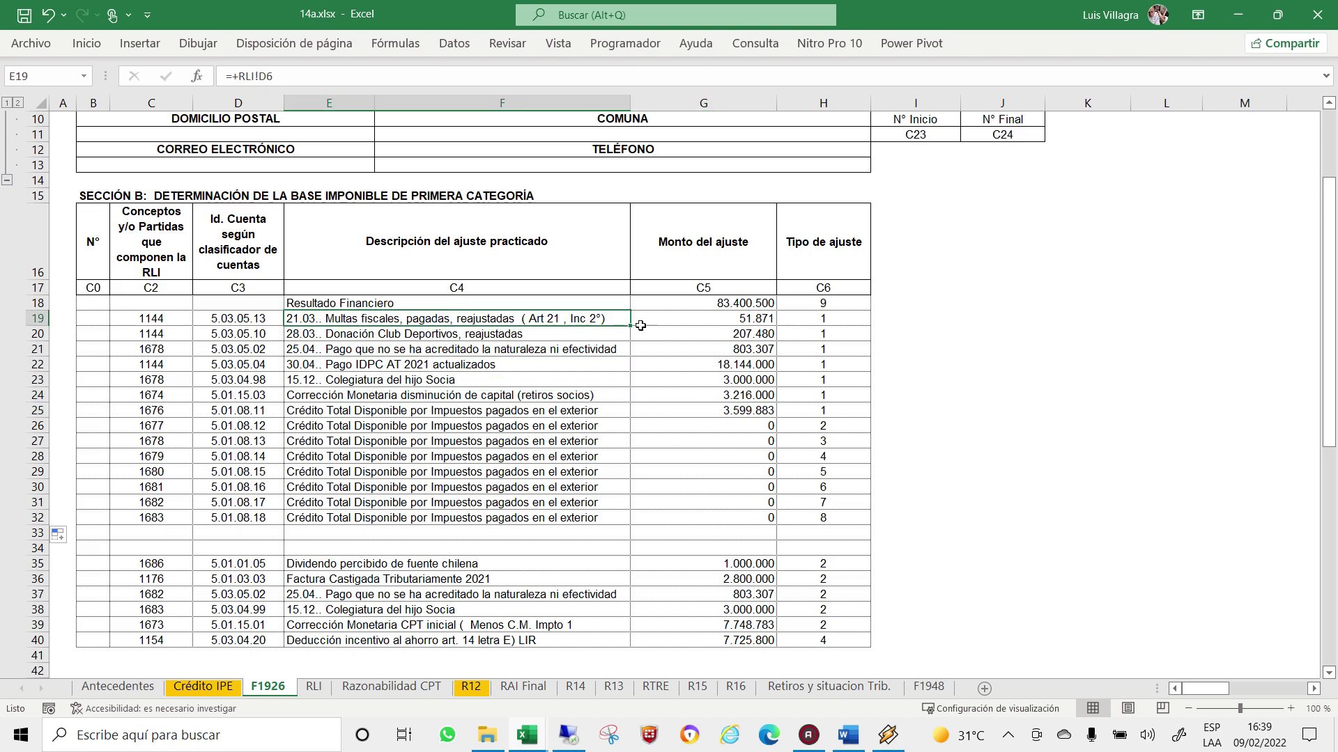
left_click_drag(628, 325, 627, 519)
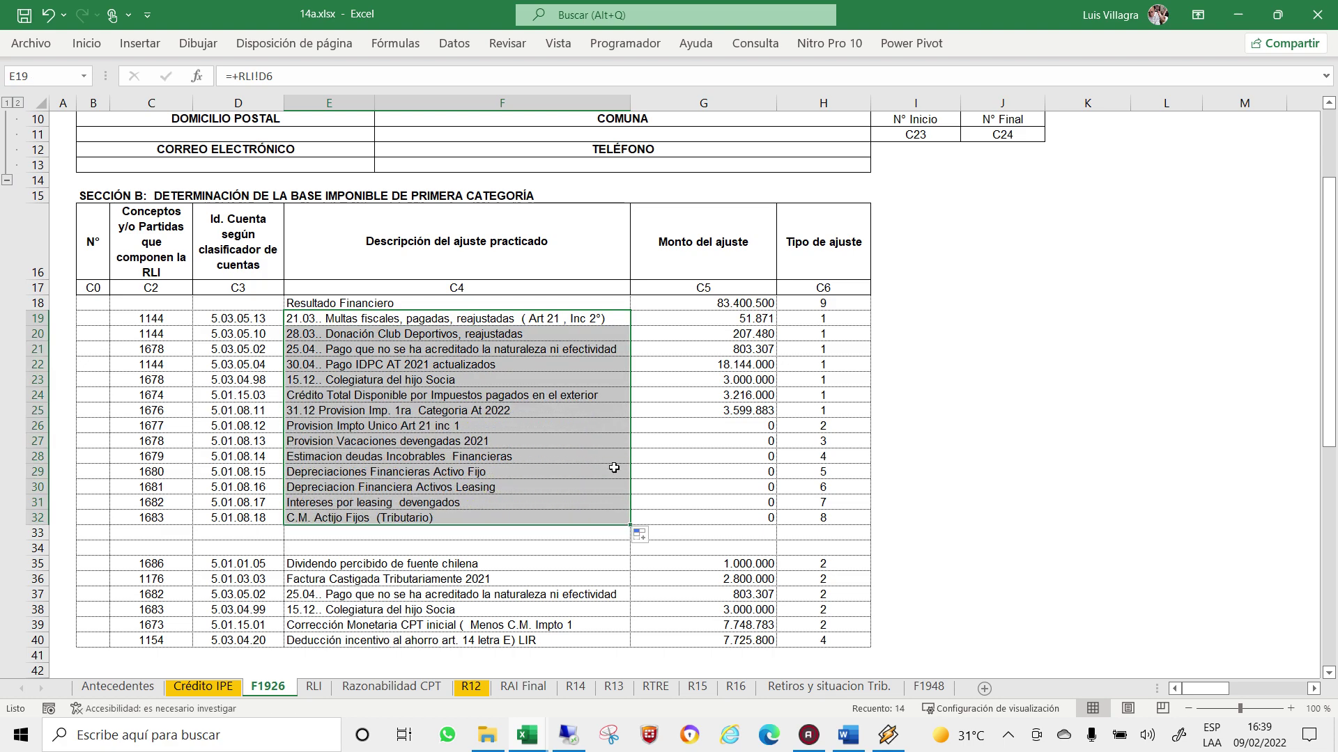
Extend row 32 into row 33, check RLI row 23, then undo the extra fill.
left_click(39, 518)
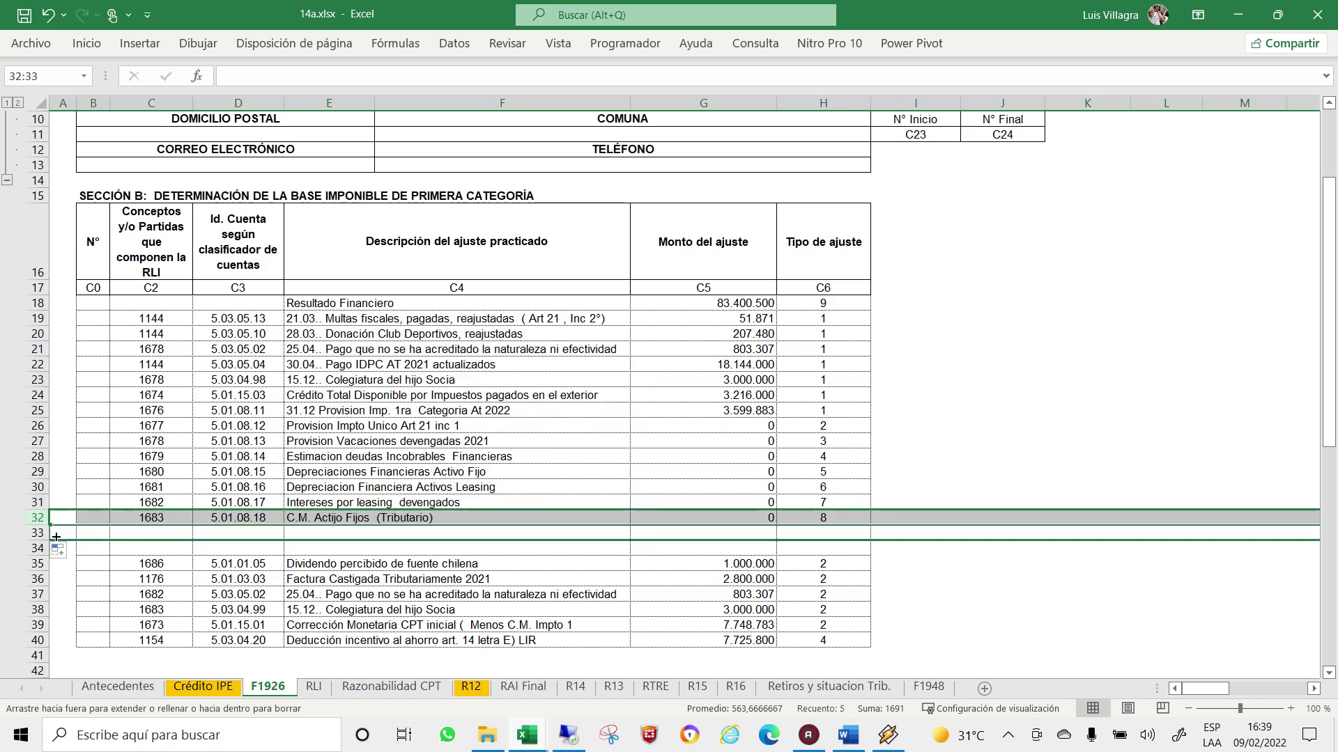
left_click_drag(53, 531, 53, 545)
scroll(204, 372, "down", 4)
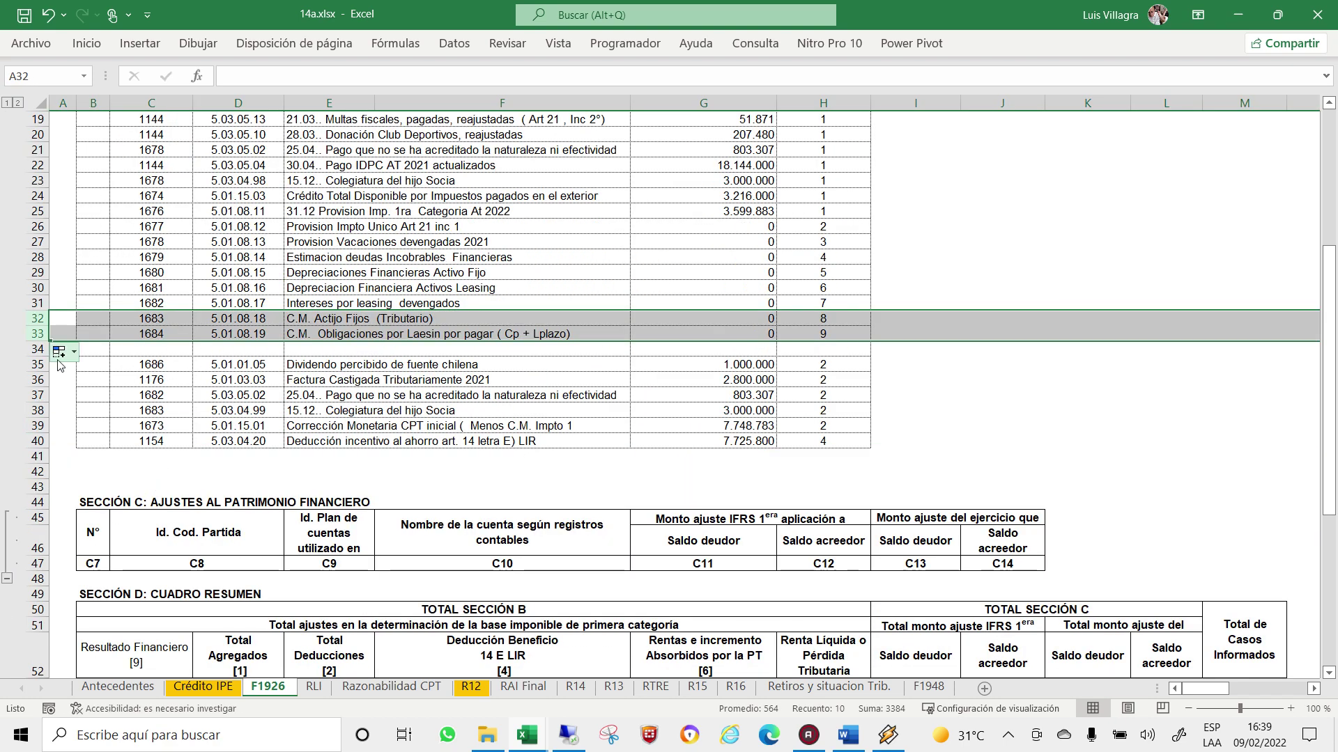
left_click_drag(51, 342, 53, 367)
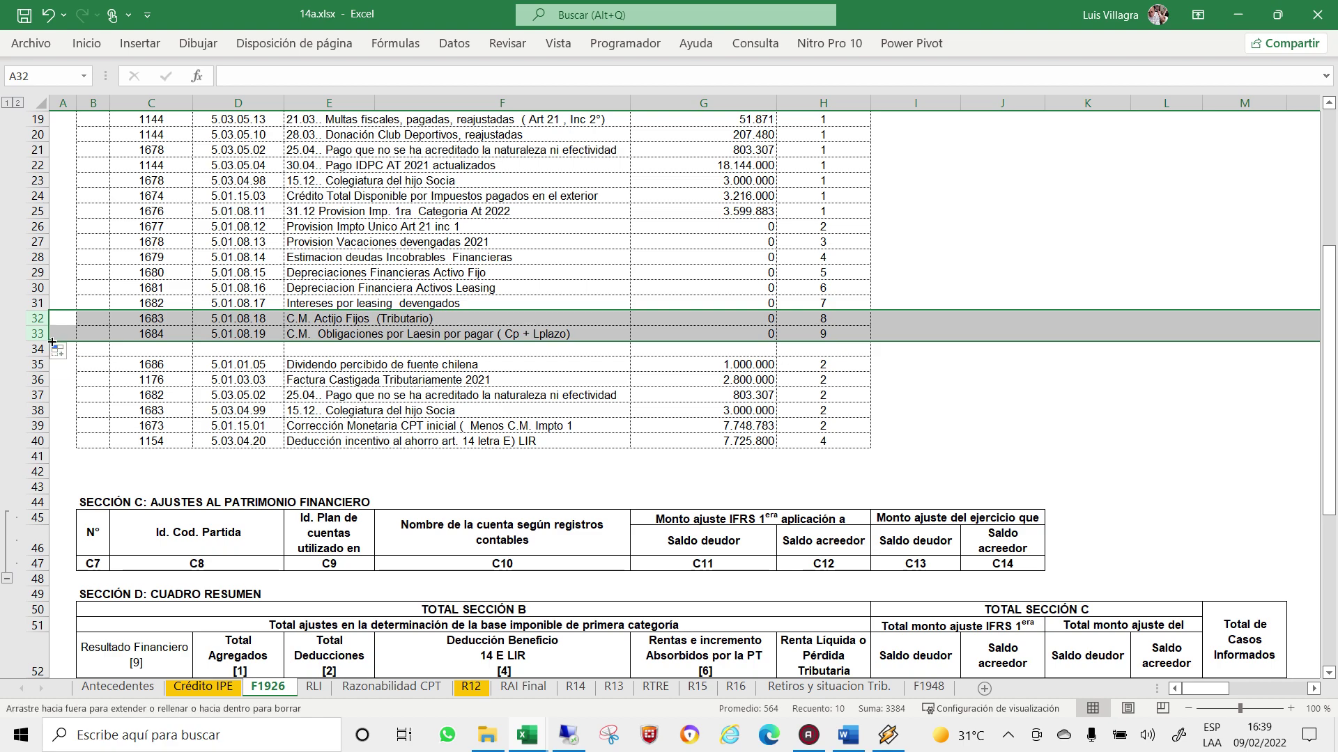
key("Return")
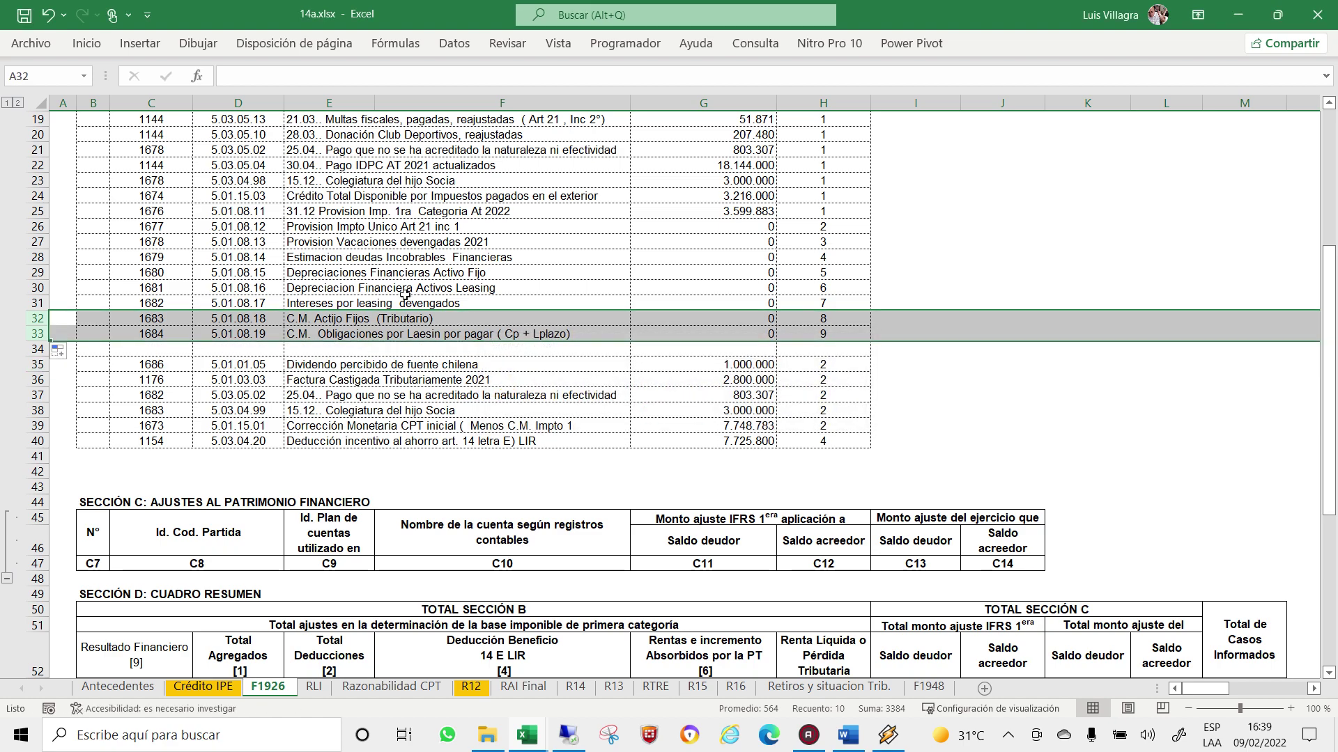
left_click(314, 688)
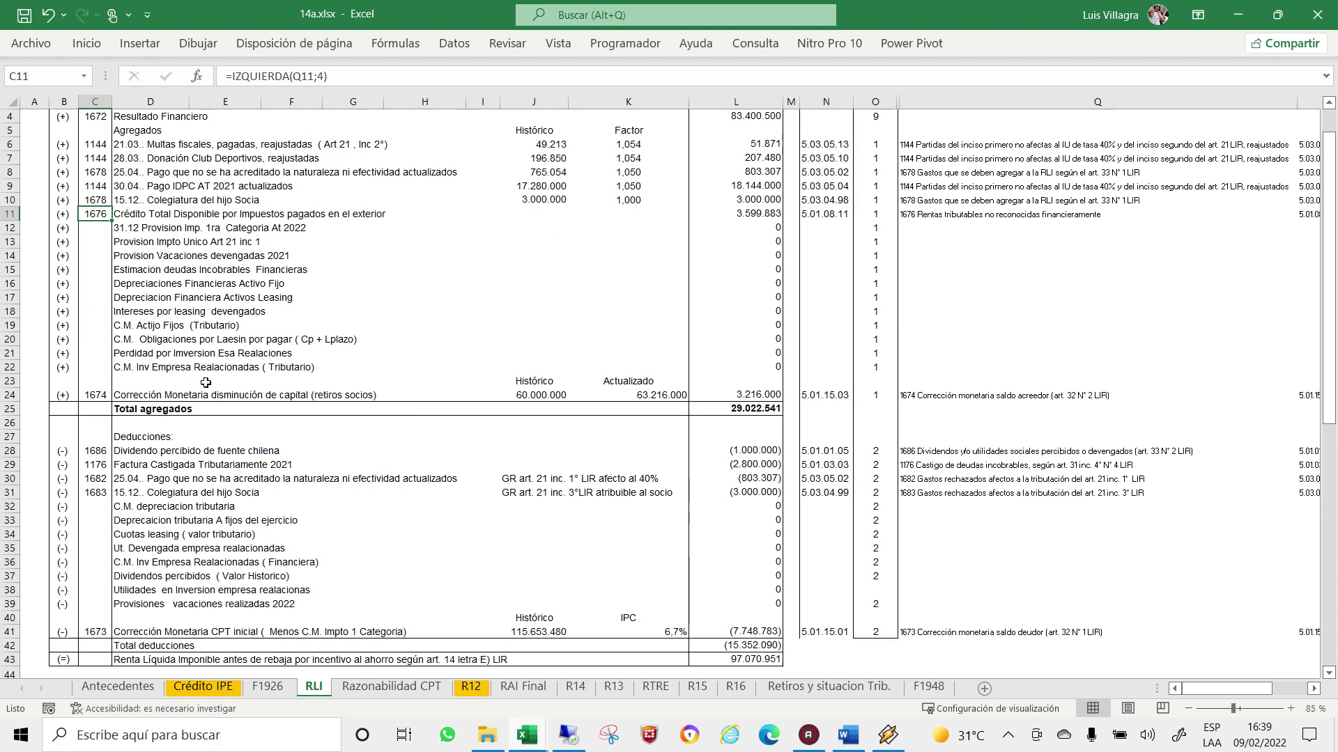
left_click(180, 378)
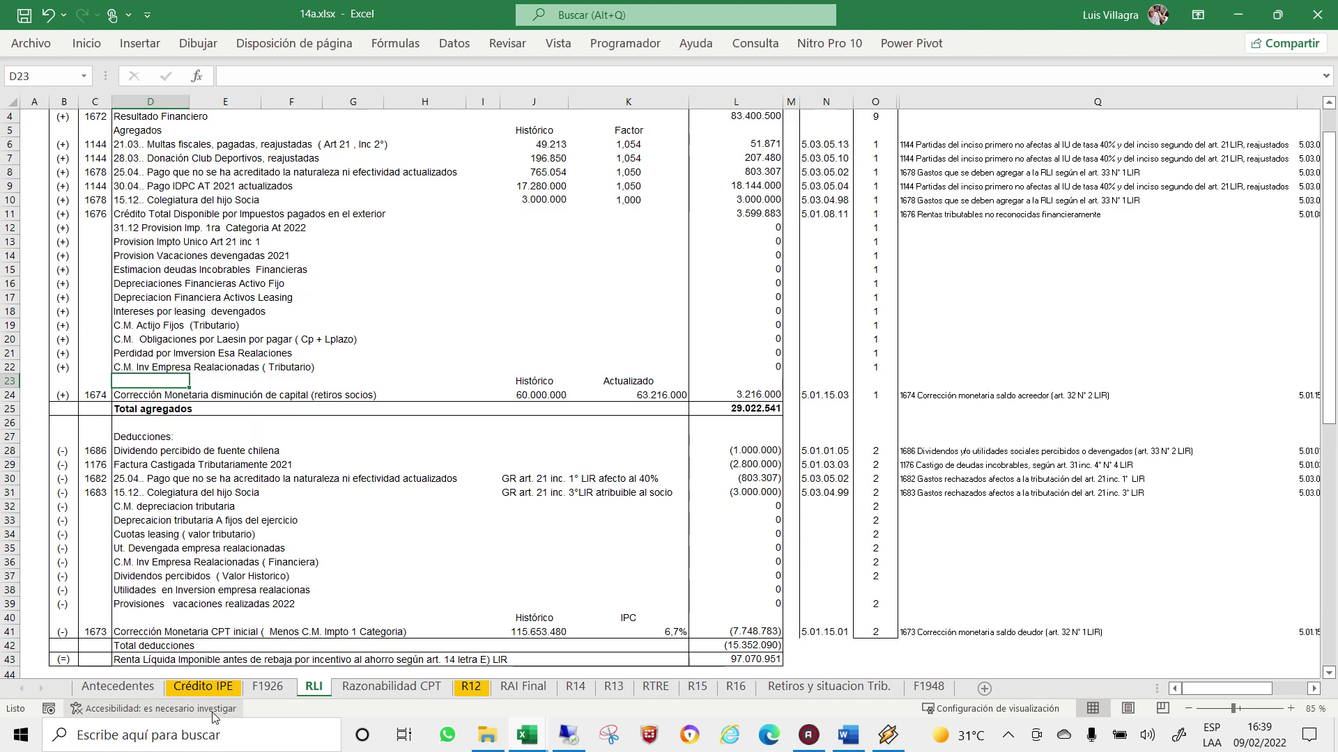
left_click(252, 688)
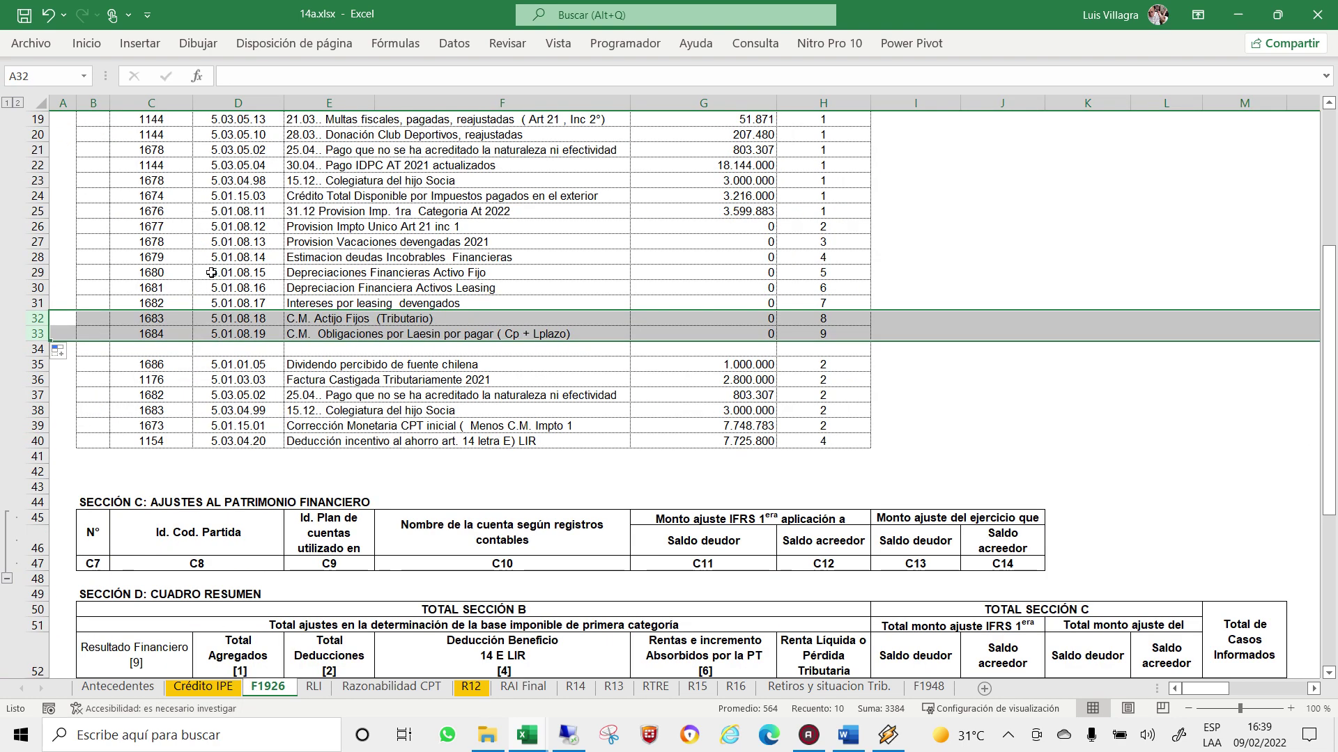
key("ctrl+z")
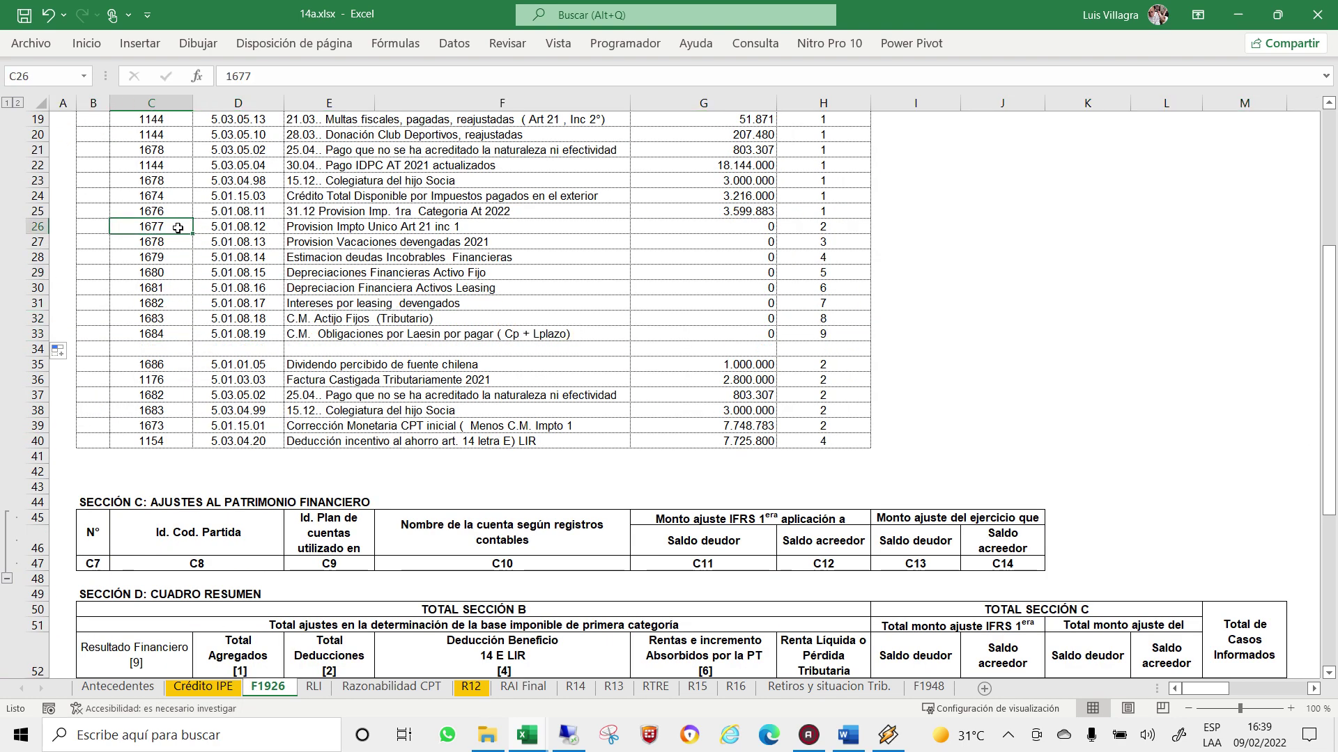
Copy the concept code formula from C22 down through C33.
left_click(162, 196)
left_click(158, 167)
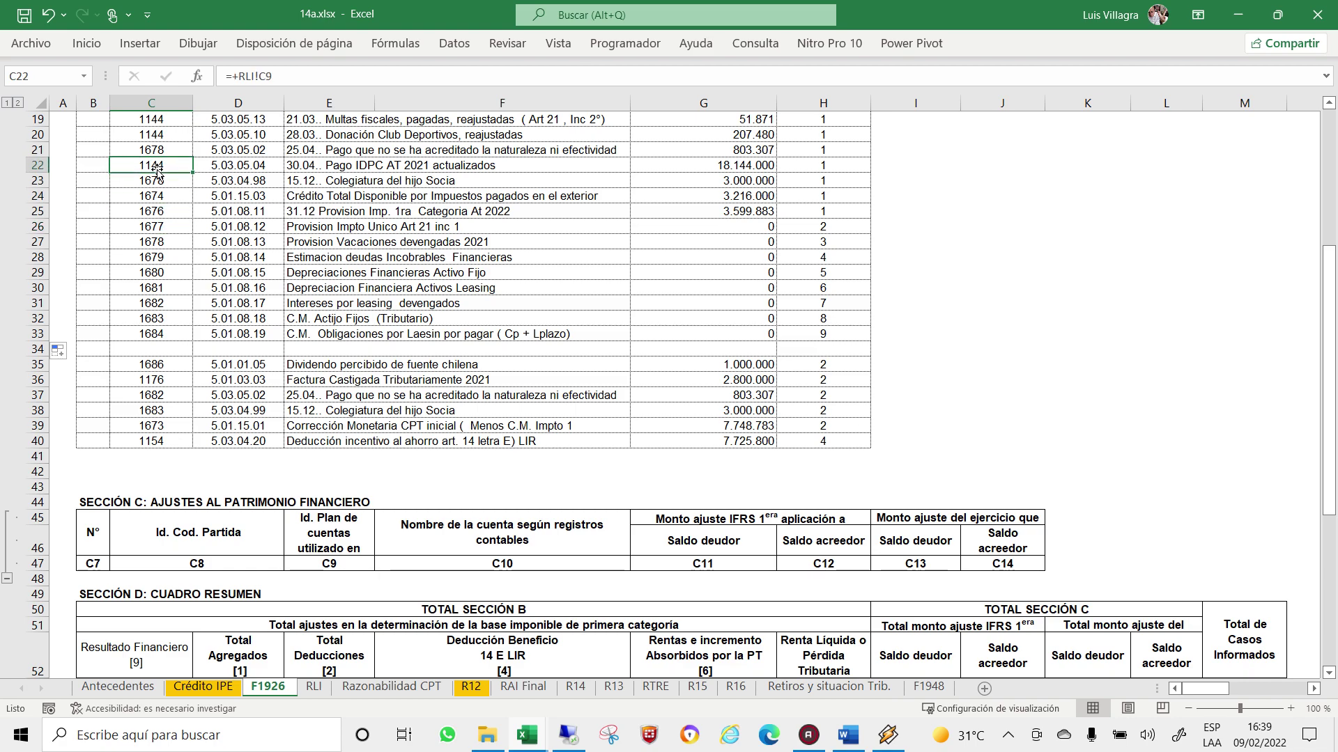
left_click_drag(193, 173, 195, 334)
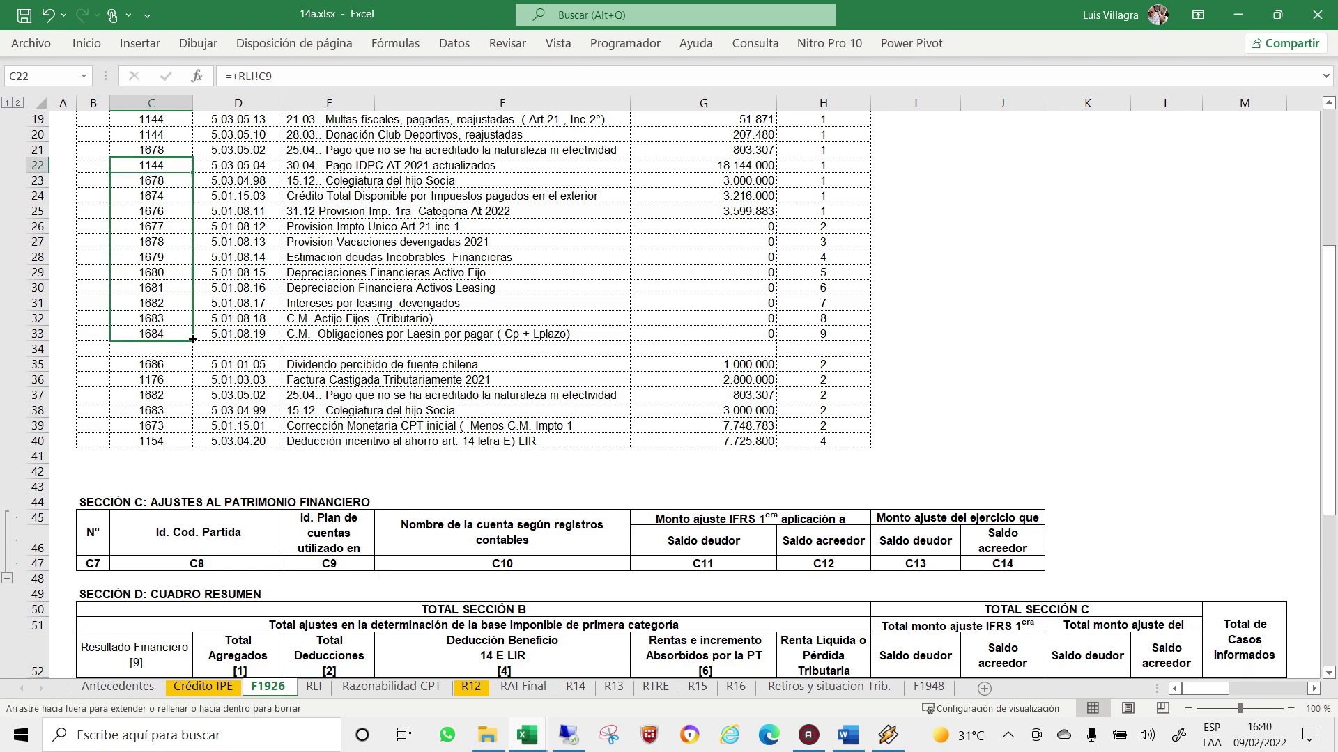
left_click(149, 291)
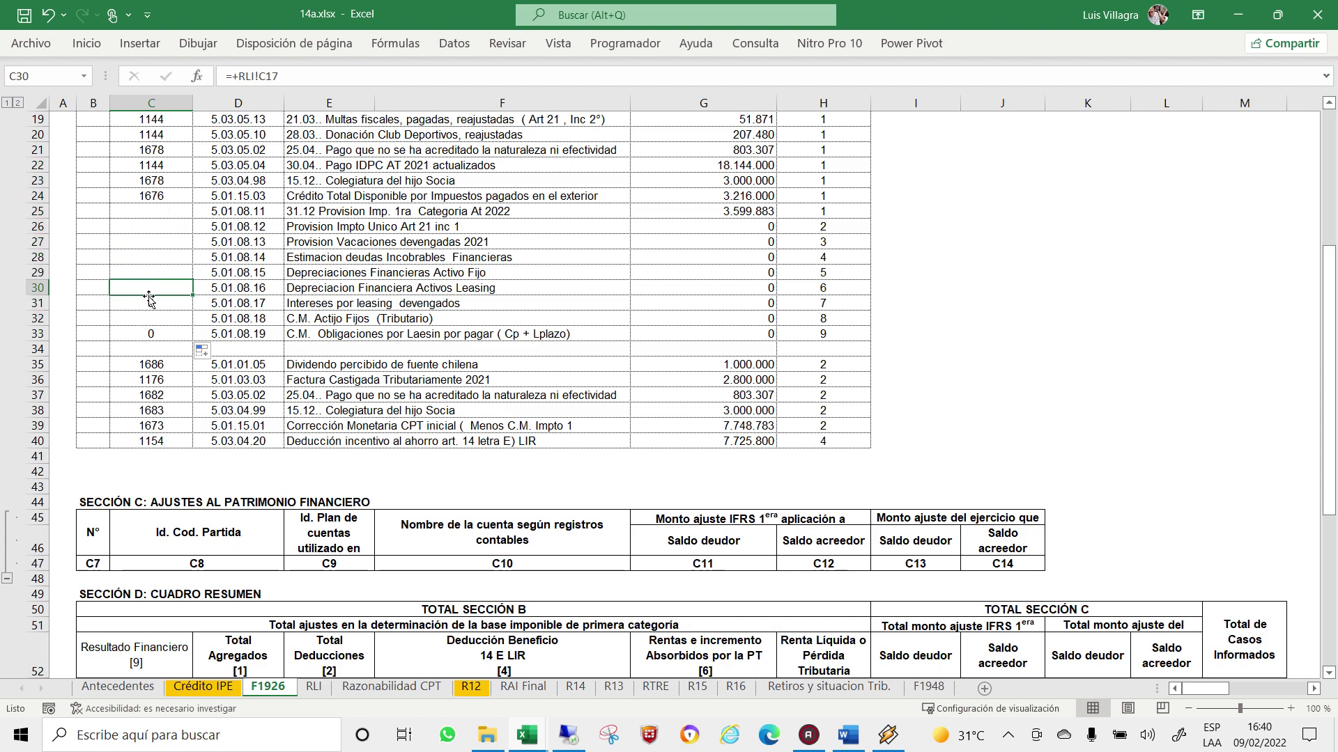
left_click_drag(38, 349, 38, 380)
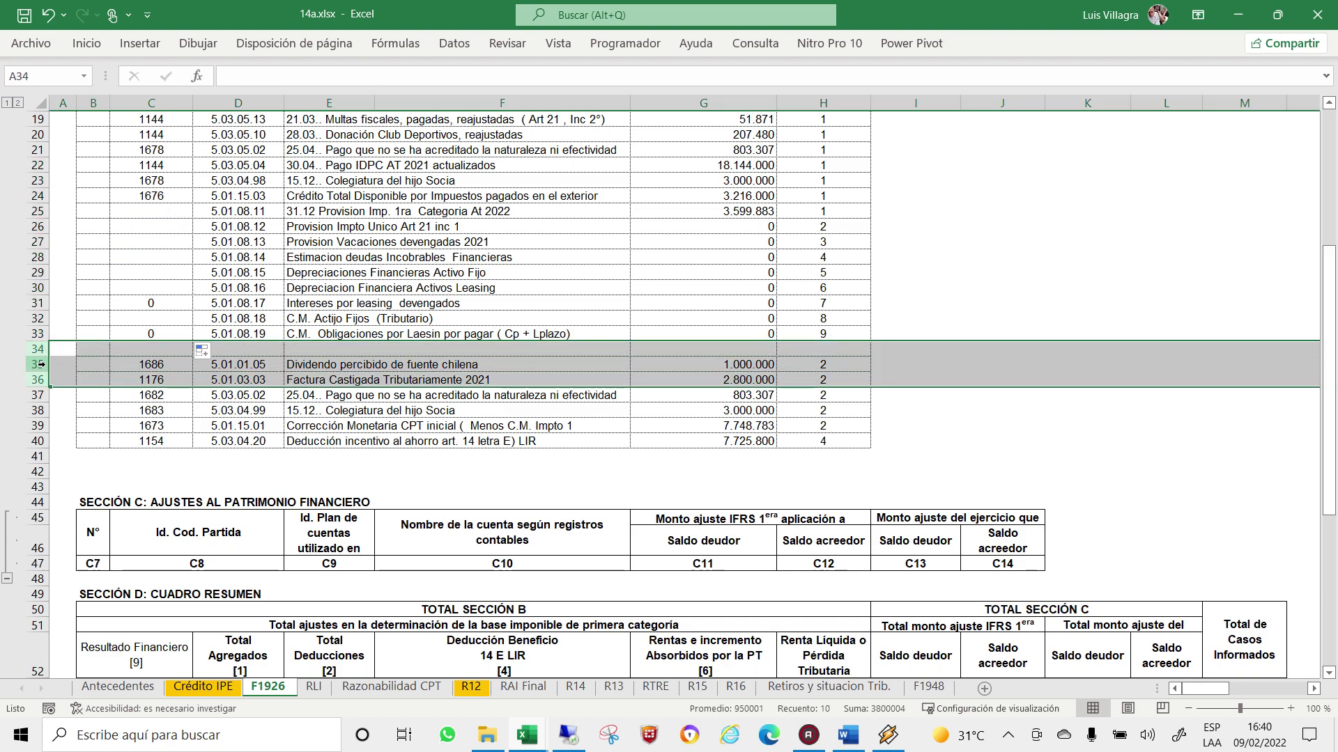
Insert three blank rows at 34–36 and try copying row 25 down to row 36.
right_click(46, 365)
left_click(96, 509)
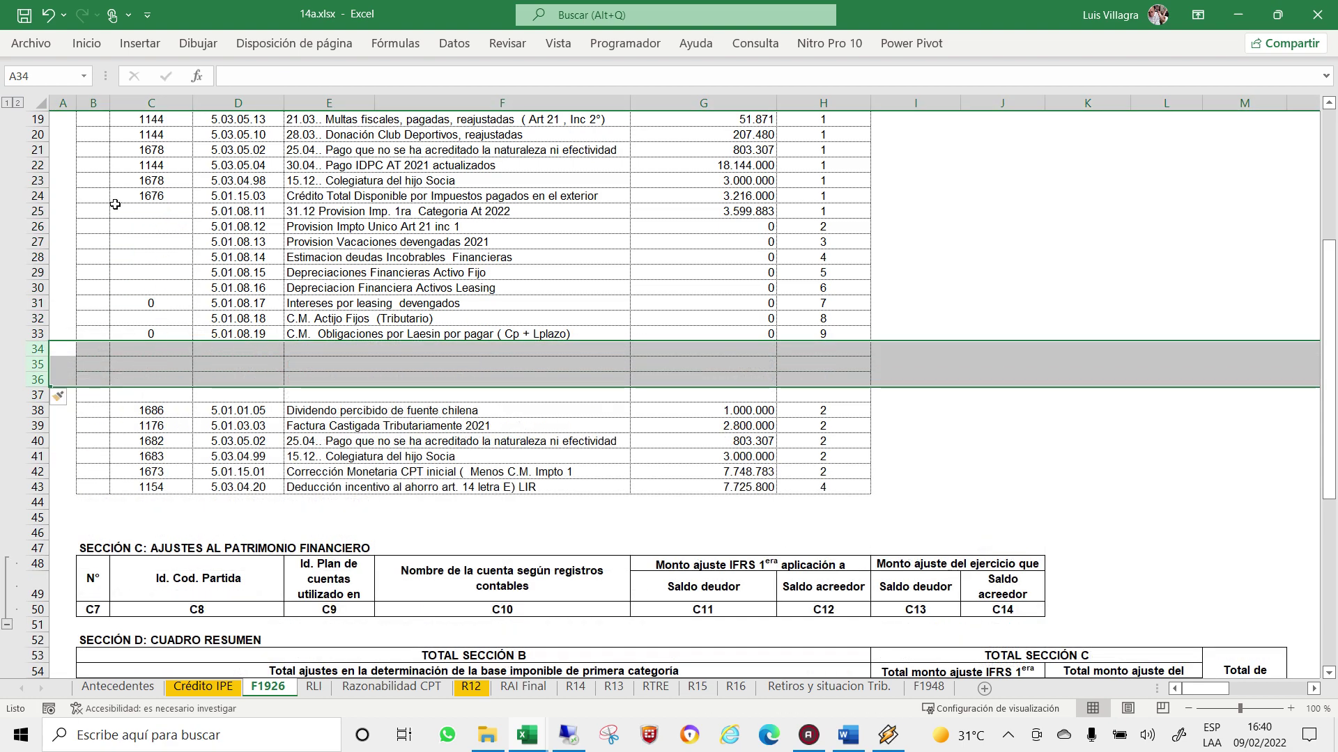
left_click(42, 211)
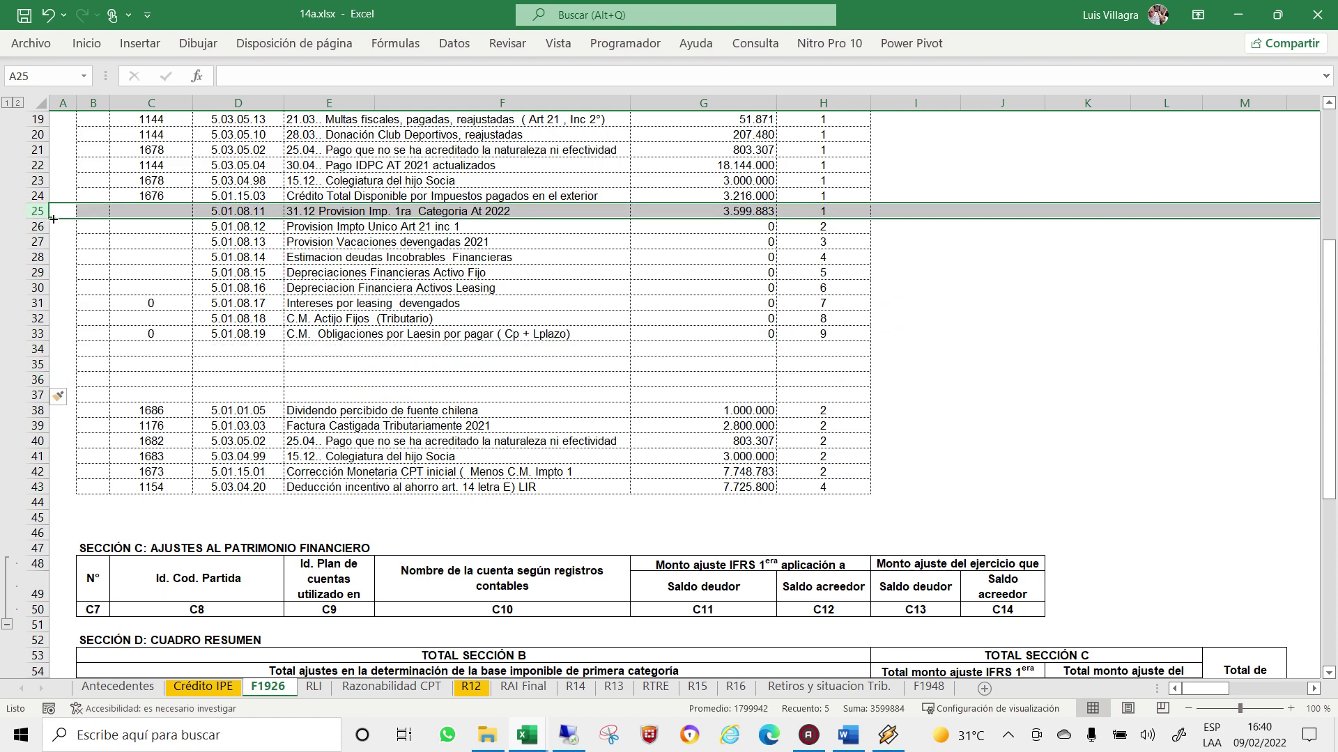
left_click_drag(53, 218, 53, 384)
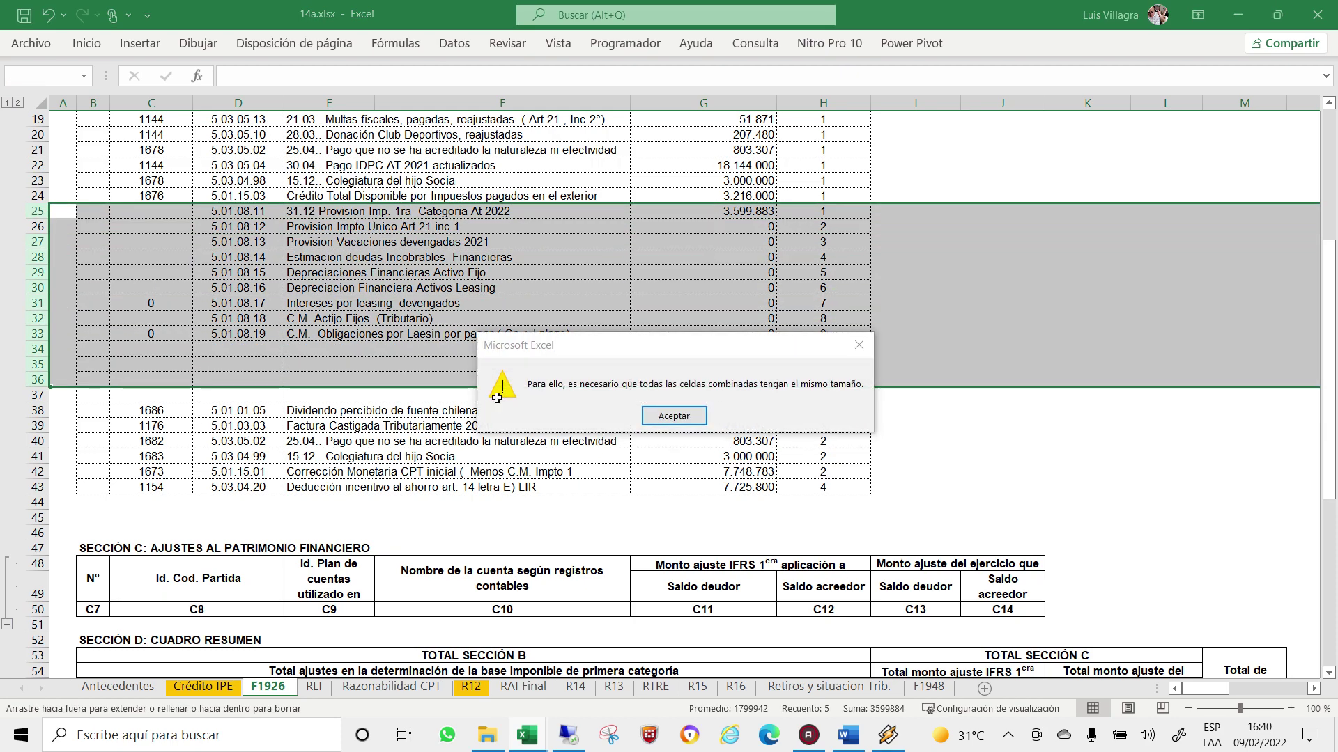
key("Return")
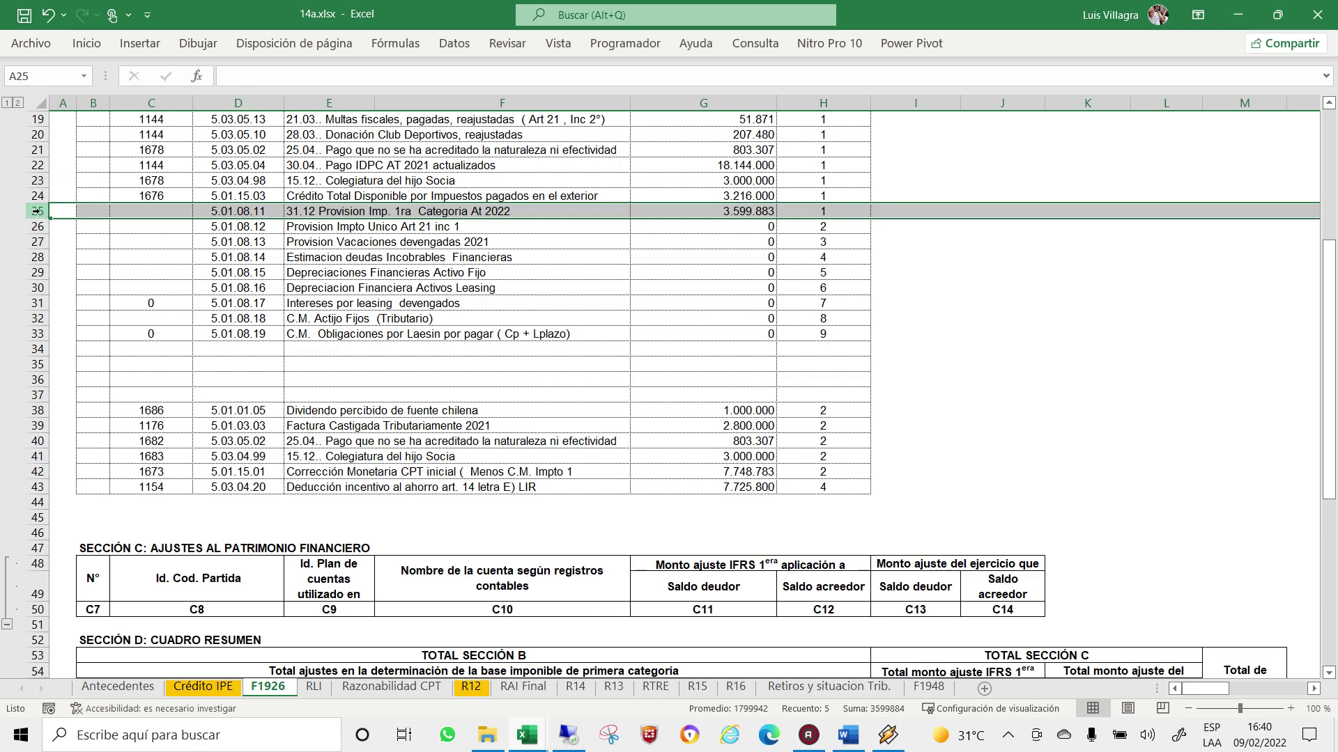
left_click_drag(54, 219, 55, 365)
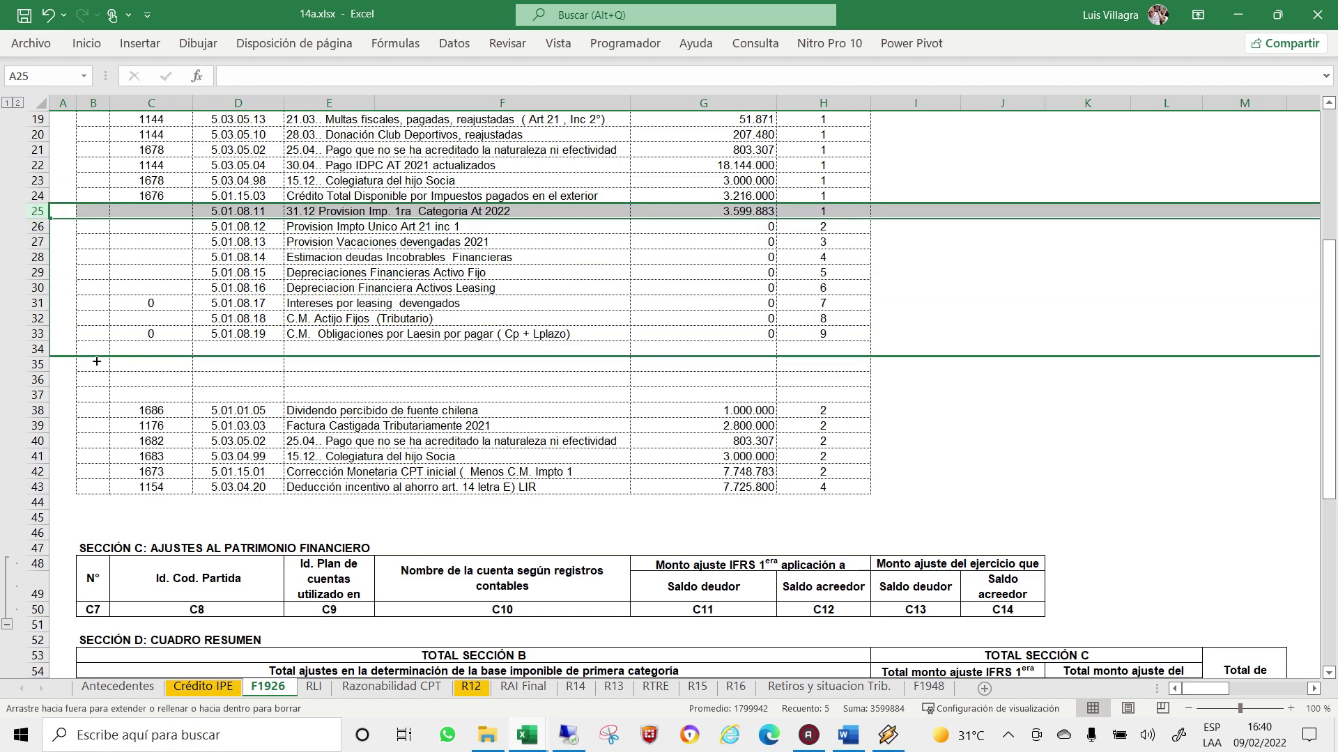
key("Return")
Retry copying rows 25–26 down, then fill H24's adjustment-type link through H33.
left_click(268, 288)
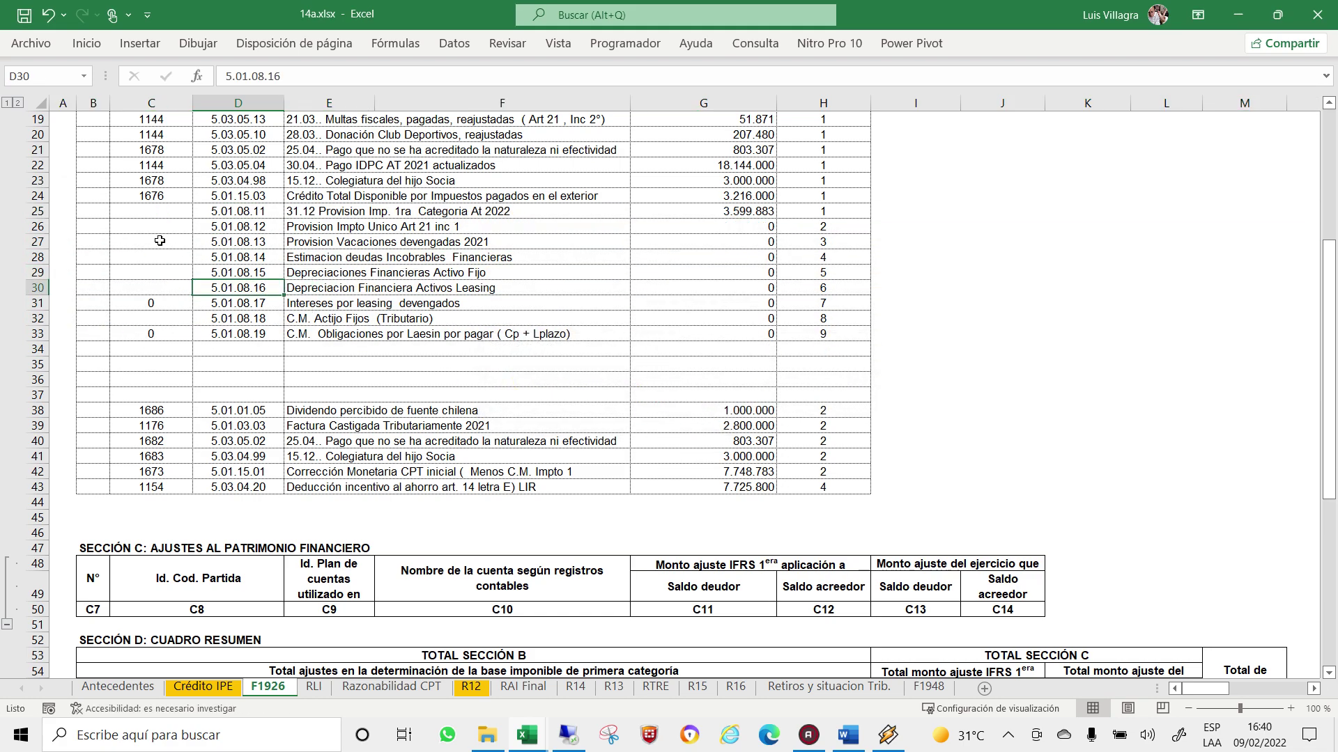
left_click(45, 226)
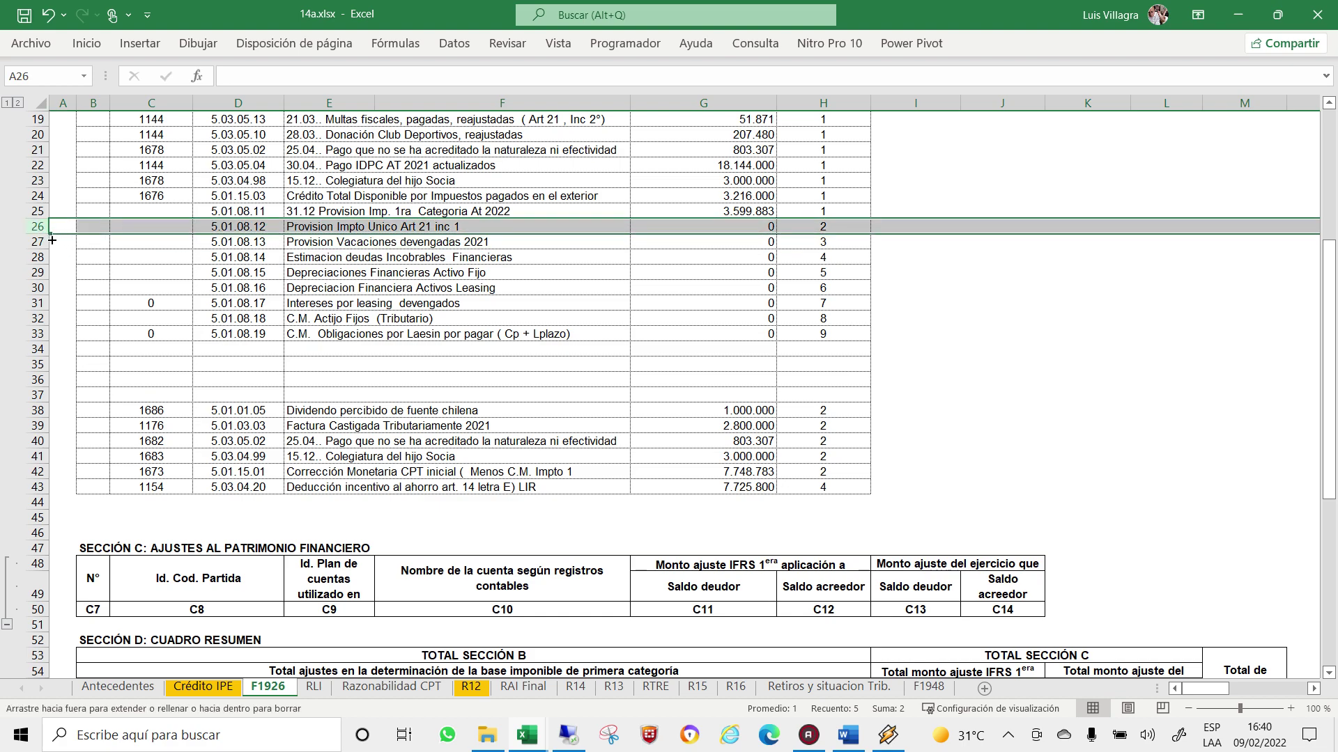
left_click_drag(52, 240, 52, 387)
key("Return")
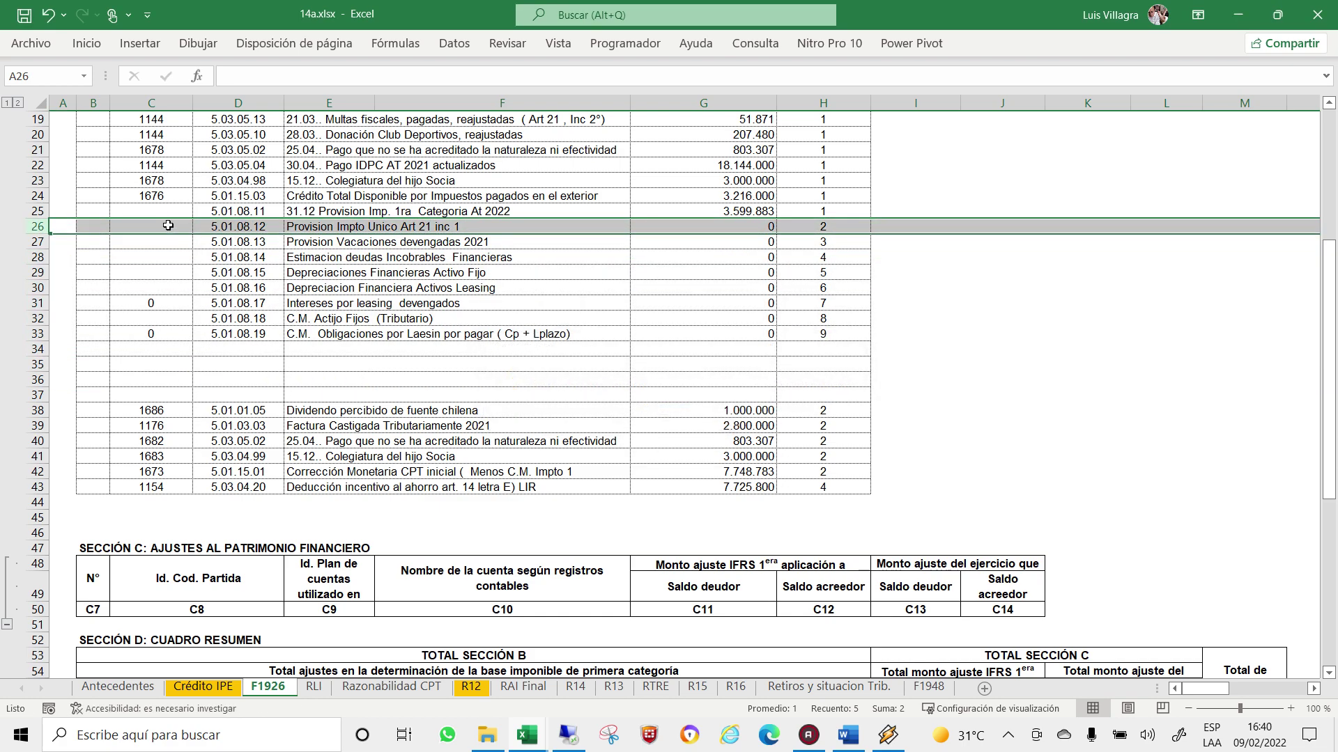
mouse_move(166, 211)
left_mouse_down()
mouse_move(819, 214)
mouse_move(874, 341)
left_mouse_up()
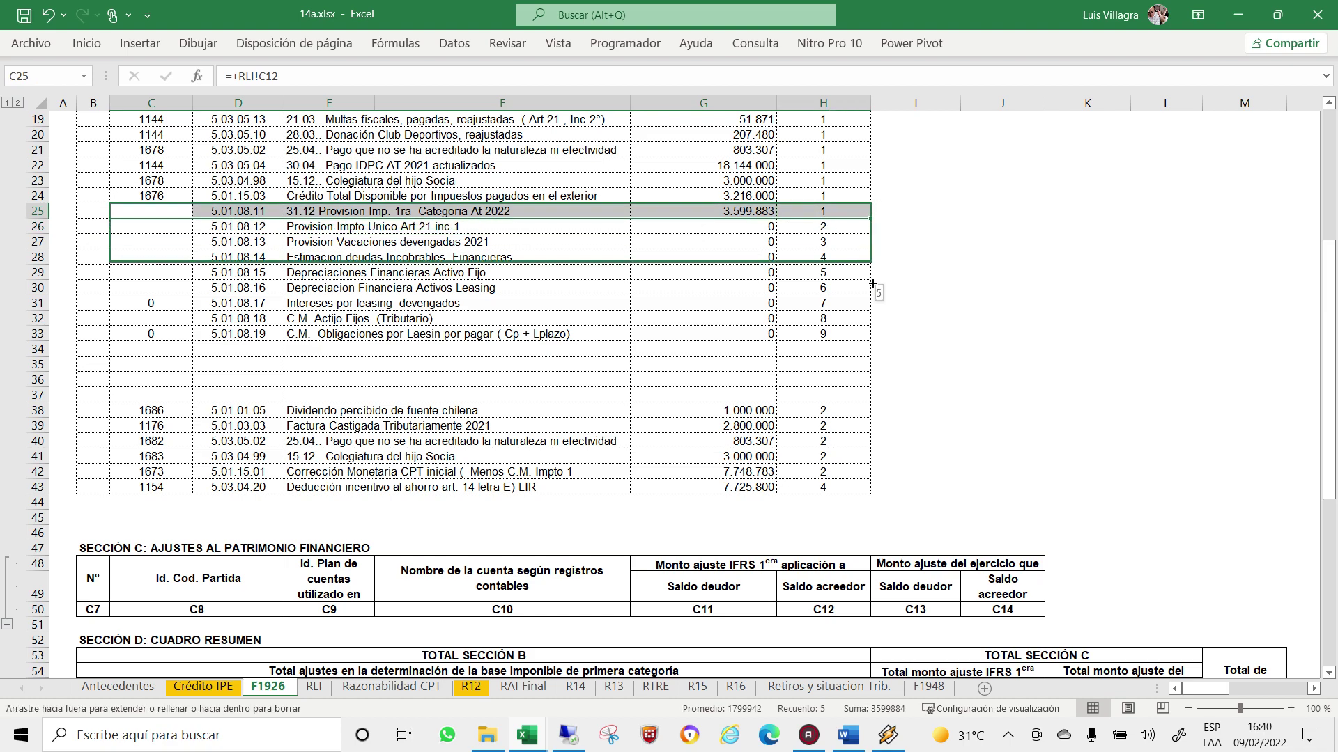
key("Return")
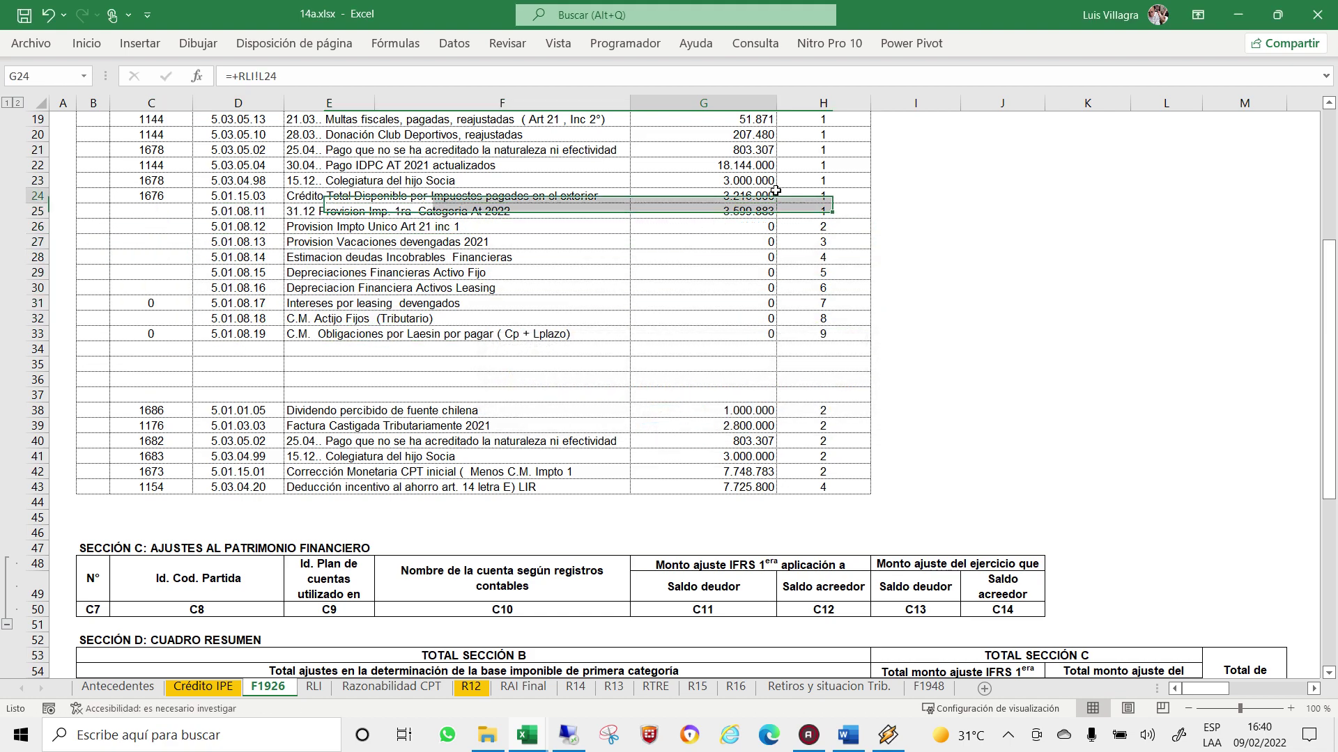
left_click(825, 197)
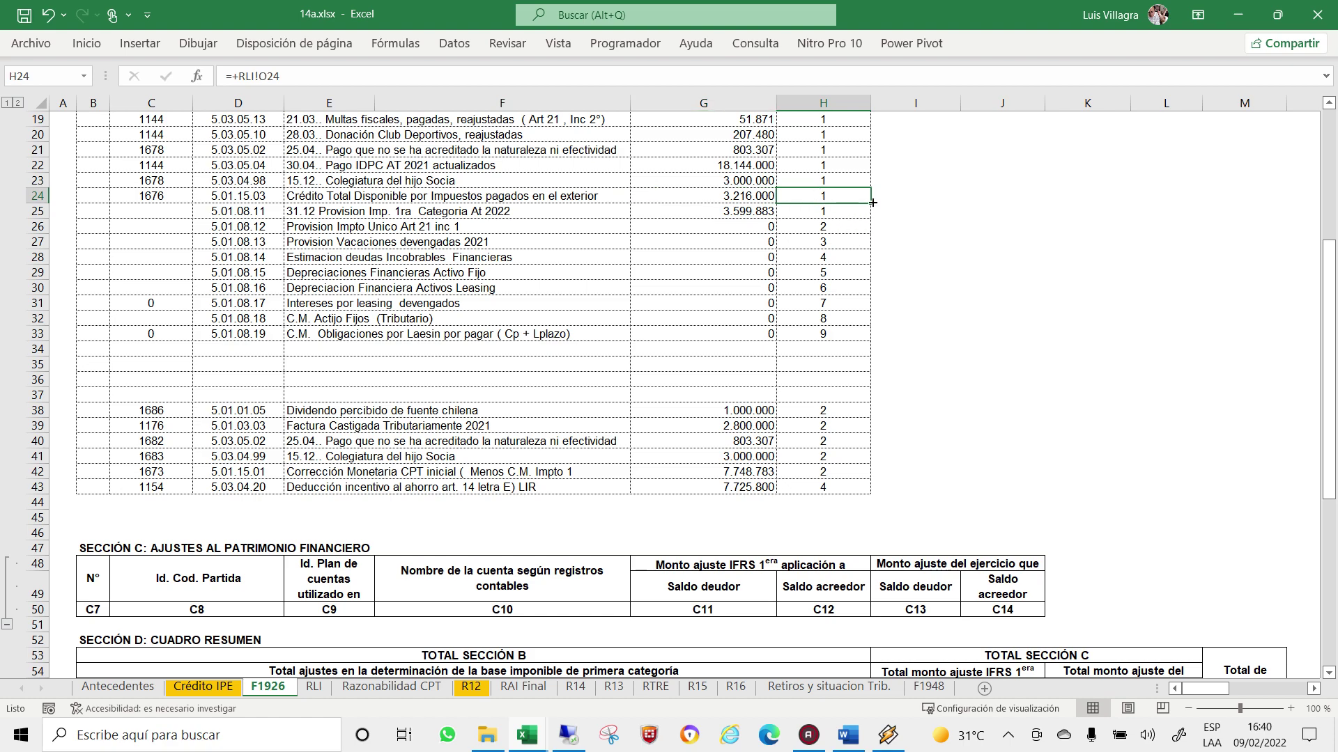
left_click_drag(873, 203, 871, 340)
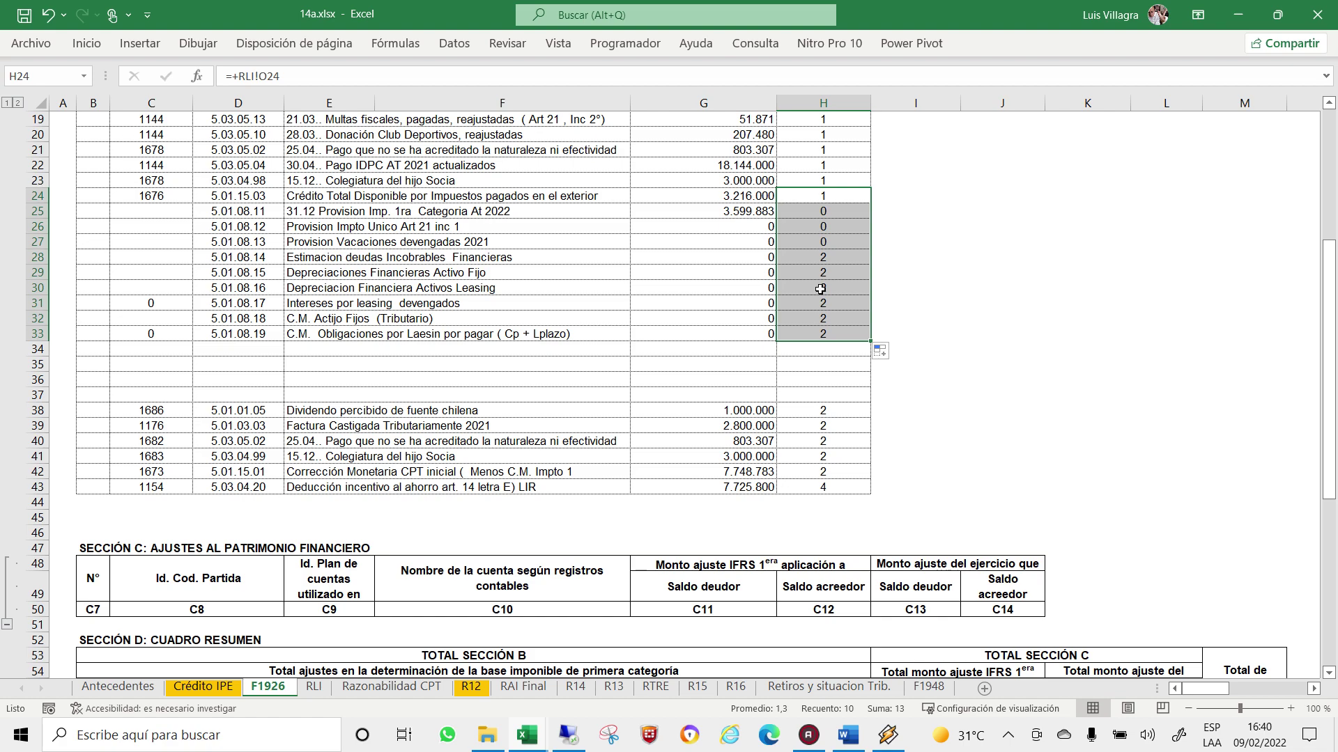
Link H19 to RLI cell O6 (=+RLI!O6) and fill it down through H33.
scroll(792, 254, "up", 3)
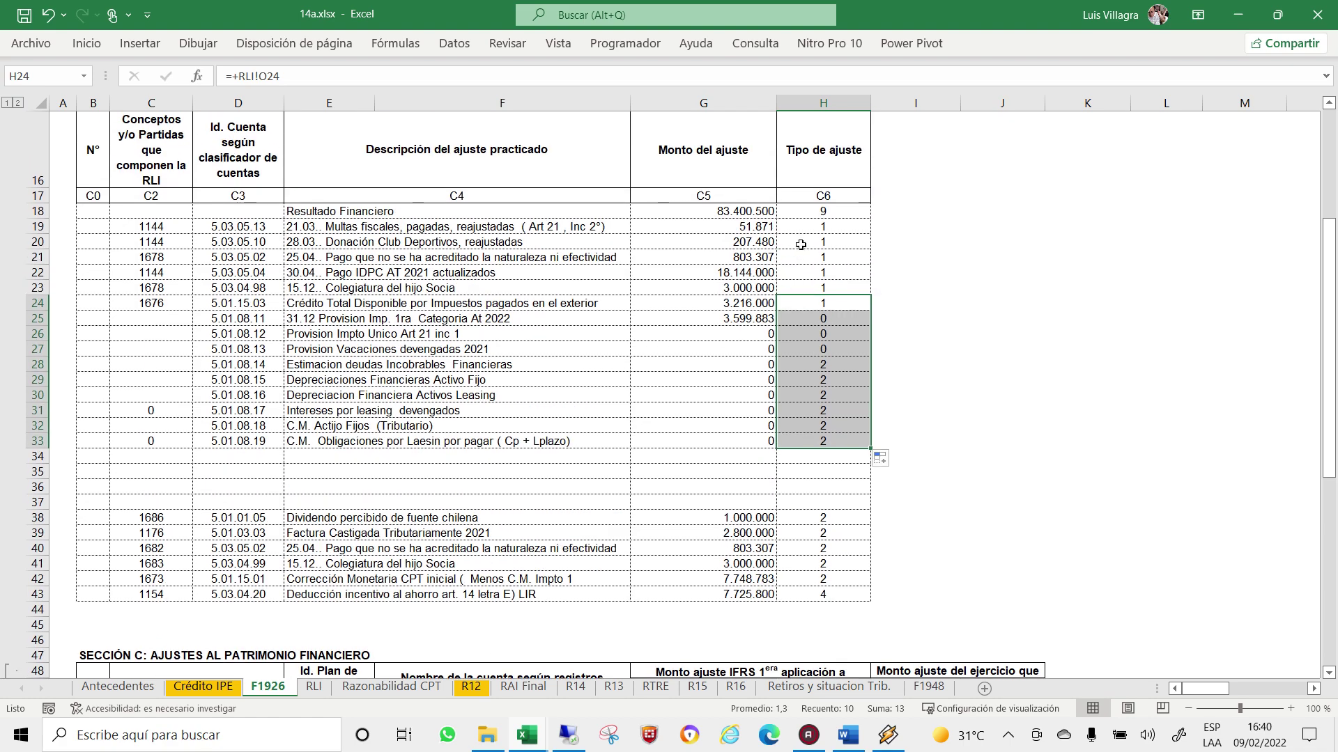
left_click(824, 243)
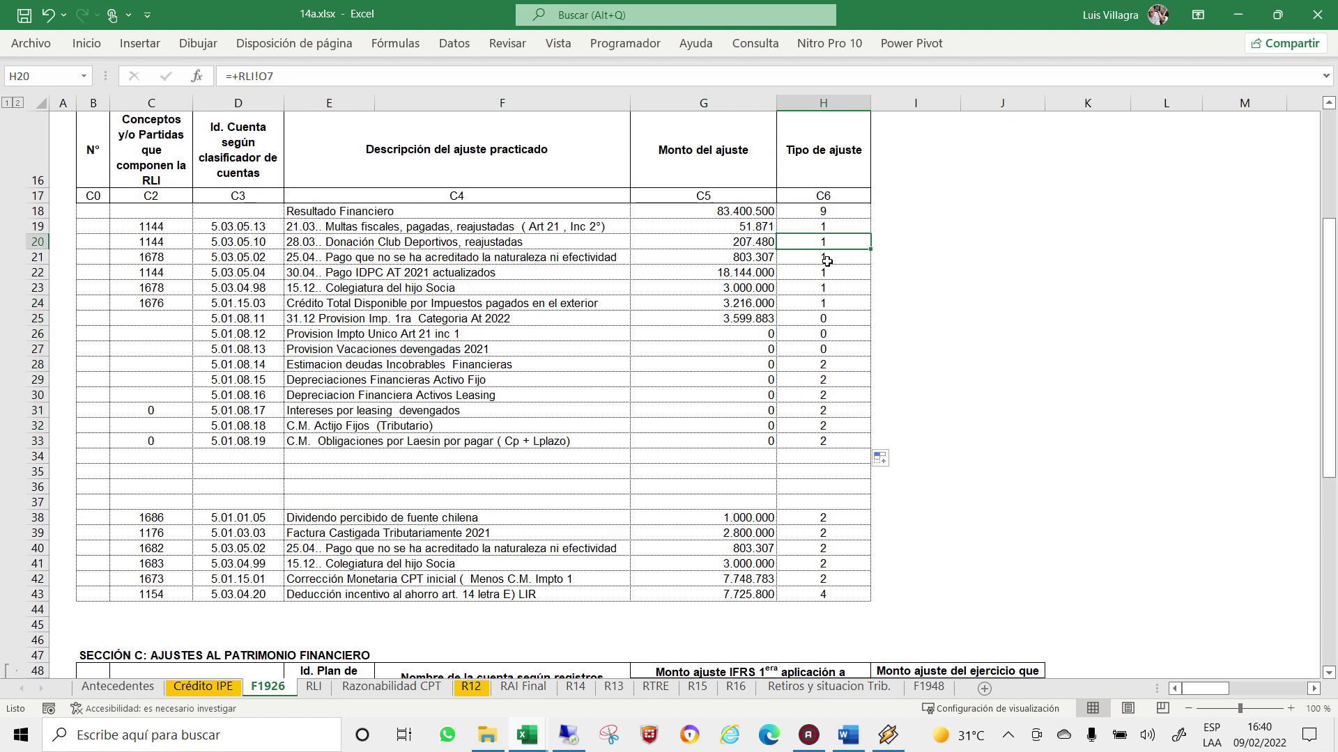
left_click(825, 227)
type("+")
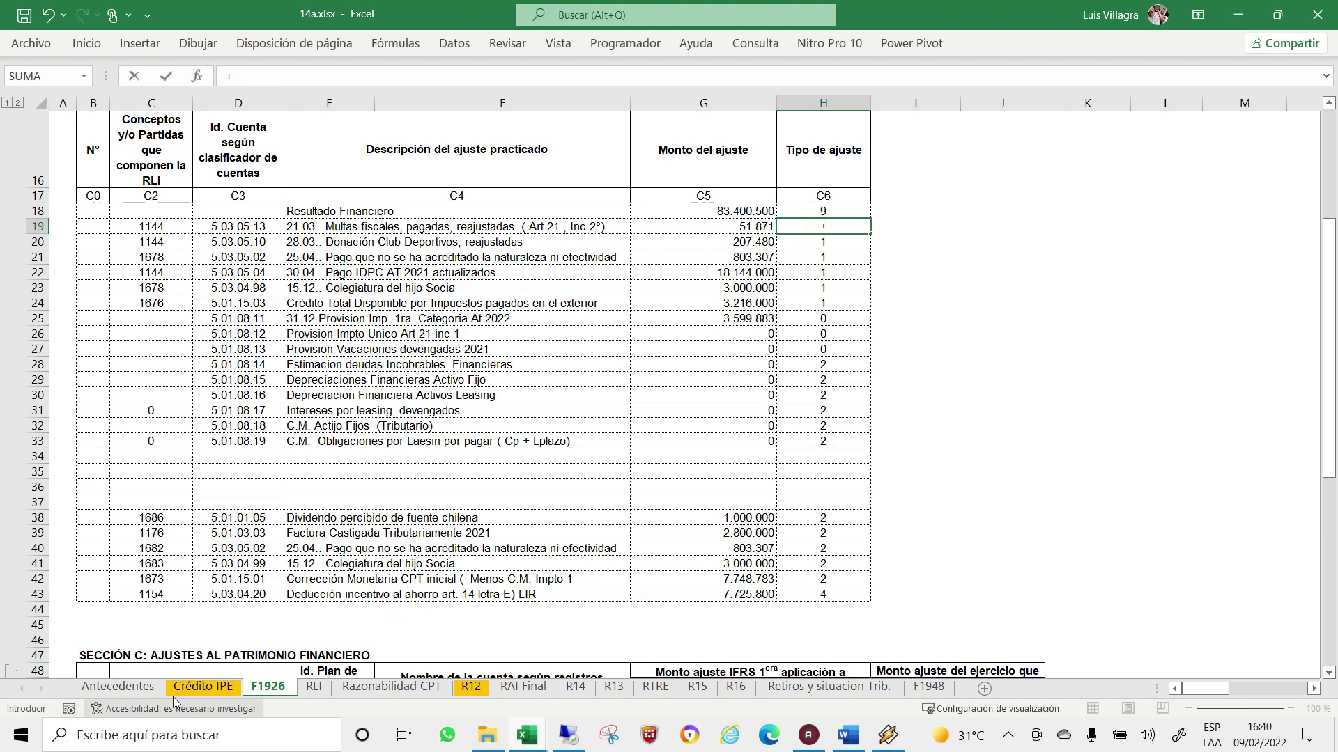
left_click(196, 687)
left_click(313, 687)
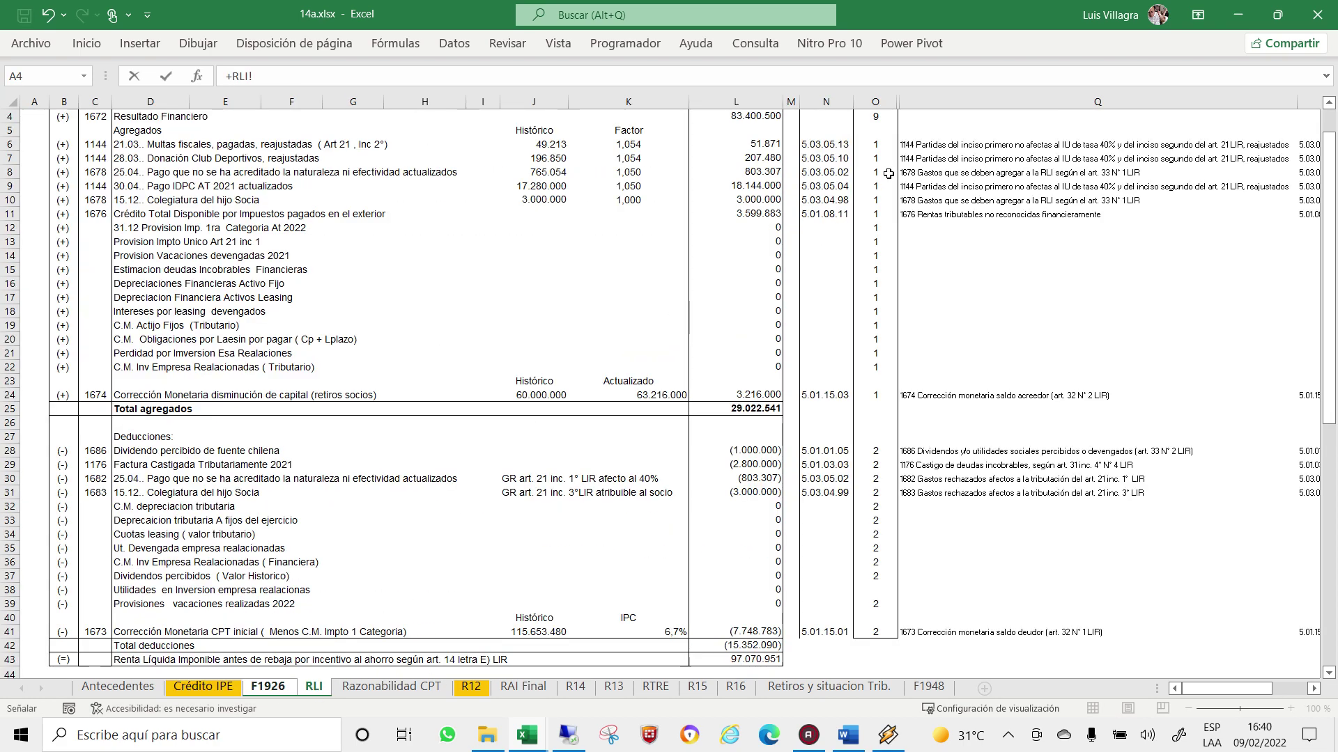
left_click(875, 144)
key("Return")
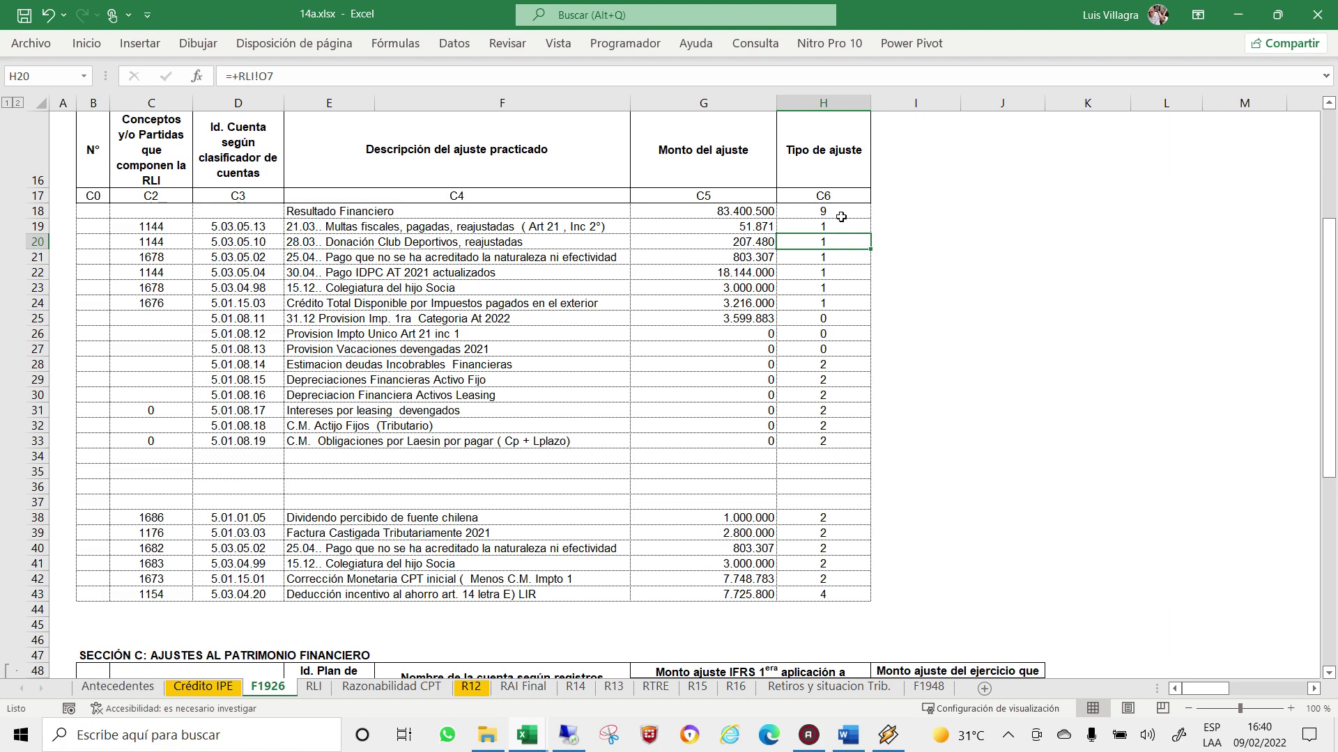
left_click_drag(872, 235, 853, 450)
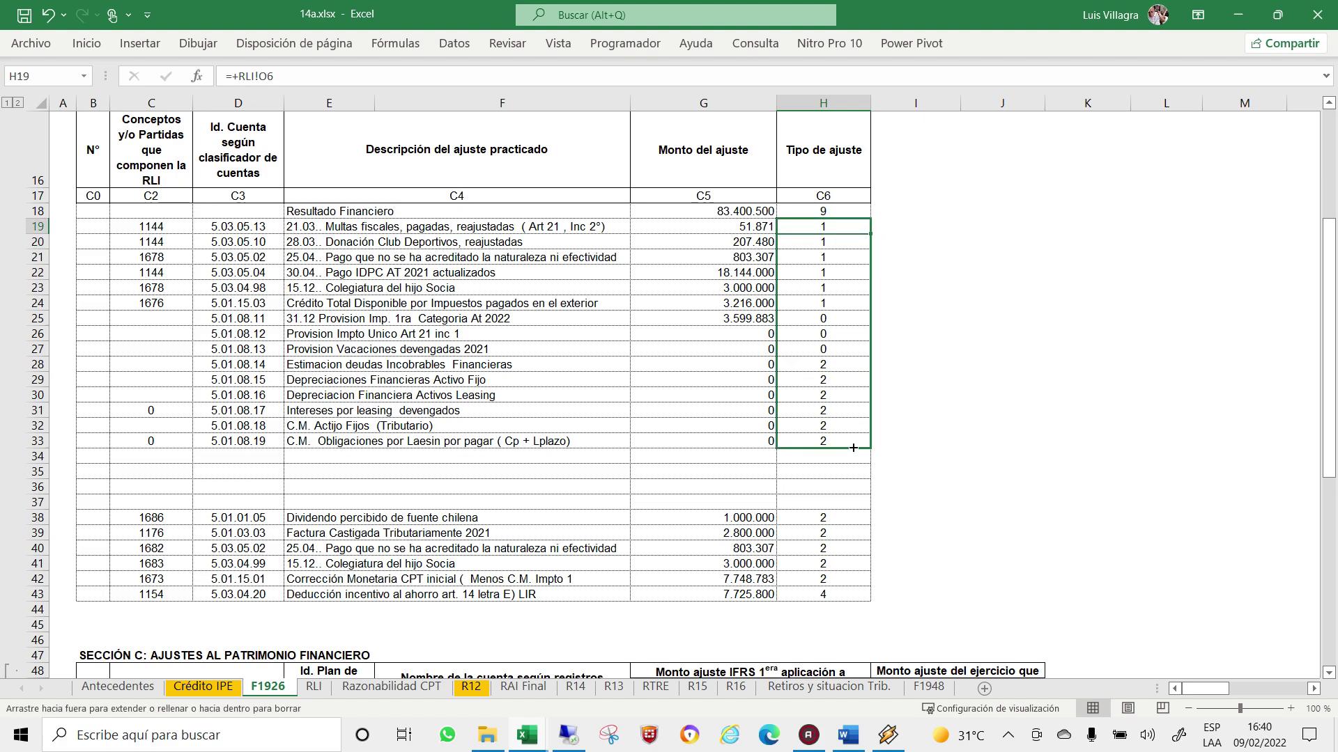
Begin a =+ link in C19 pointing to the RLI sheet for the concept code.
left_click(210, 283)
left_click(225, 236)
left_click(180, 263)
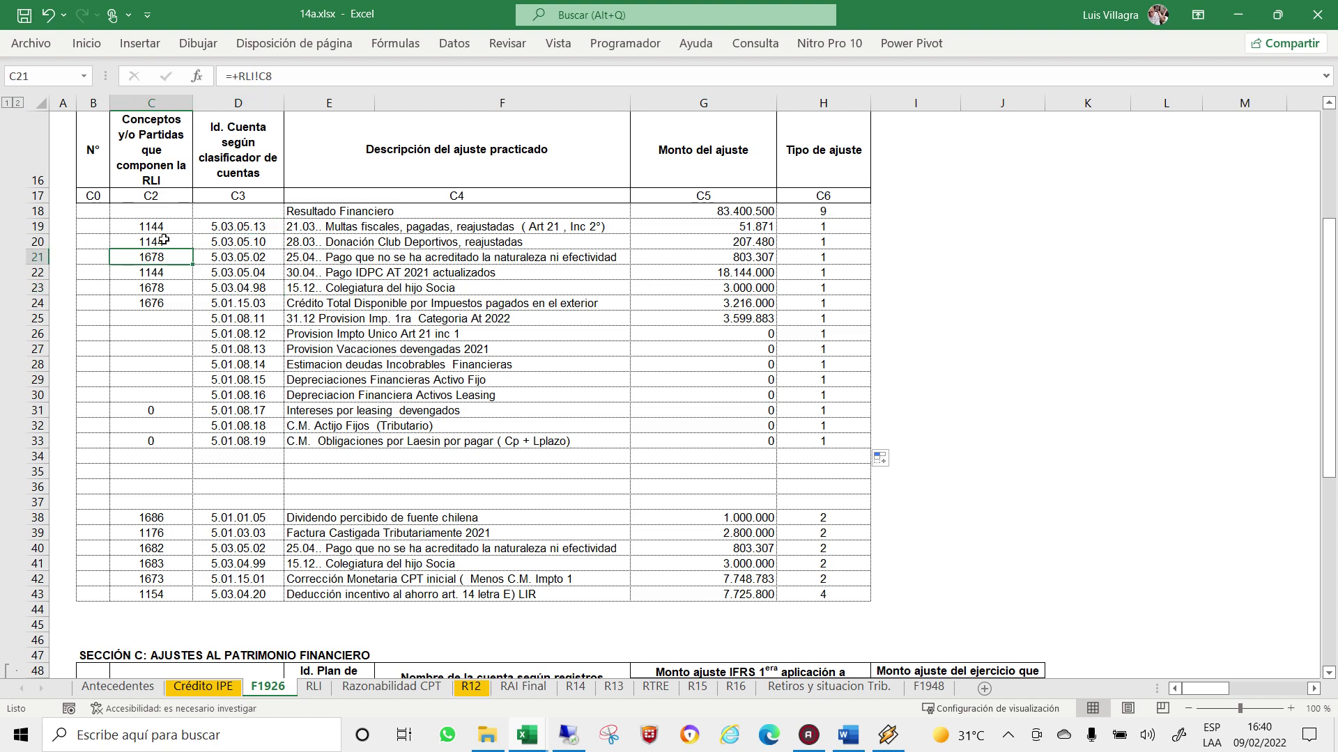
left_click(161, 224)
type("+")
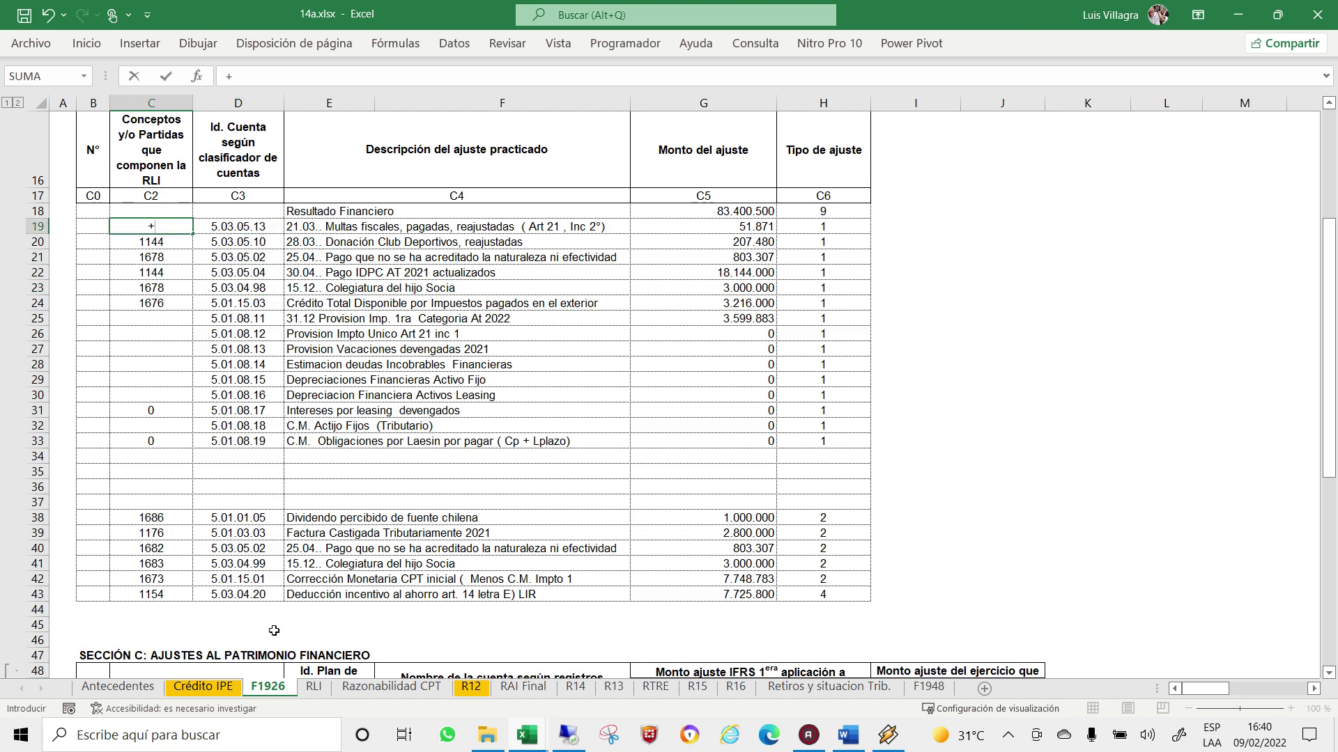
left_click(313, 687)
Link C19 to RLI cell C6 and fill the link down through C33.
left_click(95, 145)
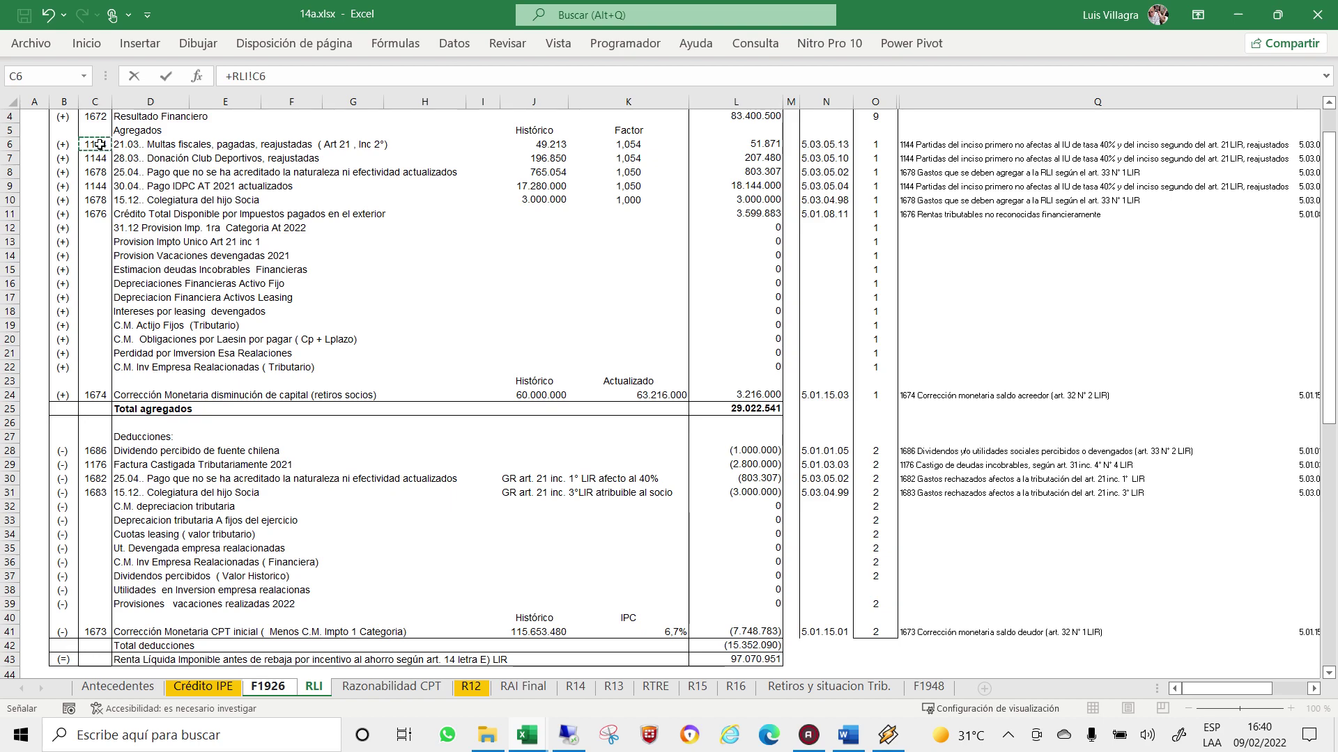
scroll(152, 202, "up", 1)
key("Return")
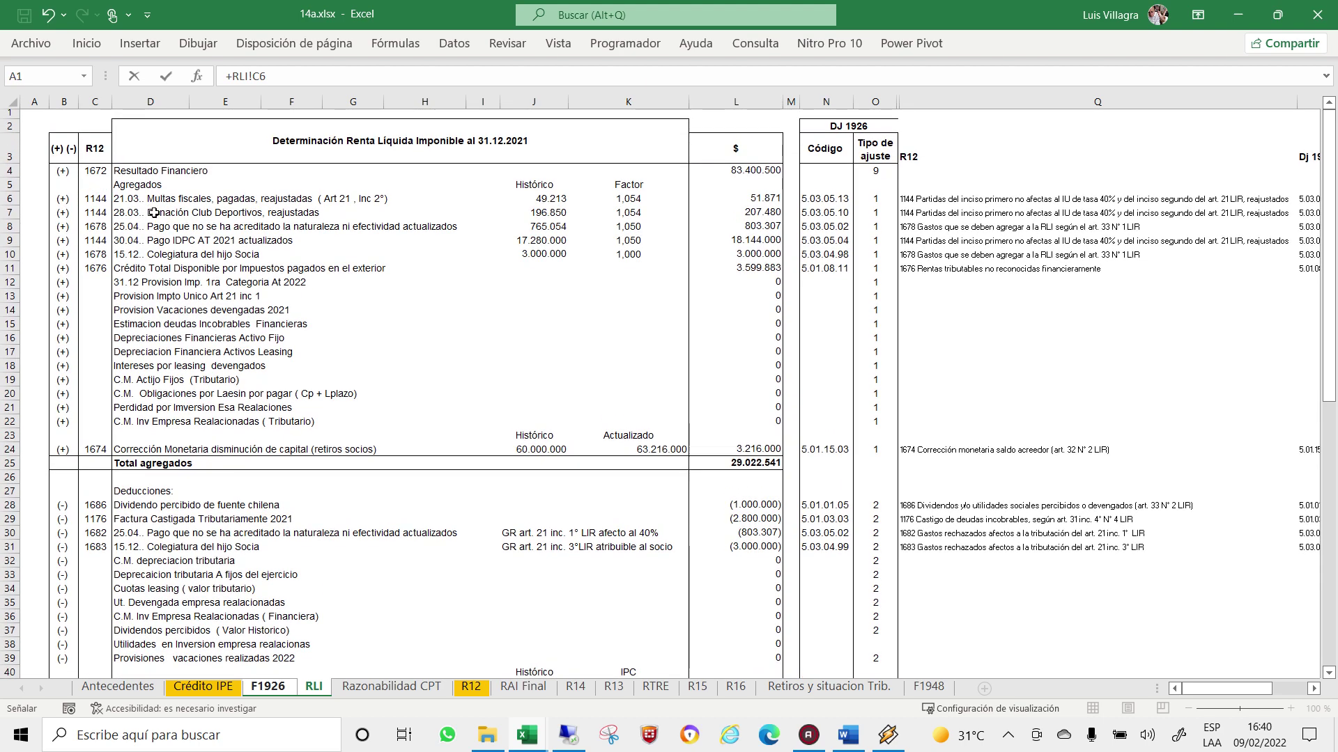
left_click(157, 226)
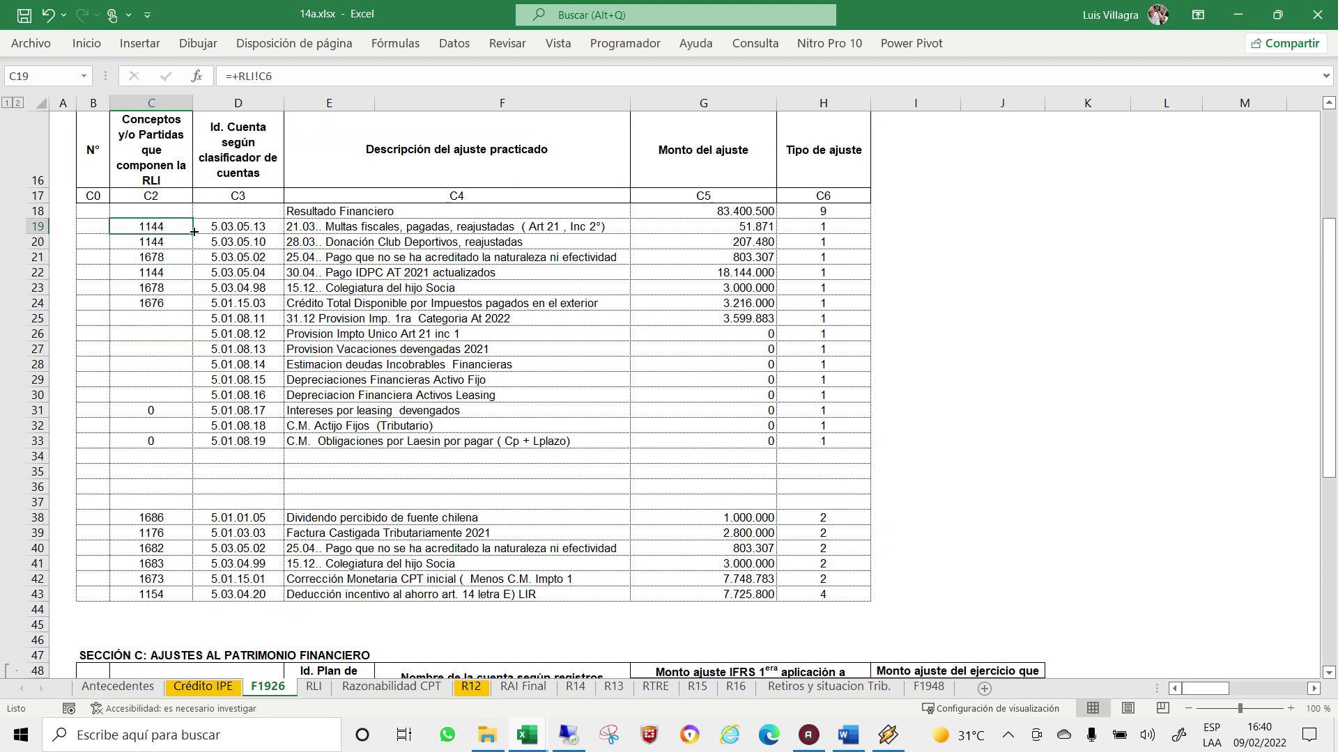
left_click_drag(194, 235, 179, 443)
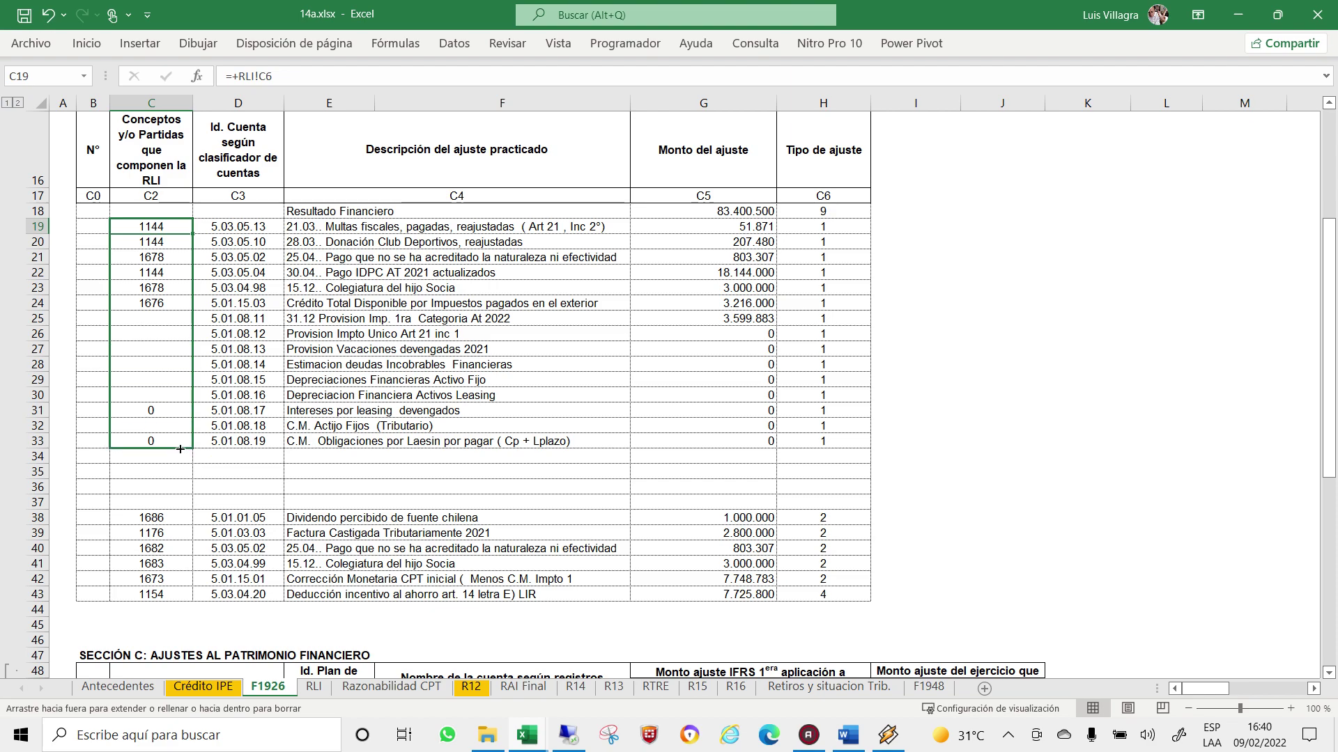
Fill row 33's entries C33:H33 down to rows 34 and 35.
left_click(171, 401)
left_click(160, 440)
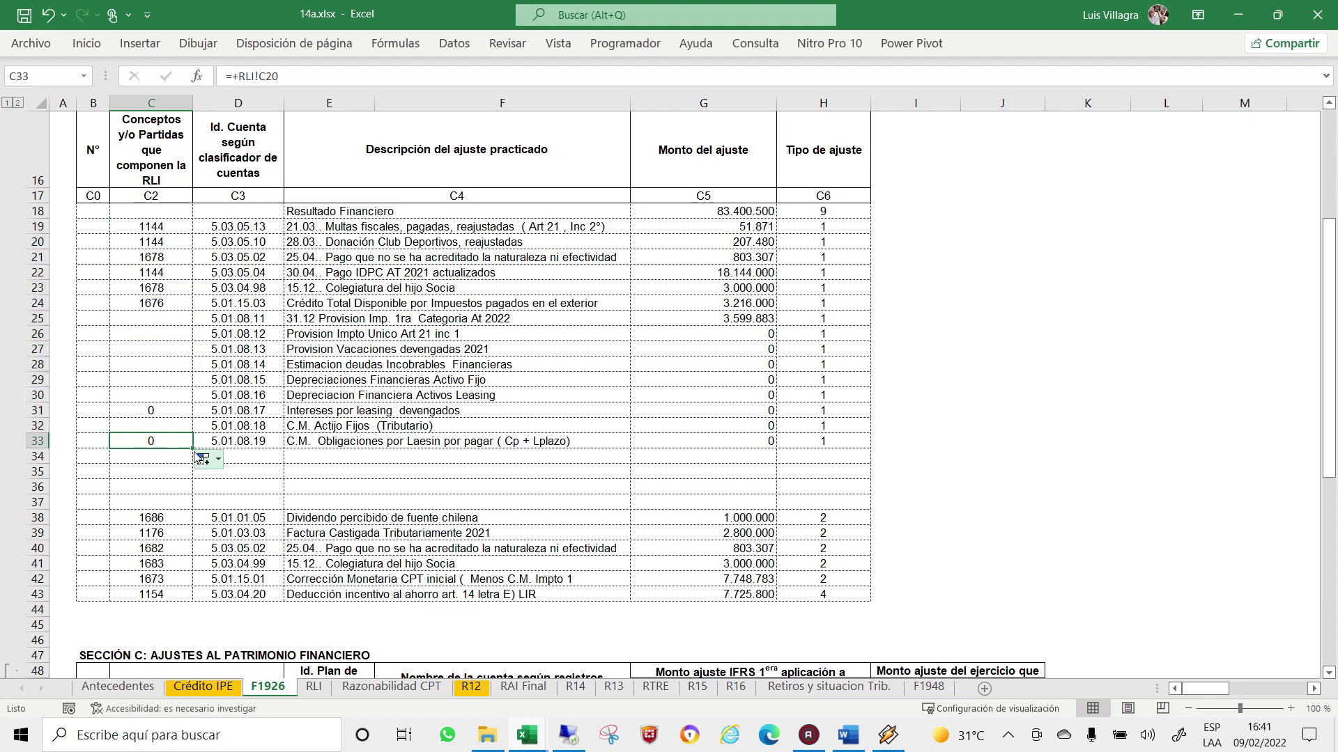
mouse_move(147, 442)
left_mouse_down()
mouse_move(796, 434)
mouse_move(866, 479)
left_mouse_up()
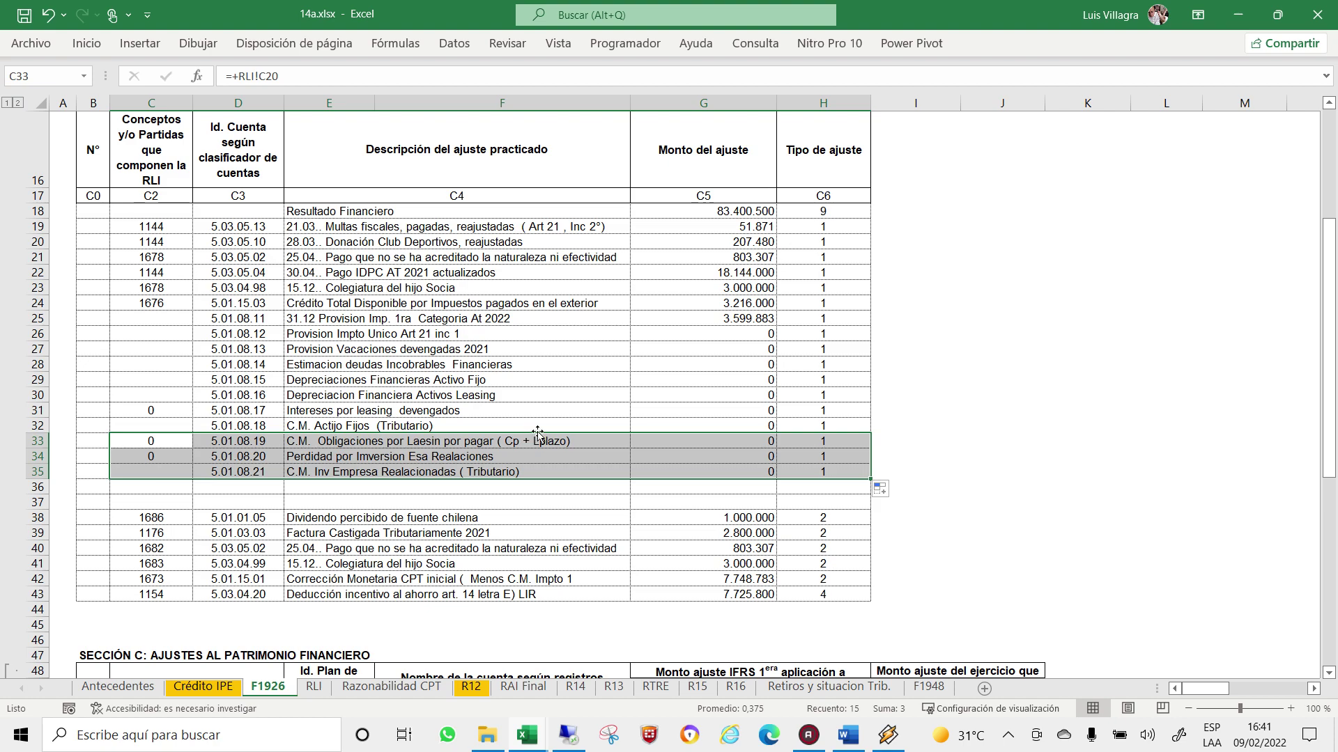
left_click(645, 430)
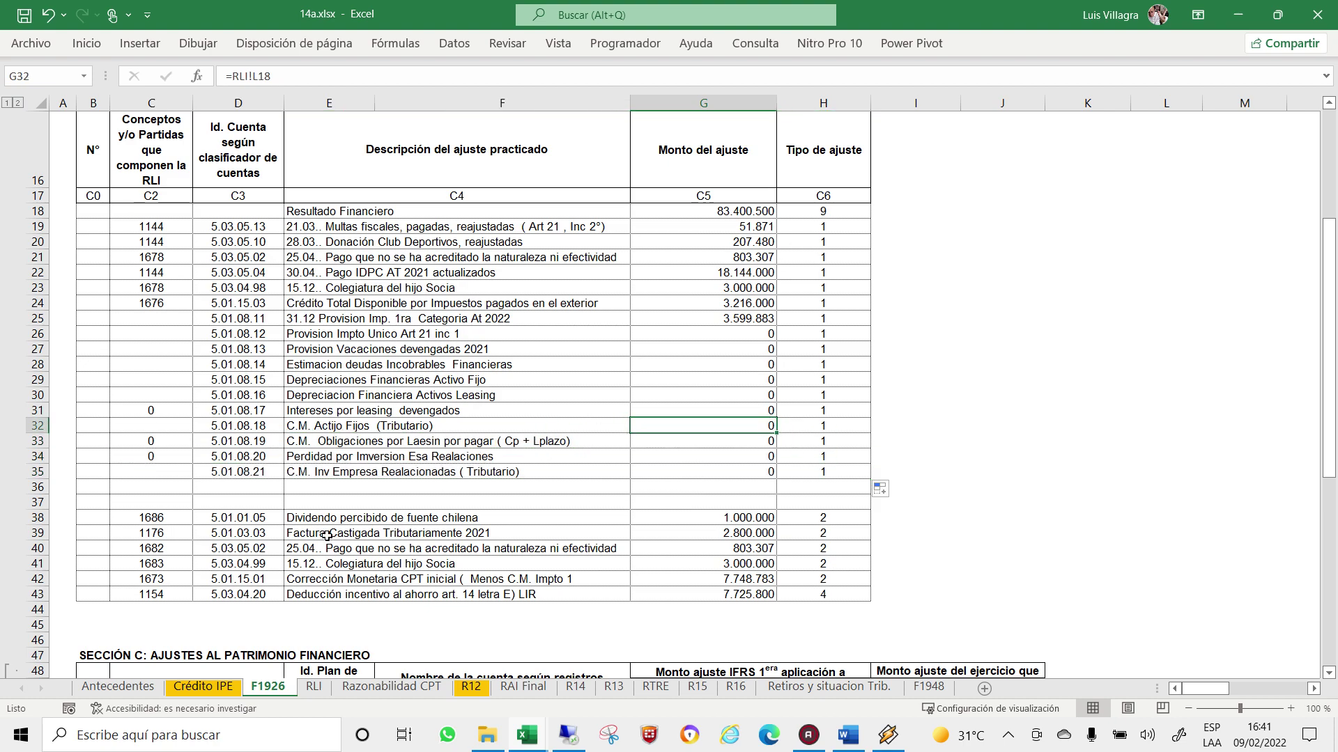
scroll(327, 535, "down", 1)
scroll(328, 535, "down", 3)
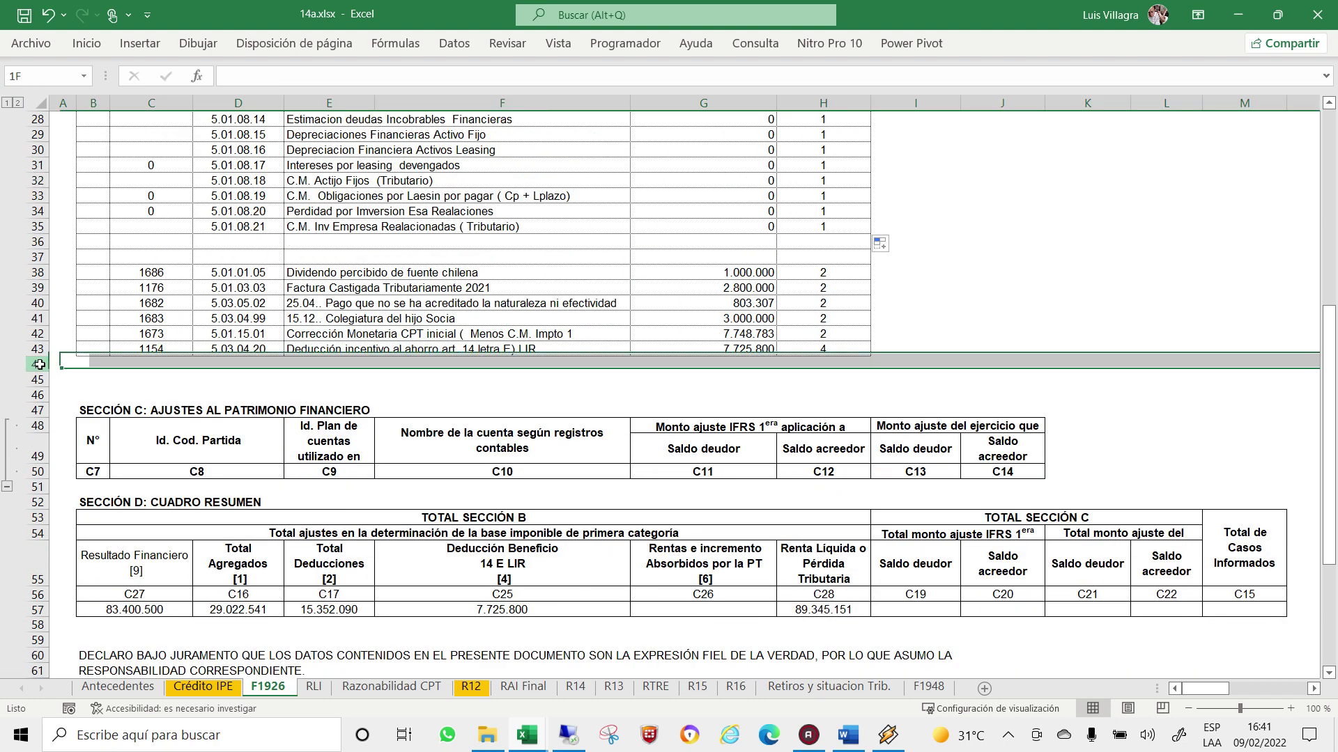
Insert twelve blank rows at rows 44–55 below the deducciones.
left_click_drag(37, 364, 37, 582)
right_click(31, 399)
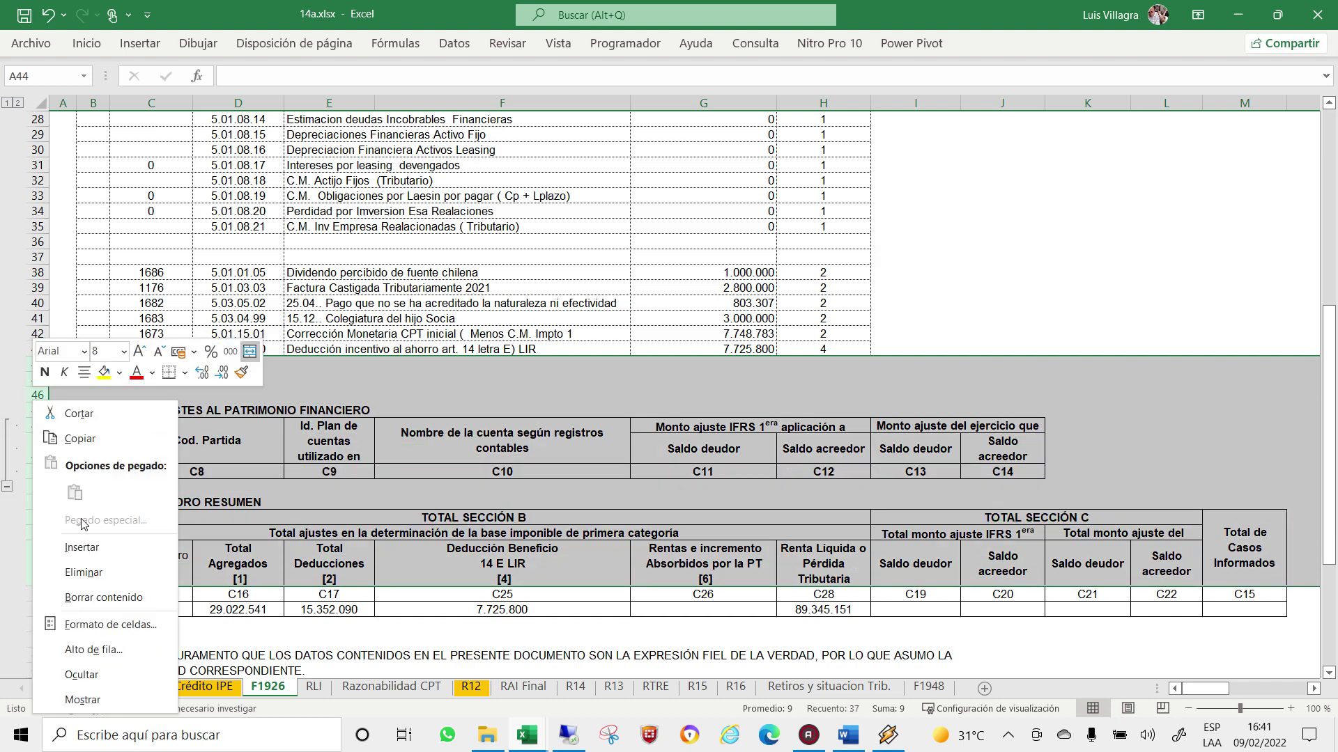
left_click(101, 545)
Move the Deducción incentivo row to row 52 and fill row 42's RLI links down to row 50.
left_click(105, 346)
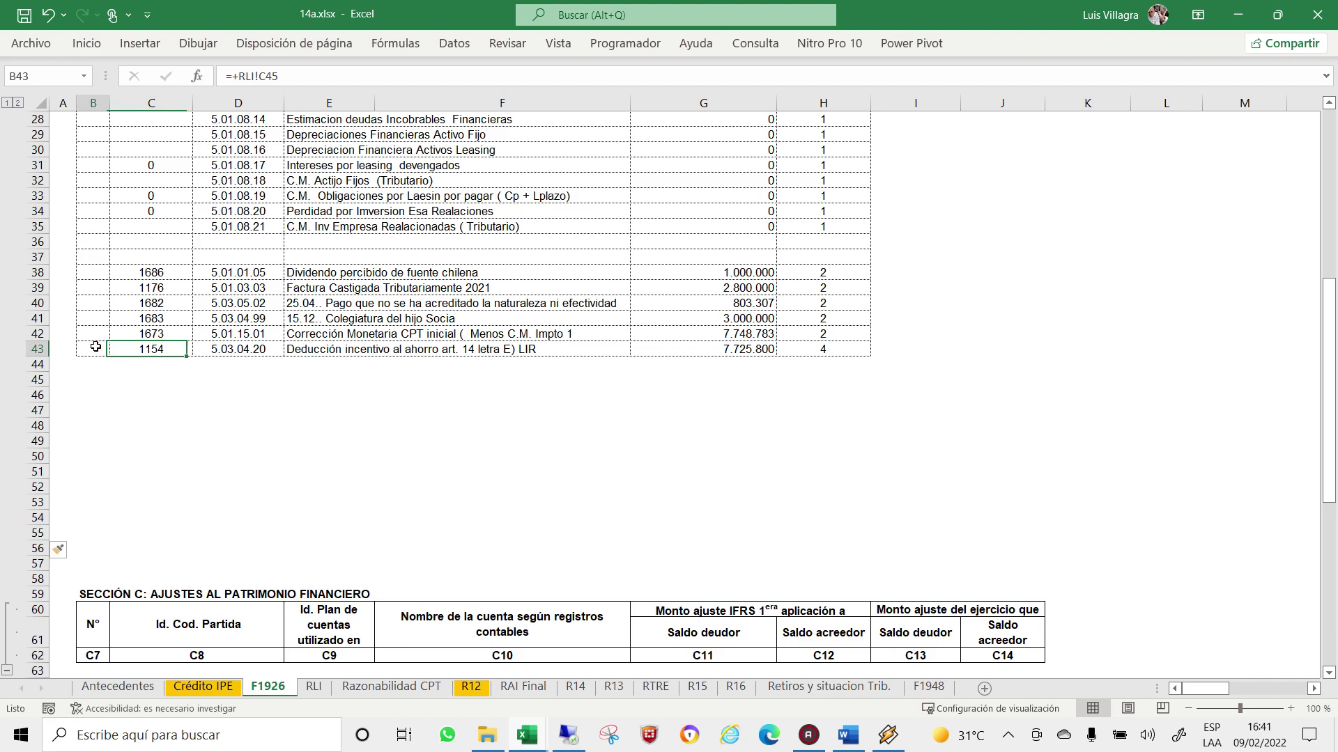
left_click_drag(95, 347, 822, 355)
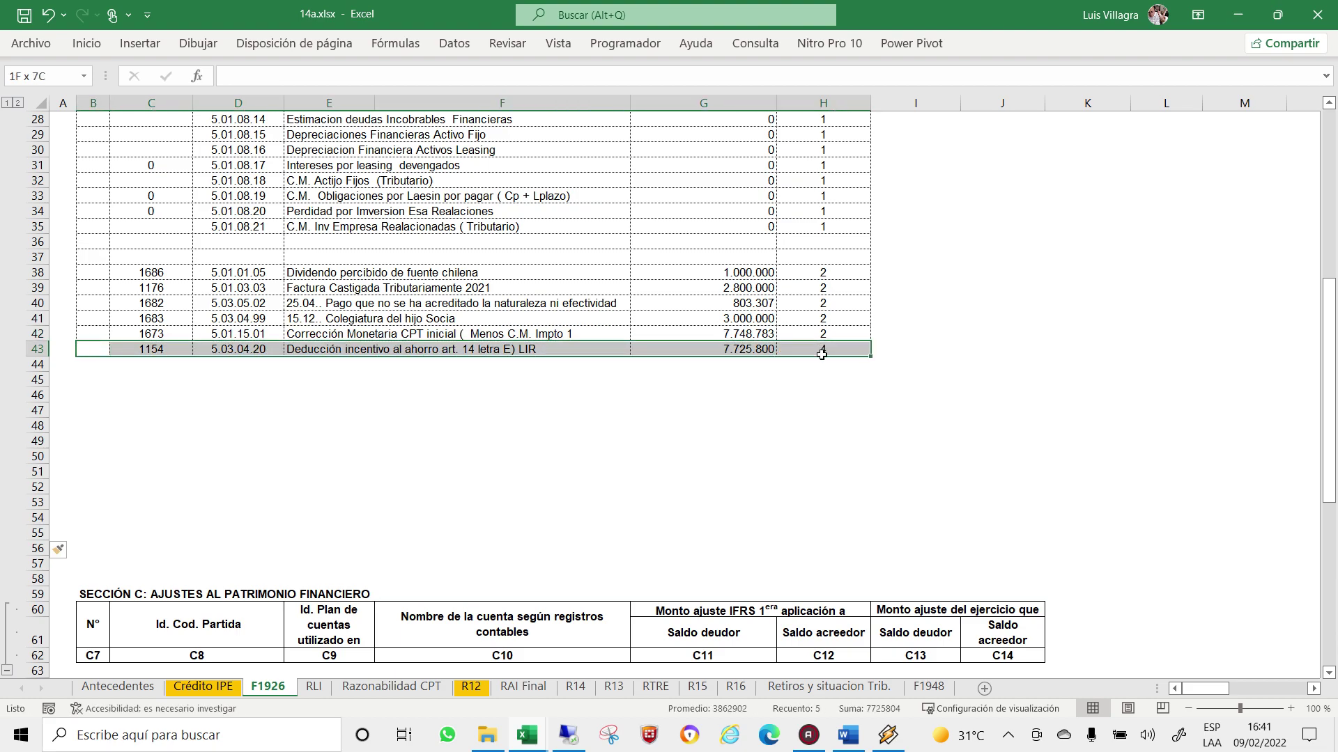
left_click(446, 365)
left_click(213, 352)
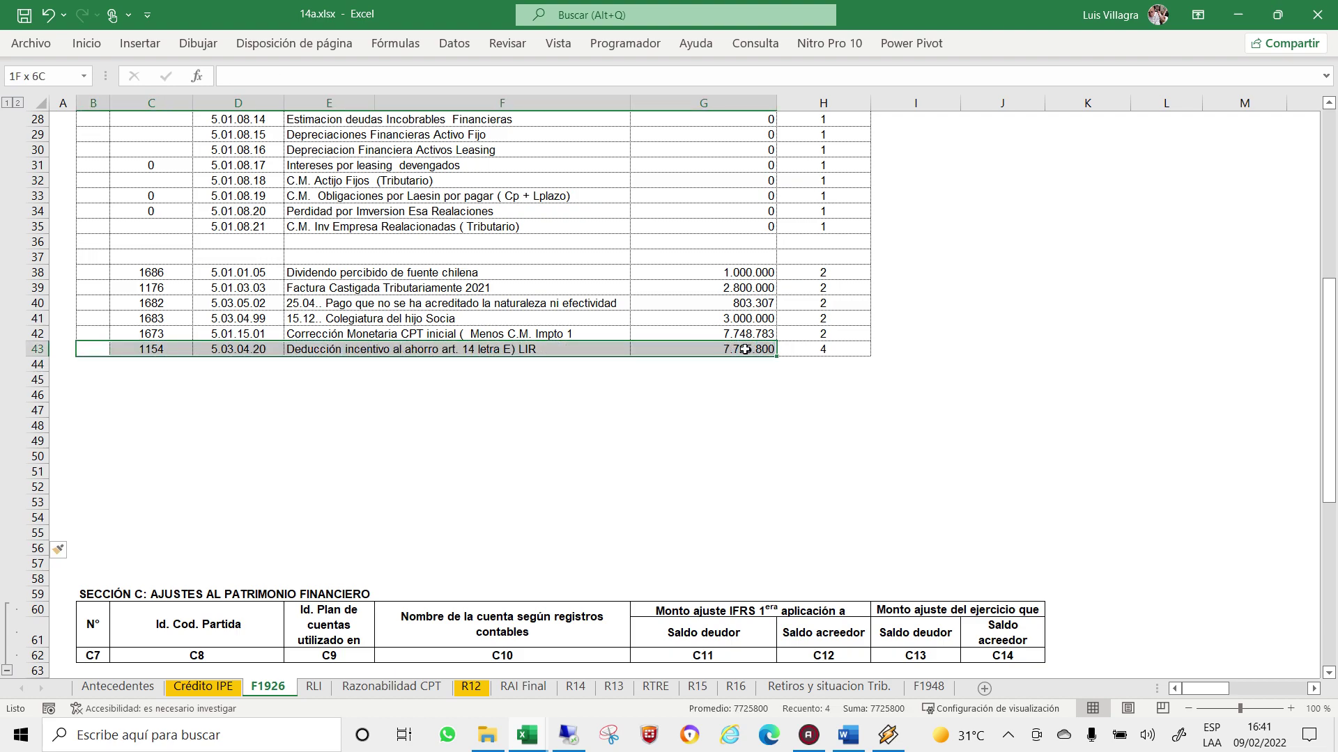
mouse_move(94, 346)
left_mouse_down()
mouse_move(864, 347)
mouse_move(835, 495)
left_mouse_up()
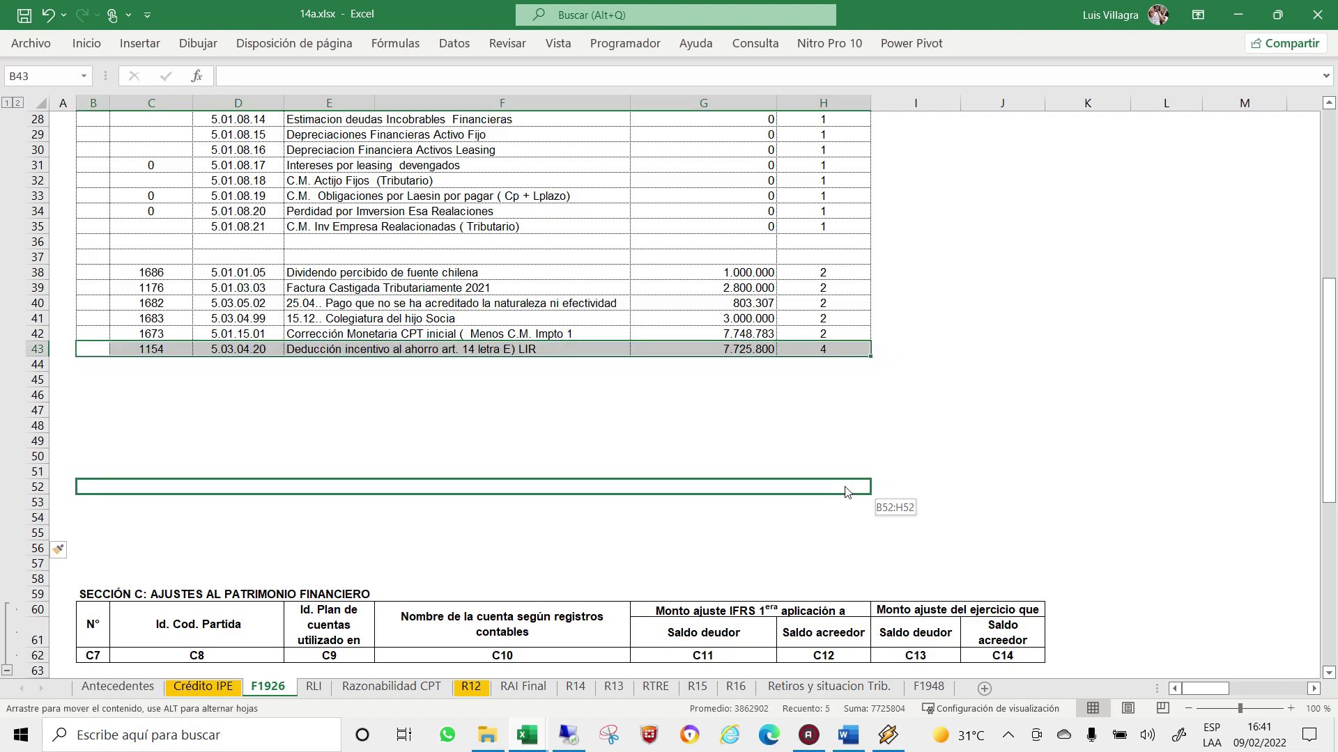
mouse_move(95, 333)
left_mouse_down()
mouse_move(839, 333)
mouse_move(875, 461)
left_mouse_up()
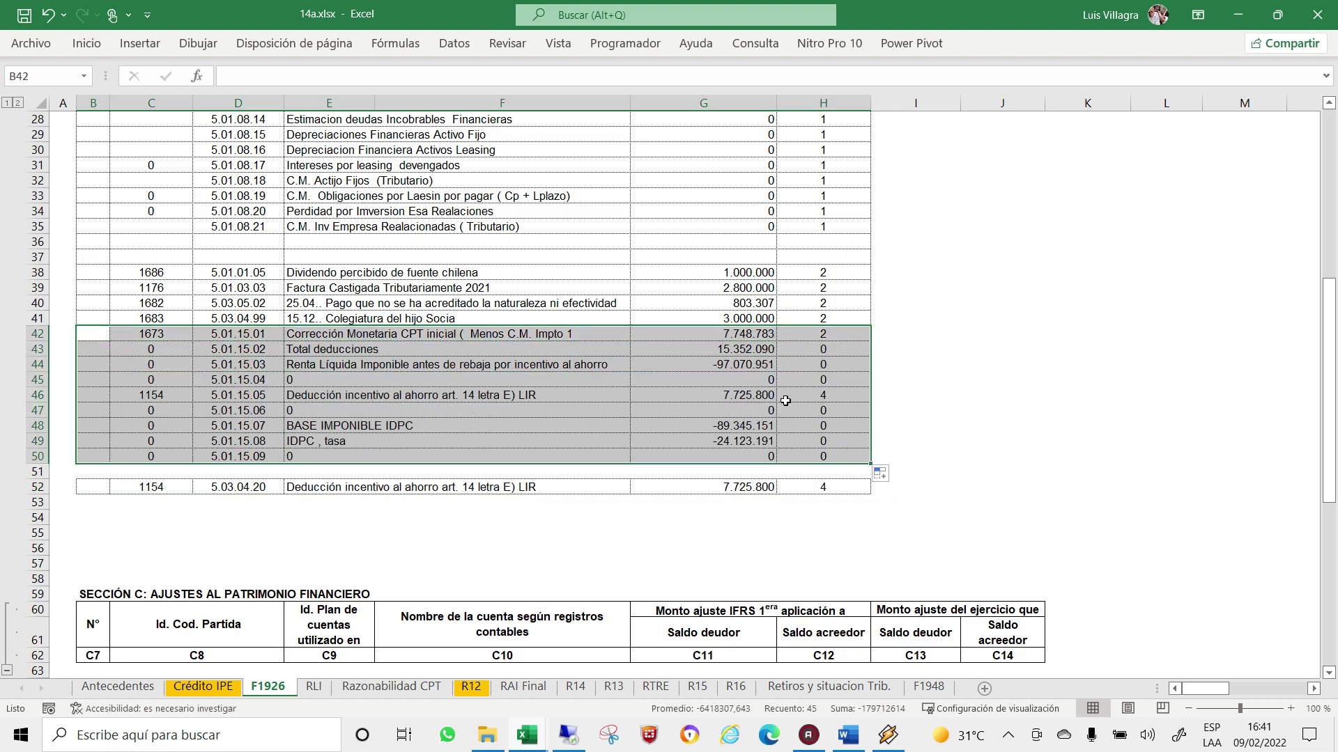
left_click(158, 334)
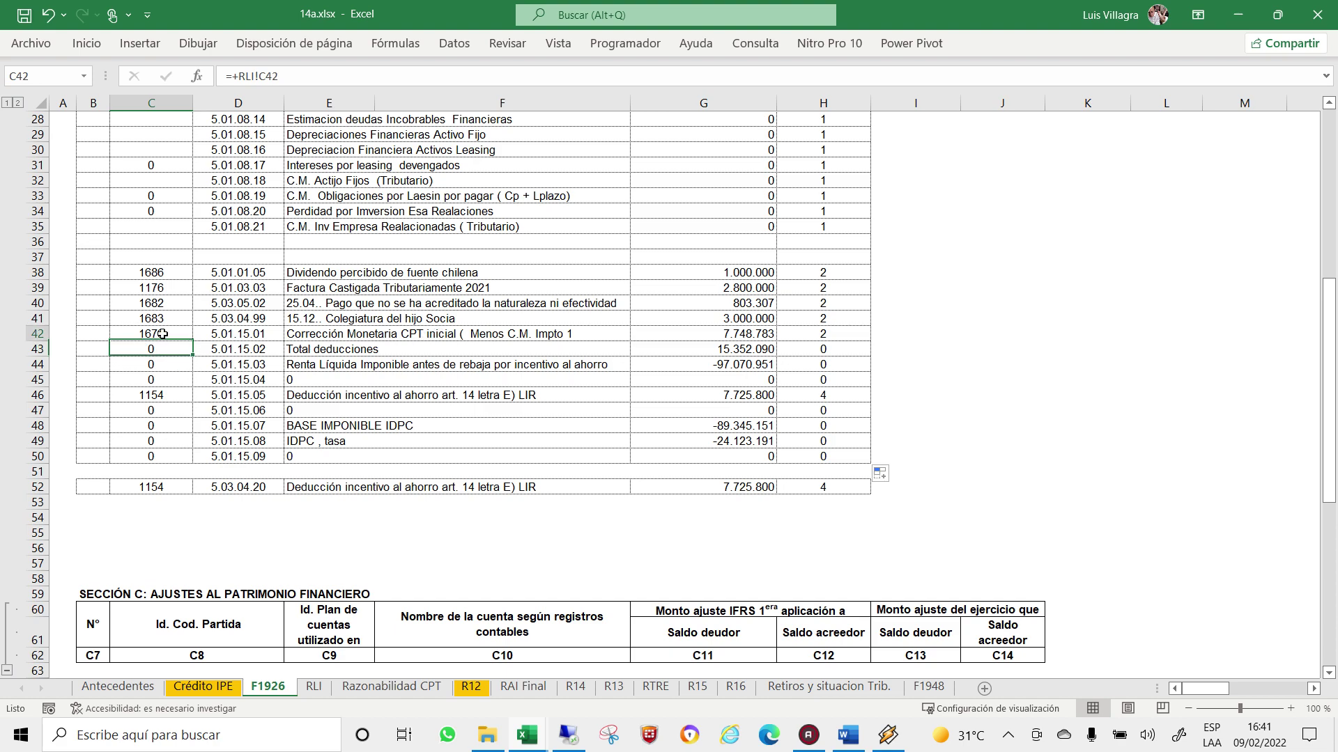
Undo the last edit, move Corrección Monetaria to row 51, and fill the RLI deduction lines into rows 42–49.
left_click(48, 14)
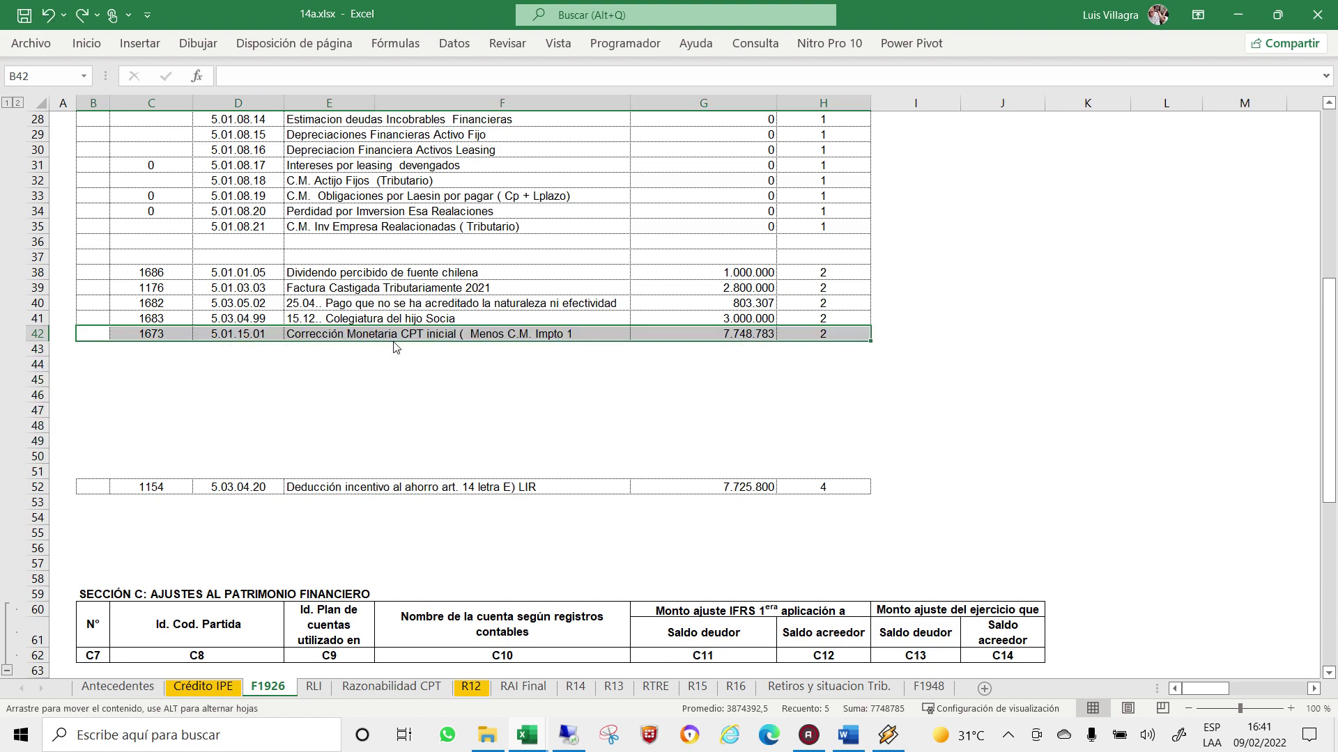
left_click_drag(394, 343, 418, 477)
left_click_drag(94, 318, 874, 327)
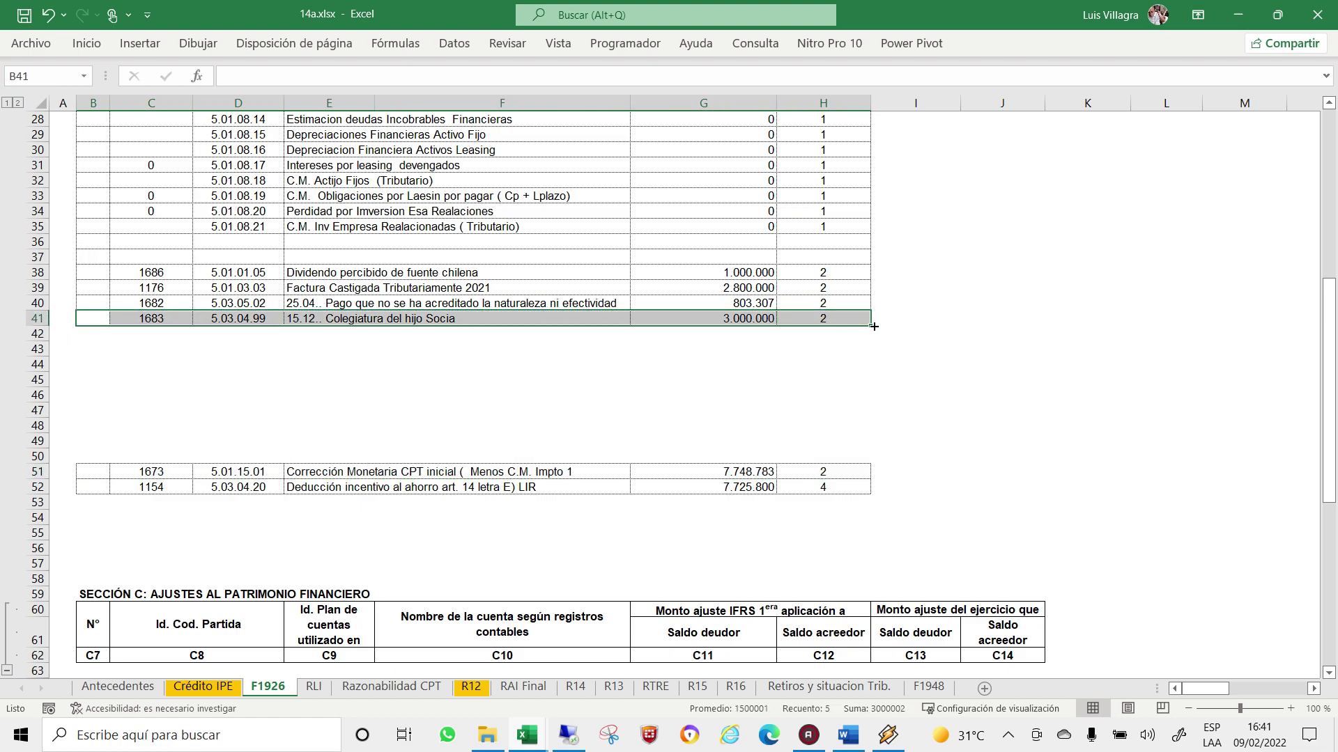
left_click_drag(874, 326, 881, 443)
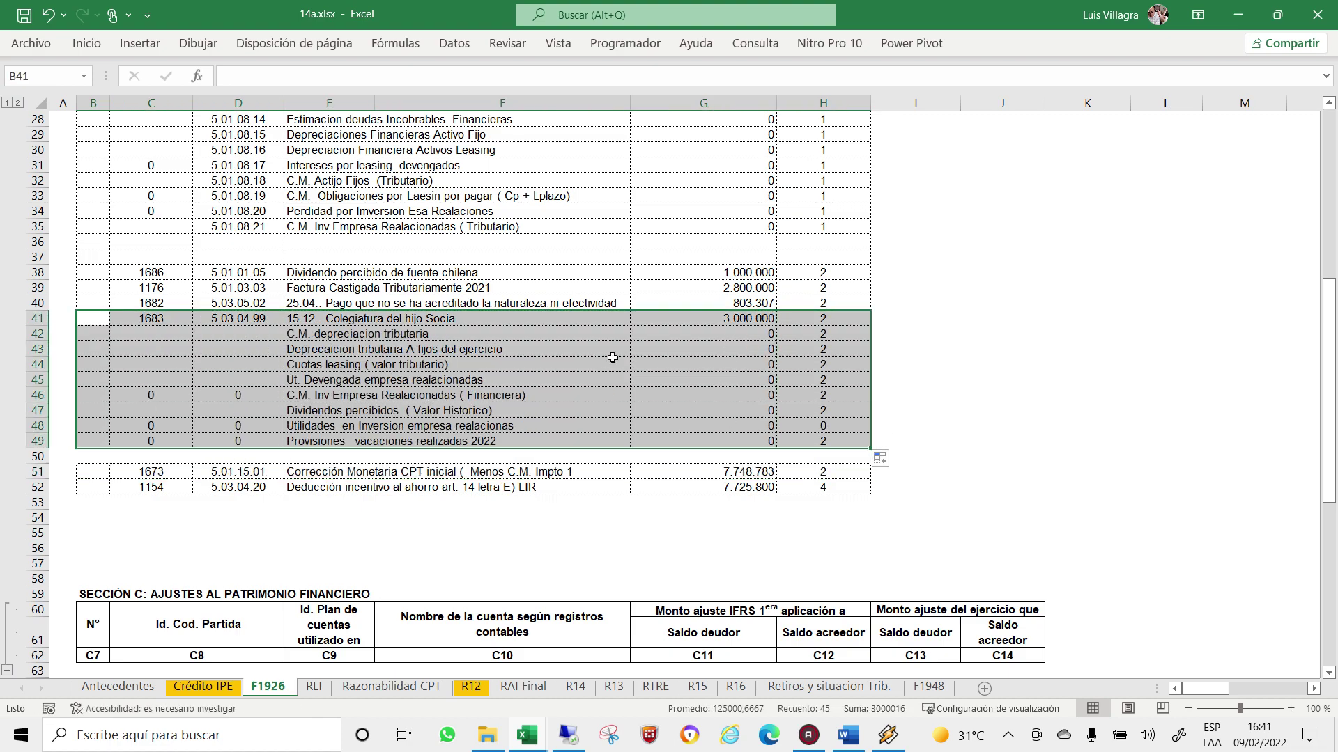
left_click(335, 337)
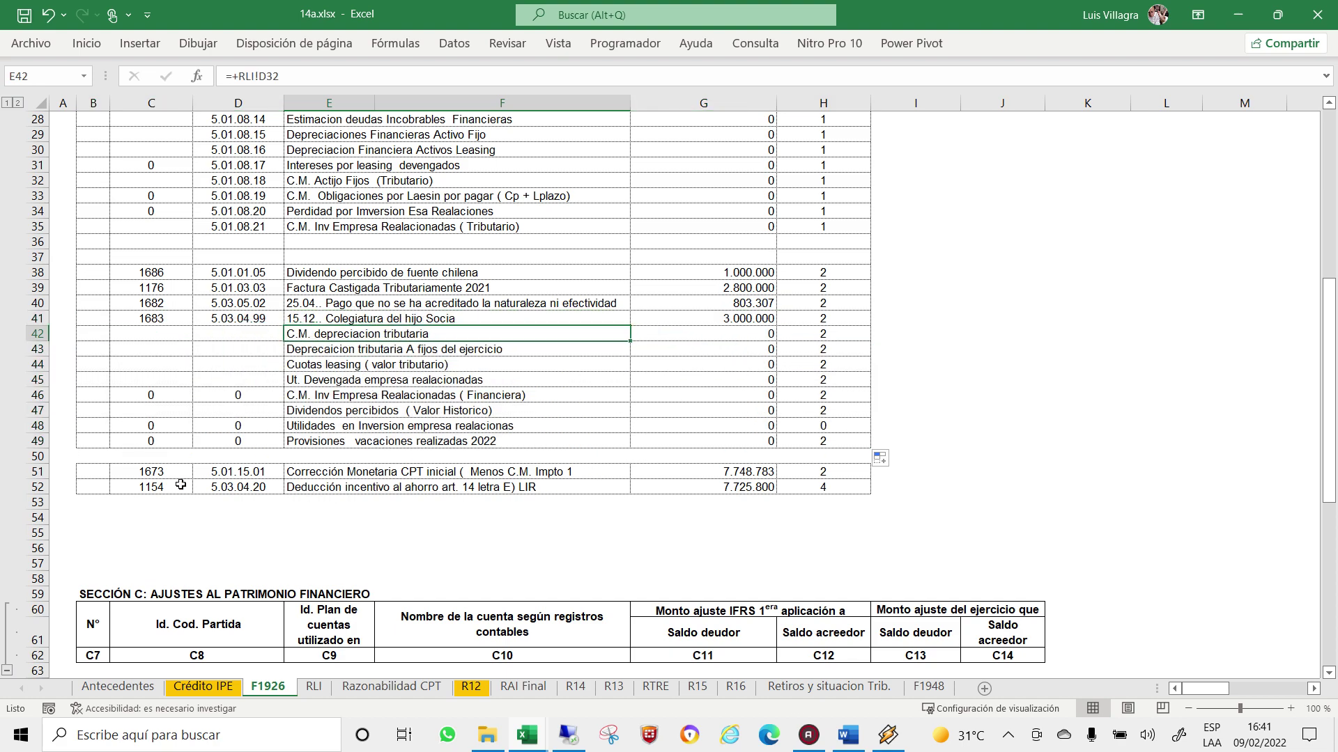
Insert a row at 50, then delete the leftover blank rows 50–51.
right_click(37, 457)
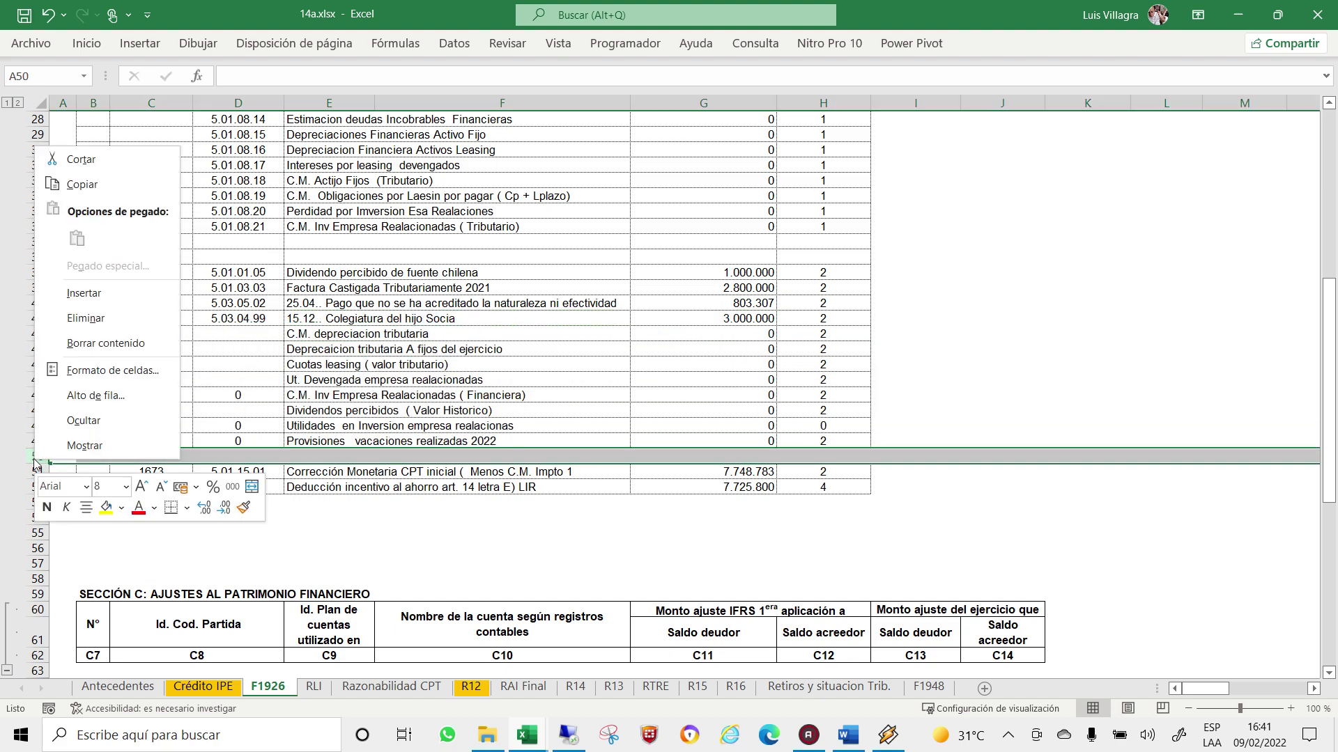
left_click(78, 293)
left_click(238, 395)
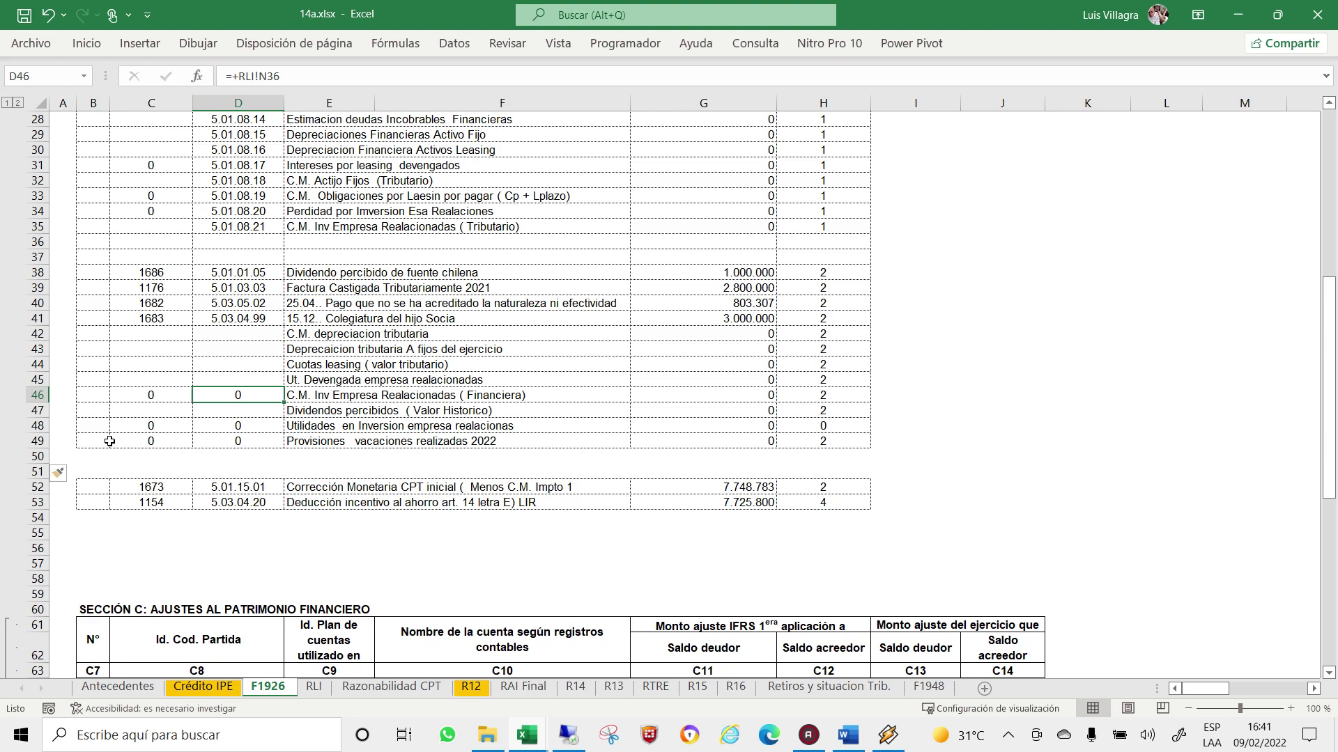
mouse_move(110, 441)
left_mouse_down()
mouse_move(836, 444)
mouse_move(873, 460)
left_mouse_up()
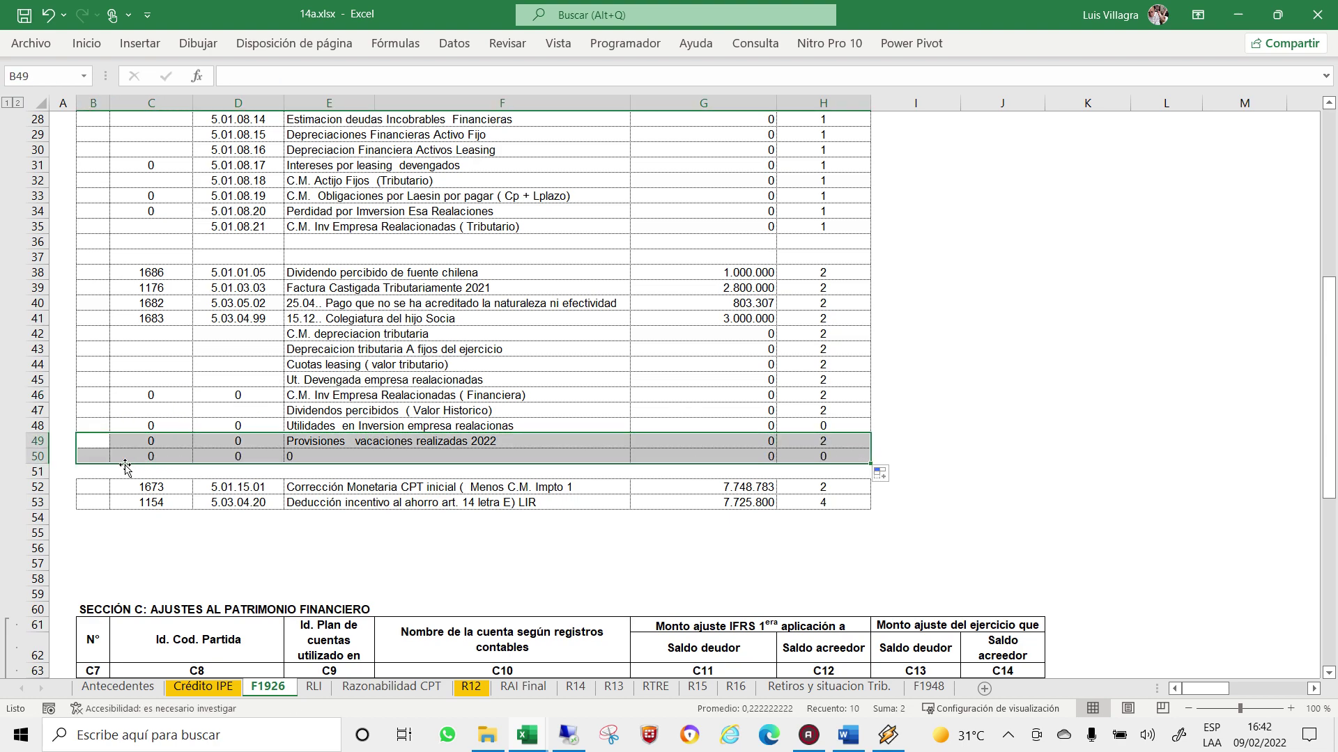
left_click_drag(40, 456, 42, 472)
right_click(42, 463)
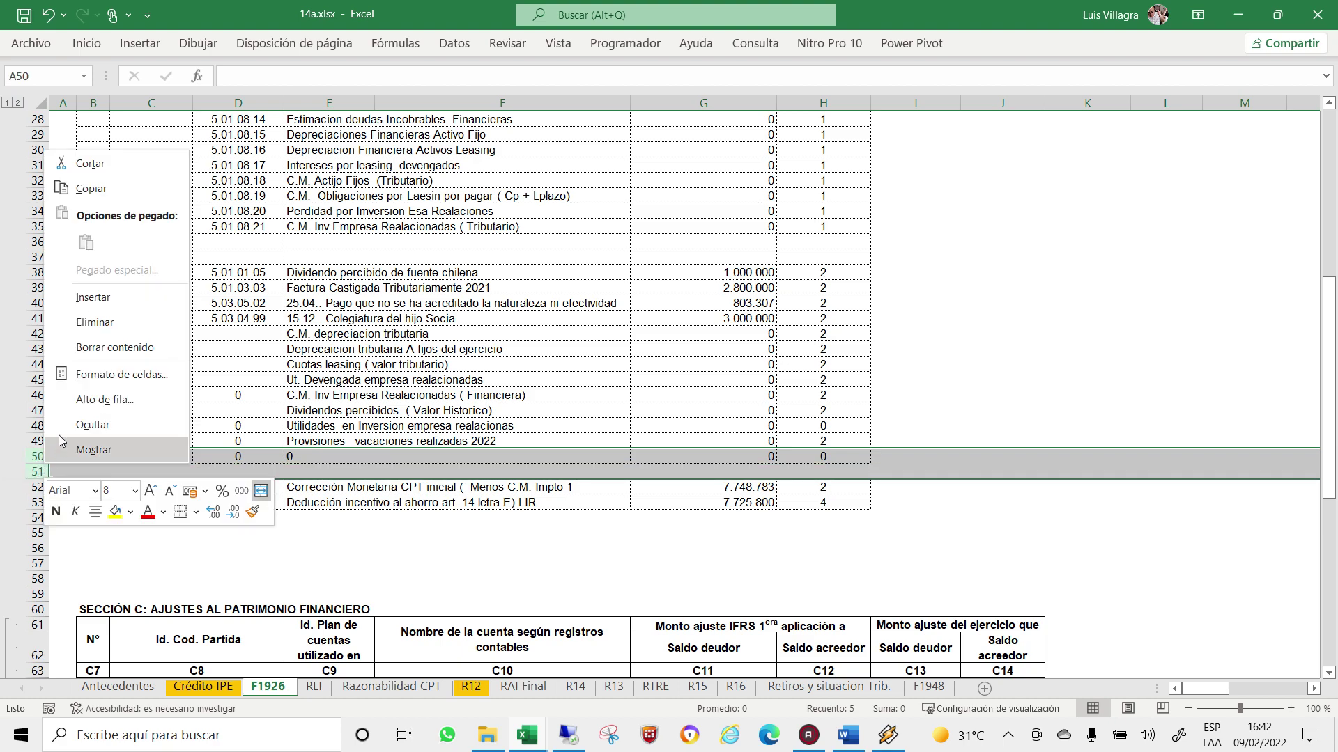
left_click(104, 313)
left_click(629, 286)
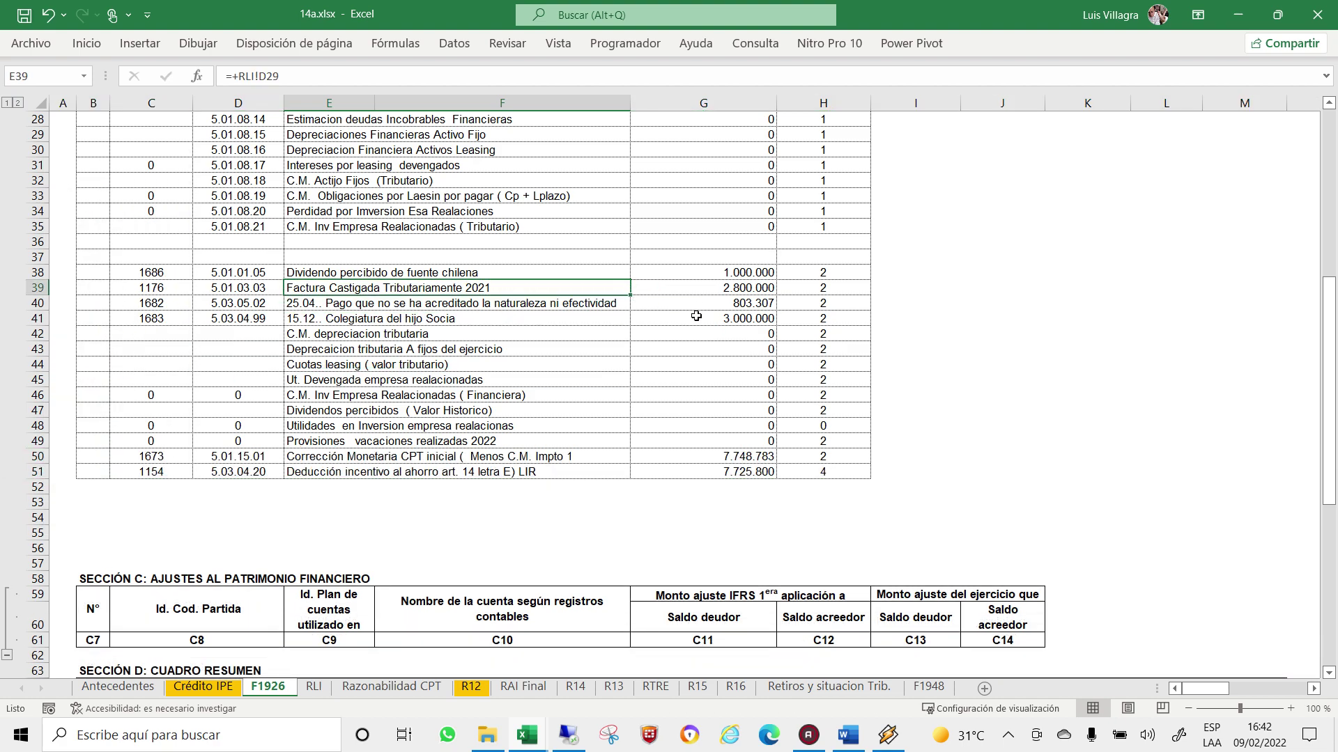
Review the SUMAR.SI totals in D68, E68 and F68, confirming the edited D68 formula.
scroll(696, 316, "down", 1)
scroll(307, 557, "down", 1)
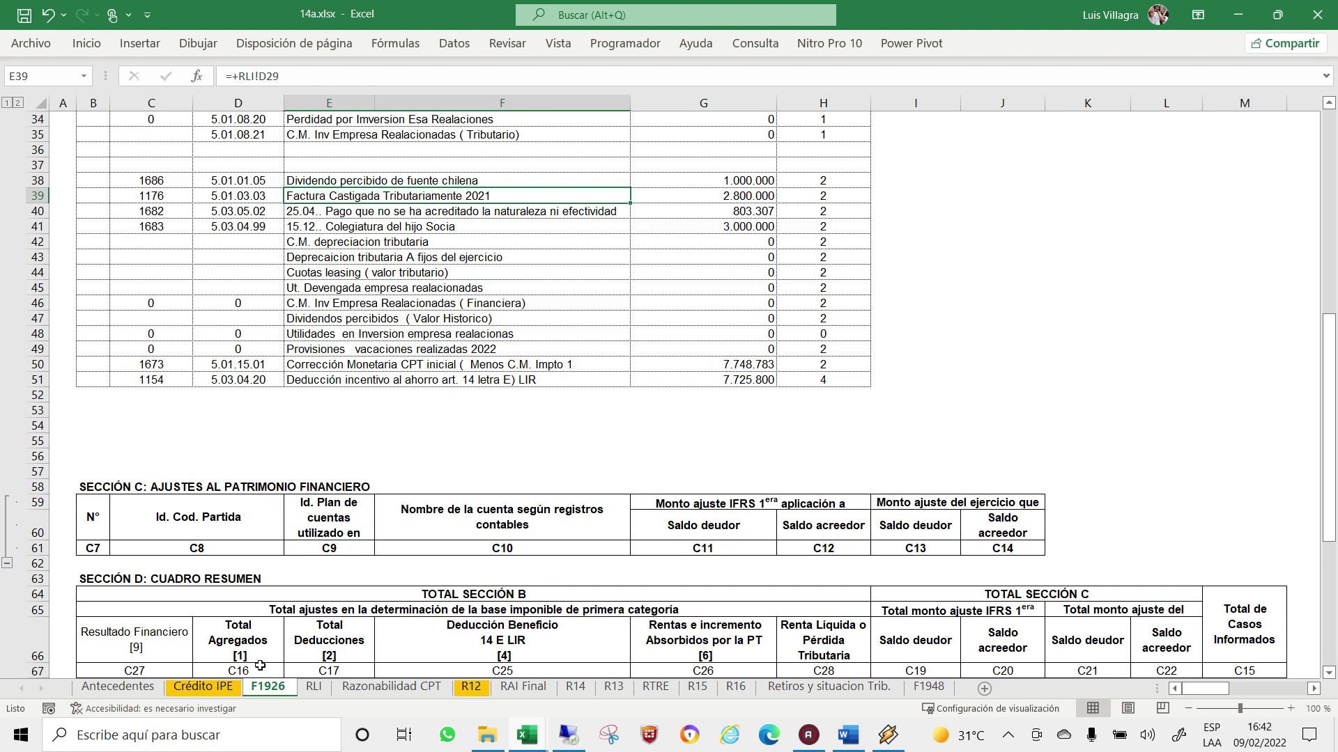
scroll(254, 657, "down", 1)
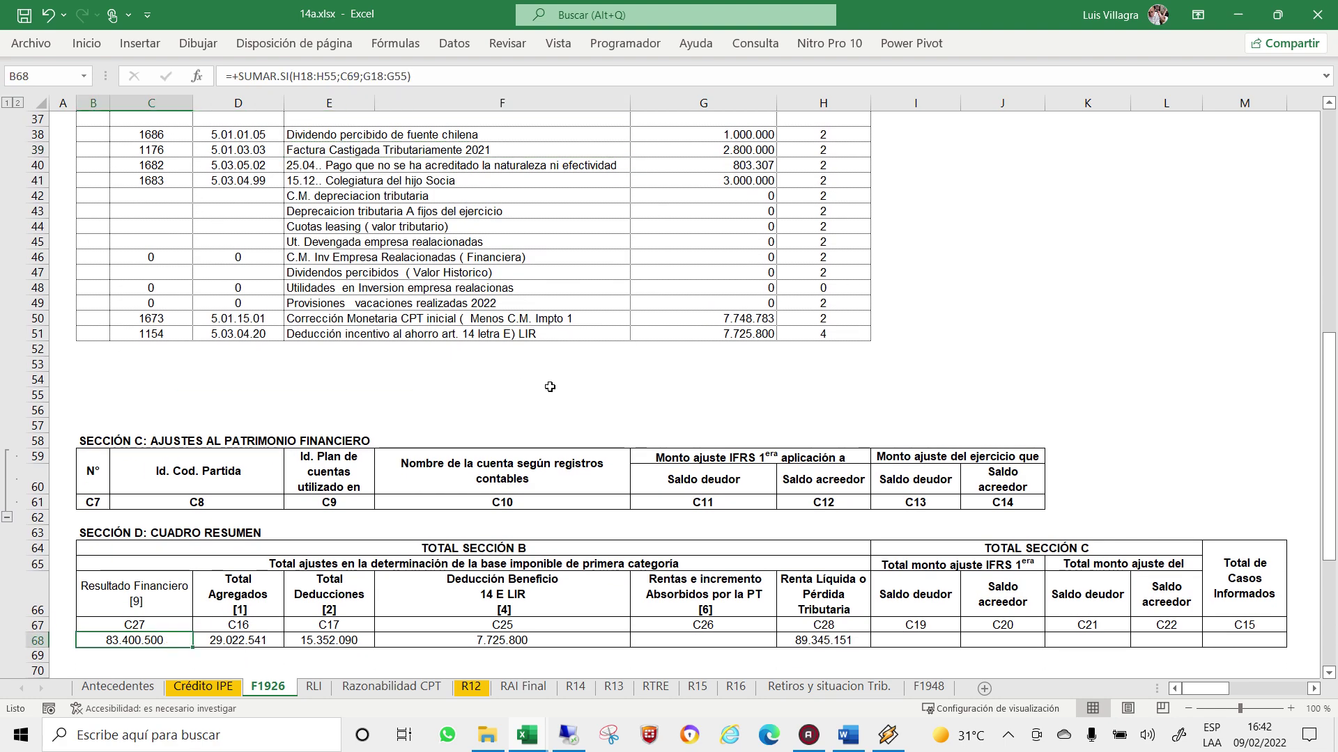
left_click(237, 634)
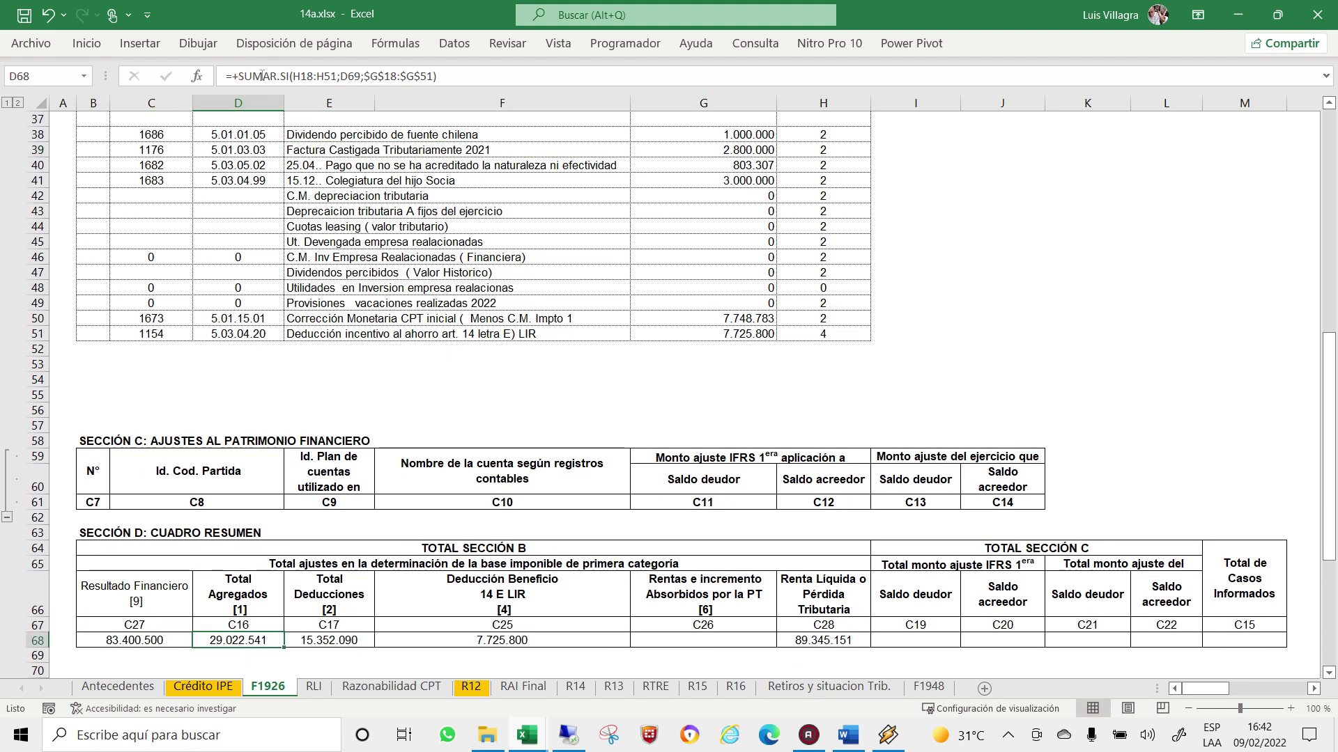
left_click(344, 74)
scroll(801, 318, "up", 2)
scroll(801, 318, "up", 4)
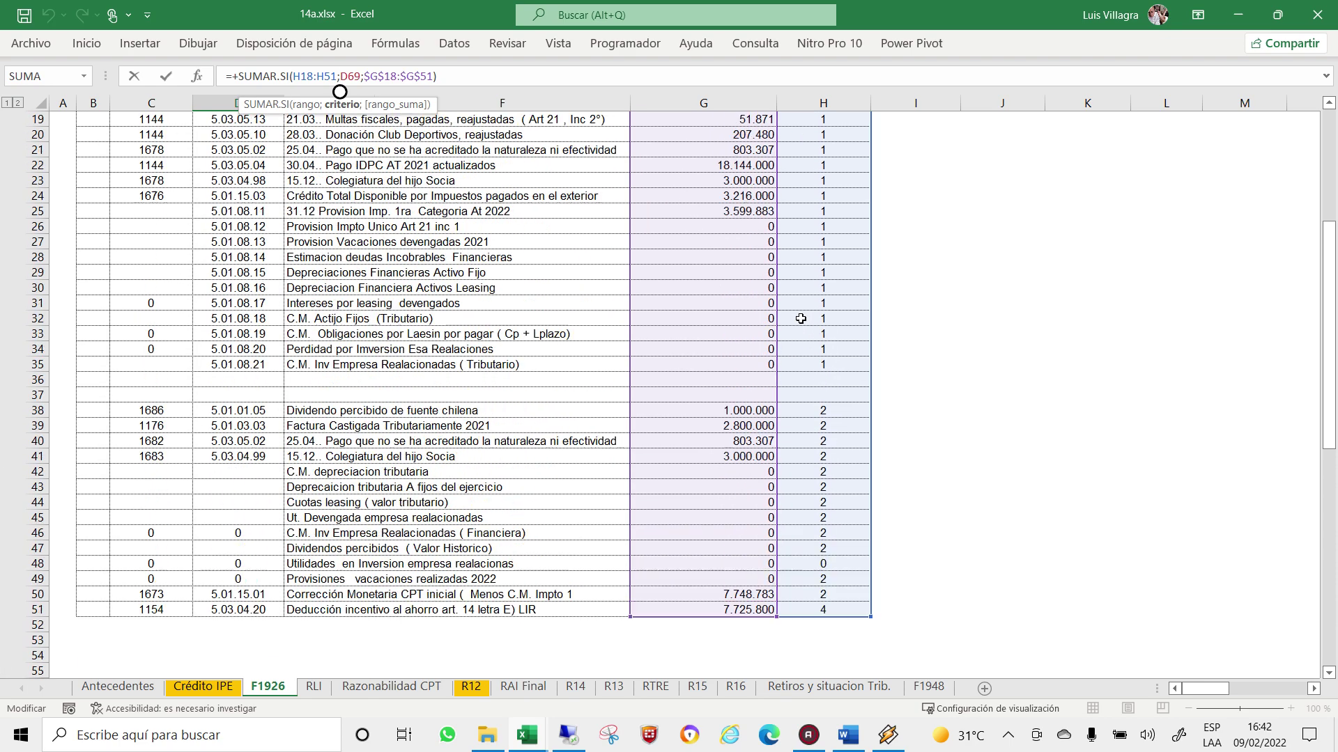
scroll(802, 310, "up", 4)
key("Return")
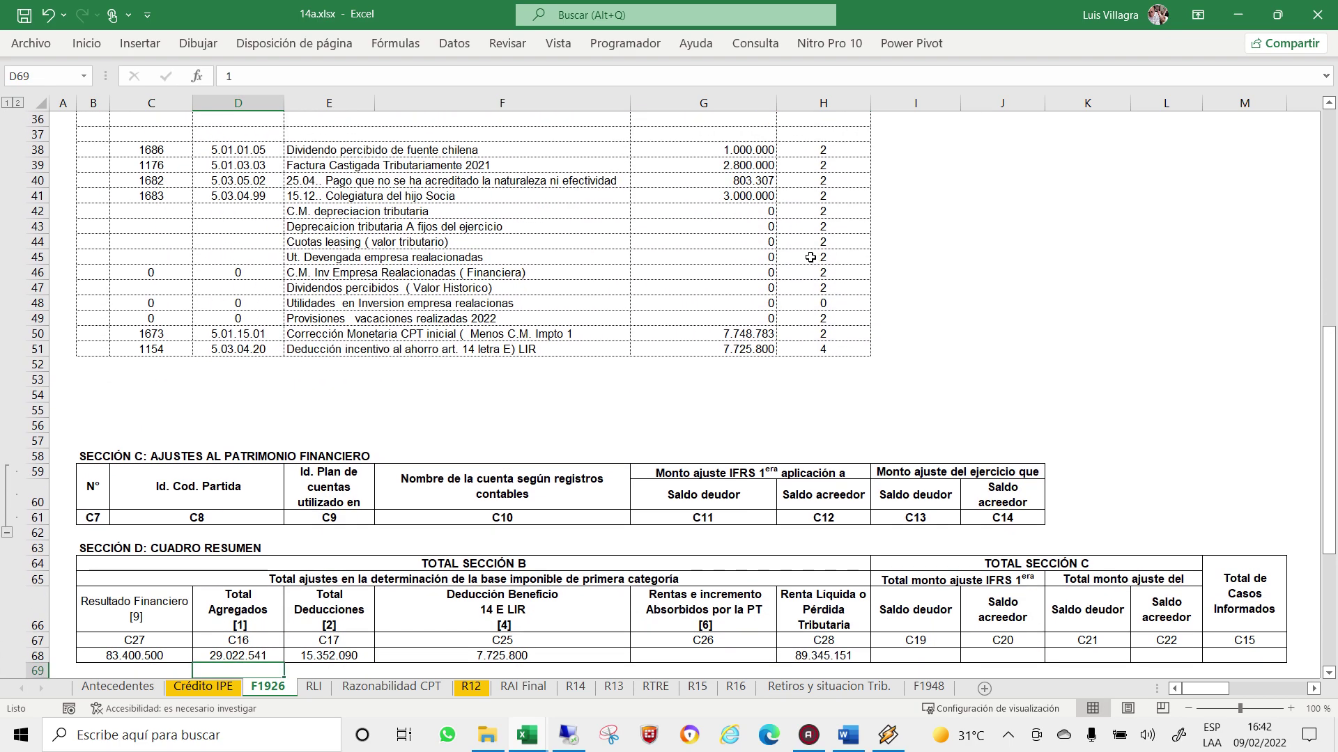
scroll(810, 257, "down", 2)
left_click(335, 564)
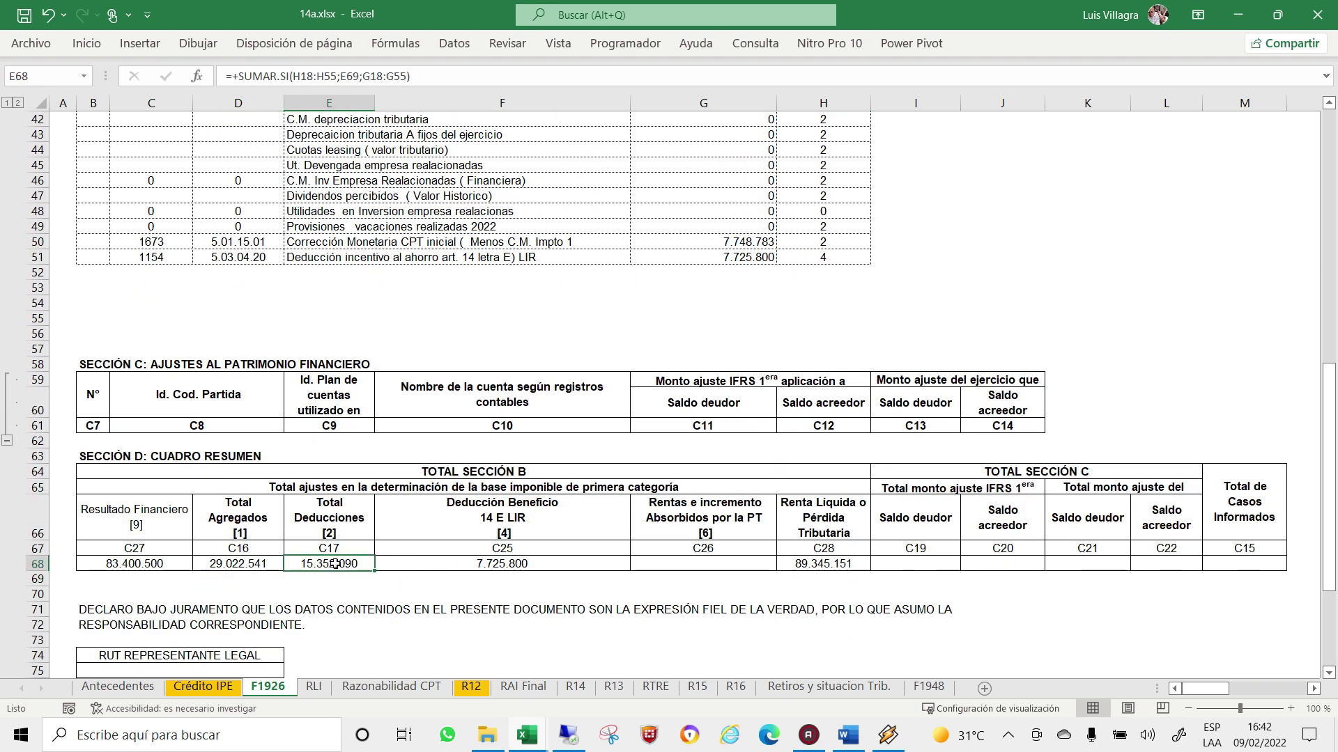
left_click(498, 564)
scroll(769, 402, "up", 4)
scroll(769, 402, "up", 3)
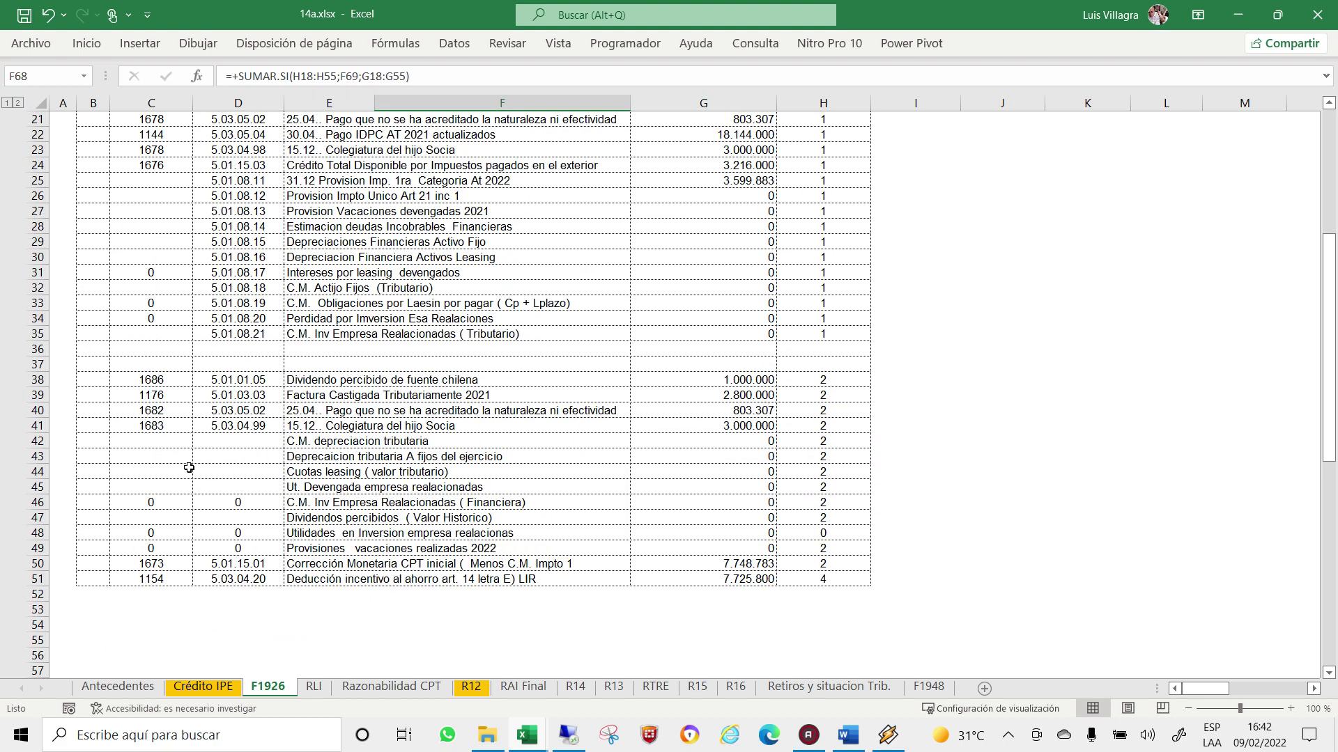
Copy C42's formatting and paint it down through C42:C49.
left_click(161, 445)
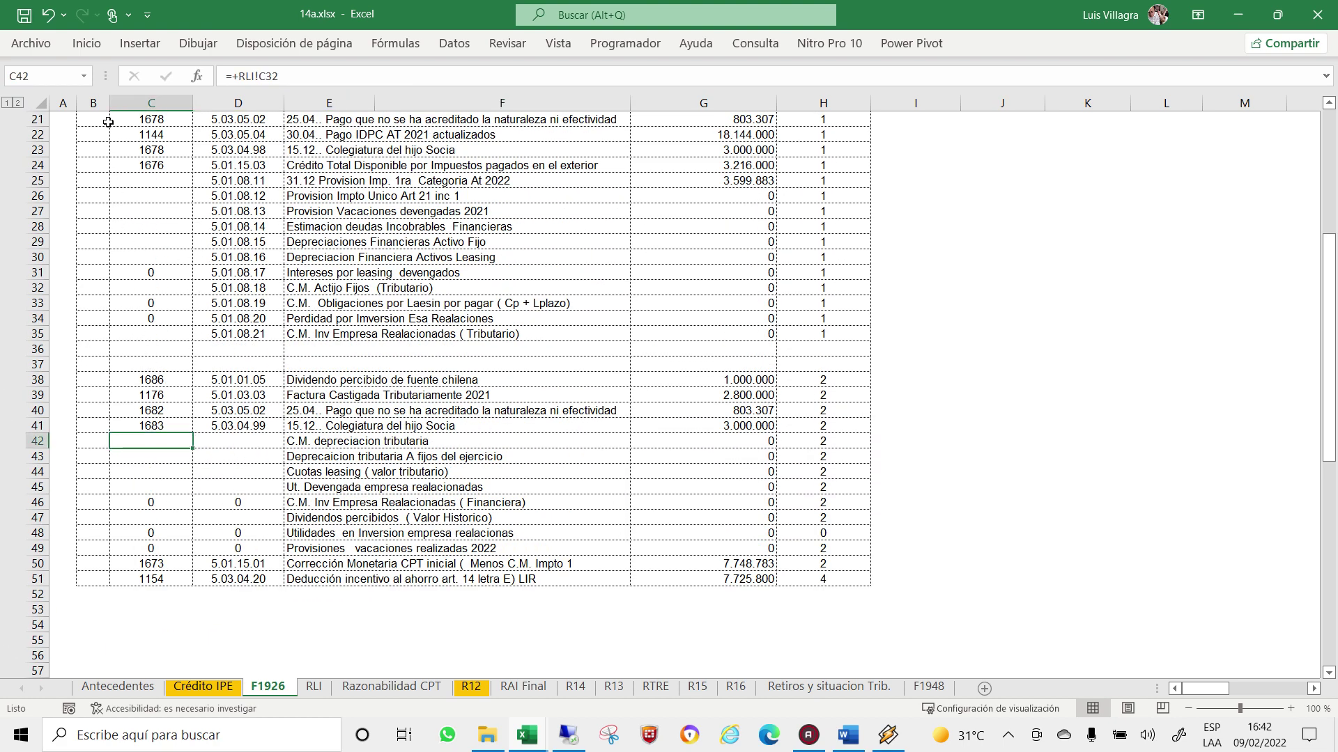
left_click(86, 43)
left_click(52, 114)
left_click_drag(156, 441, 182, 548)
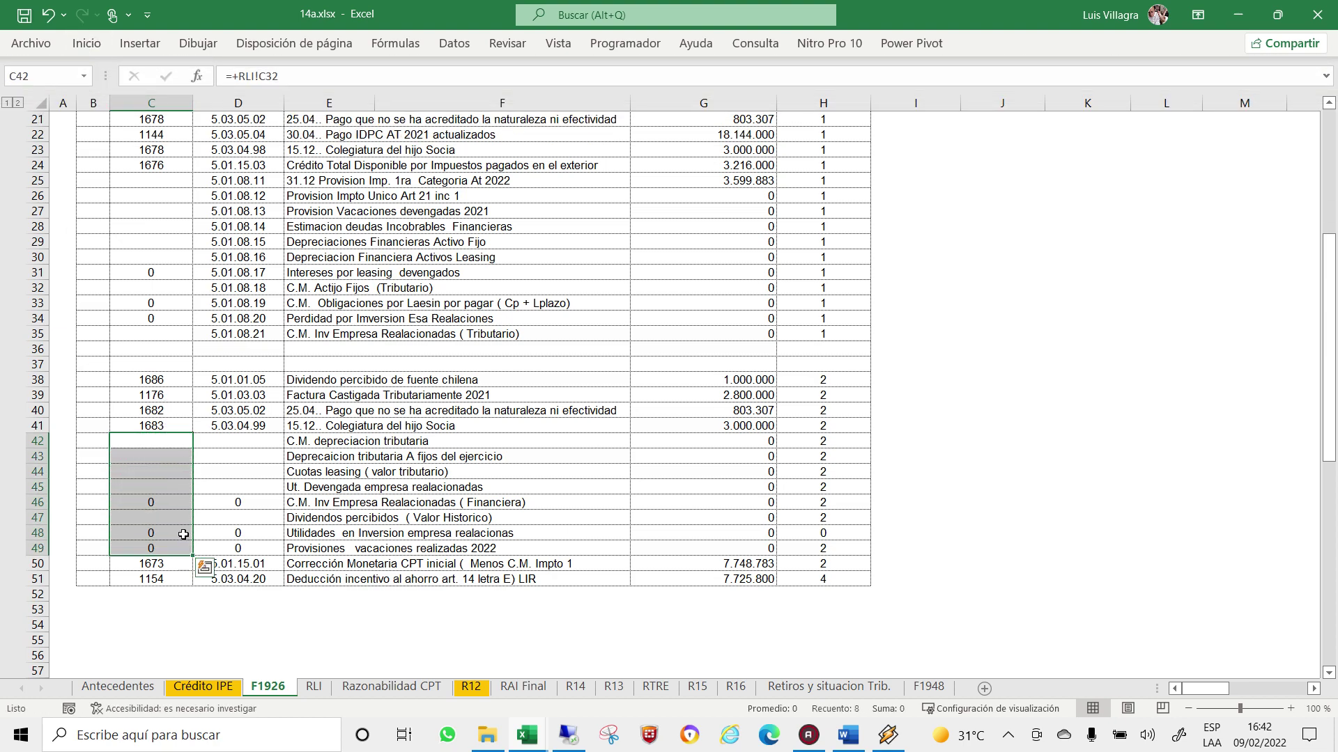
left_click(258, 446)
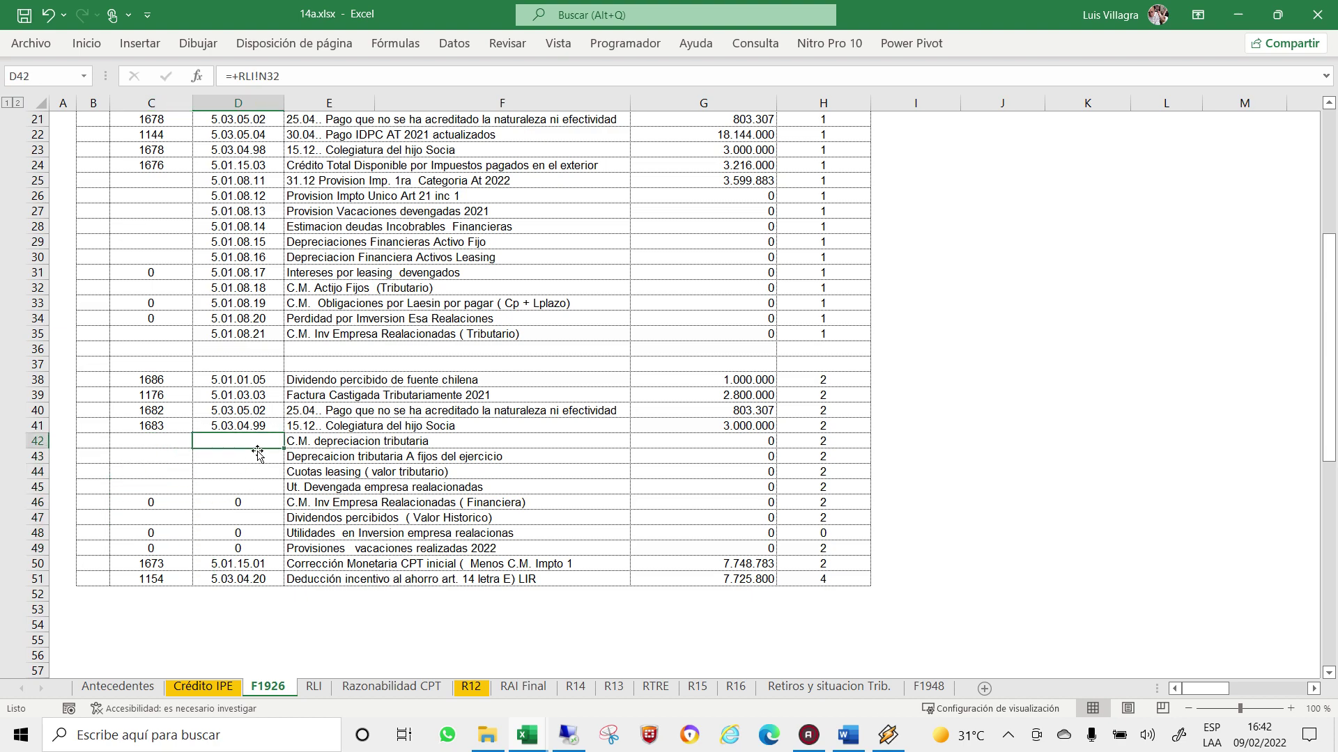
left_click(244, 502)
scroll(663, 385, "up", 4)
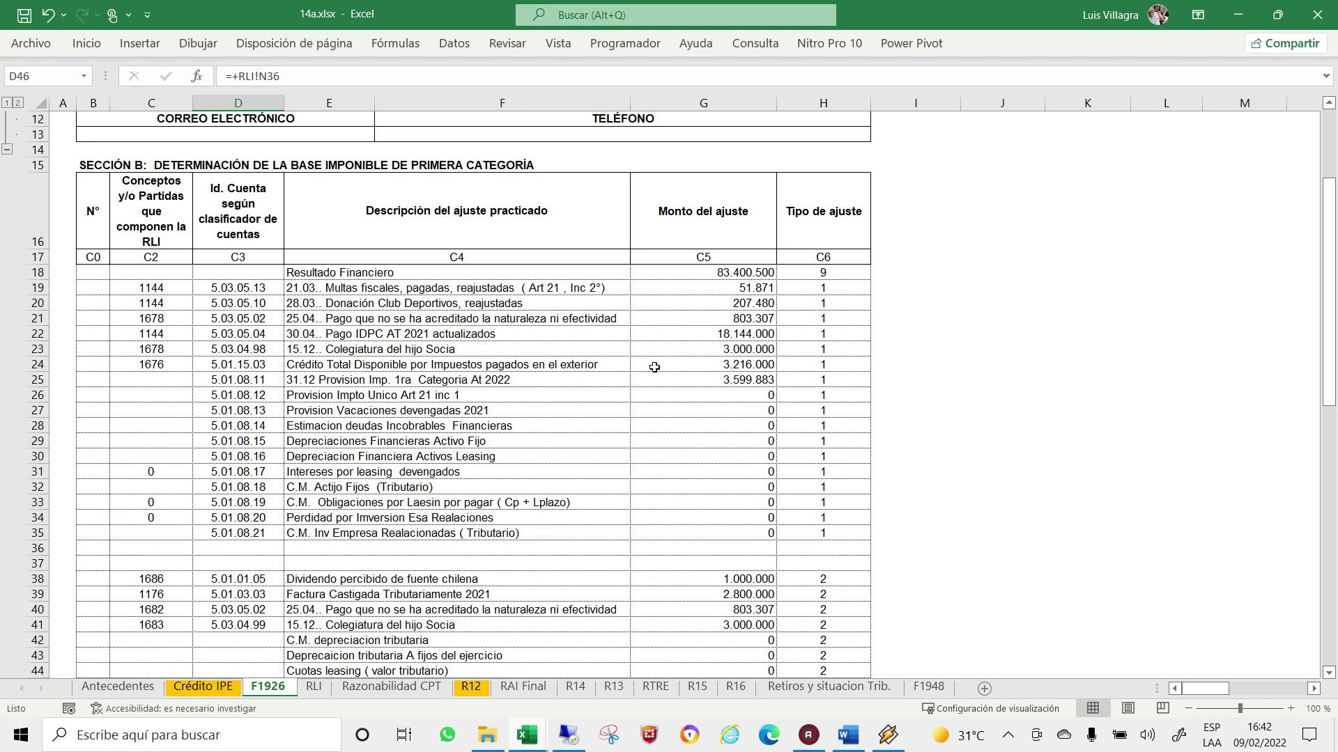
scroll(663, 385, "down", 3)
scroll(649, 359, "down", 2)
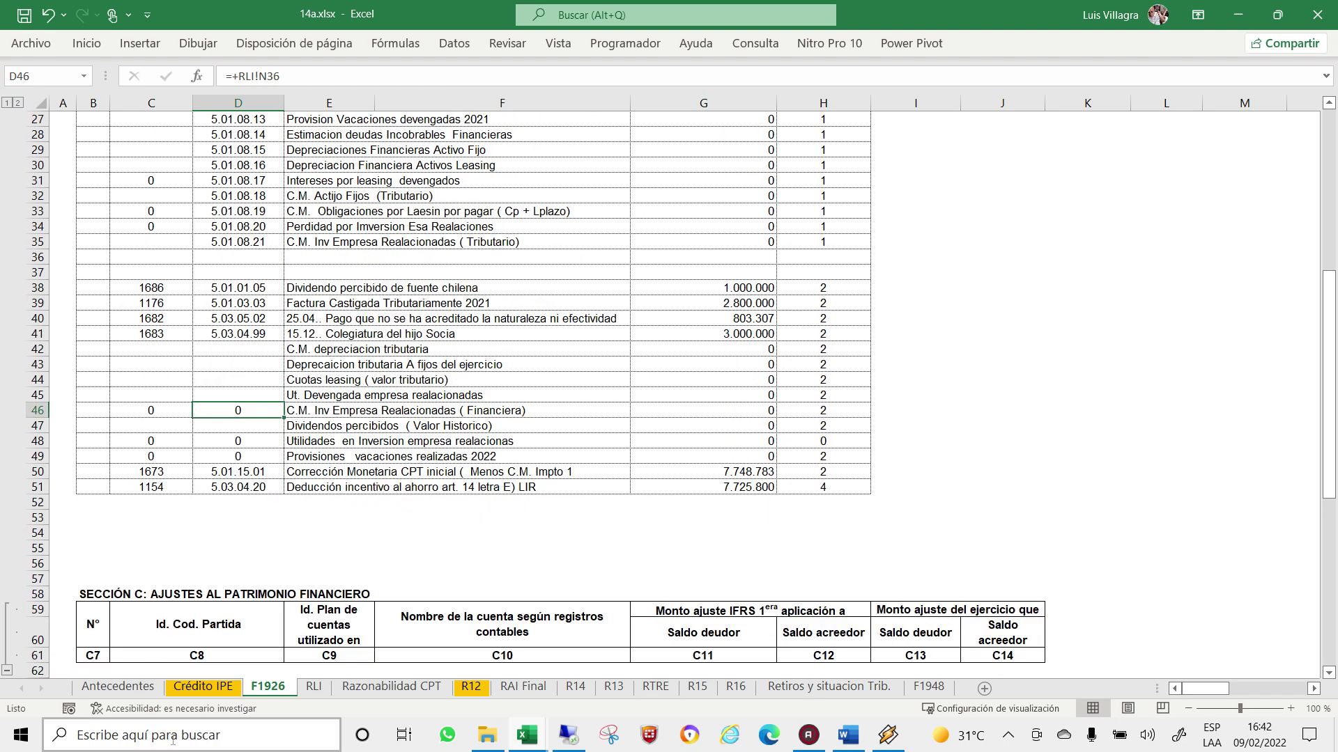
On the RLI sheet, copy adjustment type 2 from O37 into O38.
left_click(209, 688)
left_click(313, 687)
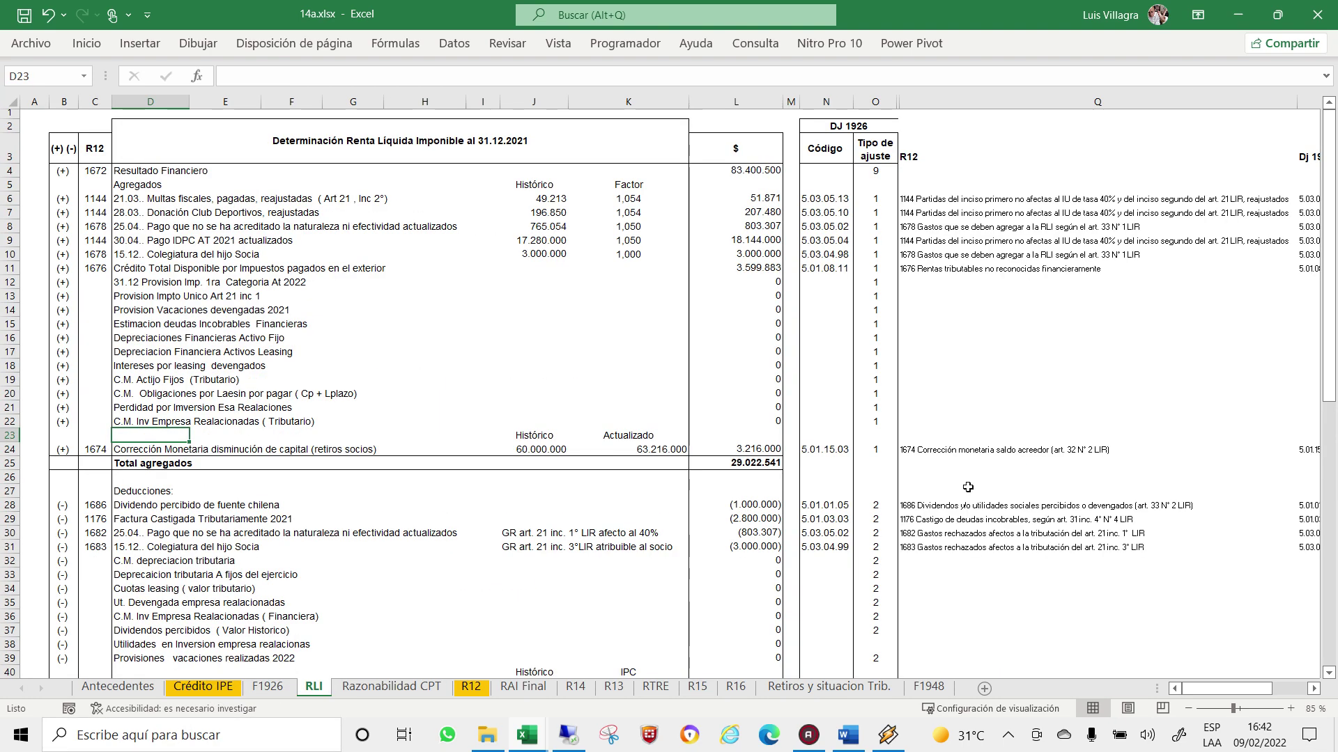
scroll(869, 487, "down", 2)
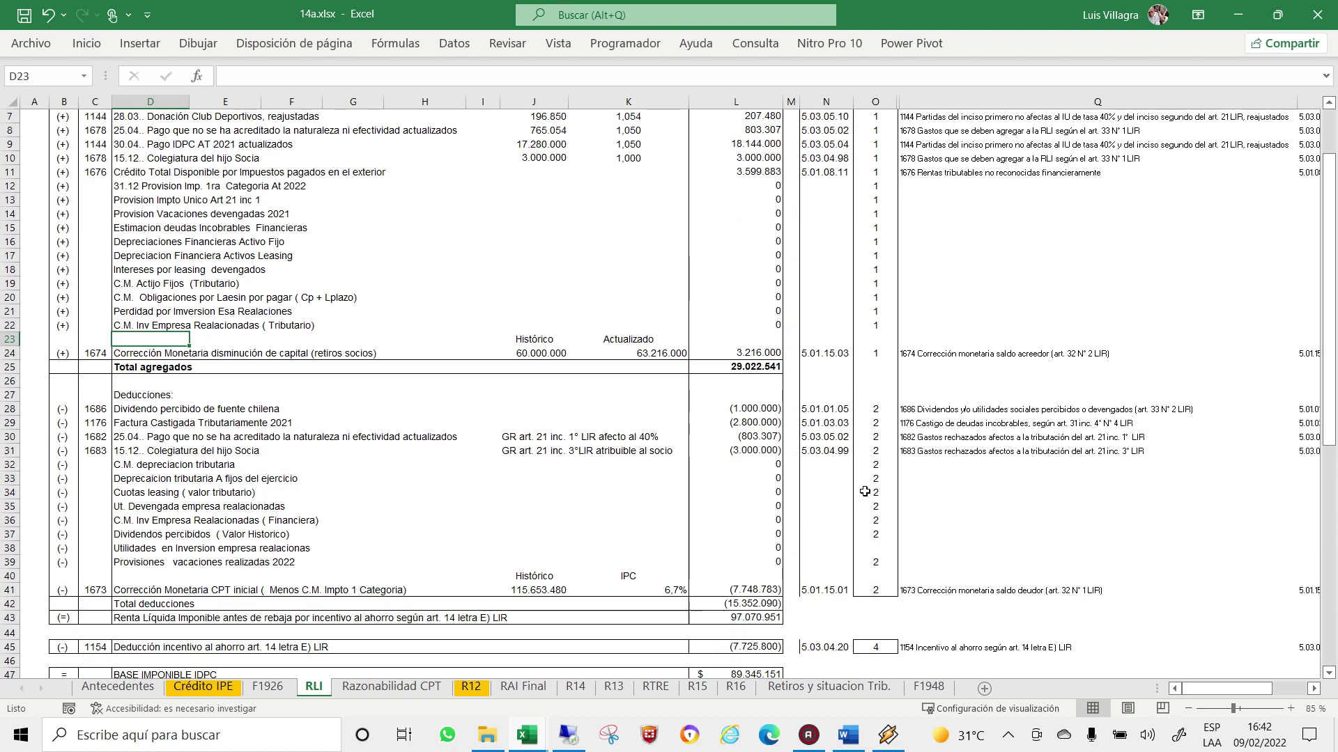
left_click(870, 535)
key("ctrl+c")
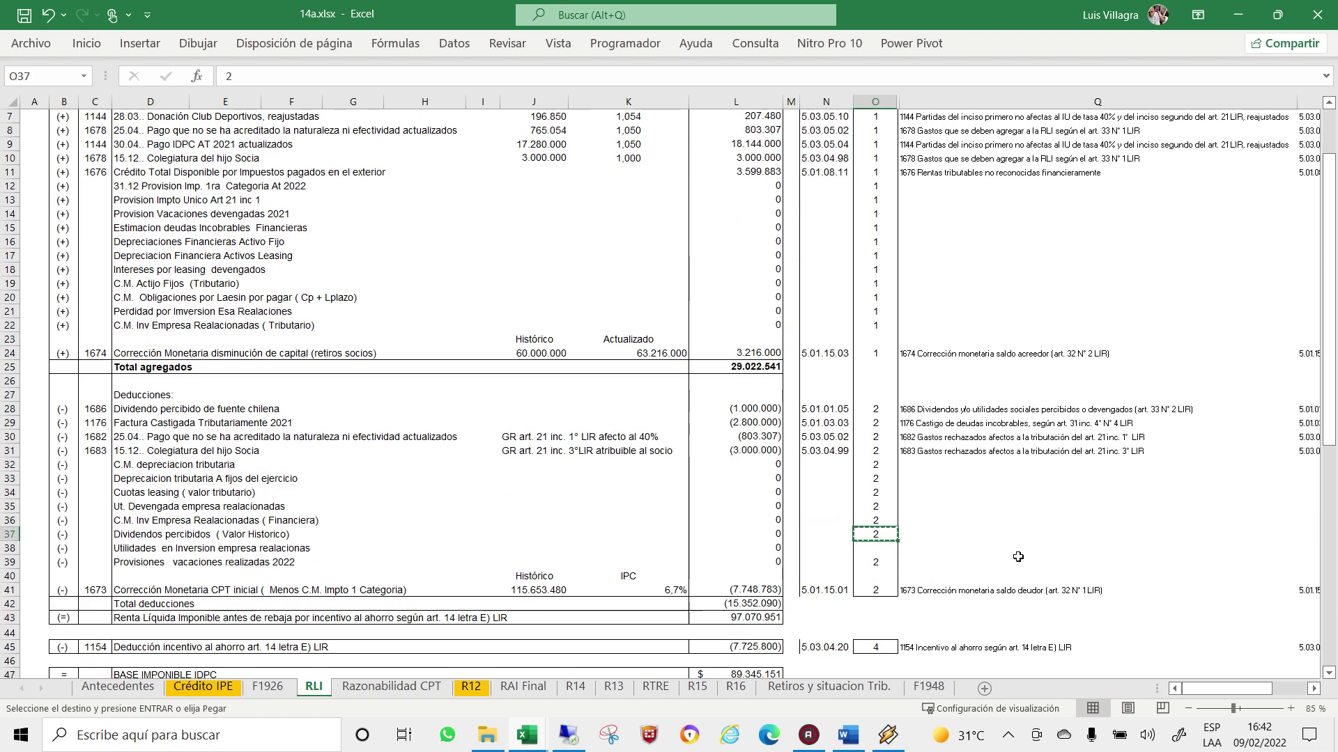
key("shift+Down")
key("ctrl+v")
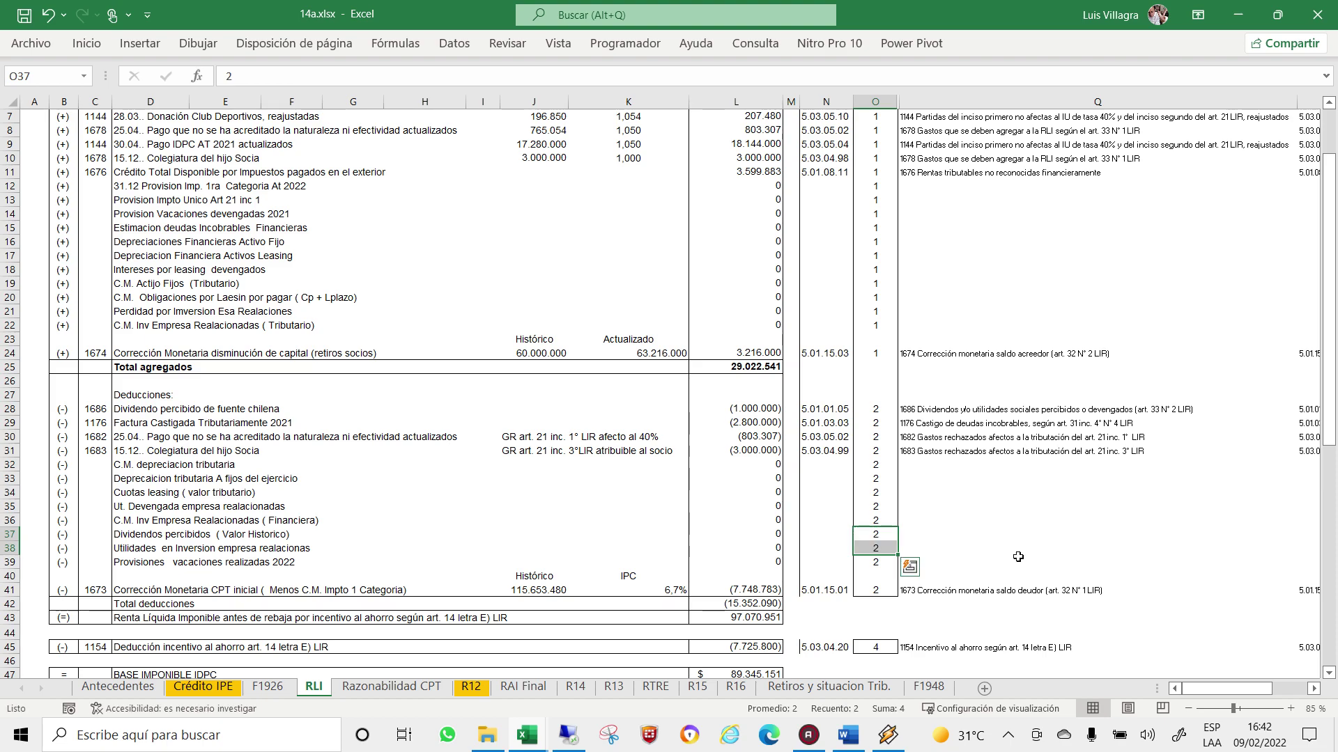
Glance at the F1926 sheet, return to RLI, then bring up the Razonabilidad CPT sheet.
left_click(280, 687)
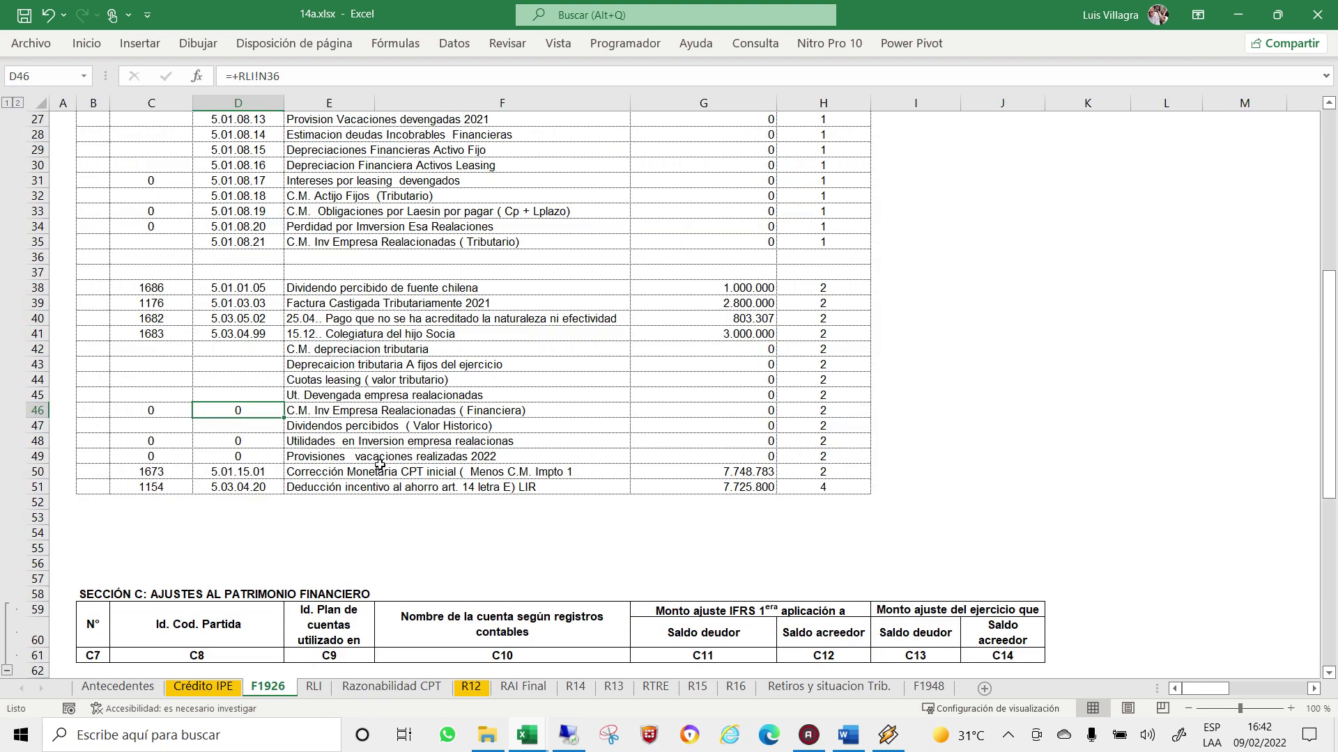
scroll(379, 464, "up", 7)
scroll(380, 464, "up", 2)
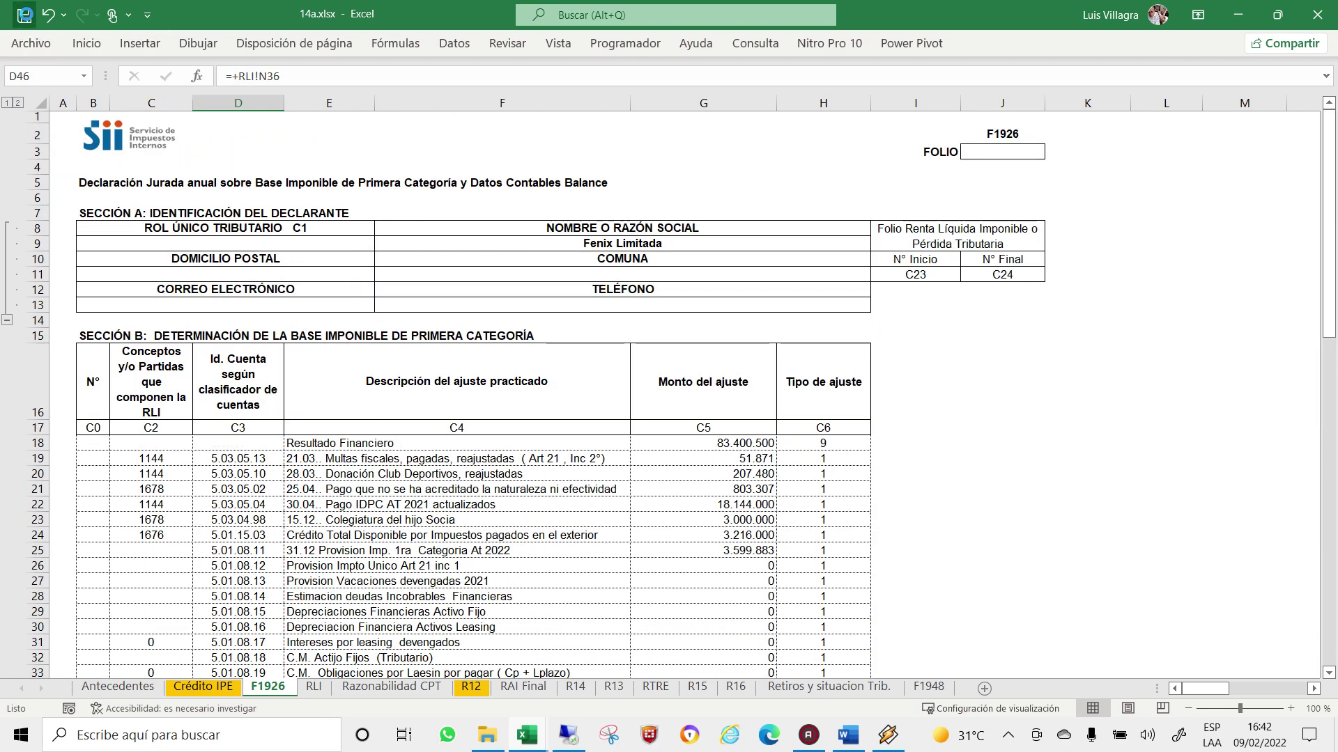
left_click(26, 15)
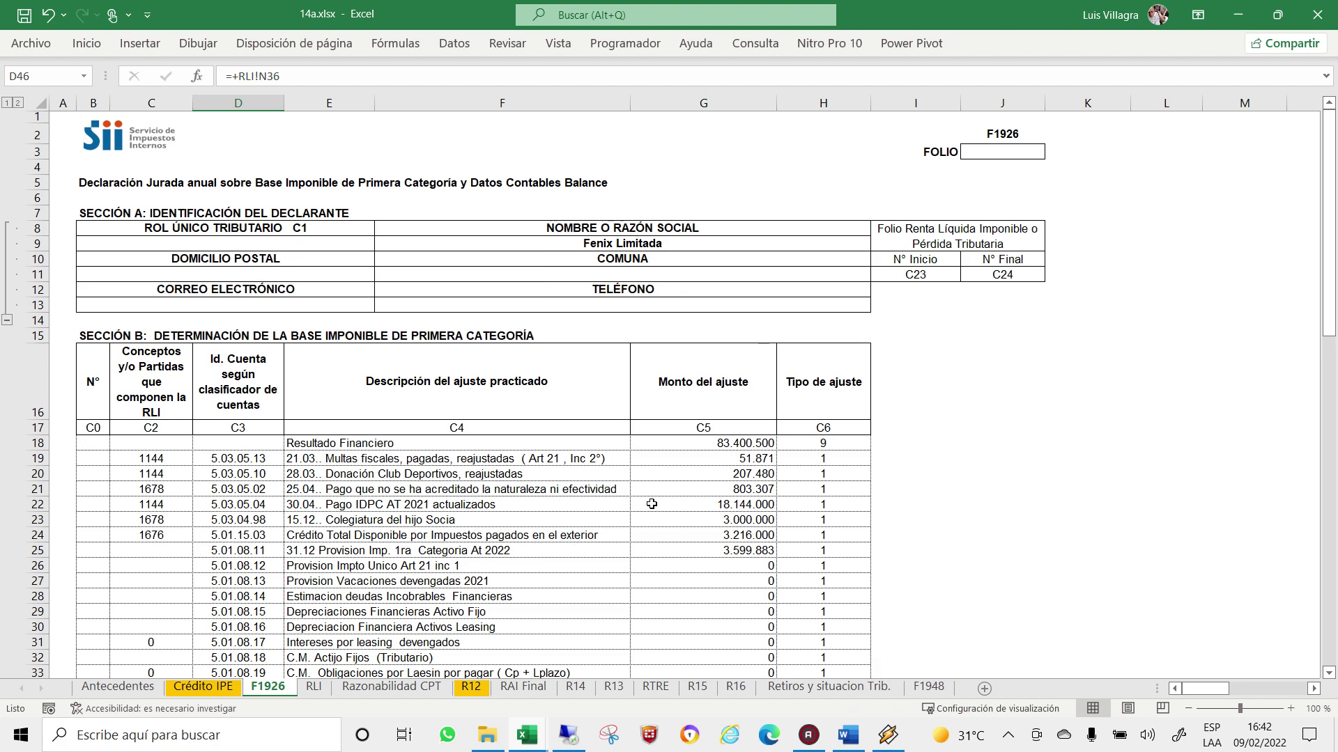
left_click(313, 687)
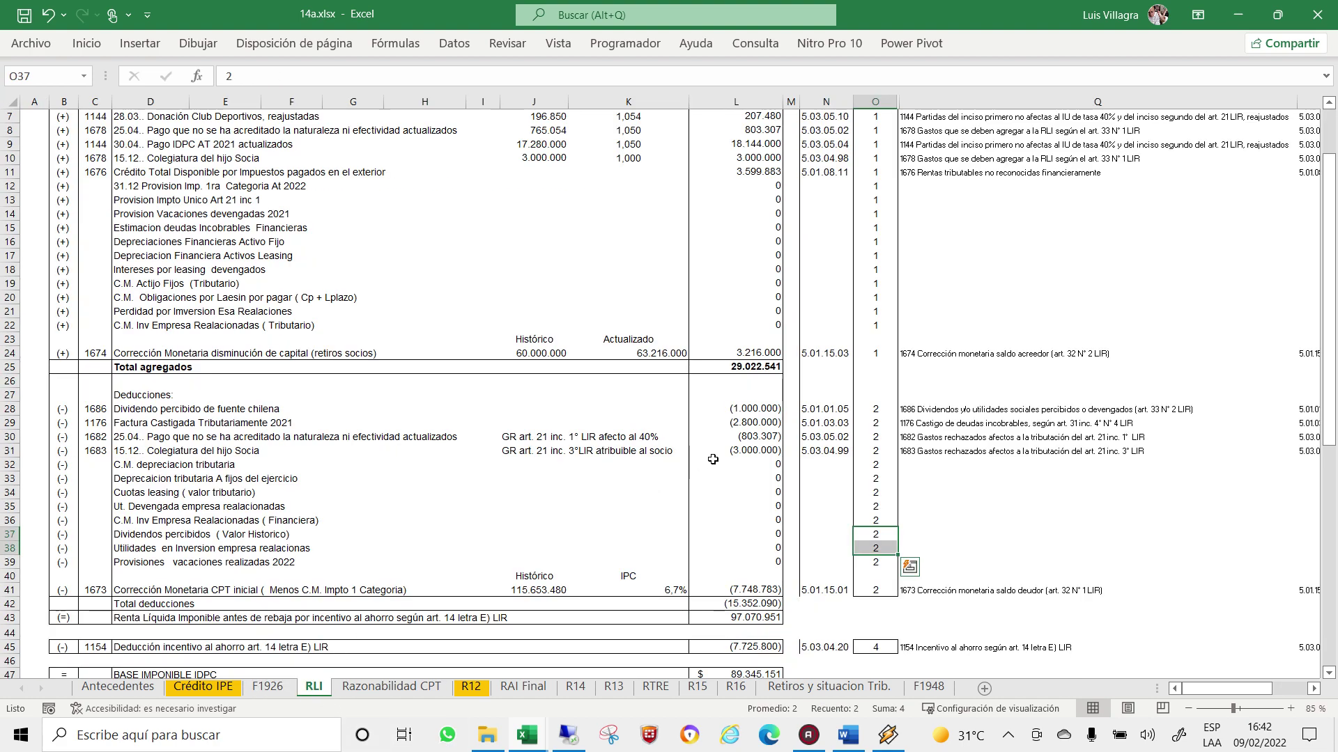
scroll(707, 463, "up", 2)
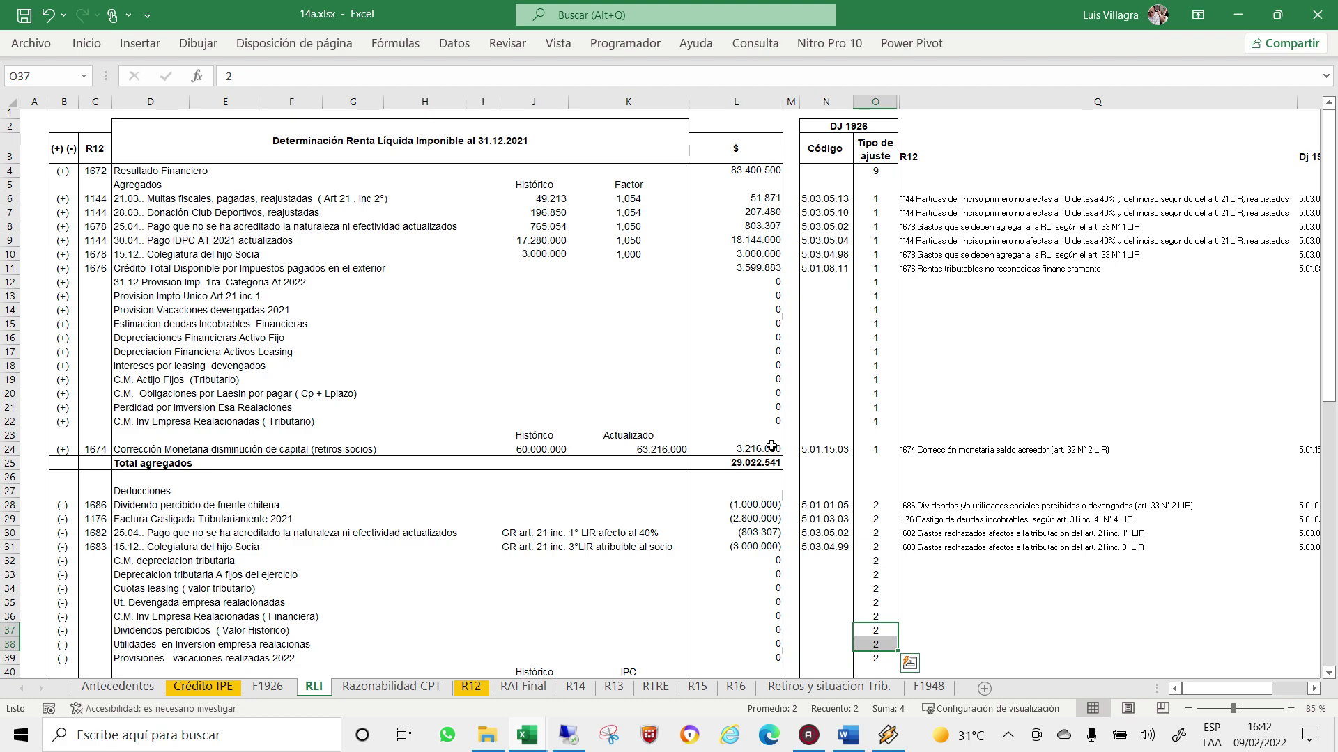
left_click(363, 688)
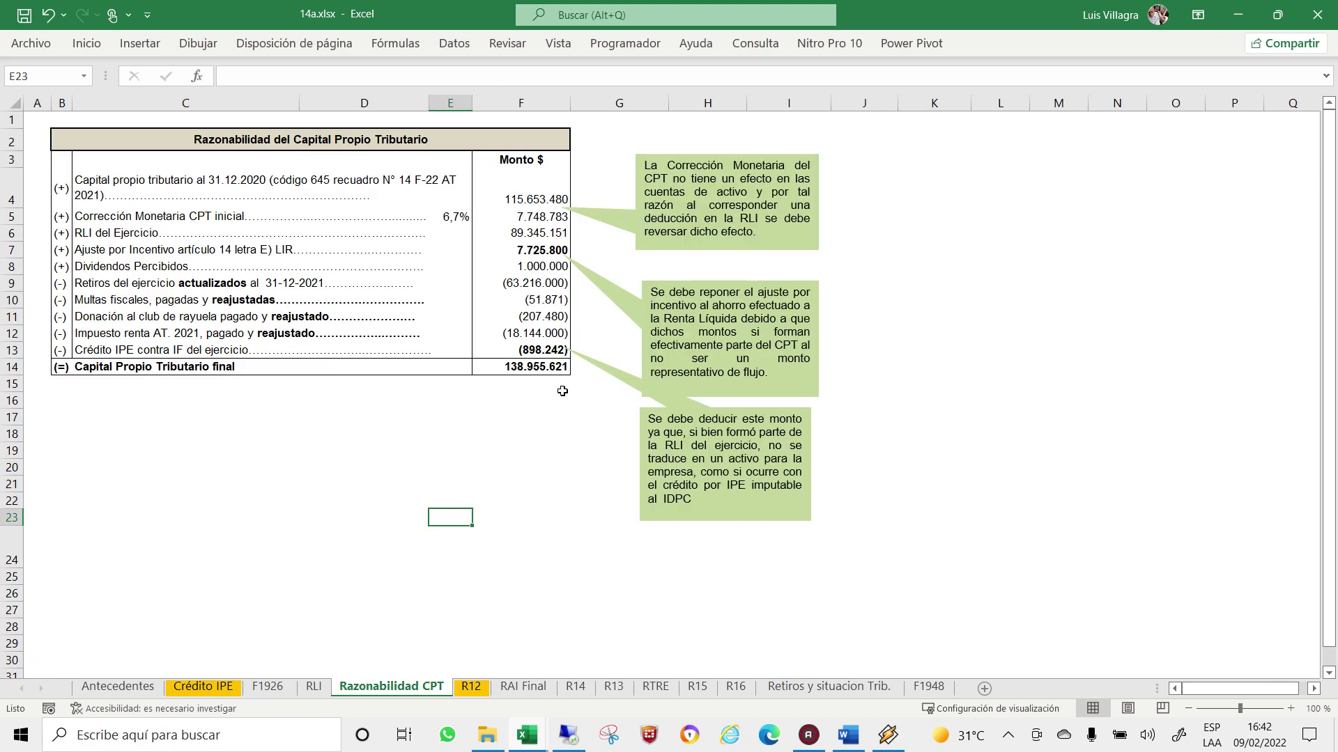
Review the Razonabilidad CPT callout, the R12 check formula in R4, and the RAI Final and R14 sheets.
left_click(705, 191)
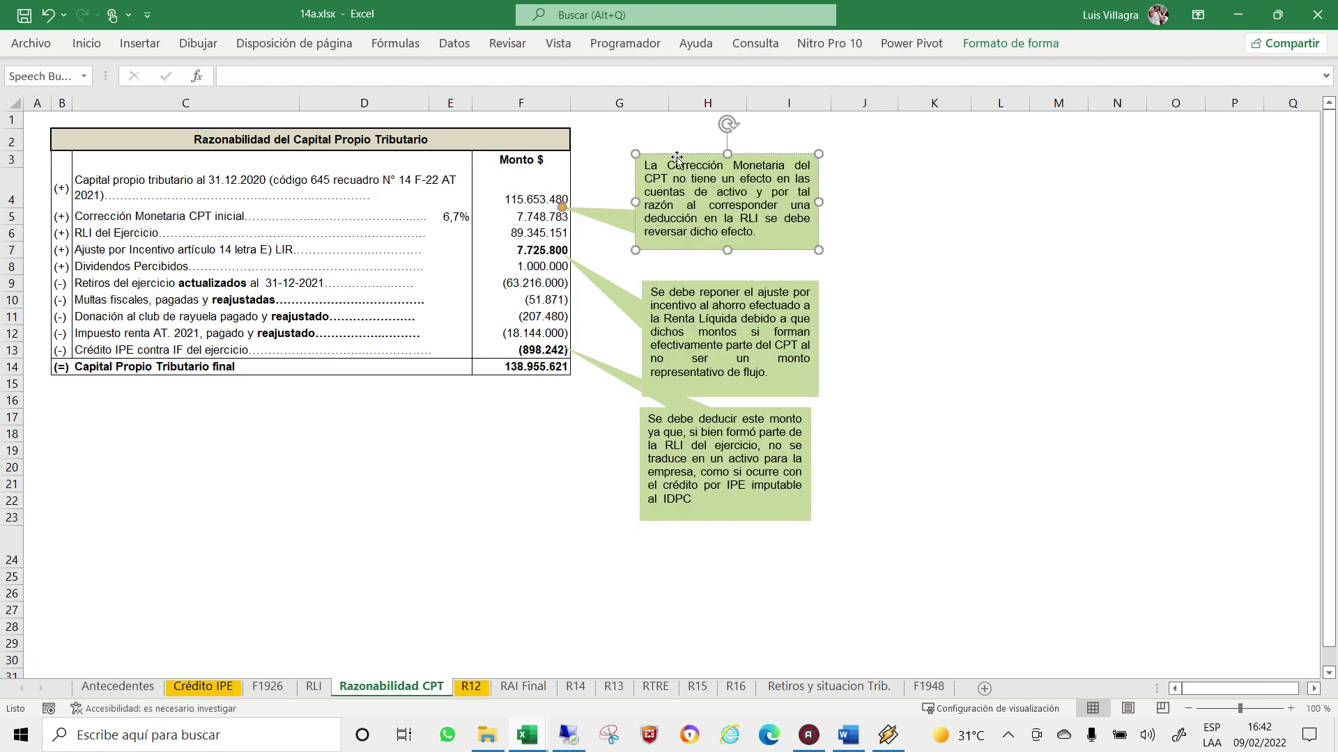
left_click(471, 689)
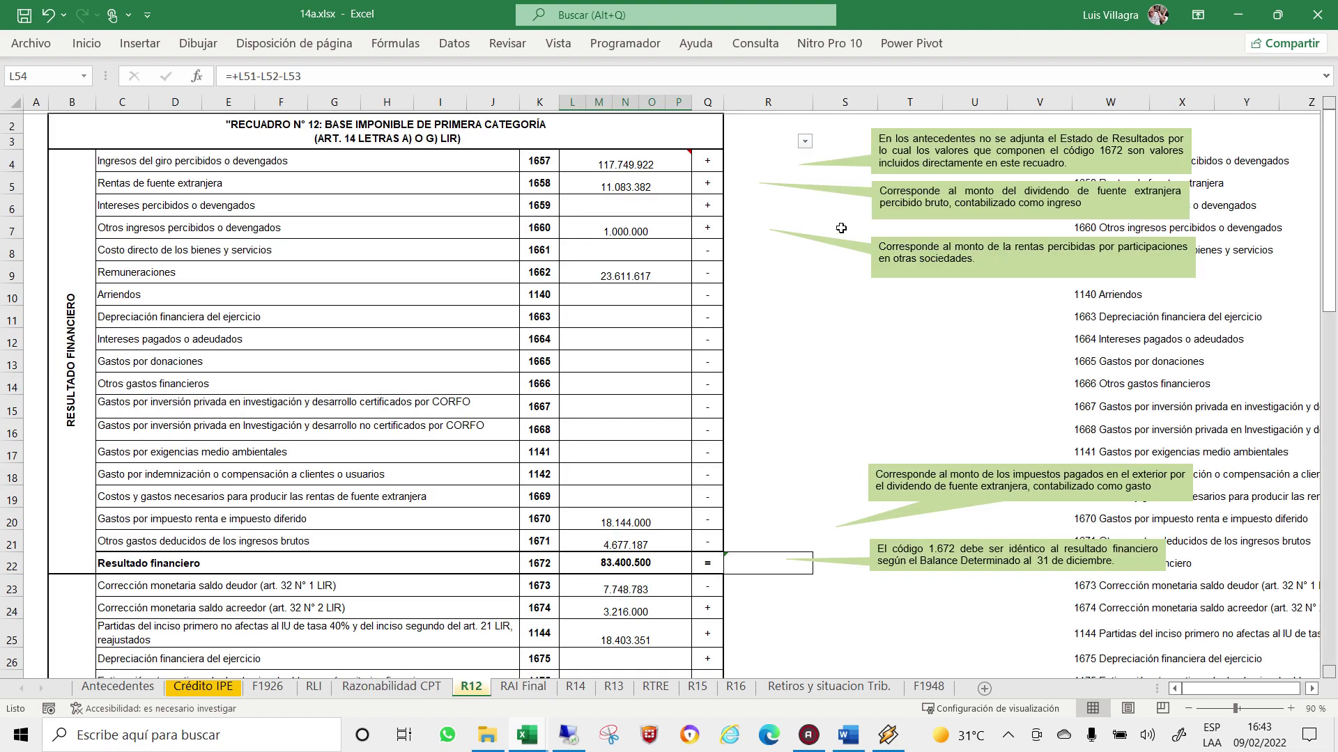
left_click(756, 167)
scroll(790, 370, "down", 1)
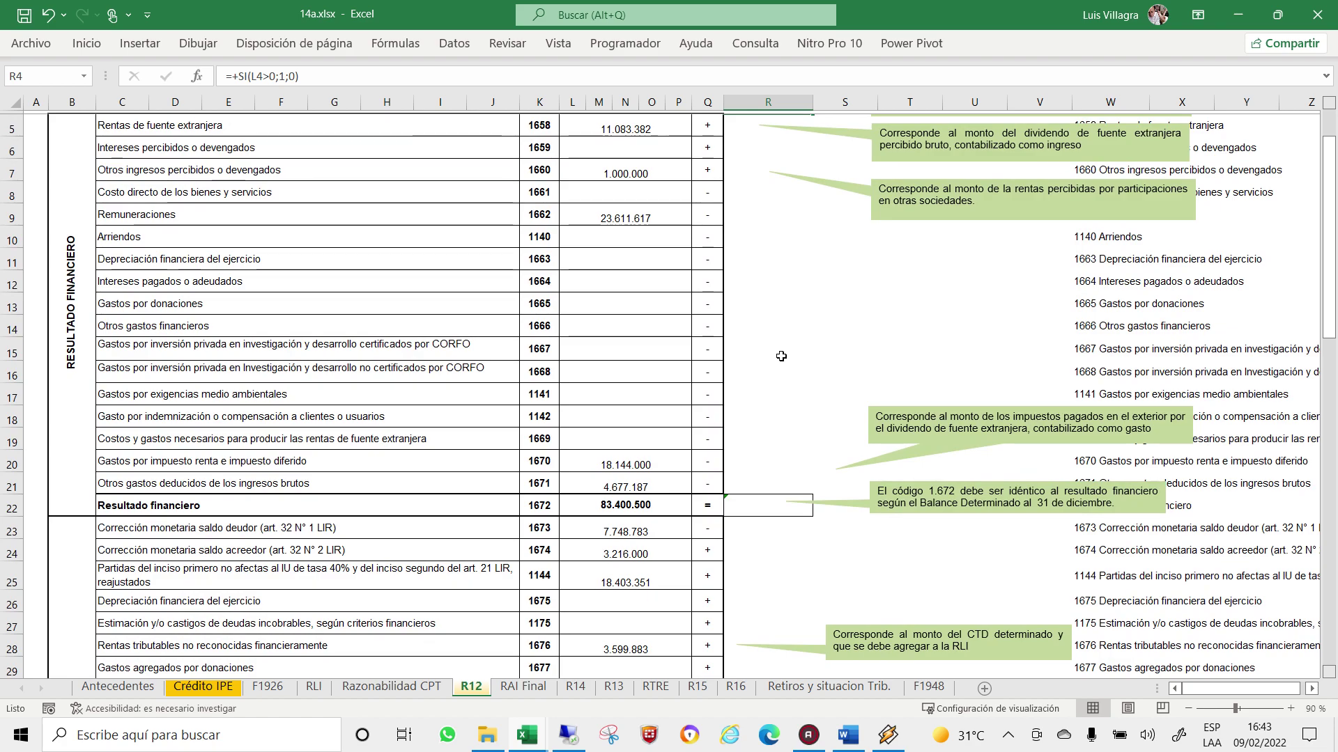
scroll(781, 356, "up", 2)
left_click(524, 687)
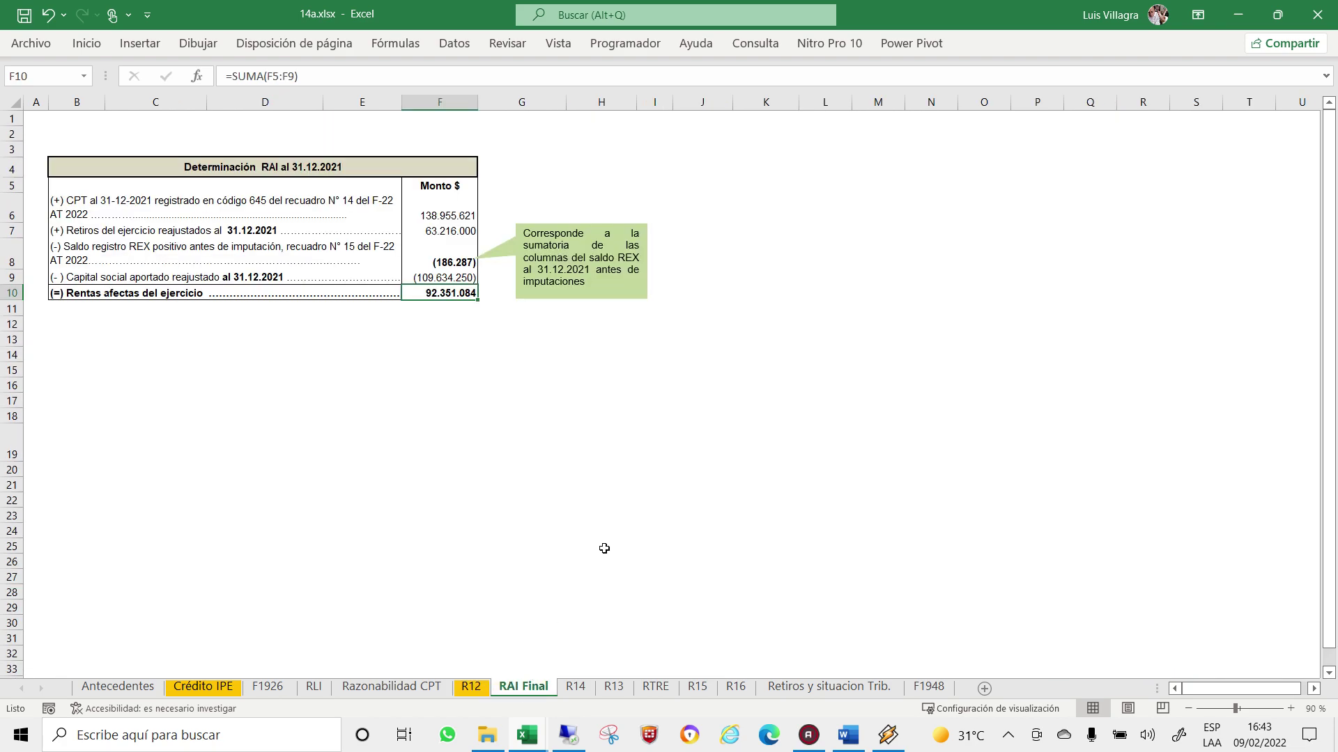
left_click(576, 687)
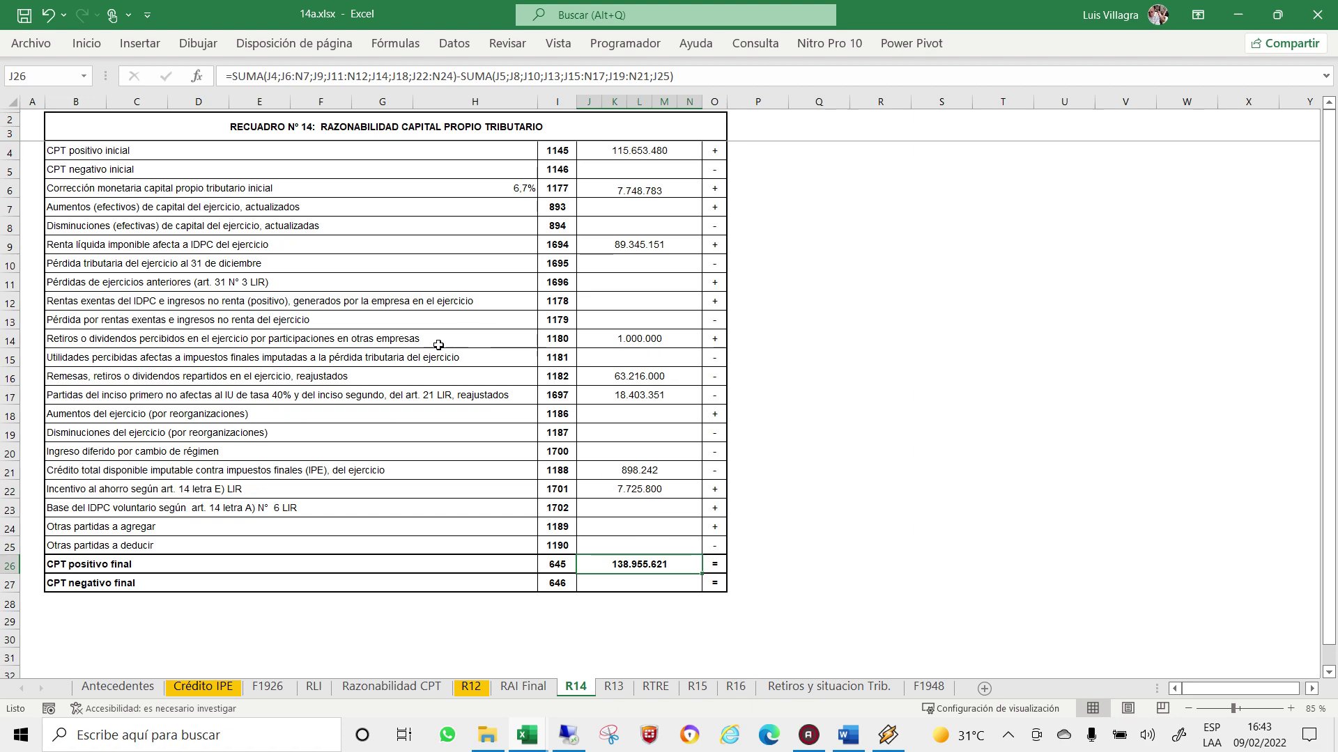
Look over Retiros y situacion Trib., F1948 and Antecedentes, then return through F1926 to RLI.
left_click(829, 687)
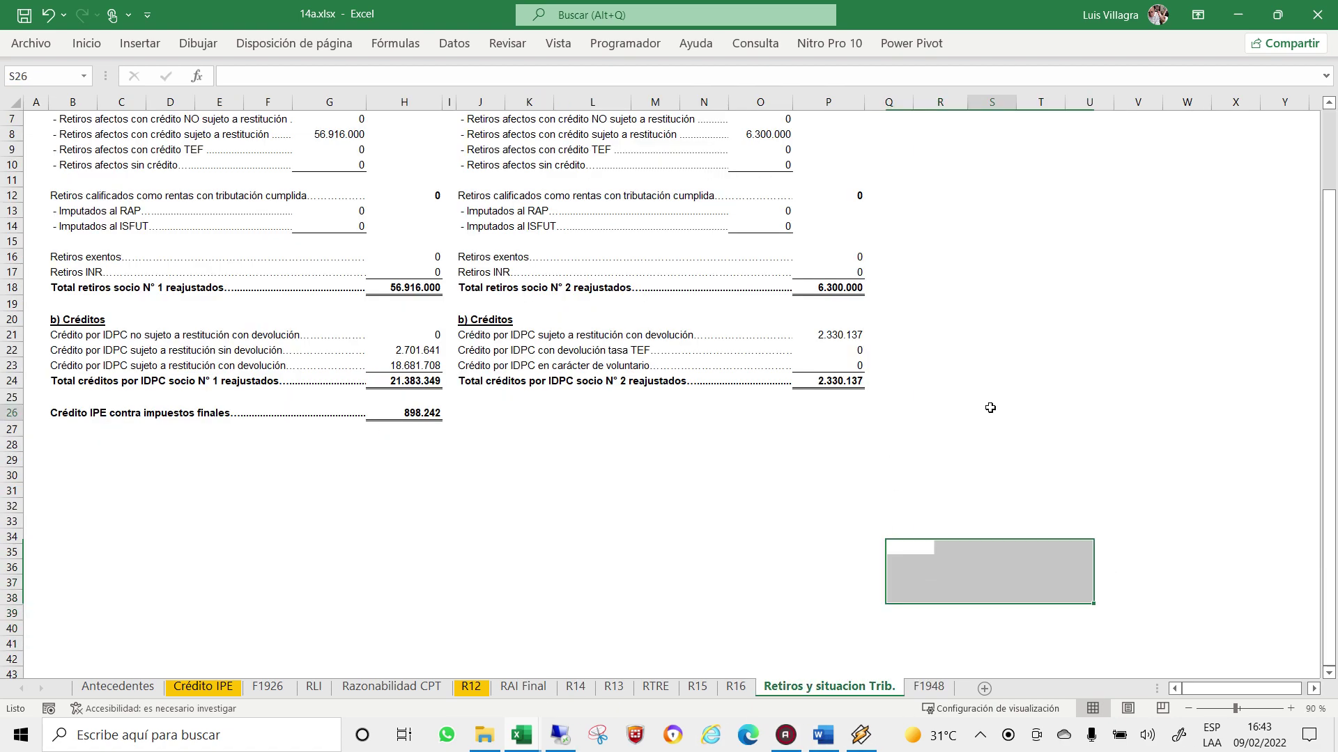
left_click(929, 687)
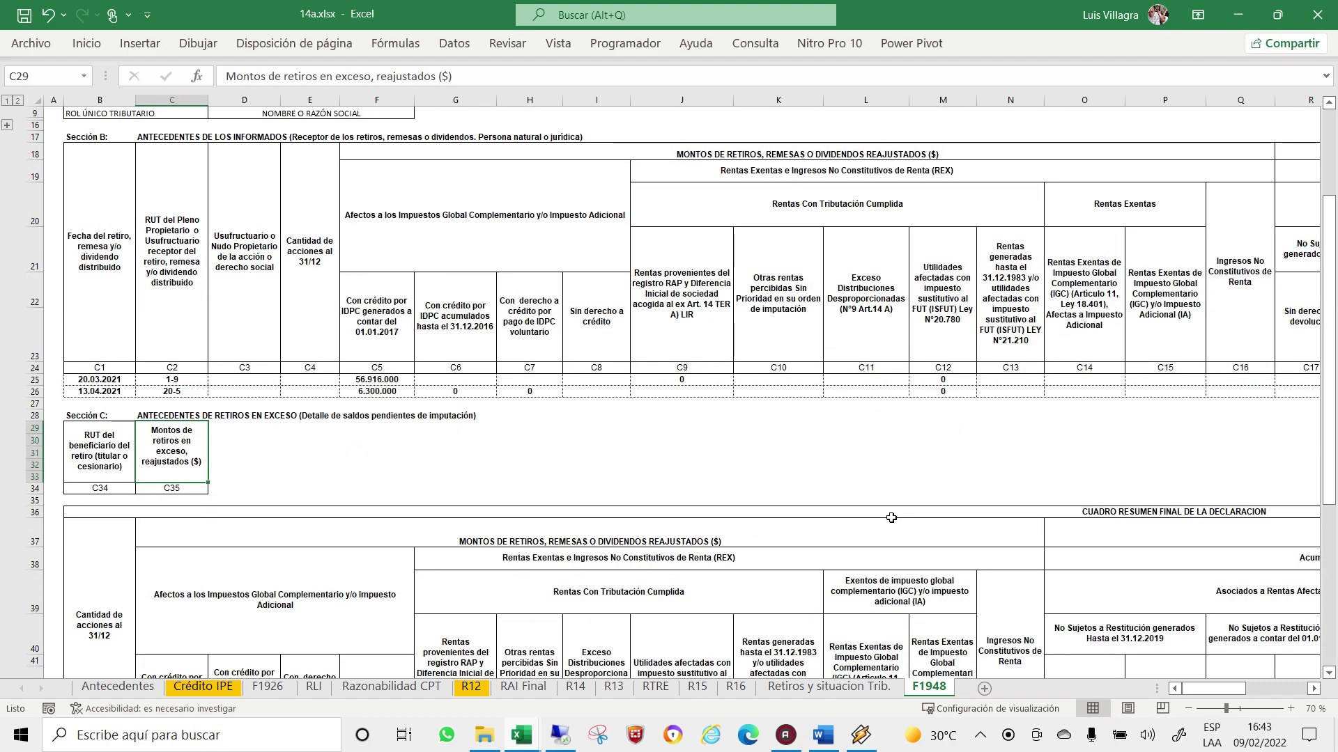
scroll(434, 592, "down", 3)
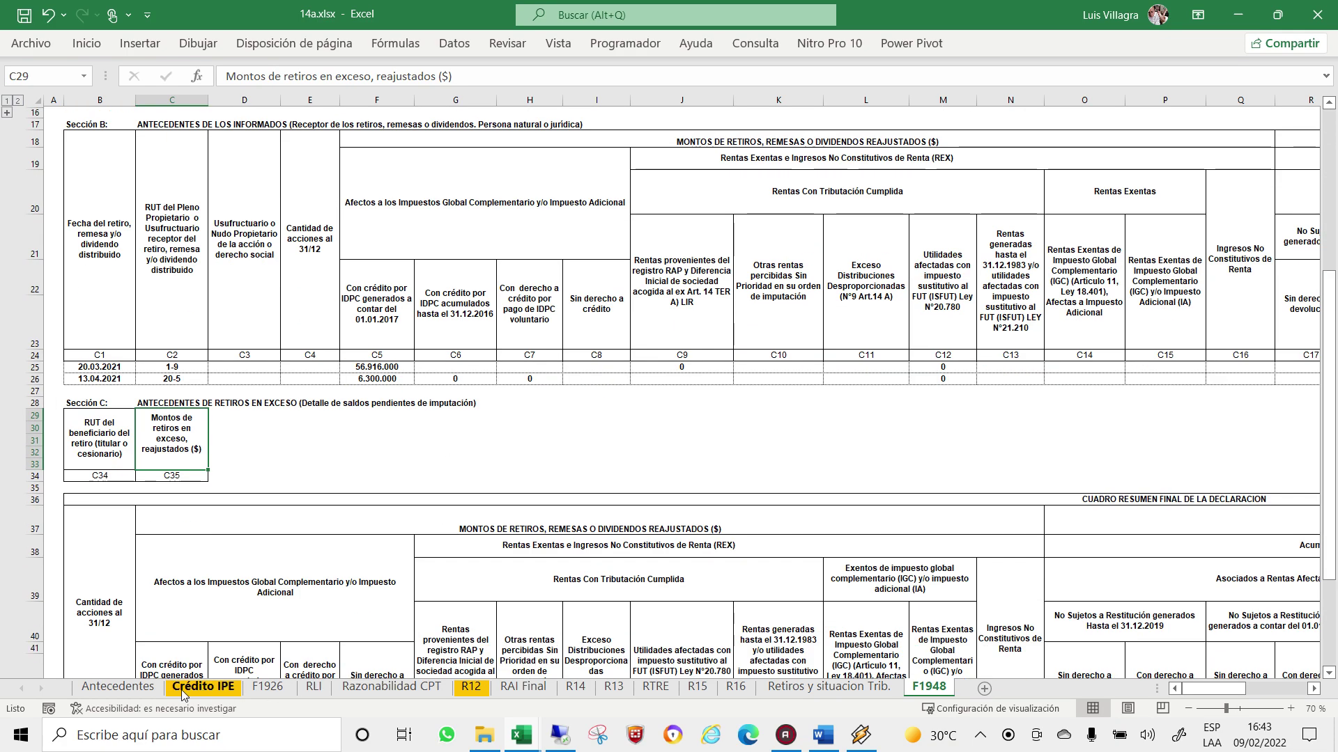
left_click(103, 688)
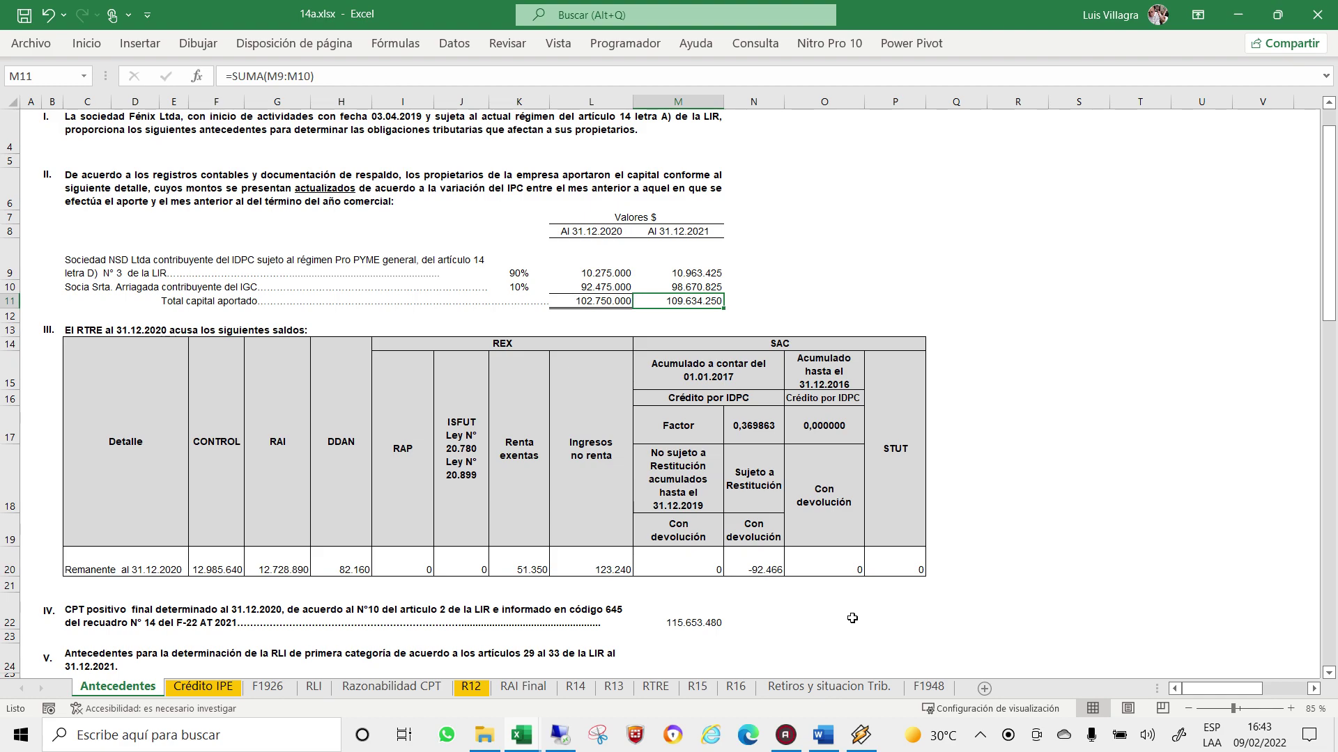
mouse_move(785, 736)
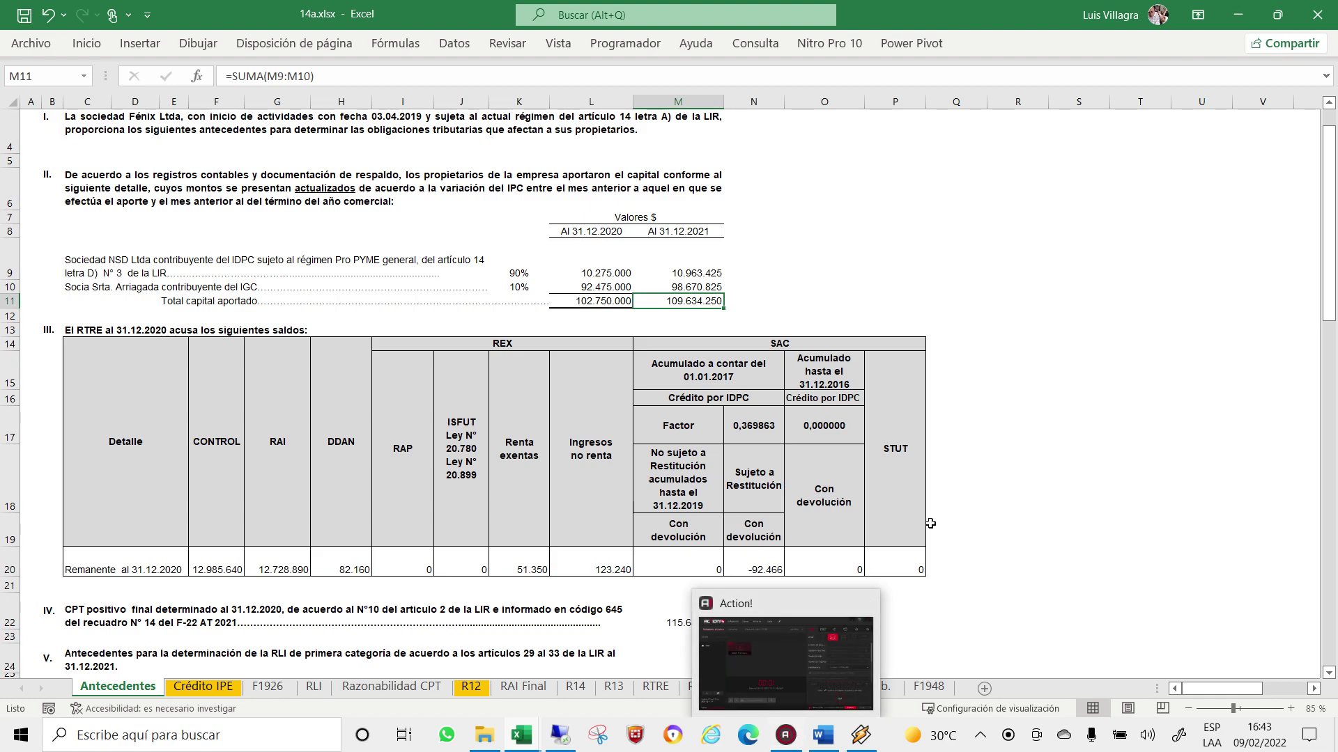
left_click(786, 736)
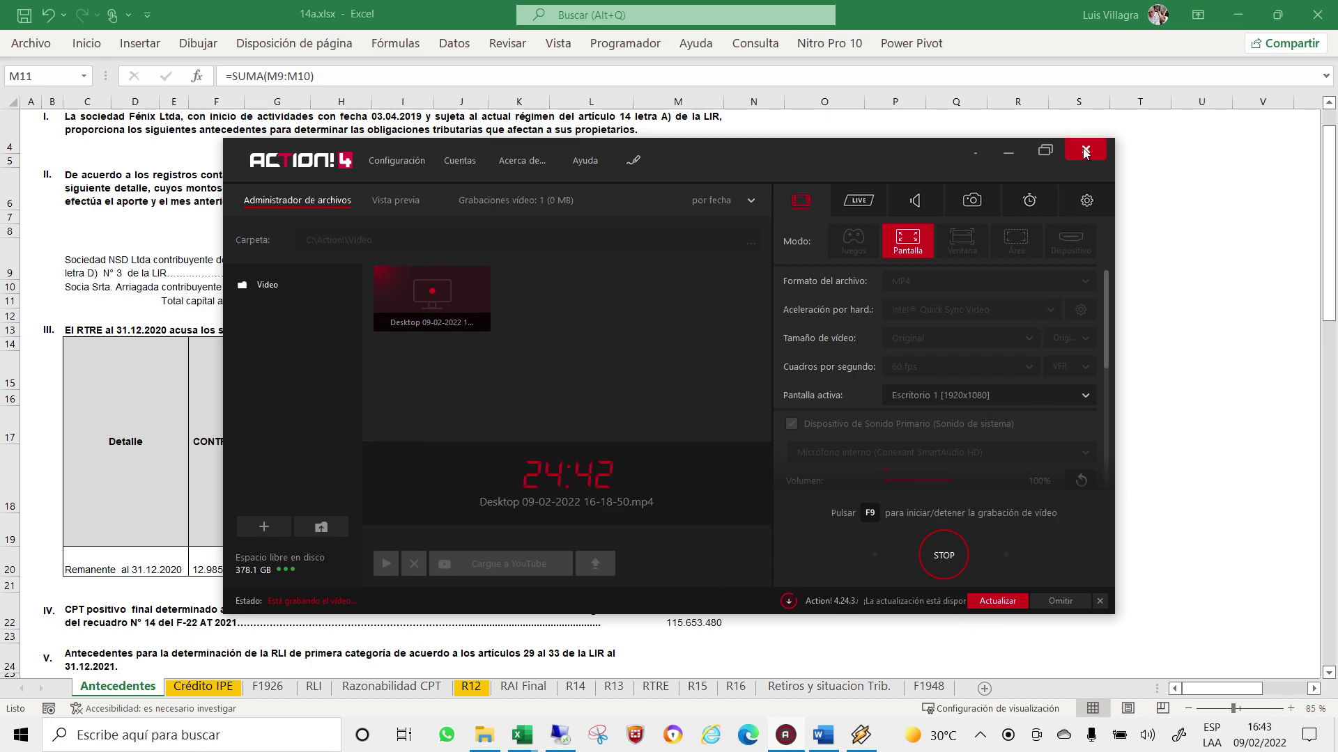
left_click(1006, 154)
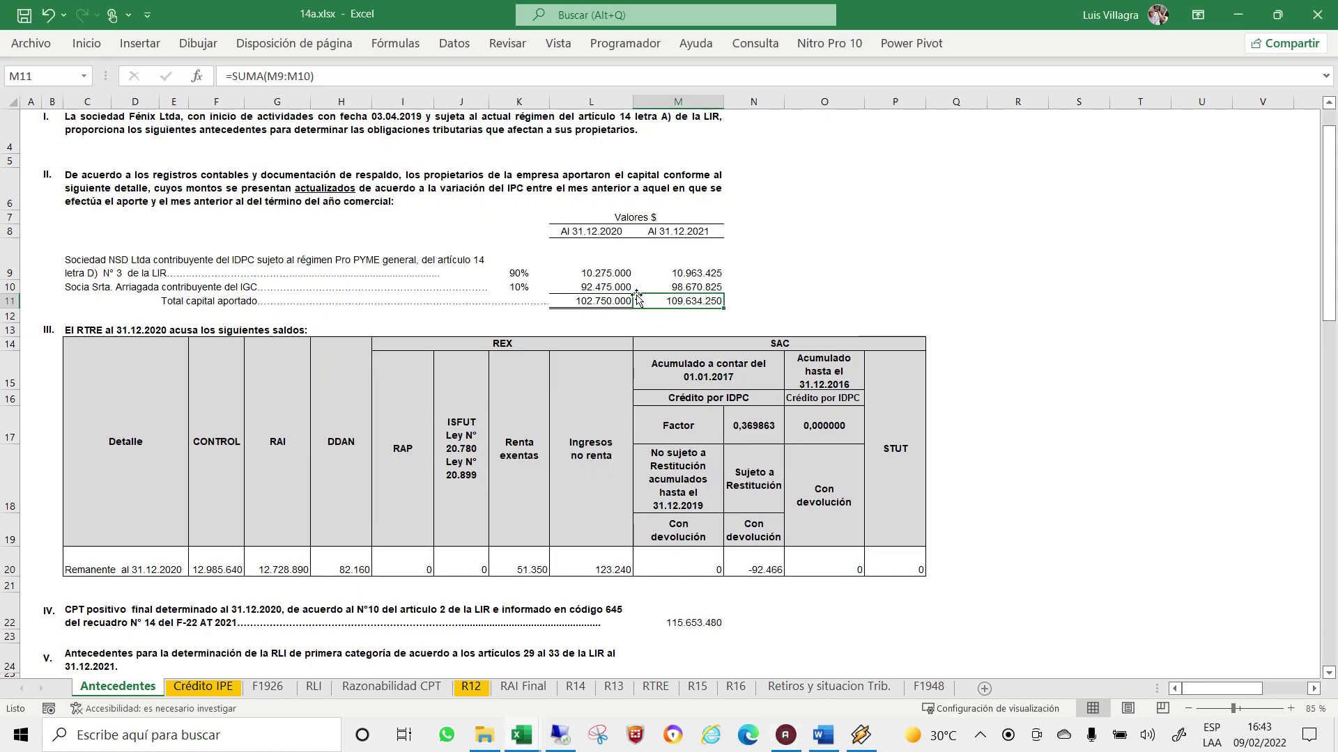
left_click(270, 688)
left_click(314, 688)
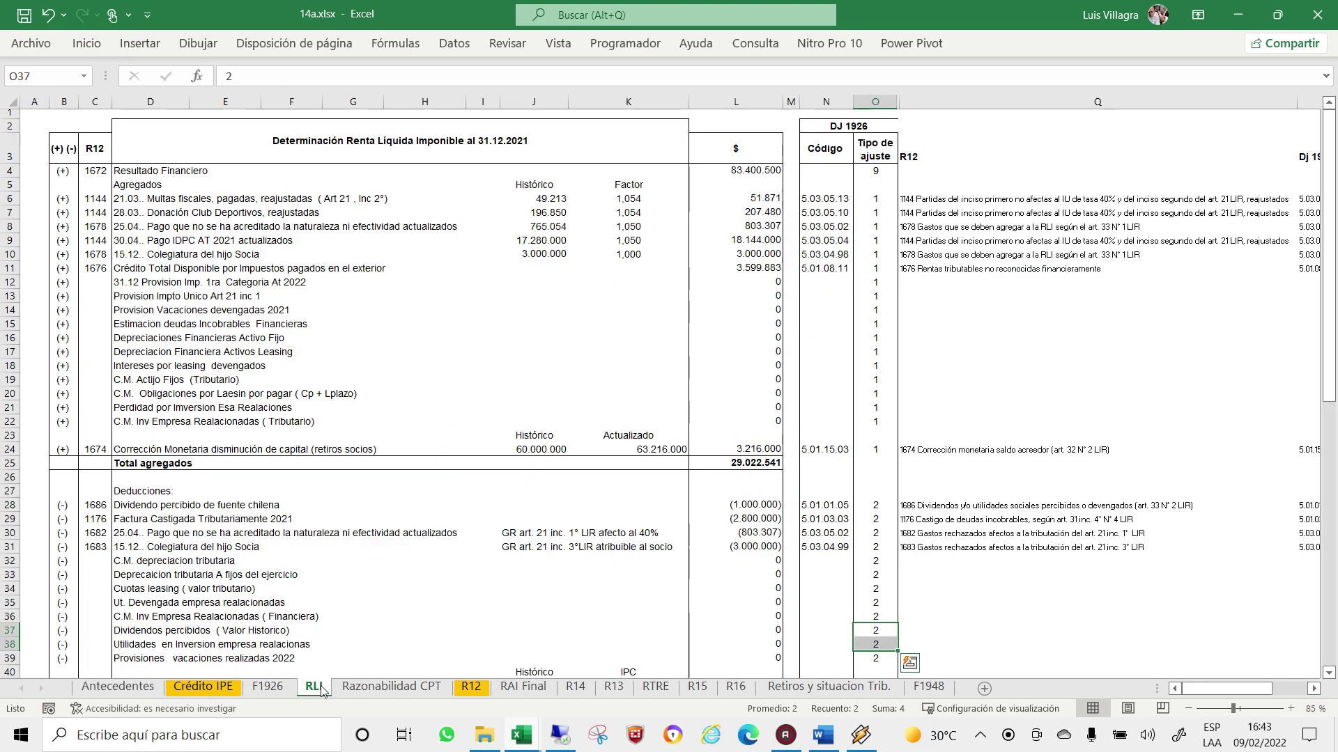
scroll(402, 380, "down", 2)
scroll(402, 380, "down", 1)
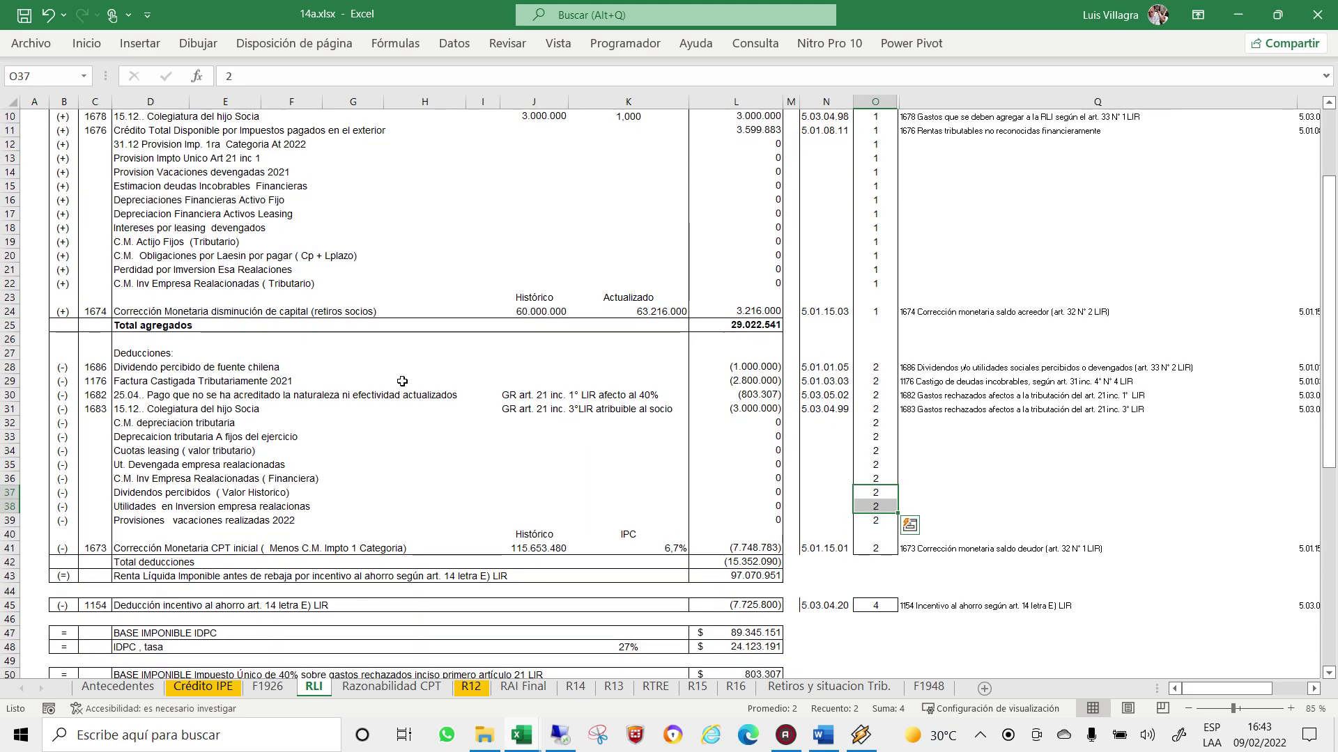
scroll(402, 380, "up", 3)
scroll(411, 376, "down", 2)
scroll(424, 371, "down", 4)
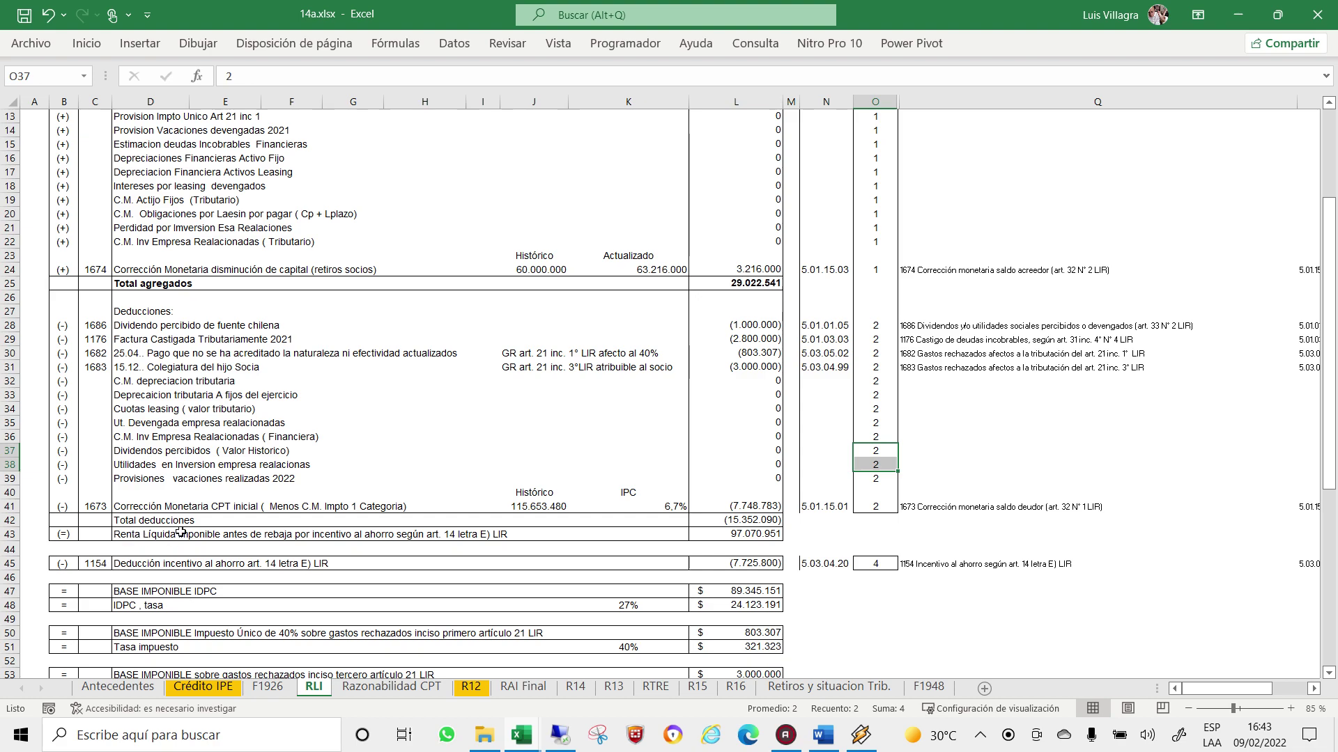
left_click(4, 534)
left_click_drag(4, 534, 12, 559)
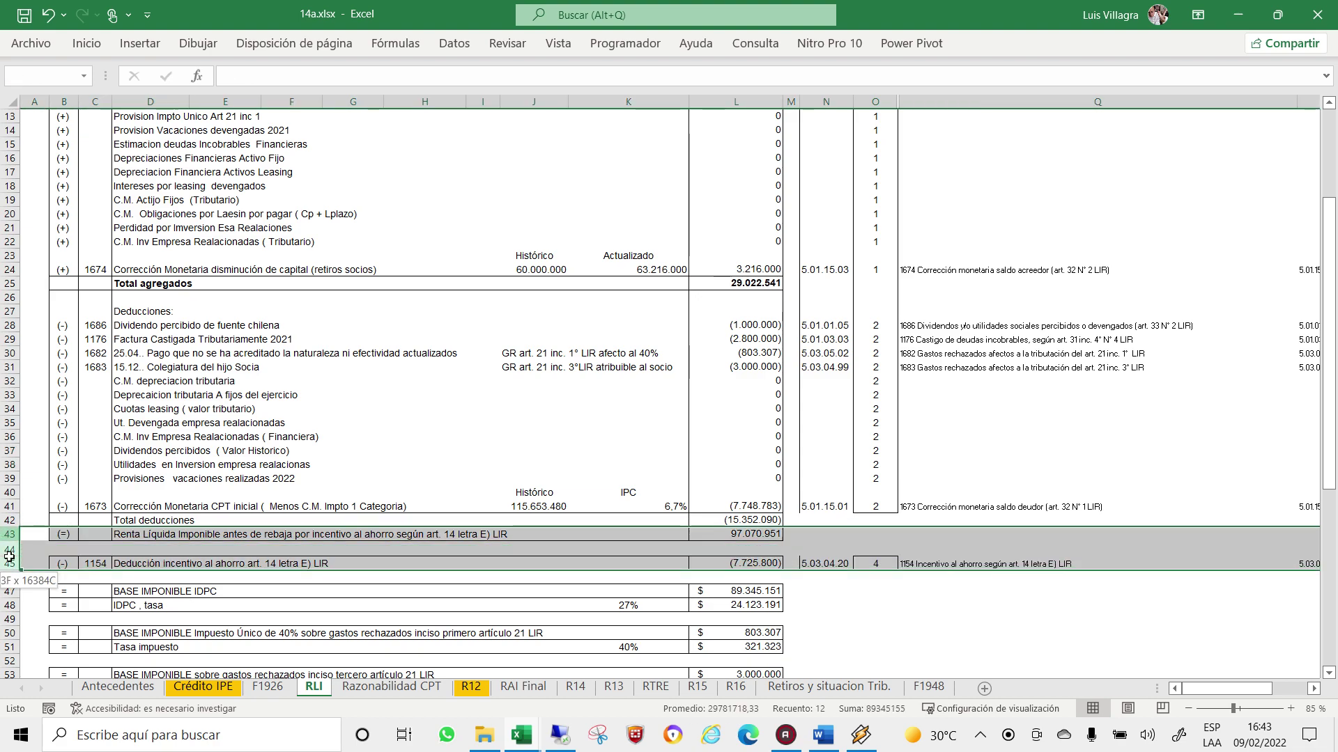
left_click(136, 512)
left_click(23, 521)
left_click(10, 520)
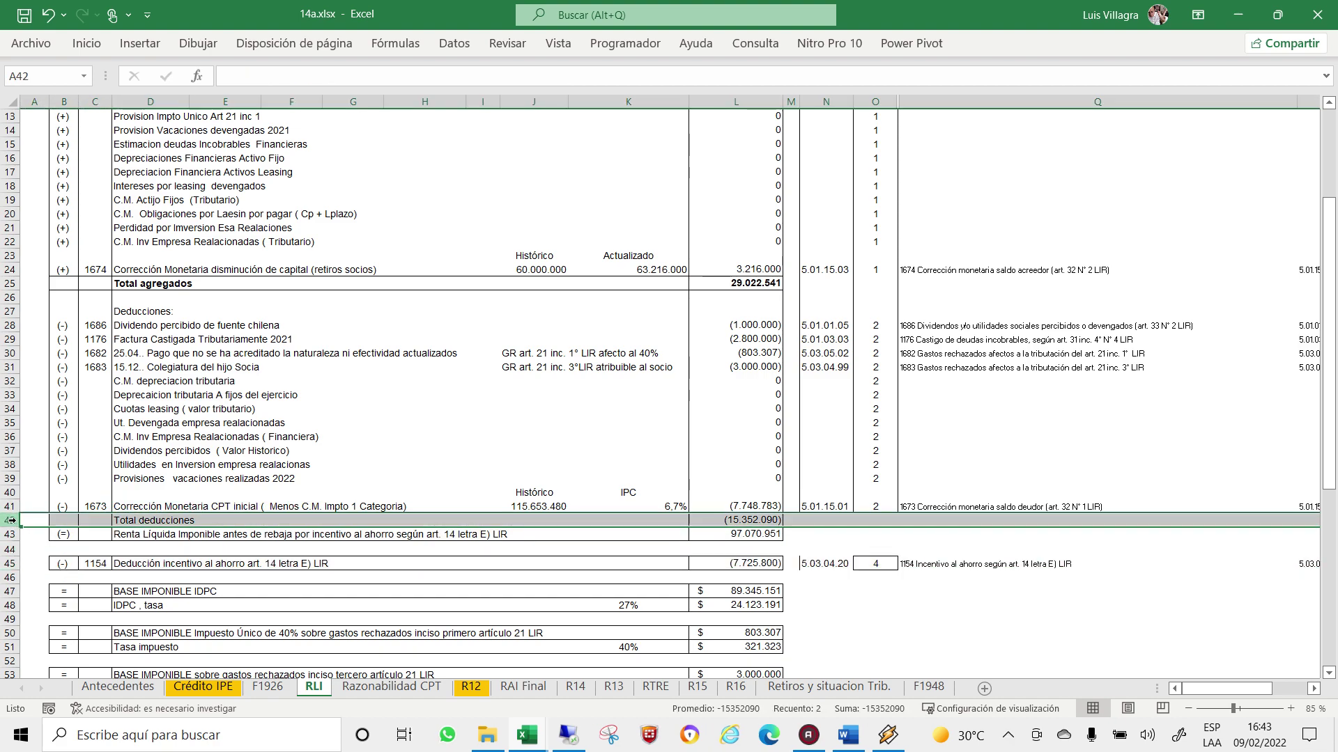
scroll(481, 237, "up", 2)
scroll(470, 207, "up", 1)
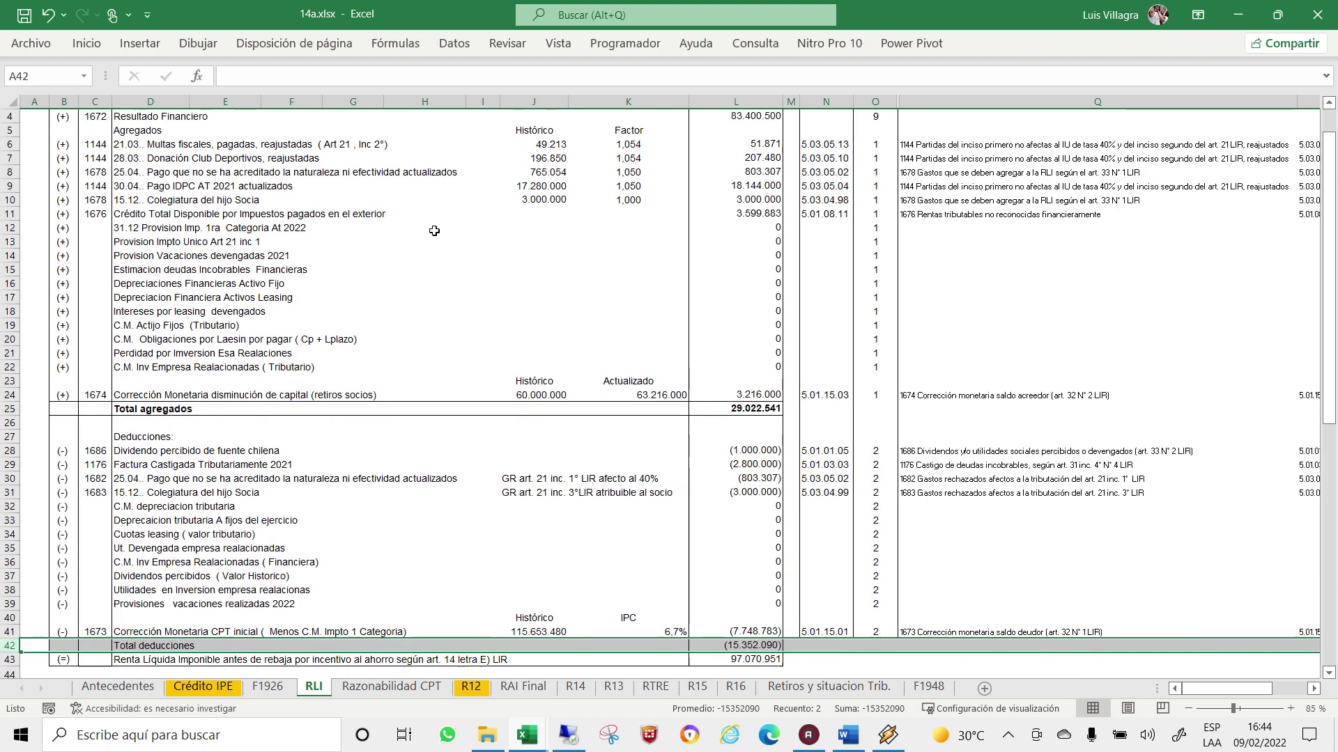
left_click(233, 142)
left_click(752, 142)
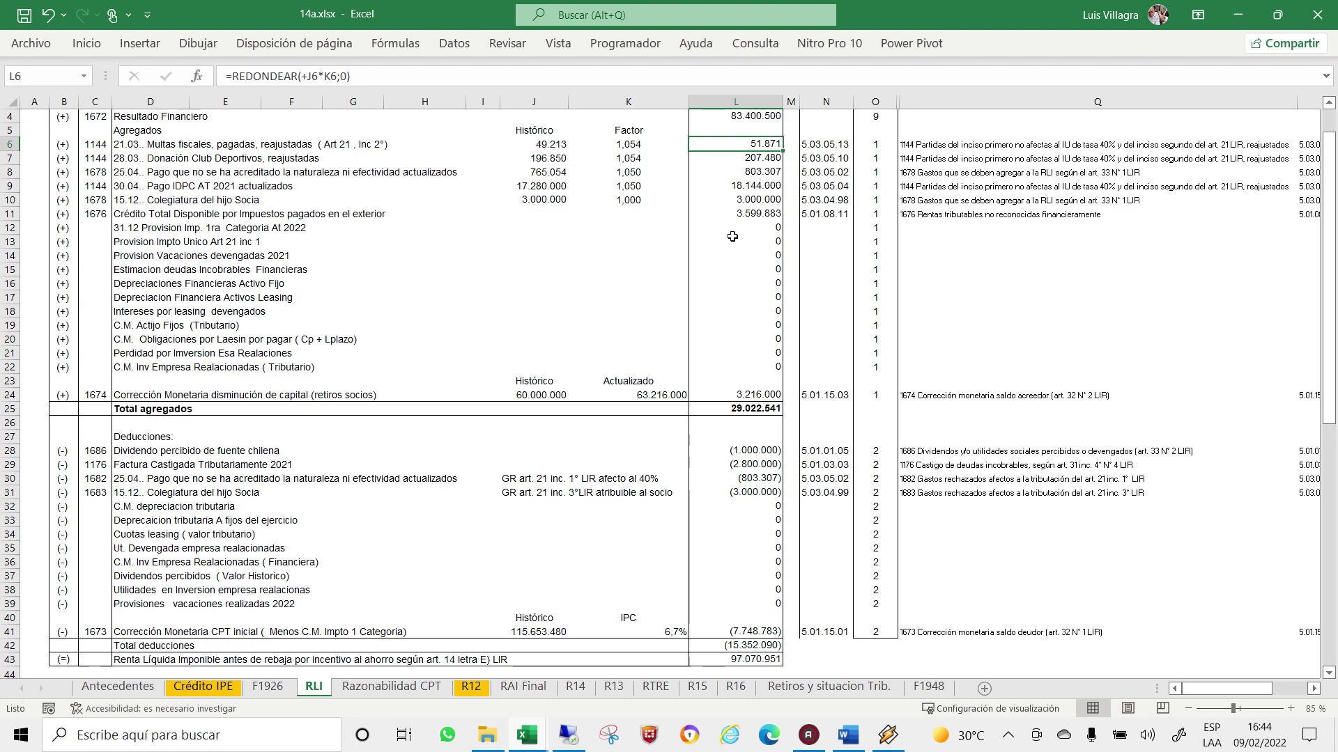
left_click(732, 186)
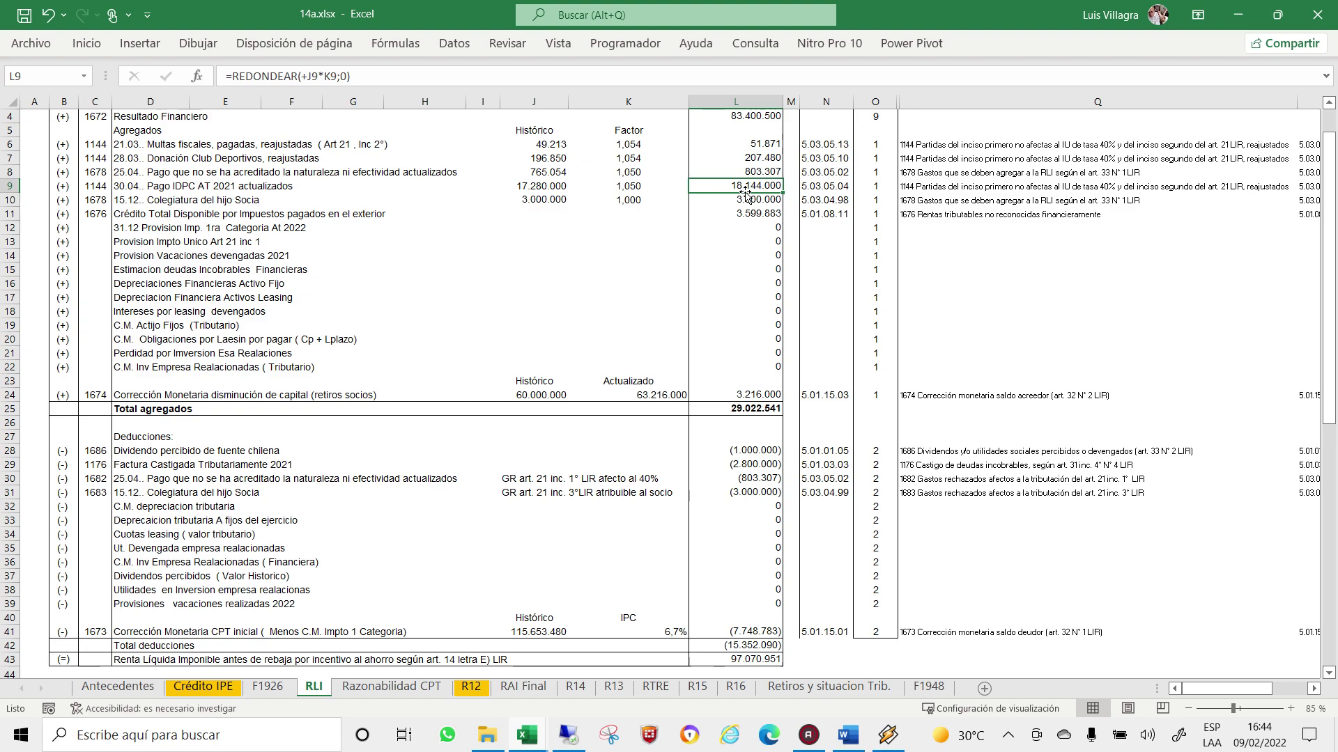
scroll(411, 455, "down", 2)
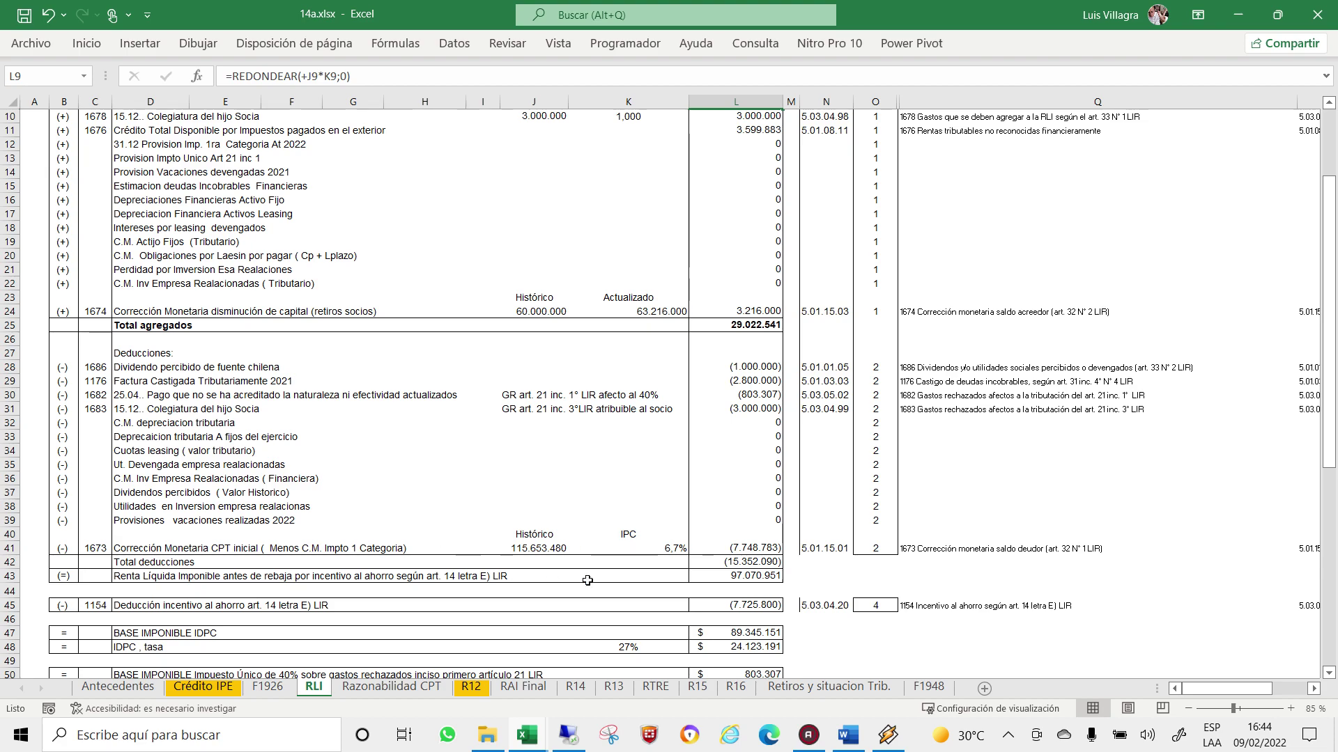
left_click(750, 563)
scroll(721, 325, "up", 1)
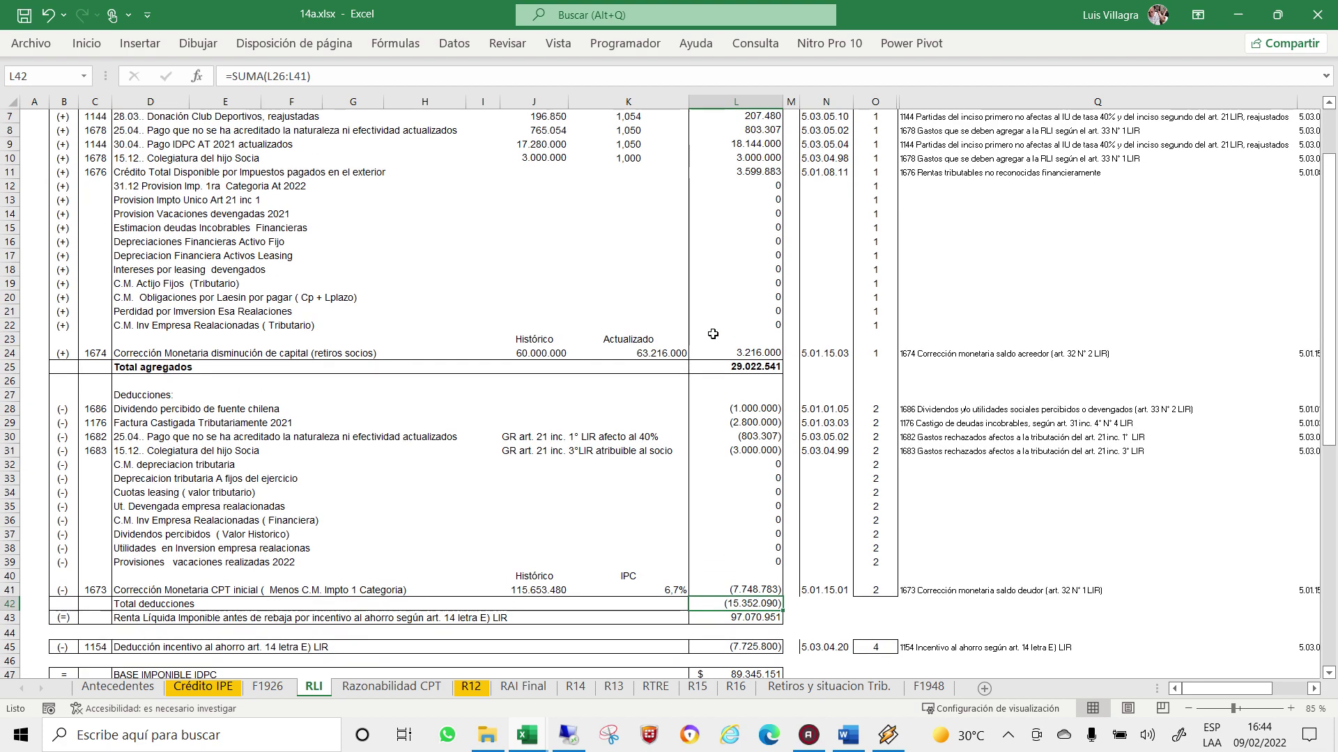
scroll(721, 325, "up", 1)
left_click(153, 185)
left_click(172, 214)
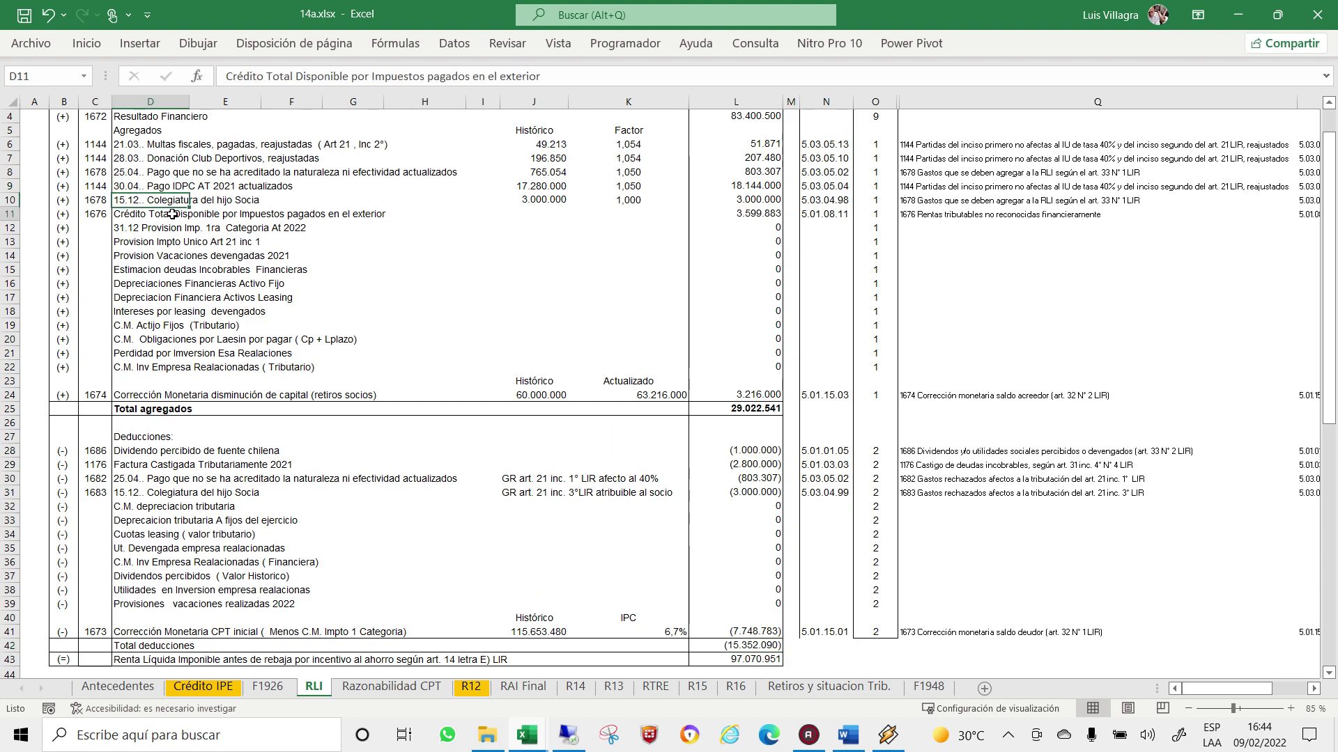
left_click(180, 198)
left_click(195, 172)
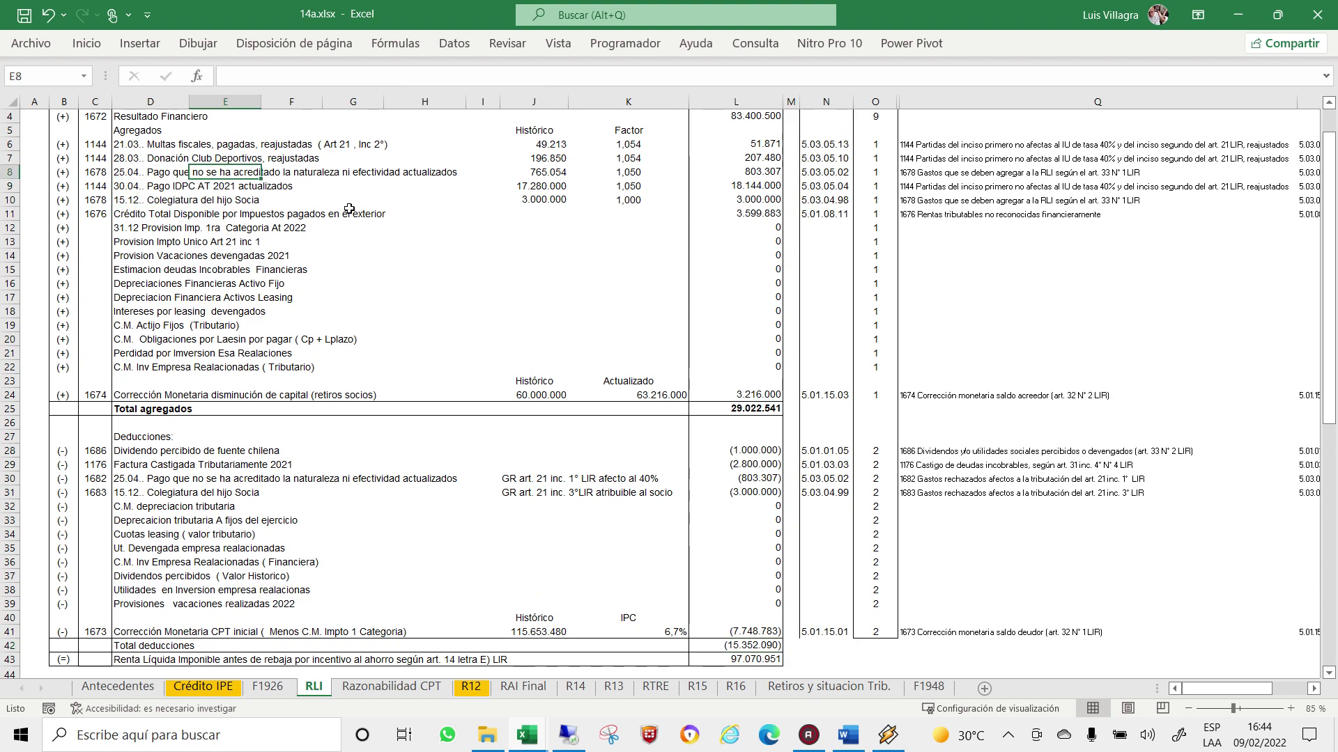
left_click(398, 171)
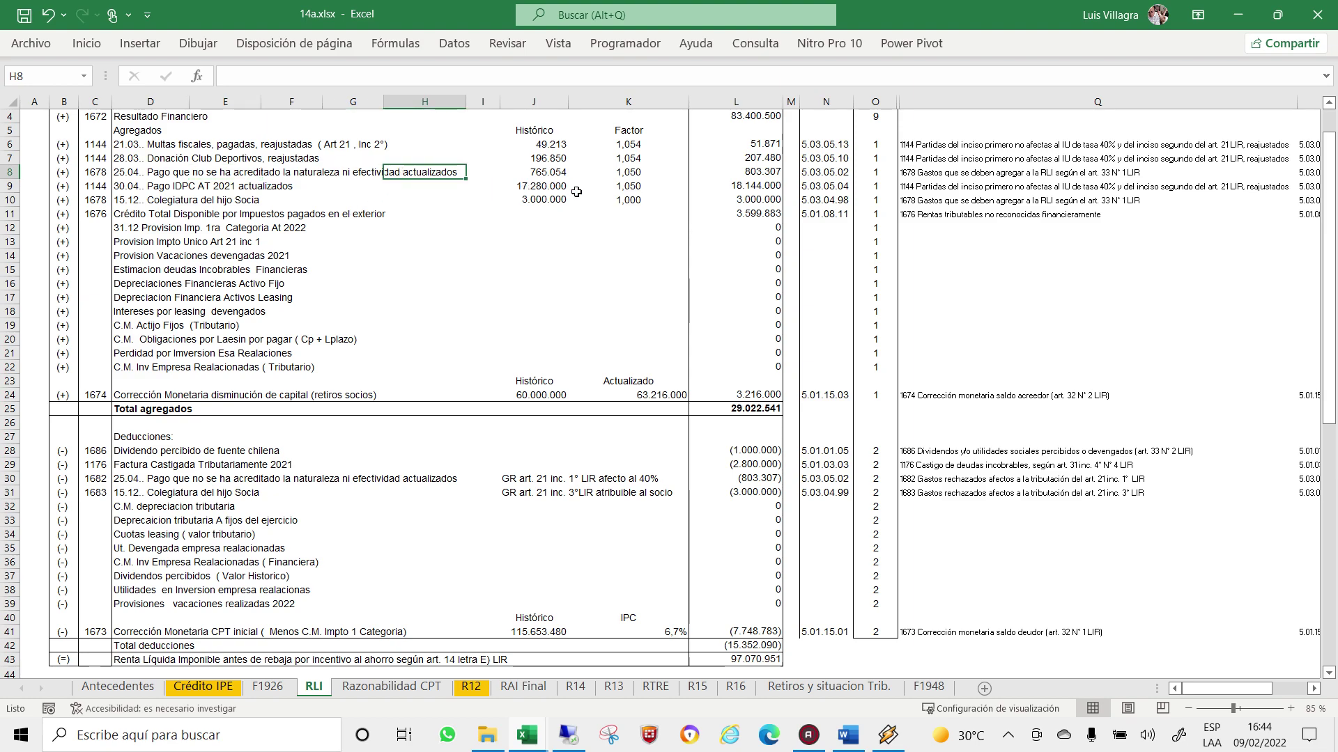
left_click(623, 176)
left_click(737, 173)
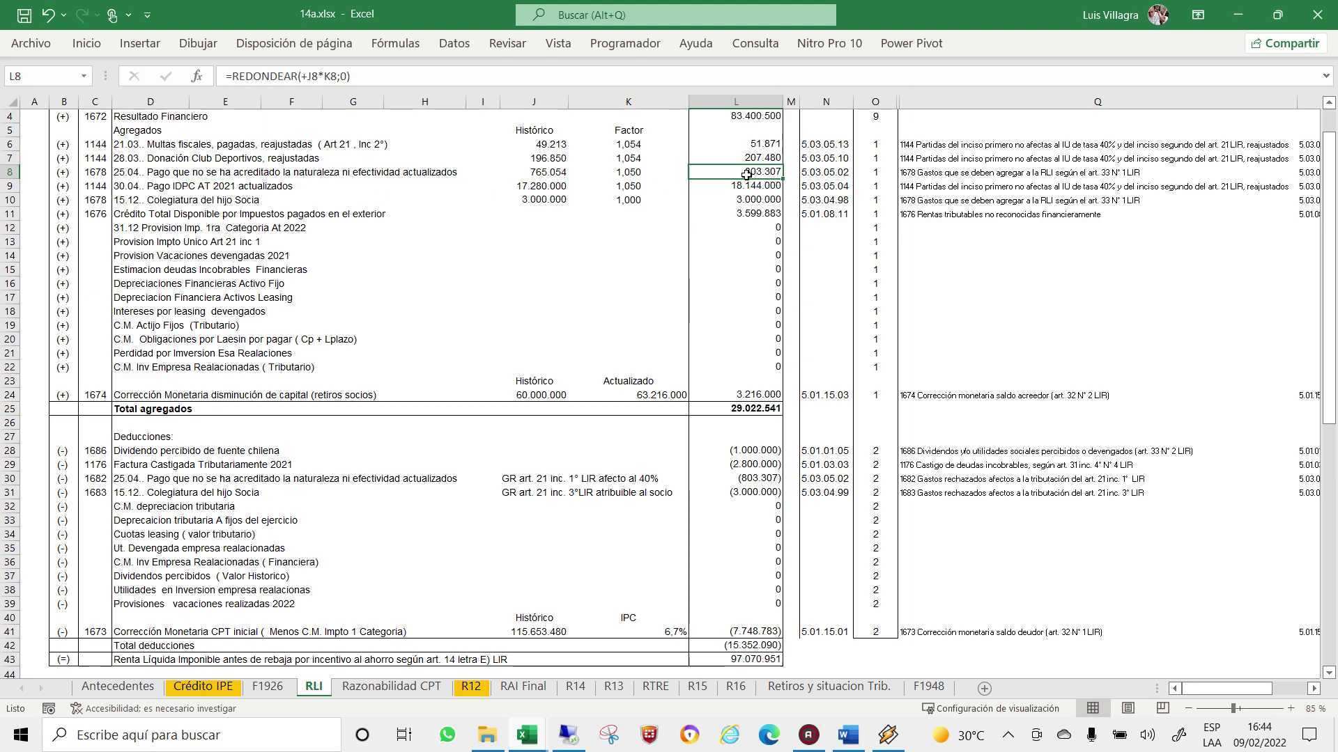
left_click(537, 179)
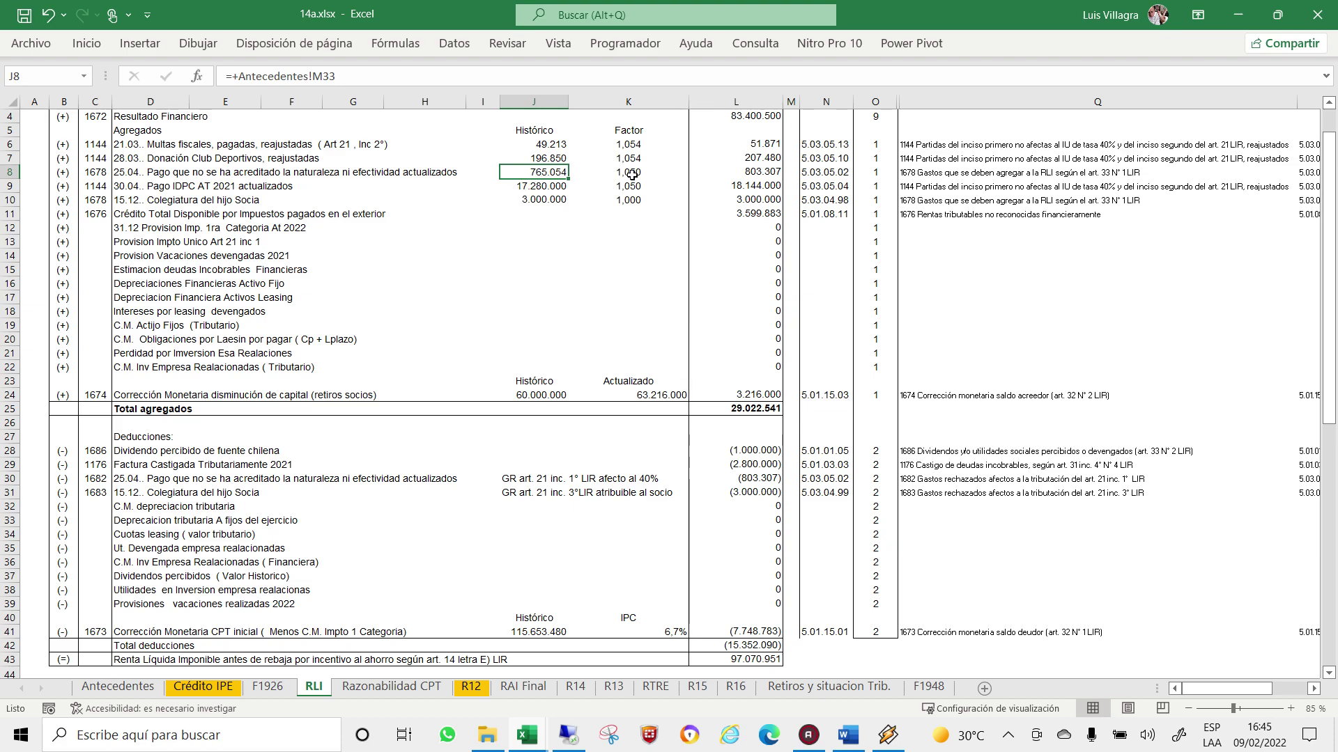
scroll(620, 209, "down", 2)
scroll(624, 235, "down", 1)
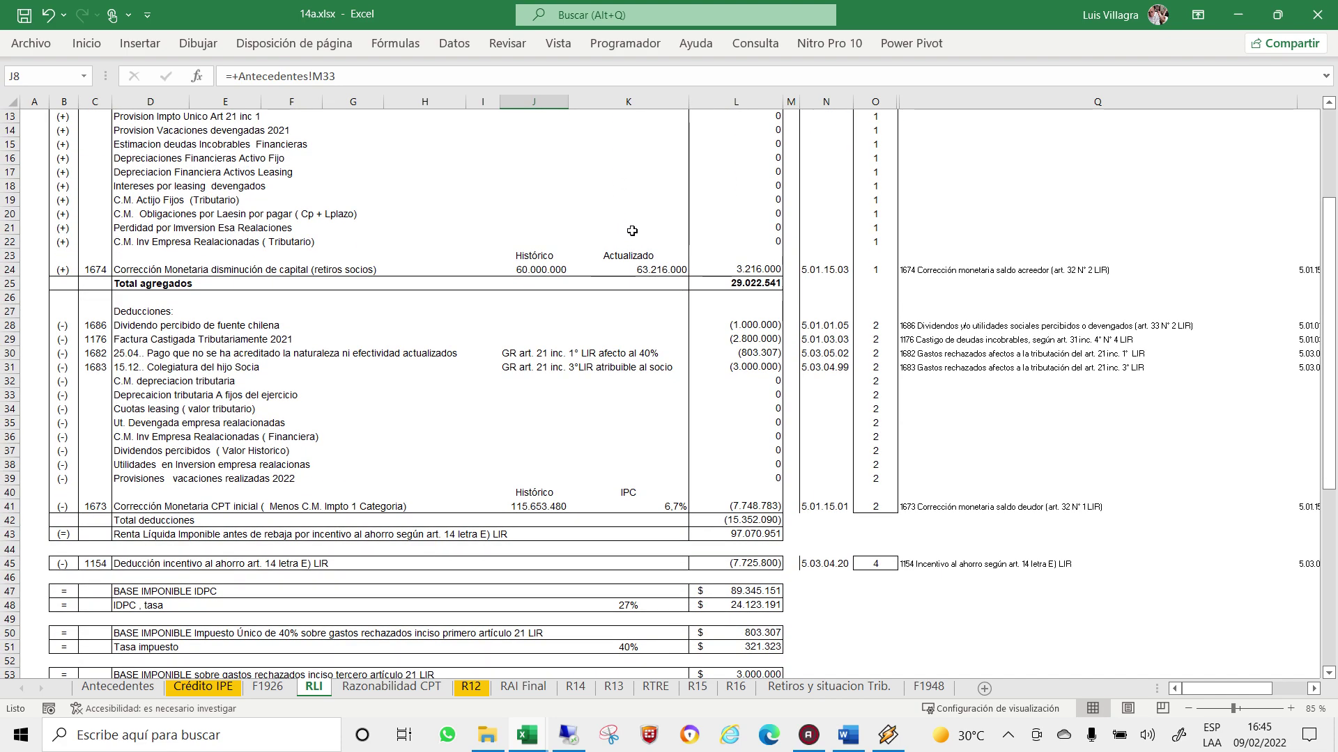
scroll(627, 230, "down", 2)
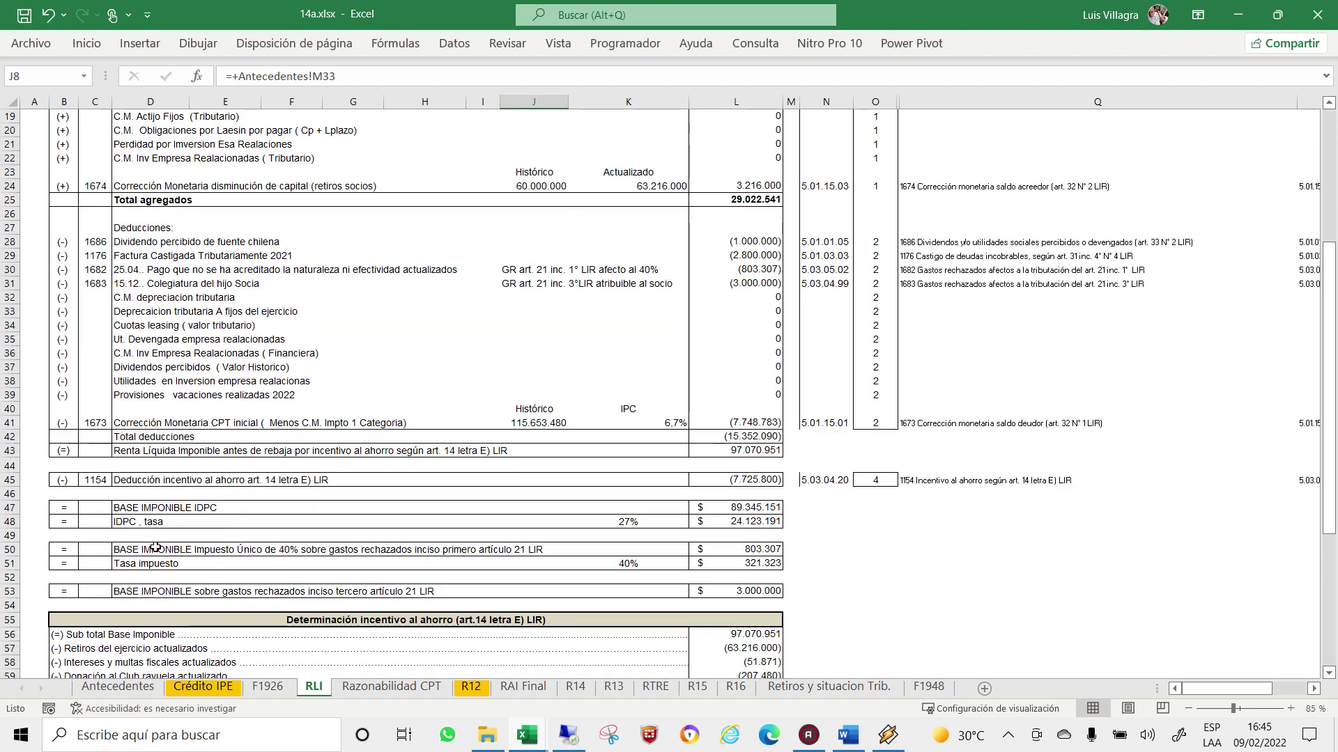
left_click(162, 439)
left_click(110, 451)
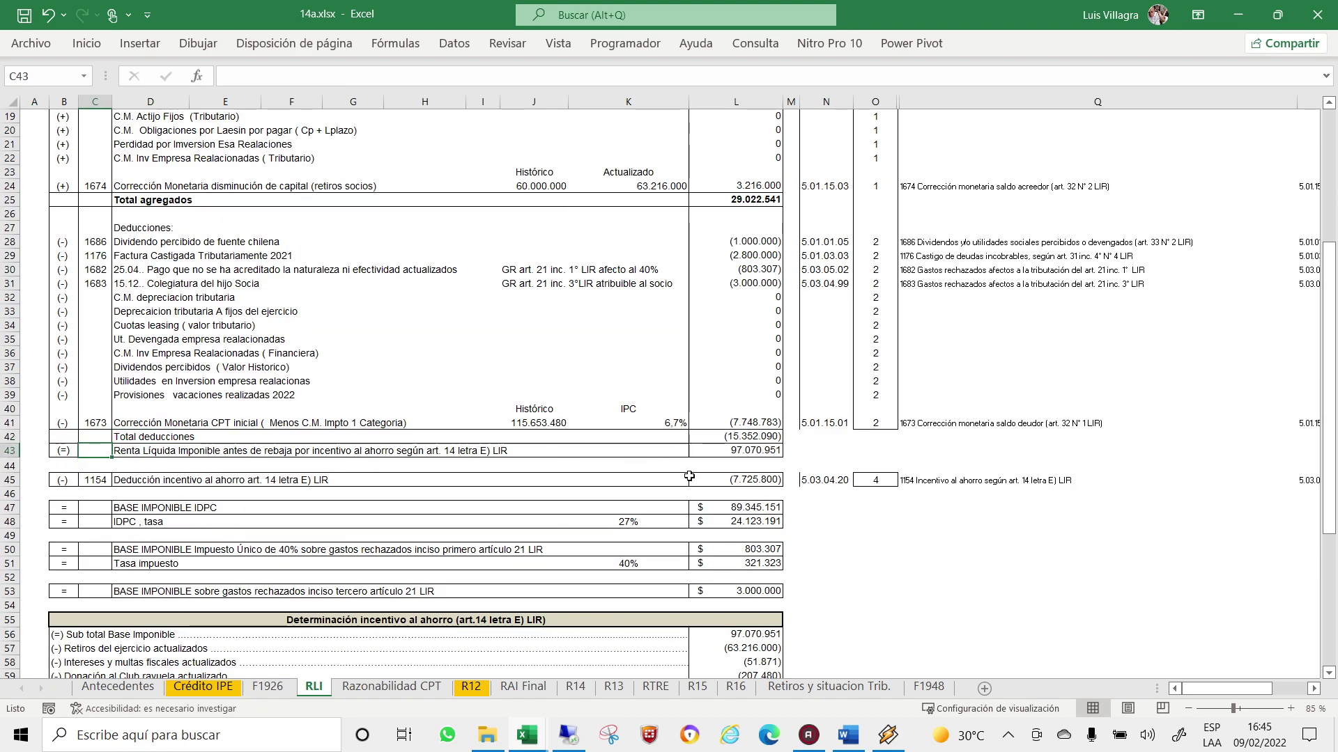
left_click(715, 453)
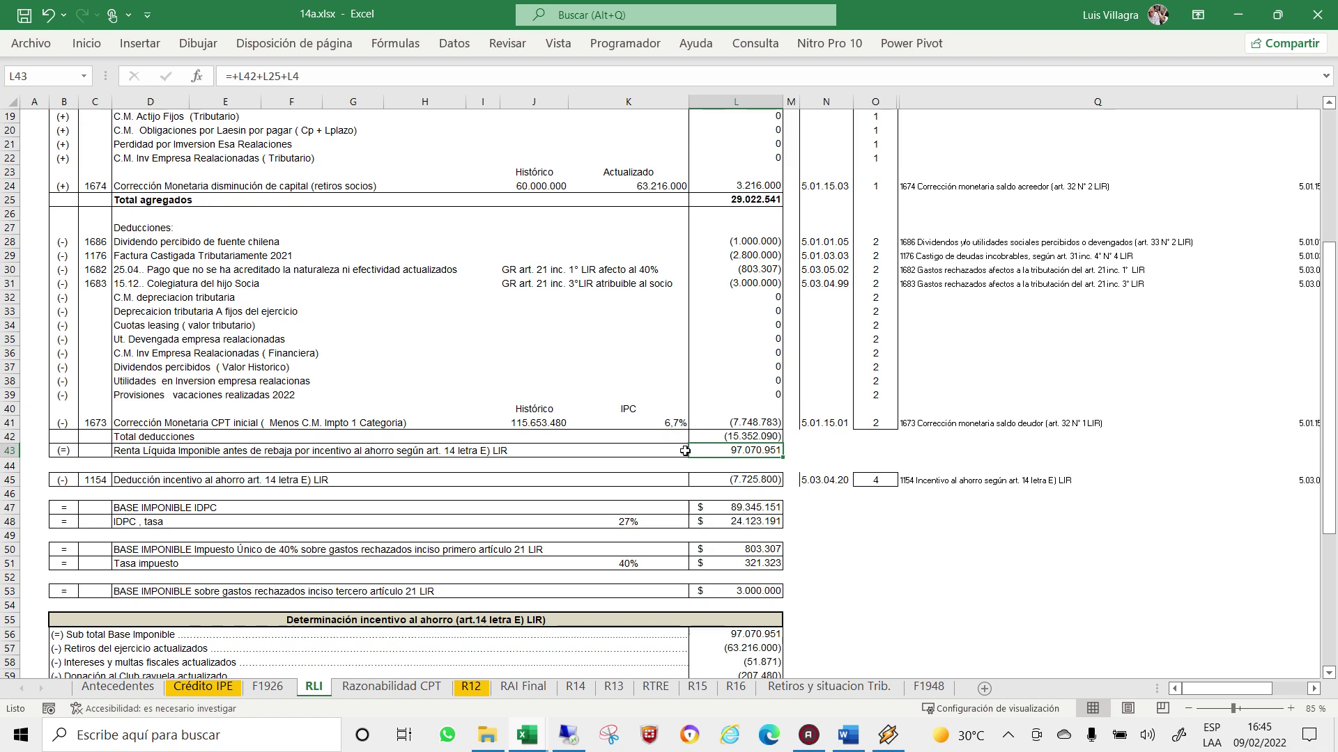
left_click(198, 456)
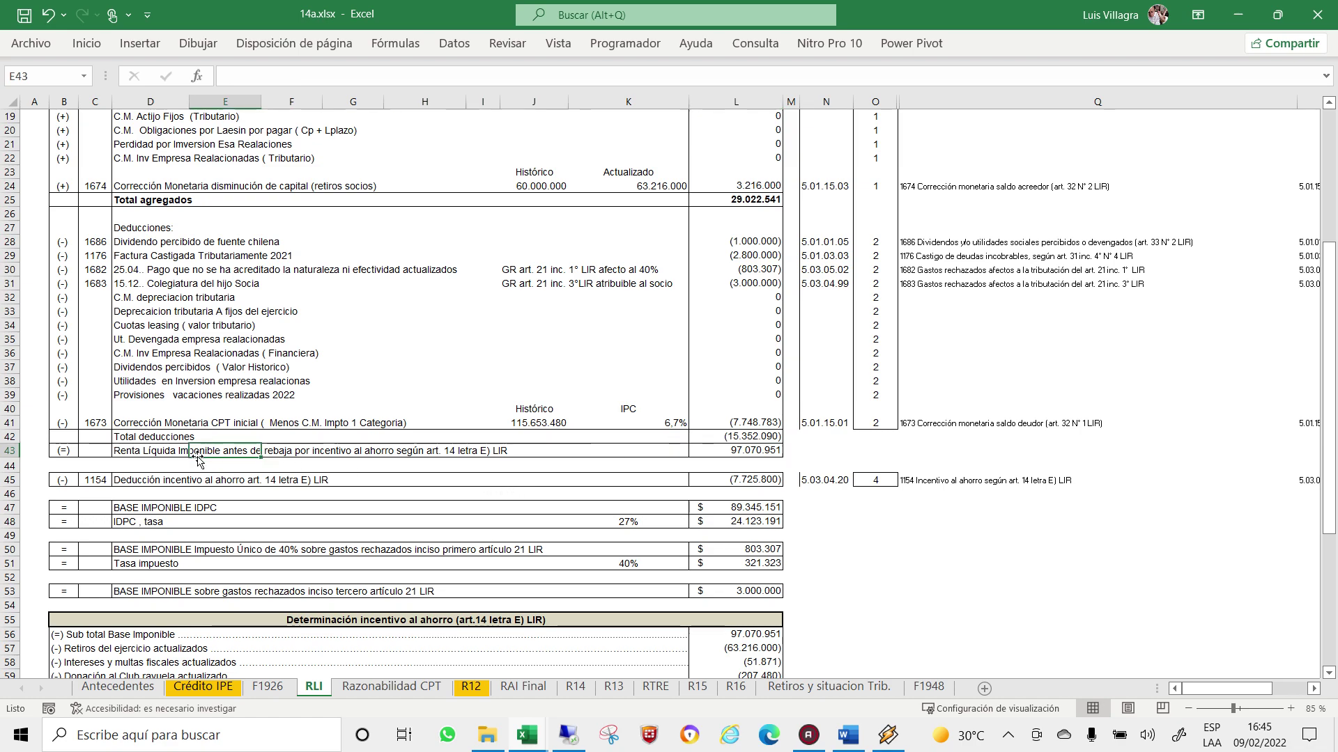
left_click(182, 480)
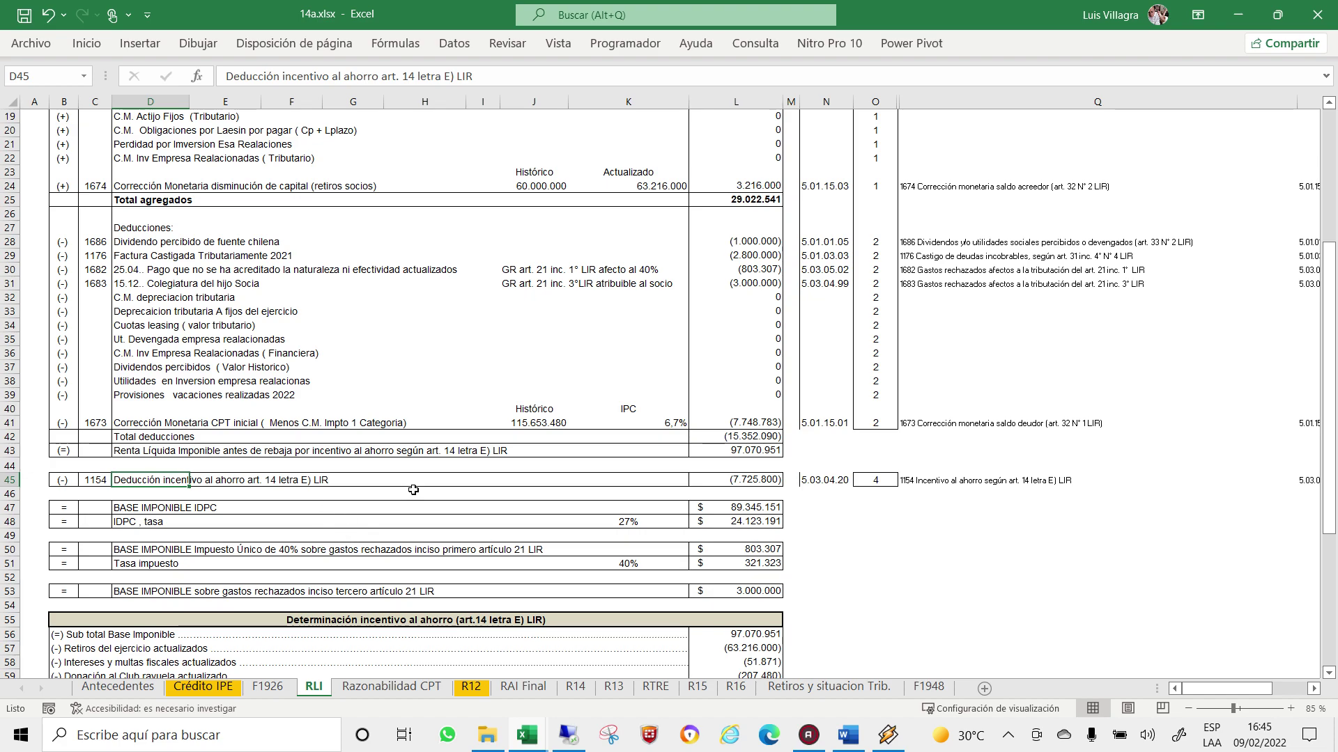
Widen column O so the 5,000 UF cap beside the L62 incentive deduction shows $154.958.700.
scroll(390, 502, "down", 1)
scroll(416, 487, "down", 2)
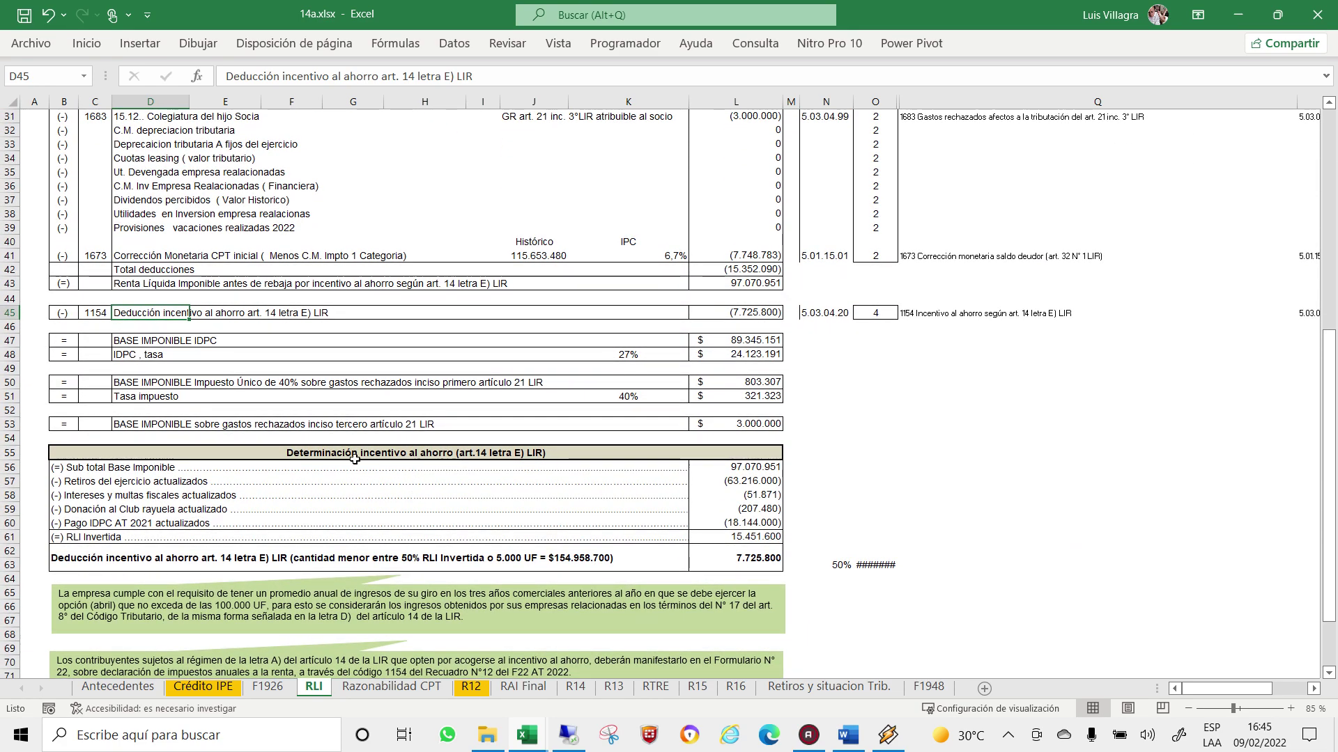
left_click(715, 555)
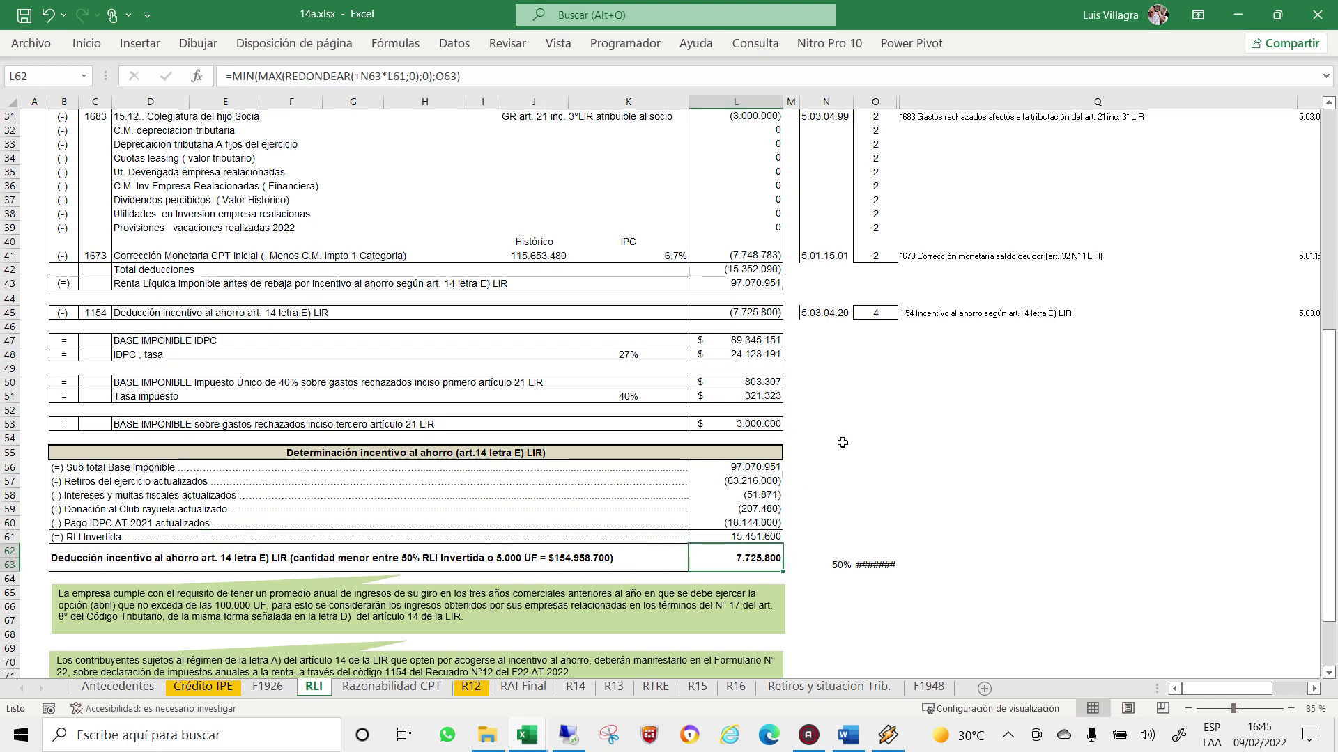
scroll(842, 439, "down", 1)
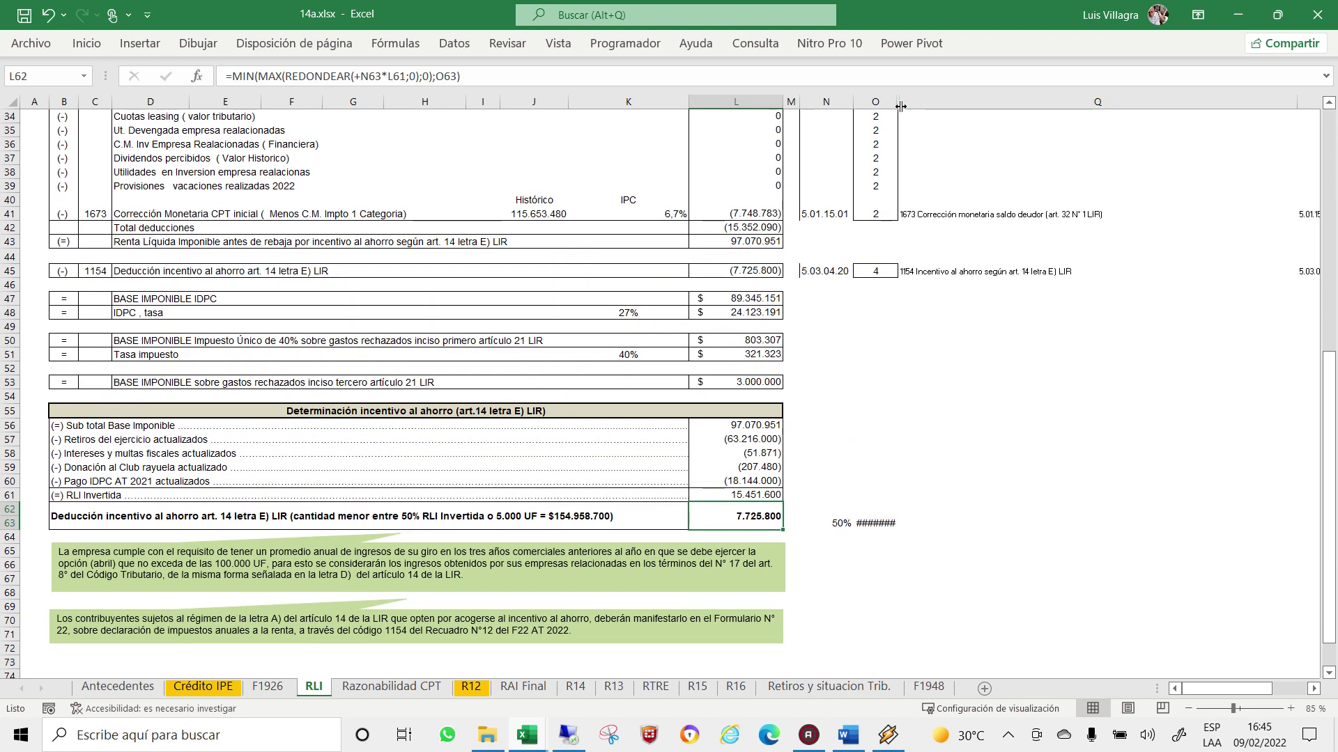
left_click_drag(898, 101, 917, 101)
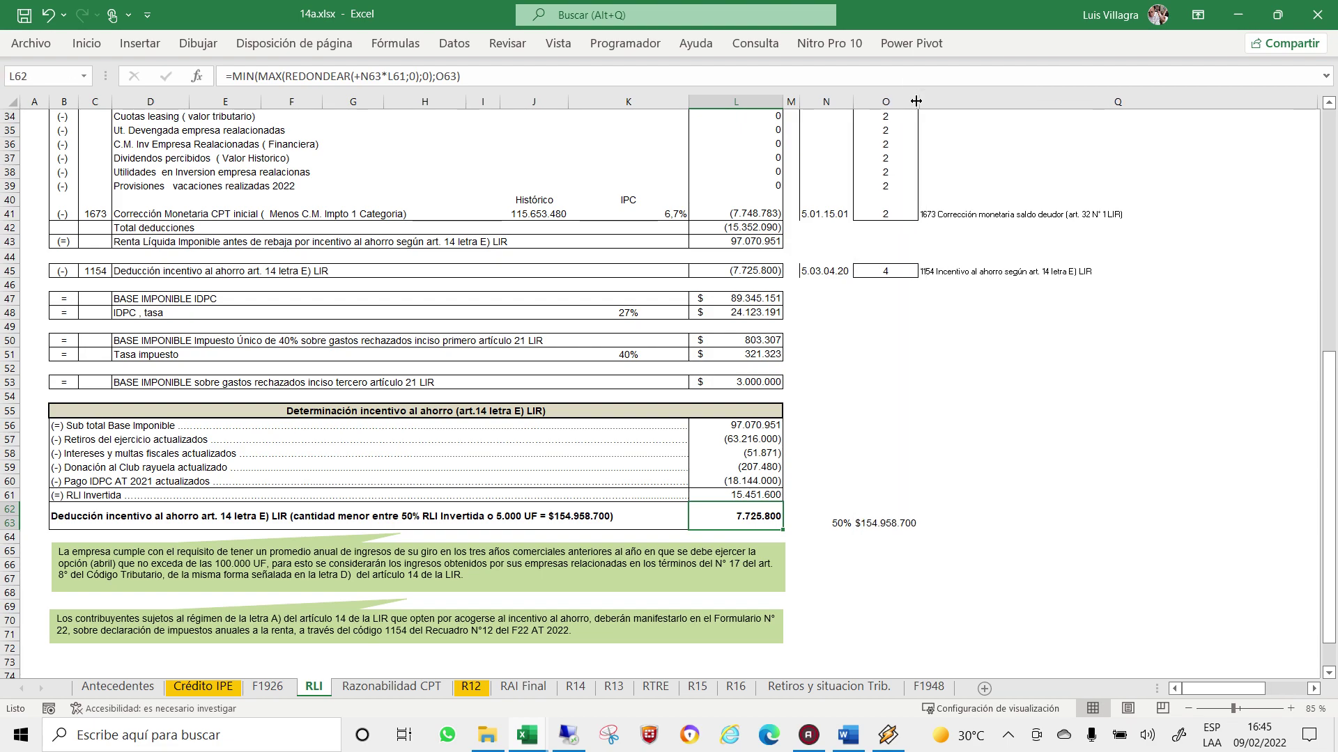
left_click(895, 349)
left_click(881, 523)
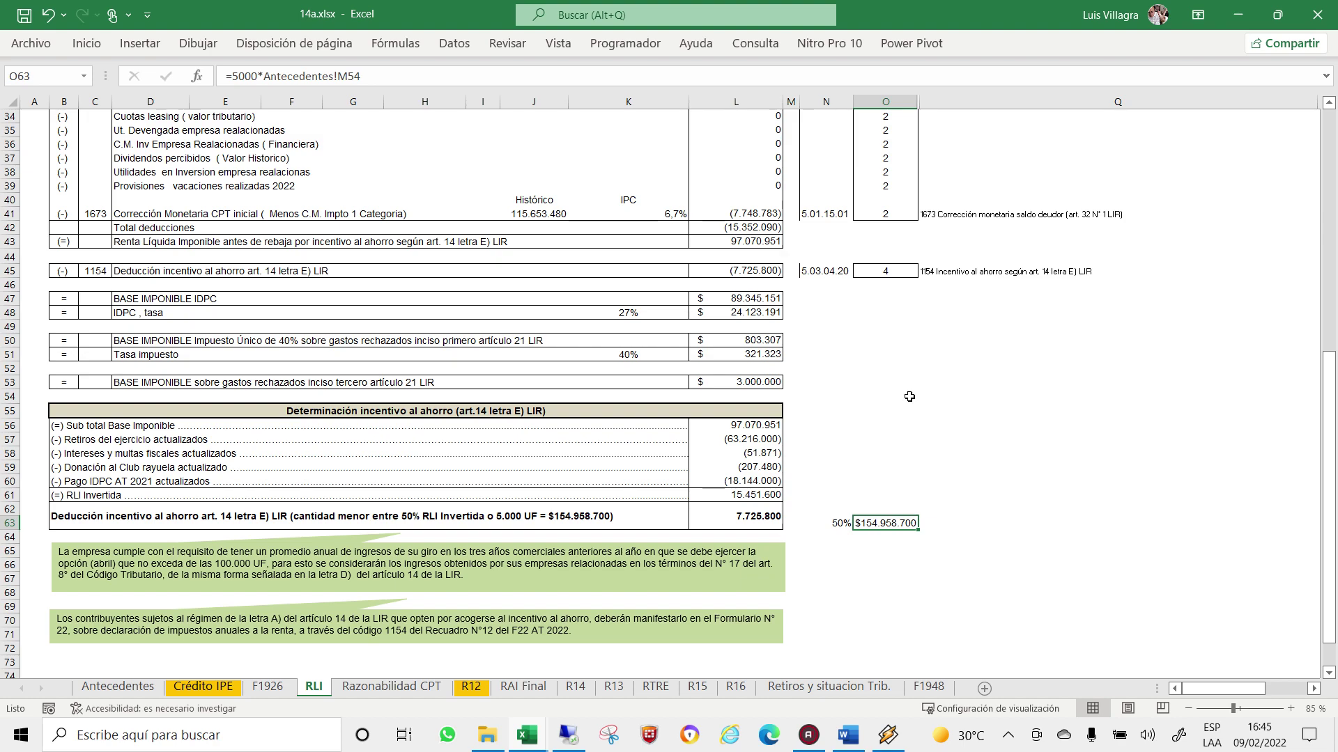
Review the incentive calculation breakdown items in rows 58–59, including the interest and fines line.
left_click(143, 457)
left_click(115, 471)
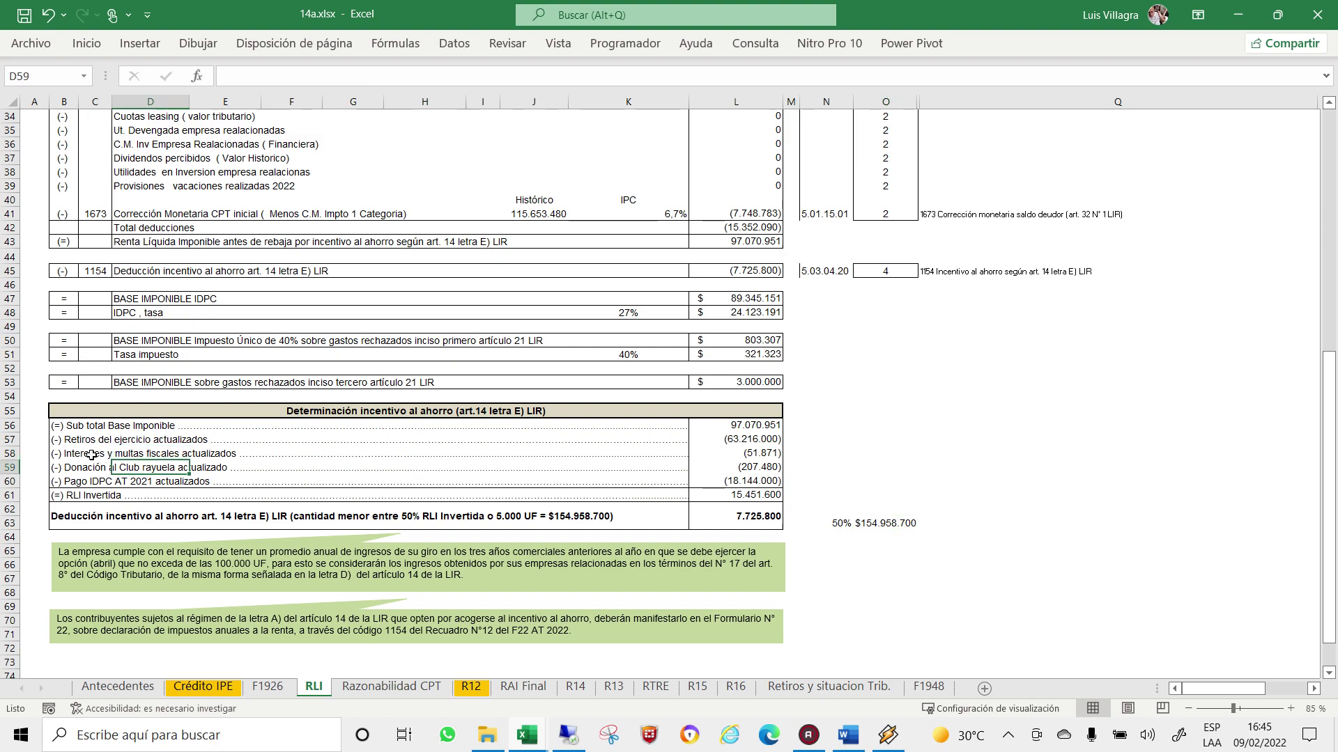
left_click(91, 454)
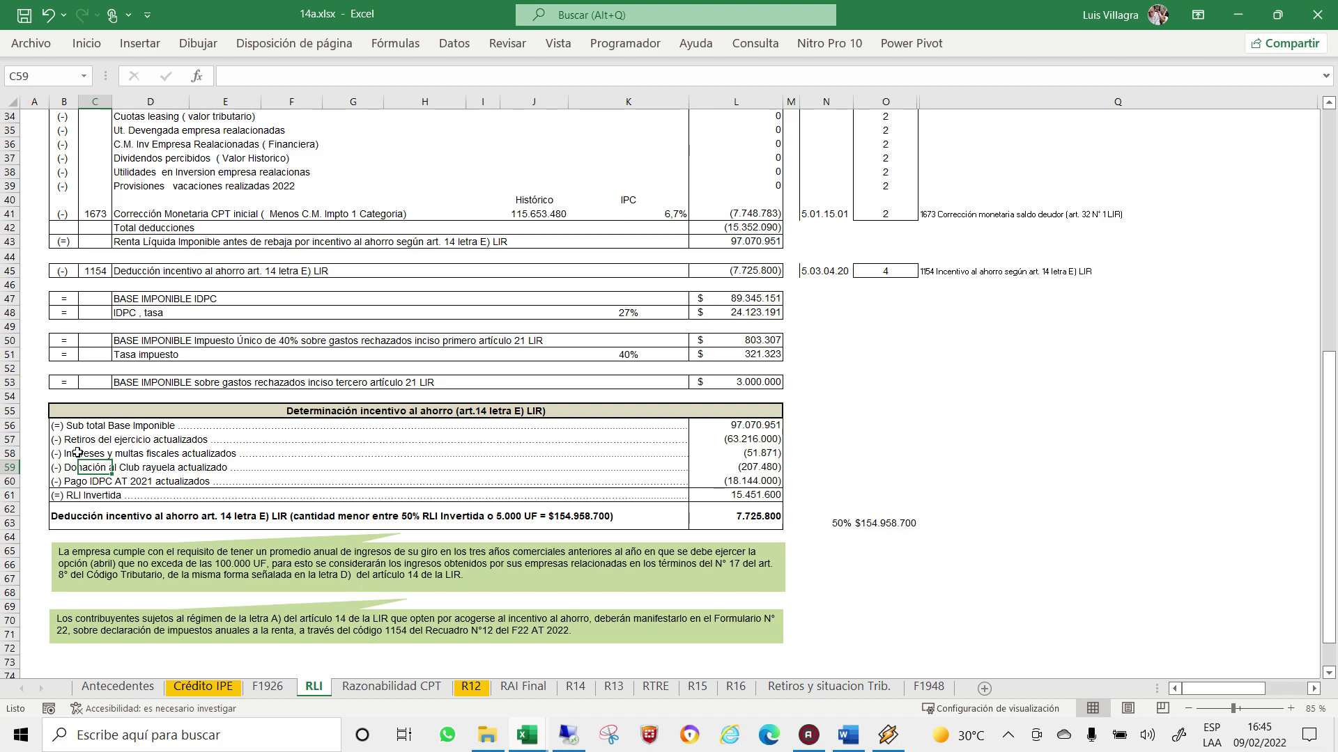
left_click(76, 457)
scroll(234, 524, "down", 1)
scroll(234, 524, "down", 3)
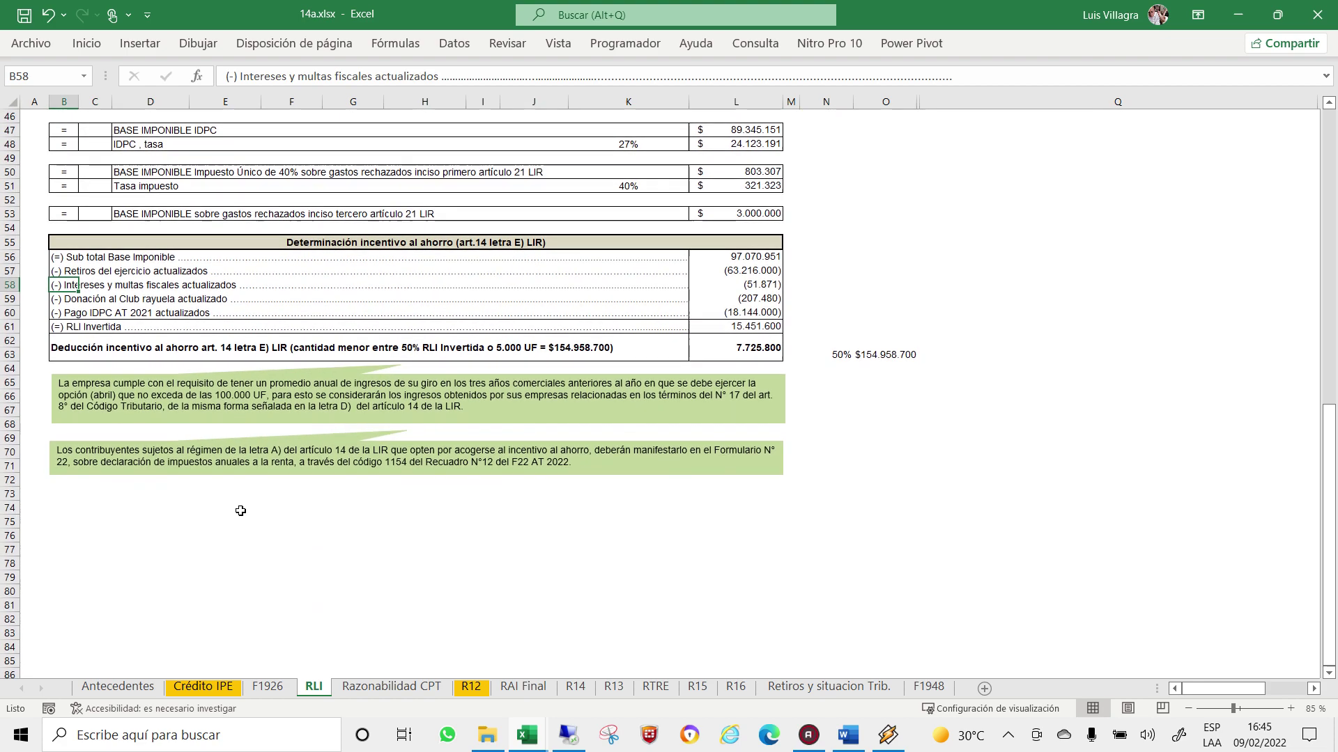
scroll(244, 525, "up", 4)
scroll(261, 524, "up", 9)
scroll(261, 524, "up", 3)
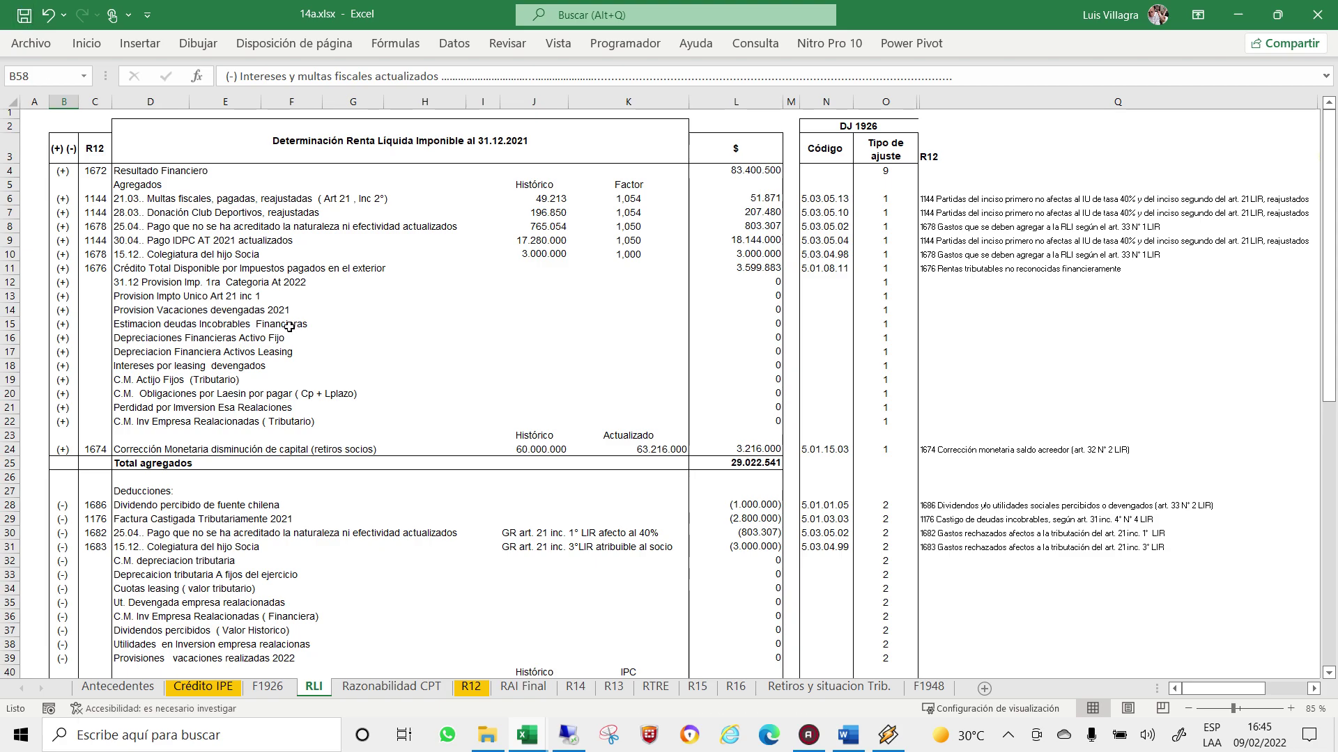
scroll(276, 325, "down", 2)
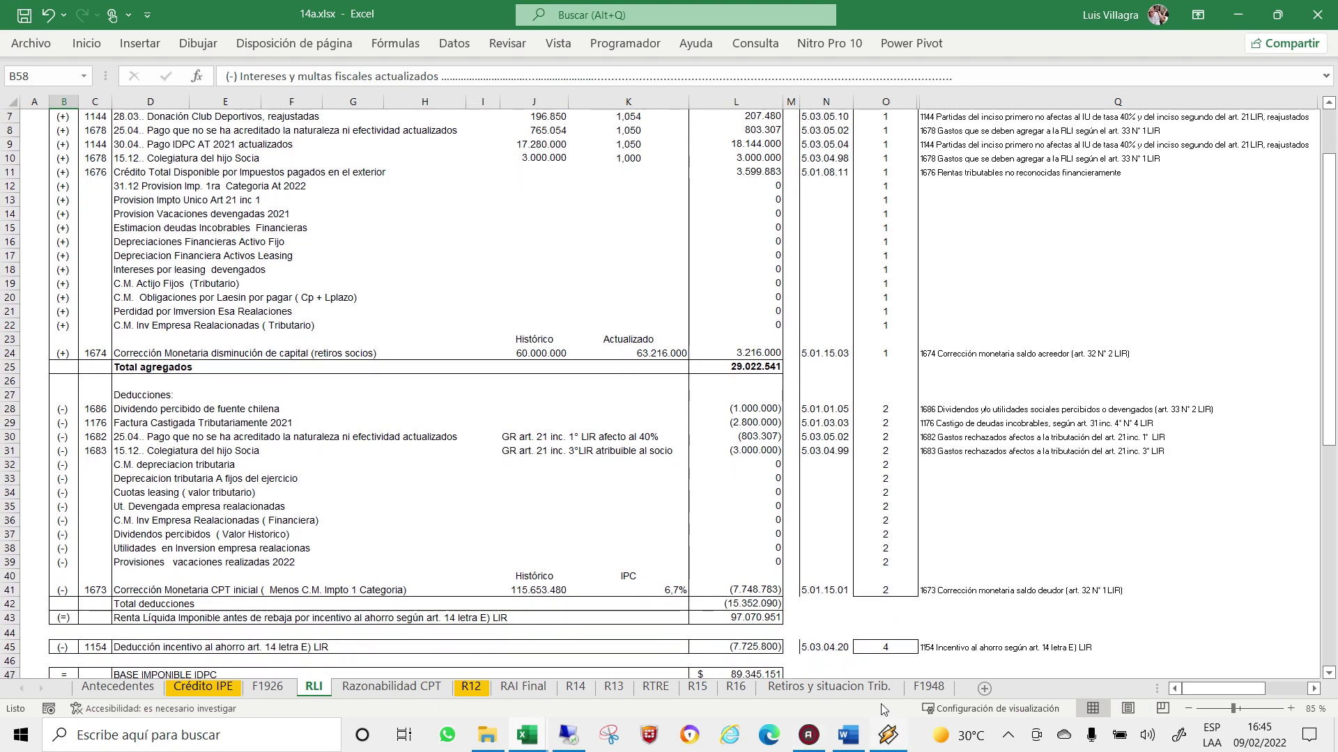
left_click(807, 735)
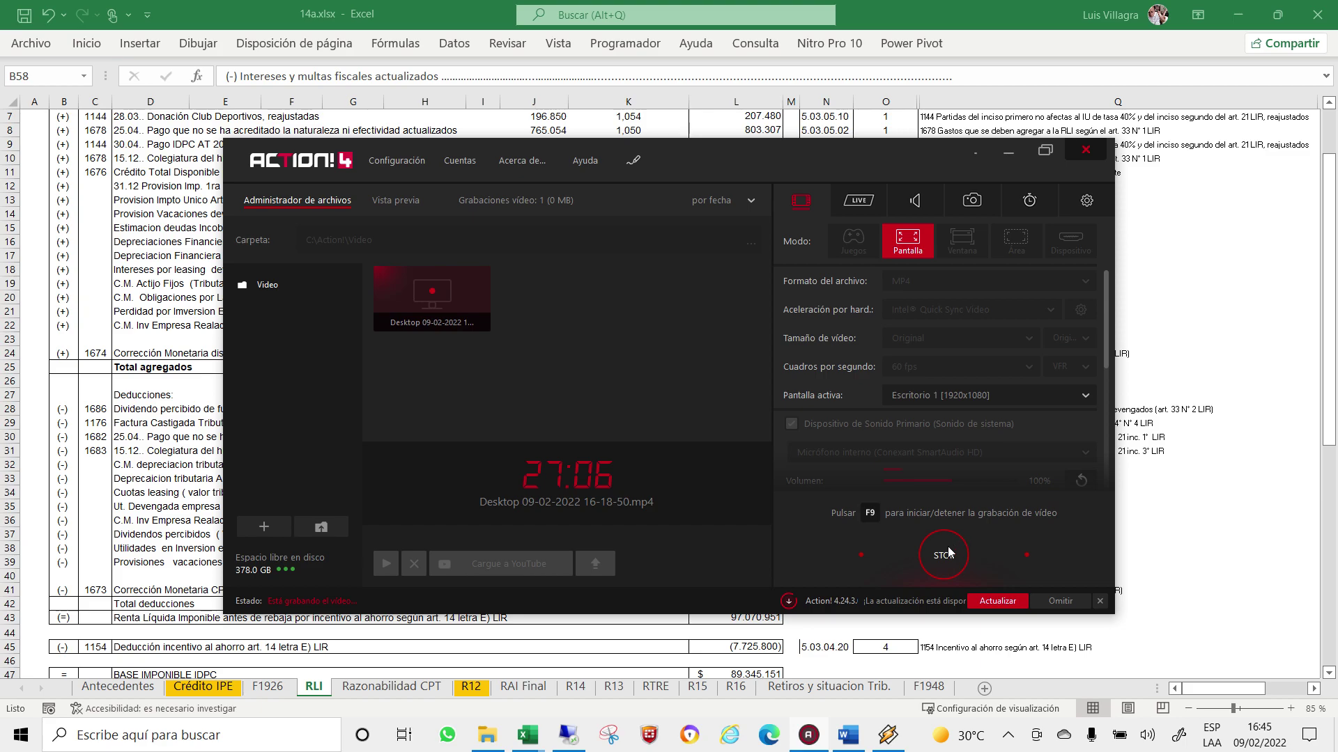